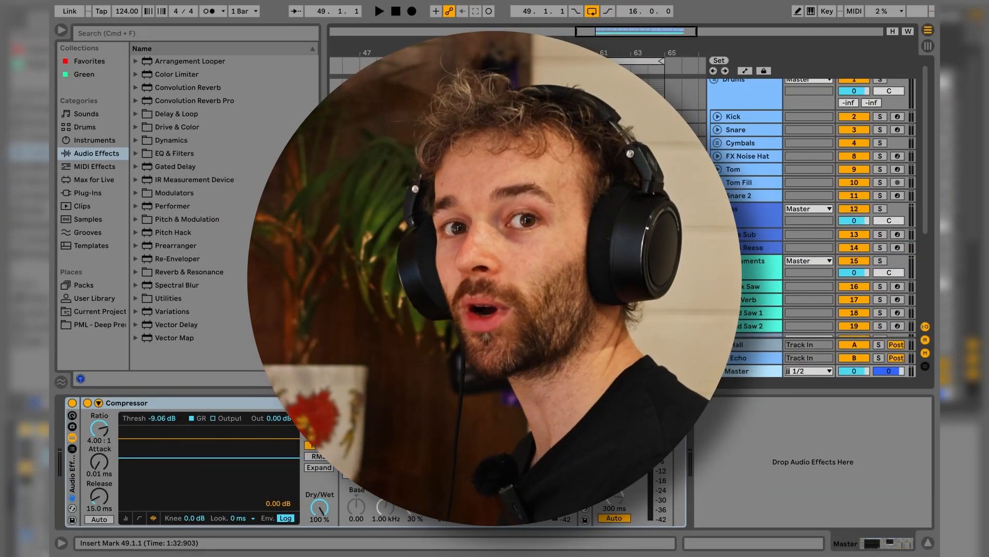
Step: Copy the kick clip at bar 49 to bar 17 on the Kick track
{"action": "key", "text": "space"}
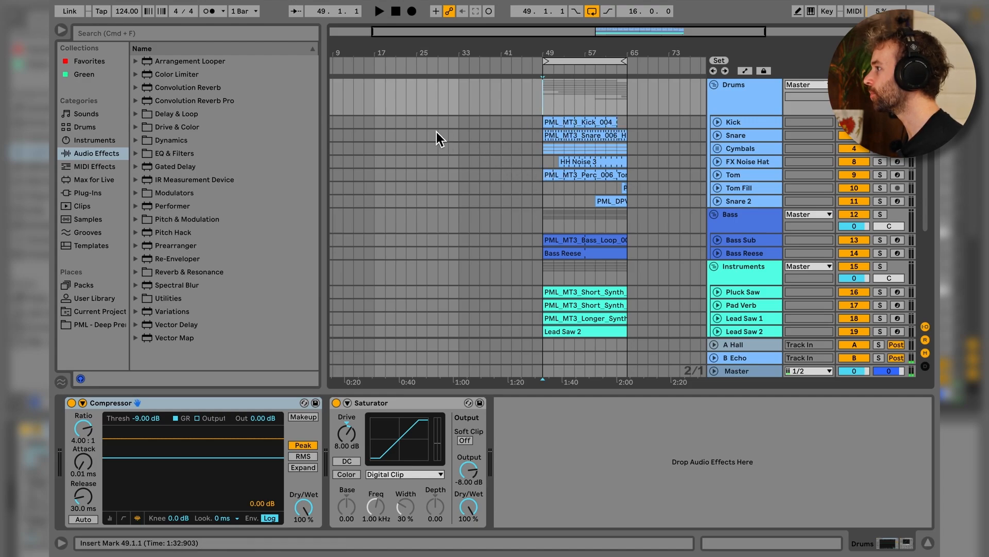
{"action": "left_click", "coordinate": [378, 124]}
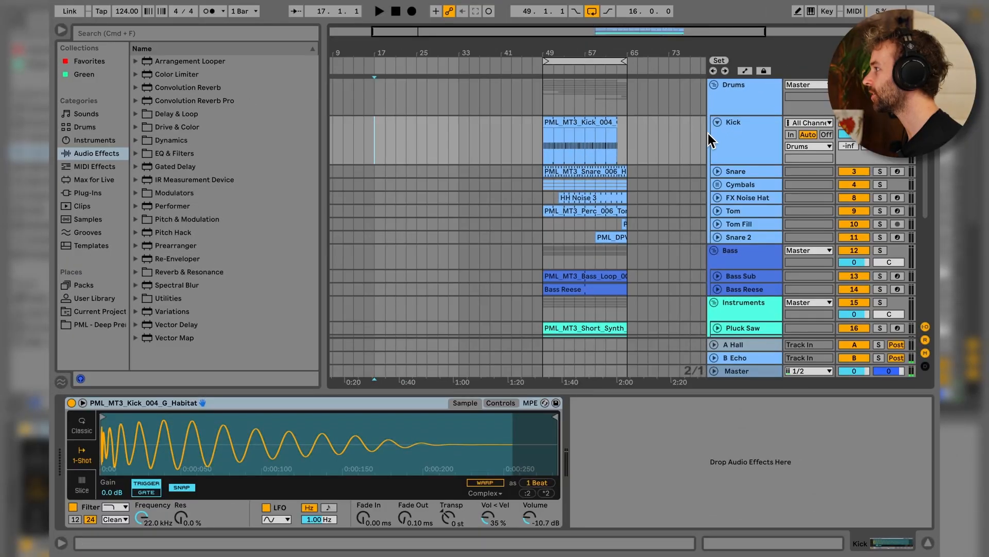
{"action": "left_click", "coordinate": [595, 134]}
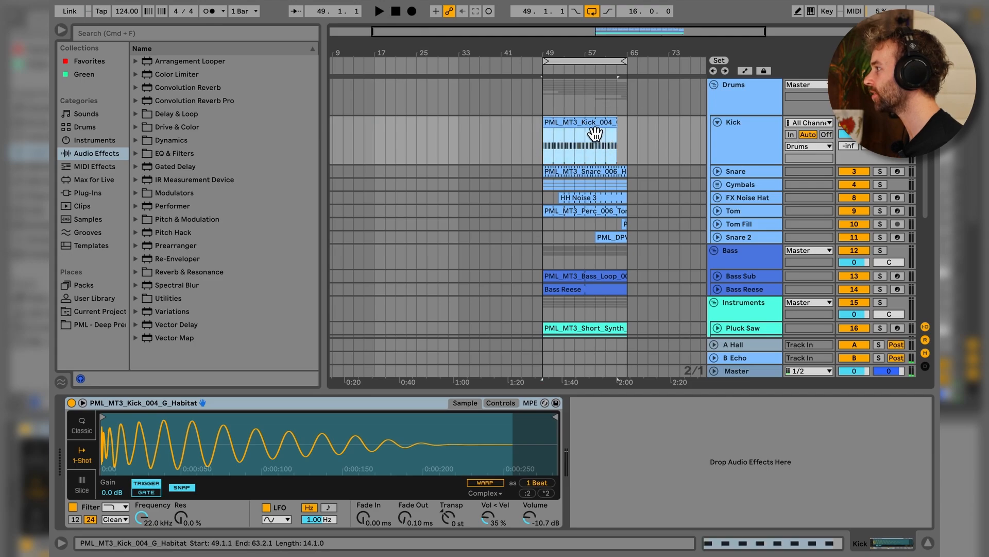
{"action": "left_click_drag", "start_coordinate": [596, 133], "coordinate": [421, 132]}
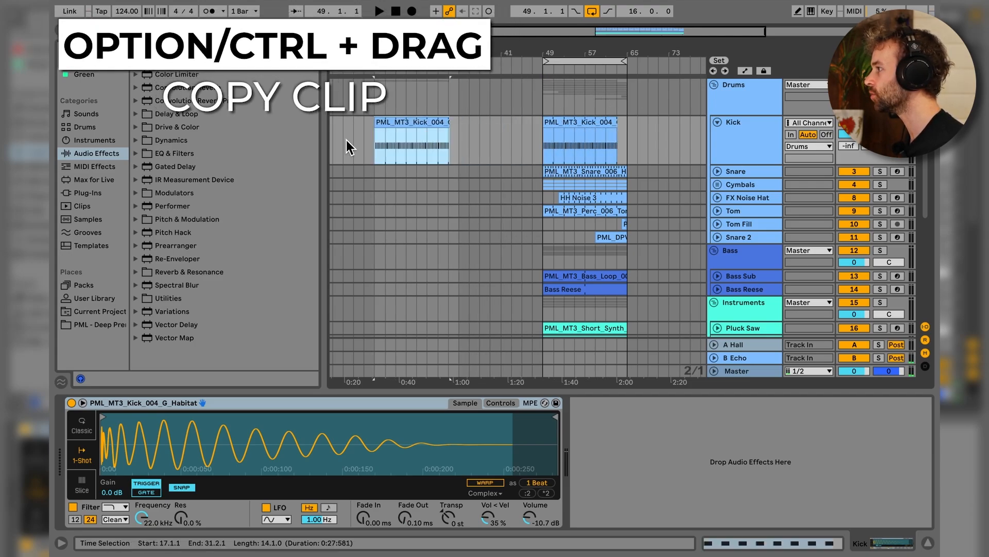
Step: Play the copied kick clip from bar 17, inspect its C3 notes and return to the device view
{"action": "left_click", "coordinate": [385, 125]}
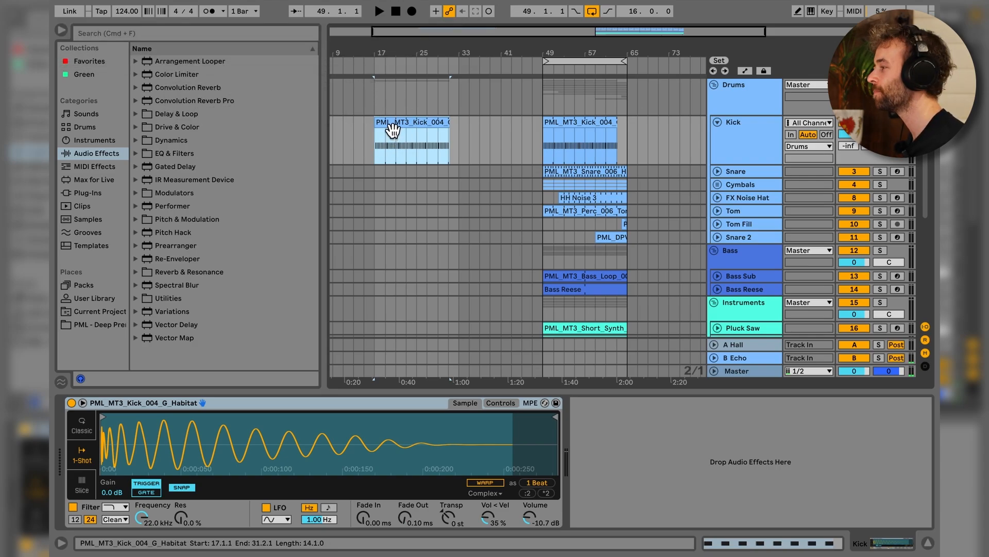
{"action": "key", "text": "space"}
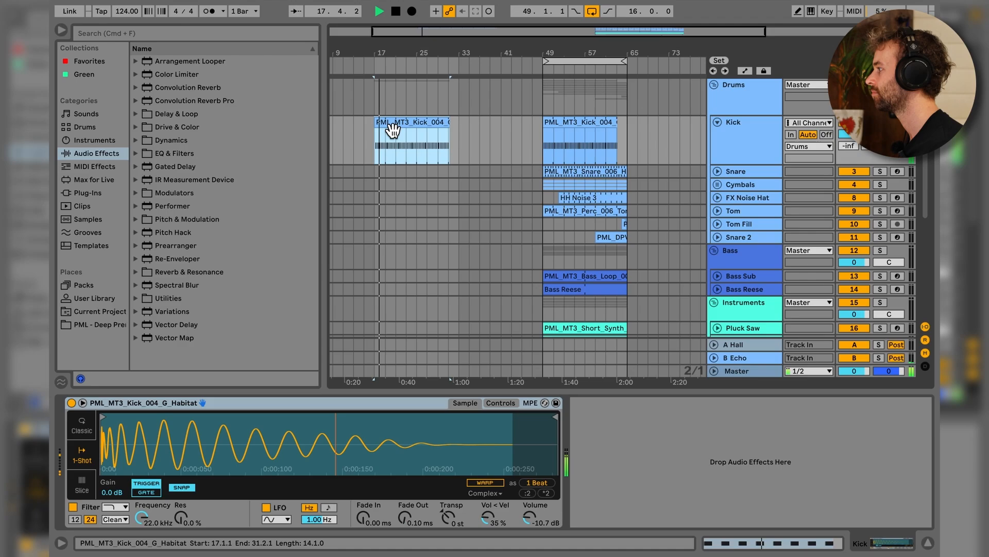
{"action": "key", "text": "space"}
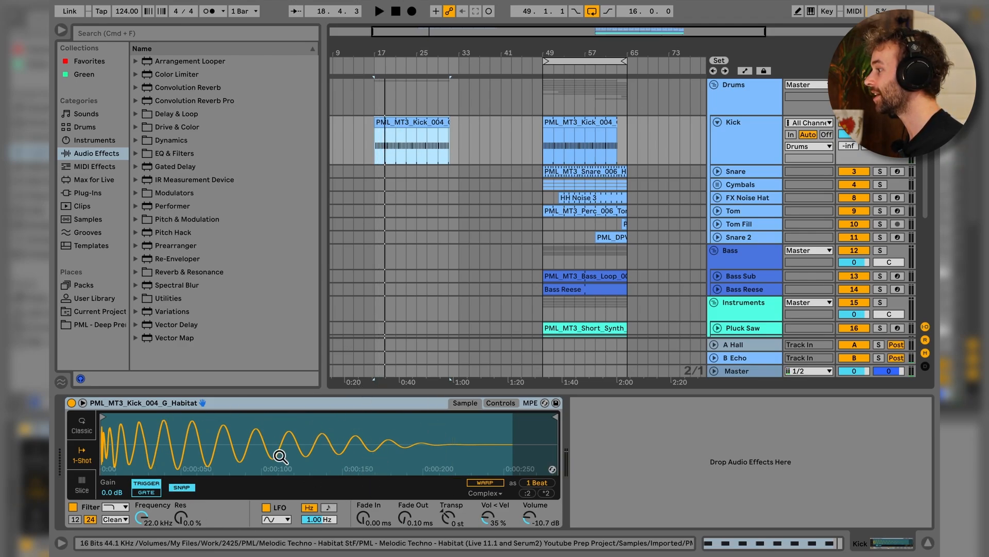
{"action": "double_click", "coordinate": [400, 130]}
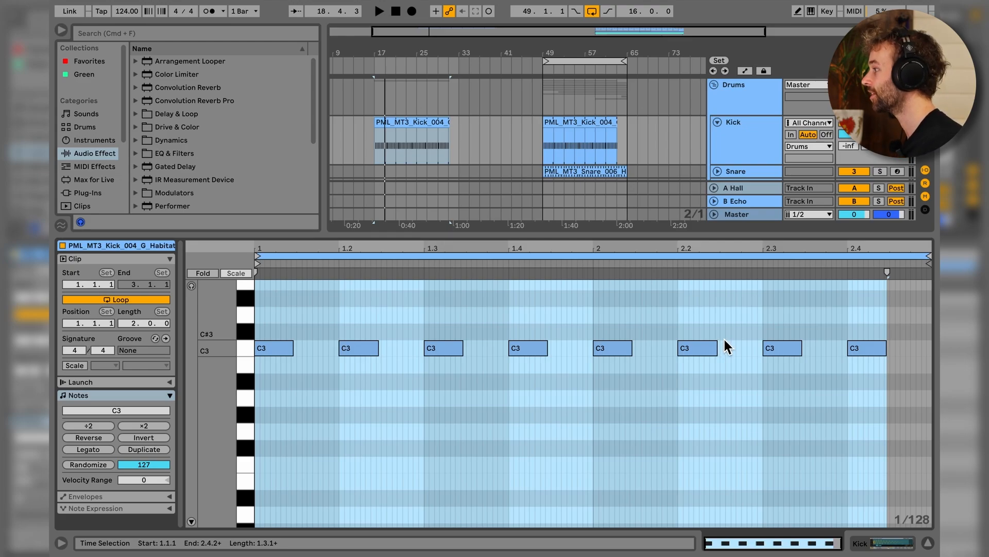
{"action": "left_click_drag", "start_coordinate": [893, 400], "coordinate": [265, 312]}
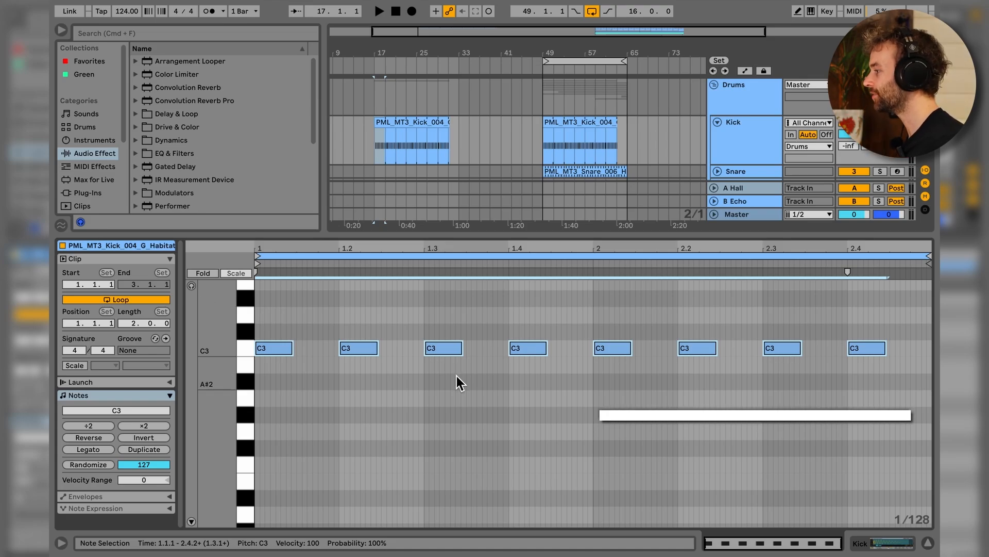
{"action": "key", "text": "shift+Tab"}
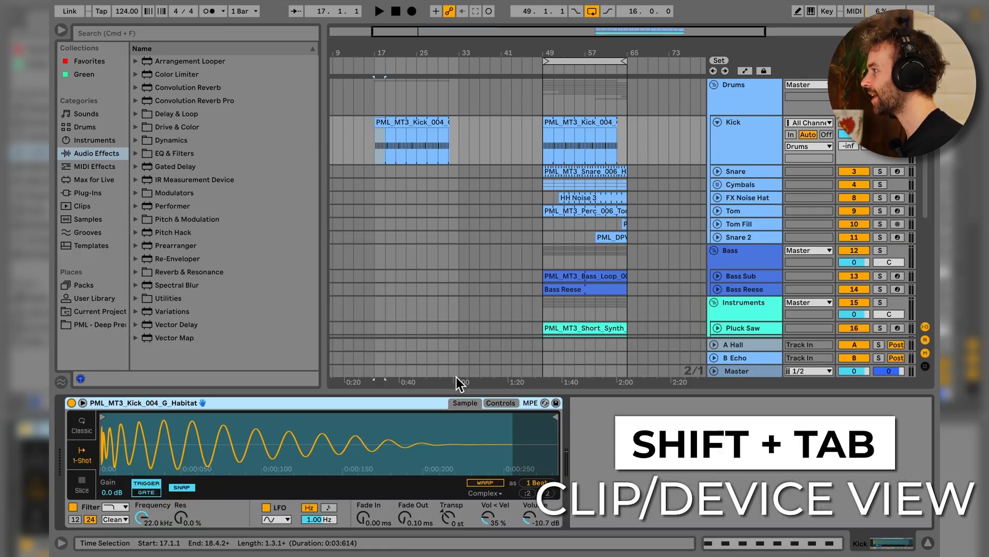
Step: Select the empty gap after the copied kick clip, up to bar 33
{"action": "left_click", "coordinate": [459, 149]}
{"action": "left_click_drag", "start_coordinate": [460, 148], "coordinate": [379, 146]}
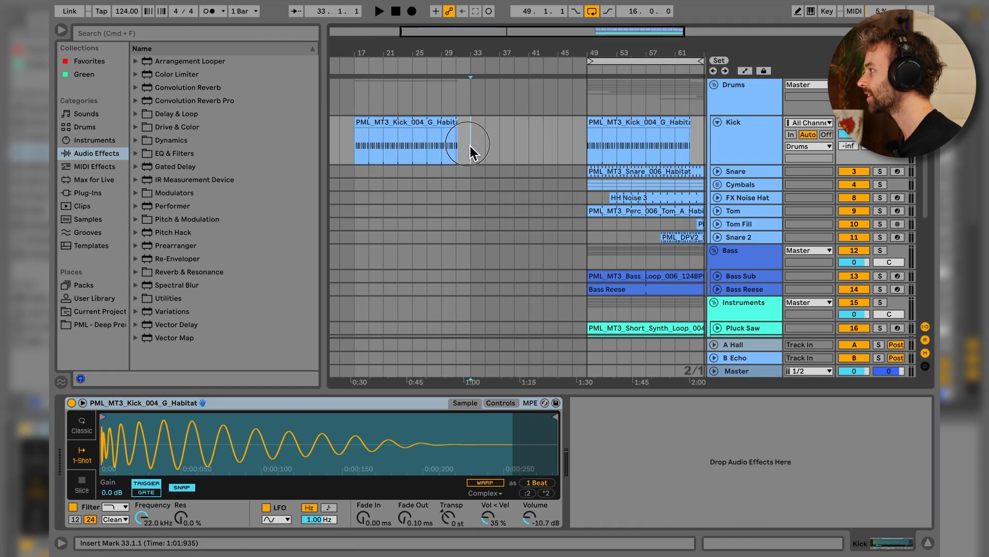
{"action": "left_click_drag", "start_coordinate": [470, 145], "coordinate": [466, 146]}
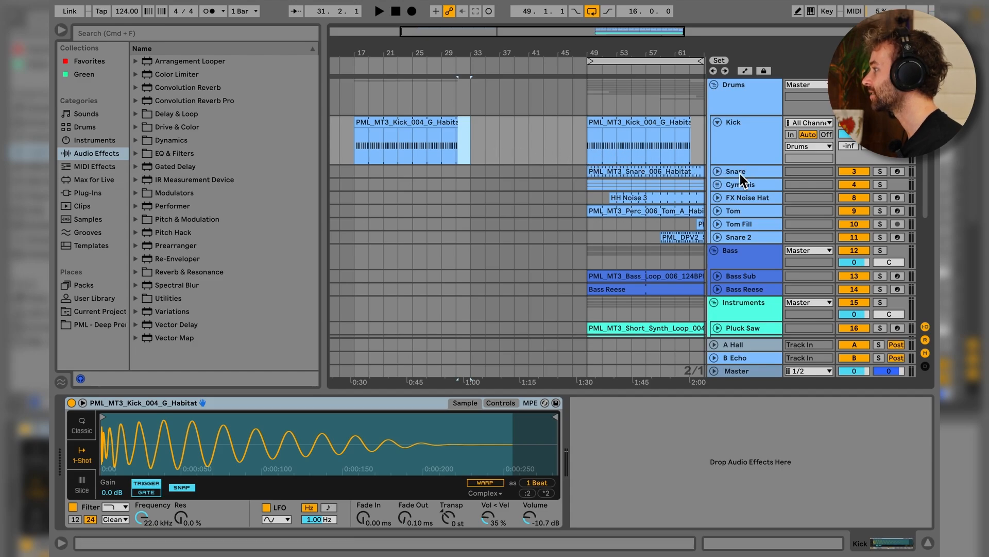
Step: Collapse the Kick track, expand the Snare track and copy the snare clip from bar 49 to bar 17
{"action": "left_click", "coordinate": [722, 123]}
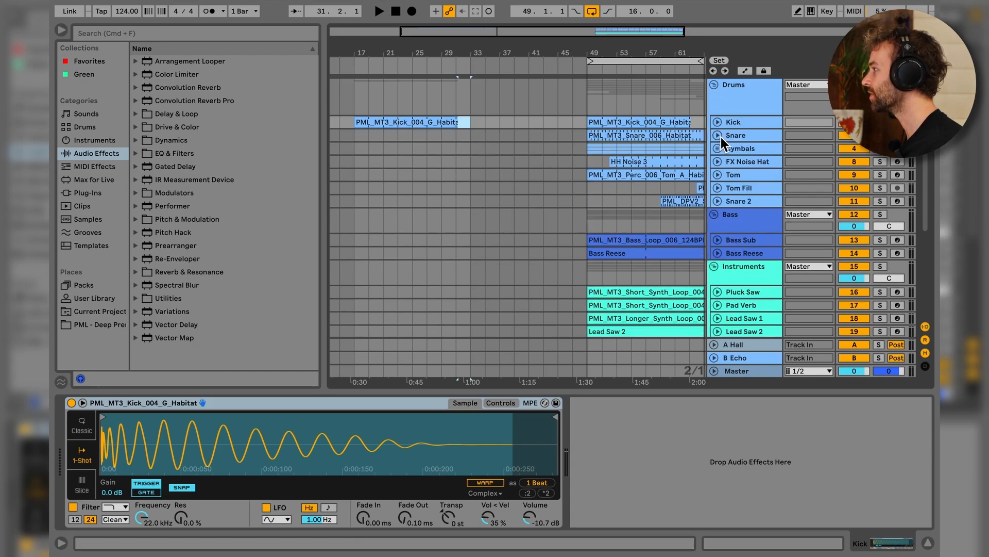
{"action": "left_click", "coordinate": [722, 136]}
{"action": "left_click_drag", "start_coordinate": [685, 149], "coordinate": [451, 147]}
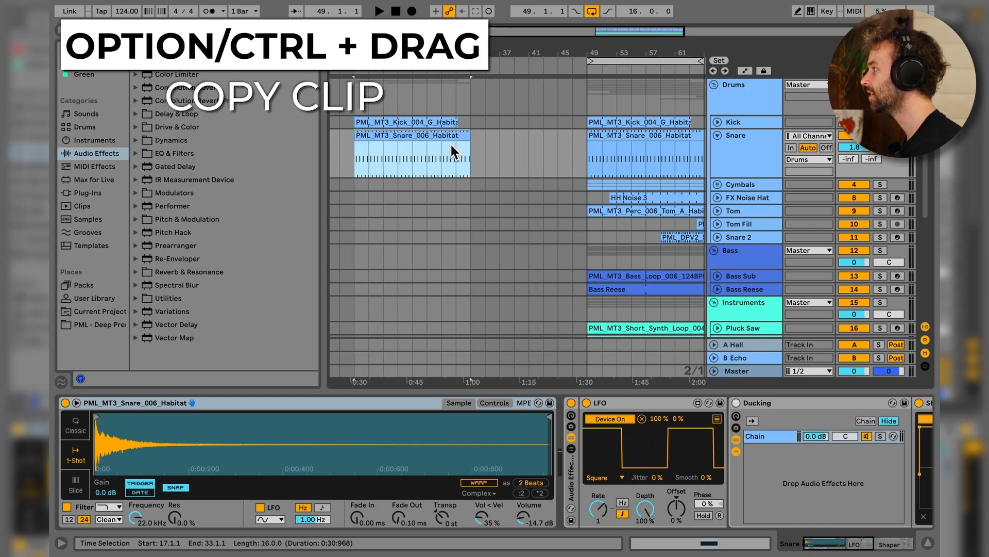
Step: Play the copied kick and snare together from bar 17
{"action": "left_click", "coordinate": [880, 122]}
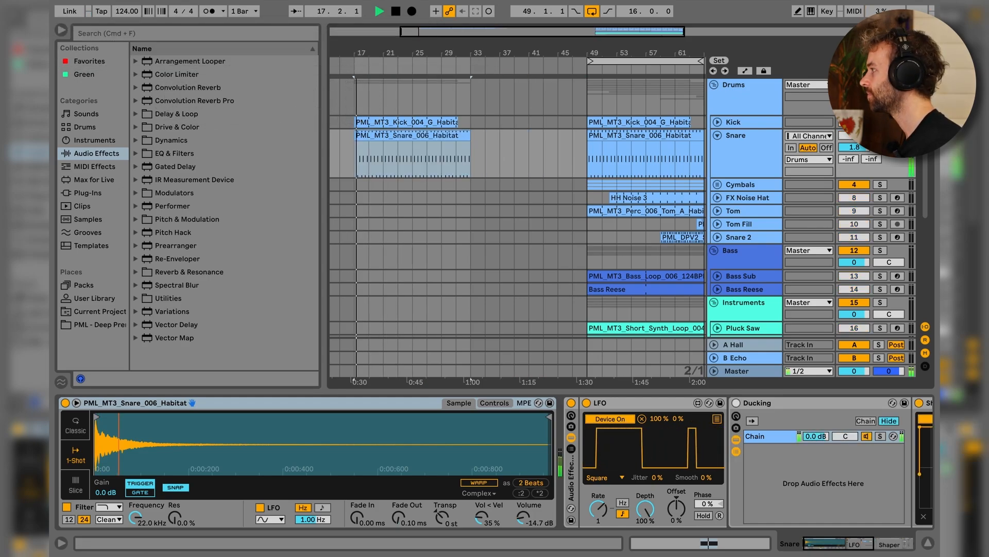
{"action": "key", "text": "space"}
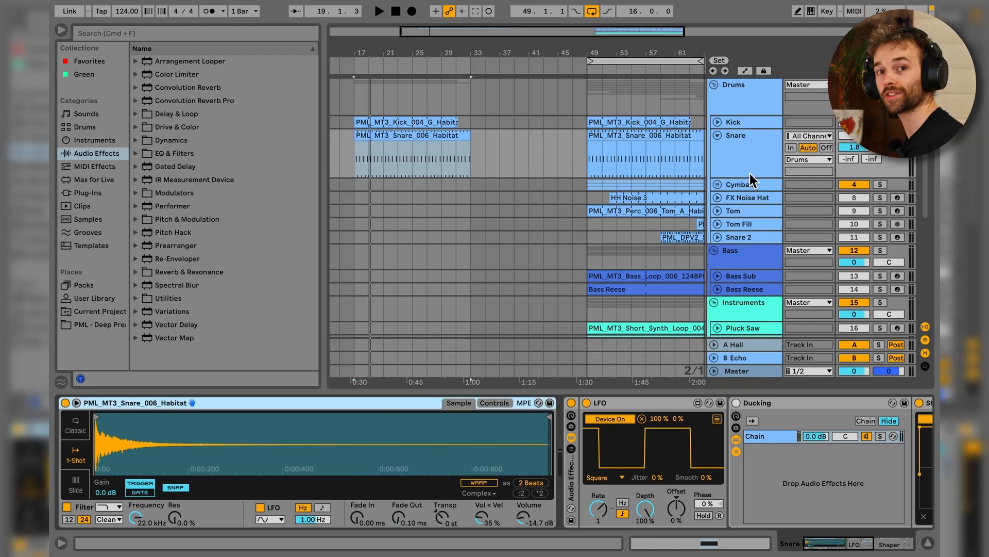
{"action": "key", "text": "space"}
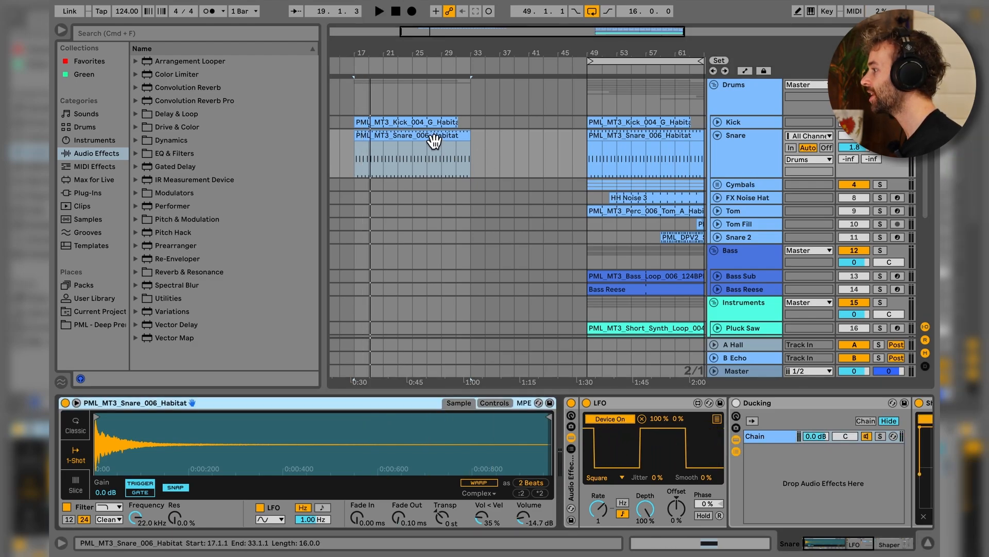
Step: Open the copied snare clip's notes and play the pattern from bar 17
{"action": "double_click", "coordinate": [435, 139]}
{"action": "left_click", "coordinate": [508, 332]}
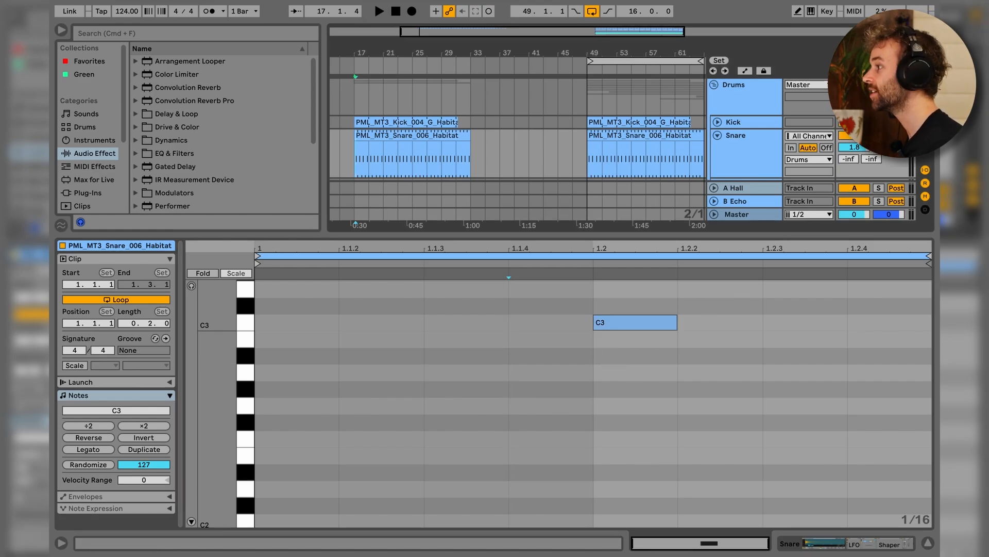
{"action": "key", "text": "space"}
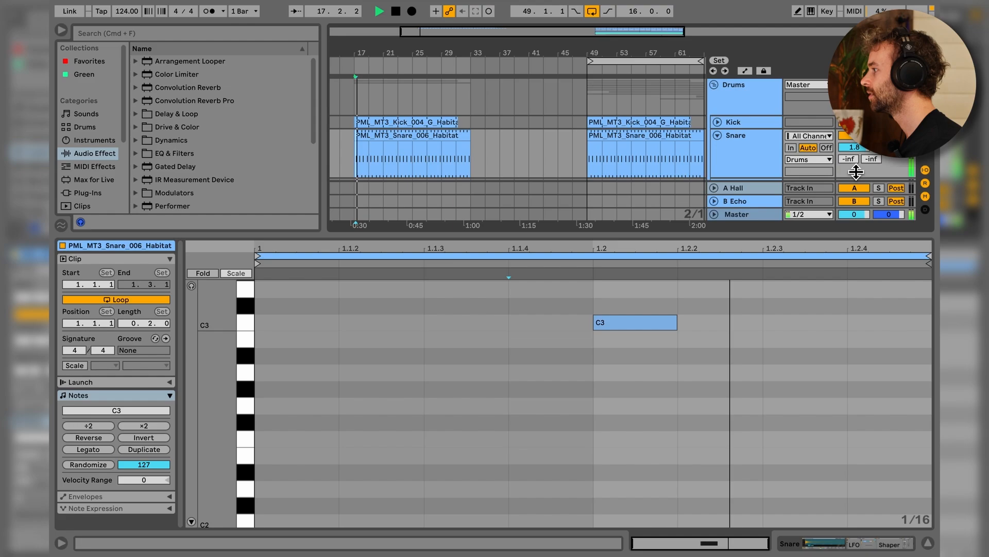
{"action": "key", "text": "space"}
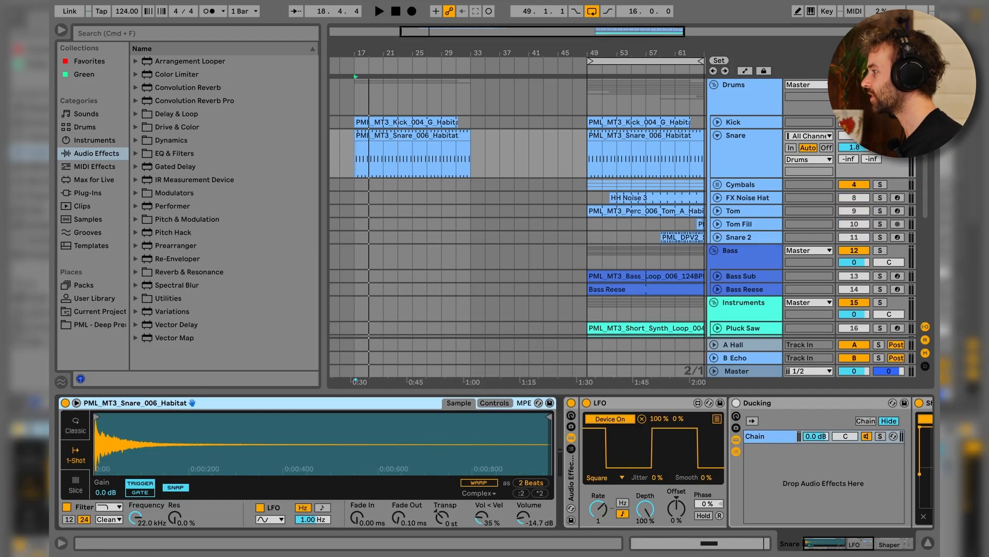
Step: Examine the LFO, Ducking rack and Shaper devices in the Snare track's effect chain
{"action": "scroll", "coordinate": [793, 434], "scroll_direction": "right", "scroll_amount": 10}
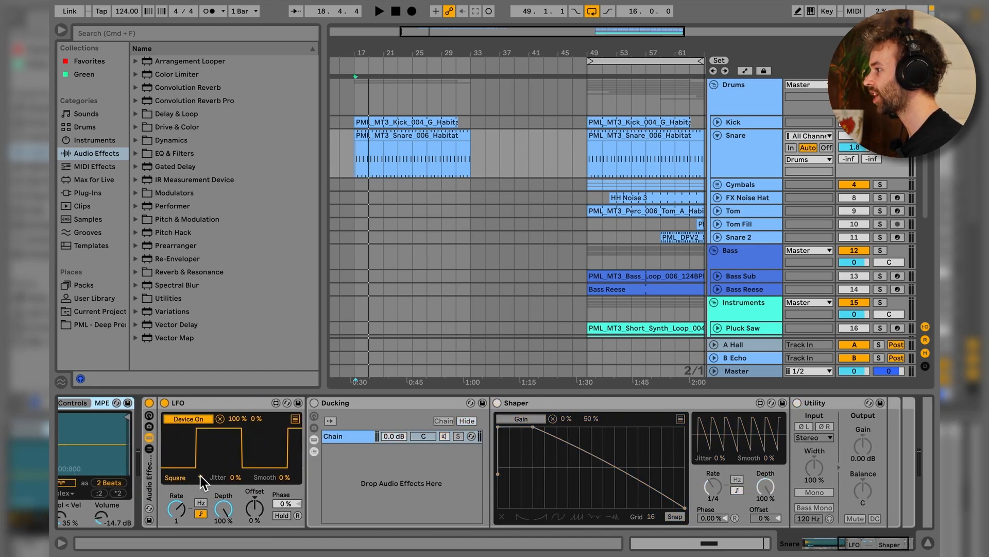
{"action": "left_click", "coordinate": [225, 407]}
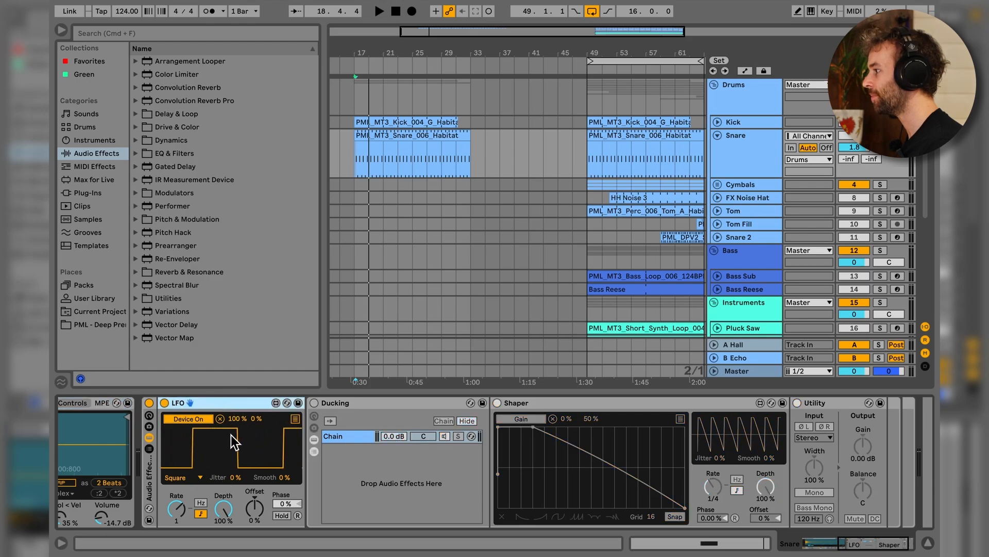
{"action": "left_click", "coordinate": [385, 403]}
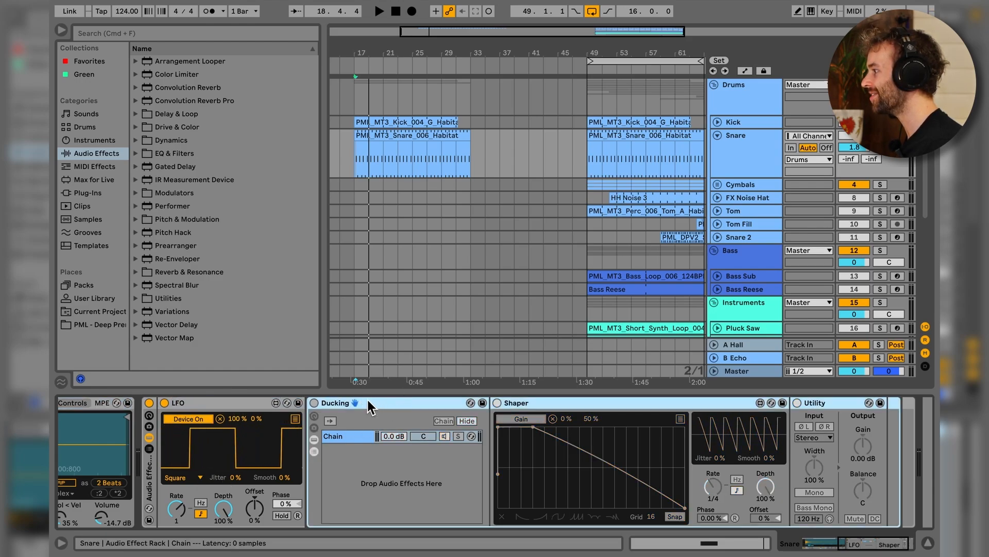
{"action": "left_click", "coordinate": [571, 403]}
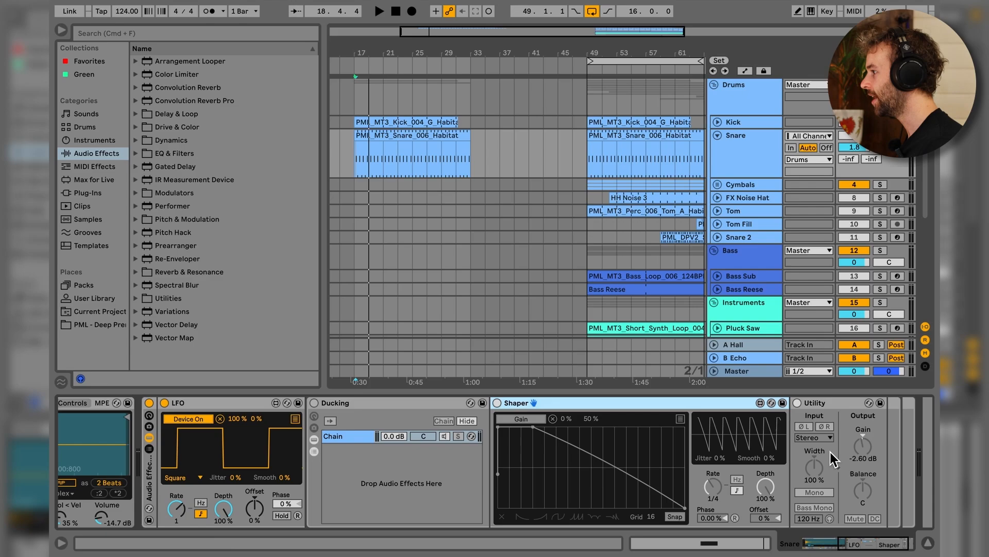
Step: Bypass the snare's audio effect rack, play the beat from bar 17 without it, and re-enable the rack
{"action": "left_click", "coordinate": [149, 403]}
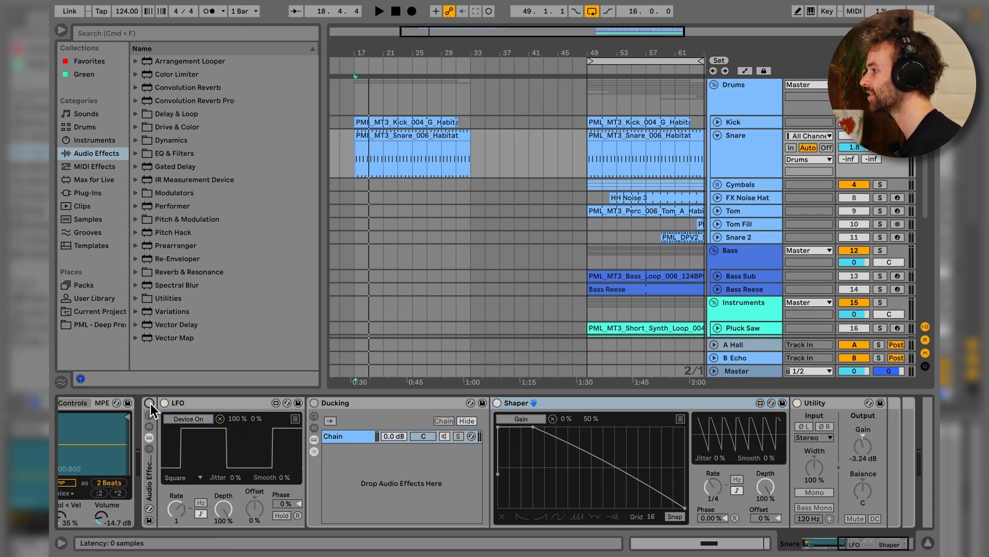
{"action": "key", "text": "space"}
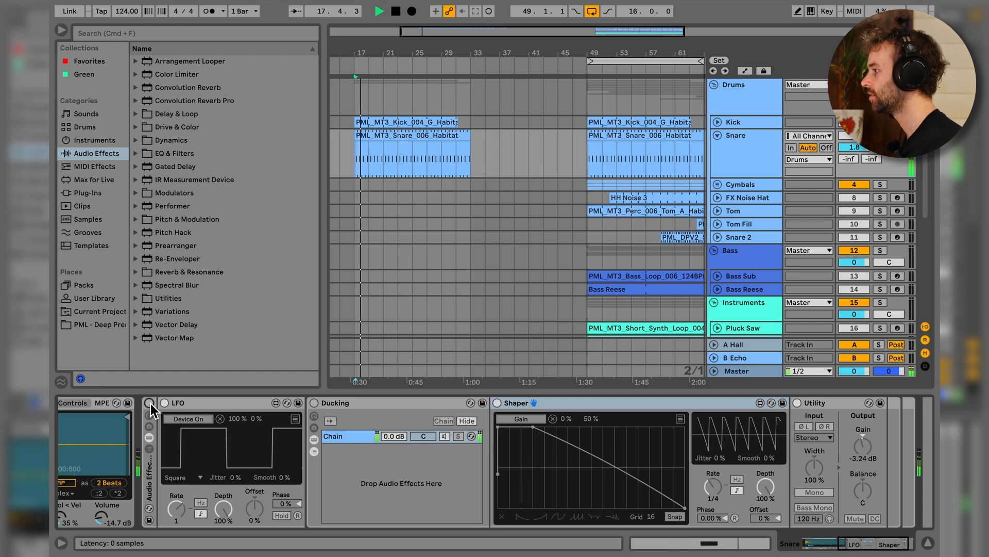
{"action": "key", "text": "space"}
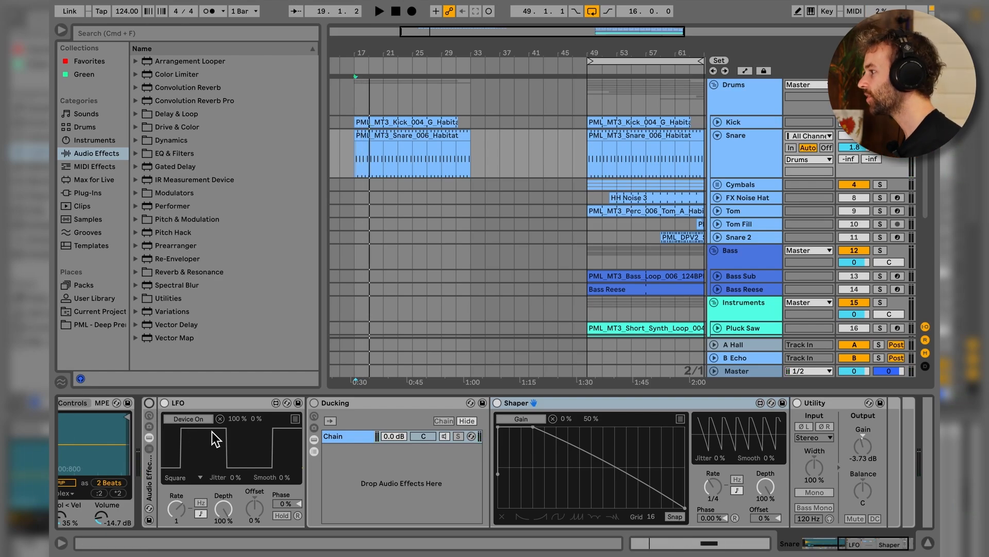
{"action": "left_click", "coordinate": [151, 403]}
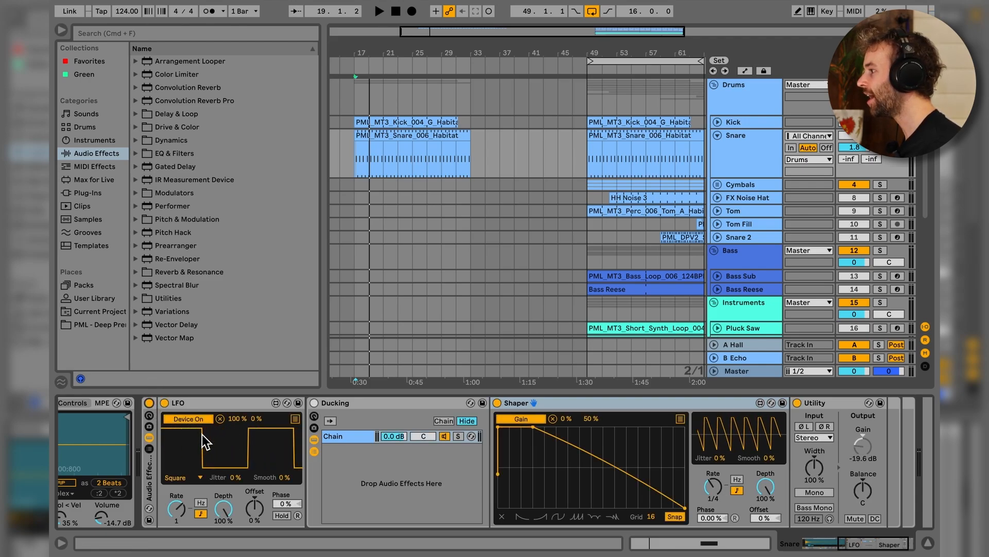
Step: Inspect the snare's LFO and Ducking rack while auditioning the beat with the effect rack enabled
{"action": "left_click", "coordinate": [195, 407]}
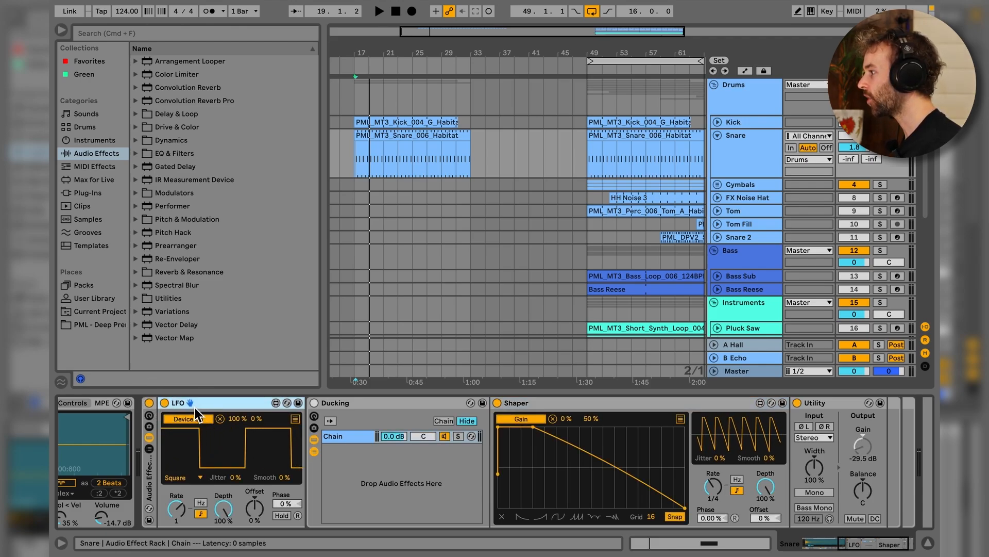
{"action": "left_click", "coordinate": [366, 407]}
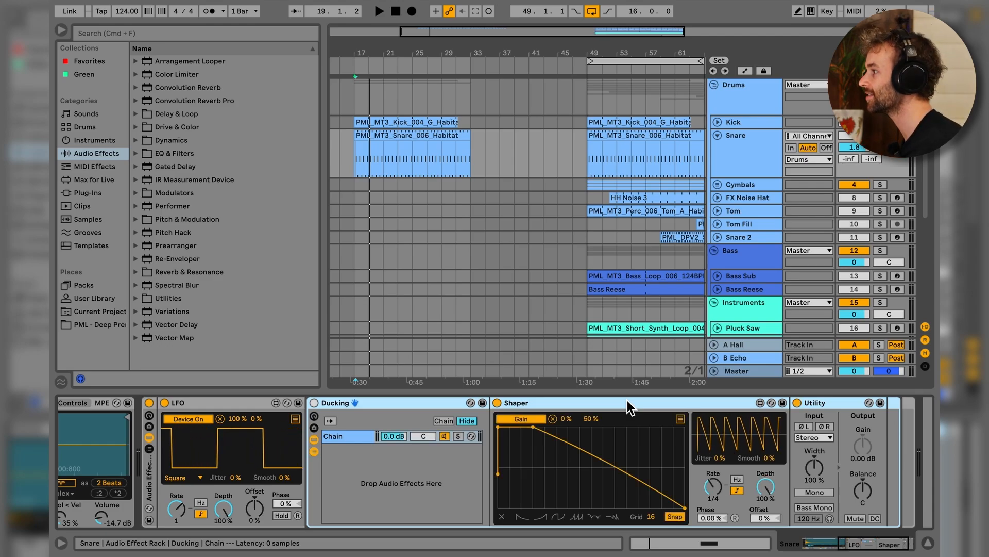
{"action": "key", "text": "space"}
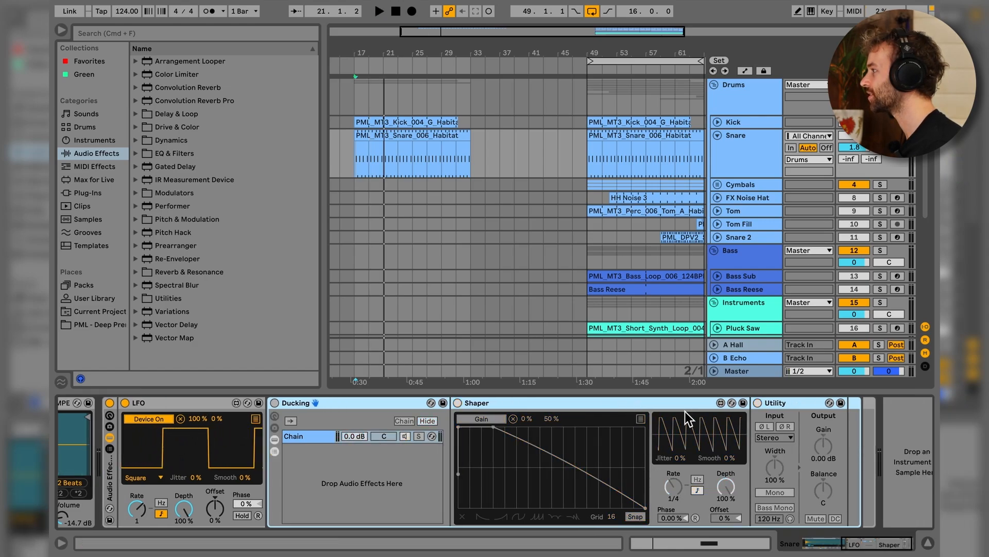
{"action": "scroll", "coordinate": [398, 468], "scroll_direction": "left", "scroll_amount": 5}
{"action": "scroll", "coordinate": [396, 468], "scroll_direction": "left", "scroll_amount": 1}
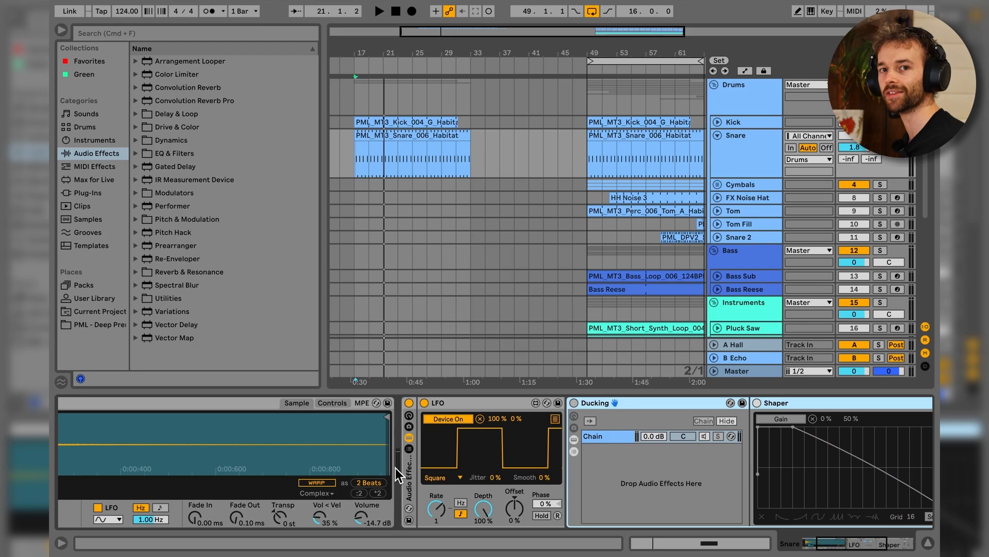
Step: Collapse the Snare track, expand the Cymbals group and select its clips from bar 49 to bar 65
{"action": "left_click", "coordinate": [716, 135]}
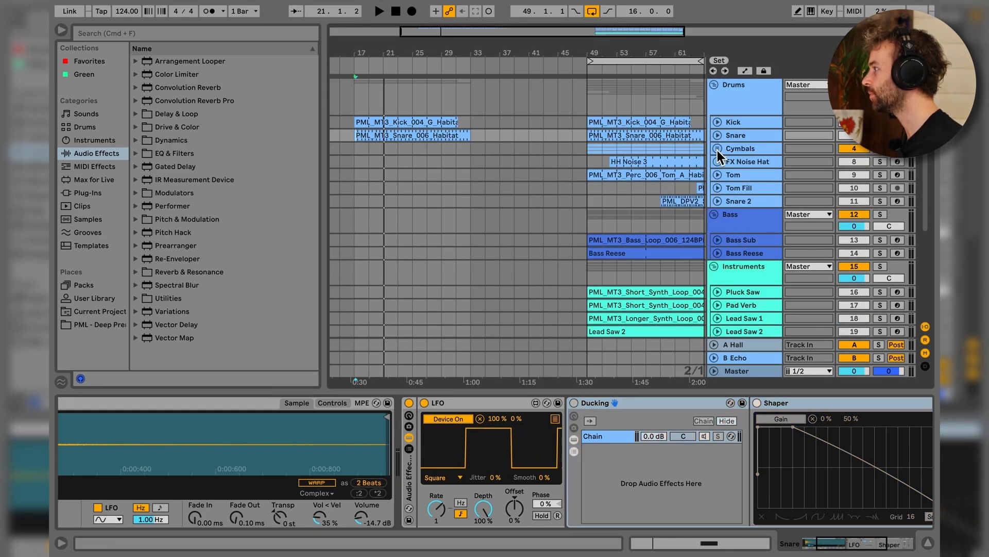
{"action": "left_click", "coordinate": [717, 148]}
{"action": "scroll", "coordinate": [666, 162], "scroll_direction": "down", "scroll_amount": 2}
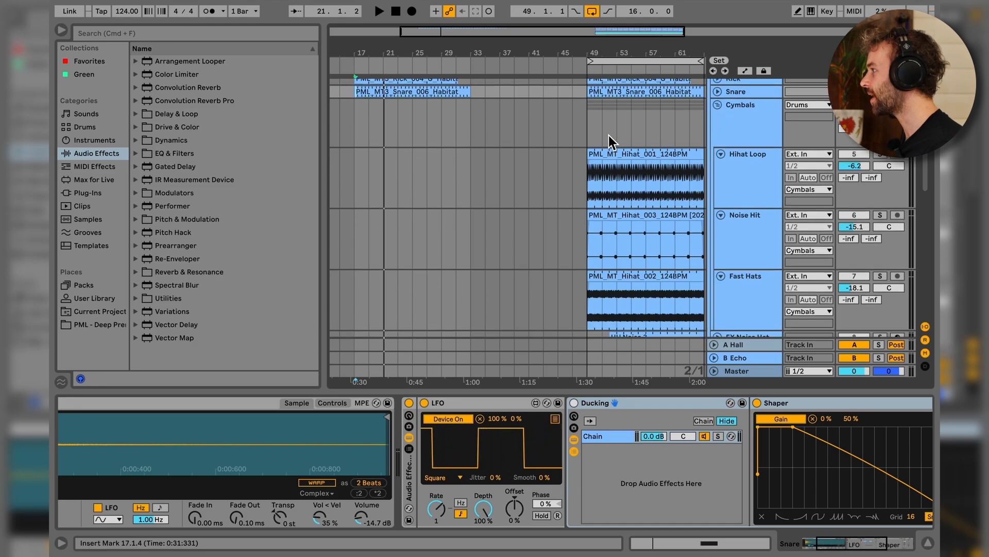
{"action": "left_click_drag", "start_coordinate": [587, 124], "coordinate": [645, 312]}
{"action": "left_click", "coordinate": [747, 165]}
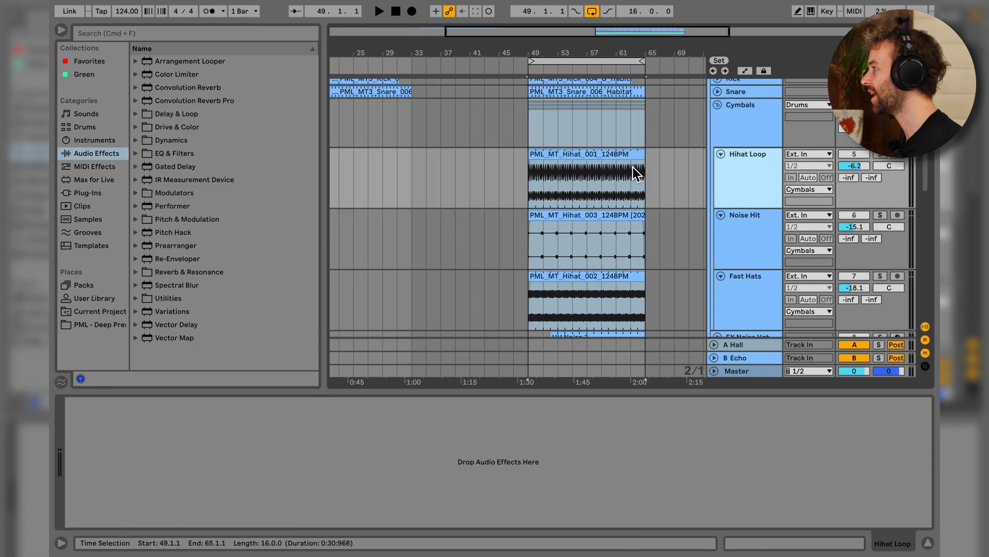
Step: Look through the Hihat Loop, Noise Hit and Fast Hats clips at bar 49 in the Cymbals group
{"action": "left_click", "coordinate": [596, 155]}
{"action": "left_click", "coordinate": [576, 220]}
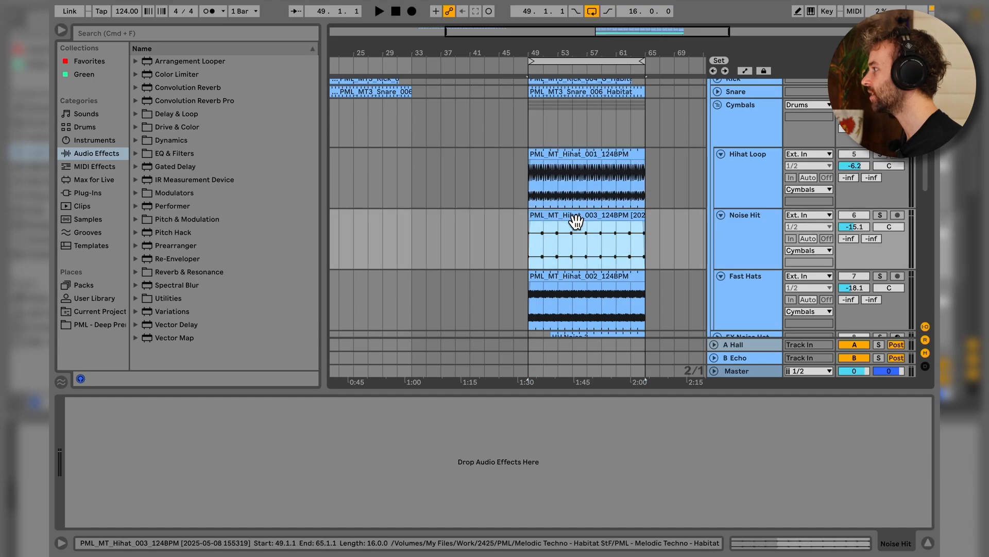
{"action": "left_click", "coordinate": [572, 282]}
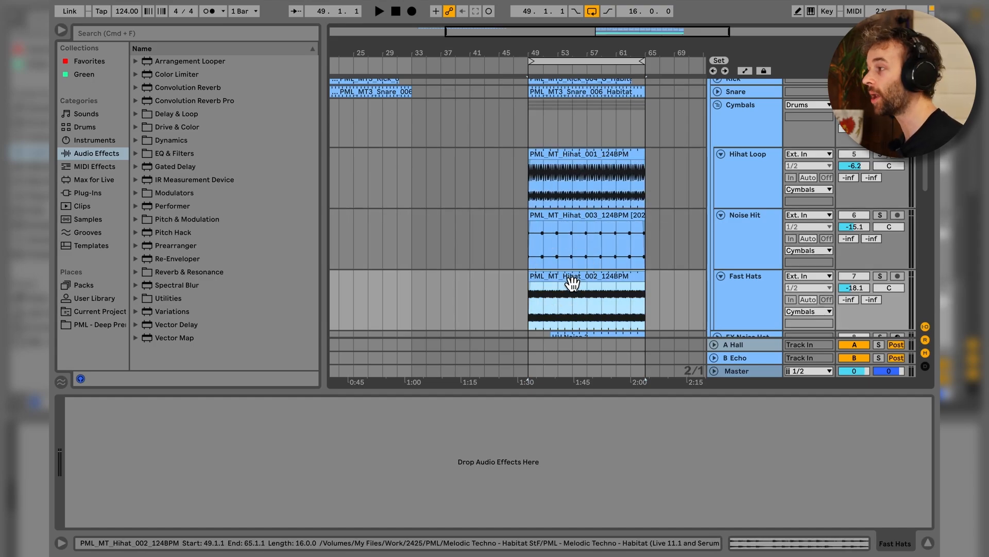
Step: Copy the Hihat Loop clip from bar 49 to bar 17 on the same track
{"action": "scroll", "coordinate": [521, 198], "scroll_direction": "down", "scroll_amount": 2}
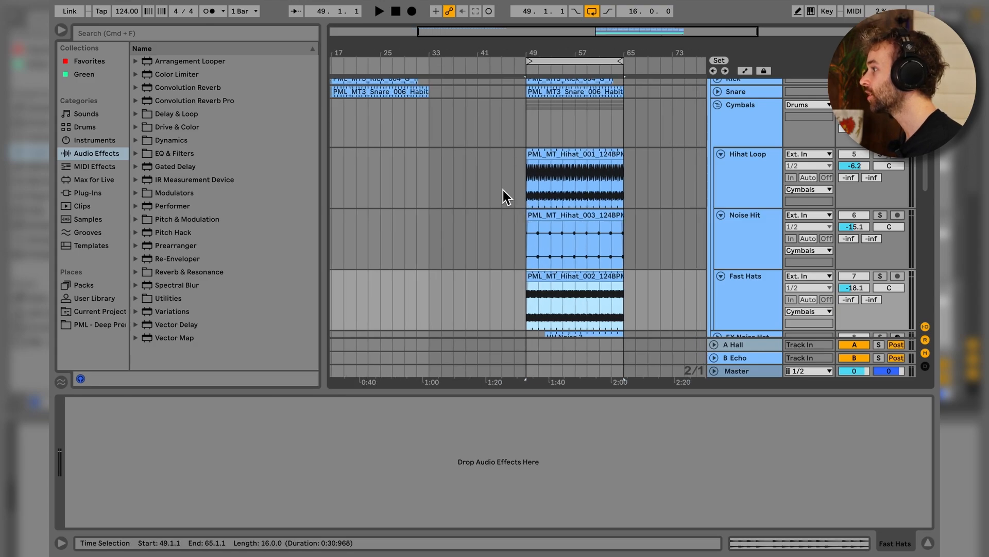
{"action": "scroll", "coordinate": [502, 189], "scroll_direction": "left", "scroll_amount": 1}
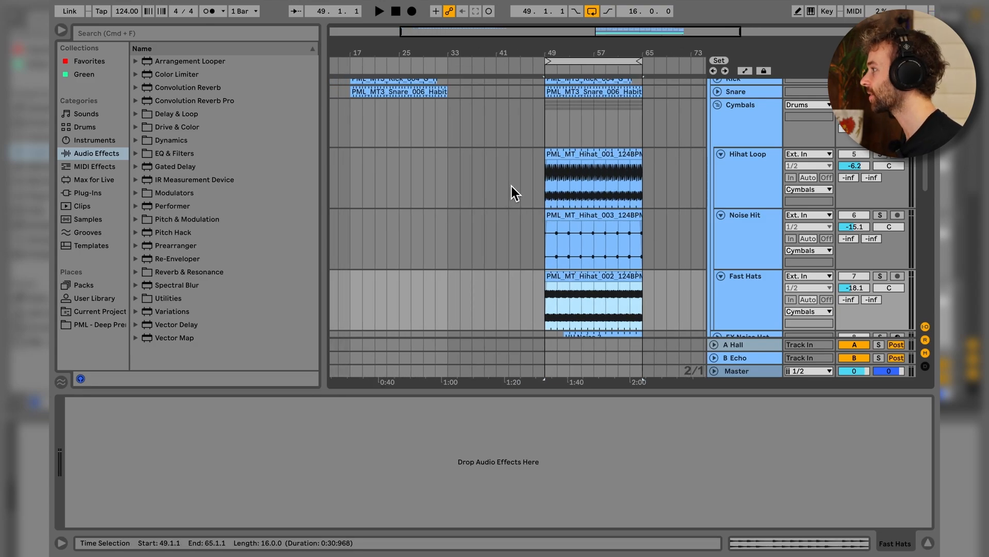
{"action": "left_click", "coordinate": [613, 161]}
{"action": "left_click_drag", "start_coordinate": [616, 163], "coordinate": [422, 172]}
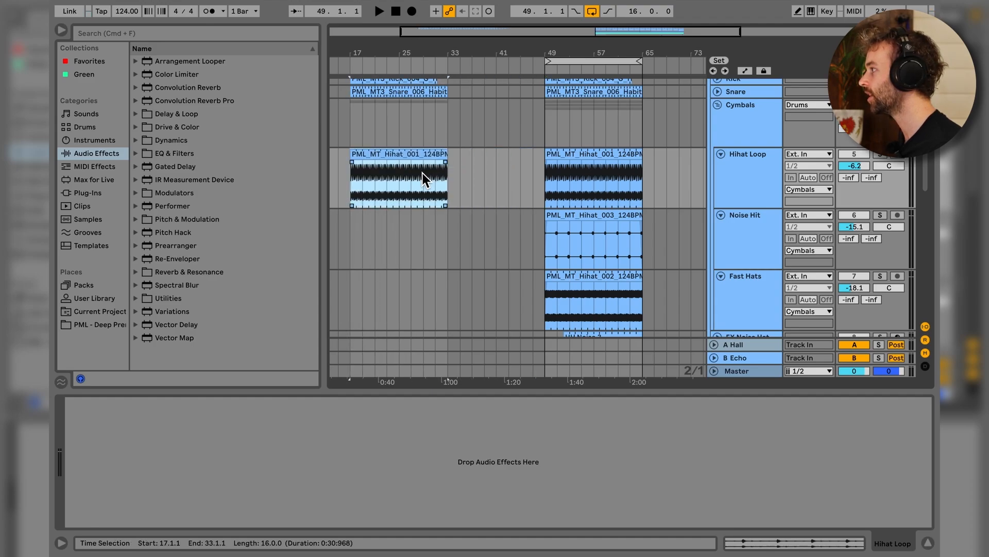
{"action": "left_click", "coordinate": [563, 156]}
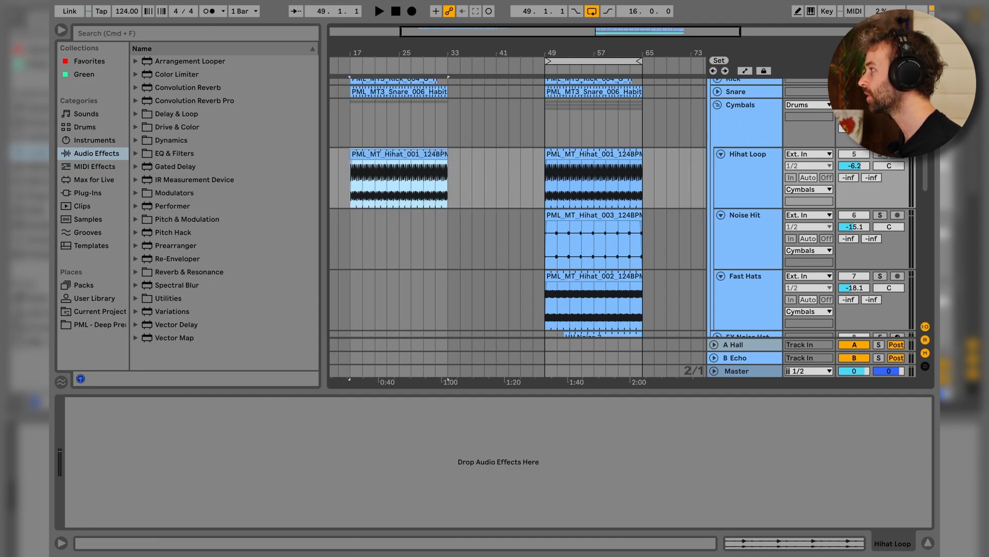
Step: Activate the Cymbals group and play the beat with the hi-hat loop from bar 17
{"action": "left_click", "coordinate": [854, 105]}
{"action": "left_click", "coordinate": [354, 124]}
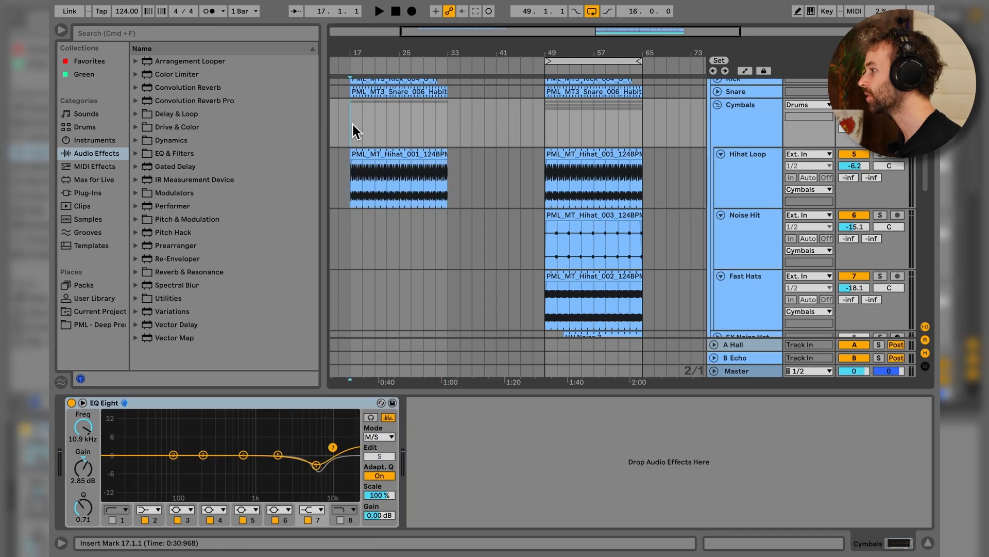
{"action": "left_click", "coordinate": [359, 201]}
{"action": "key", "text": "space"}
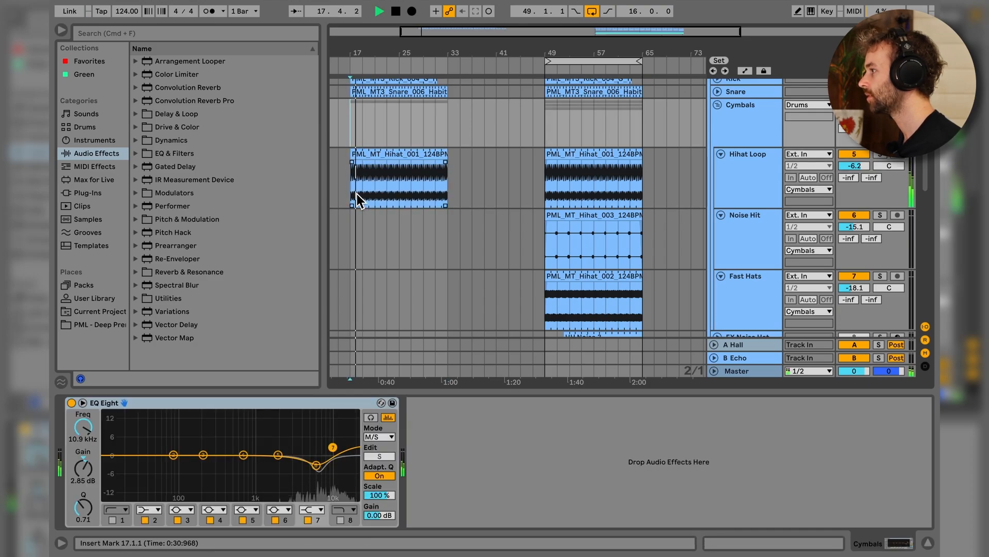
{"action": "key", "text": "space"}
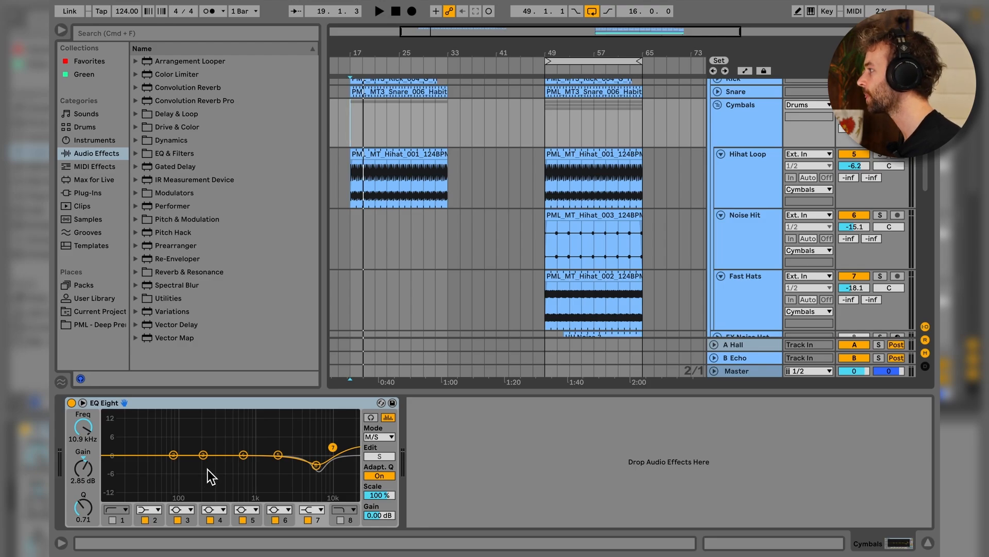
Step: Copy the Noise Hit clip from bar 49 to bar 17 and audition it soloed from bar 18
{"action": "left_click", "coordinate": [637, 226]}
{"action": "left_click_drag", "start_coordinate": [636, 227], "coordinate": [432, 240]}
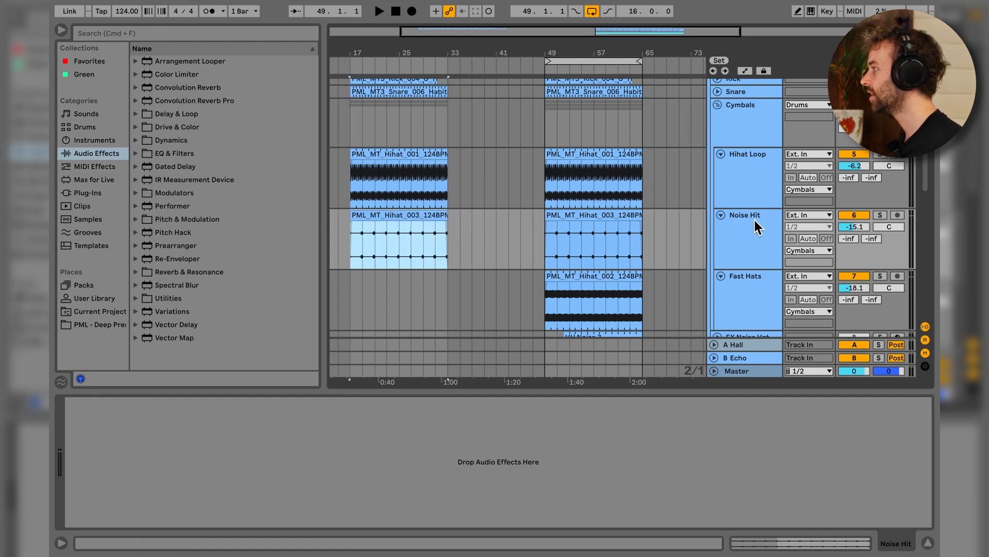
{"action": "left_click", "coordinate": [880, 215]}
{"action": "left_click", "coordinate": [356, 259]}
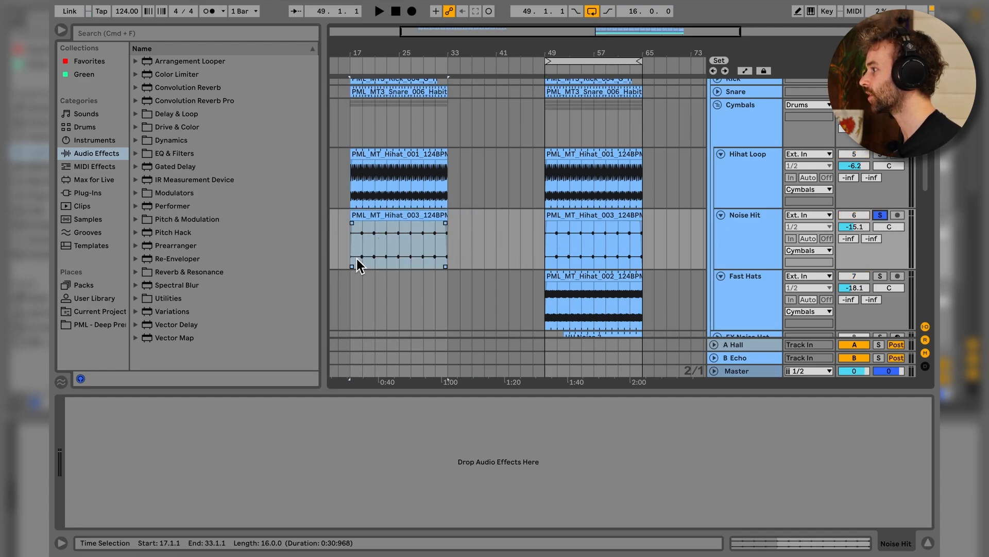
{"action": "key", "text": "z"}
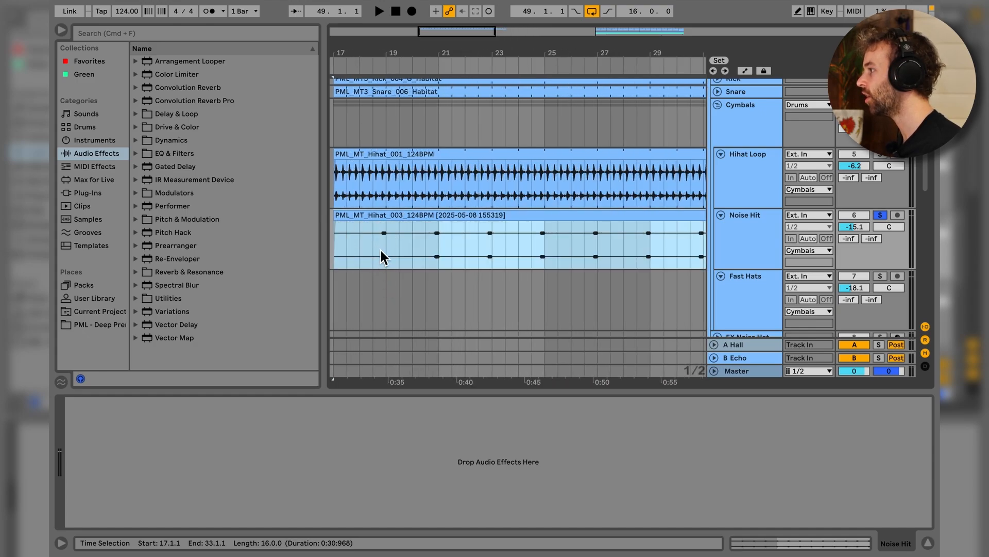
{"action": "left_click", "coordinate": [379, 251]}
{"action": "key", "text": "space"}
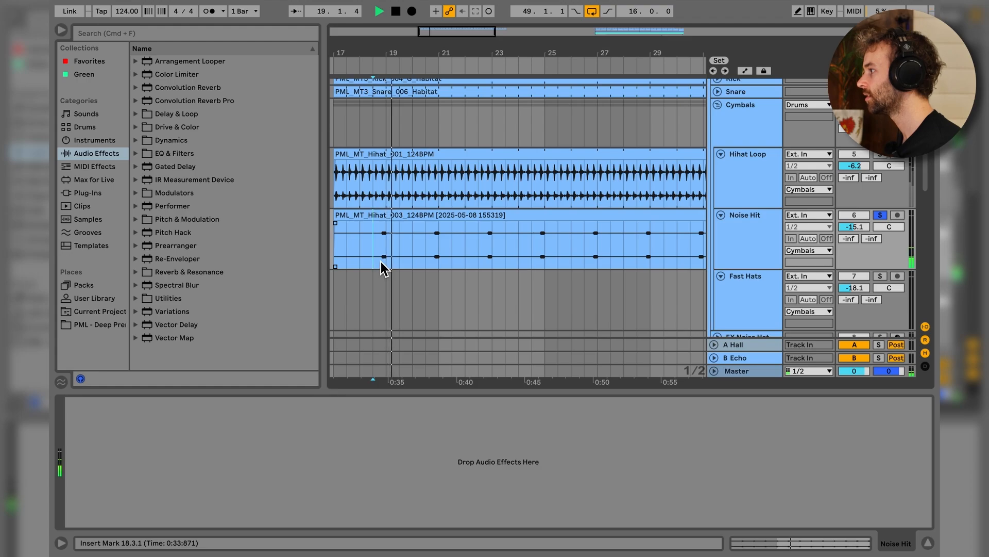
{"action": "key", "text": "minus"}
{"action": "key", "text": "space"}
Step: Copy the Fast Hats clip from bar 49 to bar 17 and audition it soloed from there
{"action": "scroll", "coordinate": [528, 278], "scroll_direction": "right", "scroll_amount": 2}
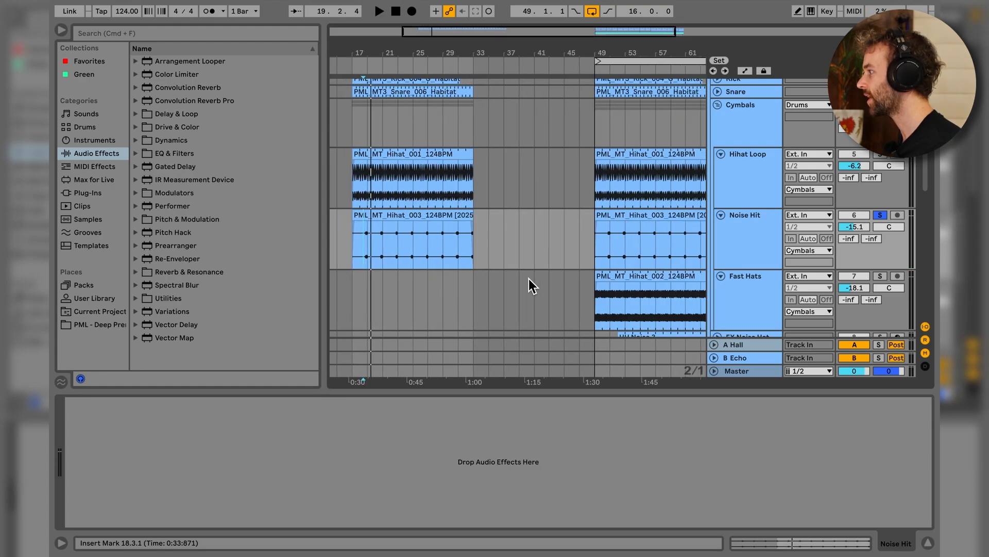
{"action": "left_click", "coordinate": [670, 281]}
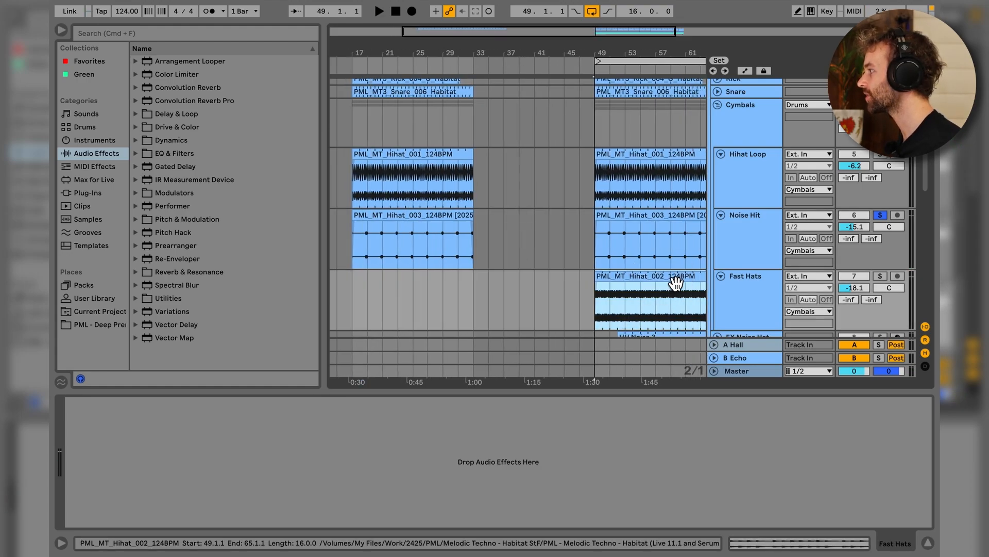
{"action": "left_click_drag", "start_coordinate": [675, 282], "coordinate": [421, 287]}
{"action": "left_click", "coordinate": [882, 278]}
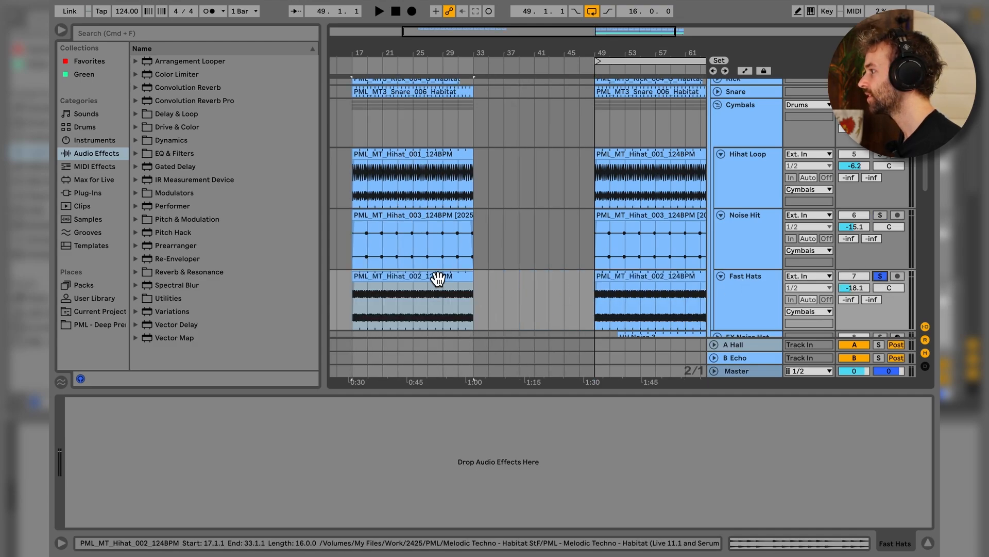
{"action": "left_click", "coordinate": [411, 284]}
{"action": "key", "text": "space"}
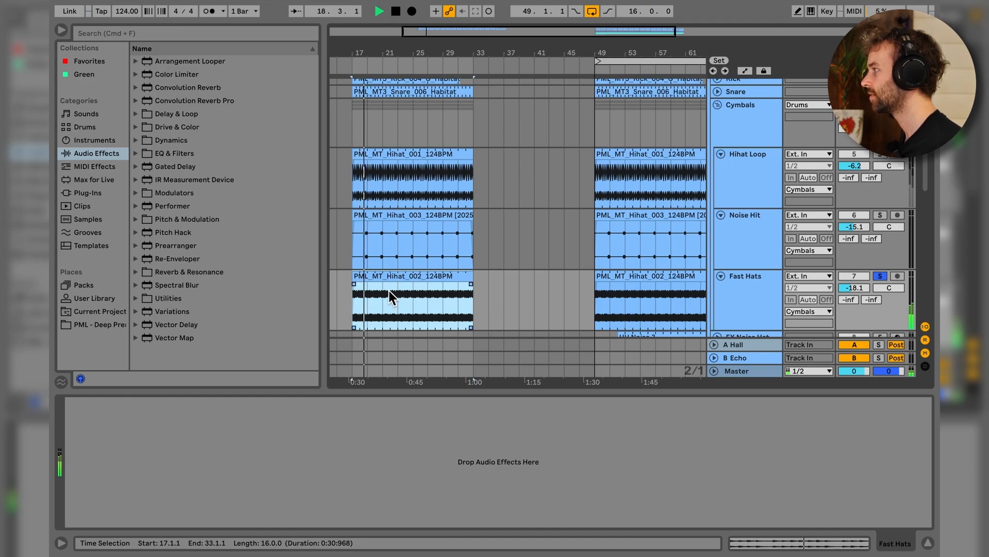
{"action": "key", "text": "space"}
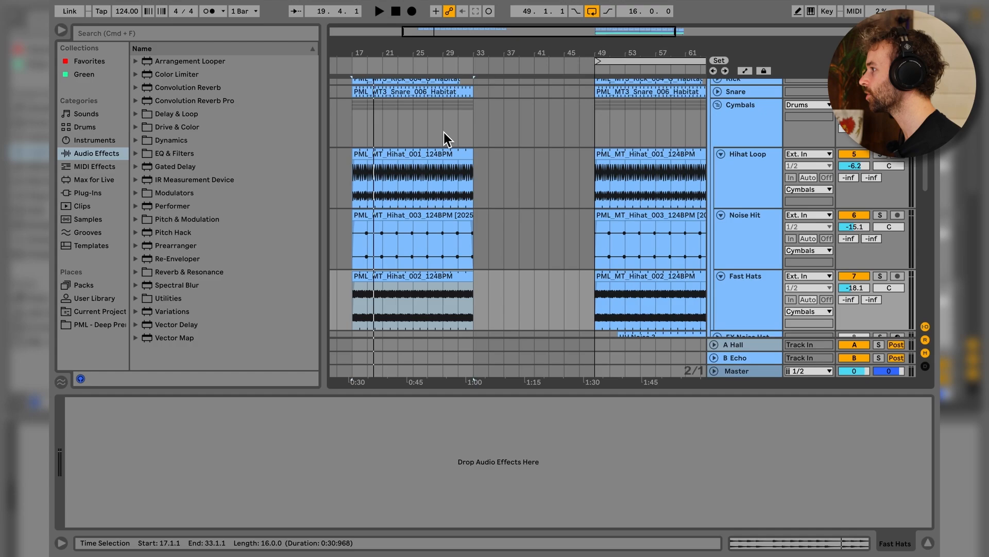
Step: Play the beat with all three cymbal layers together from bar 17
{"action": "left_click", "coordinate": [354, 125]}
{"action": "key", "text": "space"}
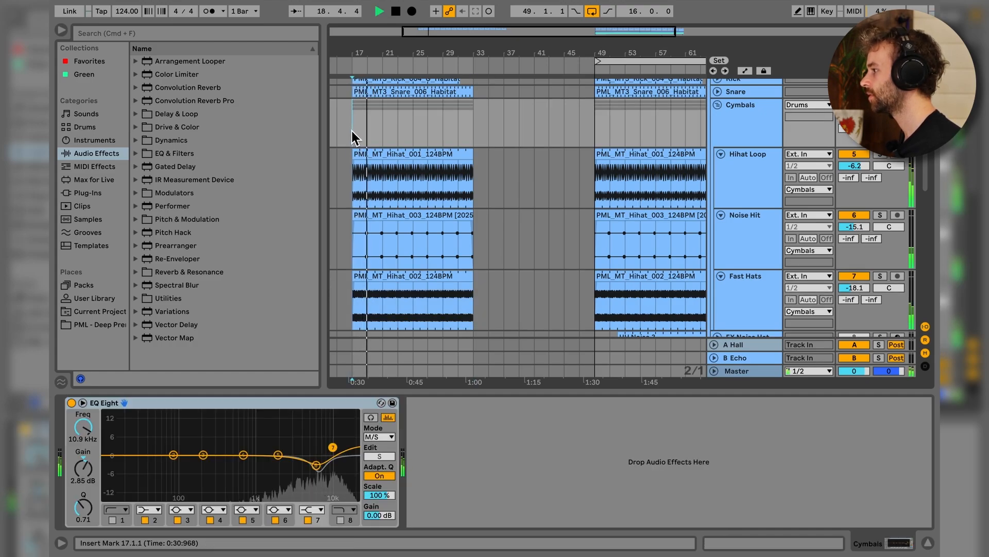
{"action": "key", "text": "space"}
Step: Adjust the high-frequency side curve in the Cymbals group's EQ Eight, with band 7 gain at 3.60 dB, and switch editing to the mid channel
{"action": "scroll", "coordinate": [356, 132], "scroll_direction": "down", "scroll_amount": 1}
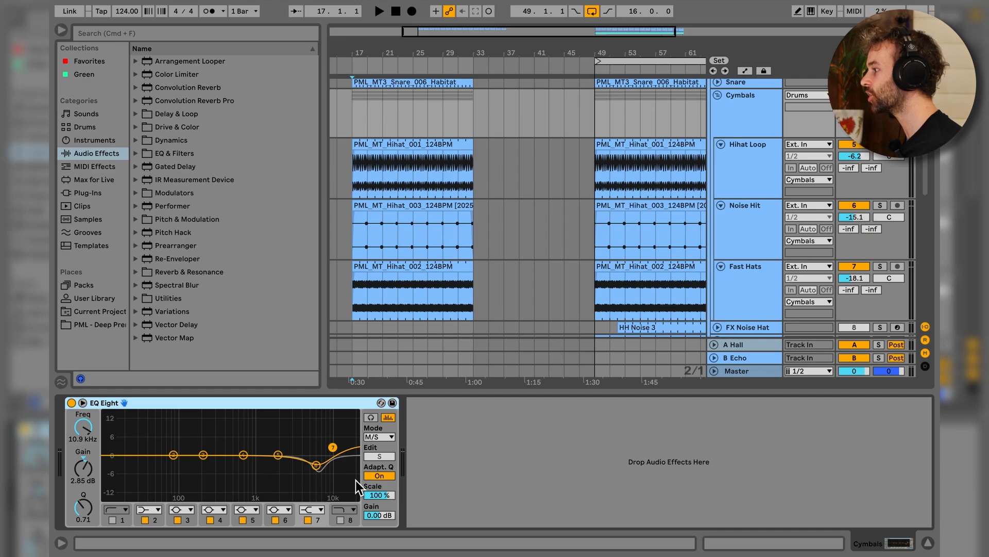
{"action": "left_click_drag", "start_coordinate": [316, 466], "coordinate": [334, 448]}
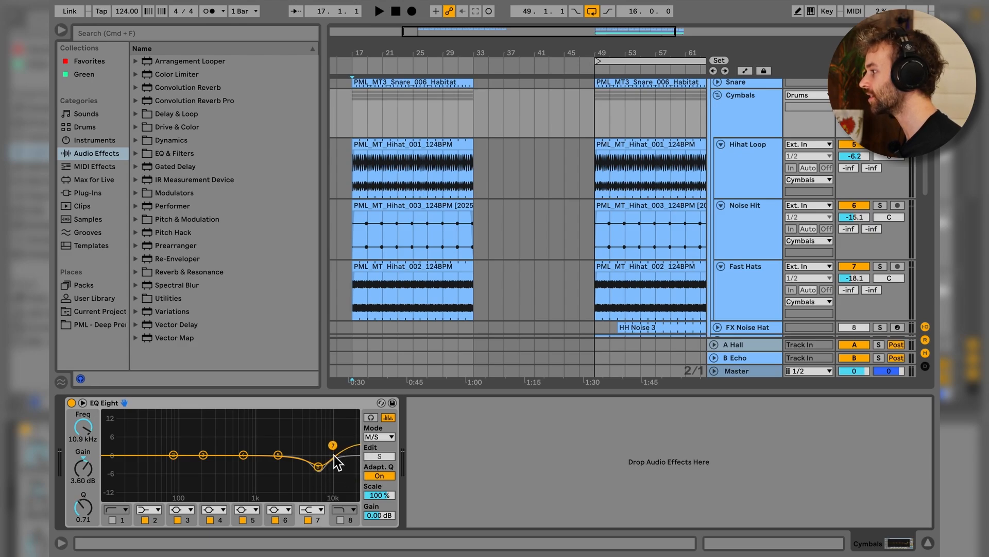
{"action": "left_click", "coordinate": [384, 459]}
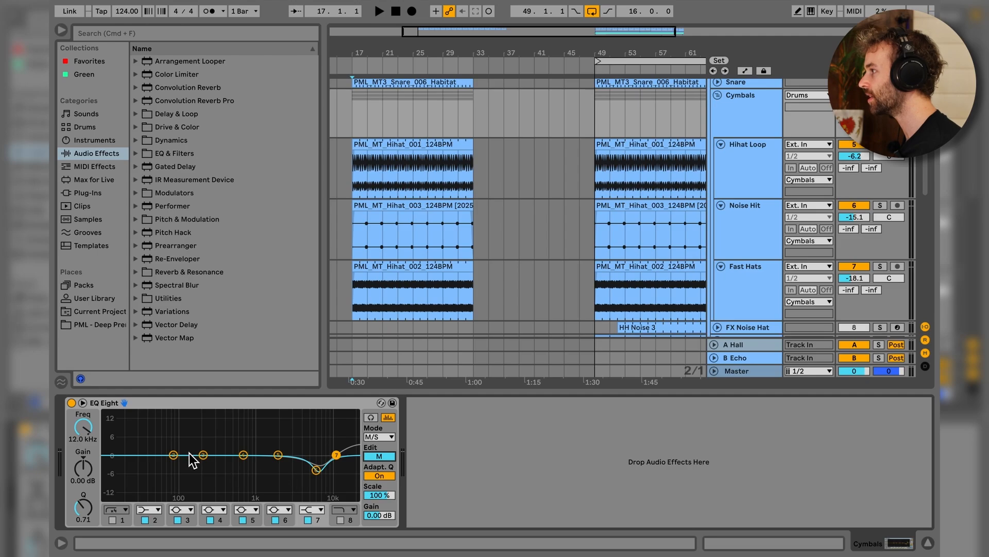
Step: Compare the cymbals with the EQ Eight bypassed and re-enabled while playing from bar 17
{"action": "left_click", "coordinate": [71, 402]}
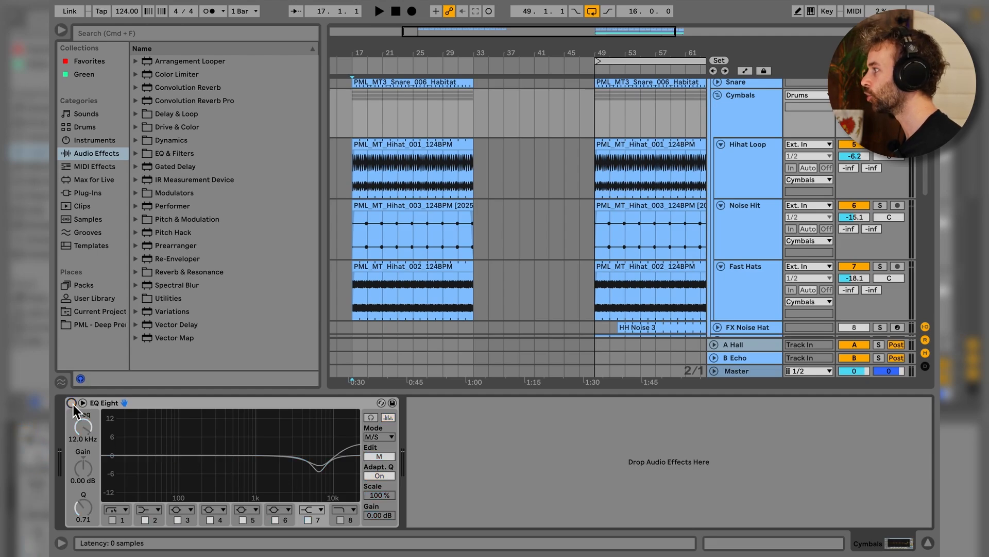
{"action": "key", "text": "space"}
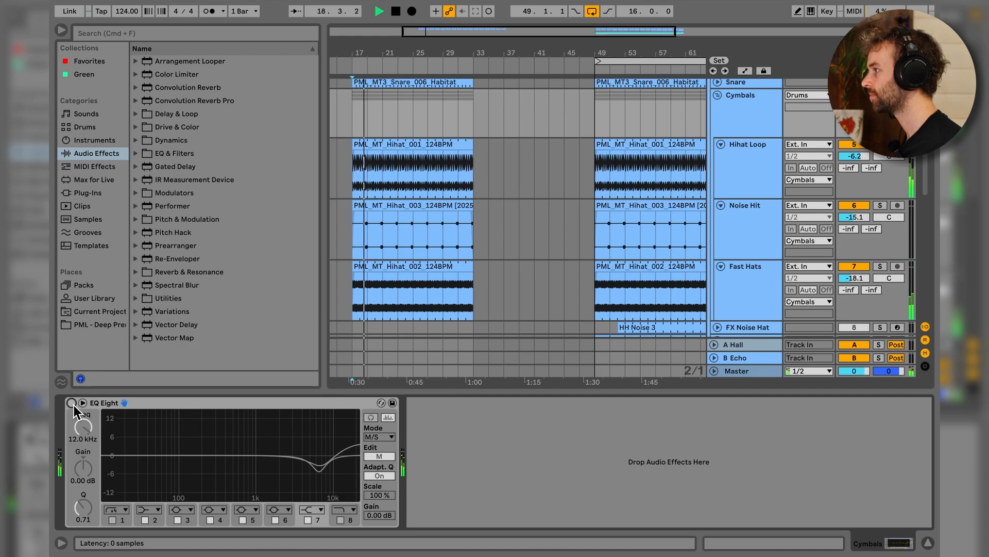
{"action": "left_click", "coordinate": [71, 402]}
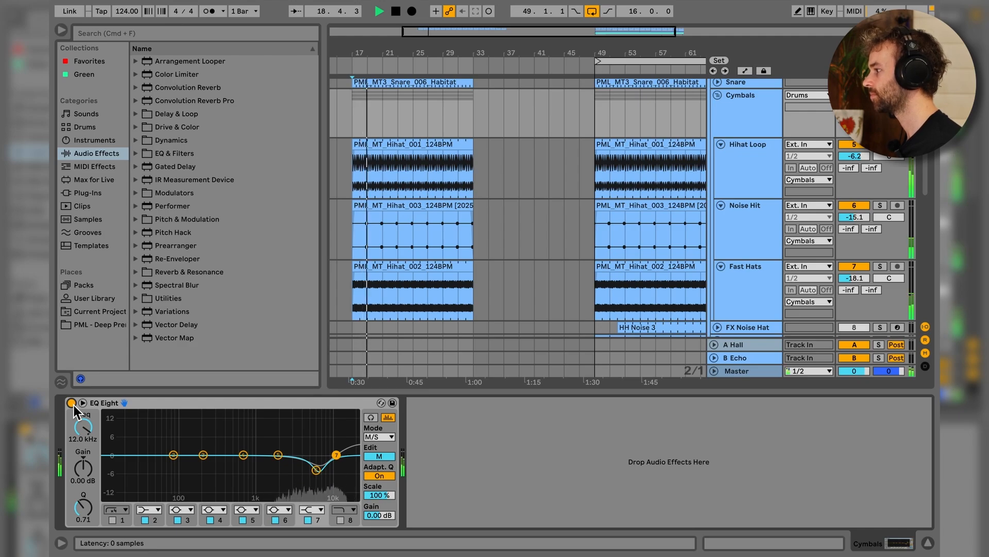
{"action": "key", "text": "space"}
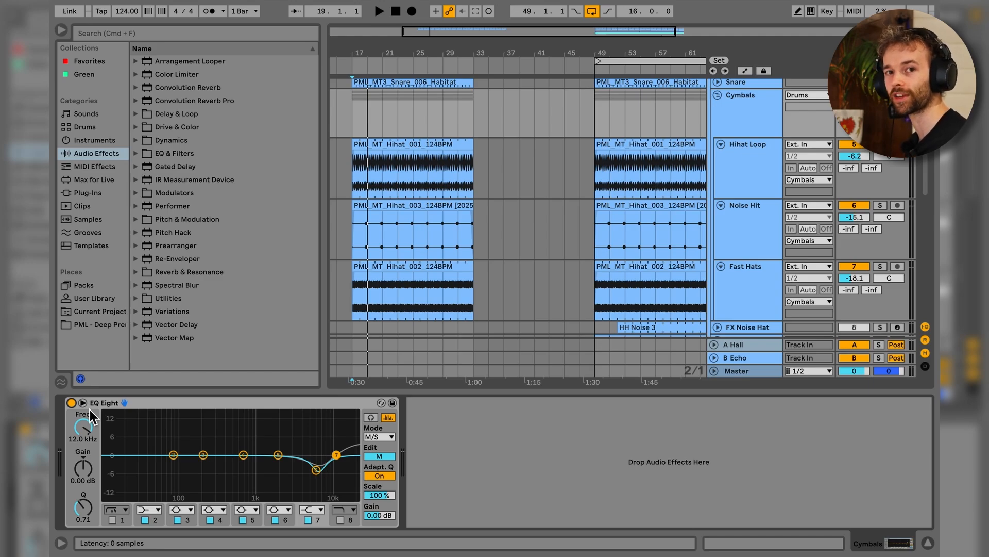
Step: Collapse the Cymbals group and copy the FX Noise Hat part from bars 49–65 to bar 17
{"action": "left_click", "coordinate": [716, 96]}
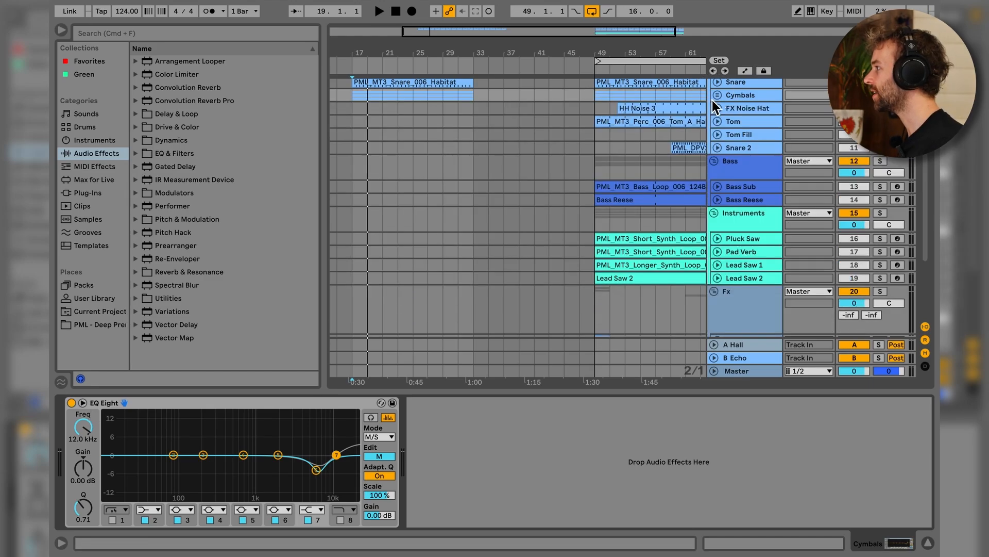
{"action": "scroll", "coordinate": [561, 113], "scroll_direction": "down", "scroll_amount": 4}
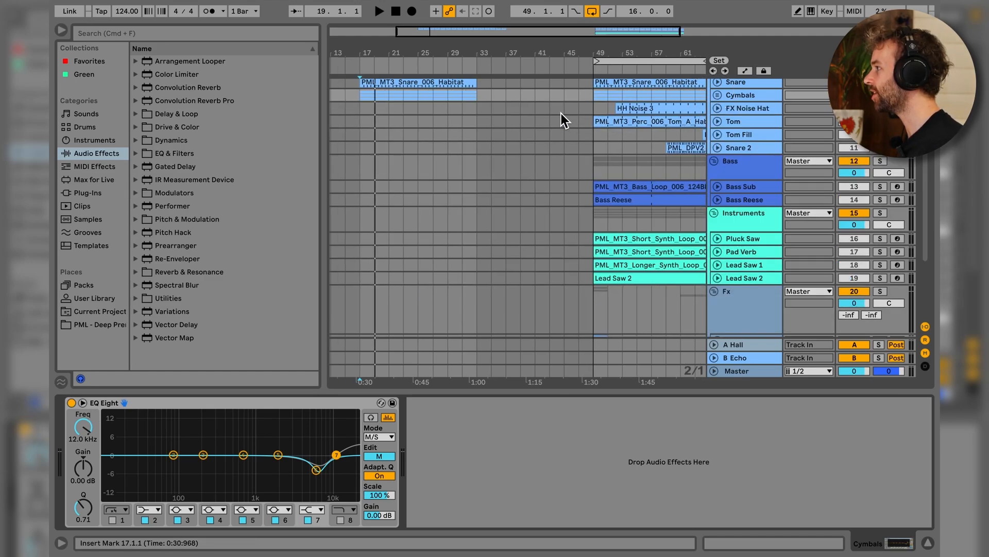
{"action": "left_click", "coordinate": [744, 112]}
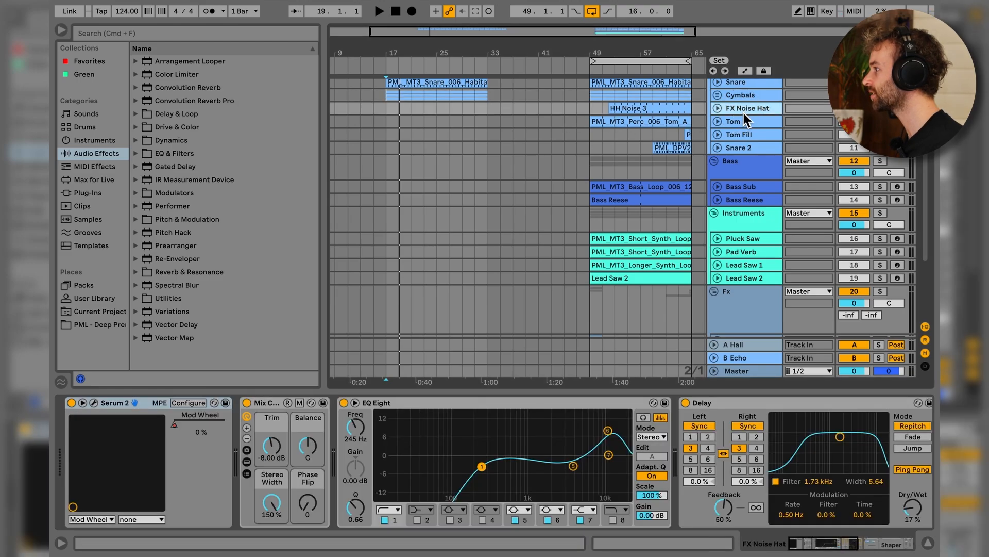
{"action": "left_click_drag", "start_coordinate": [693, 111], "coordinate": [596, 108]}
{"action": "left_click_drag", "start_coordinate": [670, 110], "coordinate": [471, 109]}
Step: Unfold the FX Noise Hat track and audition the copied part with the beat from bar 29
{"action": "left_click", "coordinate": [718, 113]}
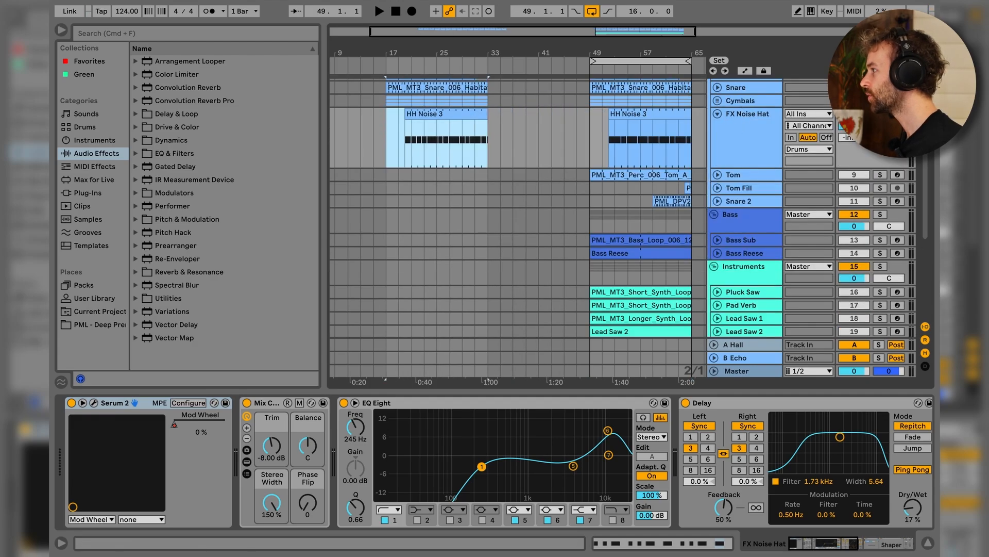
{"action": "left_click", "coordinate": [465, 144]}
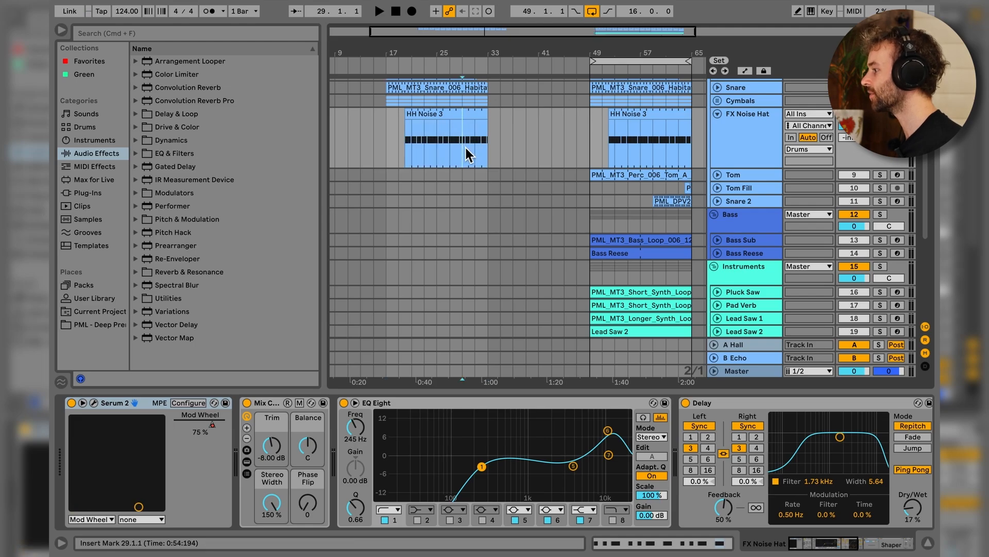
{"action": "key", "text": "space"}
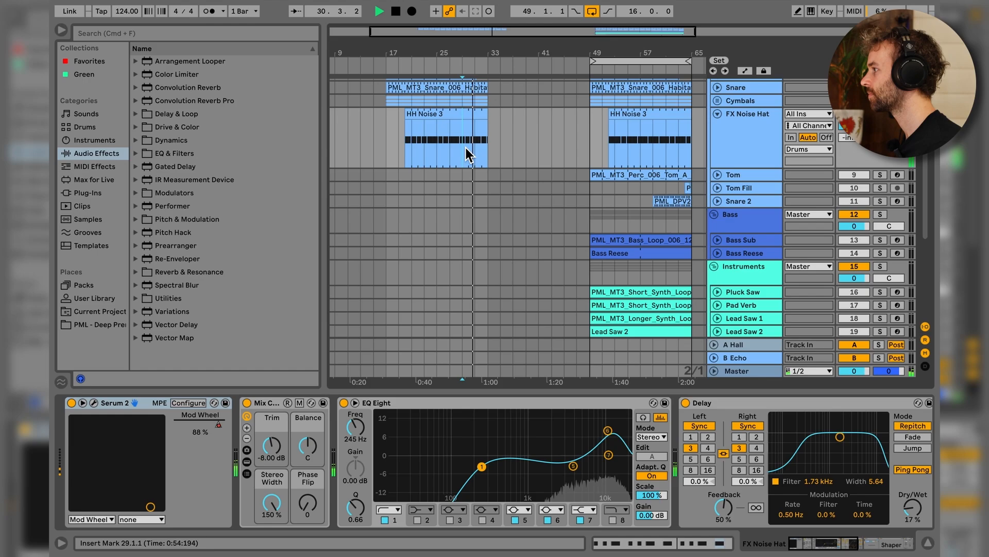
{"action": "key", "text": "space"}
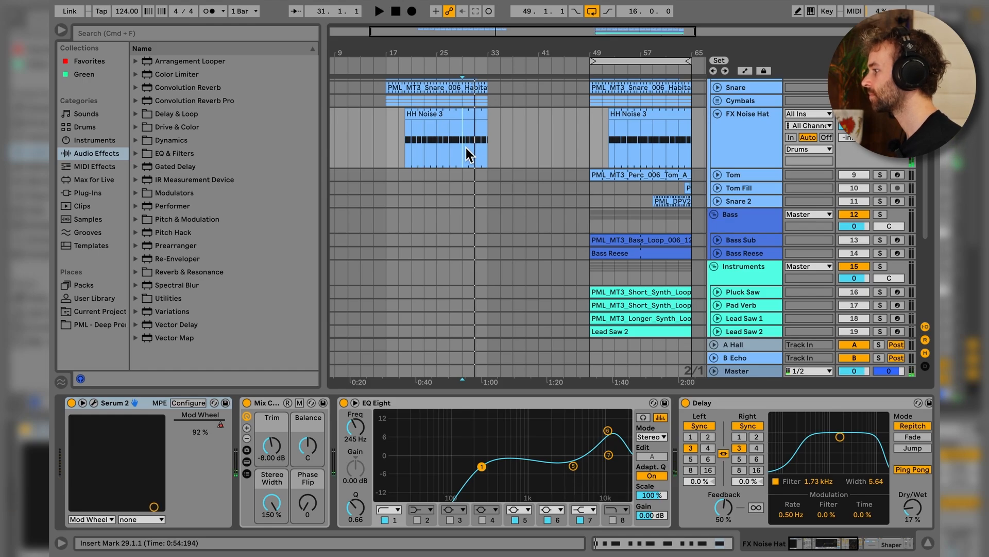
Step: Open the copied HH Noise 3 clip to show its MIDI notes
{"action": "left_click", "coordinate": [479, 116]}
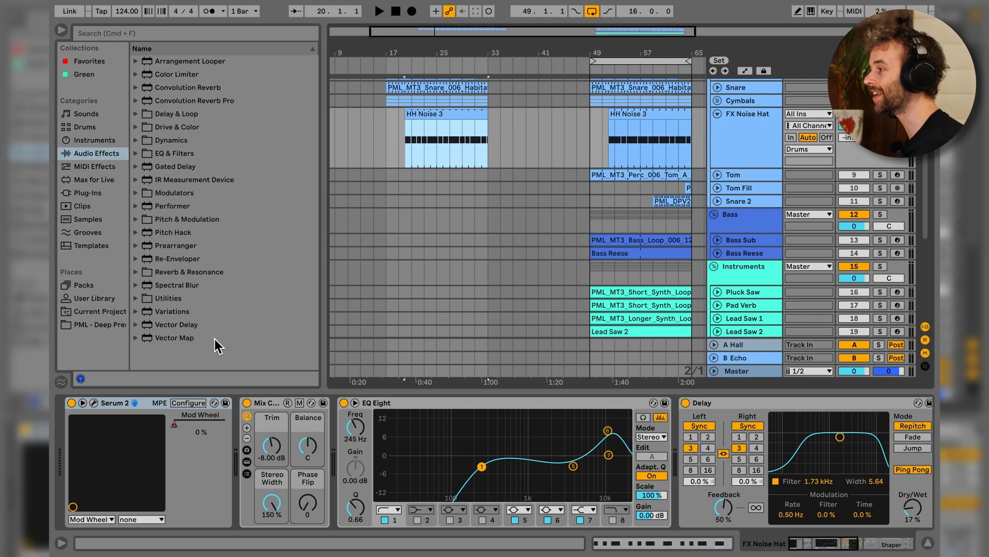
{"action": "double_click", "coordinate": [478, 124]}
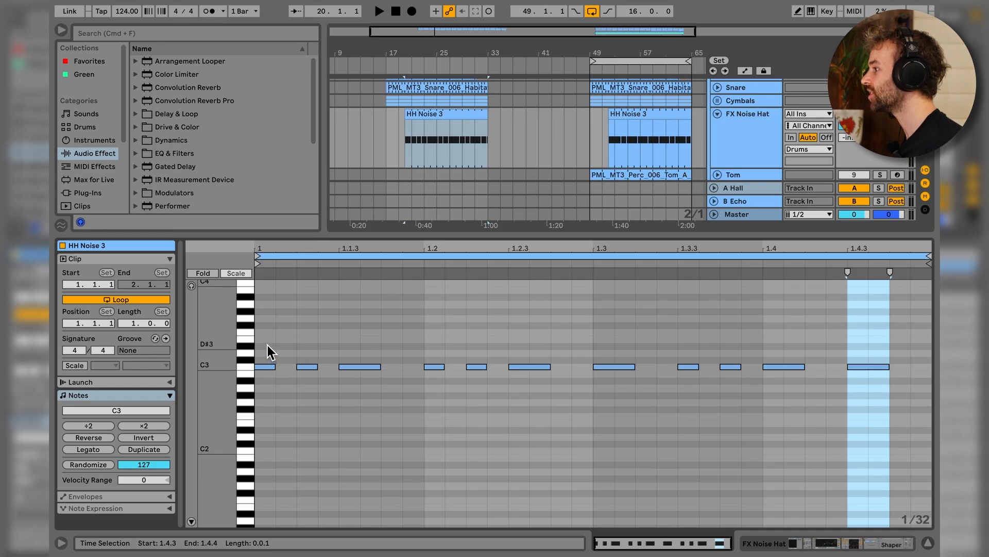
Step: Trace the C3 notes across the one-bar HH Noise 3 clip to examine their rhythm and lengths
{"action": "left_click", "coordinate": [266, 366]}
{"action": "left_click", "coordinate": [308, 367]}
{"action": "left_click", "coordinate": [361, 367]}
{"action": "left_click", "coordinate": [434, 367]}
{"action": "left_click_drag", "start_coordinate": [476, 349], "coordinate": [480, 383]}
{"action": "left_click_drag", "start_coordinate": [527, 342], "coordinate": [531, 386]}
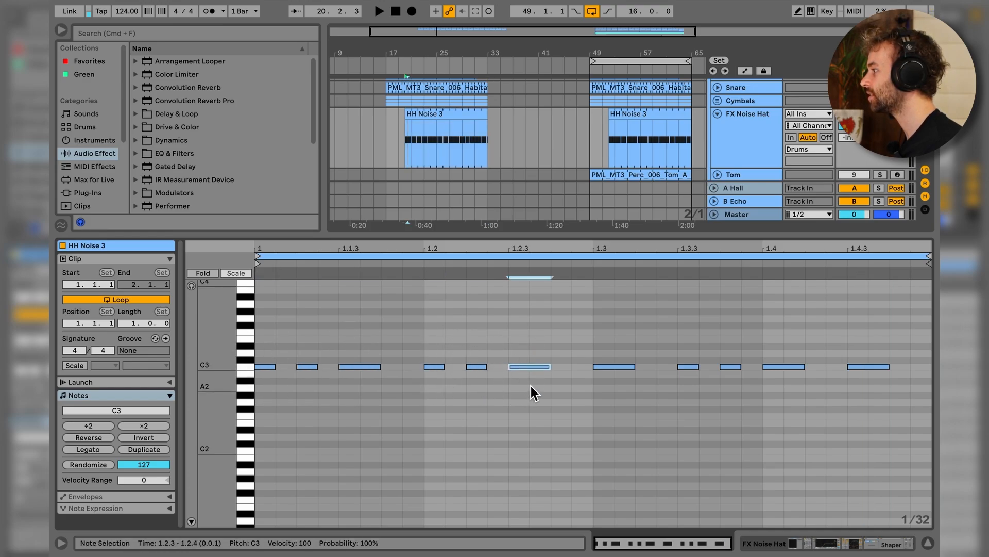
{"action": "left_click_drag", "start_coordinate": [621, 338], "coordinate": [623, 391]}
{"action": "left_click_drag", "start_coordinate": [689, 345], "coordinate": [694, 390]}
{"action": "left_click_drag", "start_coordinate": [729, 343], "coordinate": [733, 384]}
{"action": "left_click_drag", "start_coordinate": [781, 336], "coordinate": [789, 384]}
{"action": "left_click_drag", "start_coordinate": [876, 339], "coordinate": [881, 383]}
Step: Audition the copied HH Noise 3 clip with the beat from its start at bar 20
{"action": "left_click", "coordinate": [462, 115]}
{"action": "key", "text": "space"}
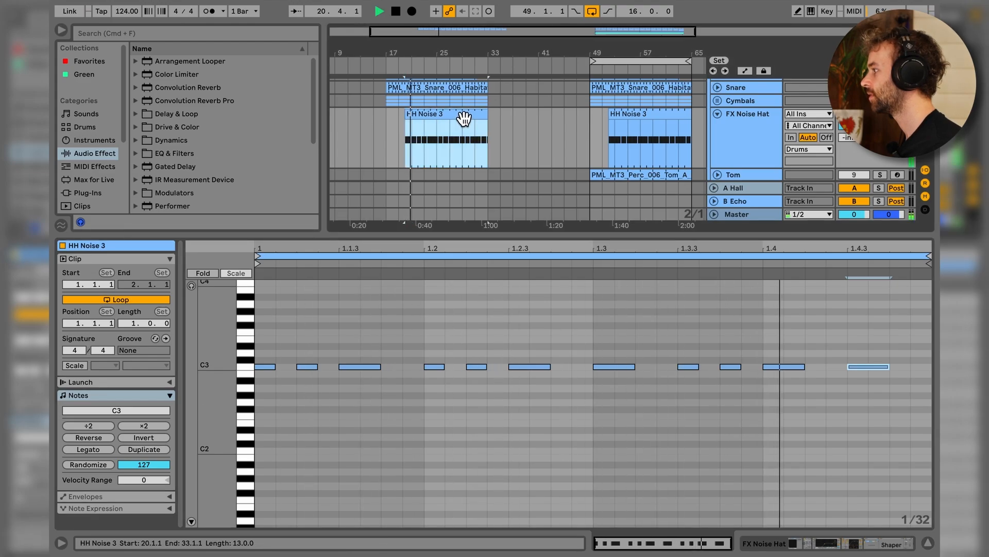
{"action": "key", "text": "space"}
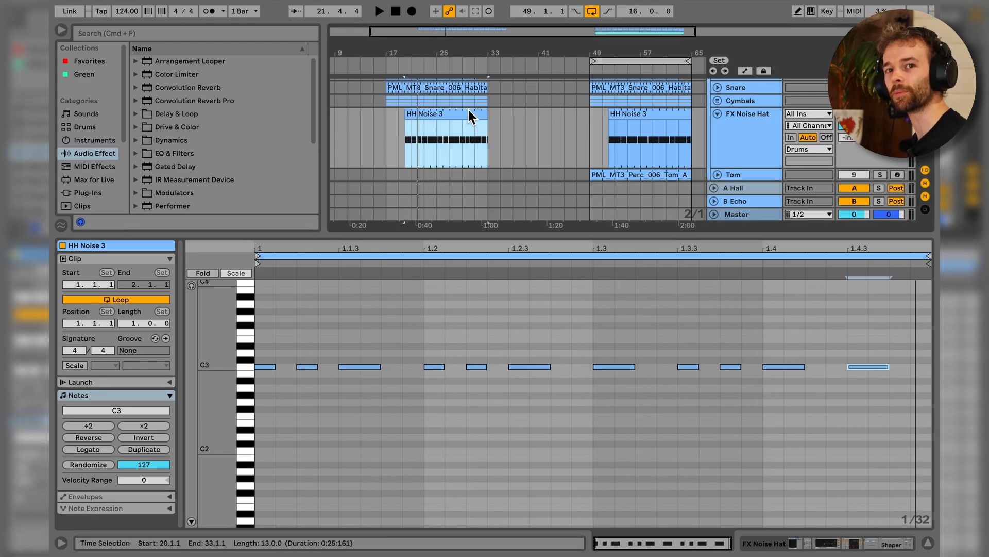
Step: Examine the oscillator and FX pages of the Serum 2 patch on the FX Noise Hat track, and close the plugin window
{"action": "key", "text": "shift+Tab"}
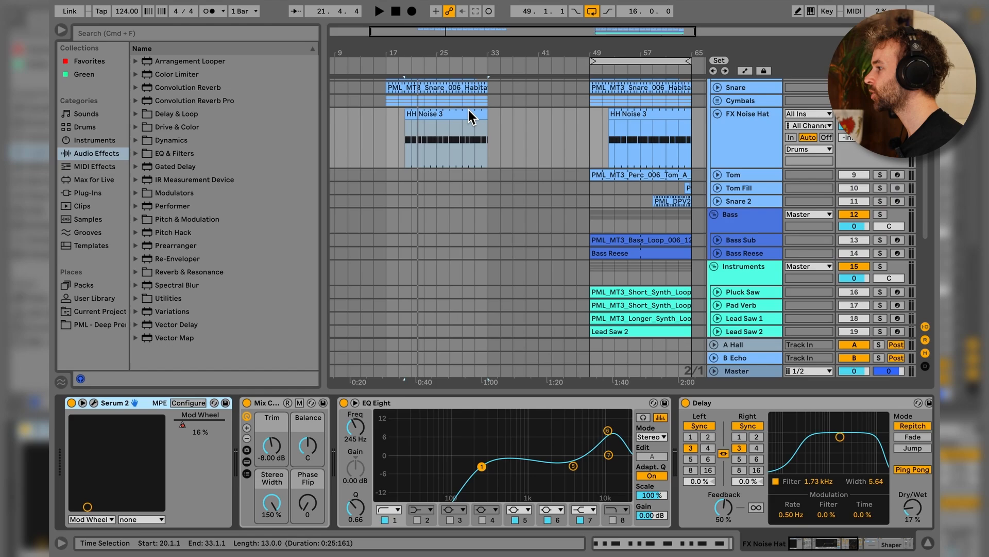
{"action": "left_click", "coordinate": [95, 403]}
{"action": "left_click", "coordinate": [193, 59]}
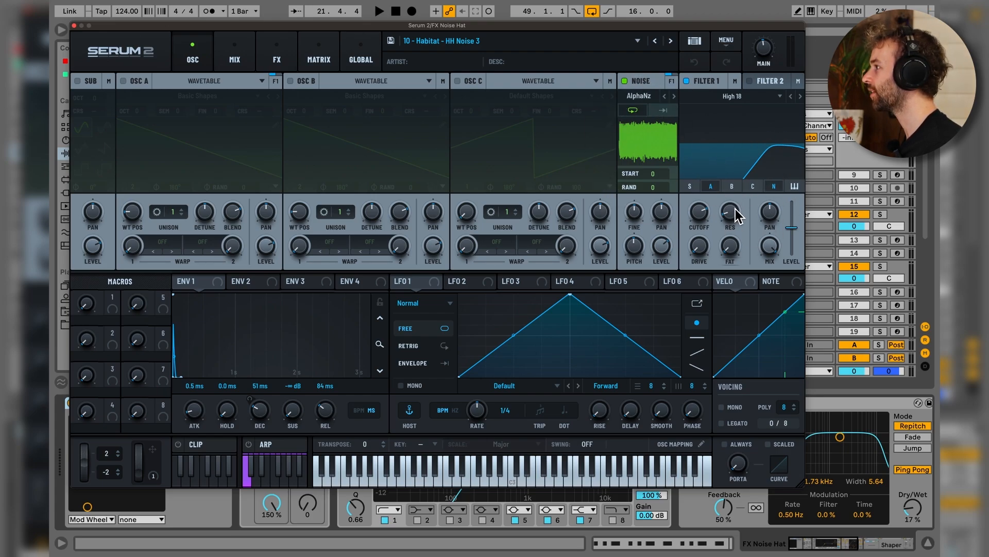
{"action": "left_click", "coordinate": [277, 52]}
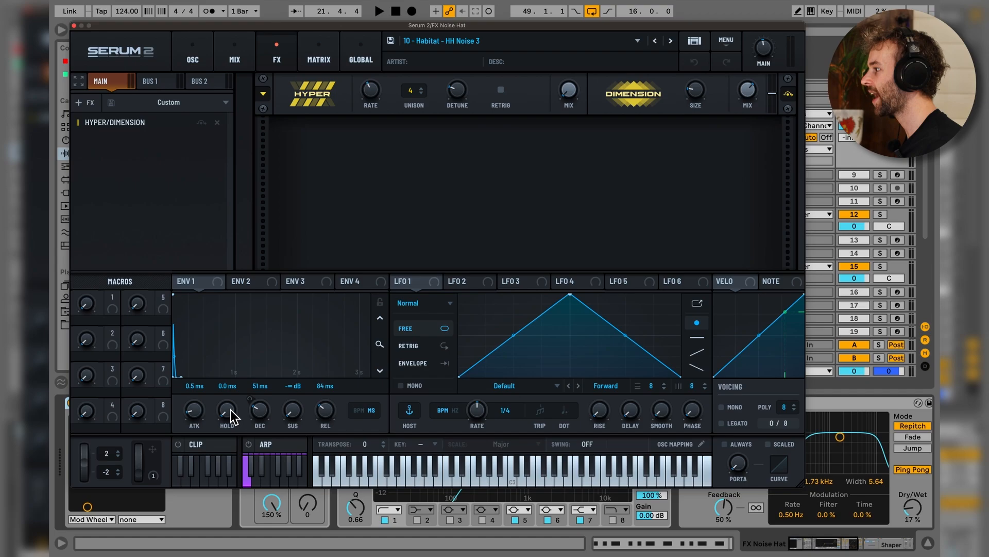
{"action": "left_click", "coordinate": [76, 25]}
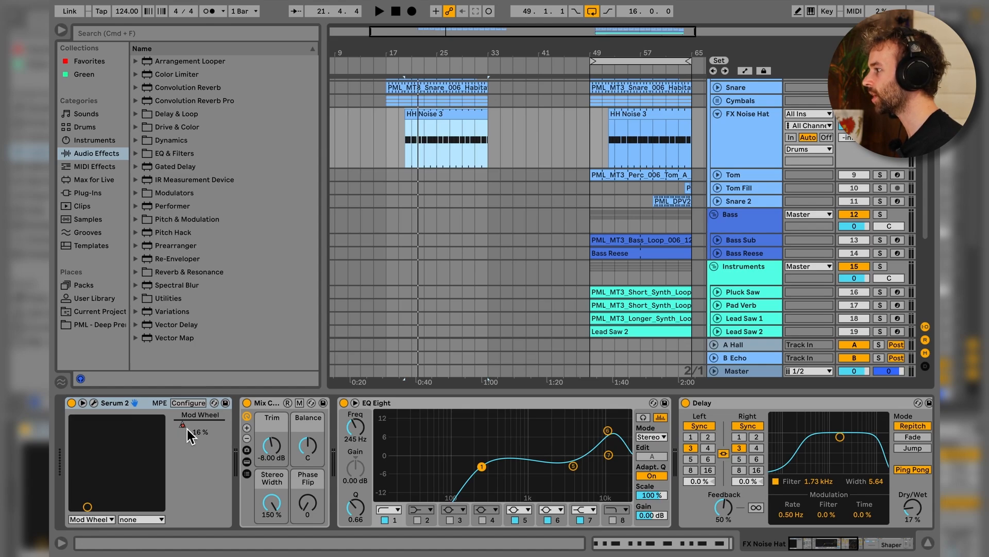
Step: Show the FX Noise Hat automation and select the Serum 2 Mod Wheel ramp from bar 19 to bar 33
{"action": "left_click", "coordinate": [407, 175]}
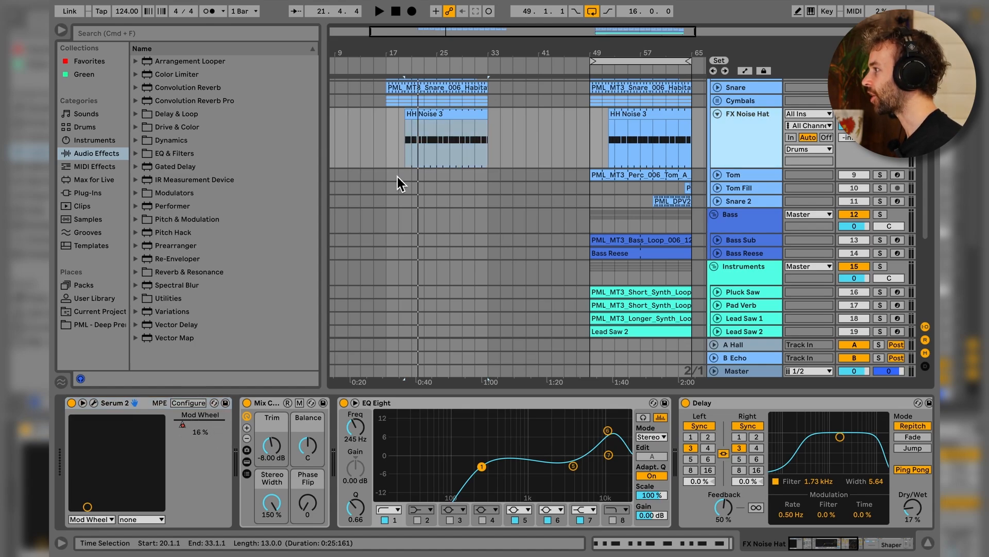
{"action": "key", "text": "a"}
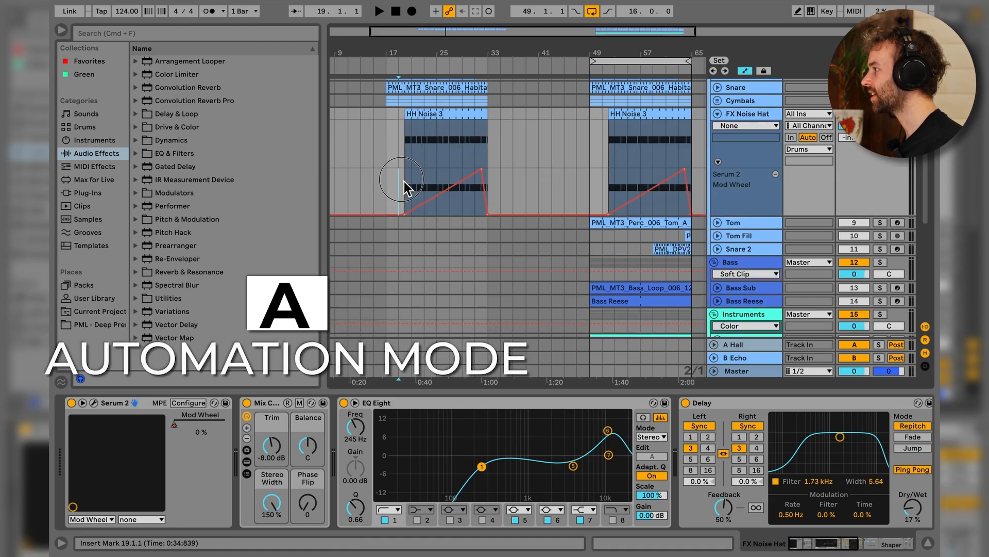
{"action": "left_click", "coordinate": [407, 182]}
{"action": "left_click_drag", "start_coordinate": [409, 183], "coordinate": [489, 195]}
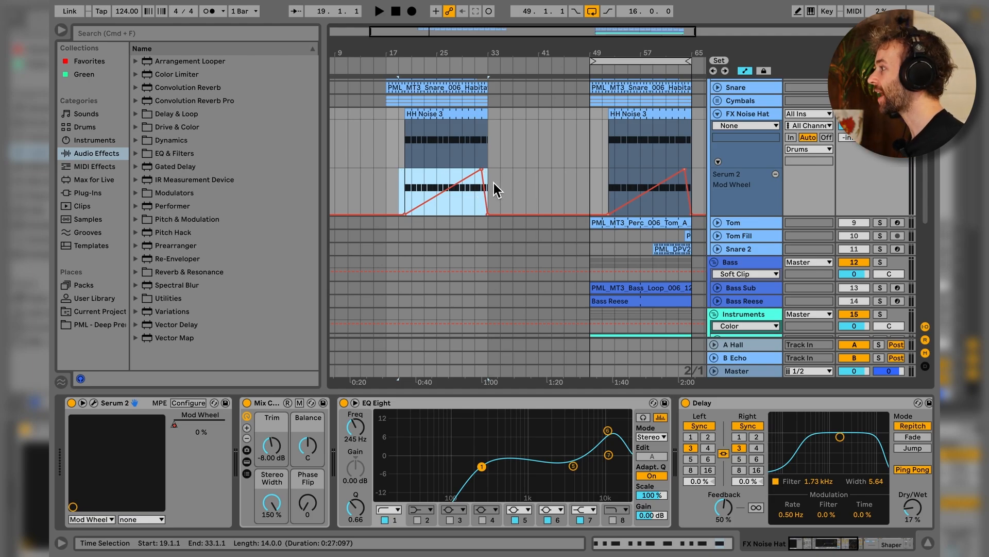
Step: Disable all effects after Serum 2 on the FX Noise Hat track, starting from Mix Control
{"action": "left_click", "coordinate": [267, 403]}
{"action": "scroll", "coordinate": [281, 414], "scroll_direction": "right", "scroll_amount": 7}
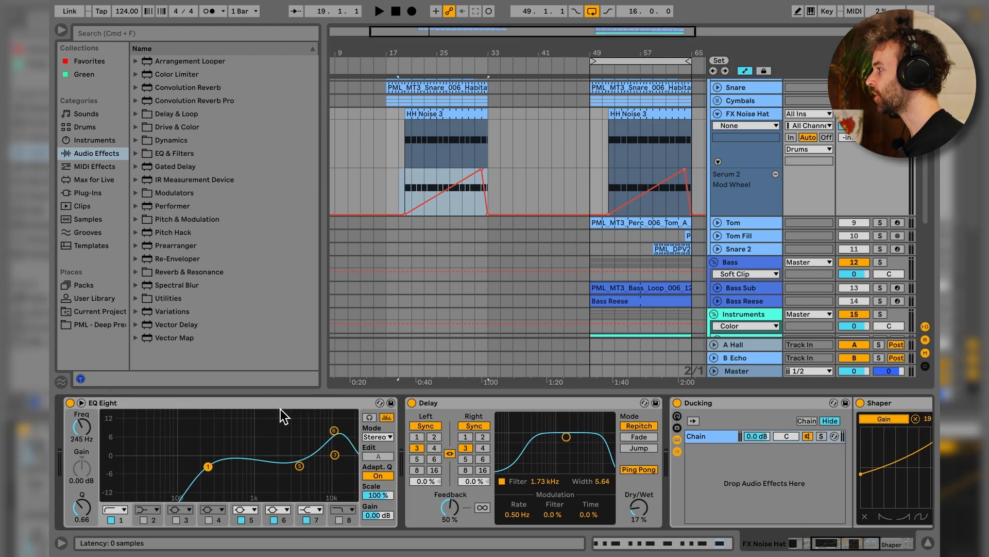
{"action": "left_click", "coordinate": [780, 403], "text": "shift"}
{"action": "key", "text": "0"}
{"action": "scroll", "coordinate": [643, 411], "scroll_direction": "left", "scroll_amount": 7}
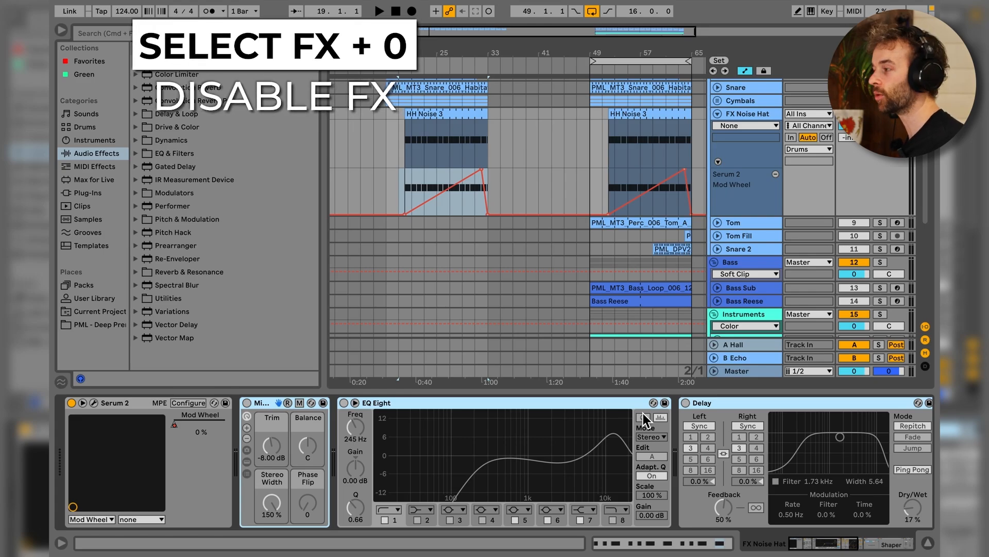
Step: Audition the noise hat without its effects from bar 21, jumping ahead to hear the Mod Wheel ramp open up
{"action": "left_click", "coordinate": [412, 185]}
{"action": "key", "text": "space"}
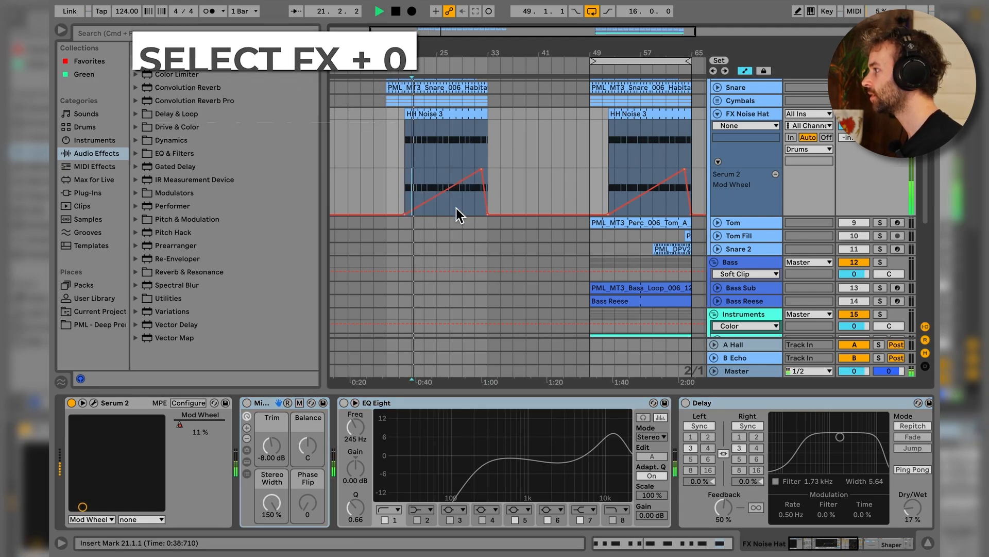
{"action": "left_click", "coordinate": [451, 72]}
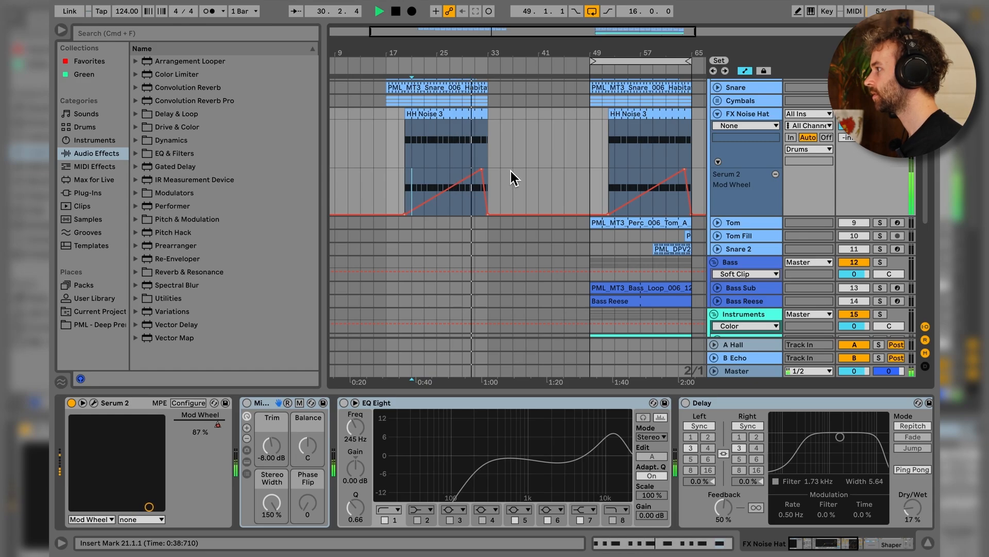
{"action": "key", "text": "space"}
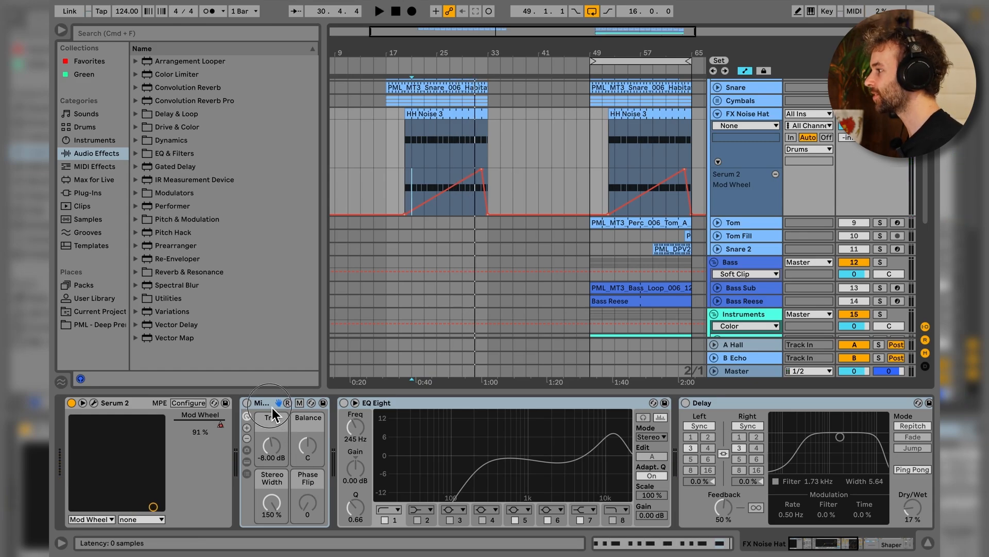
Step: Re-enable the noise hat's Mix Control and EQ Eight, comparing playback with the EQ bypassed and active
{"action": "left_click", "coordinate": [247, 403]}
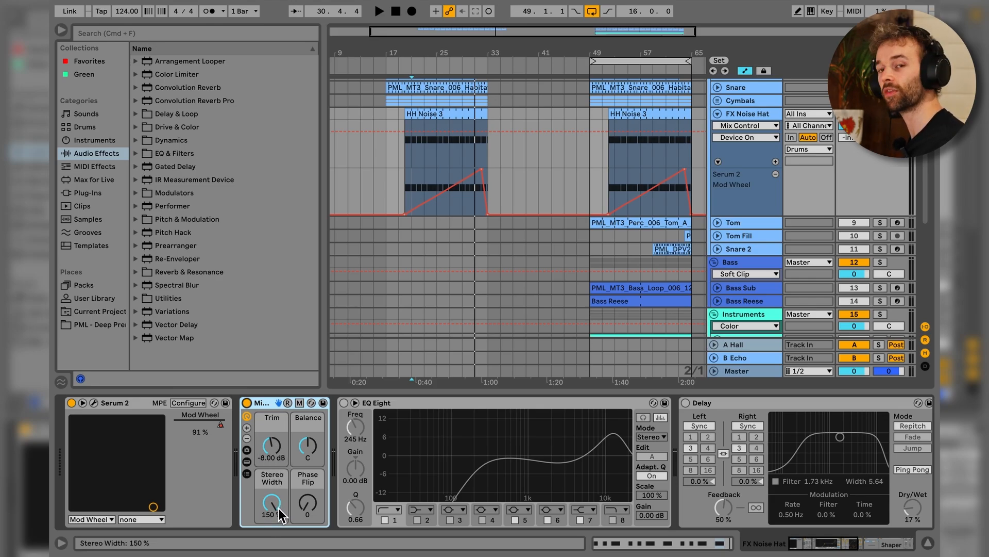
{"action": "left_click", "coordinate": [344, 403]}
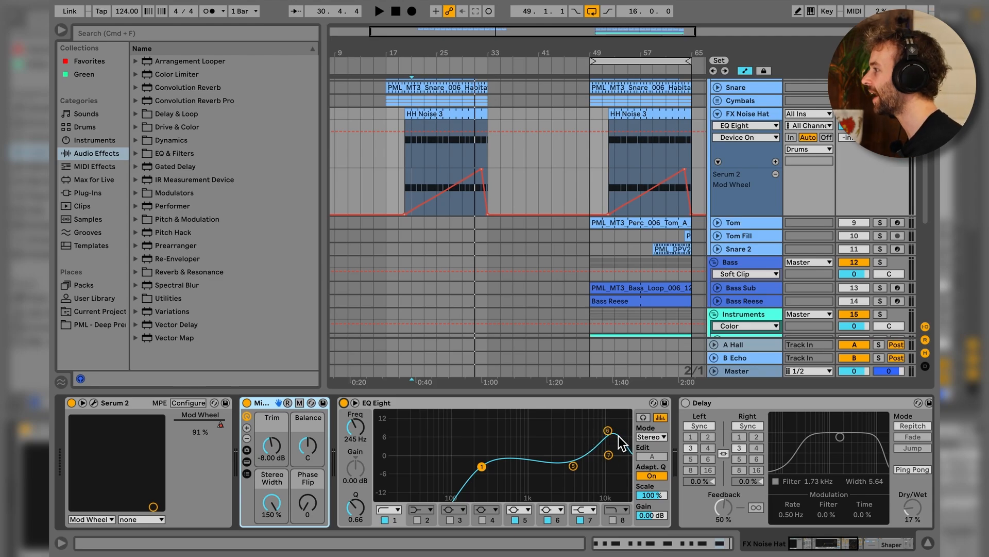
{"action": "key", "text": "space"}
{"action": "left_click", "coordinate": [344, 402]}
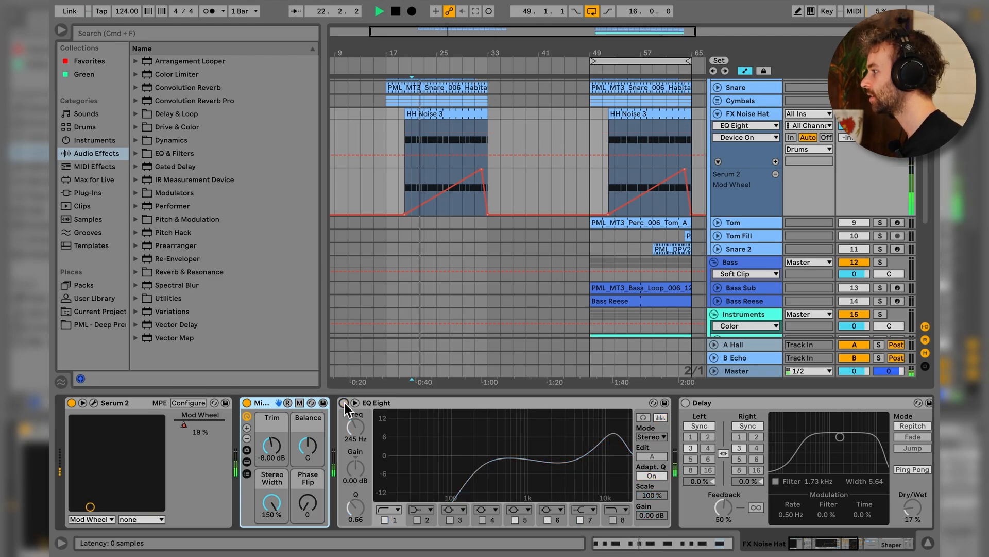
{"action": "left_click", "coordinate": [343, 403]}
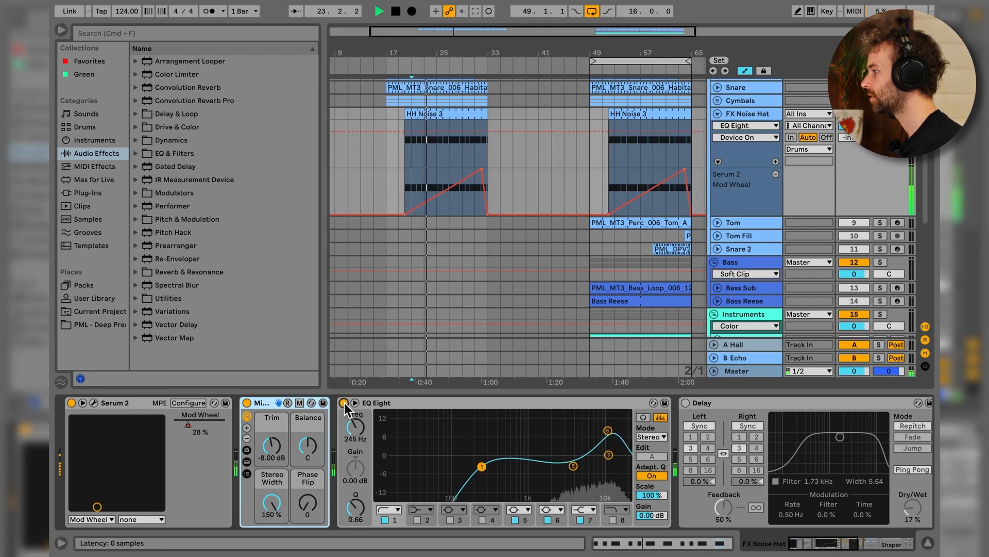
{"action": "key", "text": "space"}
Step: Re-enable the Delay on the FX Noise Hat track and audition it from bar 21
{"action": "scroll", "coordinate": [345, 403], "scroll_direction": "right", "scroll_amount": 5}
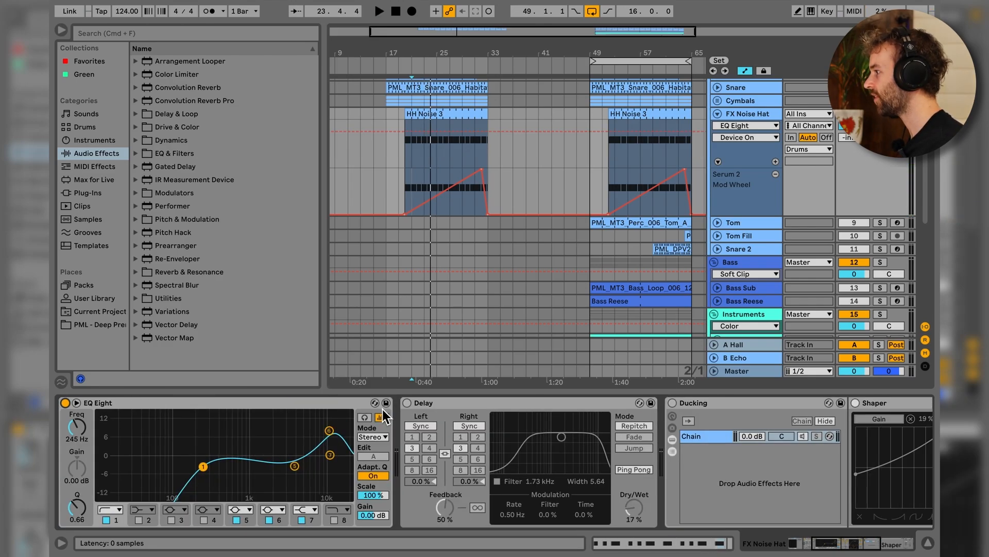
{"action": "left_click", "coordinate": [407, 403]}
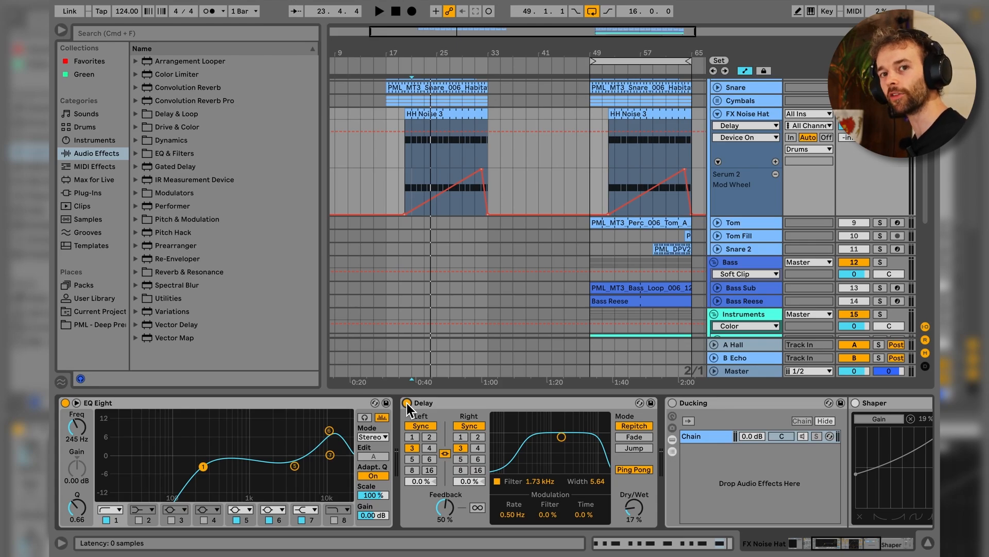
{"action": "key", "text": "space"}
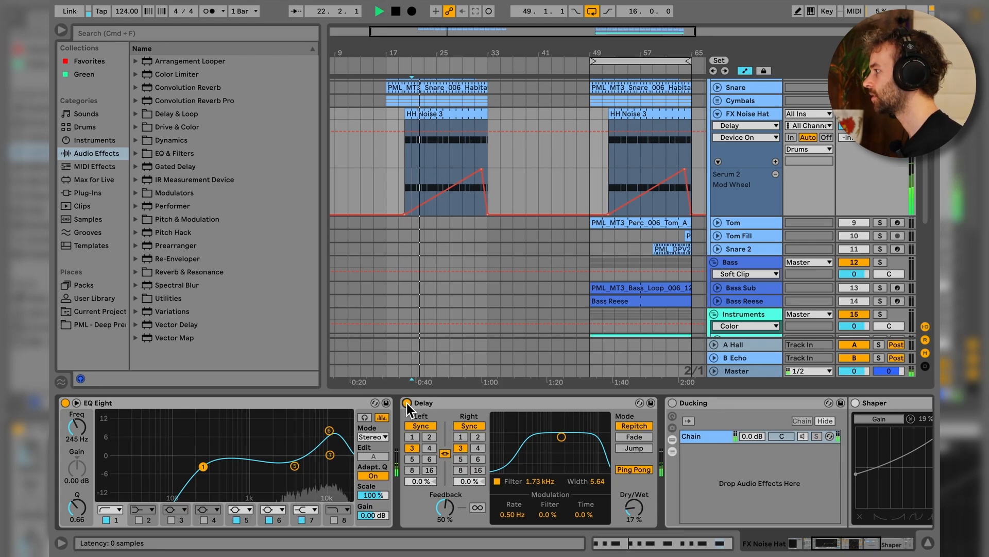
{"action": "key", "text": "space"}
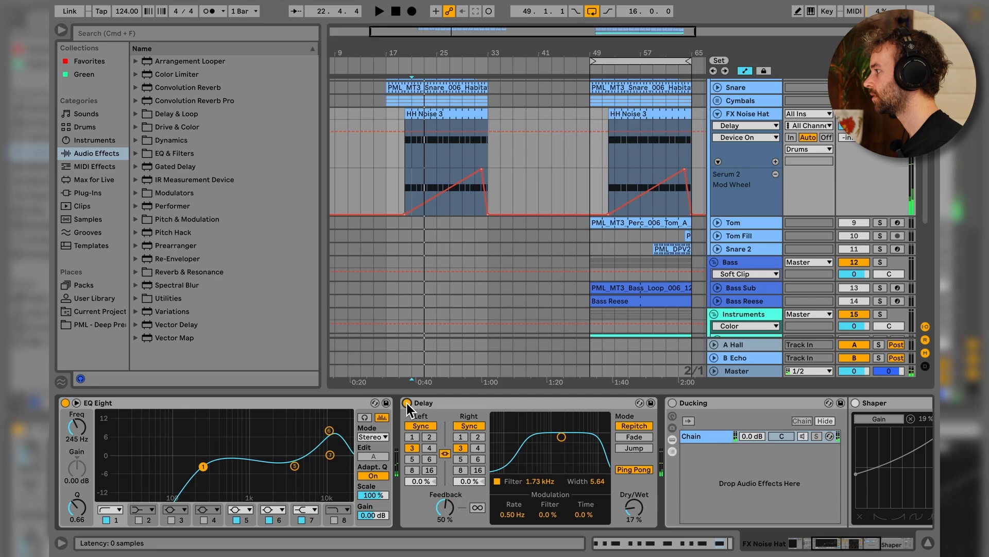
Step: Re-enable the Ducking rack on the FX Noise Hat track and audition the Shaper's ducking from bar 21
{"action": "scroll", "coordinate": [256, 426], "scroll_direction": "right", "scroll_amount": 5}
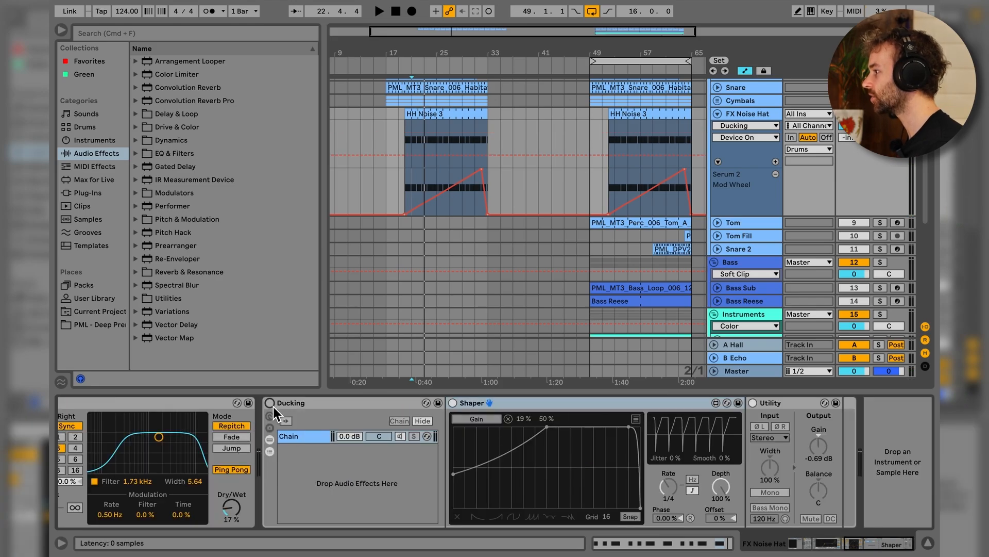
{"action": "left_click", "coordinate": [273, 406]}
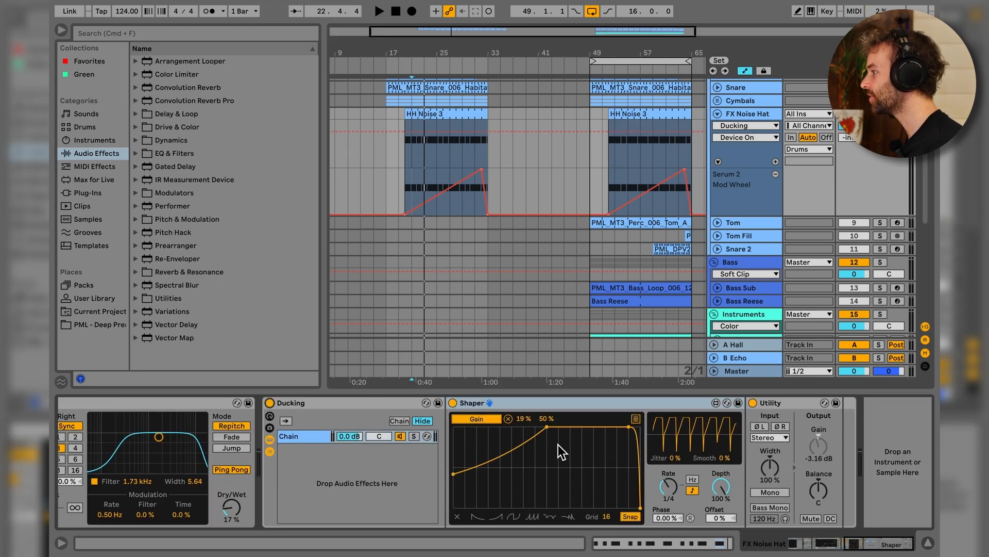
{"action": "left_click", "coordinate": [579, 404]}
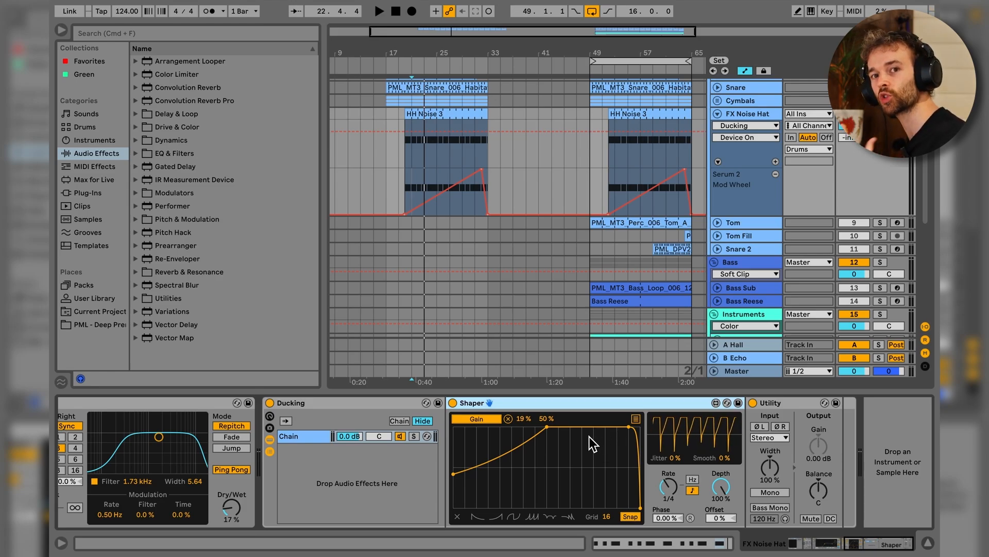
{"action": "key", "text": "space"}
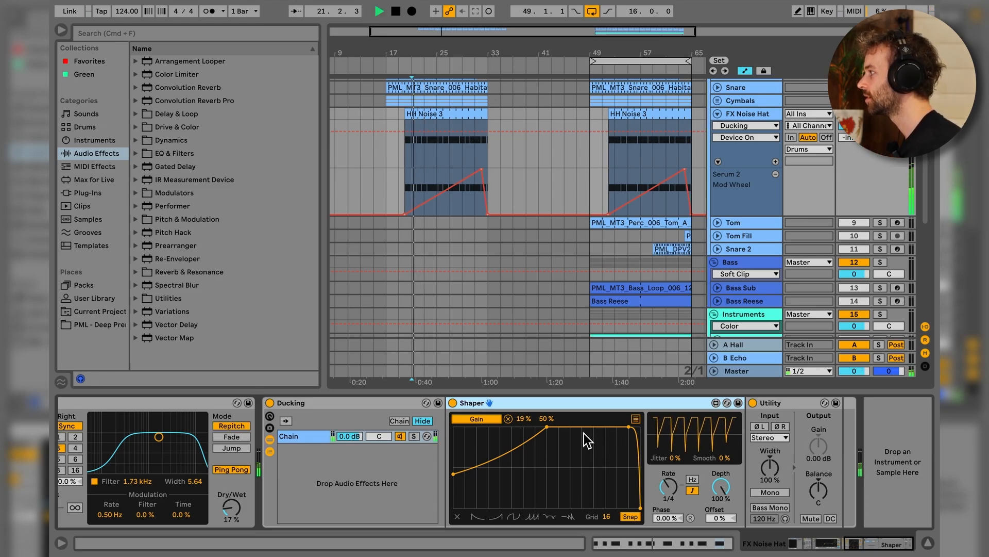
{"action": "key", "text": "space"}
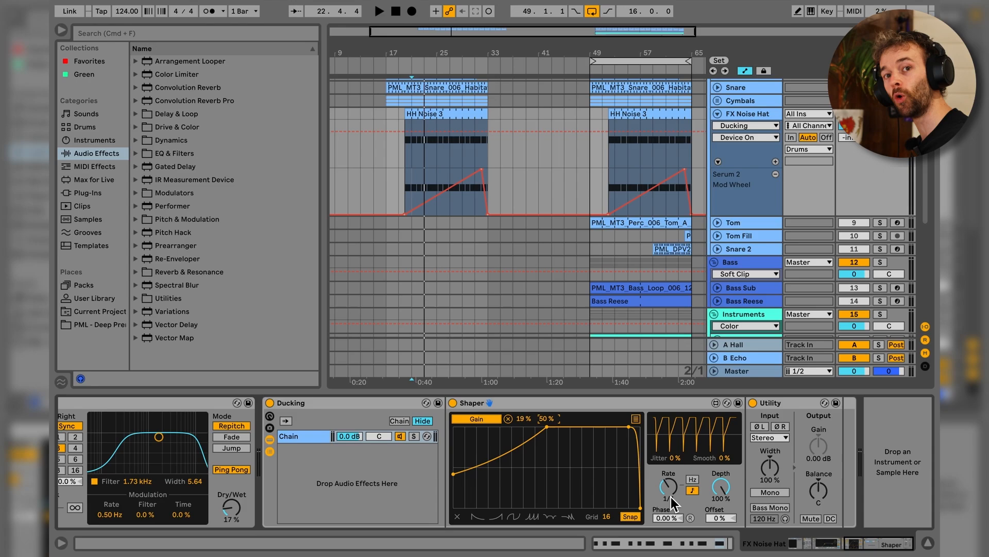
Step: Collapse the FX Noise Hat track and copy the Tom part from bars 49–65 to bar 17
{"action": "left_click", "coordinate": [720, 115]}
{"action": "left_click", "coordinate": [749, 129]}
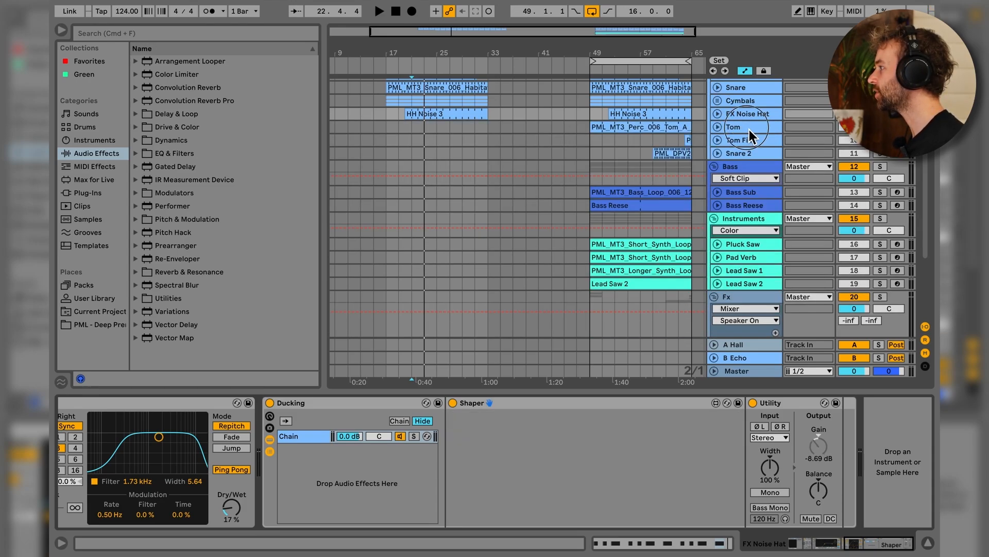
{"action": "left_click_drag", "start_coordinate": [683, 129], "coordinate": [476, 127]}
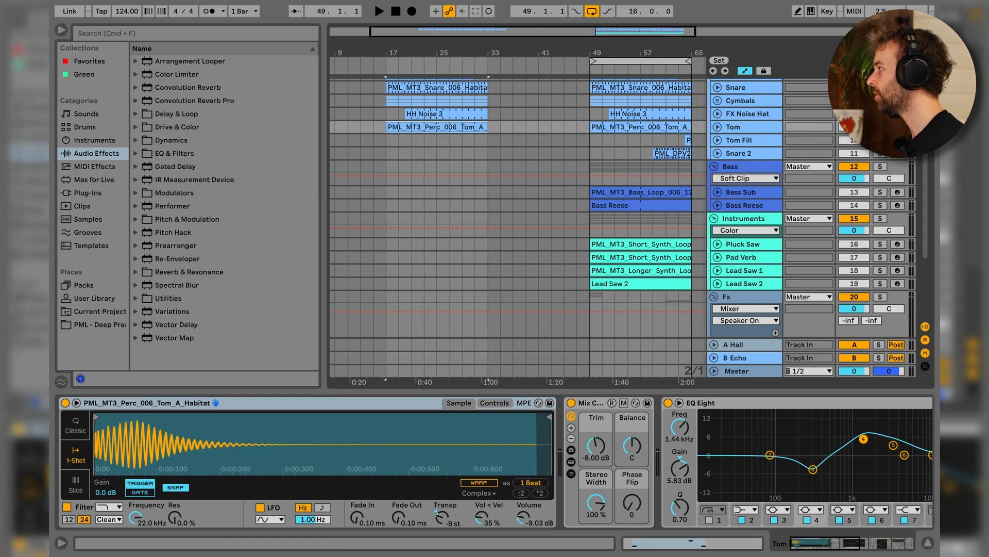
Step: Audition the copied Tom clip from bar 17 and open its MIDI notes
{"action": "left_click", "coordinate": [465, 129]}
{"action": "key", "text": "space"}
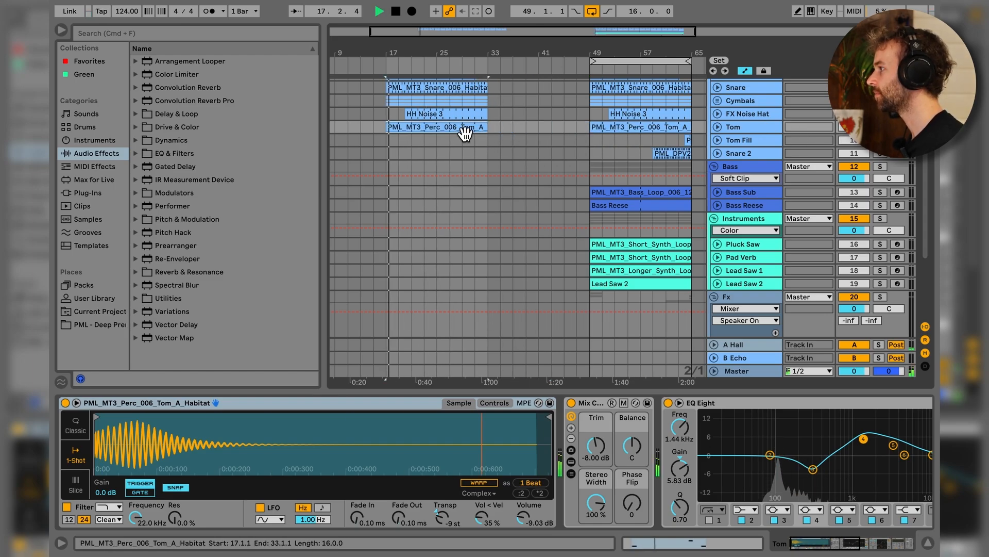
{"action": "key", "text": "space"}
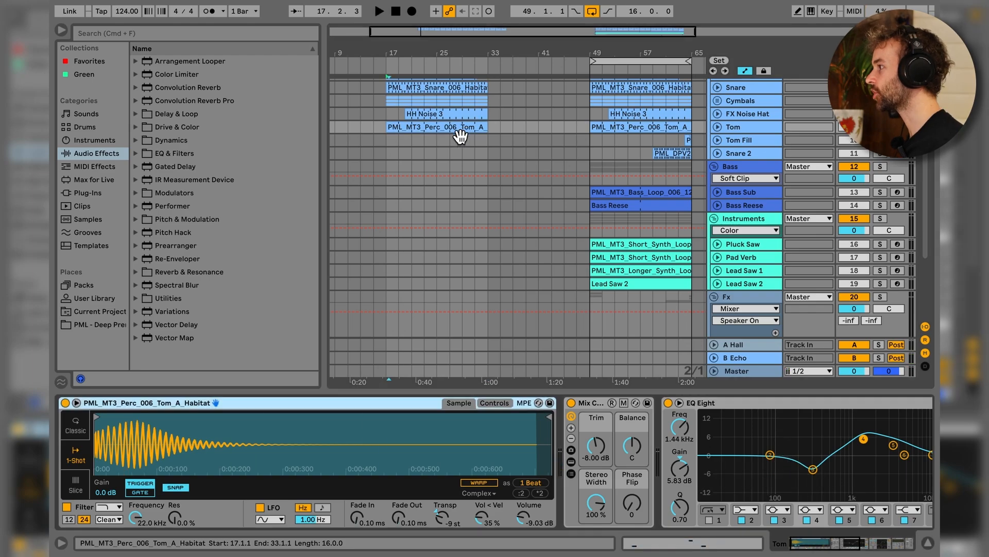
{"action": "double_click", "coordinate": [460, 129]}
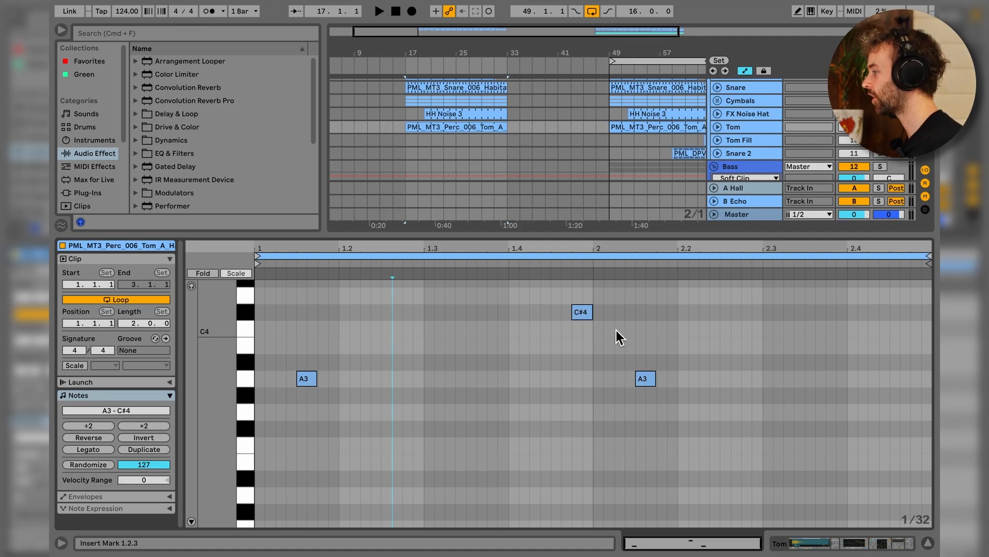
Step: Show the Tom track's device chain and disable its effects from Mix Control through Utility
{"action": "key", "text": "shift+Tab"}
{"action": "scroll", "coordinate": [632, 418], "scroll_direction": "right", "scroll_amount": 10}
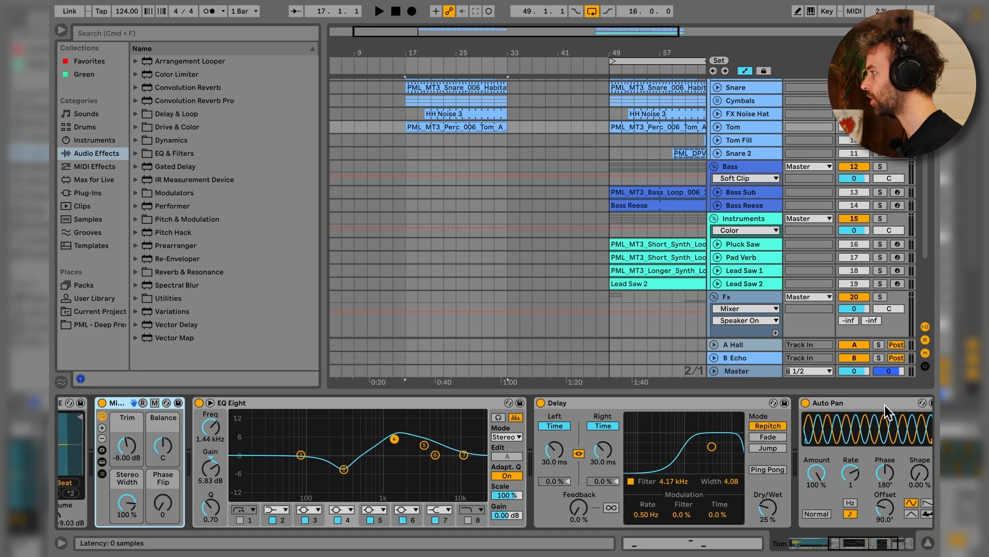
{"action": "left_click", "coordinate": [803, 401]}
{"action": "key", "text": "super+0"}
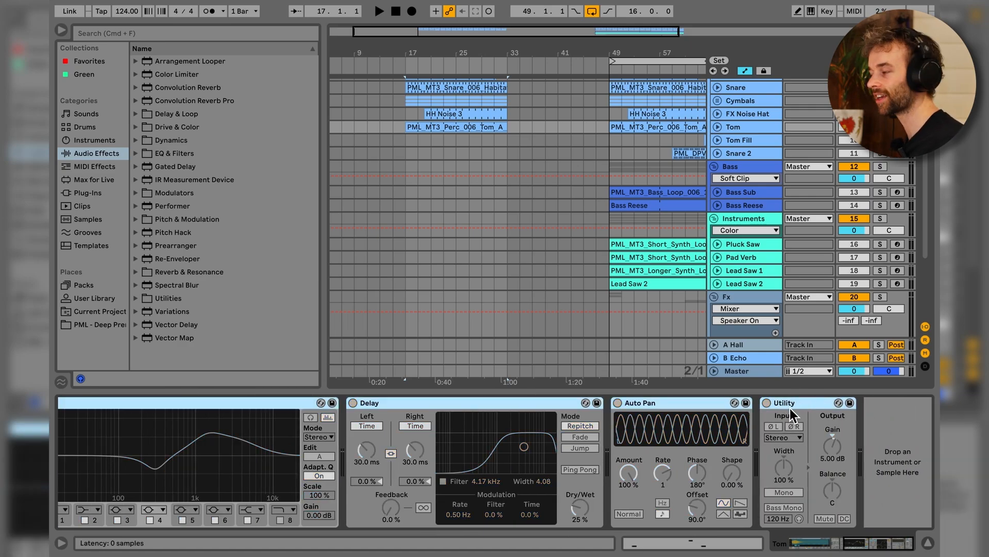
Step: Audition the Tom from bar 17 with its effects bypassed and inspect the sampler's transpose setting
{"action": "scroll", "coordinate": [790, 408], "scroll_direction": "left", "scroll_amount": 10}
{"action": "key", "text": "space"}
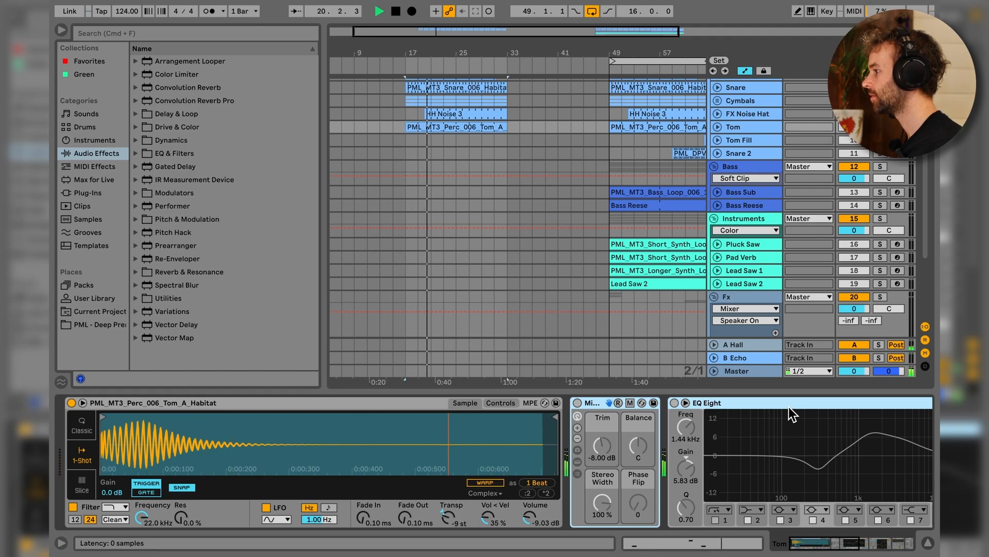
{"action": "key", "text": "space"}
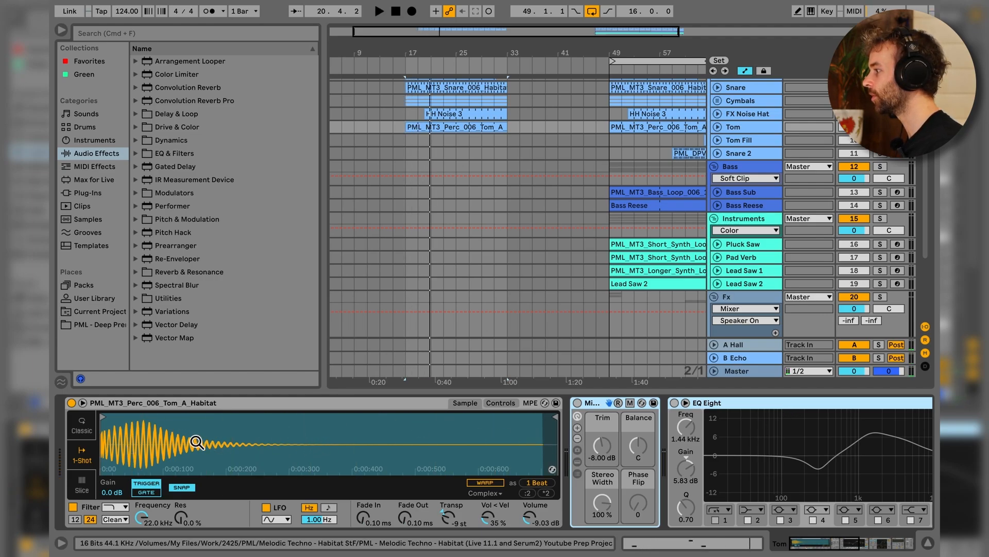
{"action": "left_click", "coordinate": [456, 523]}
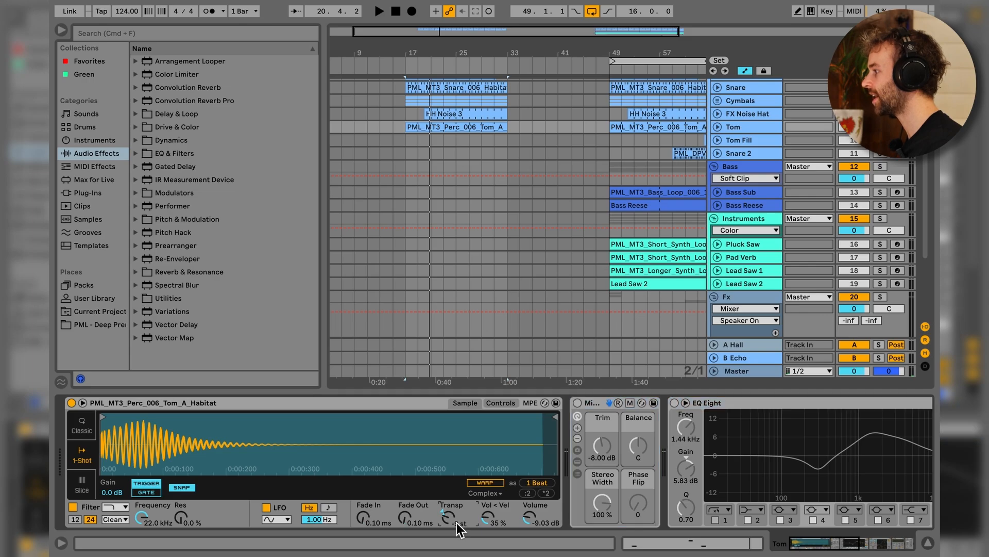
Step: Re-enable the Mix Control rack on the Tom track
{"action": "left_click", "coordinate": [506, 407]}
{"action": "left_click", "coordinate": [506, 407]}
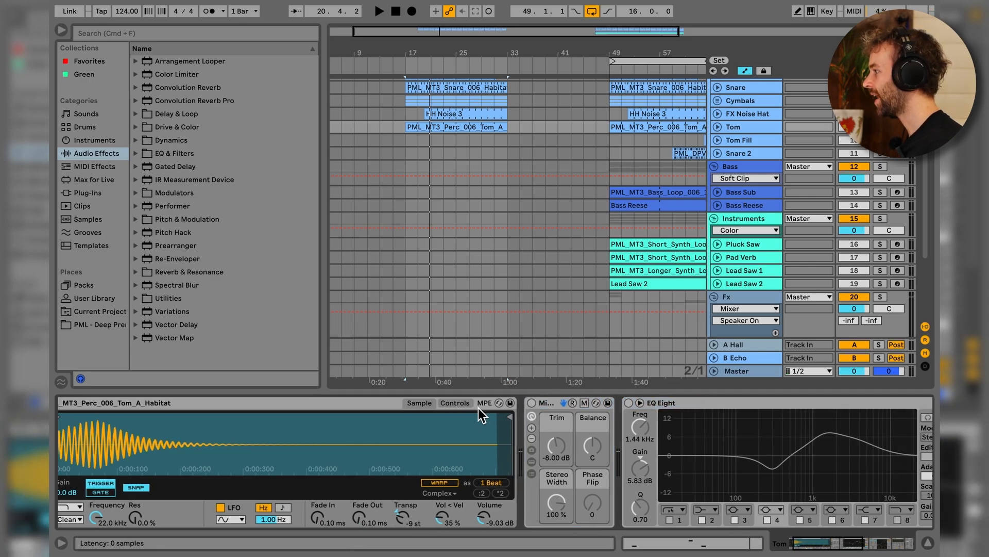
{"action": "left_click", "coordinate": [548, 406]}
{"action": "left_click", "coordinate": [526, 403]}
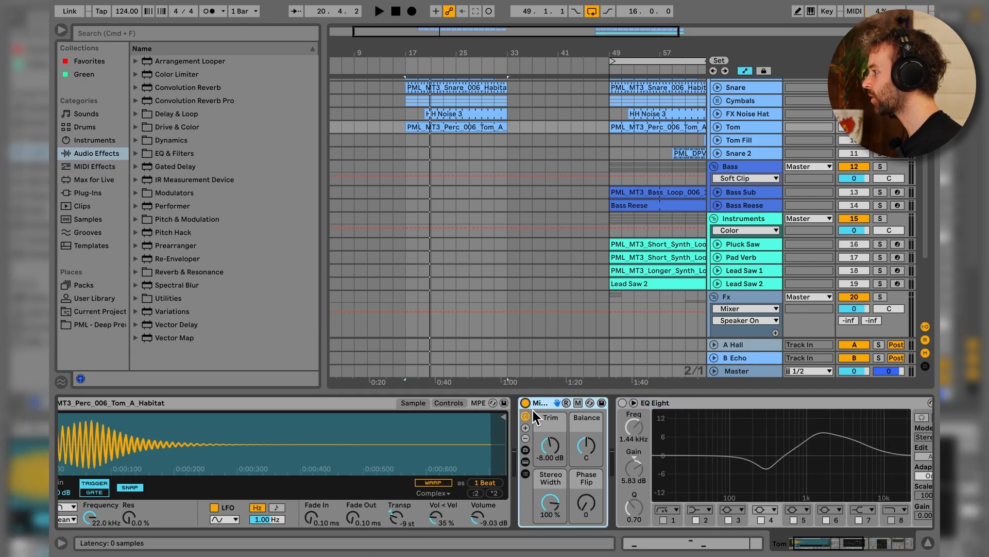
Step: Re-enable EQ Eight on the Tom track and audition the equalised tom
{"action": "scroll", "coordinate": [557, 453], "scroll_direction": "right", "scroll_amount": 6}
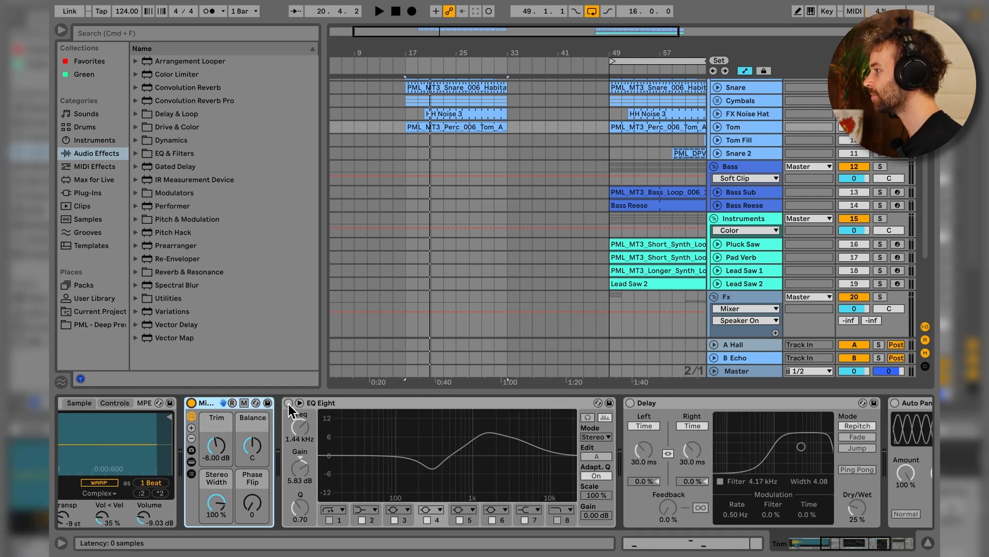
{"action": "left_click", "coordinate": [289, 404]}
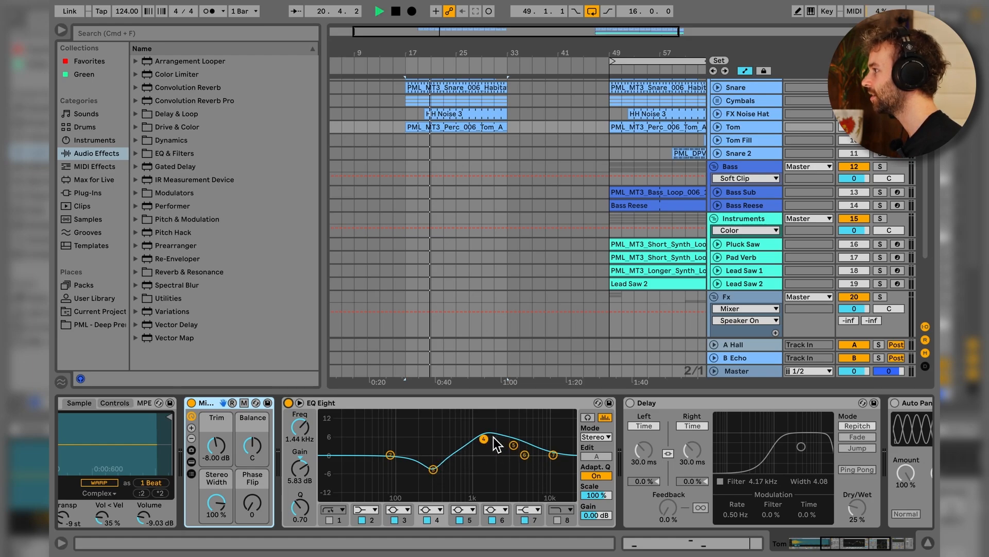
{"action": "key", "text": "space"}
Step: Re-enable the Tom's Delay and audition it while trying a different Dry/Wet amount
{"action": "scroll", "coordinate": [490, 428], "scroll_direction": "right", "scroll_amount": 3}
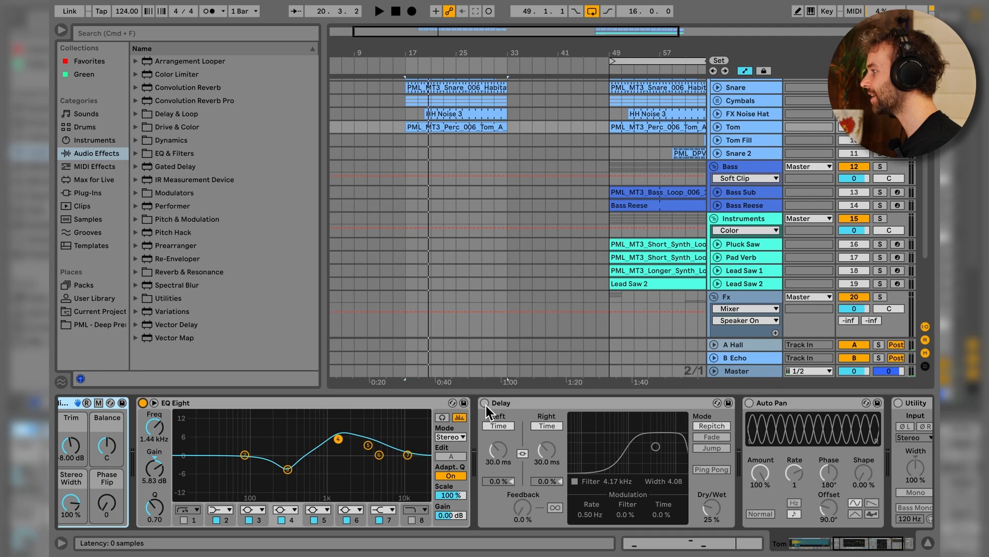
{"action": "left_click", "coordinate": [485, 402]}
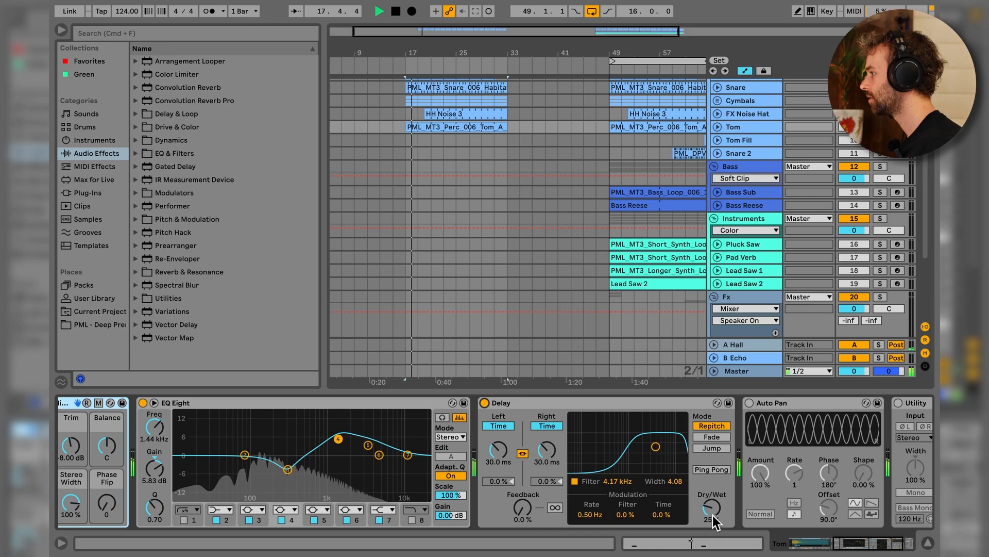
{"action": "left_click_drag", "start_coordinate": [714, 522], "coordinate": [715, 515]}
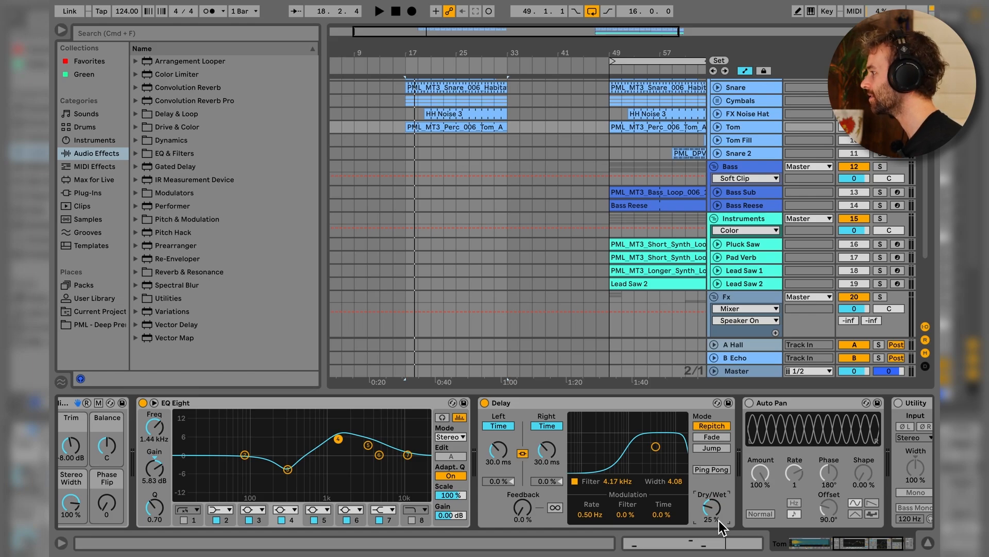
Step: Re-enable Auto Pan and Utility on the Tom track, auditioning the tom from bar 17
{"action": "scroll", "coordinate": [698, 476], "scroll_direction": "right", "scroll_amount": 3}
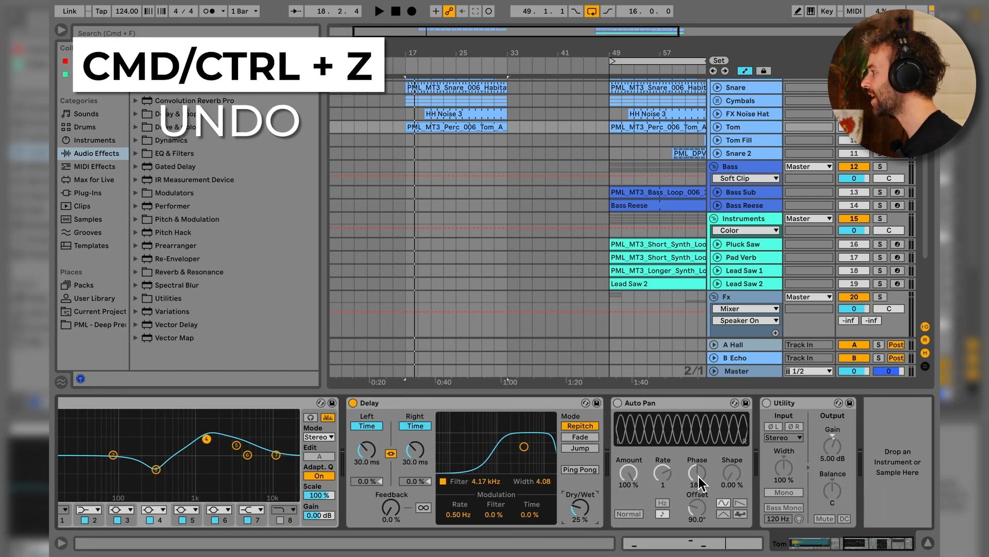
{"action": "left_click", "coordinate": [617, 403]}
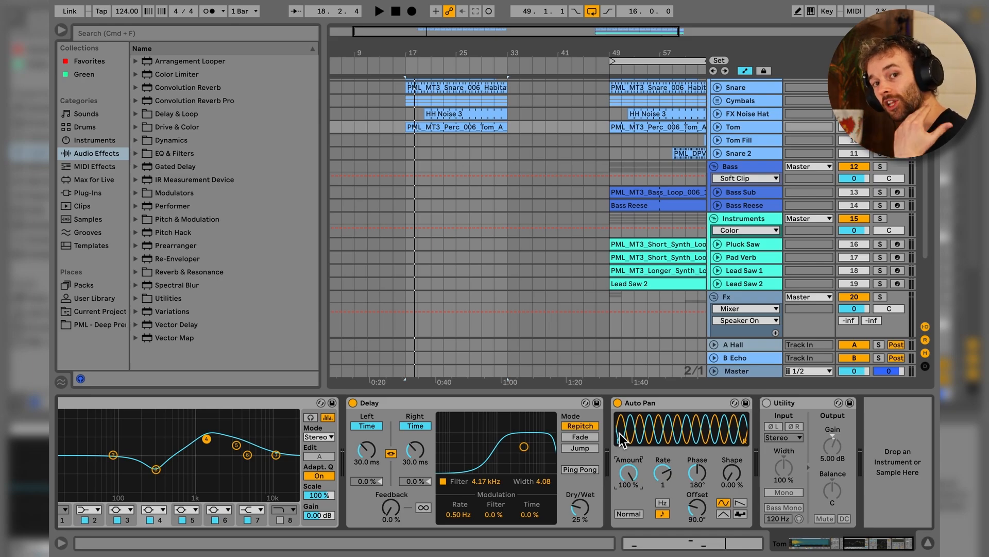
{"action": "key", "text": "space"}
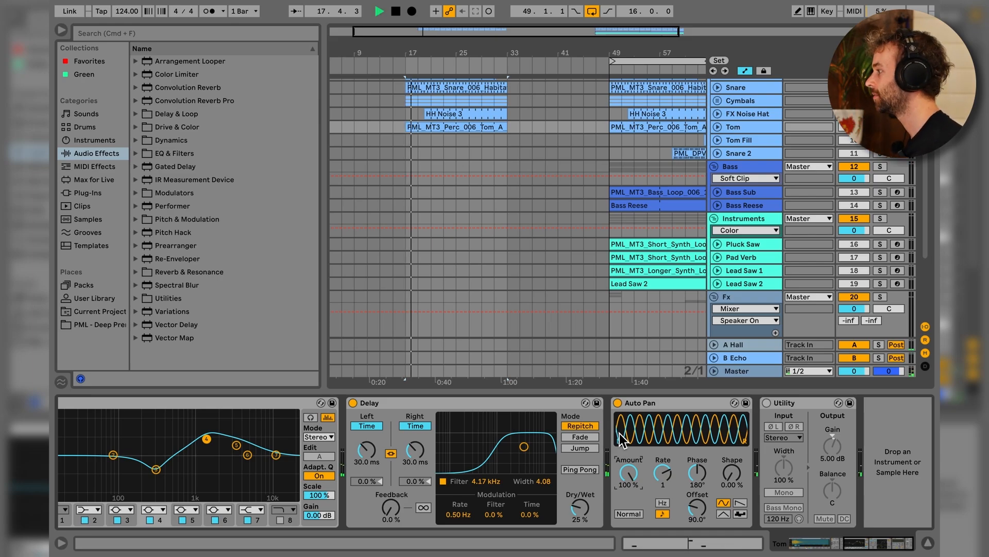
{"action": "left_click", "coordinate": [768, 404]}
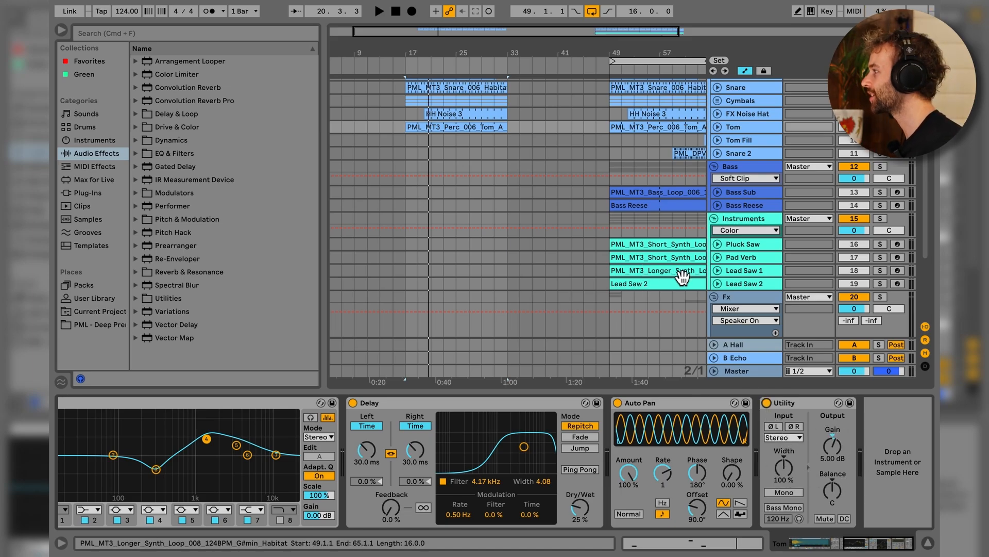
Step: Solo the Drums group, show its device chain and select both the Compressor and the Saturator
{"action": "scroll", "coordinate": [672, 274], "scroll_direction": "up", "scroll_amount": 3}
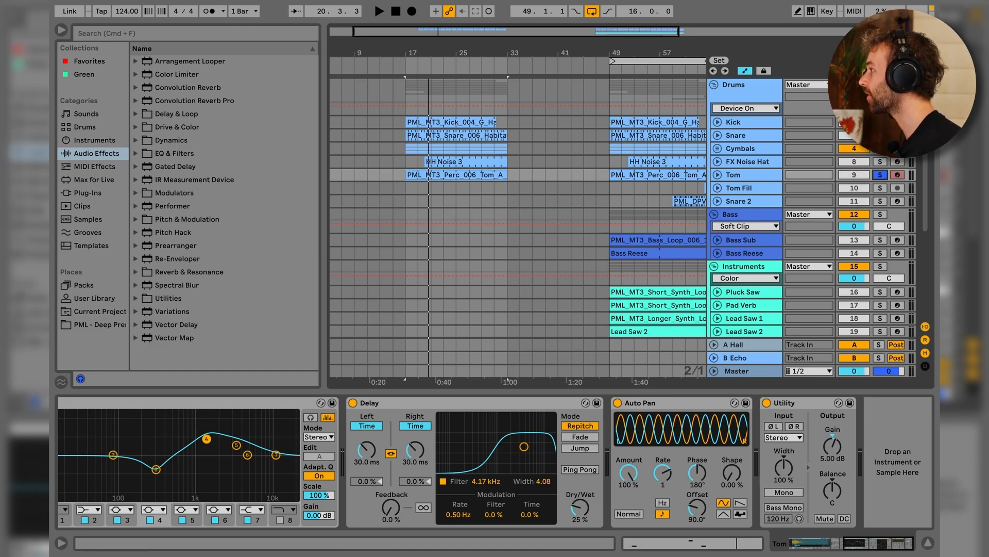
{"action": "left_click", "coordinate": [880, 84]}
{"action": "left_click", "coordinate": [758, 94]}
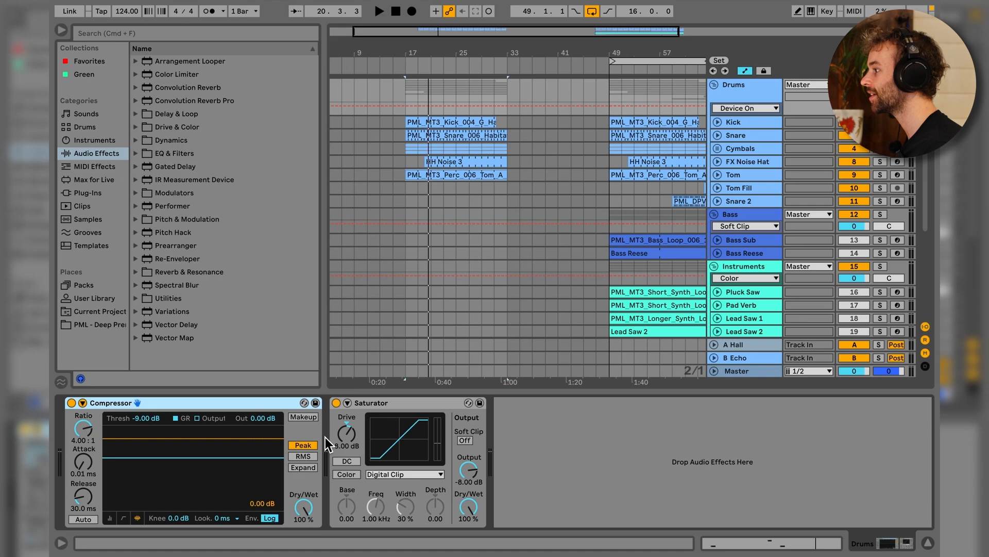
{"action": "left_click", "coordinate": [365, 406]}
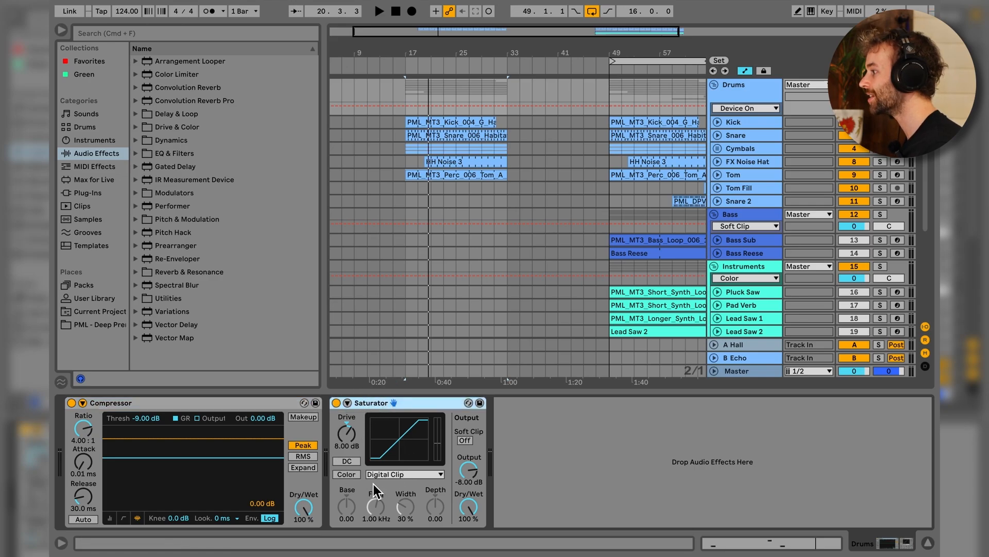
{"action": "left_click", "coordinate": [291, 412]}
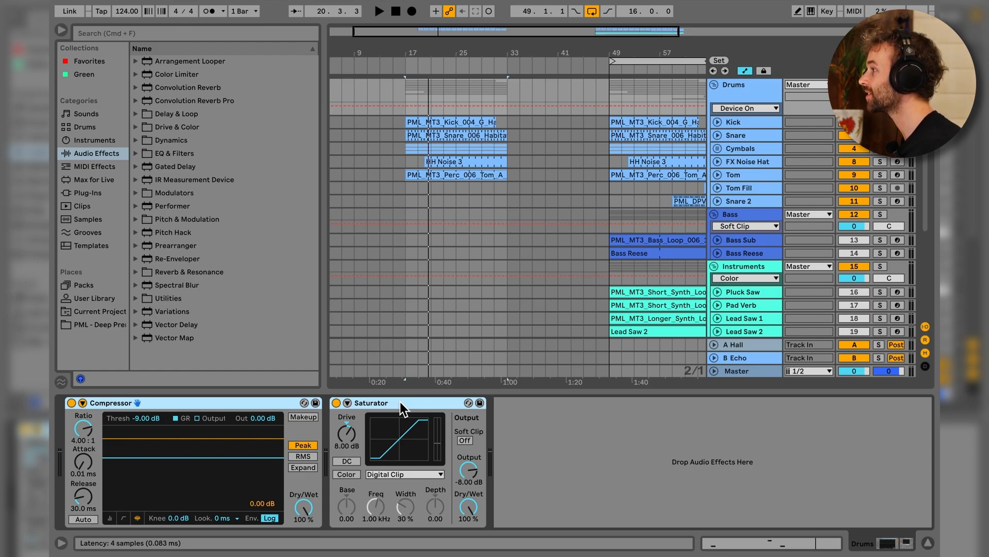
Step: Compare the drums from bar 17 with the group's Compressor and Saturator bypassed and re-enabled
{"action": "key", "text": "space"}
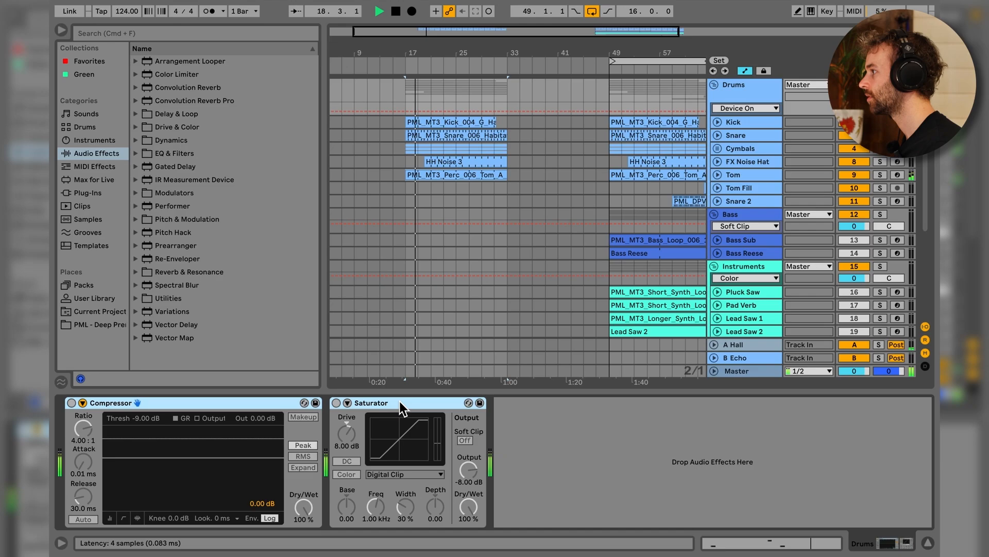
{"action": "key", "text": "space"}
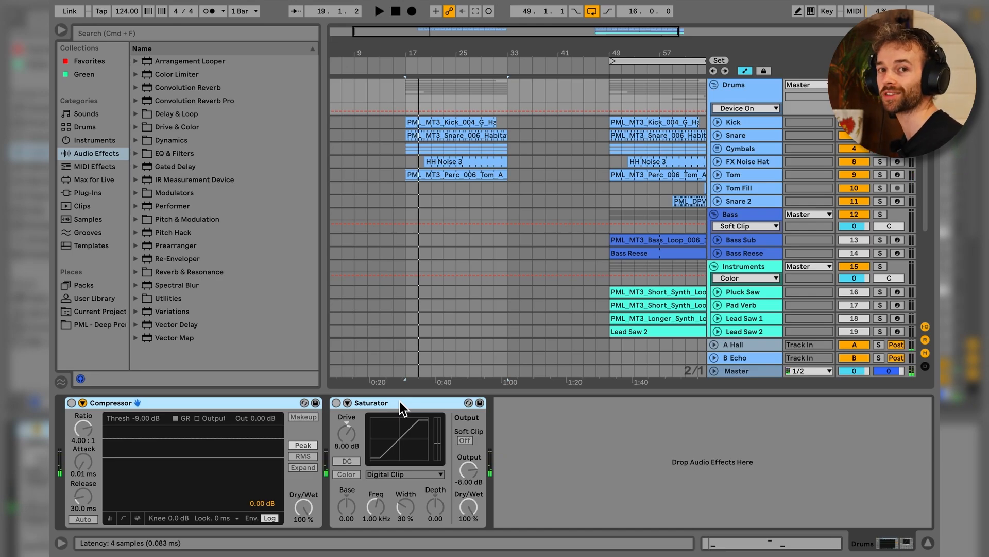
{"action": "key", "text": "ctrl+0"}
{"action": "key", "text": "space"}
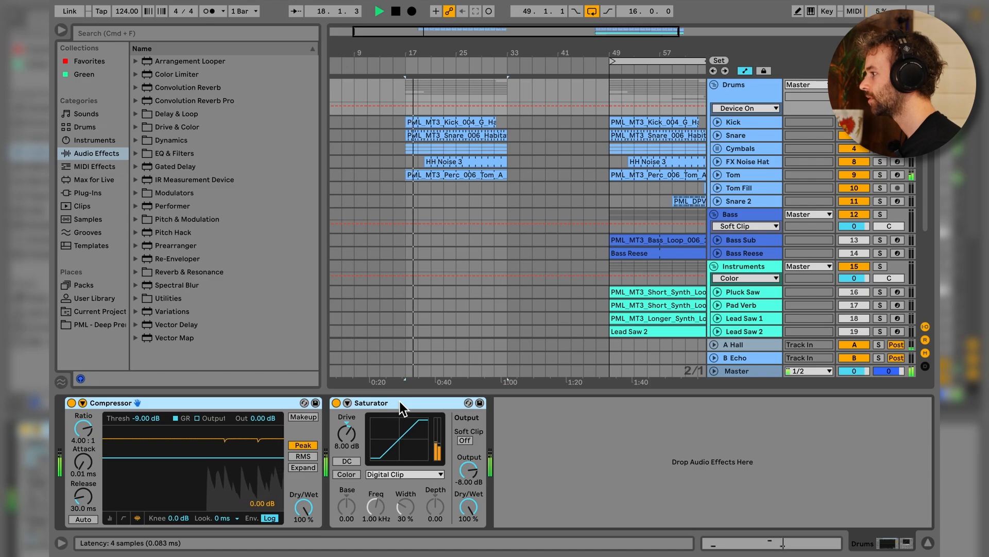
{"action": "key", "text": "space"}
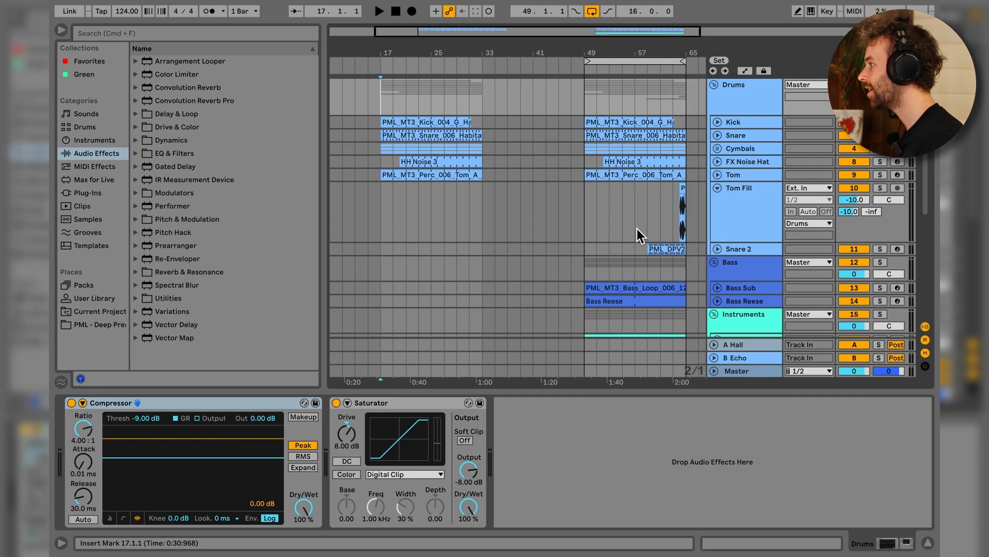
Step: Copy the Tom Fill part from bars 63–65 to bar 31
{"action": "left_click_drag", "start_coordinate": [672, 211], "coordinate": [688, 215]}
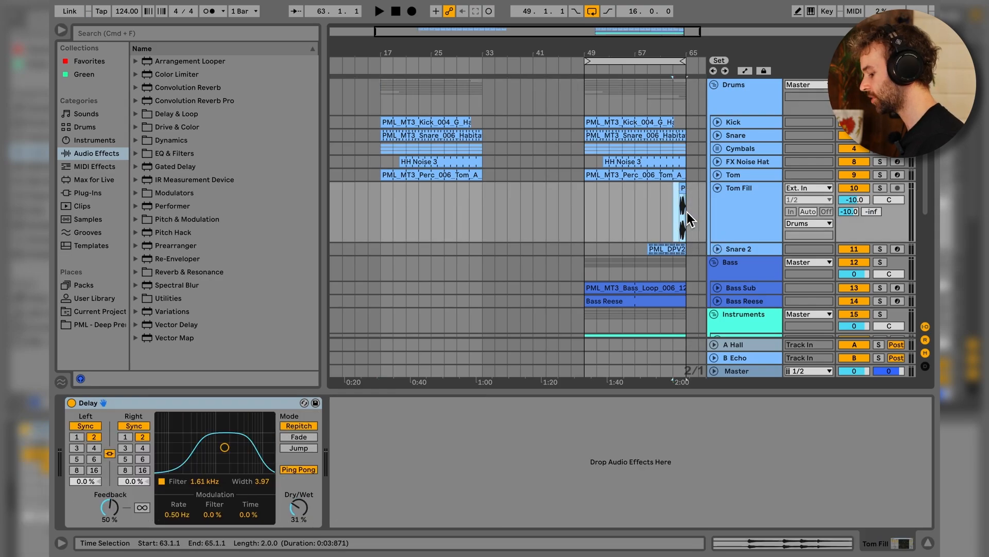
{"action": "left_click", "coordinate": [476, 198]}
{"action": "key", "text": "super+v"}
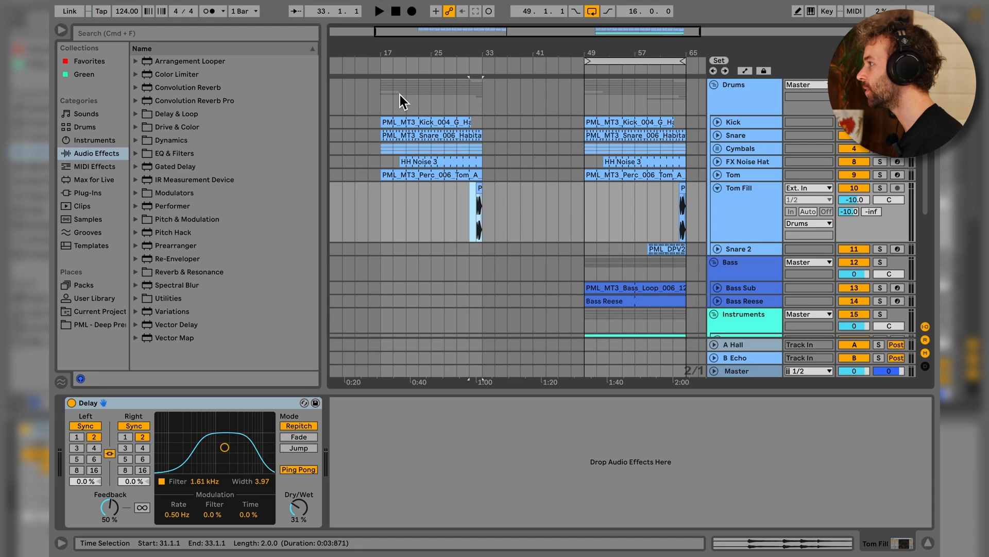
Step: Solo the Tom Fill track and audition the copied fill from bar 32
{"action": "left_click", "coordinate": [481, 188]}
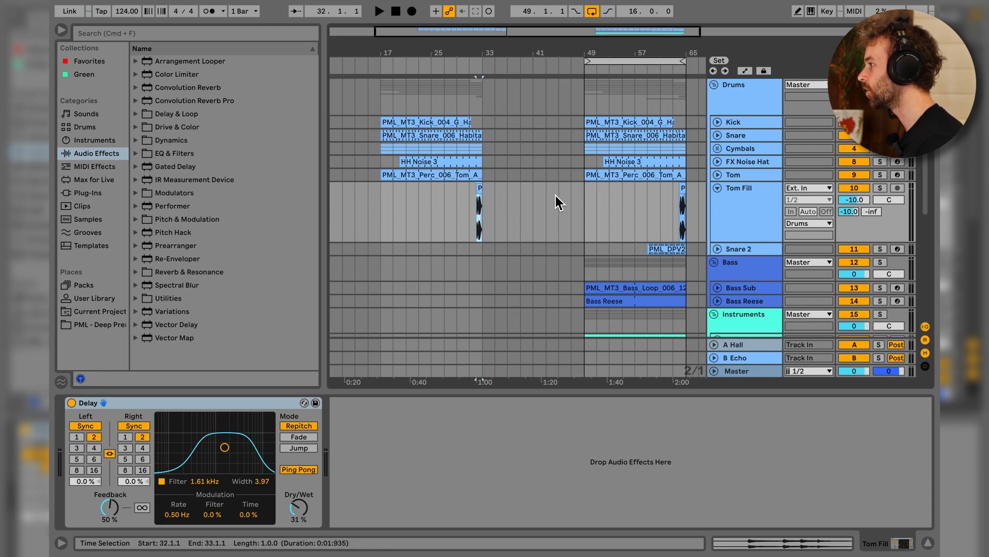
{"action": "left_click", "coordinate": [884, 189]}
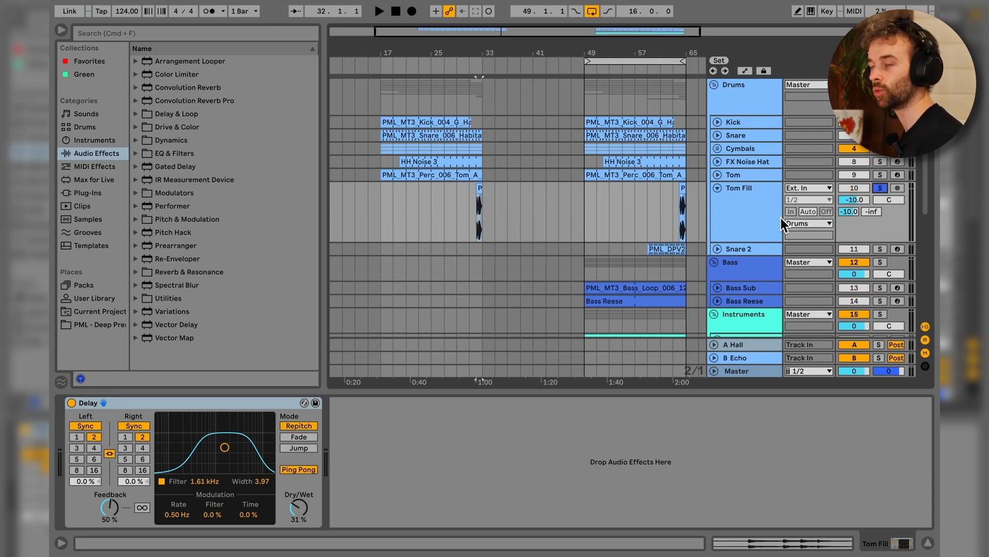
{"action": "key", "text": "space"}
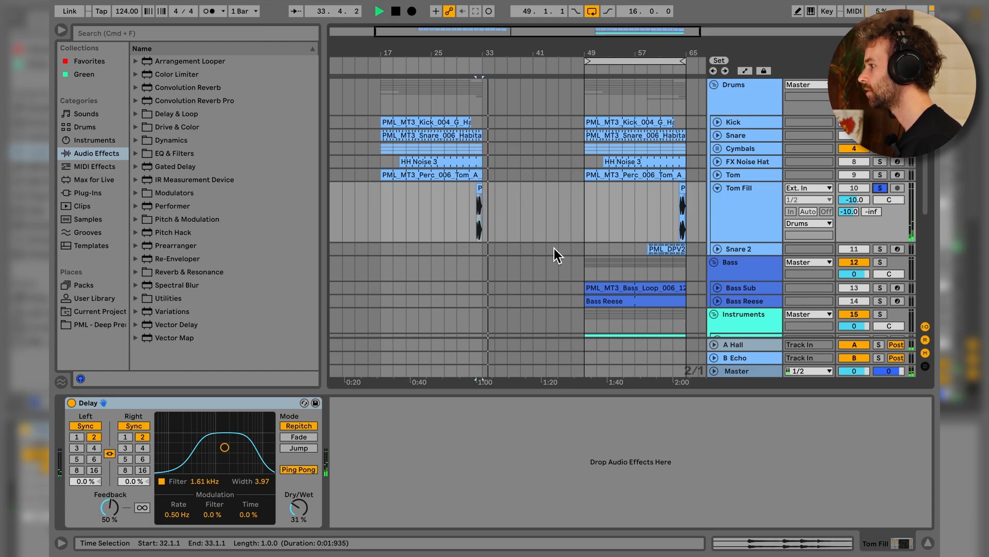
{"action": "key", "text": "space"}
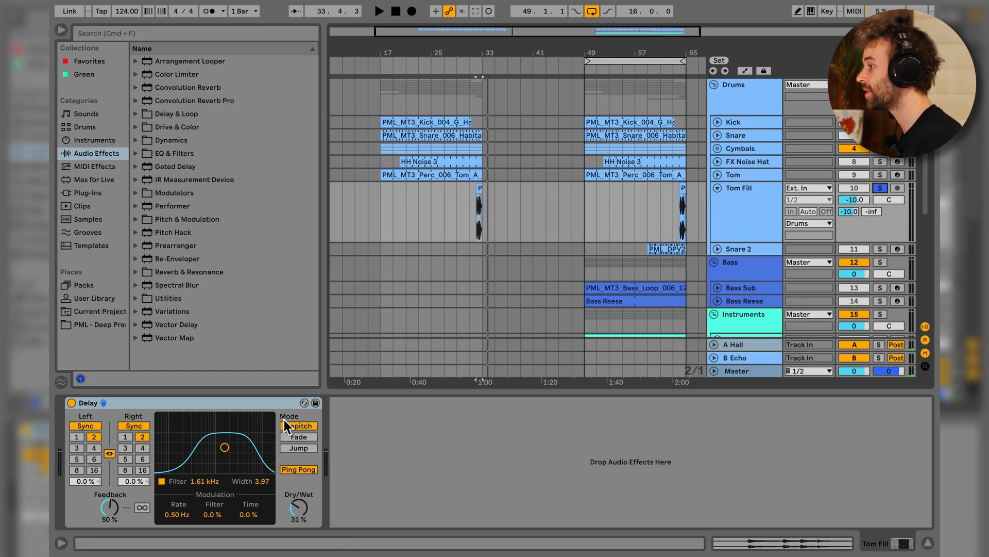
Step: Audition the Tom Fill from bar 32 with its Delay bypassed, and turn the Delay back on
{"action": "left_click", "coordinate": [72, 402]}
{"action": "key", "text": "space"}
{"action": "left_click", "coordinate": [71, 403]}
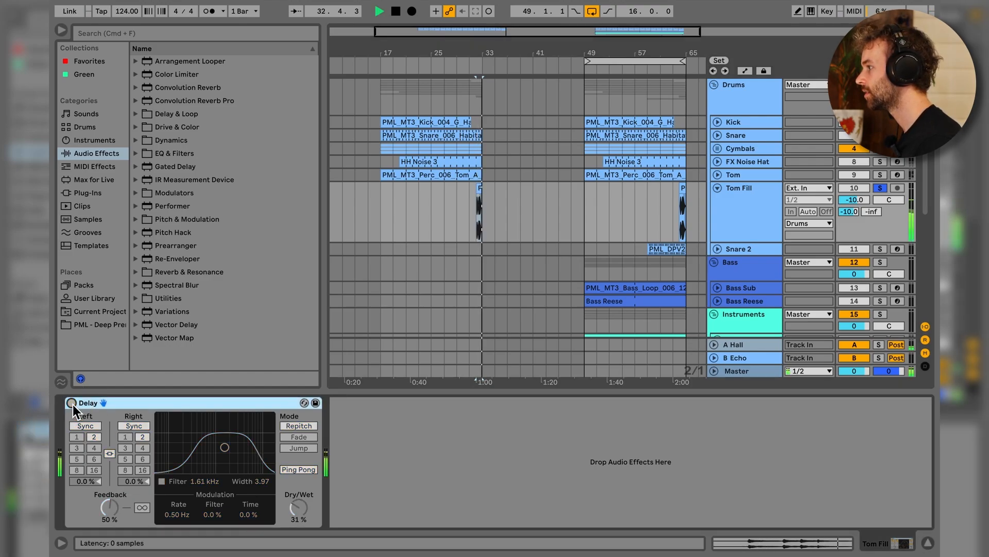
{"action": "key", "text": "space"}
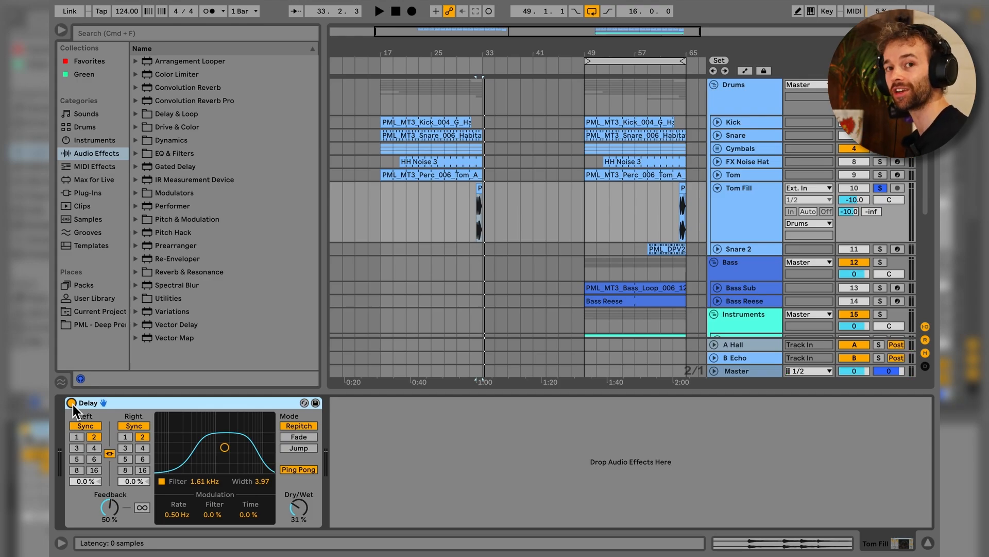
Step: Expand the Tom track to review its sends and devices, and show the A Hall return's Reverb chain
{"action": "left_click", "coordinate": [727, 211]}
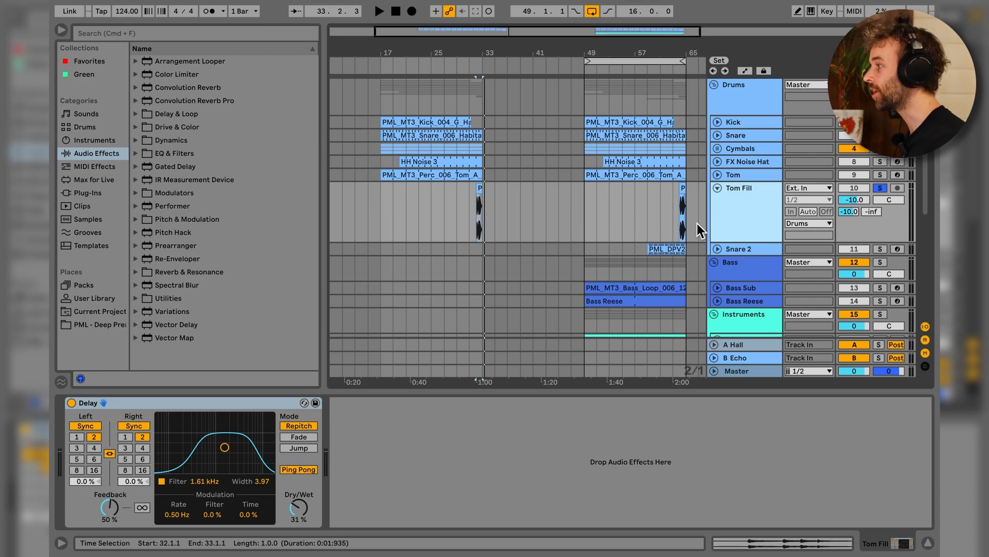
{"action": "left_click", "coordinate": [747, 176]}
{"action": "left_click", "coordinate": [720, 175]}
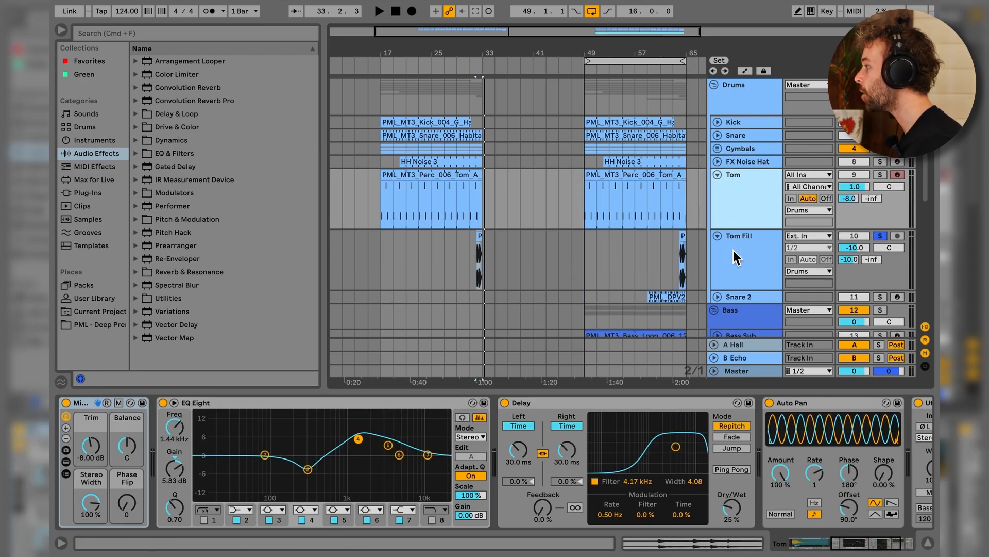
{"action": "left_click", "coordinate": [760, 349]}
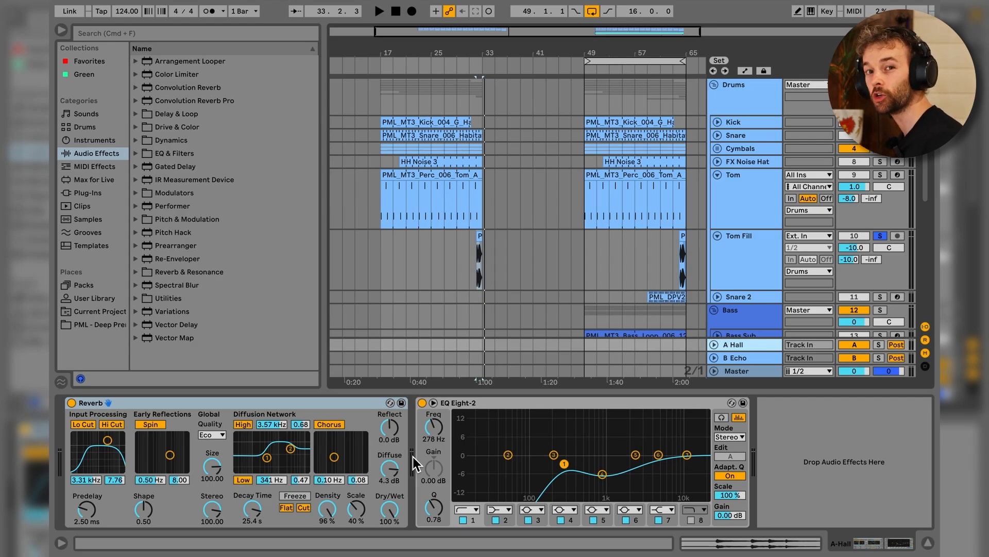
Step: Collapse the Tom and Tom Fill tracks and expand the Snare 2 track
{"action": "left_click", "coordinate": [718, 176]}
{"action": "left_click", "coordinate": [719, 187]}
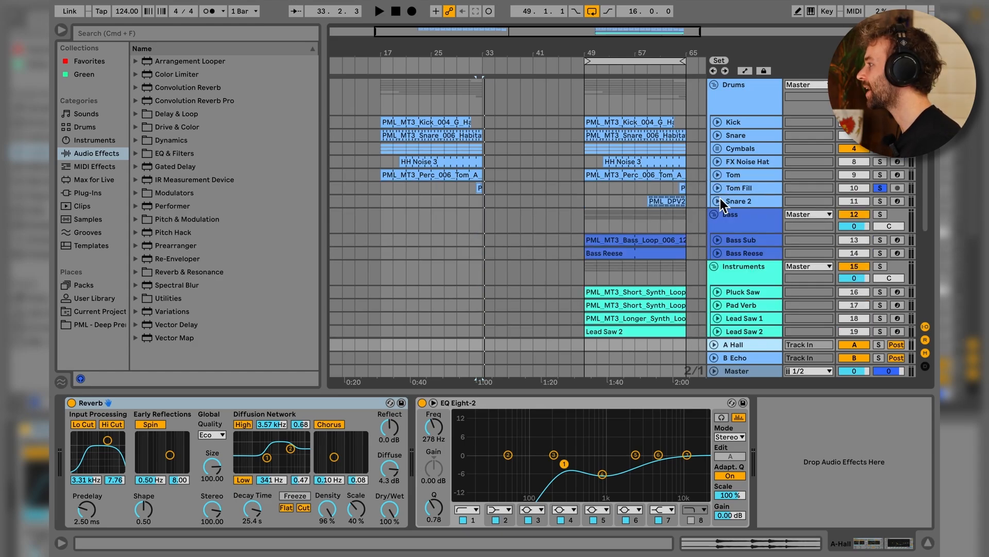
{"action": "left_click", "coordinate": [718, 201]}
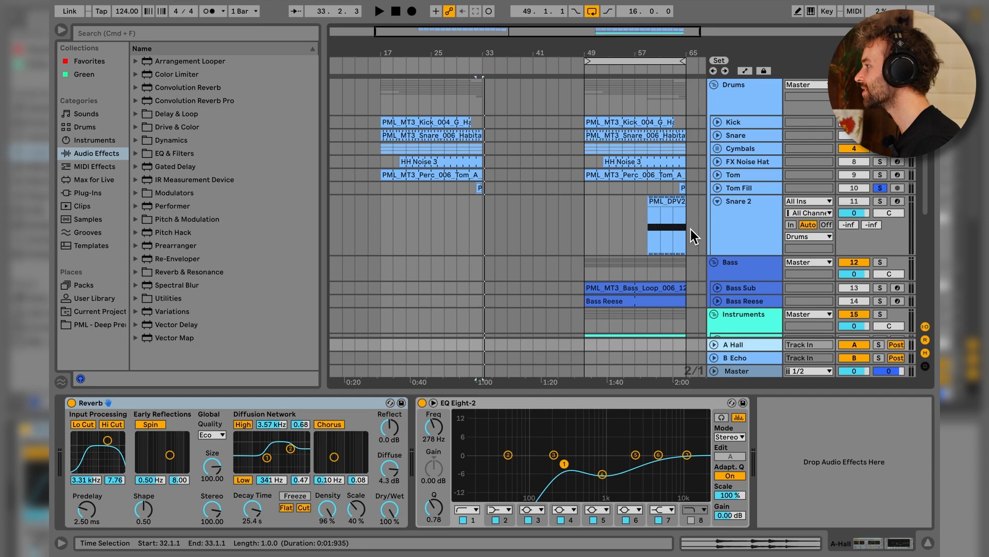
Step: Copy the Snare 2 section from bars 57 to 65 and paste it at bar 25 on the same track
{"action": "left_click_drag", "start_coordinate": [691, 228], "coordinate": [640, 232]}
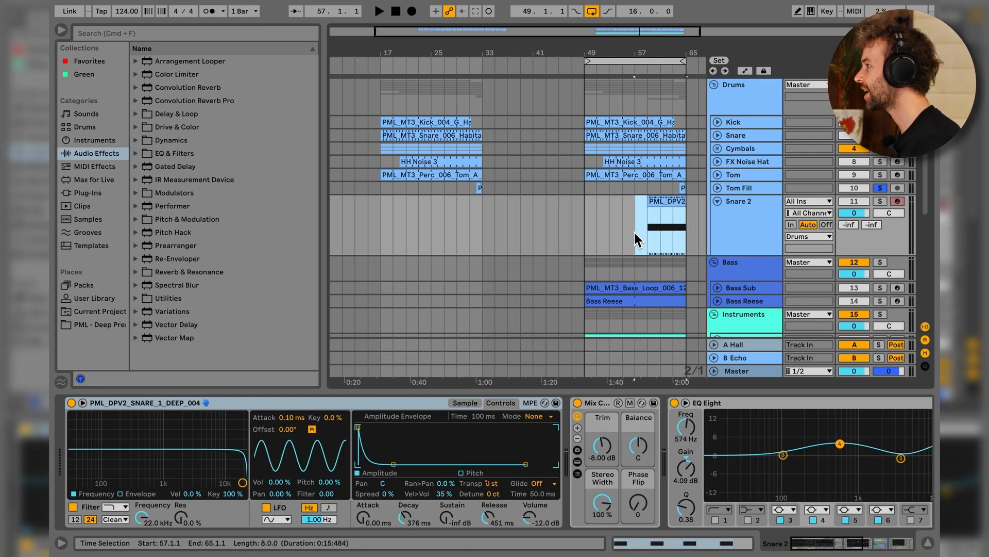
{"action": "left_click", "coordinate": [431, 222]}
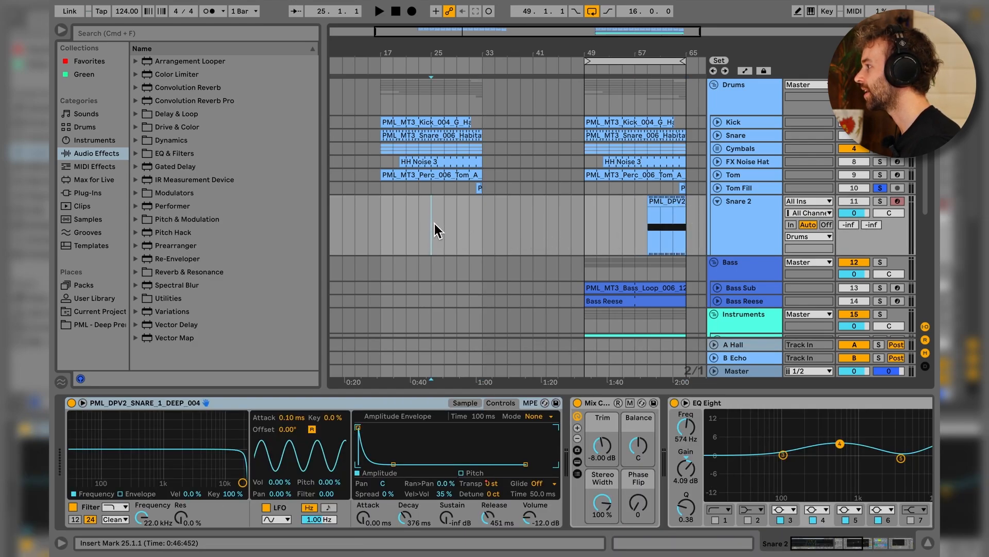
{"action": "key", "text": "super+v"}
{"action": "left_click", "coordinate": [446, 221]}
Step: Solo the Snare 2 track and audition the copied part from bar 29
{"action": "left_click", "coordinate": [879, 201]}
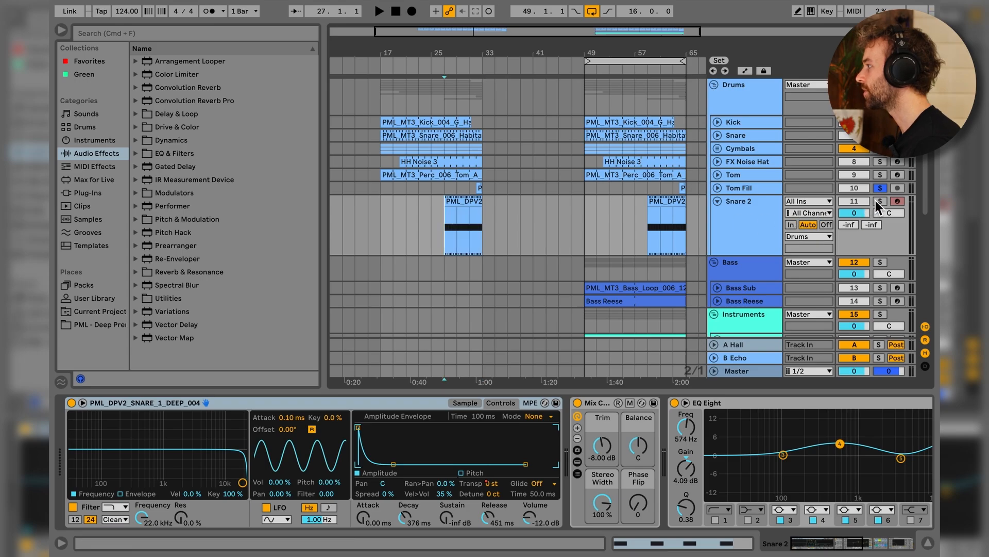
{"action": "left_click", "coordinate": [463, 240]}
{"action": "key", "text": "space"}
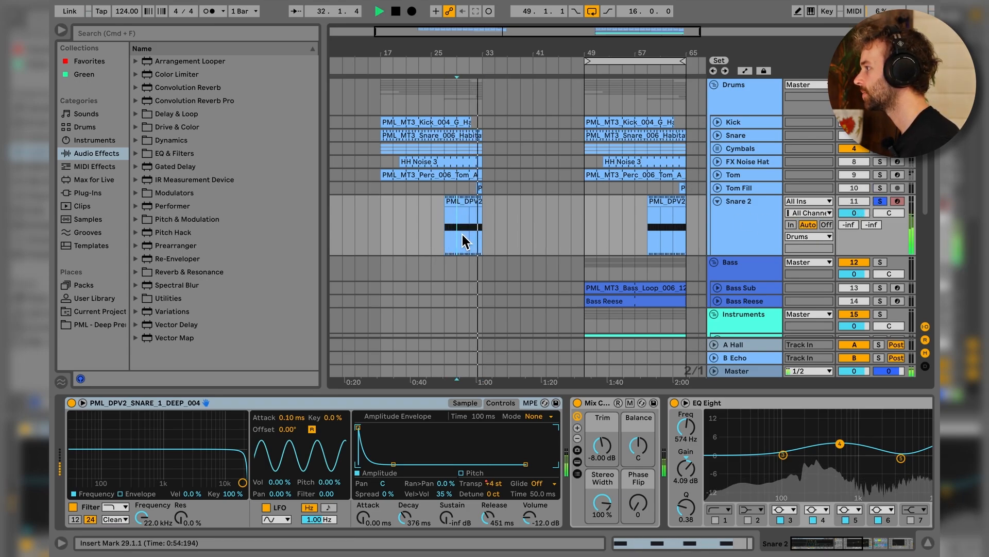
{"action": "key", "text": "space"}
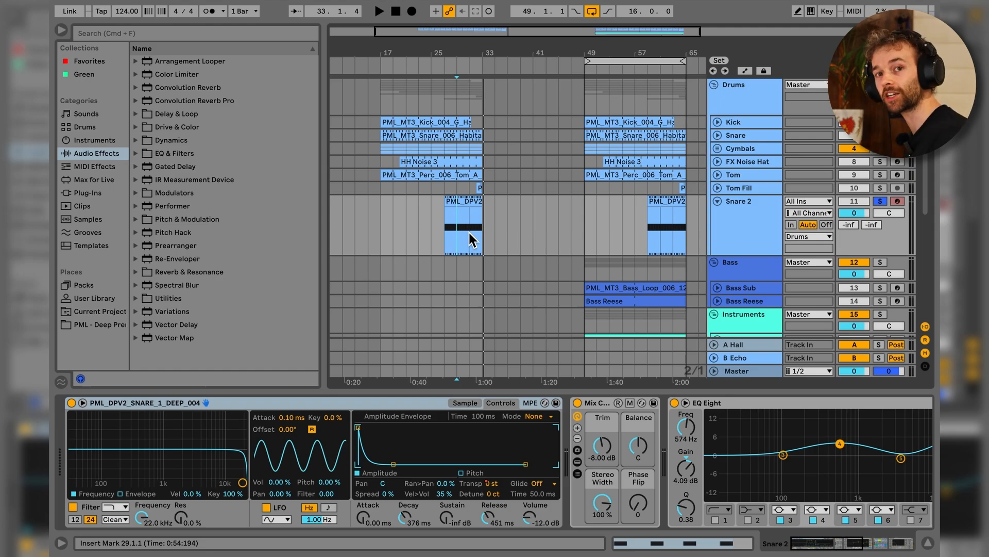
Step: Examine the rhythm of the C3 notes in the copied Snare 2 clip and the snare sample's waveform
{"action": "double_click", "coordinate": [469, 212]}
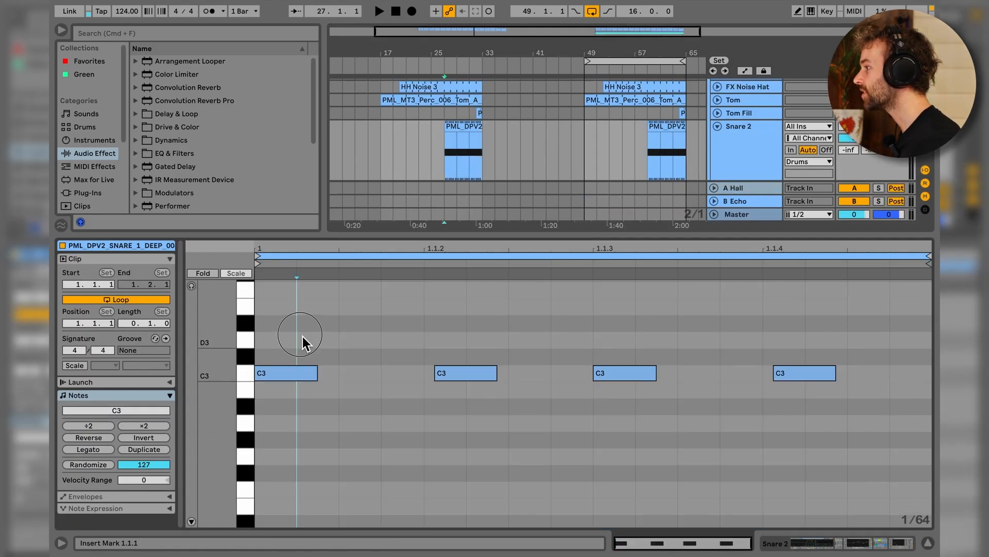
{"action": "left_click", "coordinate": [301, 331]}
{"action": "left_click_drag", "start_coordinate": [301, 331], "coordinate": [304, 419]}
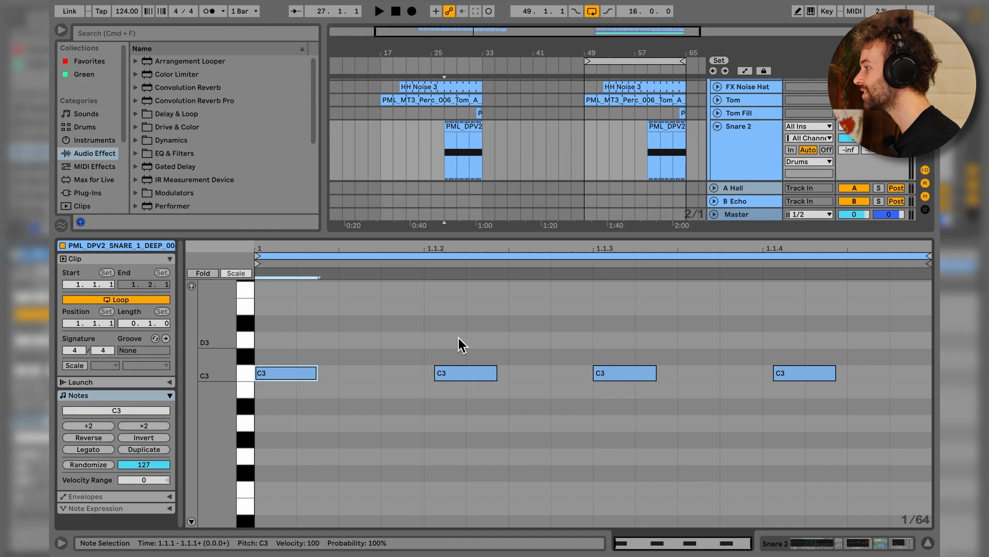
{"action": "left_click_drag", "start_coordinate": [458, 334], "coordinate": [462, 418]}
{"action": "left_click_drag", "start_coordinate": [613, 322], "coordinate": [622, 418]}
{"action": "left_click_drag", "start_coordinate": [553, 332], "coordinate": [425, 409]}
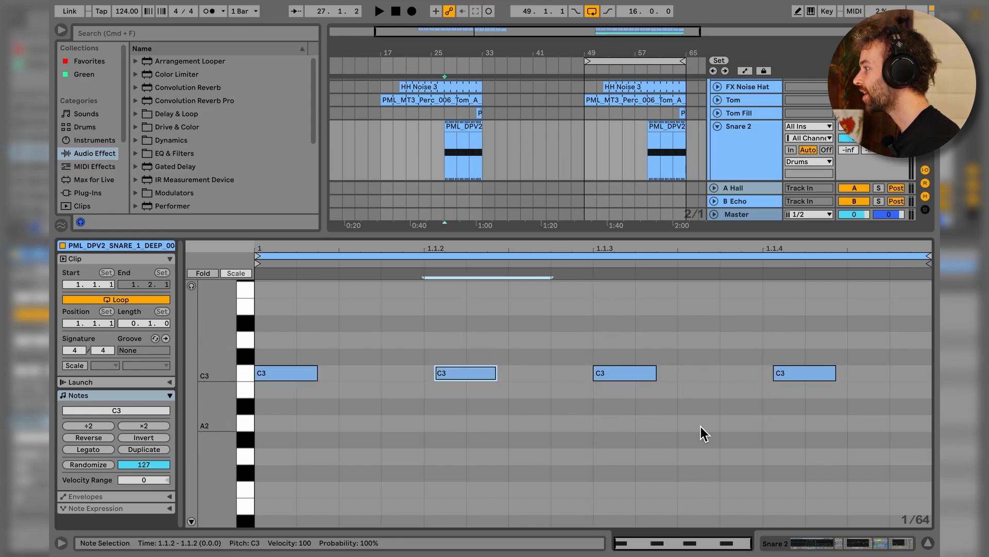
{"action": "left_click_drag", "start_coordinate": [706, 424], "coordinate": [835, 354]}
{"action": "left_click_drag", "start_coordinate": [520, 458], "coordinate": [441, 342]}
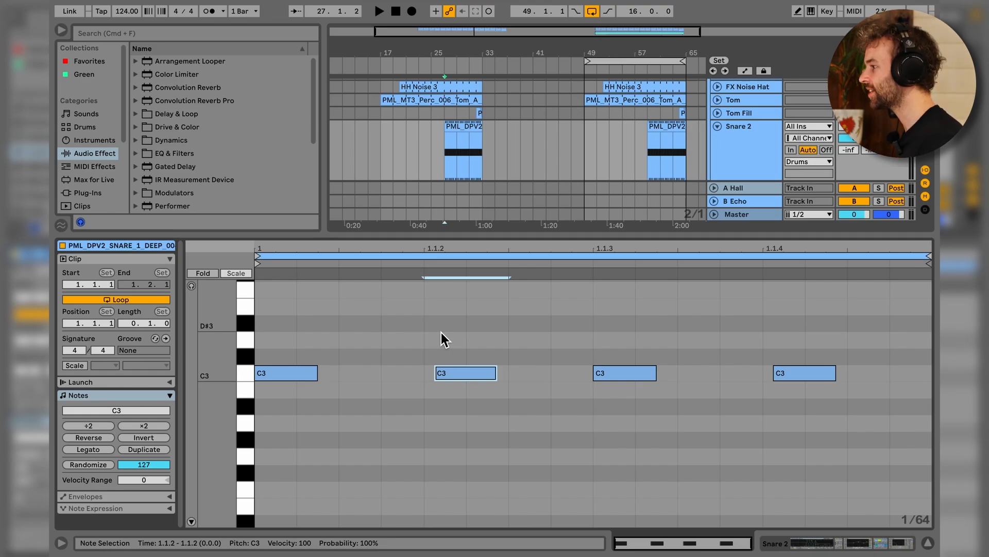
{"action": "key", "text": "shift+Tab"}
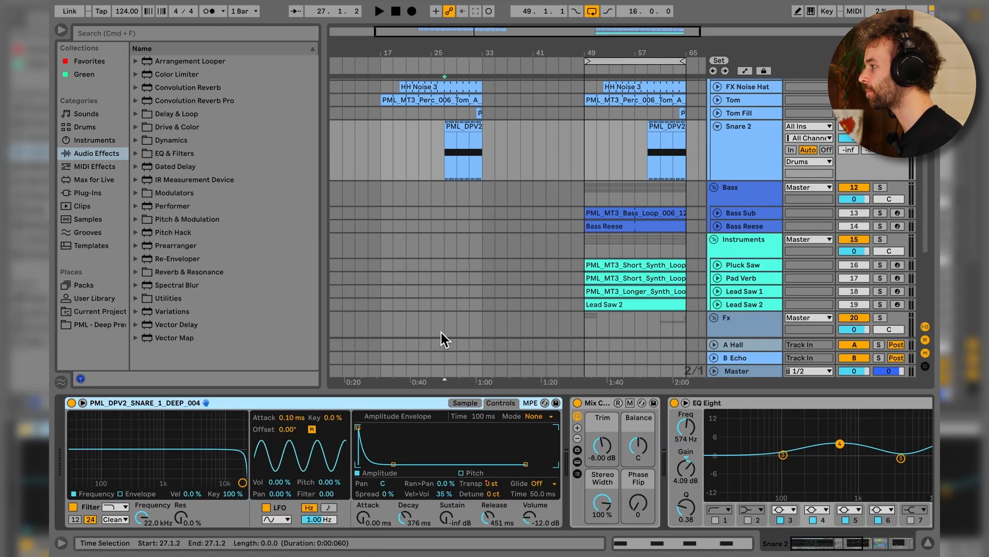
{"action": "left_click", "coordinate": [466, 403]}
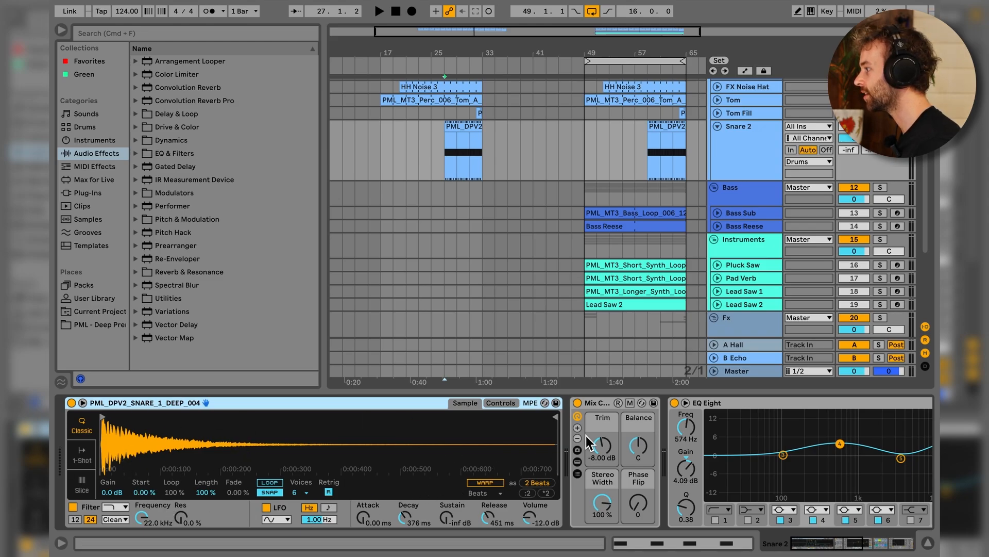
Step: Bypass Snare 2's Mix Control, EQ Eight, Stereo Control and Auto Filter, and audition the dry snare from bar 29
{"action": "scroll", "coordinate": [441, 425], "scroll_direction": "right", "scroll_amount": 5}
{"action": "scroll", "coordinate": [730, 423], "scroll_direction": "right", "scroll_amount": 2}
{"action": "left_click", "coordinate": [884, 409], "text": "shift"}
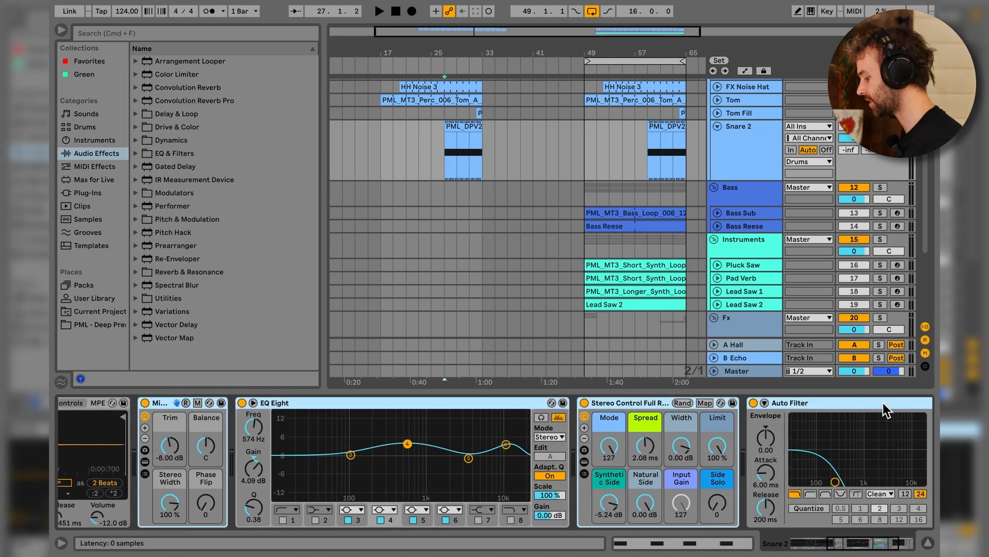
{"action": "key", "text": "0"}
{"action": "scroll", "coordinate": [694, 468], "scroll_direction": "left", "scroll_amount": 7}
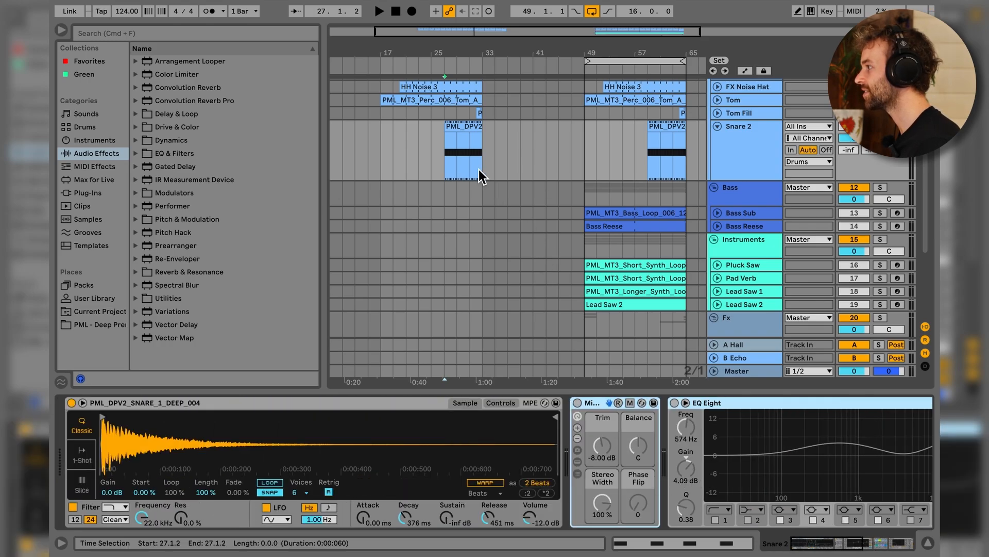
{"action": "left_click", "coordinate": [462, 157]}
{"action": "key", "text": "space"}
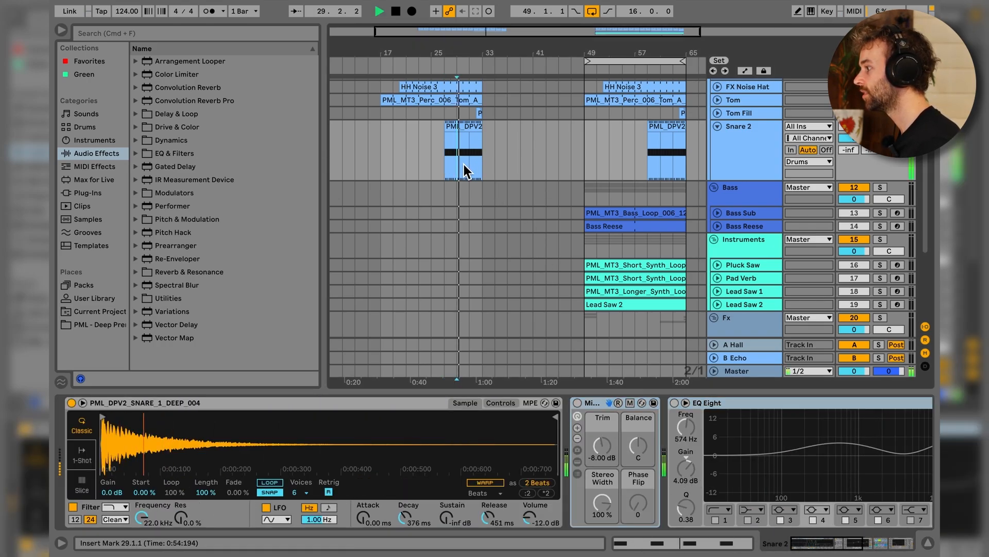
{"action": "key", "text": "space"}
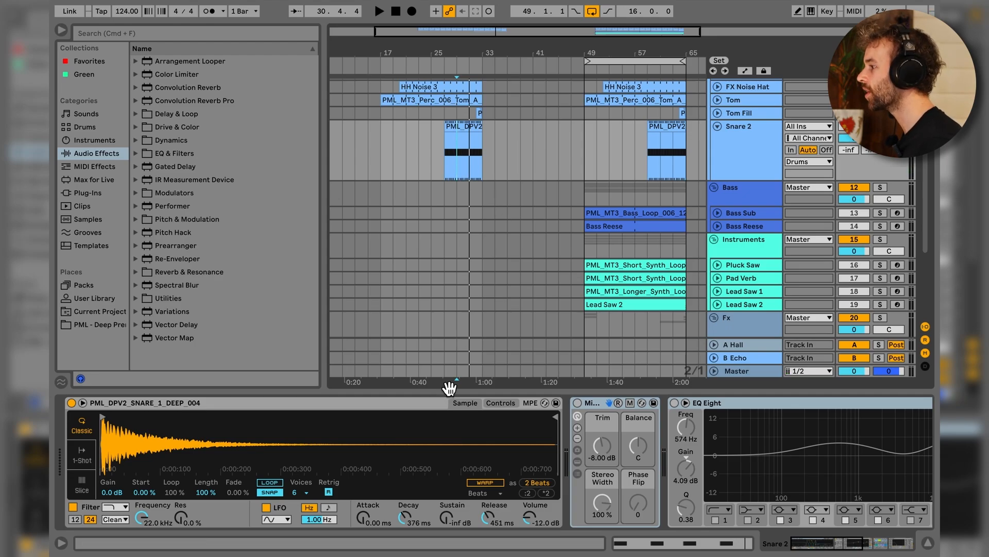
Step: Show Snare 2's sampler controls and automation, and zoom in on the Transpose ramp from bar 31 to 33
{"action": "left_click", "coordinate": [515, 403]}
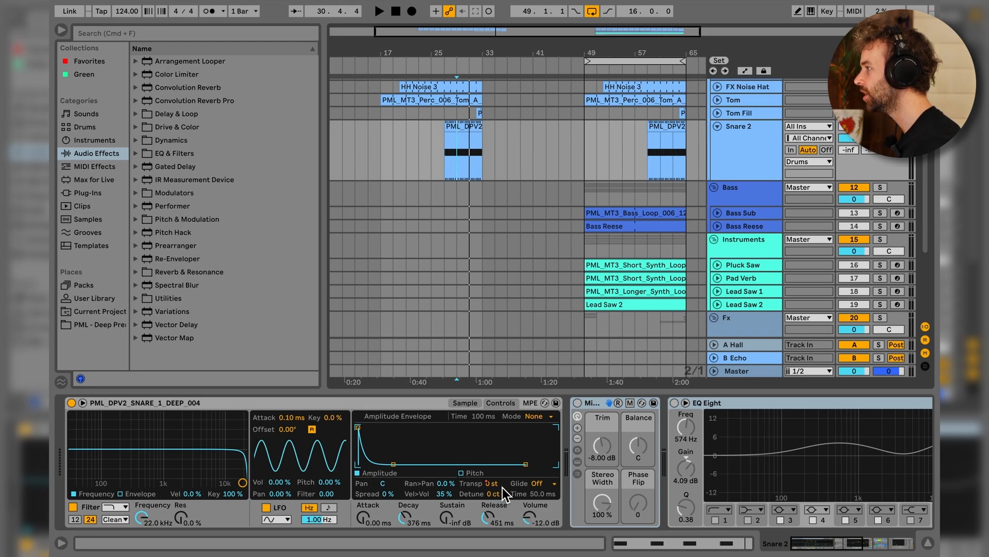
{"action": "left_click_drag", "start_coordinate": [471, 147], "coordinate": [481, 148]}
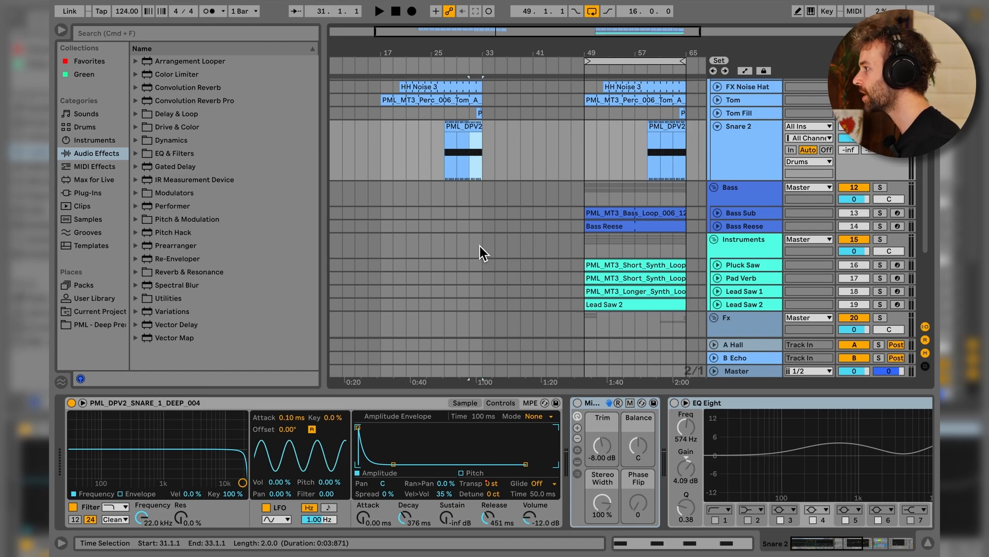
{"action": "key", "text": "a"}
{"action": "left_click", "coordinate": [464, 210]}
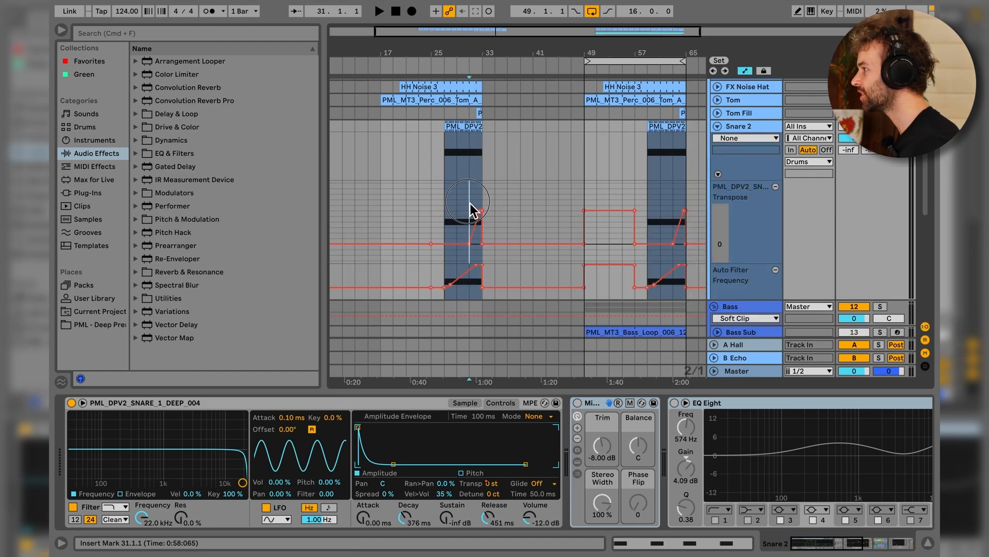
{"action": "left_click_drag", "start_coordinate": [469, 210], "coordinate": [560, 219]}
{"action": "key", "text": "z"}
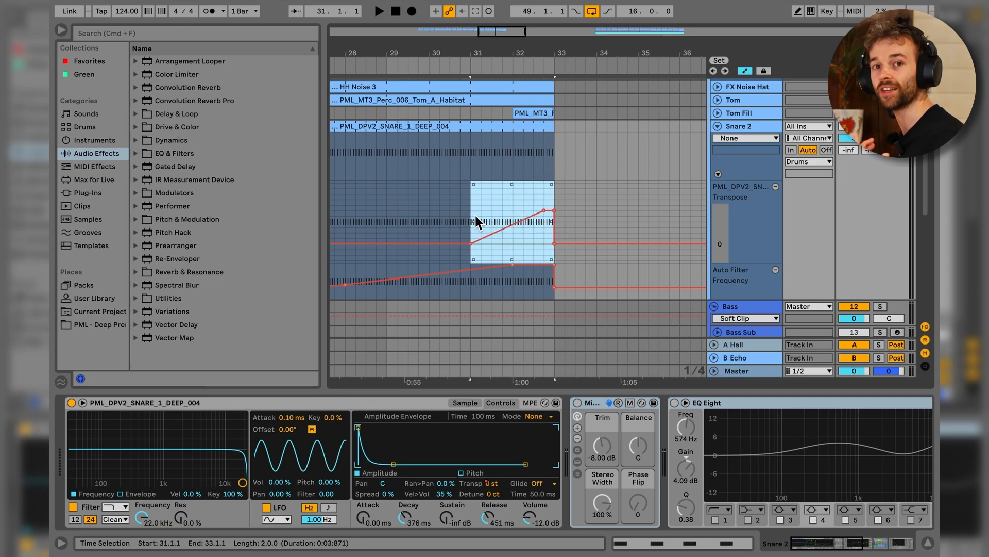
Step: Turn Snare 2's Mix Control, EQ Eight and Stereo Control back on, and audition the result from bar 31
{"action": "left_click", "coordinate": [582, 404]}
{"action": "left_click", "coordinate": [579, 403]}
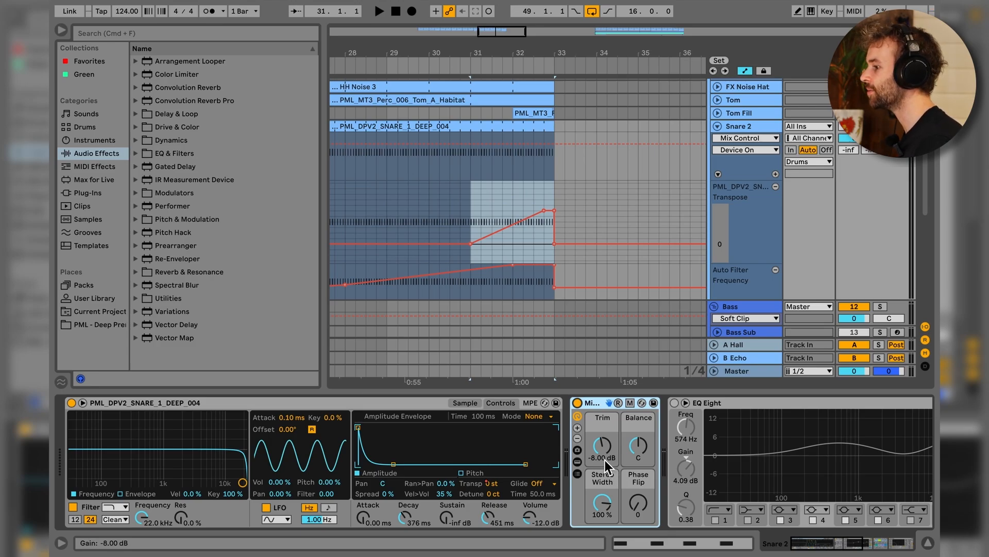
{"action": "scroll", "coordinate": [604, 457], "scroll_direction": "right", "scroll_amount": 10}
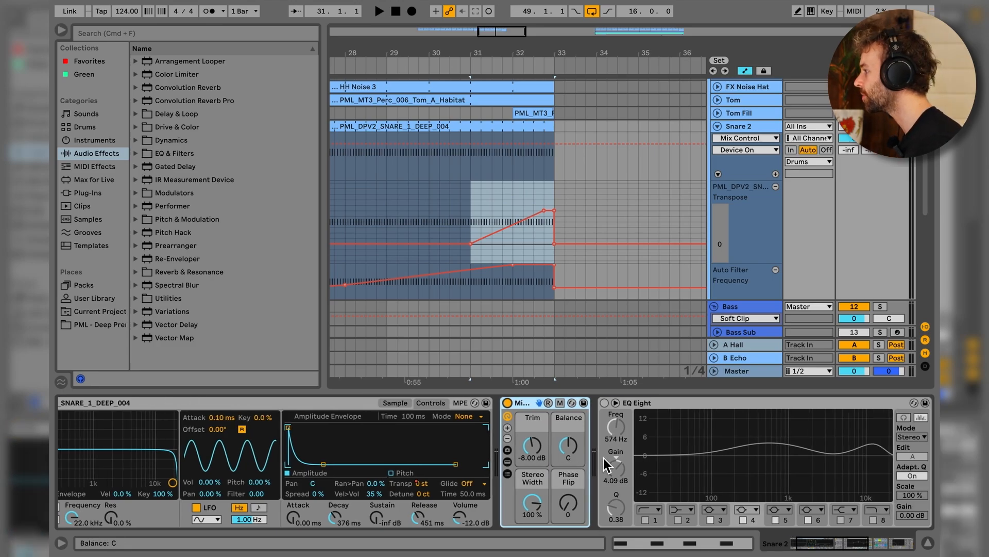
{"action": "left_click", "coordinate": [353, 404]}
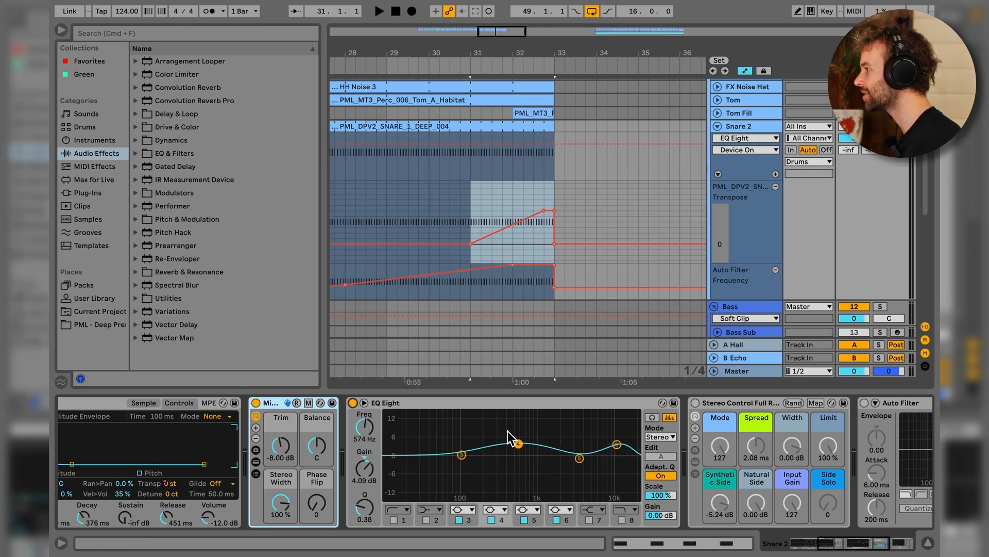
{"action": "scroll", "coordinate": [430, 420], "scroll_direction": "right", "scroll_amount": 5}
{"action": "left_click", "coordinate": [478, 404]}
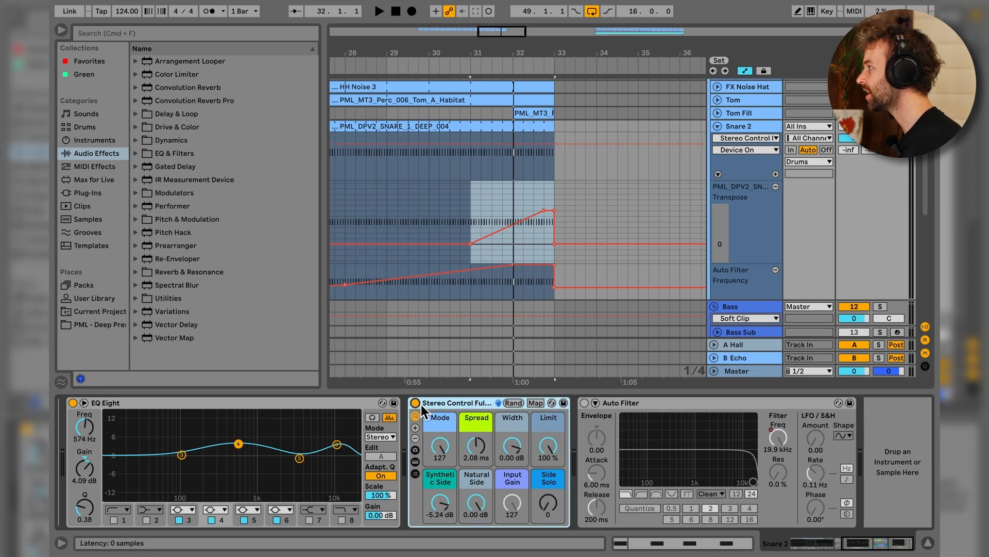
{"action": "key", "text": "space"}
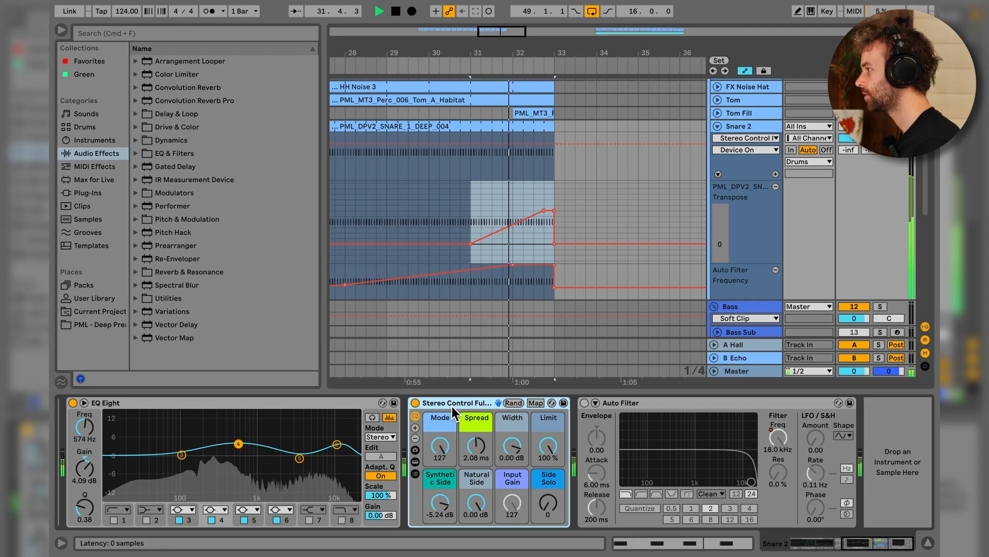
{"action": "key", "text": "space"}
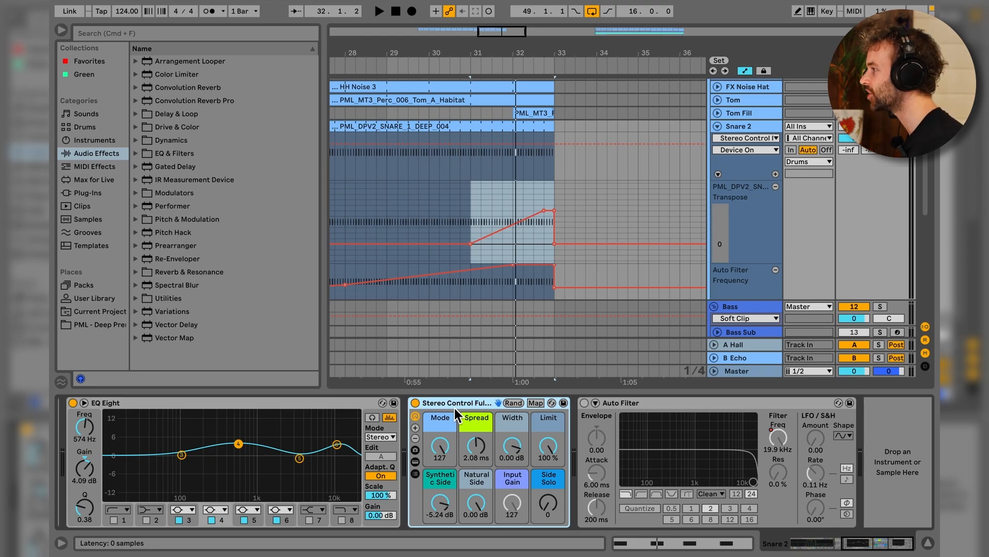
Step: Audition only the side signal with Stereo Control's Side Solo at 127, and reset Side Solo to 0
{"action": "left_click_drag", "start_coordinate": [554, 514], "coordinate": [555, 479]}
{"action": "key", "text": "space"}
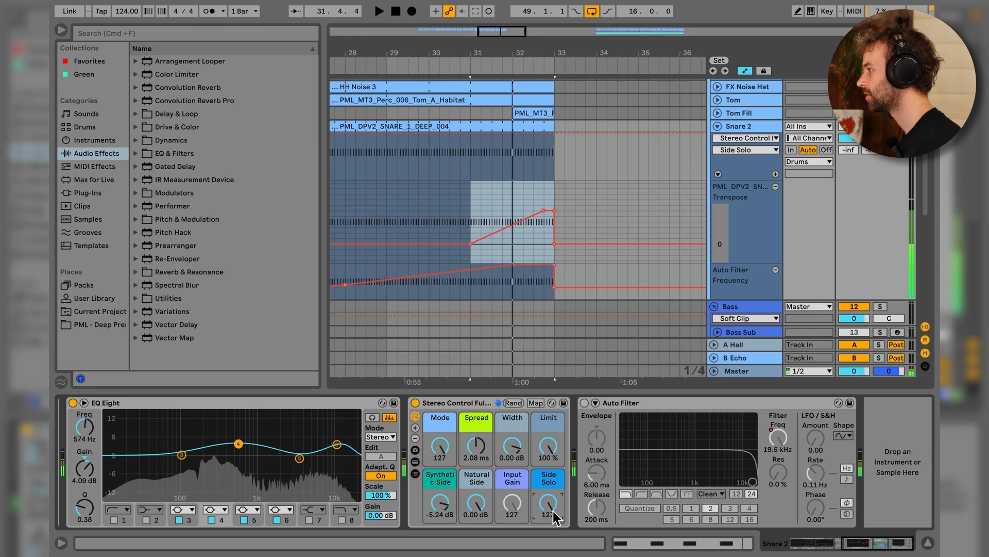
{"action": "double_click", "coordinate": [553, 511]}
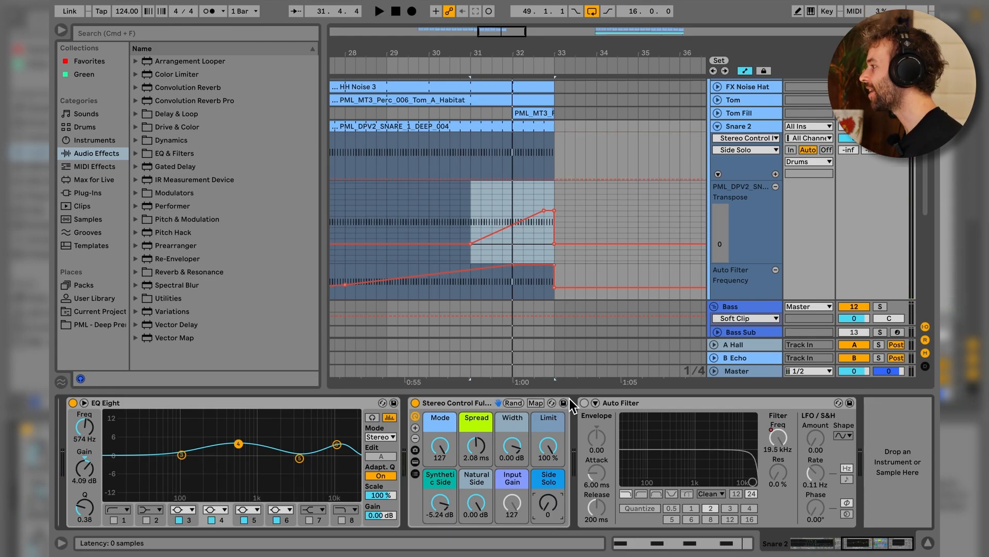
Step: Turn Snare 2's Auto Filter back on and audition its Frequency automation from bar 29
{"action": "left_click", "coordinate": [585, 403]}
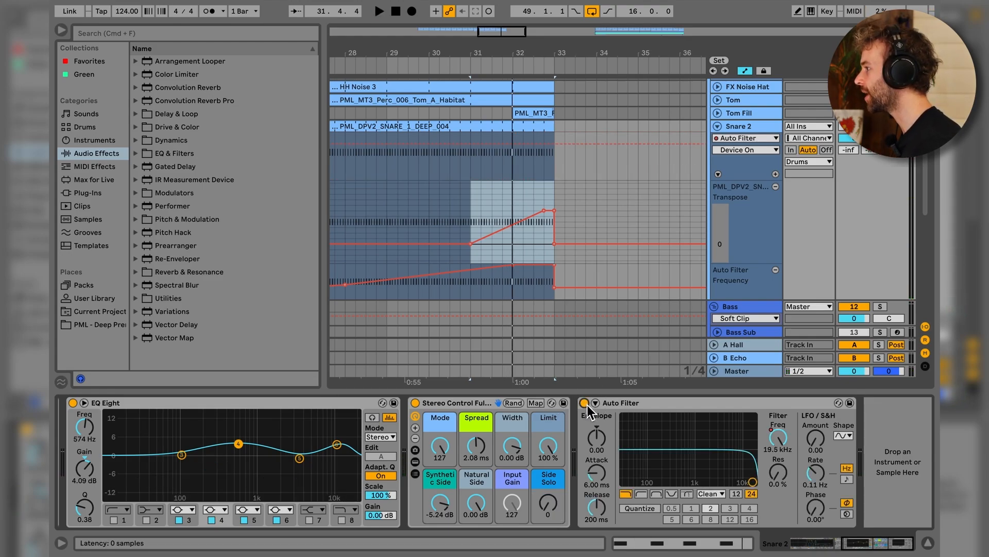
{"action": "scroll", "coordinate": [416, 291], "scroll_direction": "left", "scroll_amount": 2}
{"action": "scroll", "coordinate": [416, 292], "scroll_direction": "left", "scroll_amount": 1}
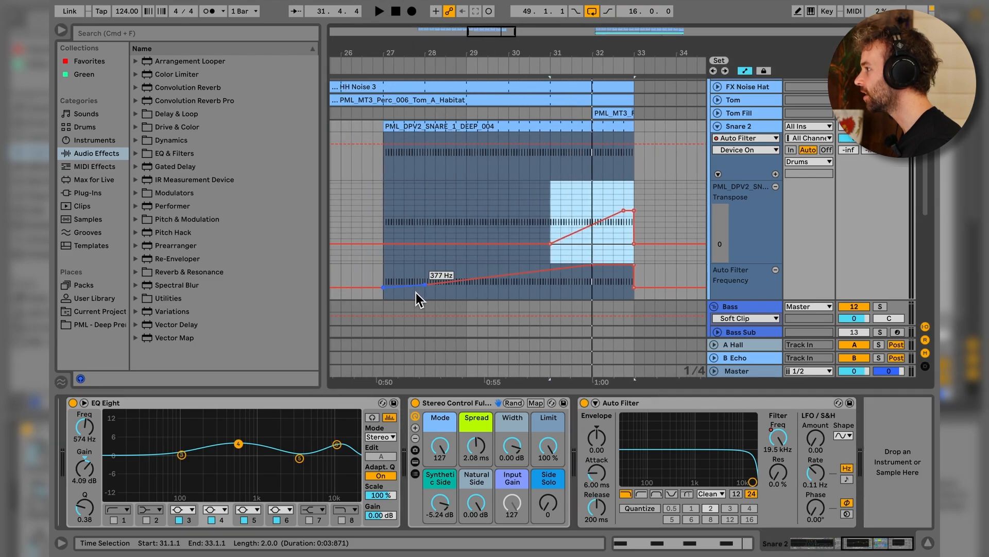
{"action": "left_click_drag", "start_coordinate": [385, 282], "coordinate": [634, 289]}
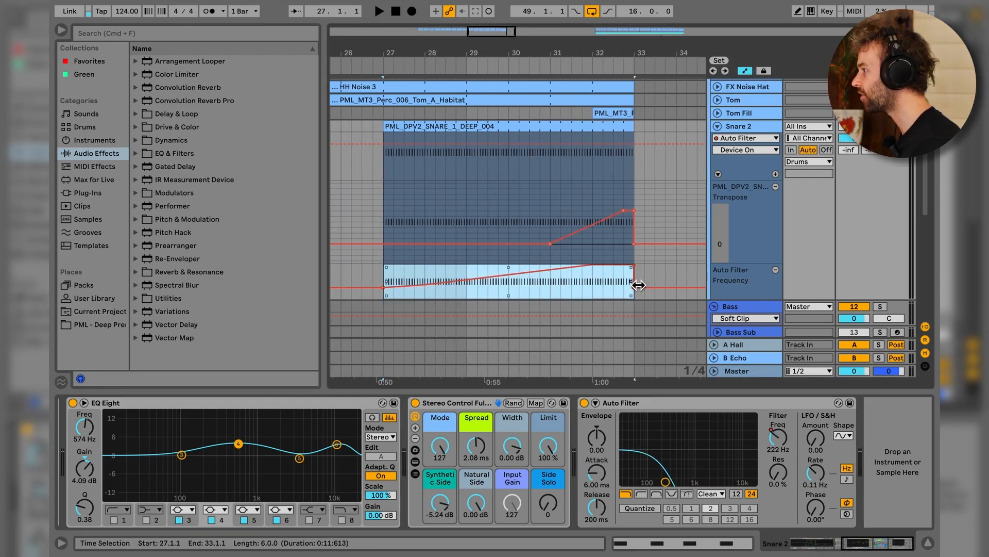
{"action": "left_click_drag", "start_coordinate": [465, 301], "coordinate": [597, 301]}
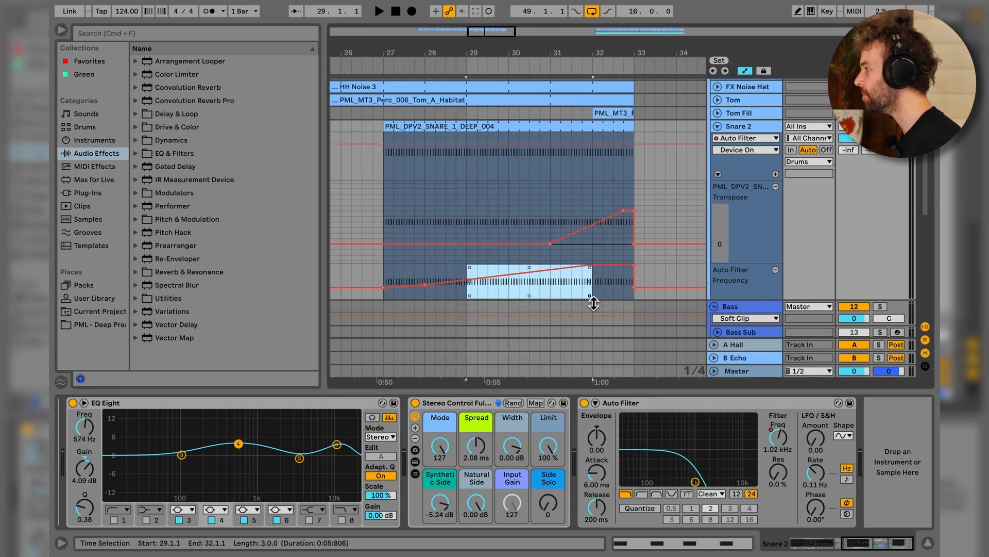
{"action": "key", "text": "space"}
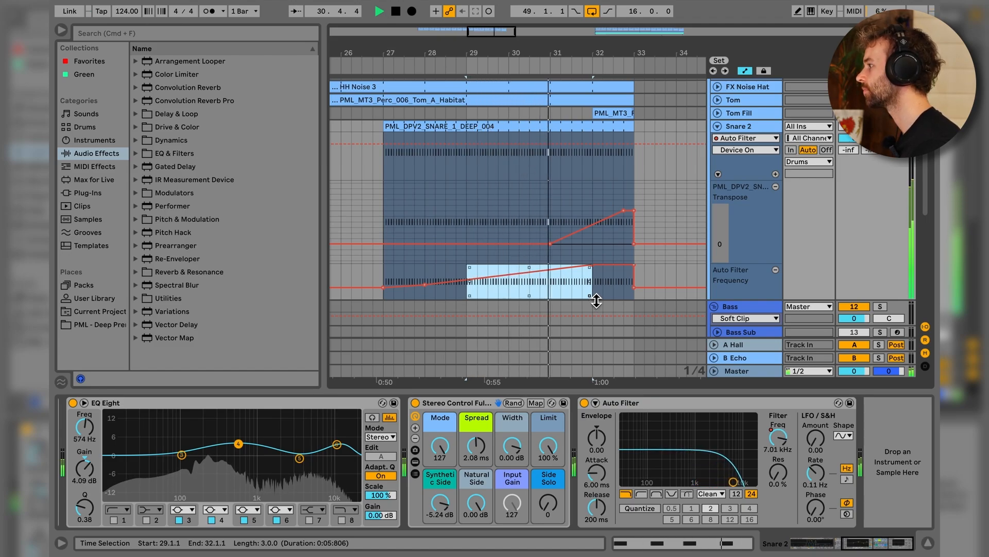
{"action": "key", "text": "space"}
Step: Collapse and unsolo the Snare 2 track, and return to the full arrangement with automation hidden
{"action": "left_click", "coordinate": [718, 127]}
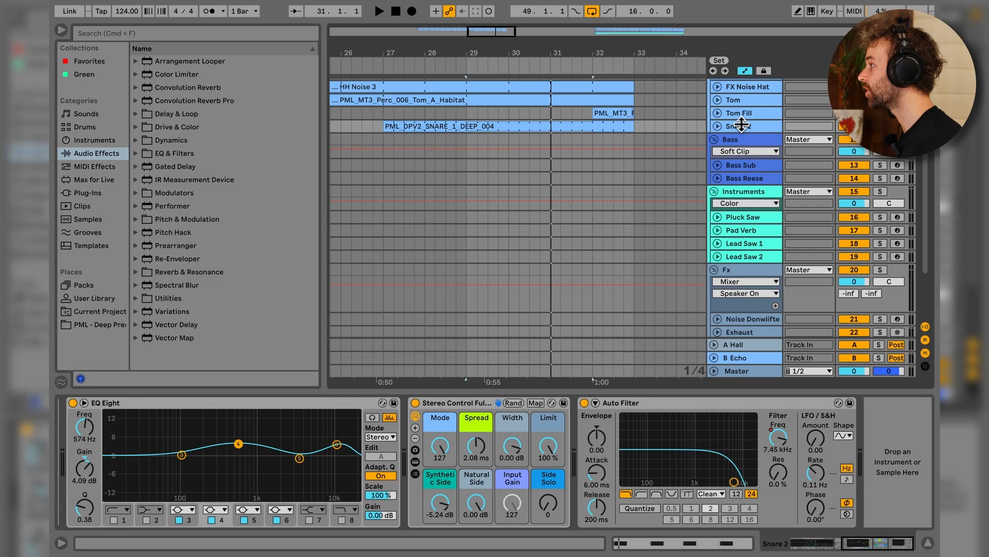
{"action": "left_click", "coordinate": [741, 118]}
{"action": "scroll", "coordinate": [399, 128], "scroll_direction": "down", "scroll_amount": 5}
{"action": "scroll", "coordinate": [400, 131], "scroll_direction": "left", "scroll_amount": 5}
{"action": "scroll", "coordinate": [459, 155], "scroll_direction": "up", "scroll_amount": 3}
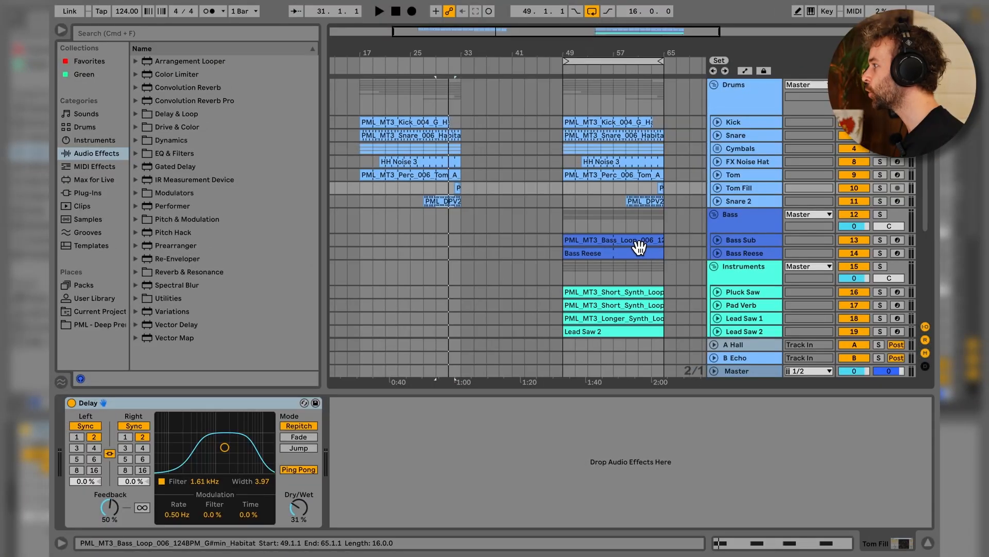
Step: Copy the Bass Sub clip from bar 49 to bar 17 on the same track
{"action": "left_click", "coordinate": [638, 242]}
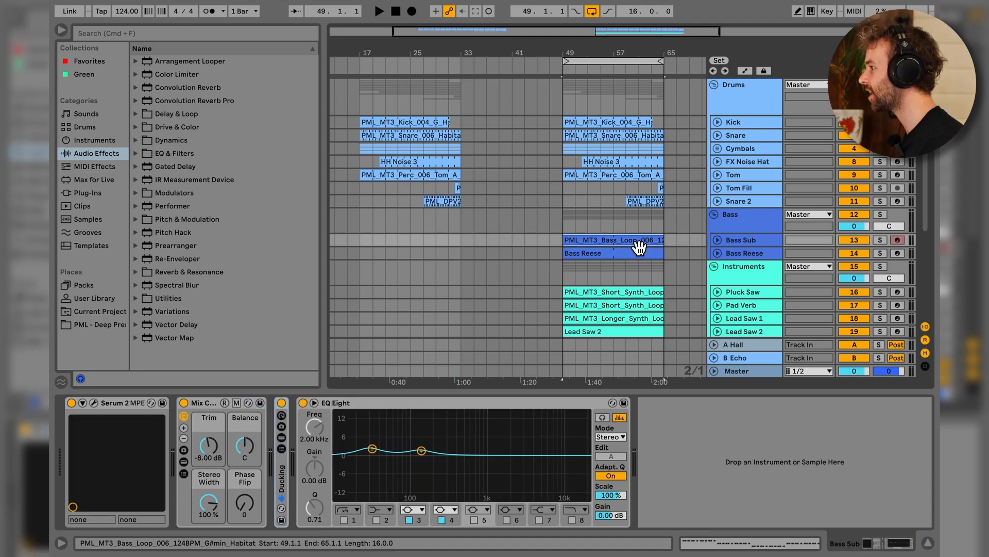
{"action": "left_click", "coordinate": [635, 251]}
{"action": "left_click", "coordinate": [637, 241]}
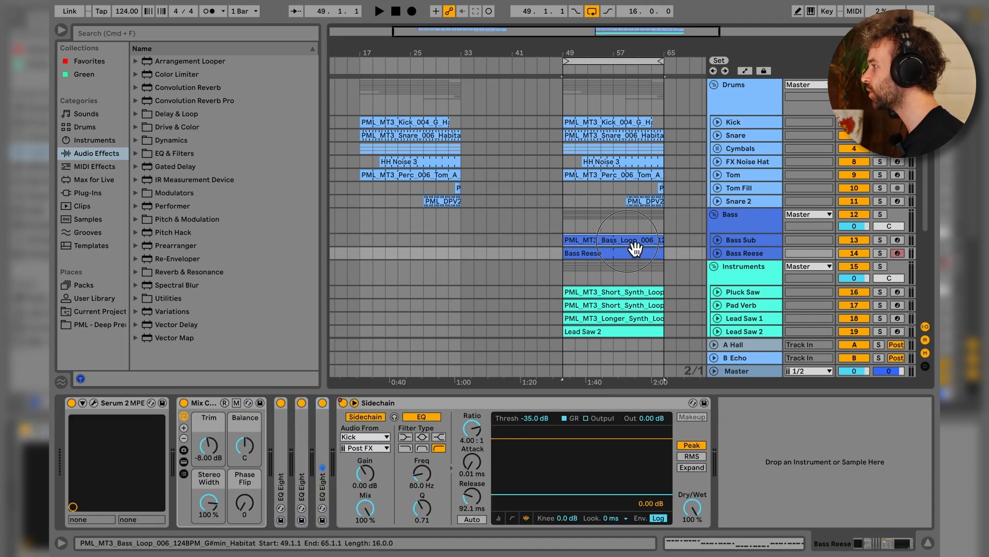
{"action": "left_click_drag", "start_coordinate": [639, 246], "coordinate": [430, 237]}
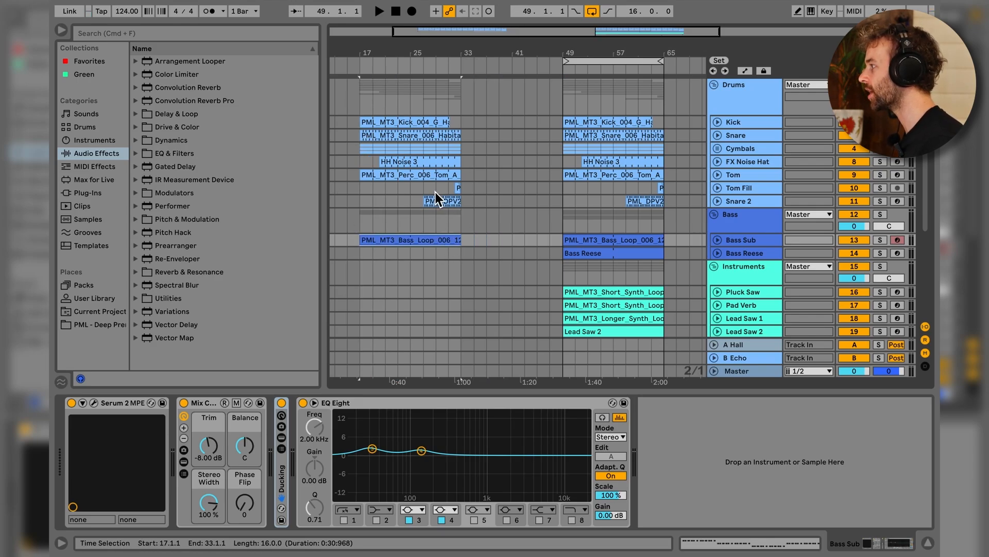
Step: Solo the Bass Sub track and audition its copied clip from bar 17
{"action": "left_click", "coordinate": [881, 241]}
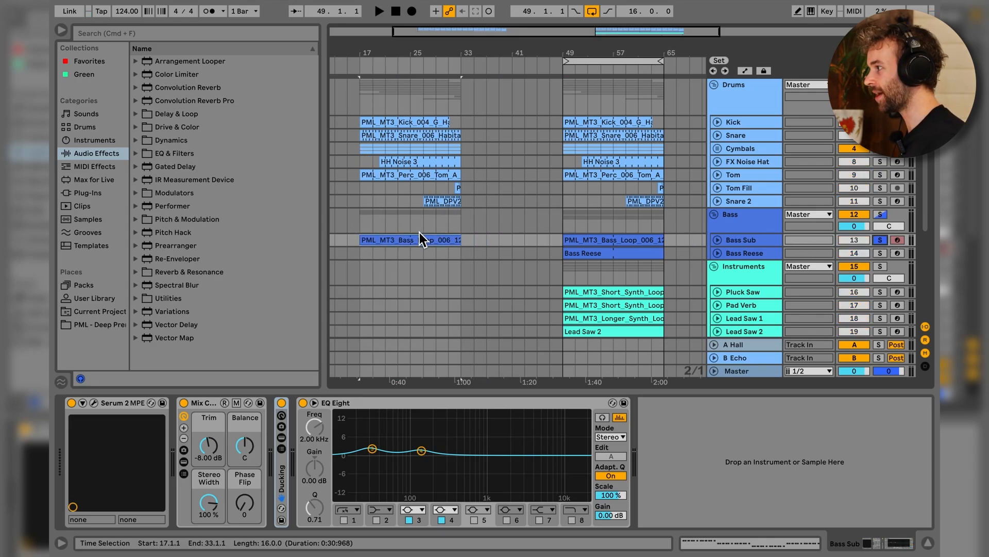
{"action": "left_click", "coordinate": [428, 247]}
{"action": "key", "text": "space"}
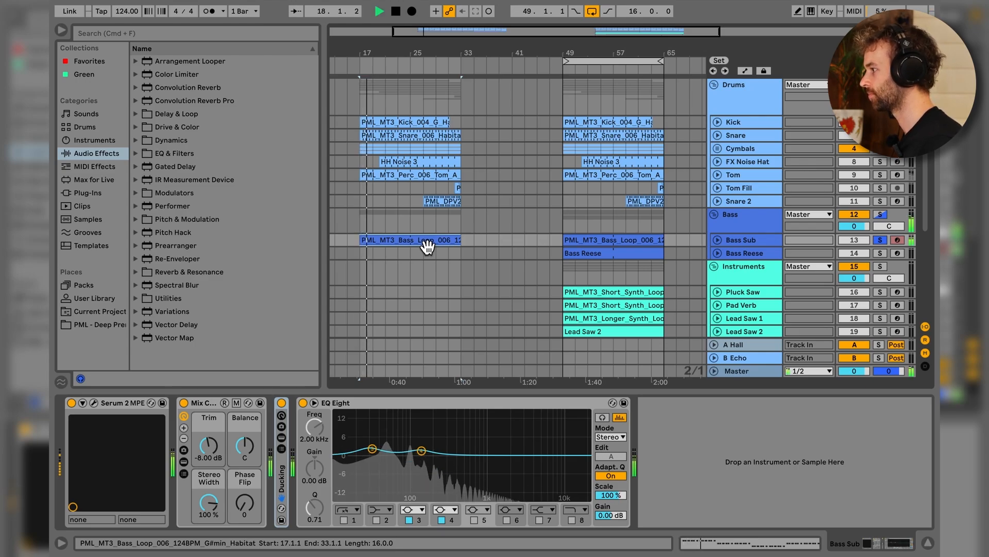
{"action": "key", "text": "space"}
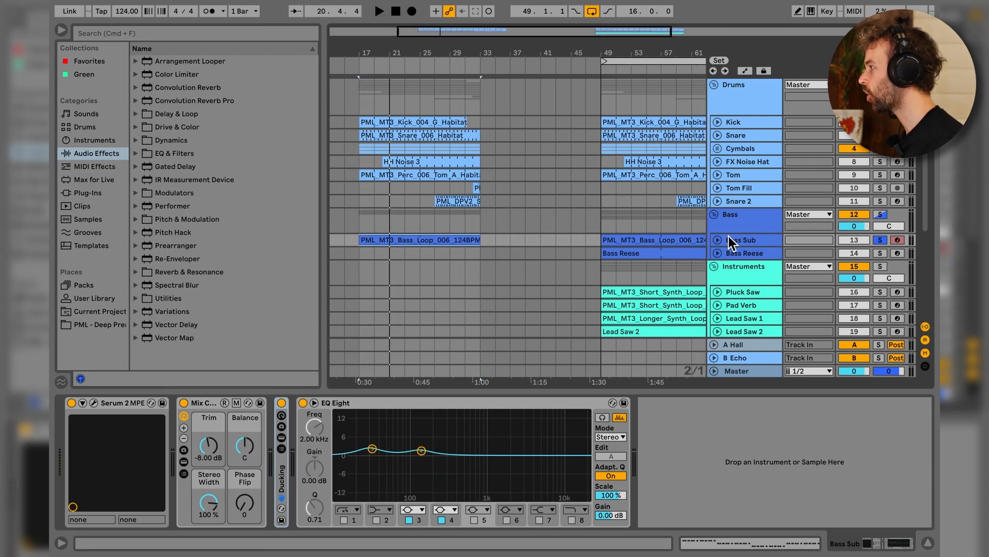
Step: Unfold the Bass Sub track and open its bar 17 clip in the MIDI note editor
{"action": "left_click", "coordinate": [718, 239]}
{"action": "left_click", "coordinate": [632, 247]}
{"action": "left_click", "coordinate": [448, 249]}
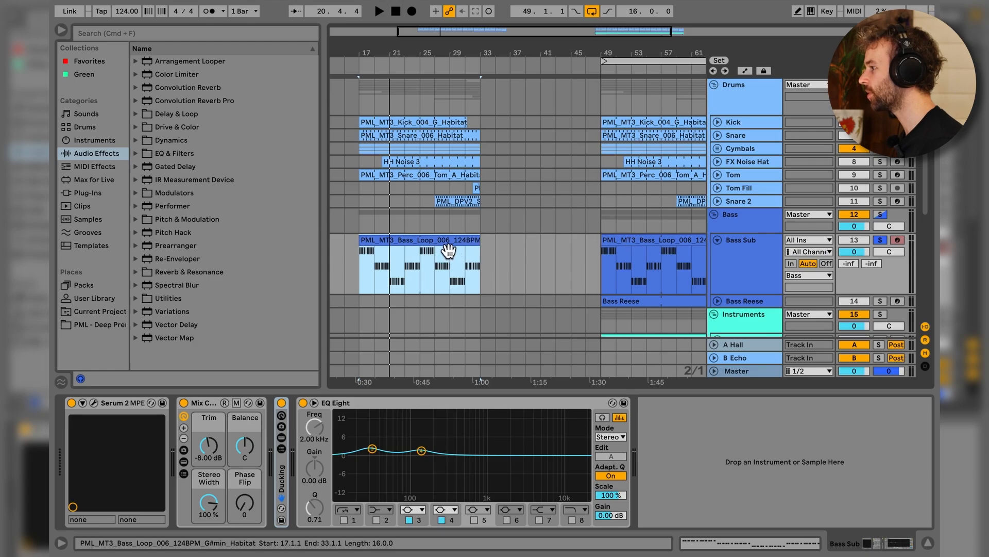
{"action": "double_click", "coordinate": [448, 251]}
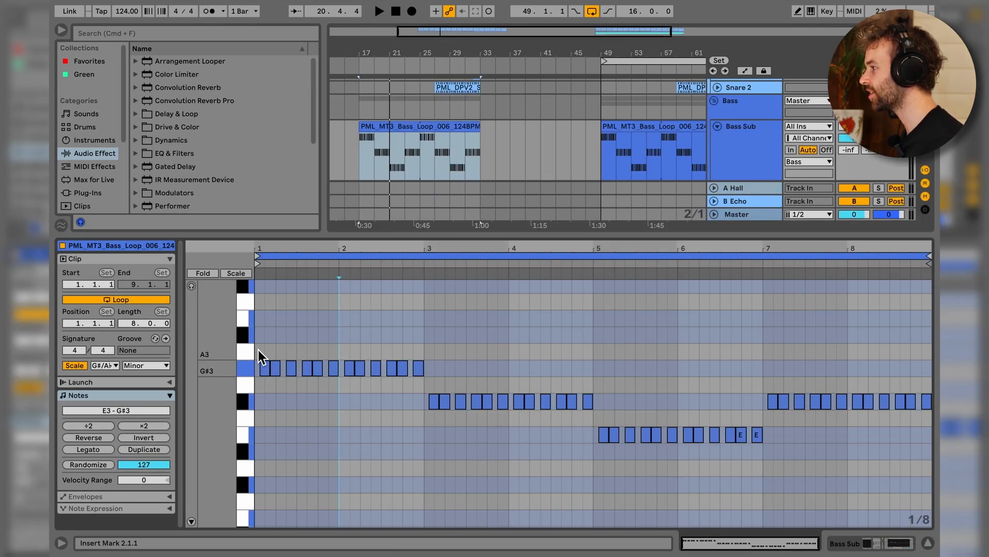
Step: Highlight the Bass Sub clip's note groups in turn, from G#3 through F#3 and E3 to the closing F#3 group
{"action": "scroll", "coordinate": [259, 353], "scroll_direction": "up", "scroll_amount": 3}
{"action": "left_click_drag", "start_coordinate": [257, 351], "coordinate": [767, 358]}
{"action": "scroll", "coordinate": [795, 382], "scroll_direction": "down", "scroll_amount": 5}
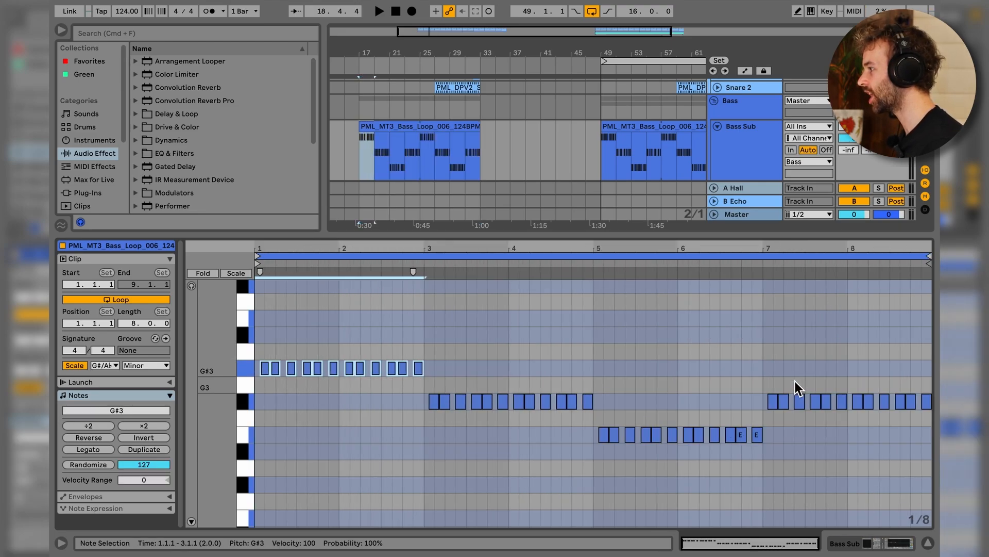
{"action": "left_click_drag", "start_coordinate": [382, 386], "coordinate": [756, 439]}
{"action": "left_click", "coordinate": [756, 439]}
{"action": "left_click_drag", "start_coordinate": [747, 393], "coordinate": [930, 412]}
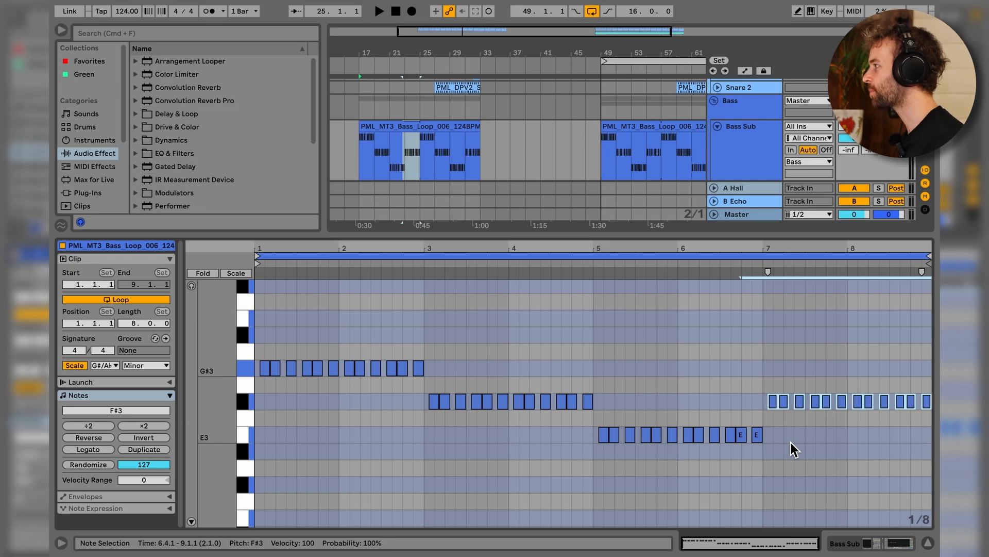
Step: Turn off Bass Sub's Mix Control, Ducking and EQ Eight devices, and open the Serum 2 plugin window
{"action": "key", "text": "shift+Tab"}
{"action": "left_click", "coordinate": [469, 403]}
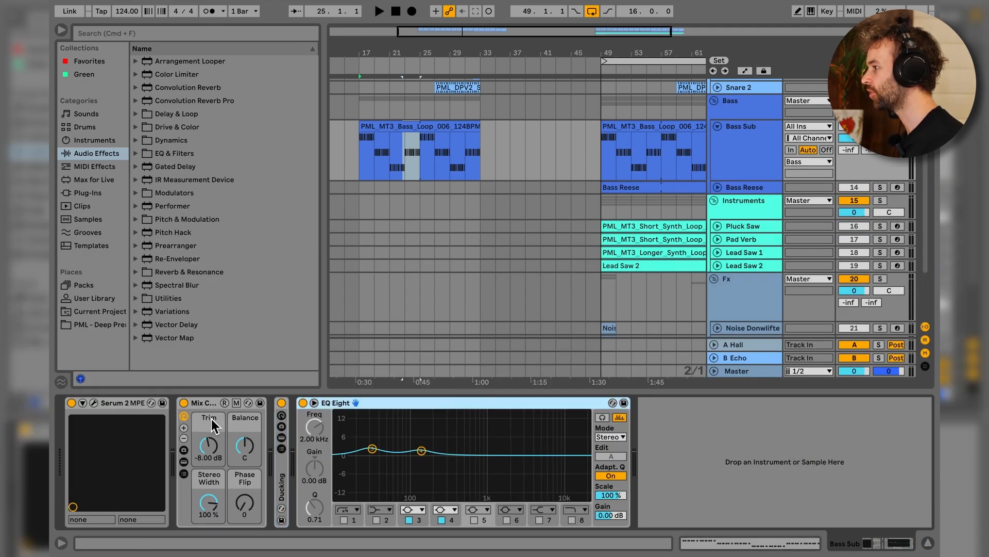
{"action": "left_click", "coordinate": [203, 408], "text": "shift"}
{"action": "key", "text": "super+0"}
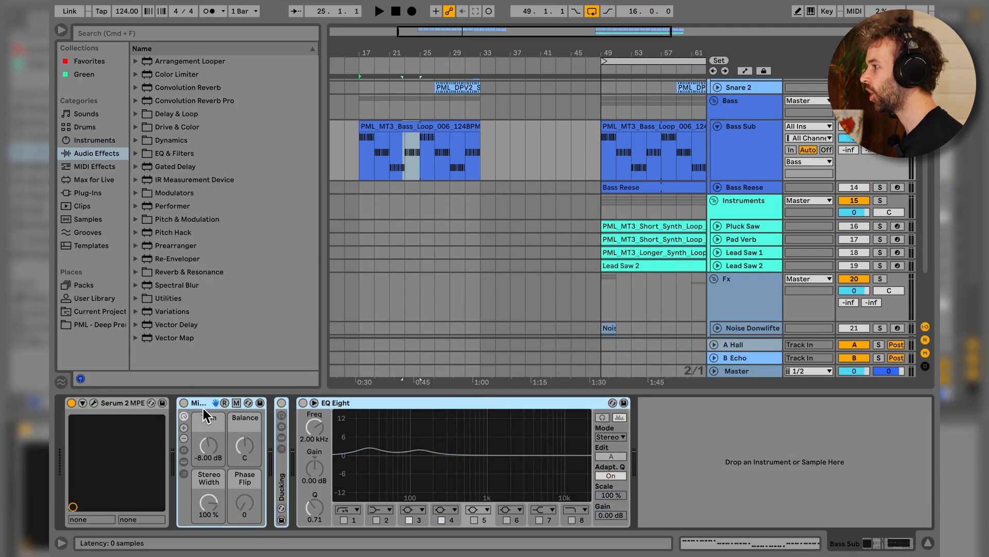
{"action": "left_click", "coordinate": [95, 403]}
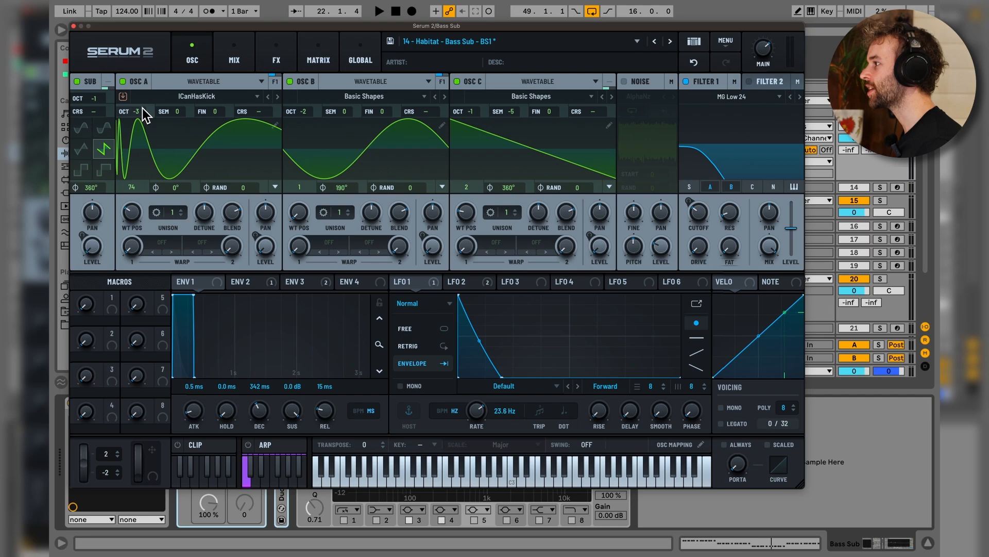
Step: Turn off Serum 2's Oscillator B, Oscillator C and Sub, and audition Oscillator A alone
{"action": "left_click", "coordinate": [303, 82]}
{"action": "left_click", "coordinate": [468, 83]}
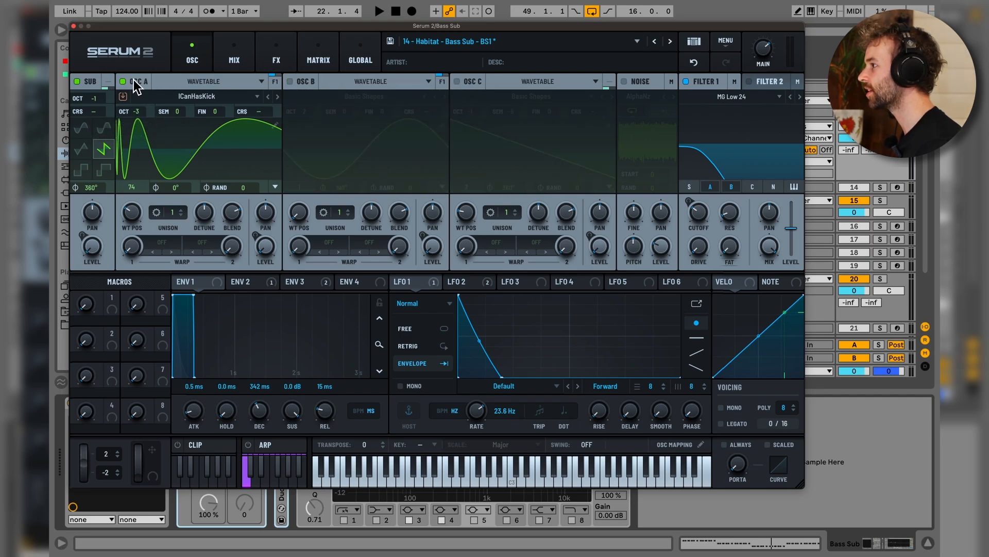
{"action": "left_click", "coordinate": [90, 83]}
{"action": "key", "text": "space"}
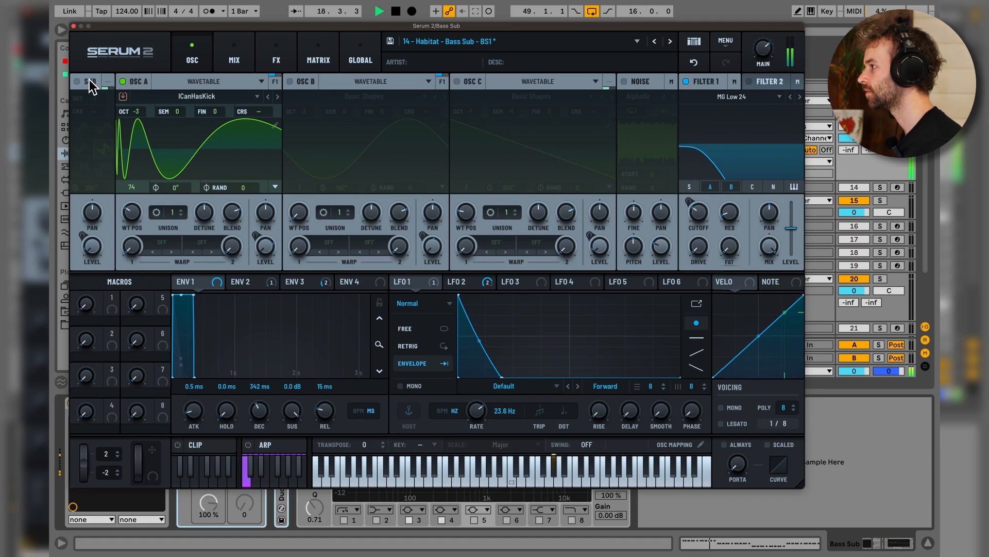
{"action": "key", "text": "space"}
Step: Undo the accidental Oscillator A knob change, display Envelope 2 with its filter cutoff modulation, and audition Oscillator A again
{"action": "left_click_drag", "start_coordinate": [137, 221], "coordinate": [138, 219]}
{"action": "key", "text": "super+z"}
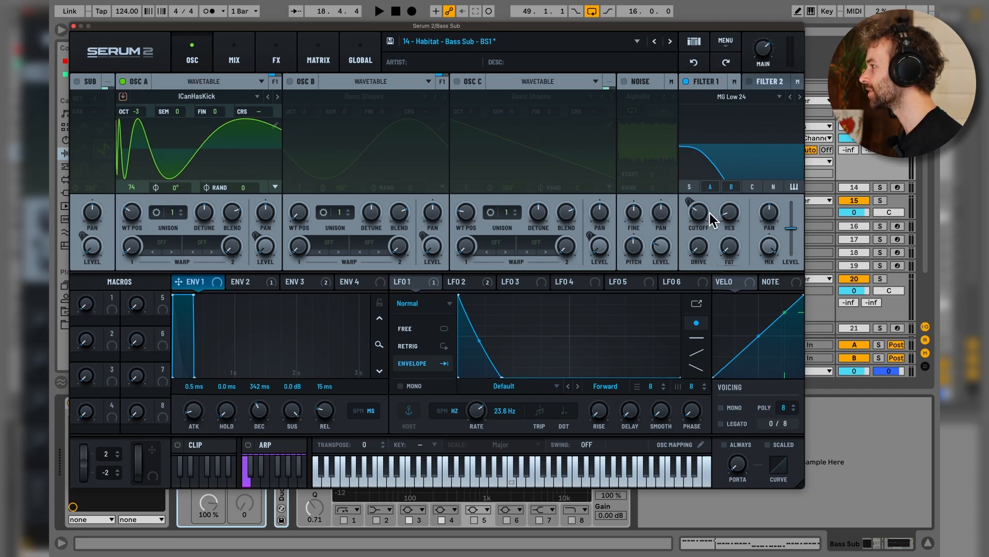
{"action": "left_click", "coordinate": [243, 285]}
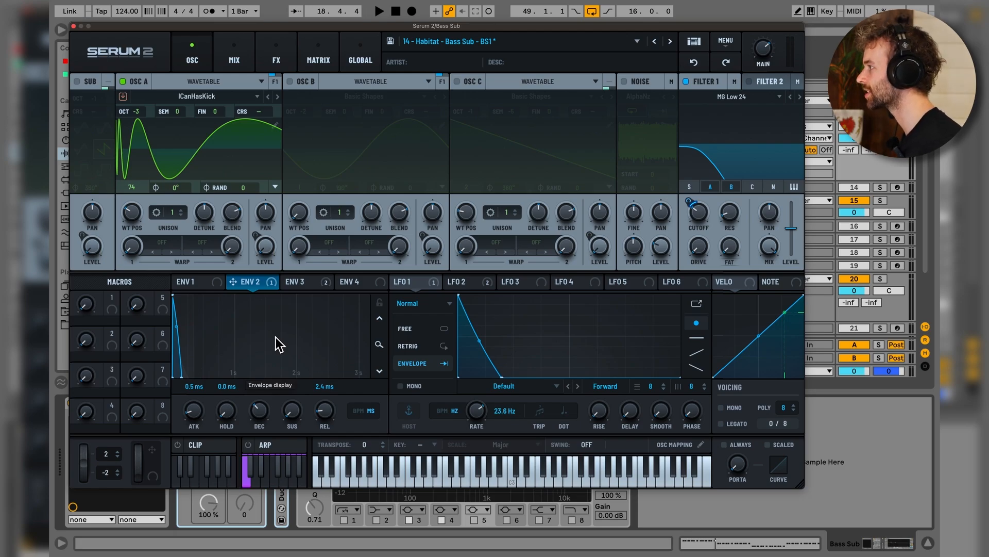
{"action": "key", "text": "space"}
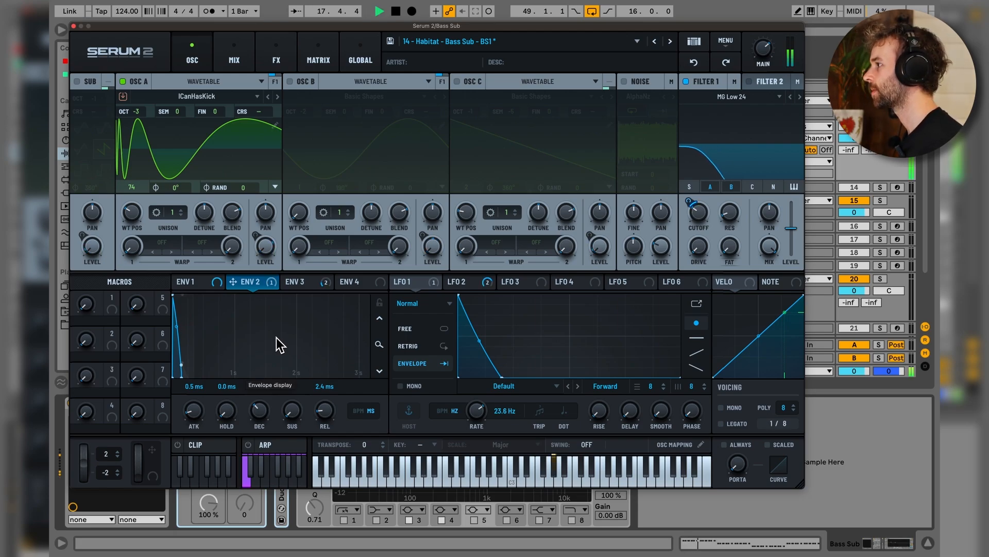
{"action": "key", "text": "space"}
Step: Turn Oscillator B back on and audition it together with Oscillator A
{"action": "left_click", "coordinate": [305, 85]}
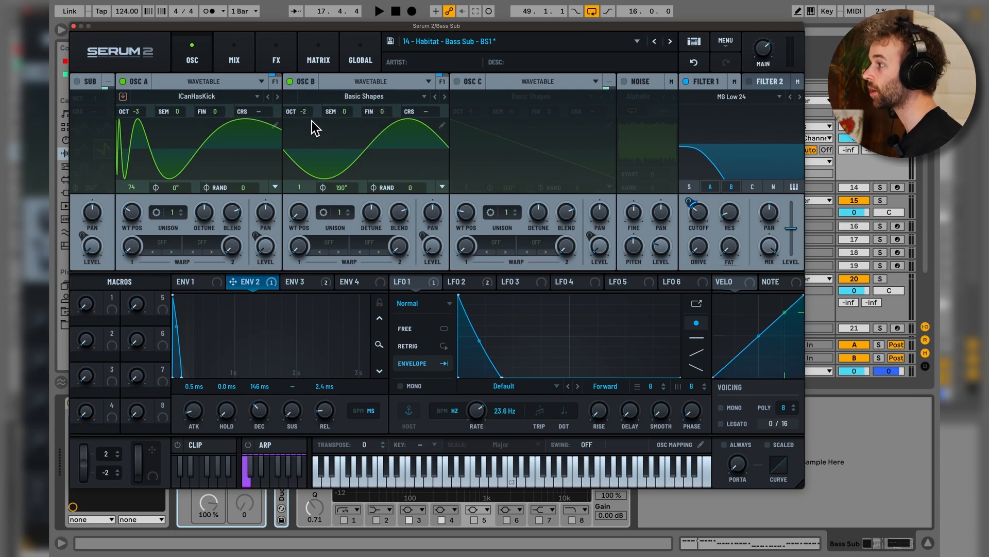
{"action": "key", "text": "space"}
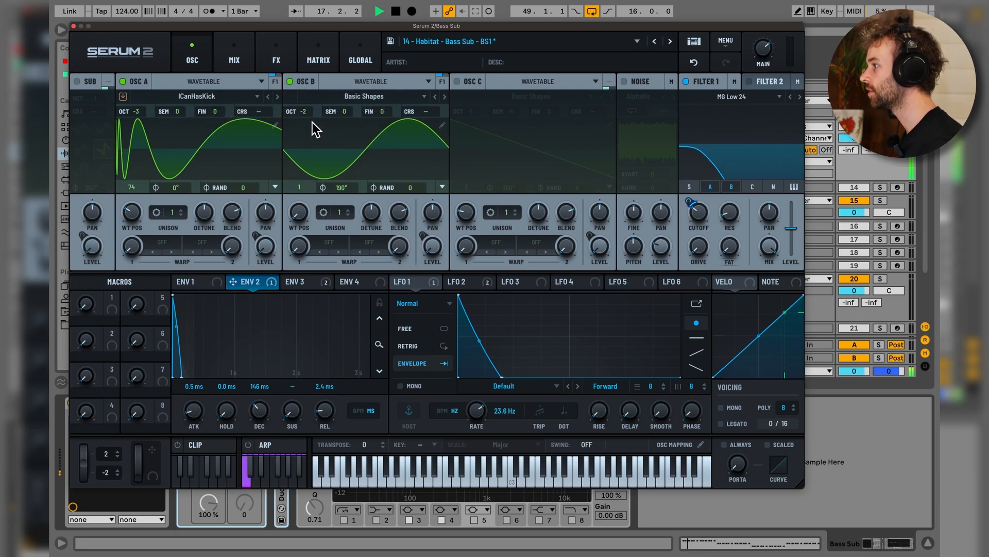
{"action": "key", "text": "space"}
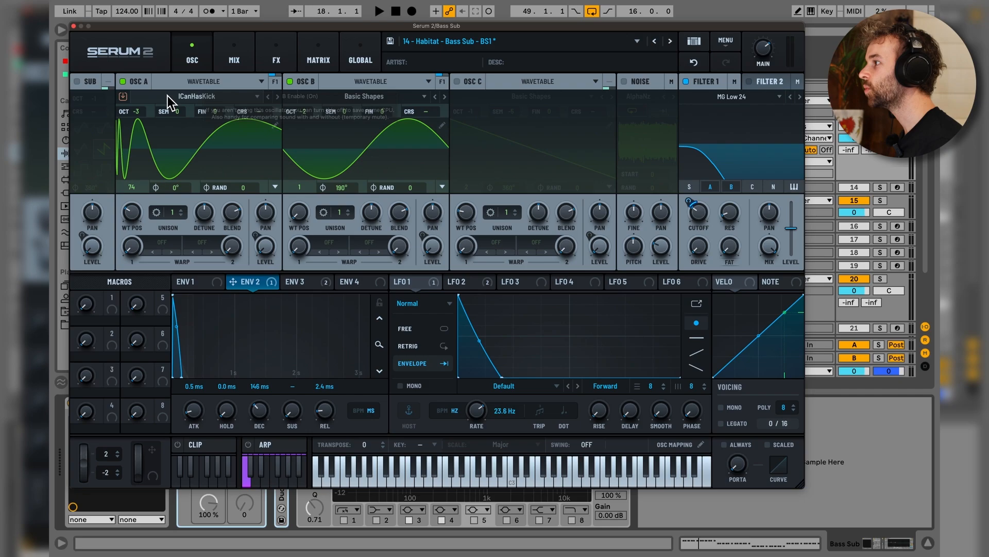
Step: Turn the Sub and Oscillator C back on, switching each off and on once to point it out
{"action": "left_click", "coordinate": [77, 82]}
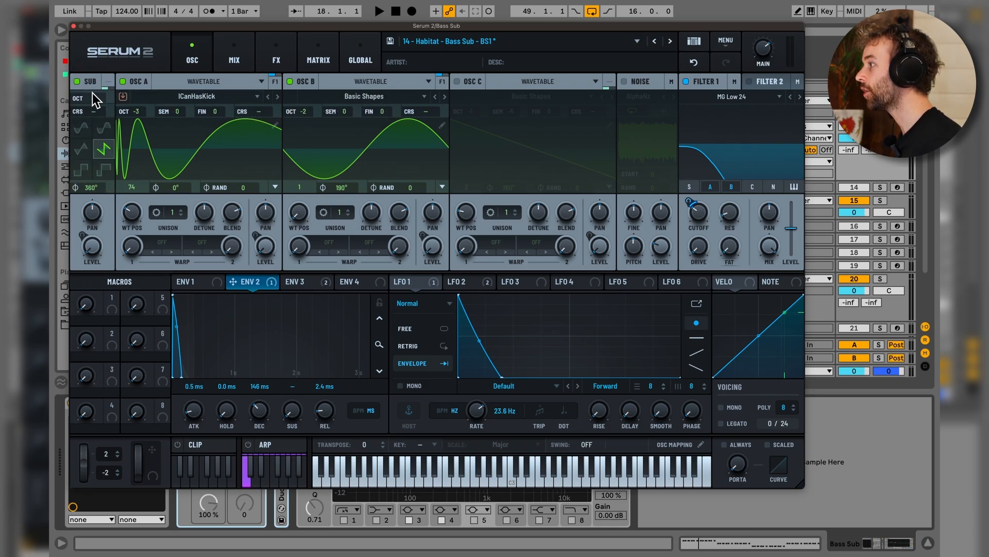
{"action": "left_click", "coordinate": [474, 83]}
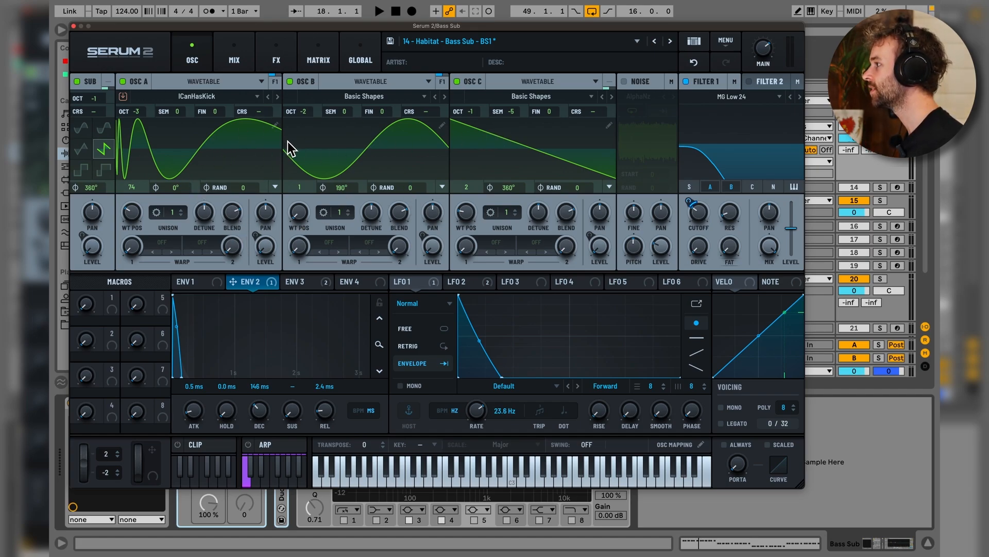
{"action": "left_click", "coordinate": [77, 81]}
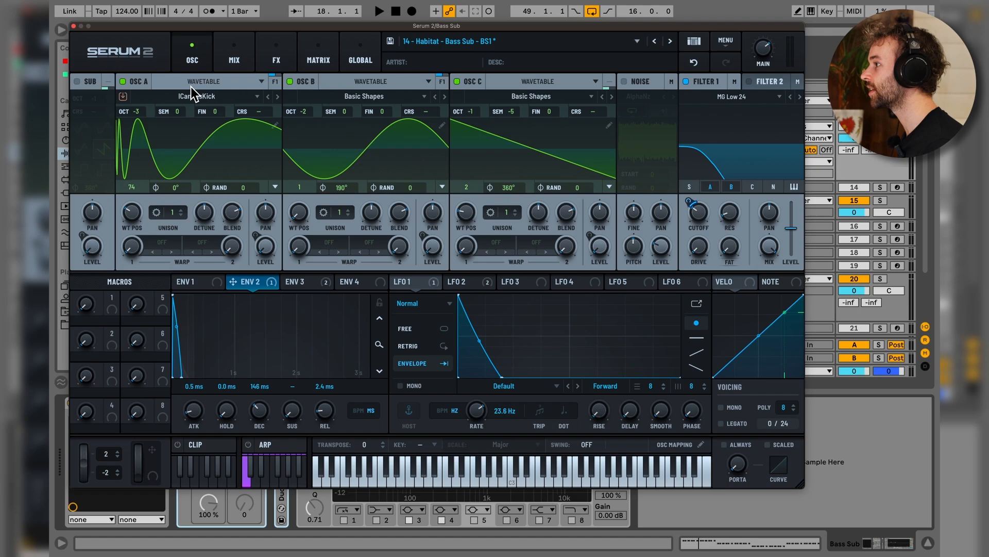
{"action": "left_click", "coordinate": [77, 81]}
{"action": "left_click", "coordinate": [465, 87]}
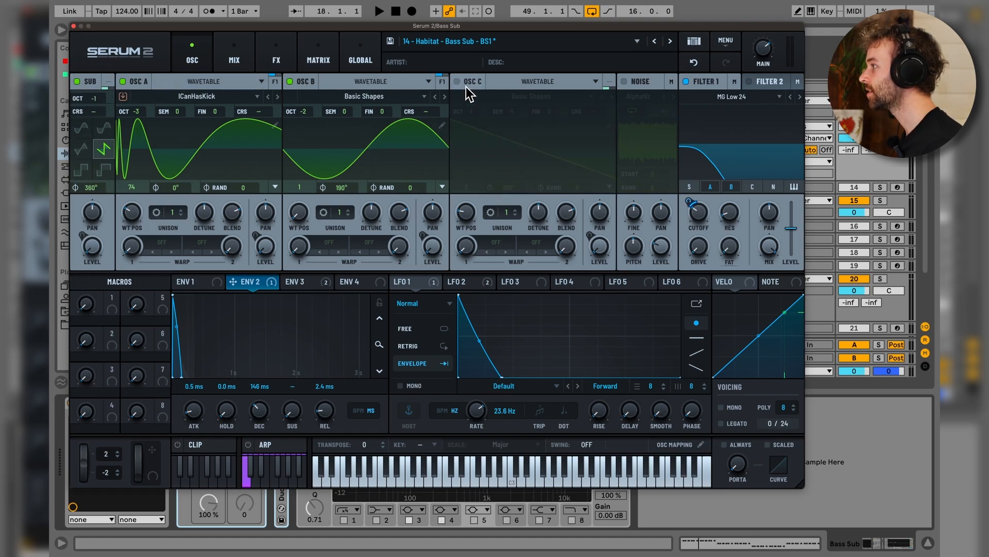
{"action": "left_click", "coordinate": [466, 87]}
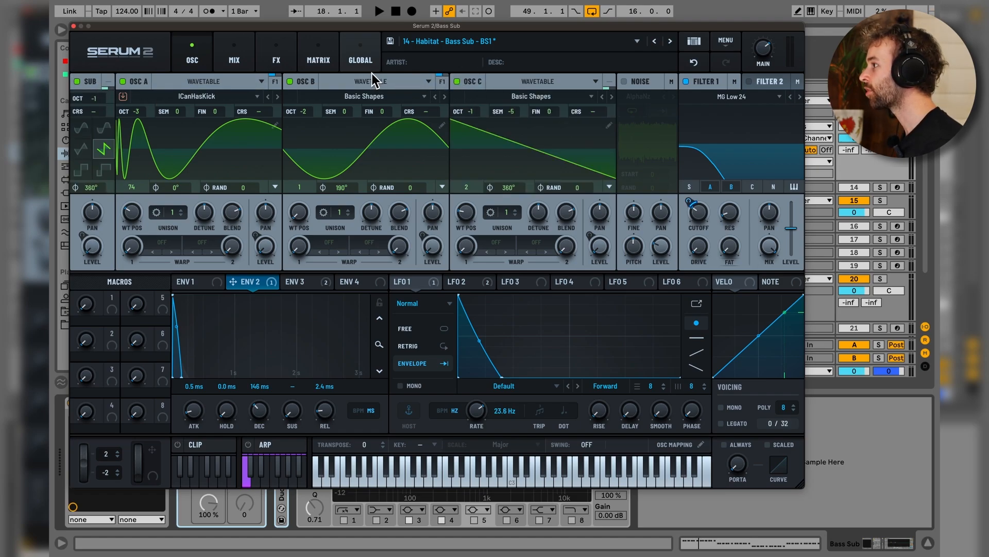
Step: Examine the two equalizers on Serum 2's FX Bus 1 and return to the oscillator view
{"action": "left_click", "coordinate": [277, 59]}
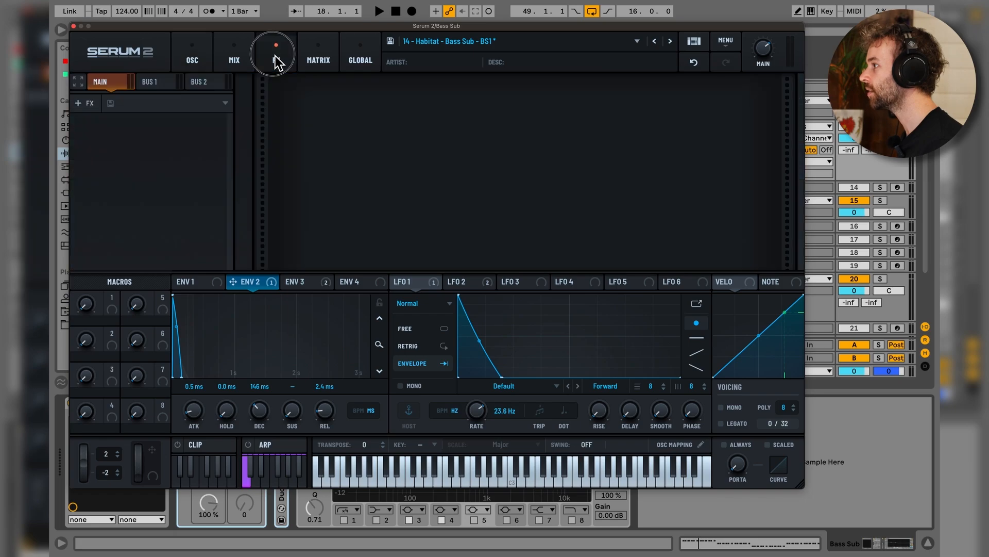
{"action": "left_click", "coordinate": [162, 82]}
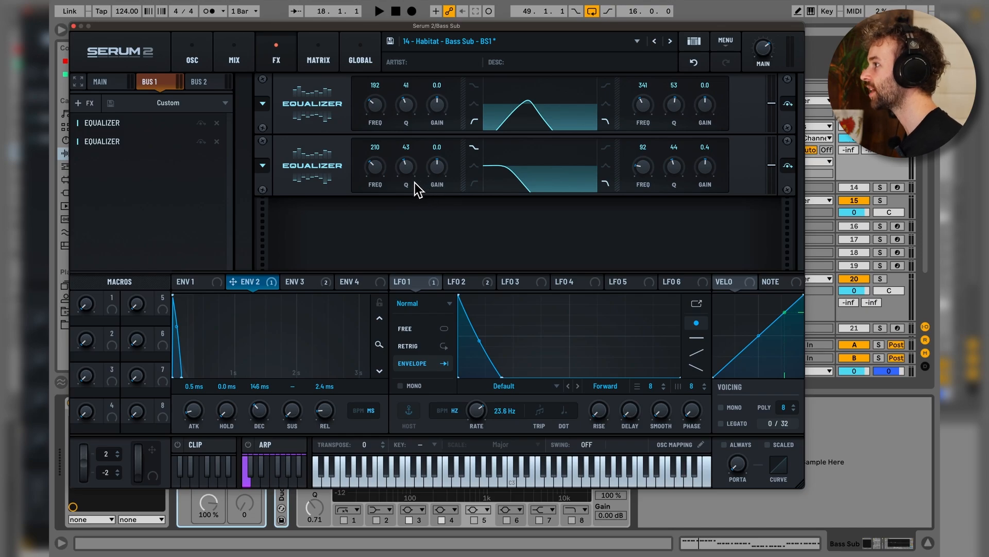
{"action": "left_click", "coordinate": [197, 61]}
Step: Turn off Oscillators A and B to audition the Sub and Oscillator C alone, and turn both back on
{"action": "left_click", "coordinate": [140, 86]}
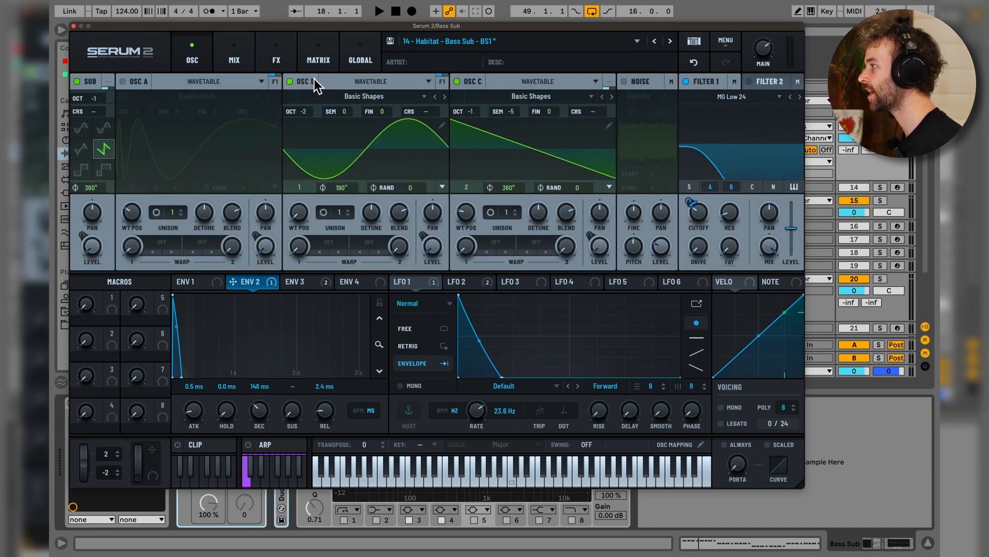
{"action": "left_click", "coordinate": [290, 81]}
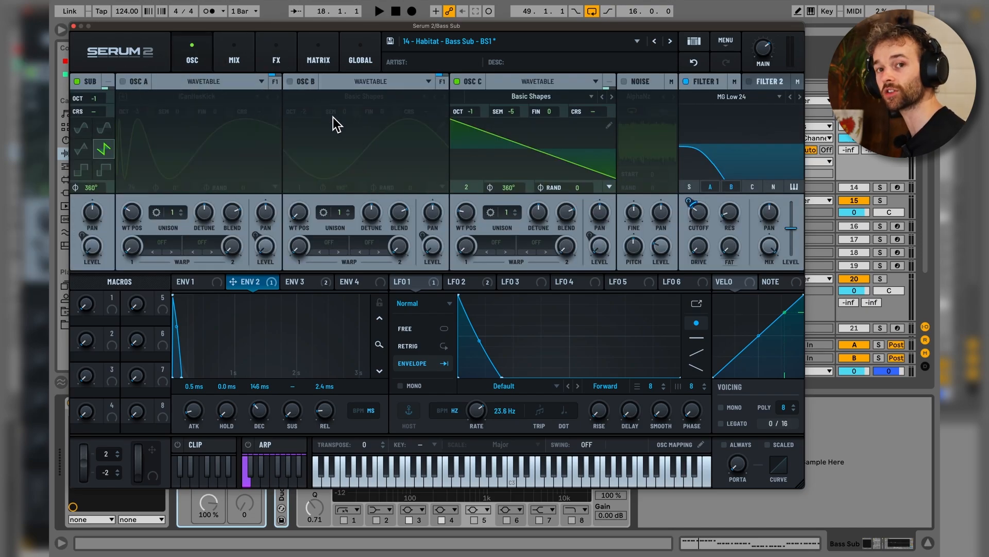
{"action": "key", "text": "space"}
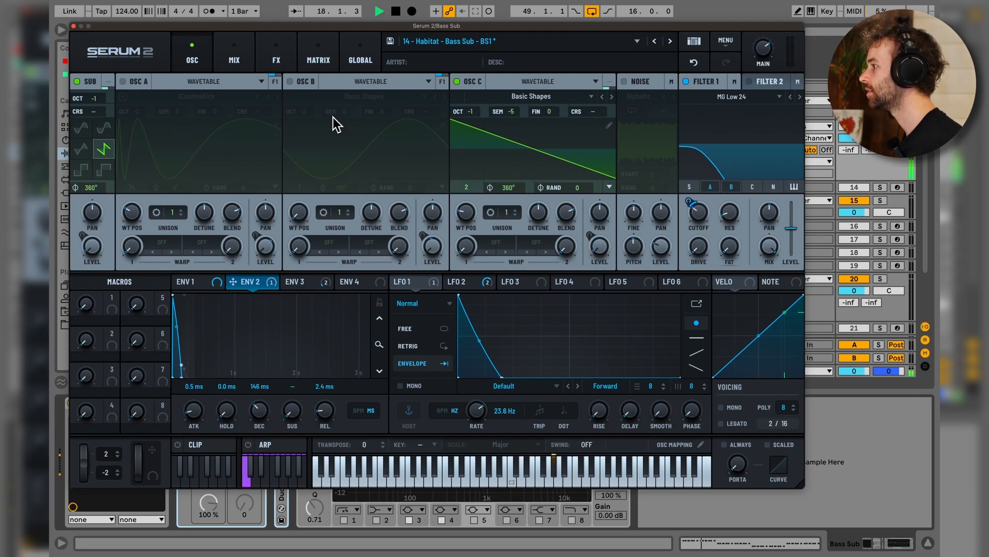
{"action": "key", "text": "space"}
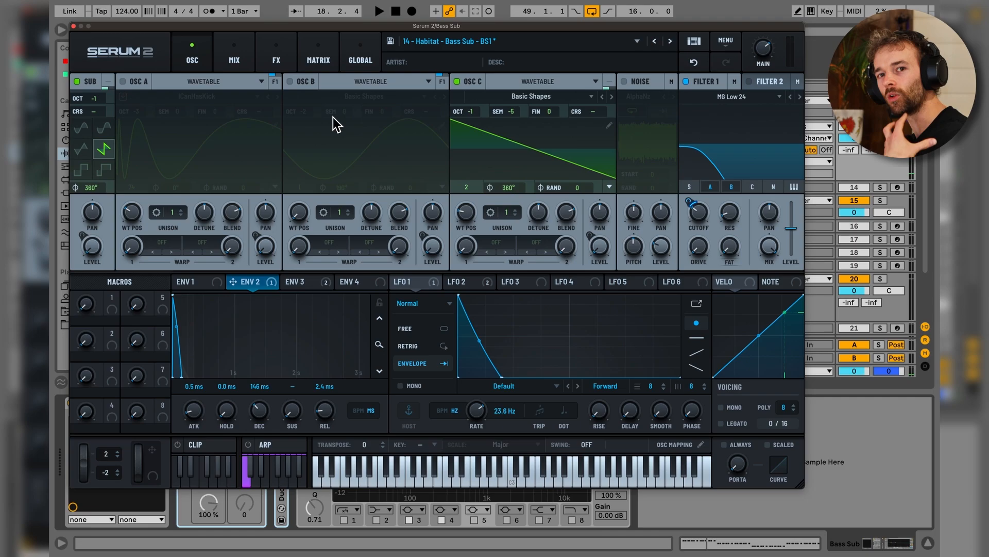
{"action": "left_click", "coordinate": [140, 84]}
{"action": "left_click", "coordinate": [290, 82]}
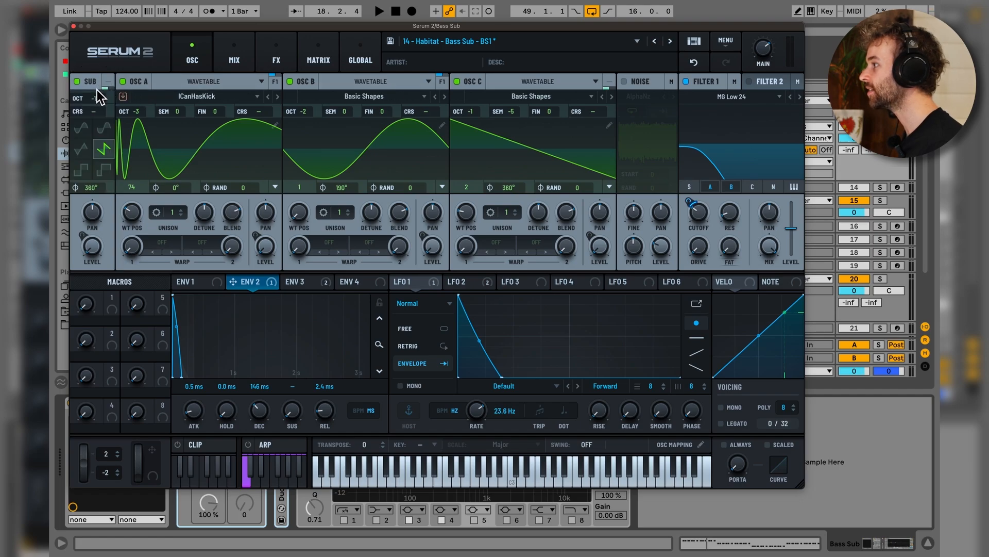
Step: Examine Envelope 3's modulation of the Sub and Oscillator C levels, and LFO 2's modulation of the Oscillator A and B levels
{"action": "left_click", "coordinate": [318, 283]}
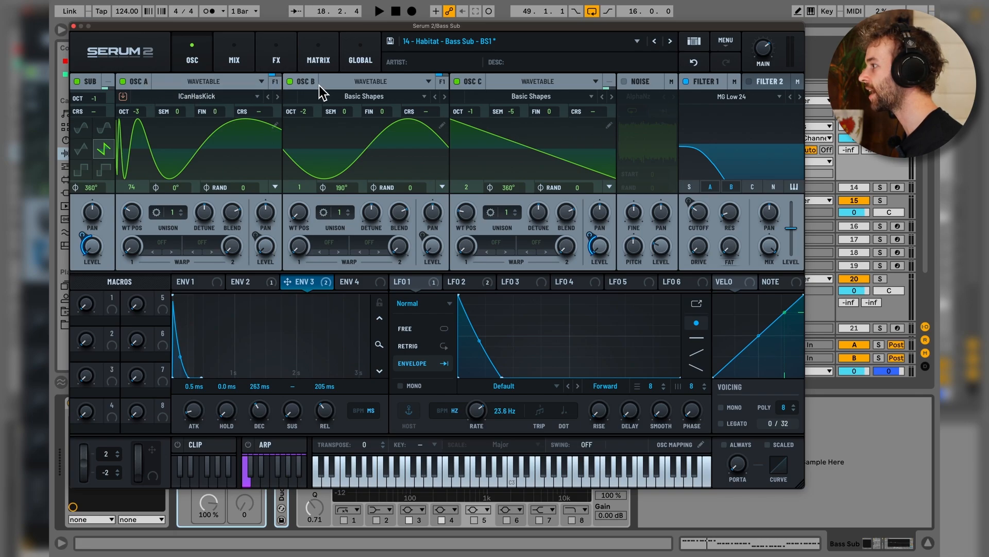
{"action": "left_click", "coordinate": [474, 286]}
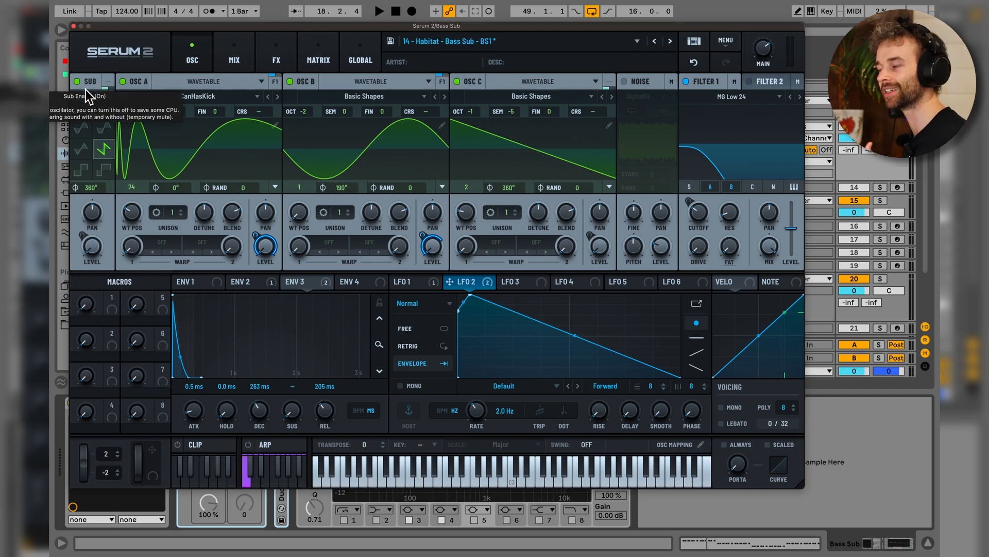
Step: Audition the Bass Sub patch with all oscillators on and examine LFO 1's routing to the global Main Tuning in the matrix
{"action": "key", "text": "space"}
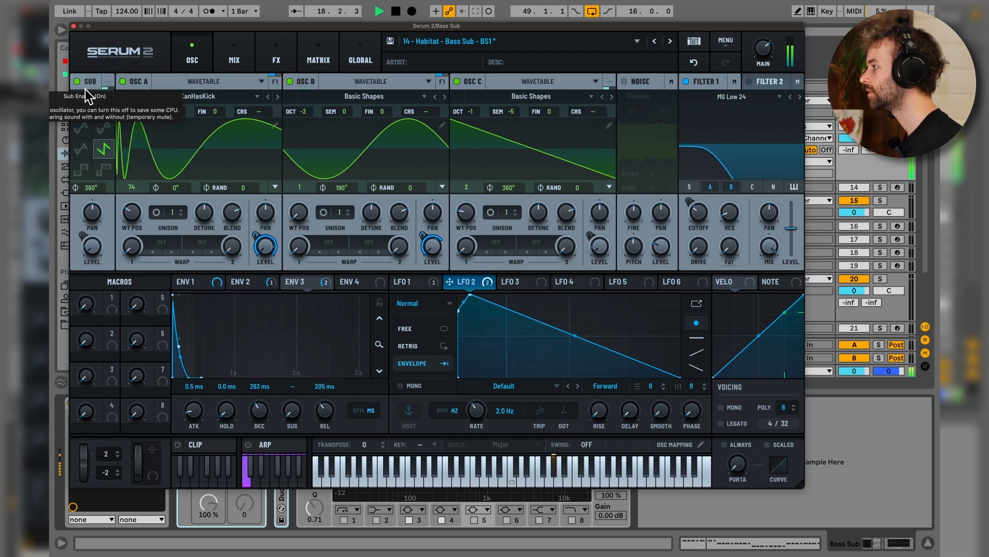
{"action": "key", "text": "space"}
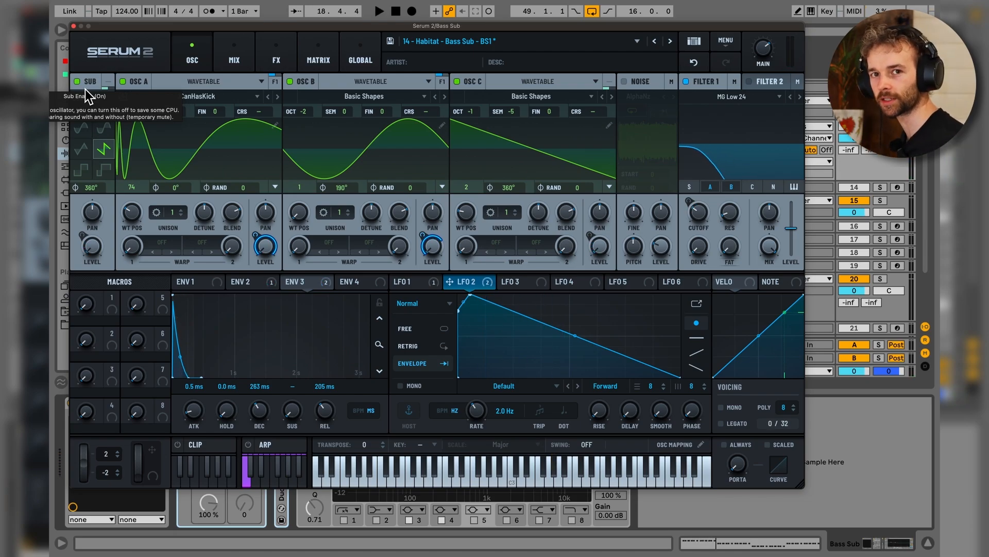
{"action": "left_click", "coordinate": [422, 287]}
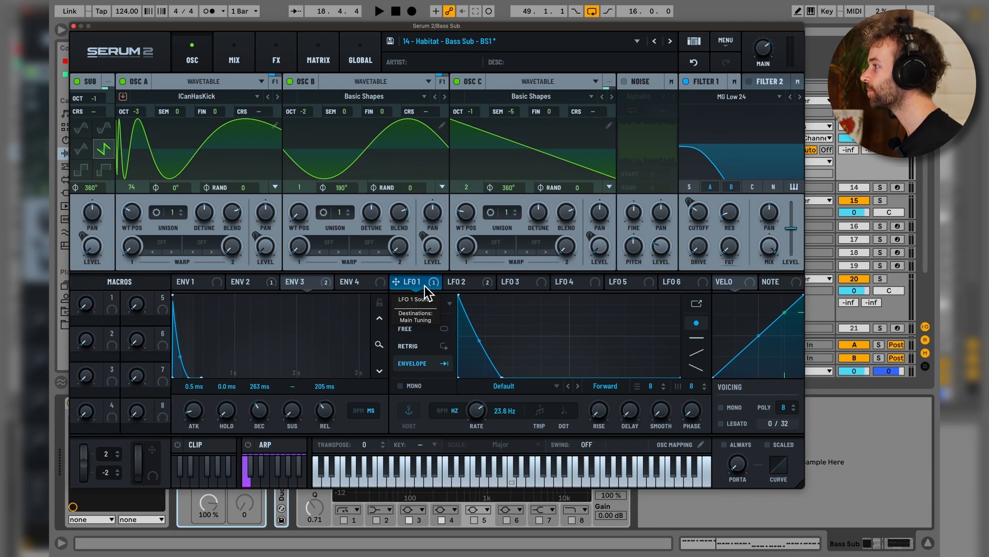
{"action": "left_click", "coordinate": [326, 59]}
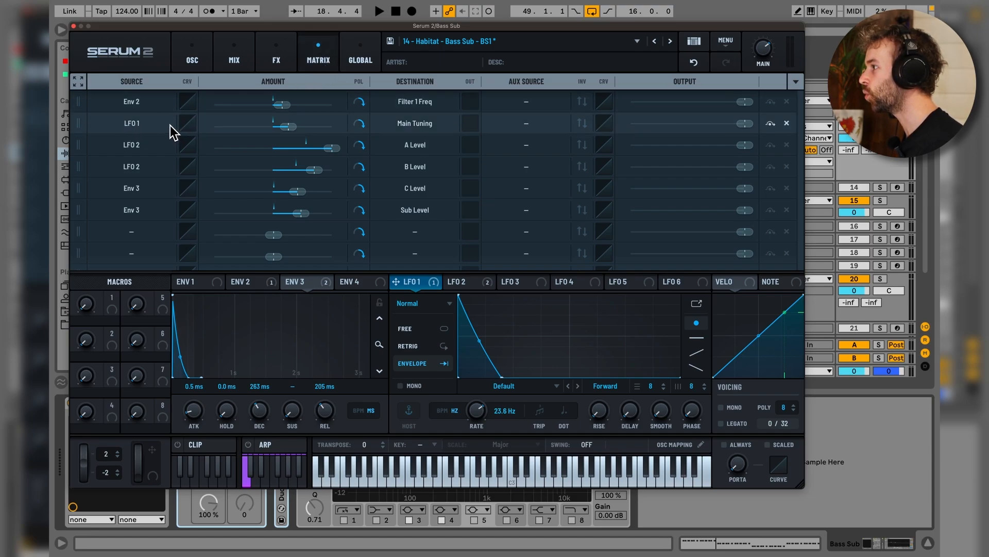
{"action": "left_click", "coordinate": [431, 126]}
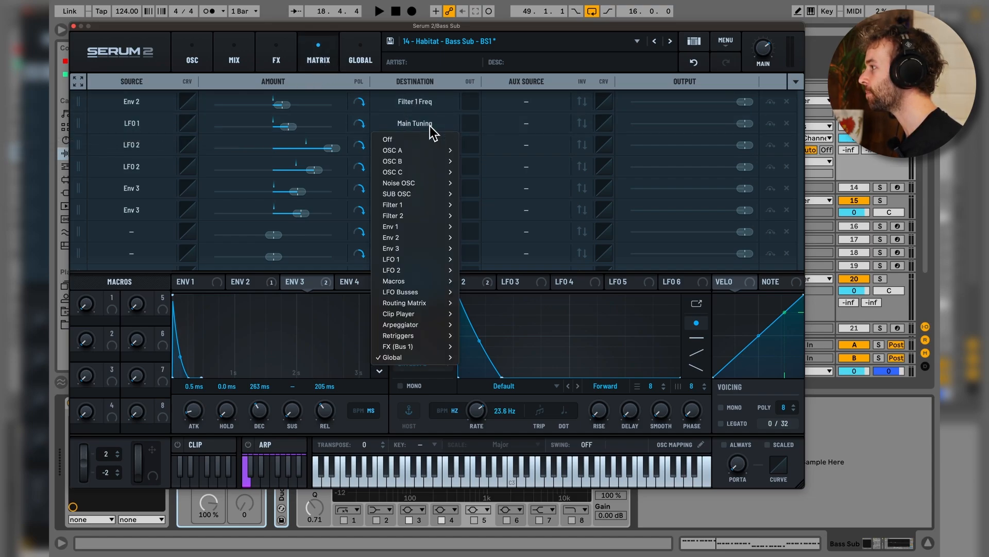
{"action": "mouse_move", "coordinate": [432, 359]}
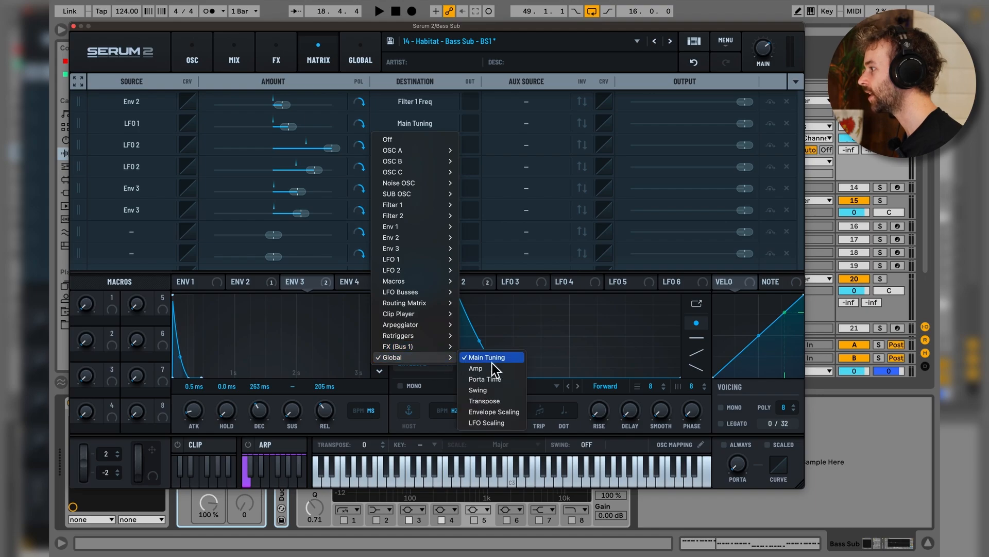
{"action": "left_click", "coordinate": [440, 30]}
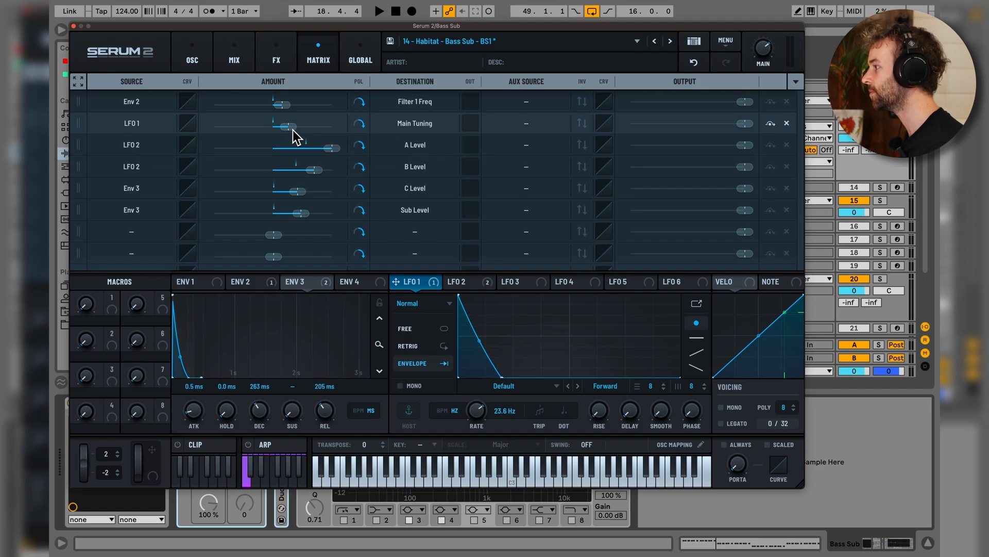
Step: Play the Bass Sub while watching the matrix modulation, and close the Serum 2 window
{"action": "key", "text": "space"}
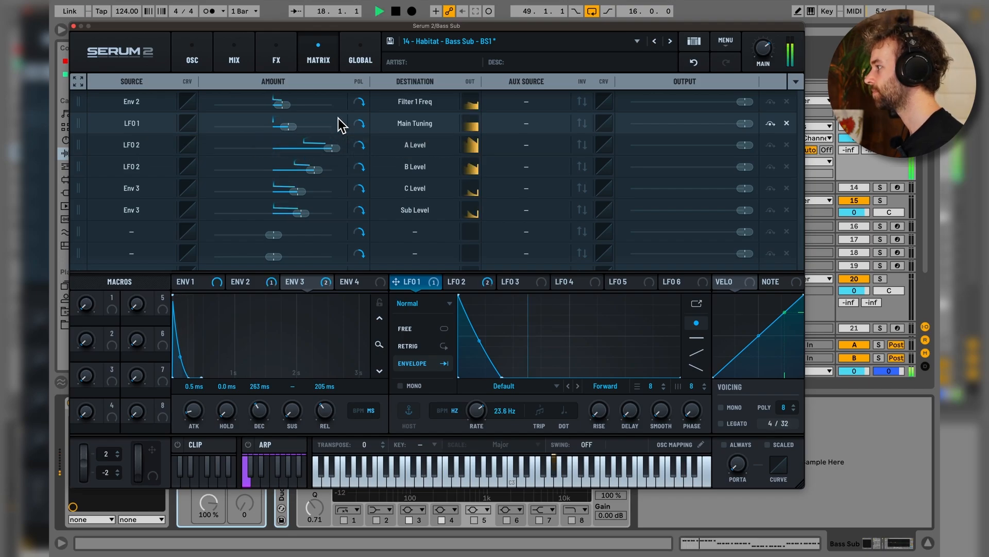
{"action": "key", "text": "space"}
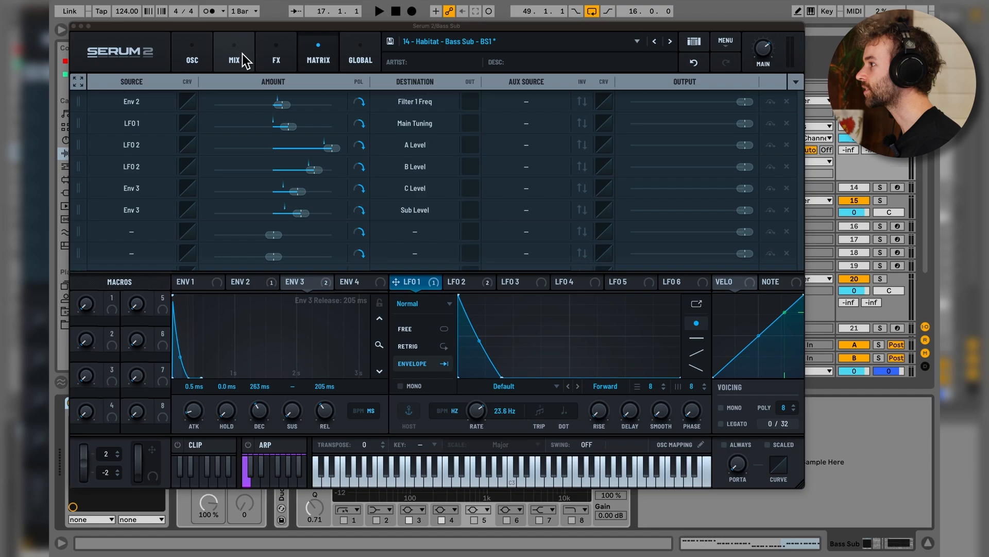
{"action": "left_click", "coordinate": [74, 26]}
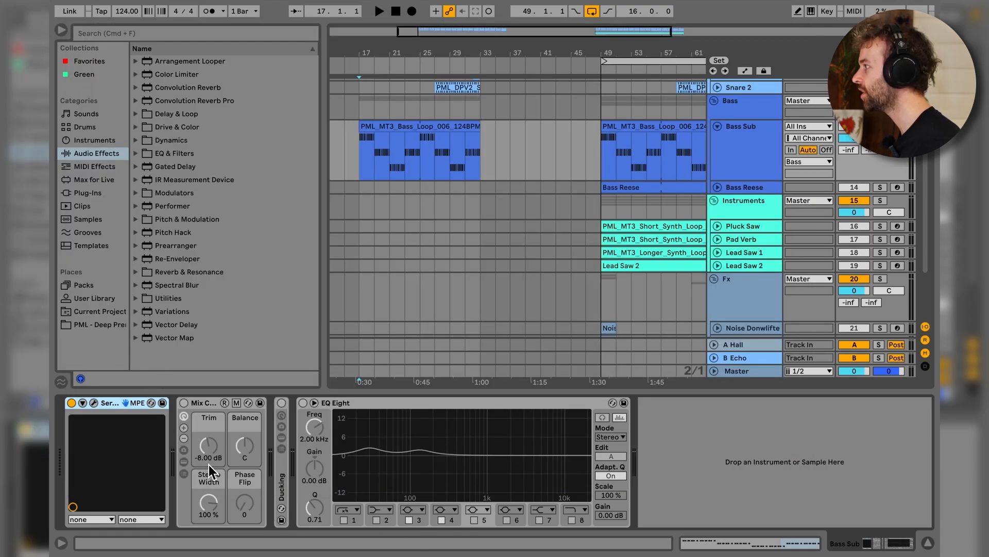
Step: Examine the Saturator on the Bass group and switch it off
{"action": "left_click", "coordinate": [760, 110]}
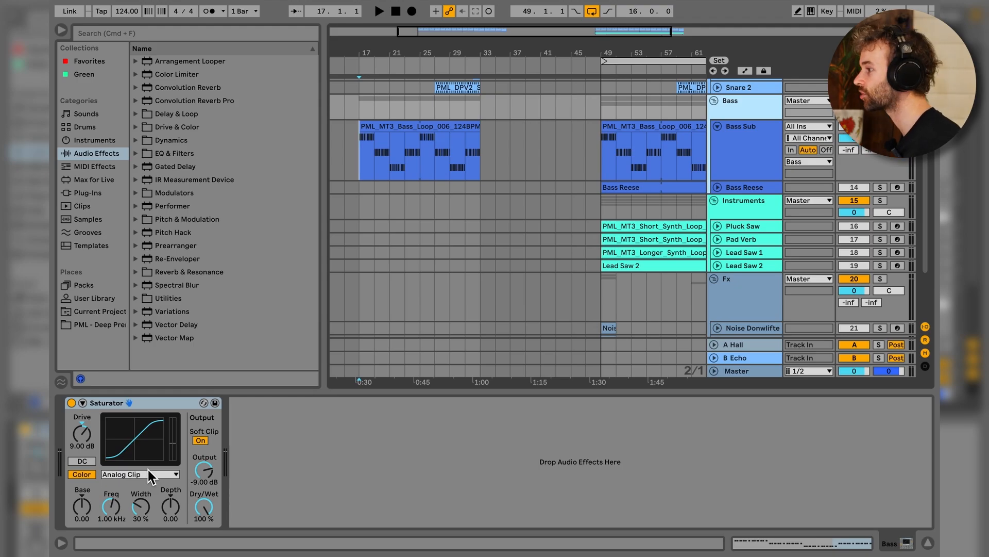
{"action": "left_click", "coordinate": [73, 405]}
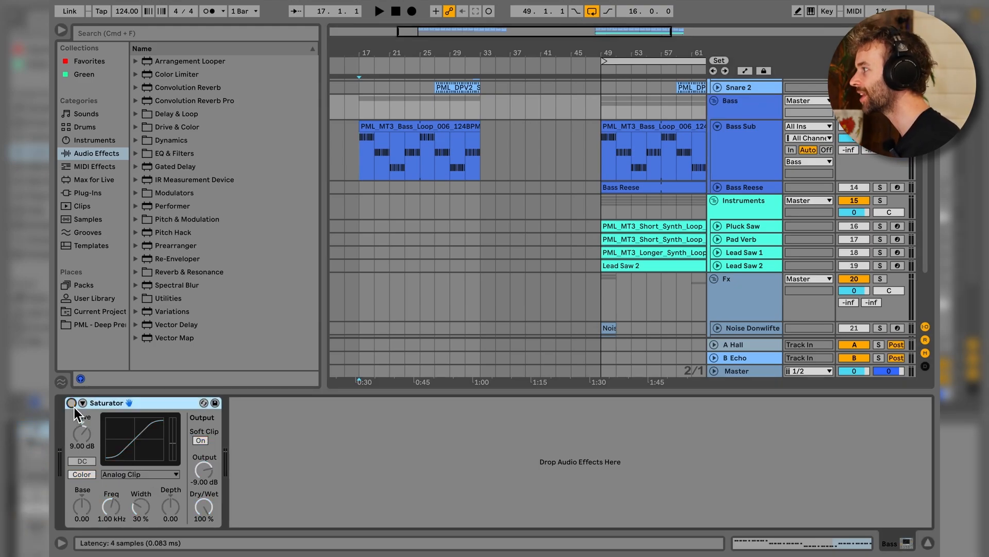
Step: Turn on the trim and balance device and EQ Eight in the Bass Sub's effect chain
{"action": "left_click", "coordinate": [762, 146]}
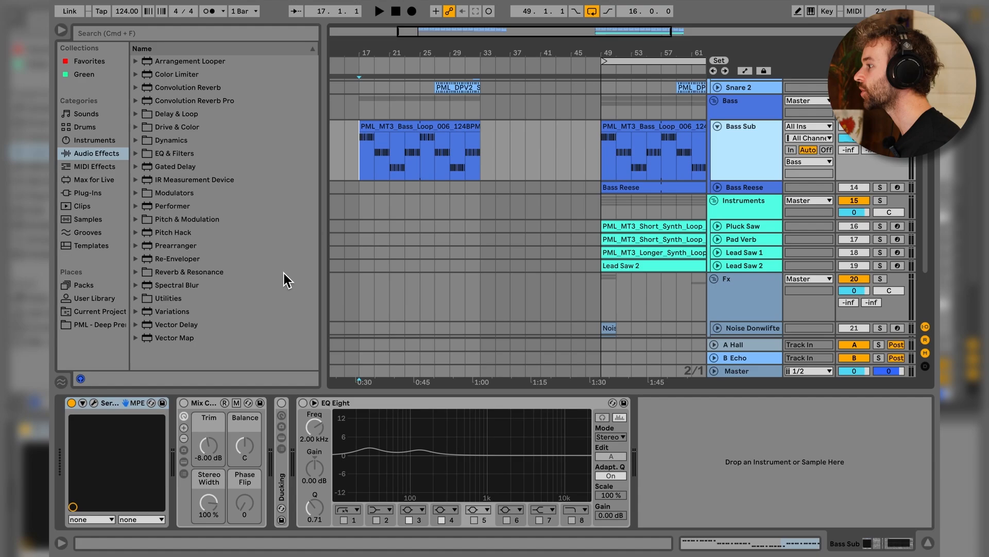
{"action": "left_click", "coordinate": [184, 403]}
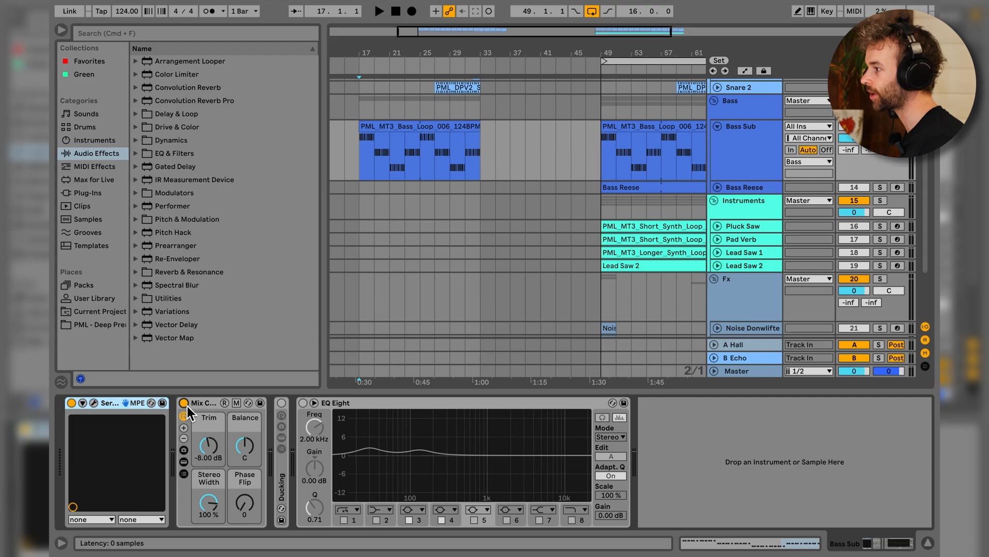
{"action": "left_click", "coordinate": [187, 406]}
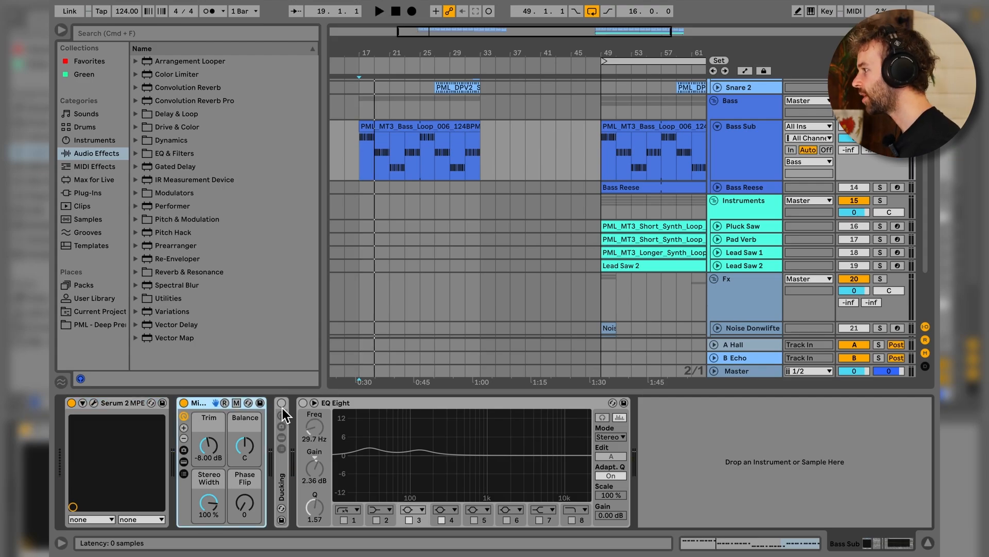
{"action": "left_click", "coordinate": [306, 403]}
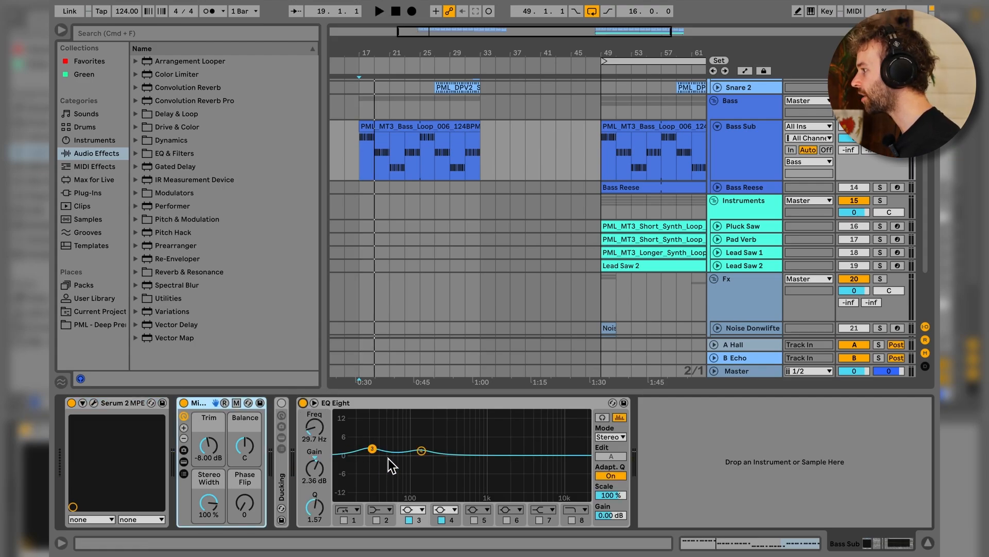
Step: Examine bands 3 and 4 of the Bass Sub's EQ Eight and audition the equalized bass
{"action": "left_click", "coordinate": [373, 449]}
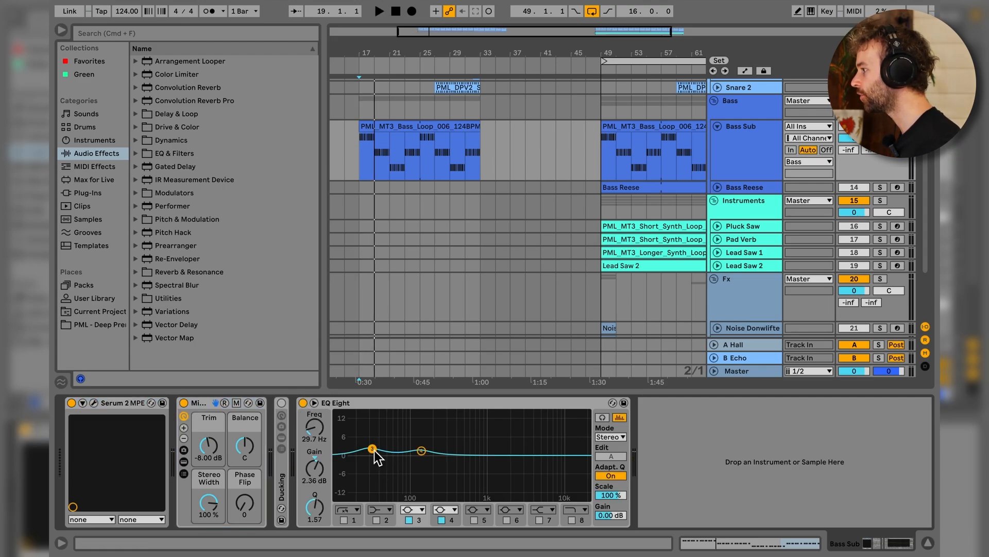
{"action": "left_click", "coordinate": [422, 451]}
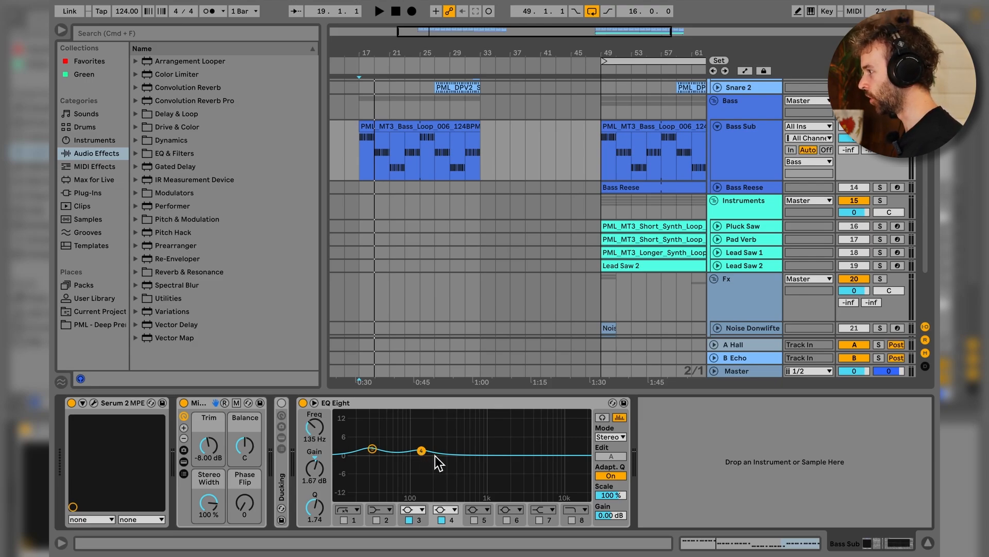
{"action": "key", "text": "space"}
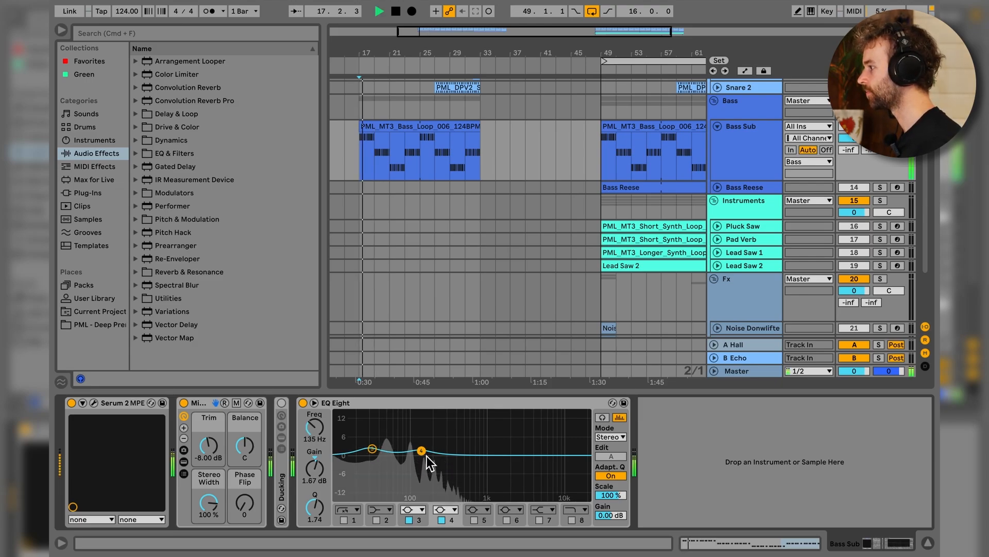
{"action": "key", "text": "space"}
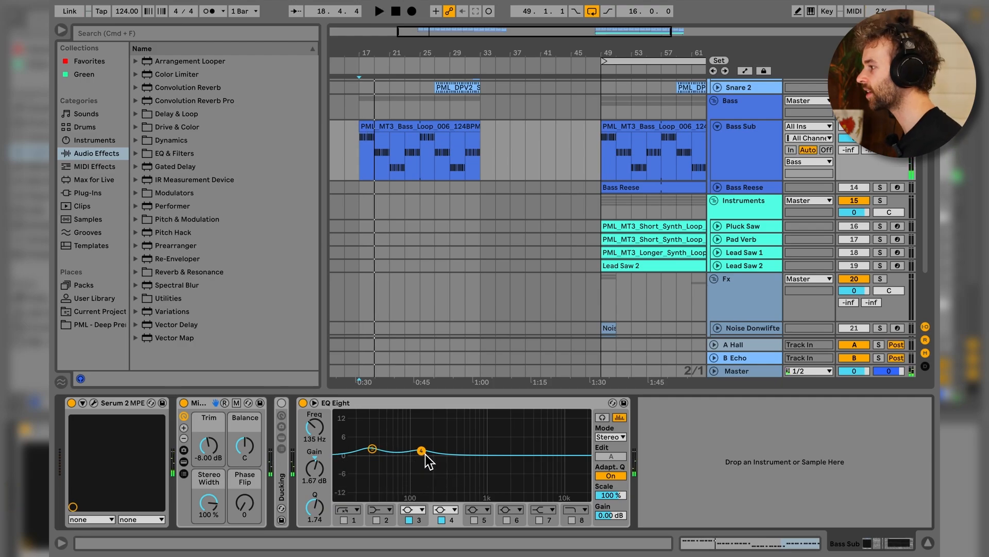
Step: Unfold the Bass Sub's Ducking rack with its Shaper and Utility, turn the rack on, and audition the ducked bass
{"action": "left_click", "coordinate": [287, 465]}
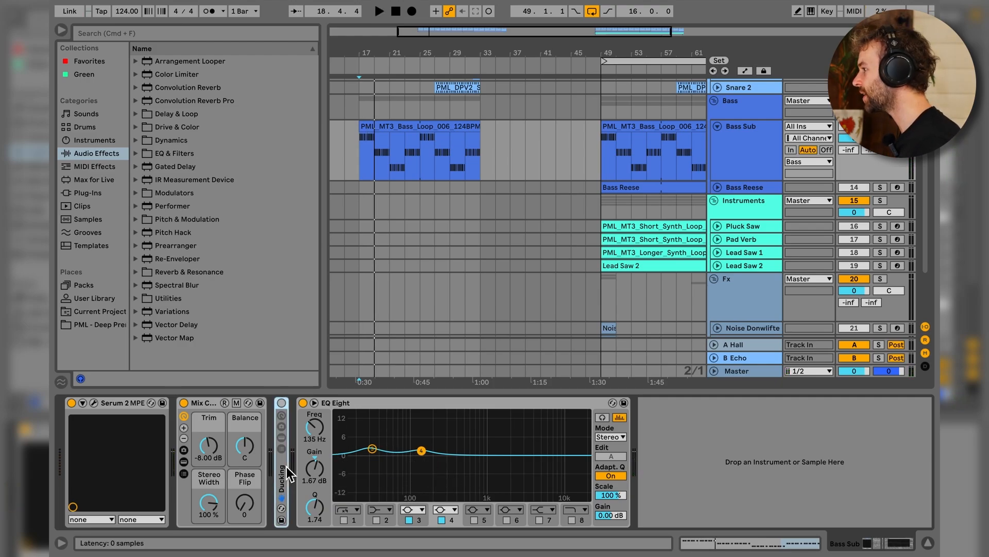
{"action": "double_click", "coordinate": [285, 466]}
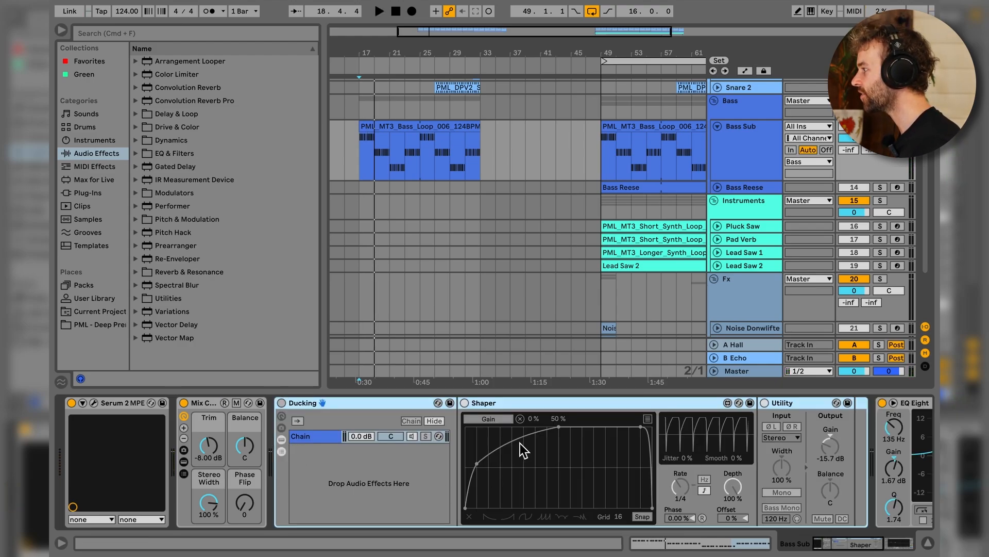
{"action": "left_click", "coordinate": [282, 403]}
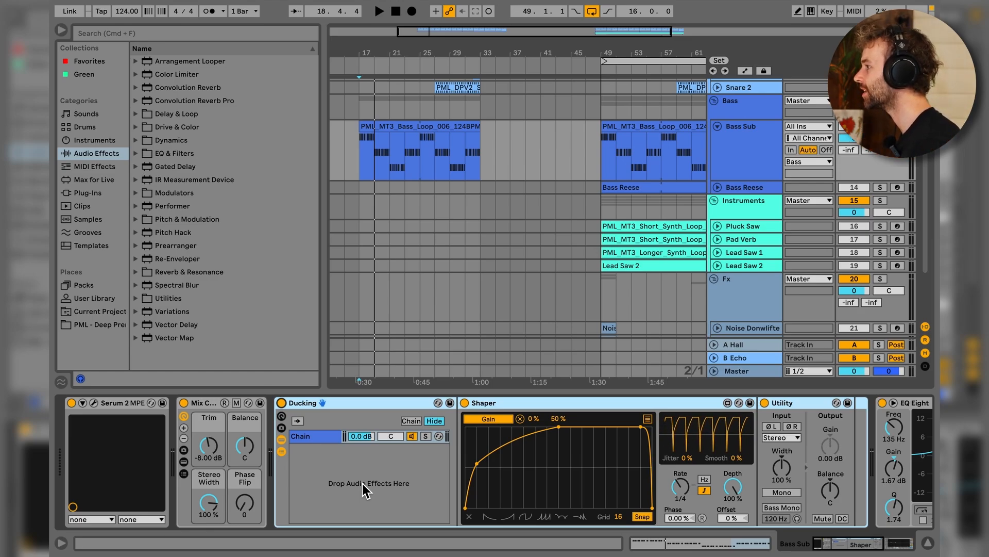
{"action": "key", "text": "space"}
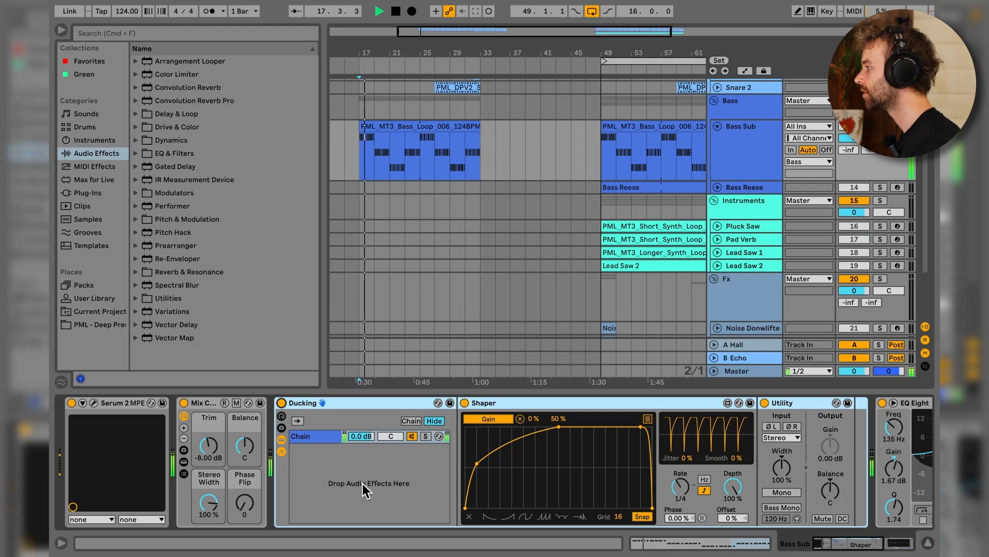
{"action": "key", "text": "space"}
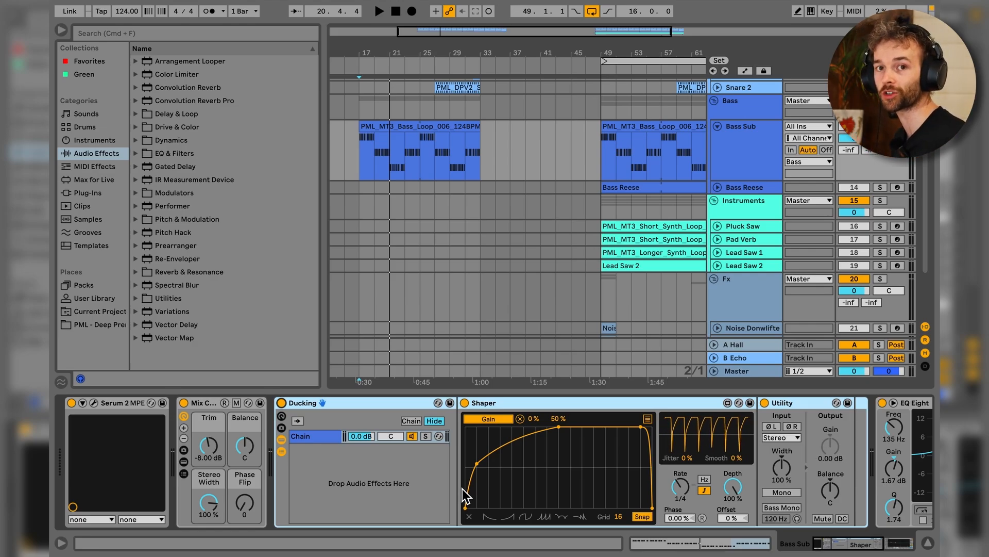
Step: Copy the 16-bar Bass Reese clip from bar 49 to bar 17 on its track
{"action": "left_click", "coordinate": [752, 187]}
{"action": "scroll", "coordinate": [668, 193], "scroll_direction": "down", "scroll_amount": 3}
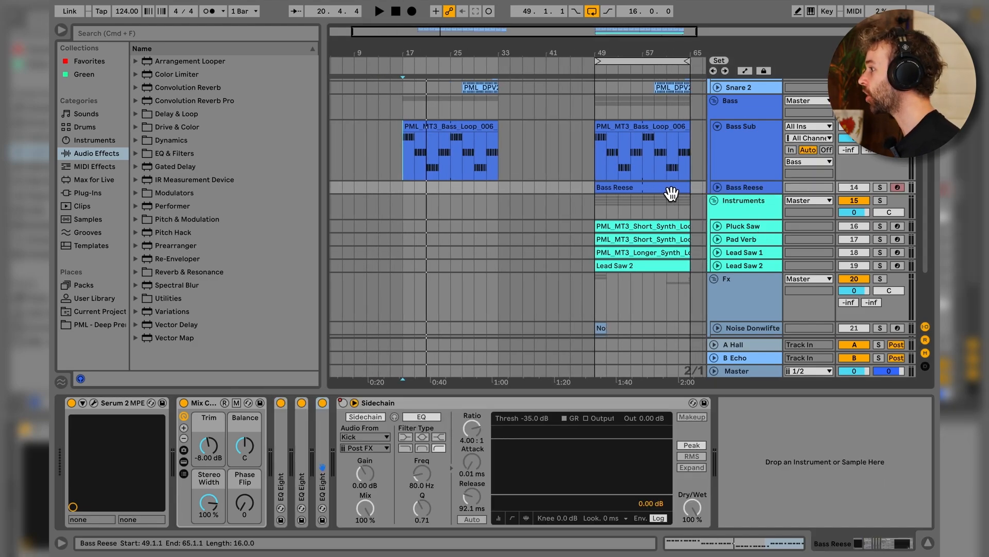
{"action": "left_click_drag", "start_coordinate": [671, 194], "coordinate": [479, 186]}
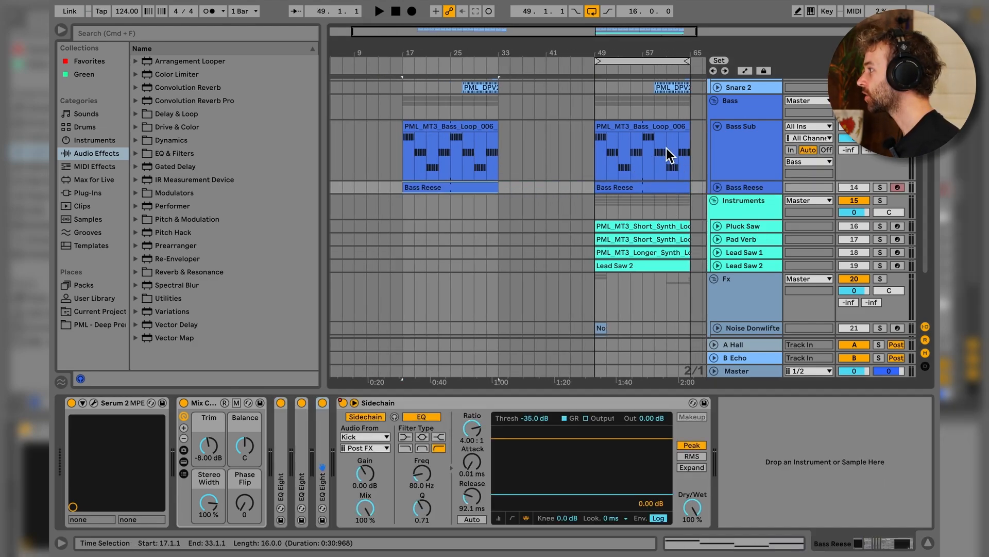
Step: Collapse the Bass Sub track, expand the Bass Reese track, and audition the copied Bass Reese part
{"action": "left_click", "coordinate": [717, 127]}
{"action": "left_click", "coordinate": [718, 139]}
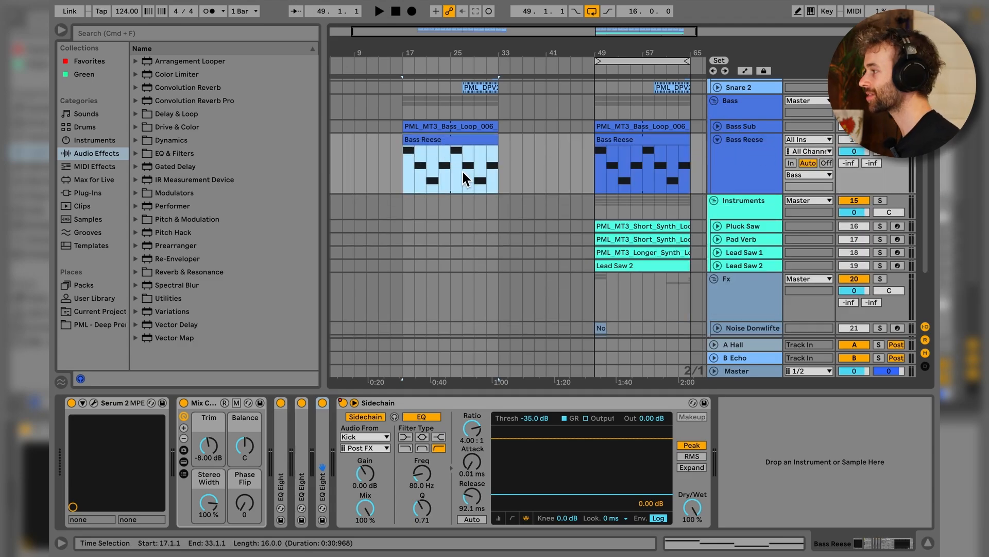
{"action": "key", "text": "space"}
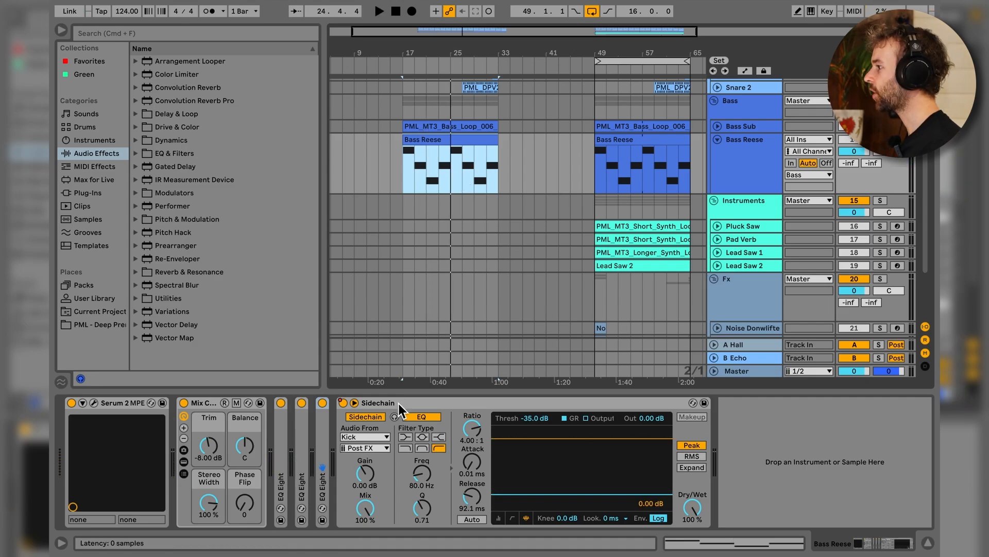
Step: Try to switch off all Bass Reese effects from Sidechain back to the trim and balance device
{"action": "left_click", "coordinate": [398, 403]}
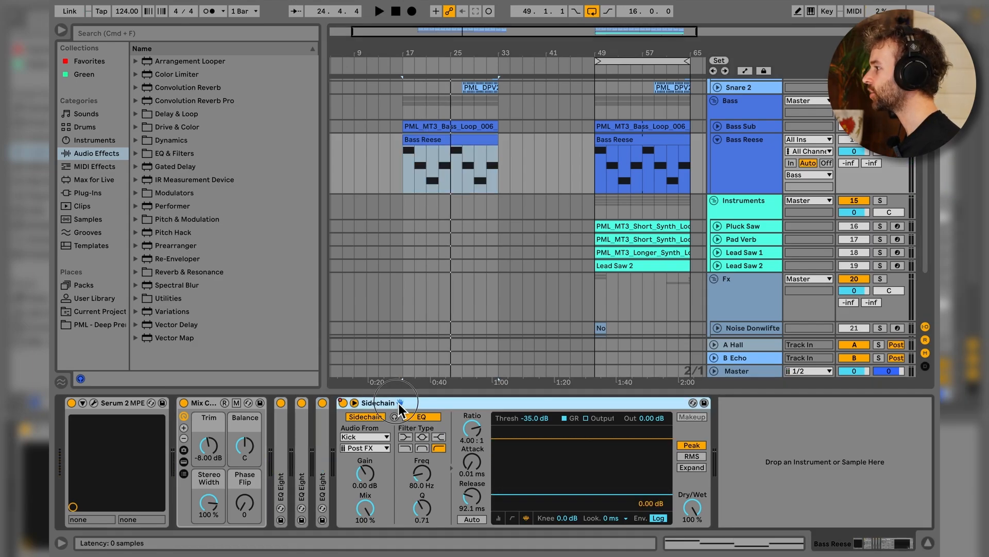
{"action": "left_click", "coordinate": [204, 405]}
{"action": "key", "text": "0"}
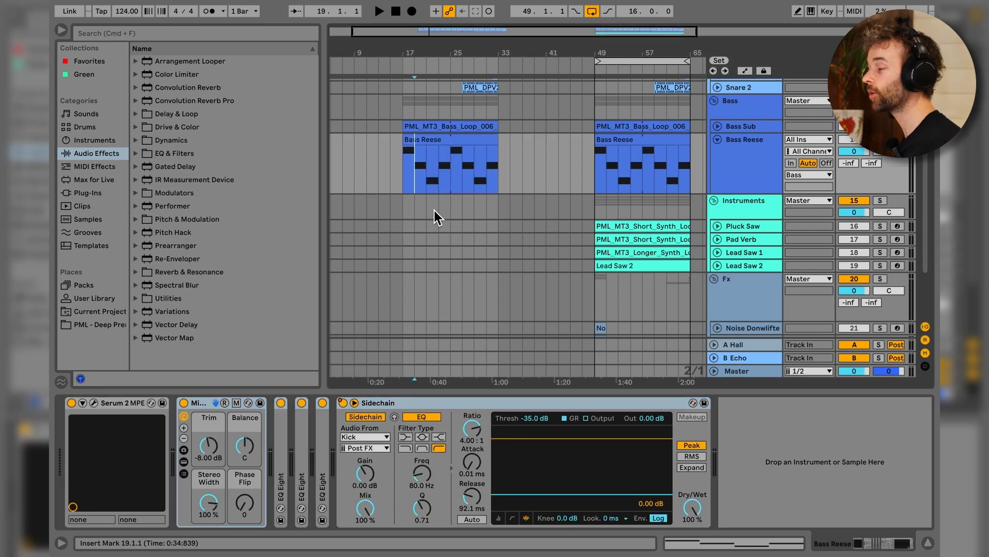
Step: Examine the MIDI notes of the copied Bass Reese clip
{"action": "double_click", "coordinate": [456, 153]}
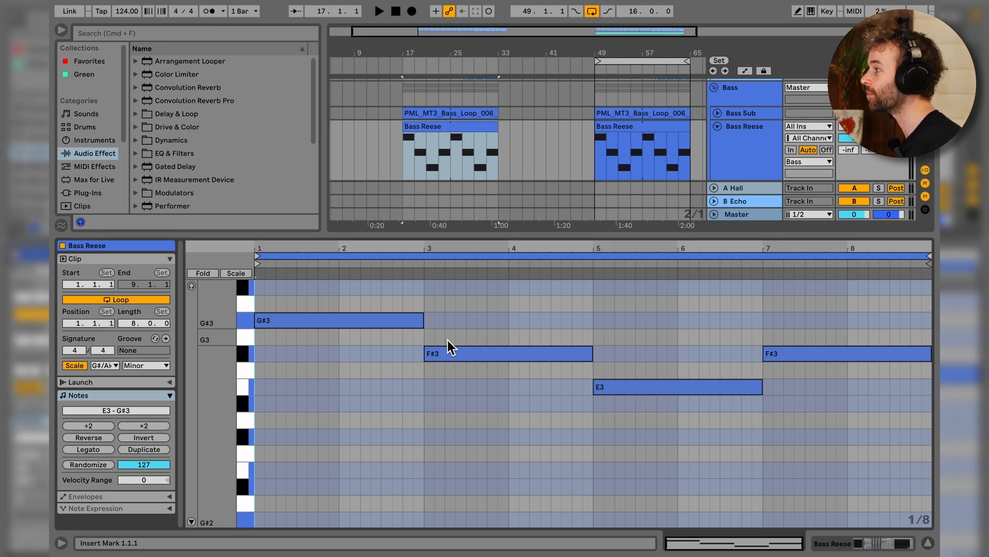
{"action": "left_click", "coordinate": [456, 152]}
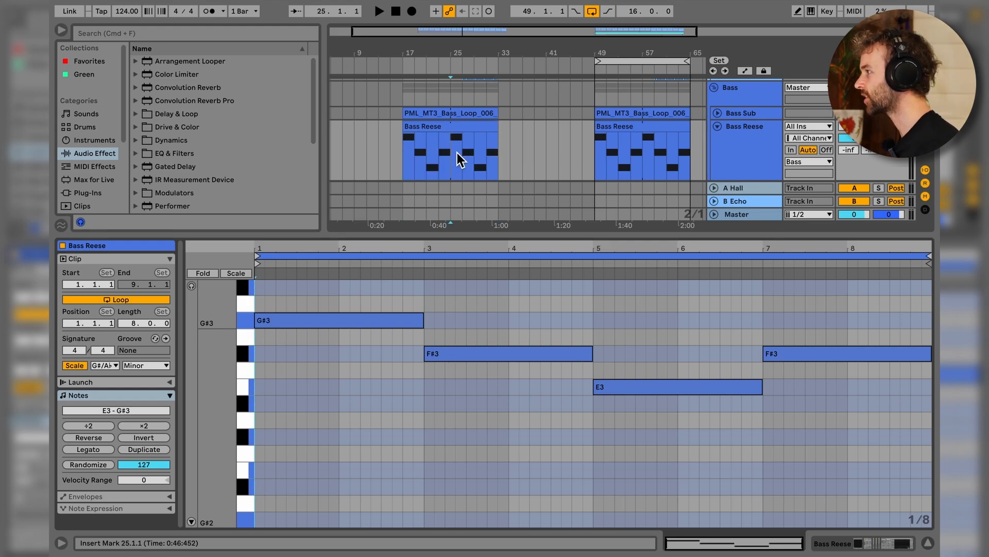
Step: Return to the Bass Reese device chain and turn off every effect after Serum 2, through Sidechain
{"action": "key", "text": "shift+Tab"}
{"action": "left_click", "coordinate": [205, 406]}
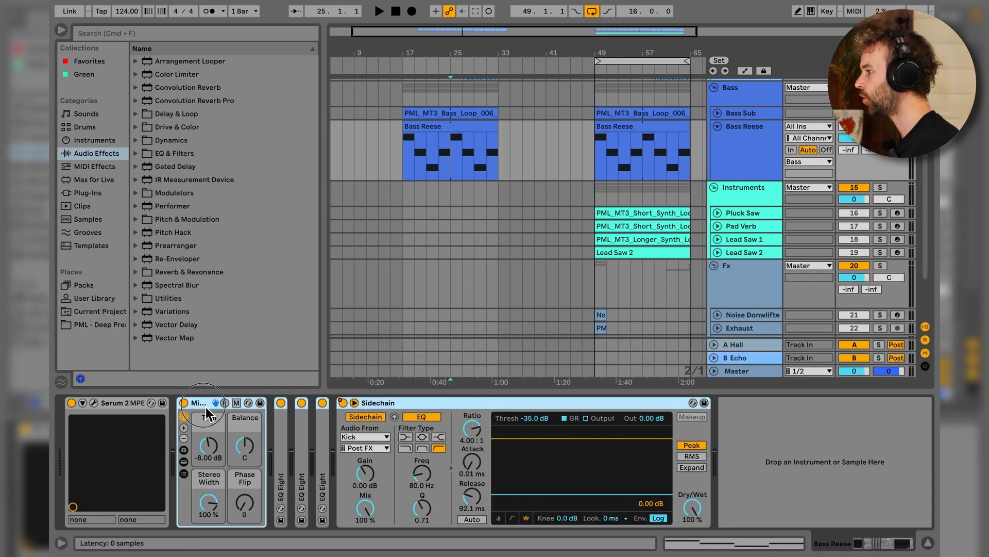
{"action": "key", "text": "0"}
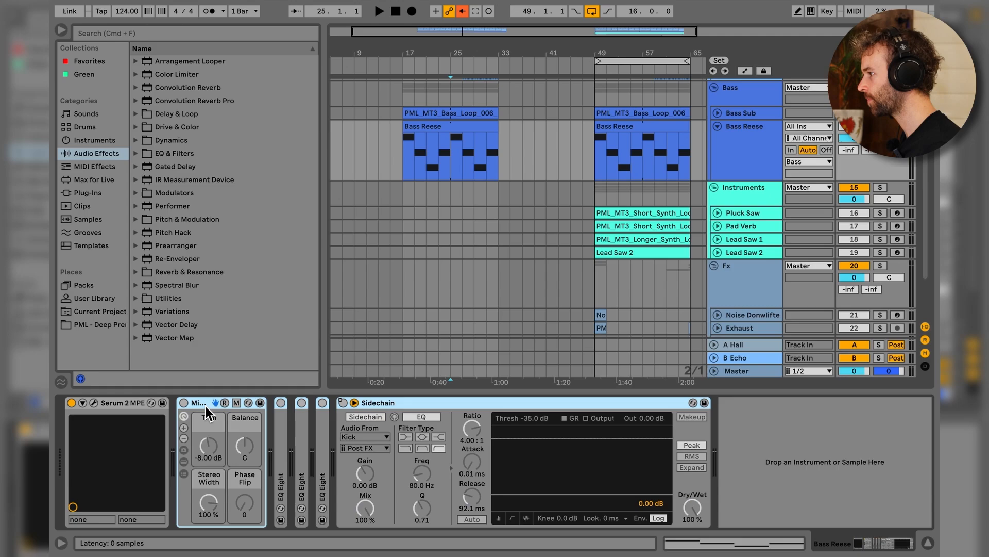
Step: Open the Bass Reese's Serum 2 and compare the patch with Filter 1 switched off and switched back on
{"action": "left_click", "coordinate": [96, 404]}
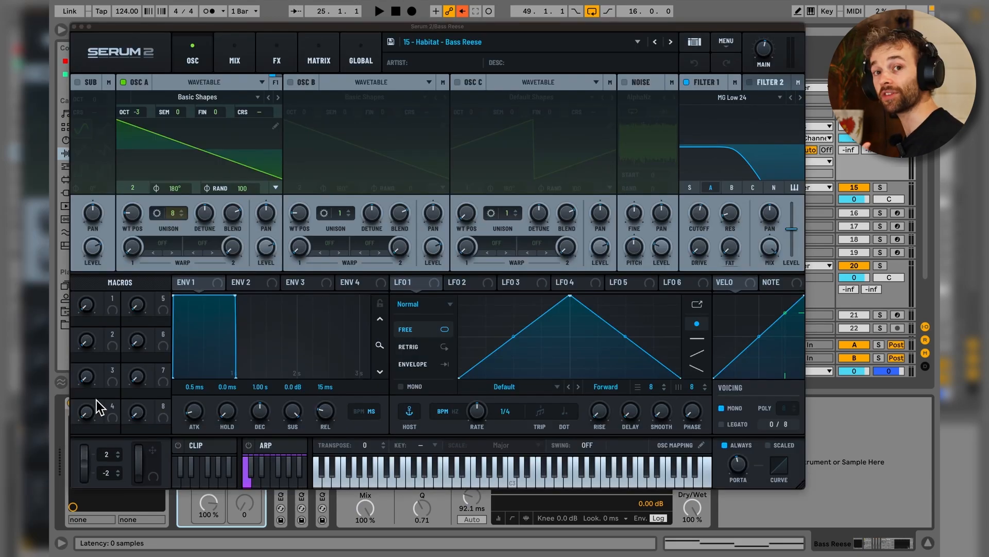
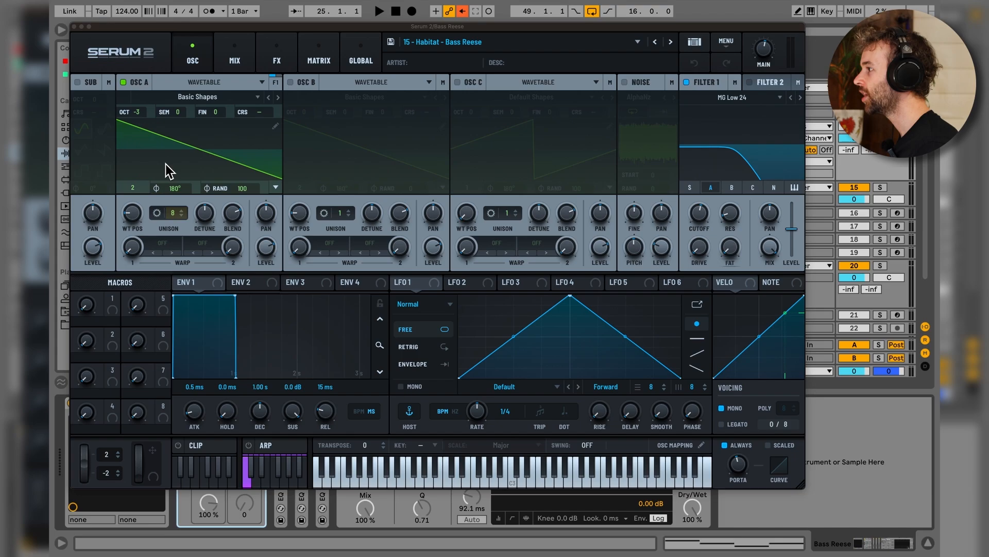
{"action": "left_click", "coordinate": [208, 214]}
{"action": "left_click_drag", "start_coordinate": [209, 214], "coordinate": [209, 223]}
{"action": "left_click", "coordinate": [687, 82]}
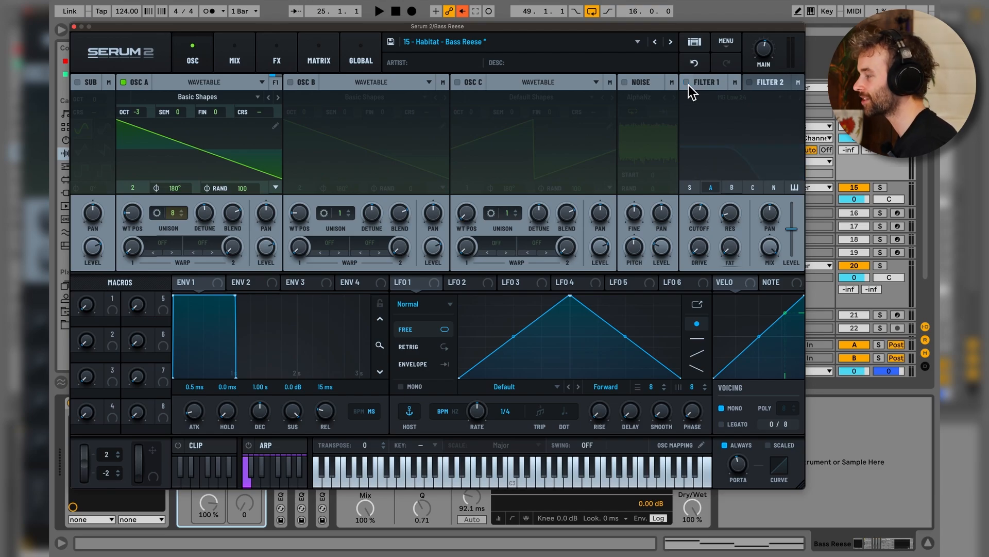
{"action": "key", "text": "space"}
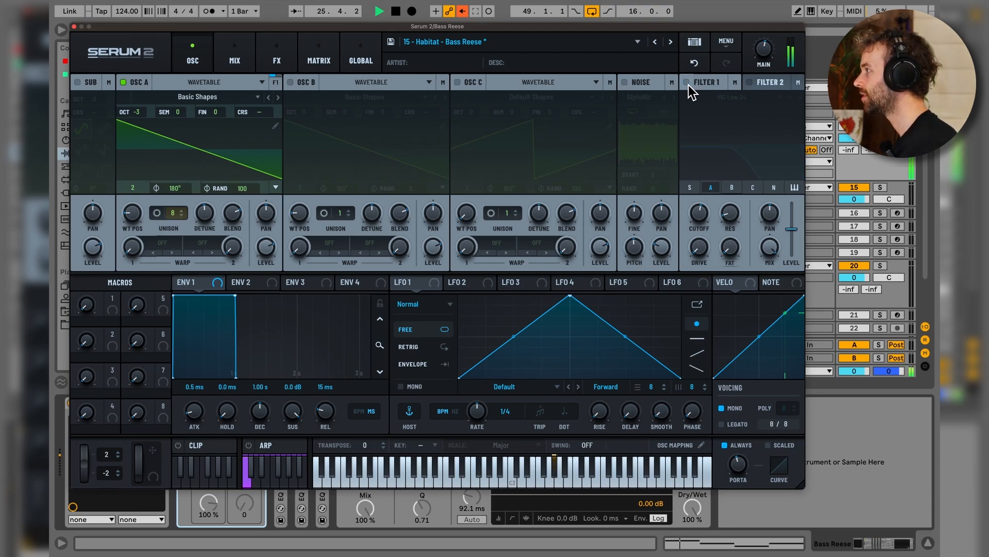
{"action": "key", "text": "space"}
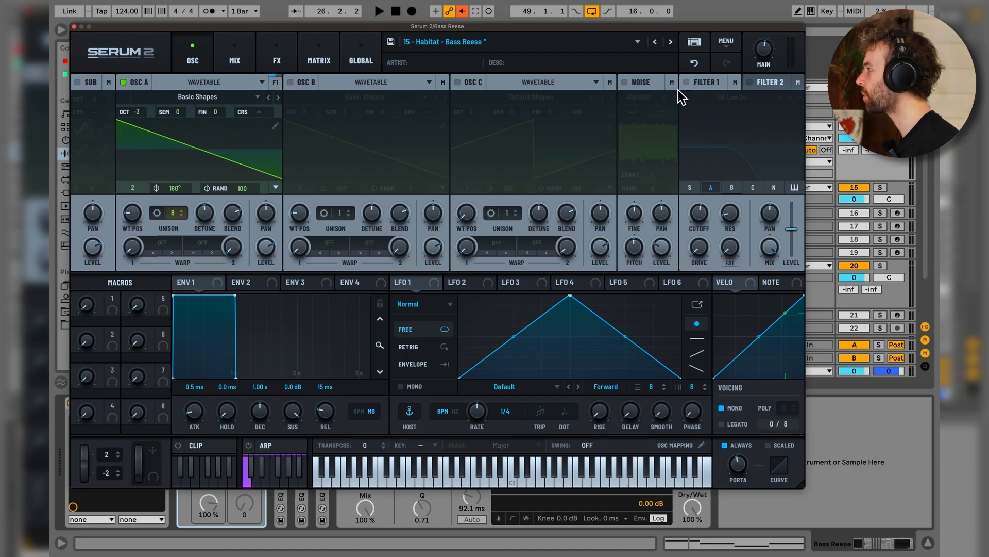
{"action": "left_click", "coordinate": [686, 83]}
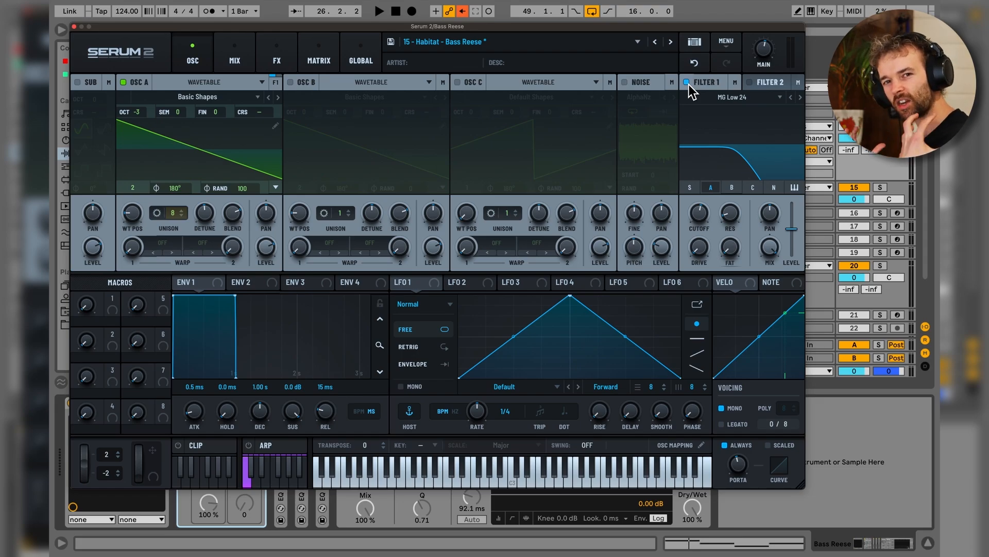
{"action": "key", "text": "space"}
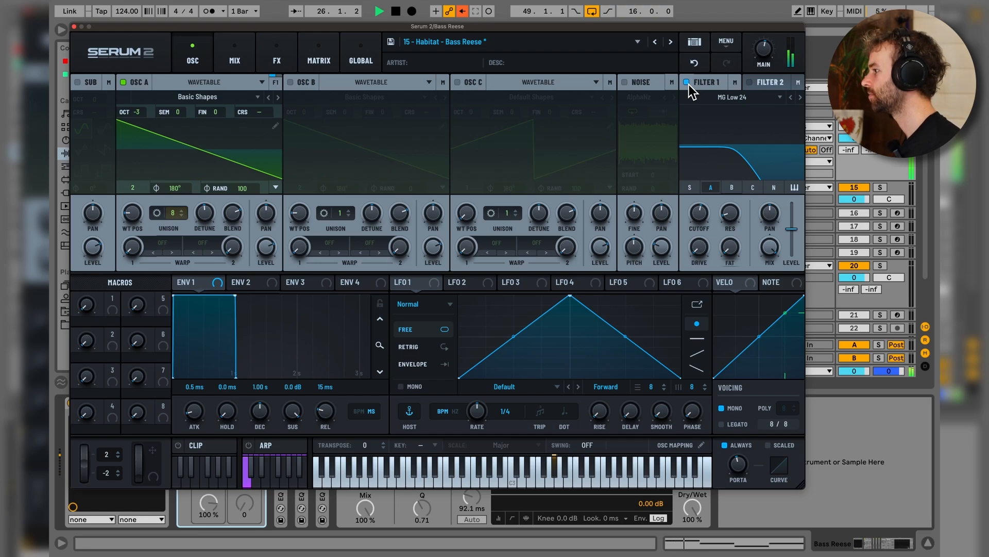
{"action": "key", "text": "space"}
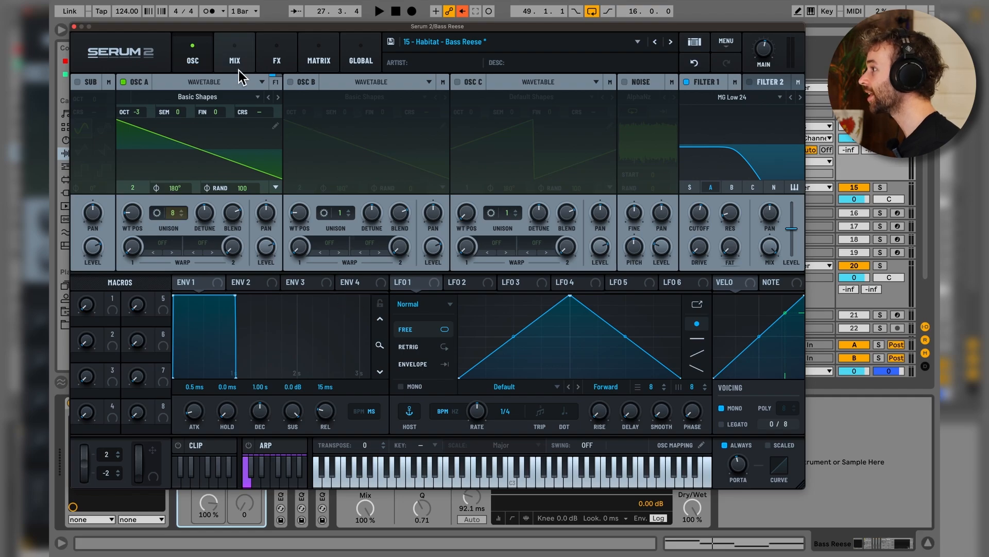
Step: Check the effects page of the Serum 2 patch, return to the oscillators, and close the plug-in window
{"action": "left_click", "coordinate": [274, 55]}
{"action": "left_click", "coordinate": [194, 58]}
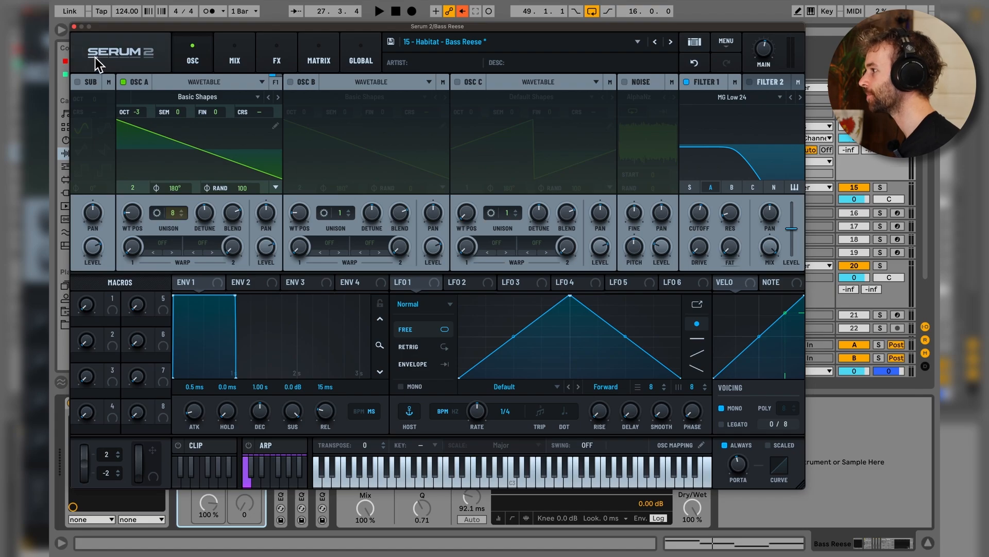
{"action": "left_click", "coordinate": [75, 26]}
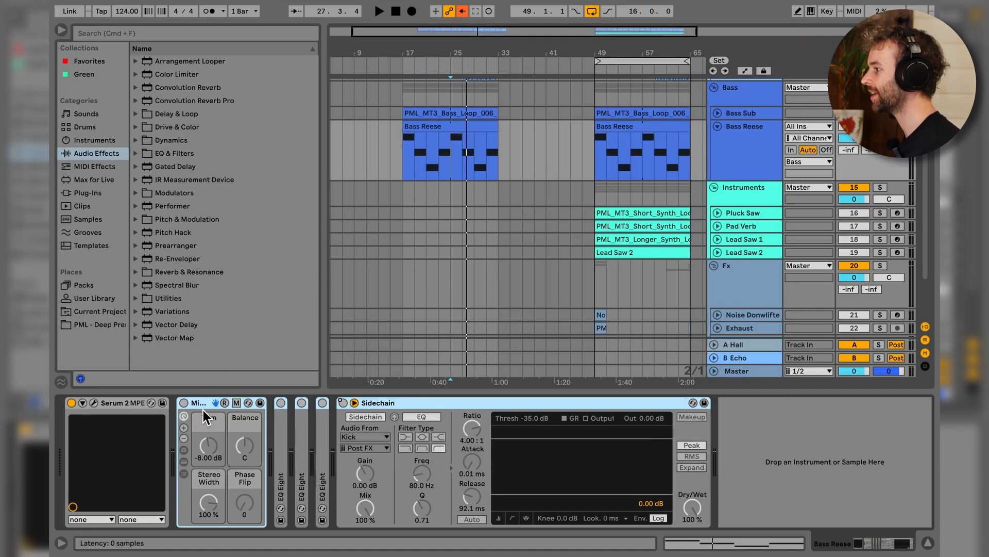
Step: Switch the trim and balance device after Serum 2 back on, keeping its trim at -8.00 dB
{"action": "left_click", "coordinate": [184, 402]}
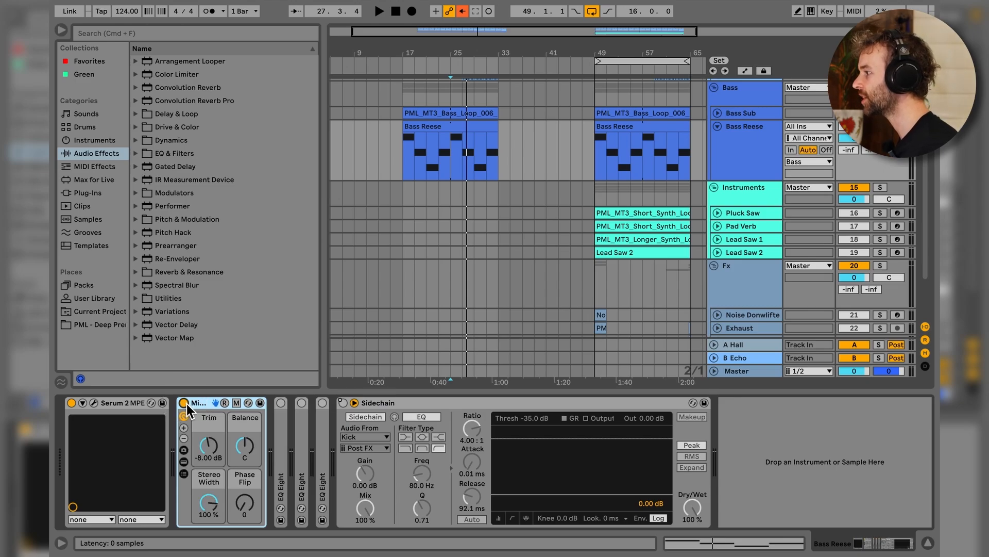
{"action": "left_click", "coordinate": [215, 453]}
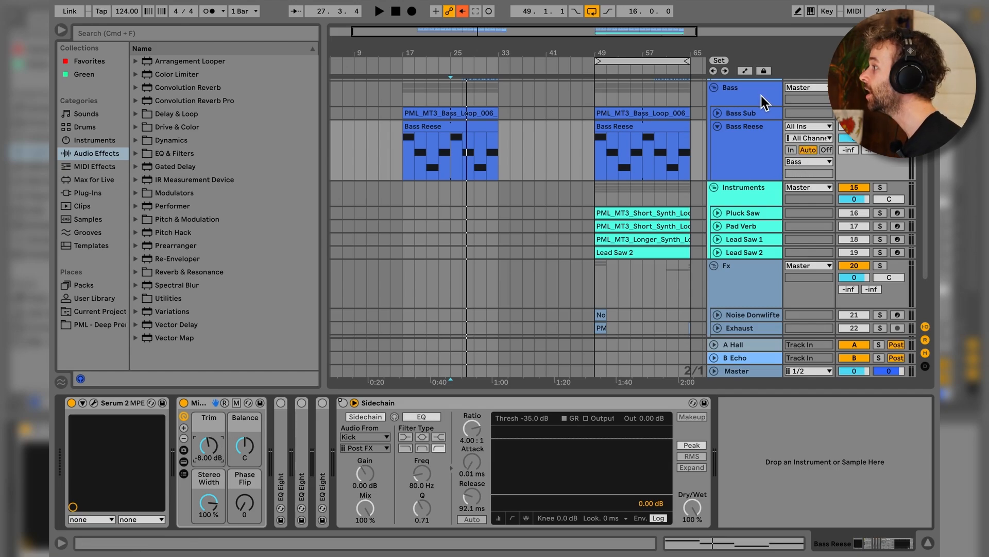
{"action": "left_click", "coordinate": [199, 403]}
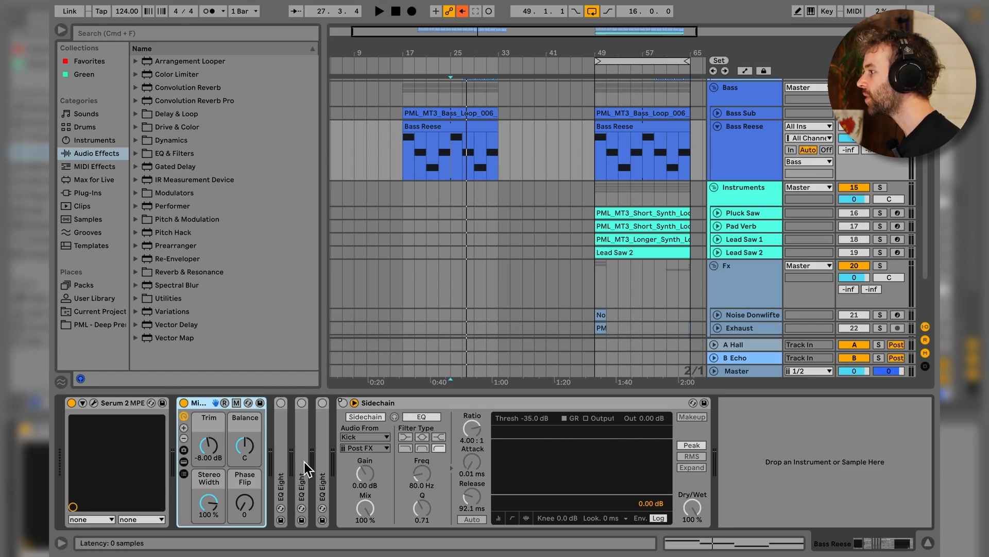
Step: Expand the first EQ Eight, switch it on, compare the bass with and without it, and collapse it
{"action": "double_click", "coordinate": [282, 444]}
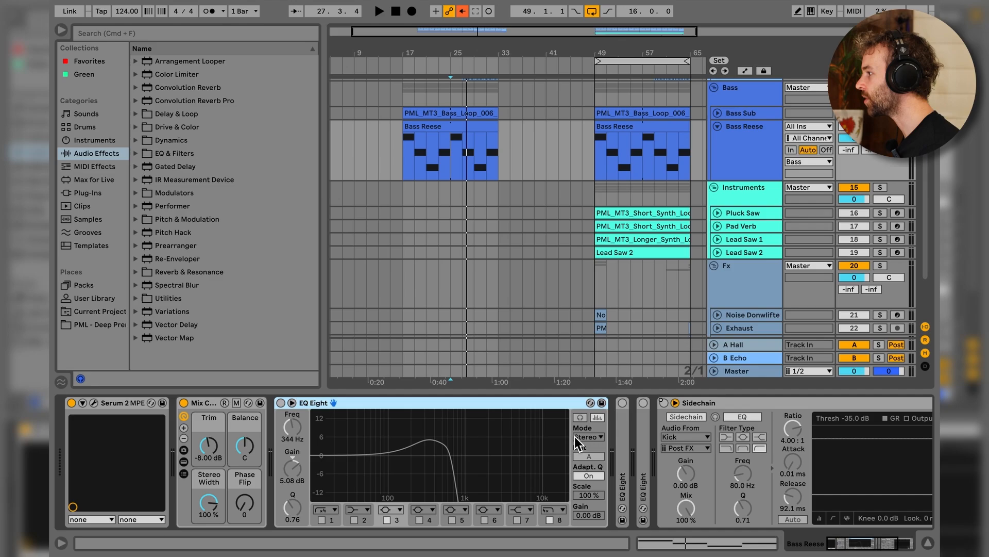
{"action": "left_click", "coordinate": [281, 403]}
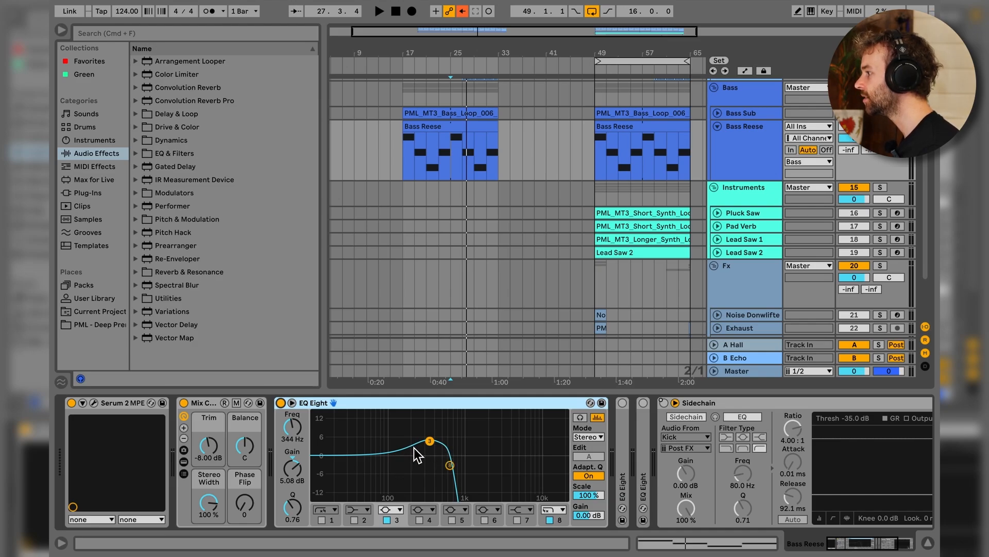
{"action": "key", "text": "space"}
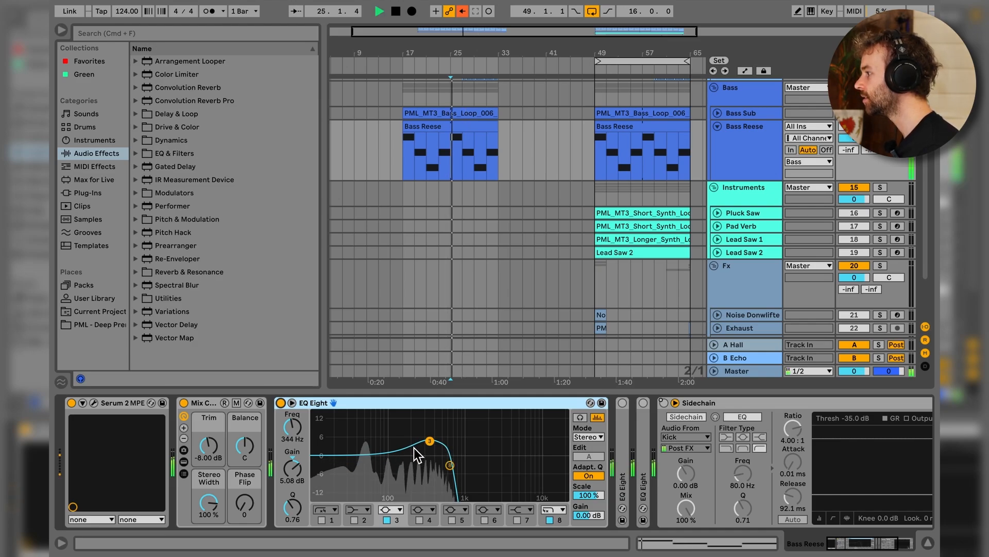
{"action": "left_click", "coordinate": [280, 402]}
{"action": "left_click", "coordinate": [280, 403]}
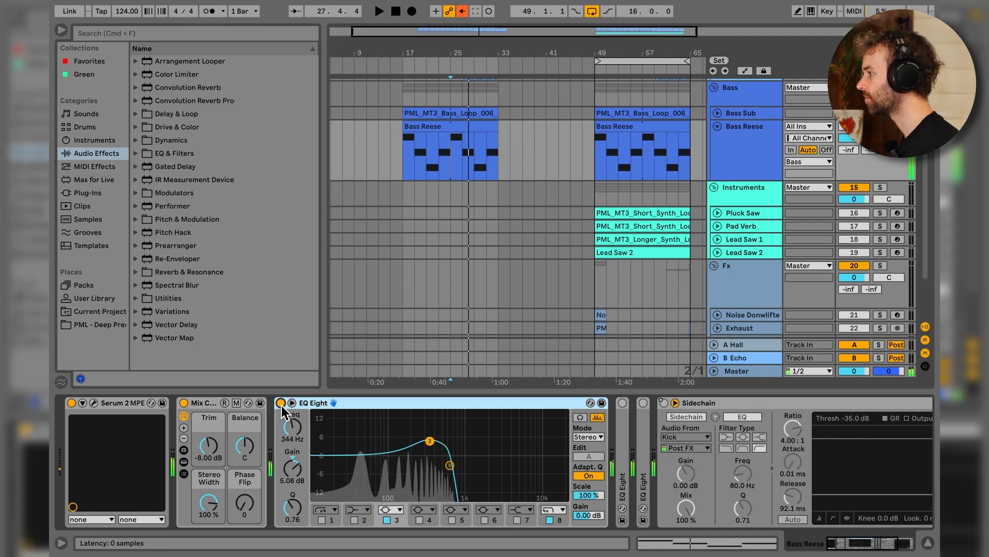
{"action": "double_click", "coordinate": [296, 402]}
Step: Expand the second EQ Eight and switch it on, checking its low-pass curve against the first EQ Eight
{"action": "double_click", "coordinate": [302, 424]}
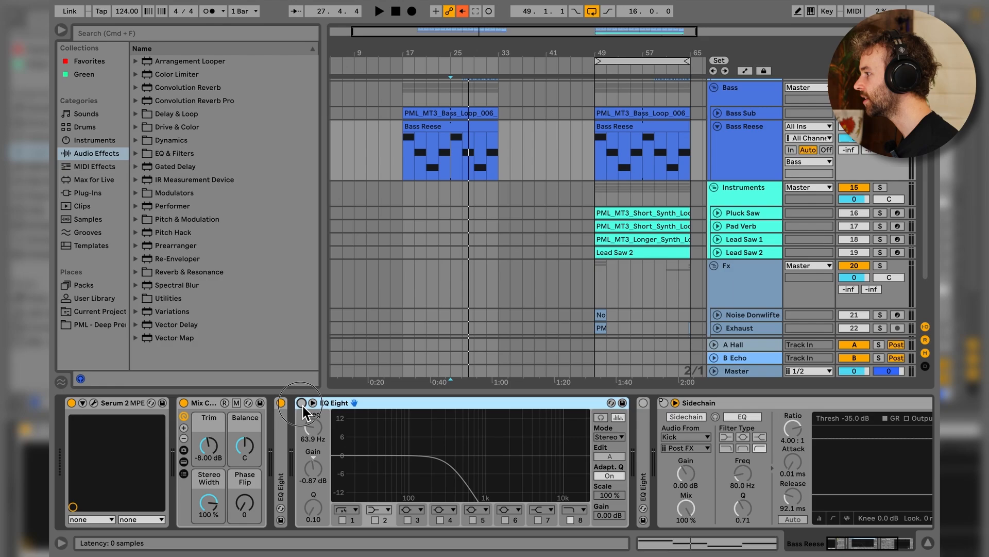
{"action": "left_click", "coordinate": [302, 403]}
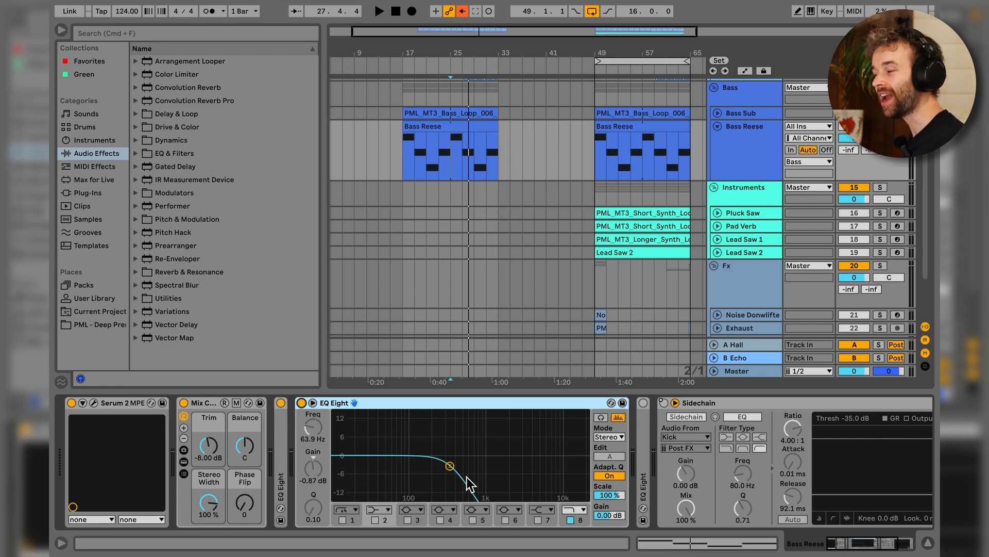
{"action": "double_click", "coordinate": [282, 443]}
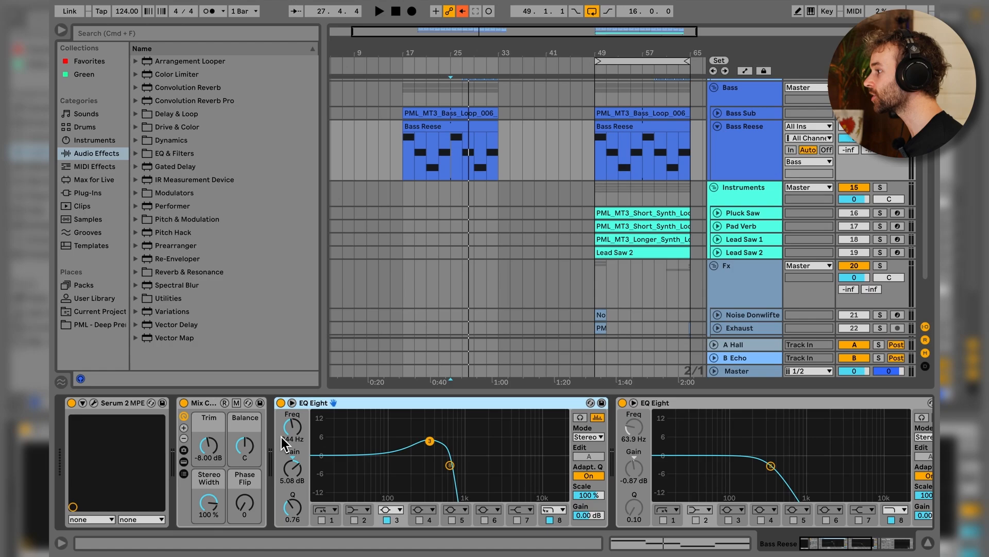
{"action": "double_click", "coordinate": [387, 401]}
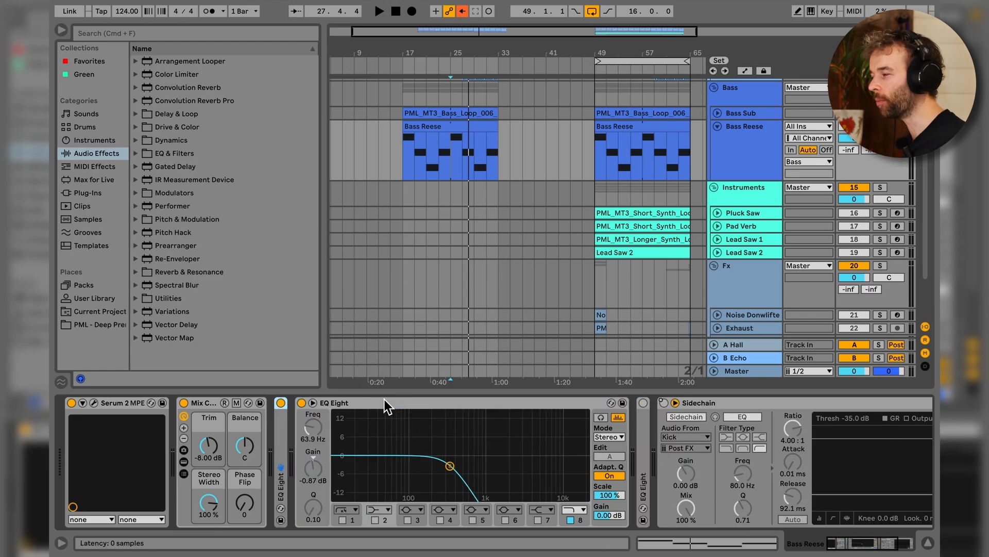
Step: Audition the bass with the second EQ Eight bypassed and active, leave it on, and collapse it
{"action": "key", "text": "space"}
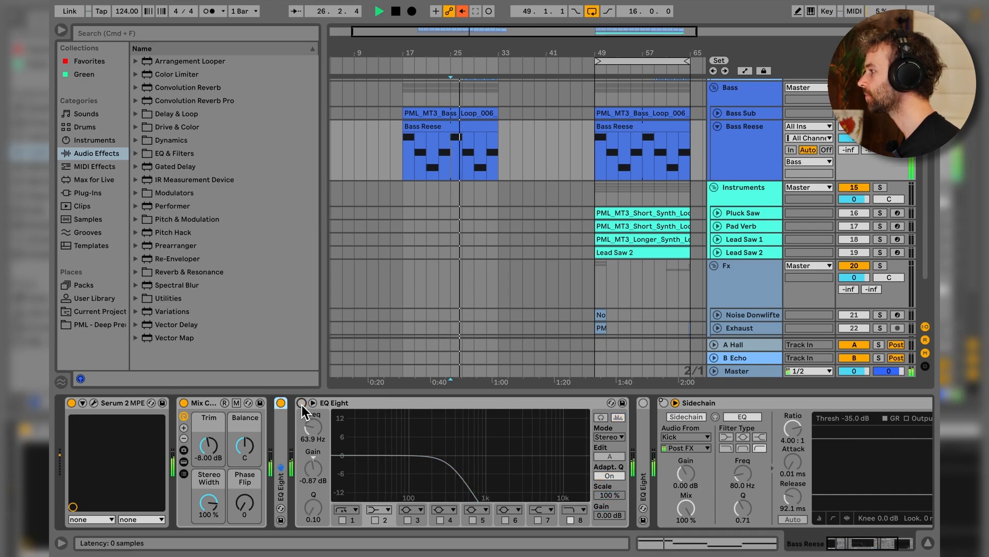
{"action": "left_click", "coordinate": [301, 402]}
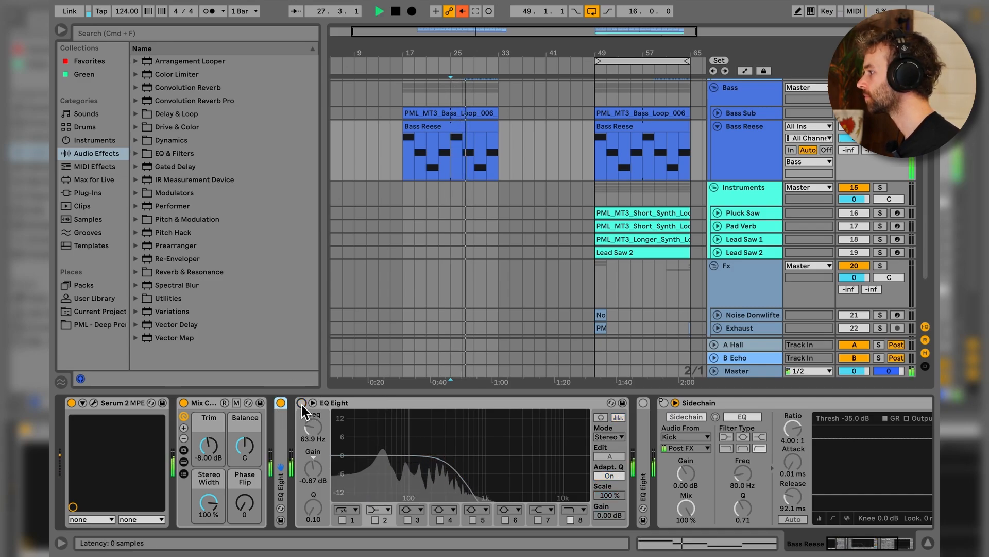
{"action": "left_click", "coordinate": [302, 403]}
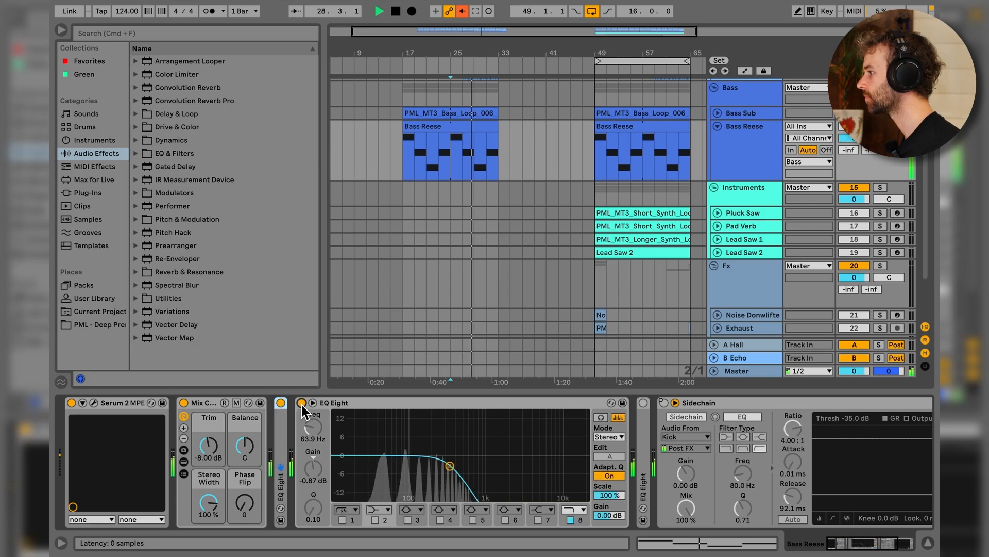
{"action": "key", "text": "space"}
{"action": "double_click", "coordinate": [340, 406]}
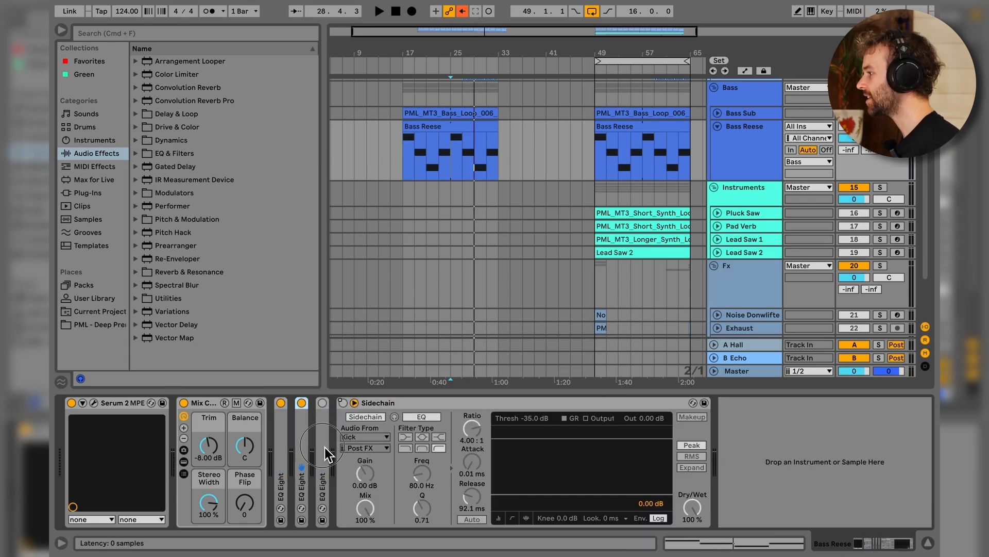
Step: Expand the third EQ Eight, switch it on, and inspect its M/S mode and the side channel's low shelf
{"action": "double_click", "coordinate": [325, 448]}
{"action": "left_click", "coordinate": [322, 402]}
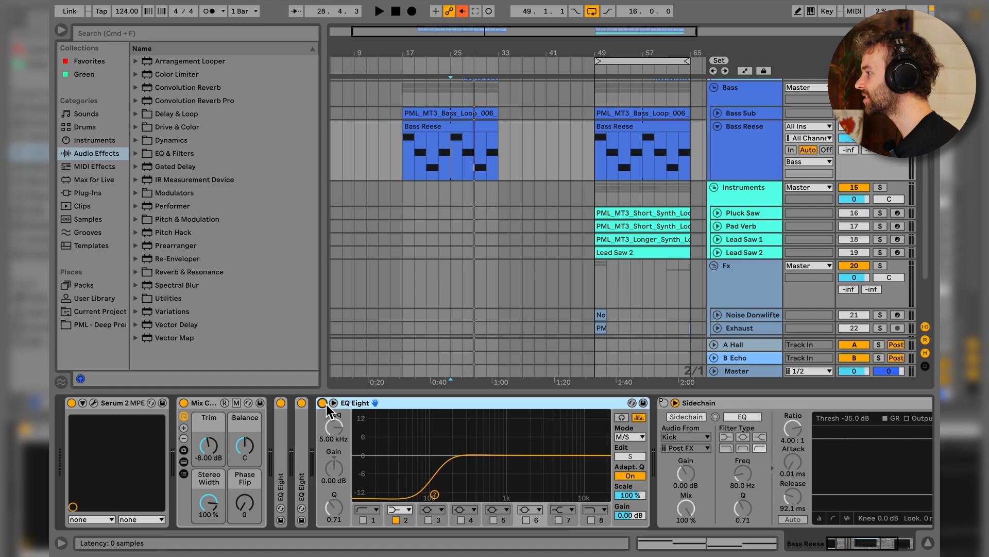
{"action": "left_click", "coordinate": [637, 439]}
{"action": "left_click", "coordinate": [636, 467]}
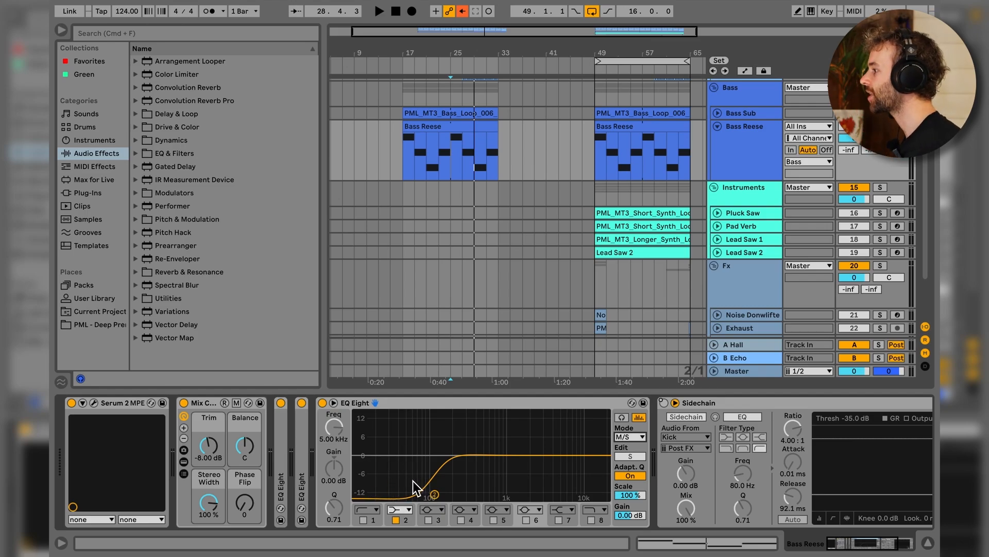
{"action": "left_click", "coordinate": [406, 527]}
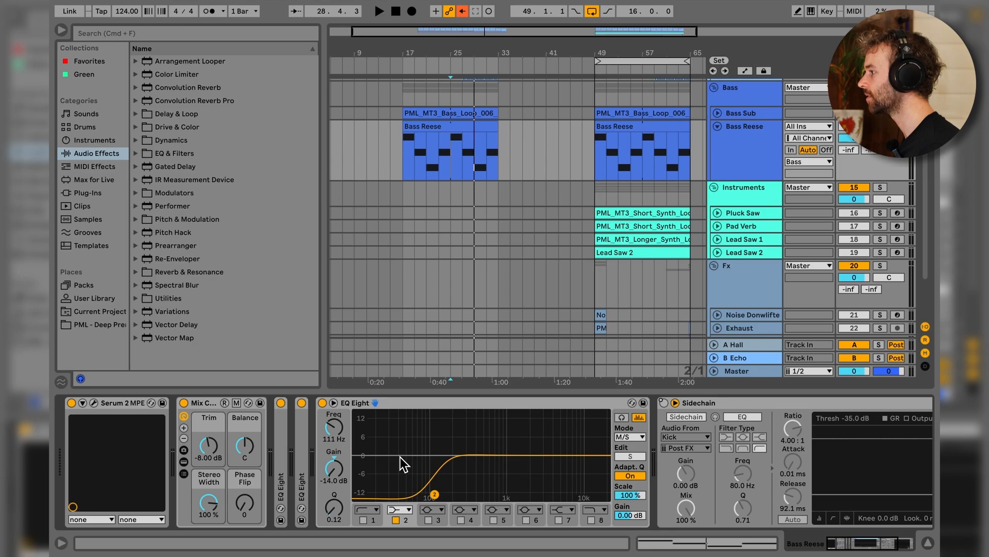
Step: Compare the playing bass with the third EQ Eight off and on, leave it on, and collapse it
{"action": "key", "text": "space"}
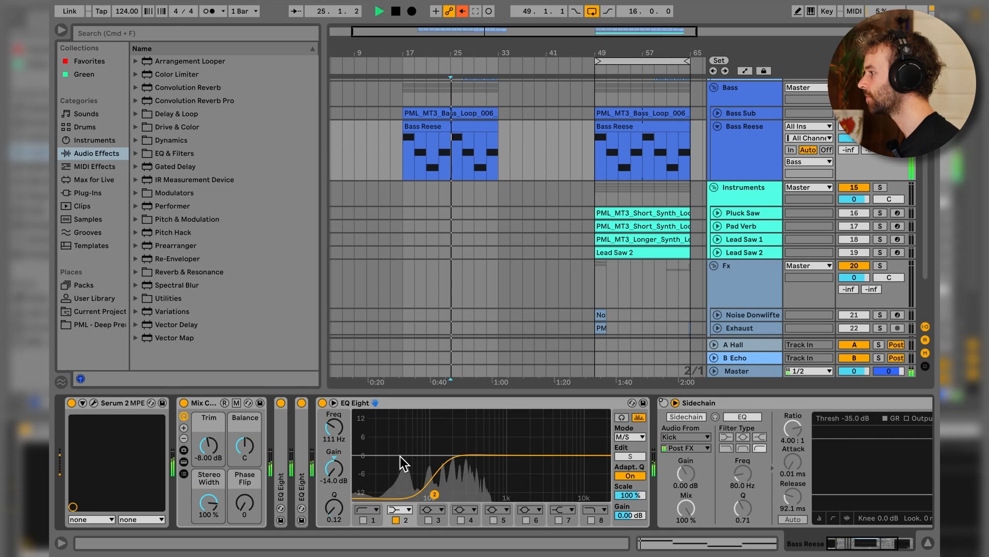
{"action": "left_click", "coordinate": [322, 403]}
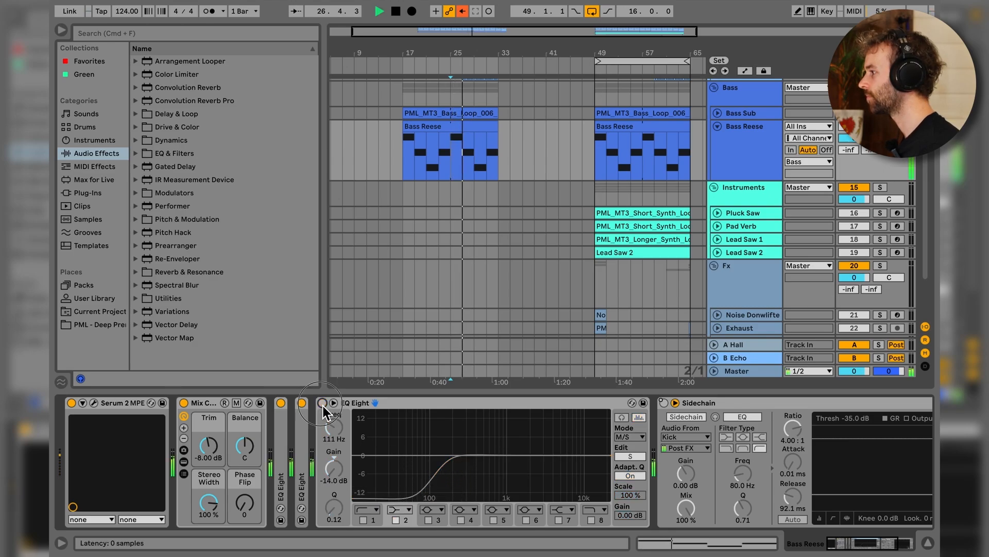
{"action": "left_click", "coordinate": [323, 403]}
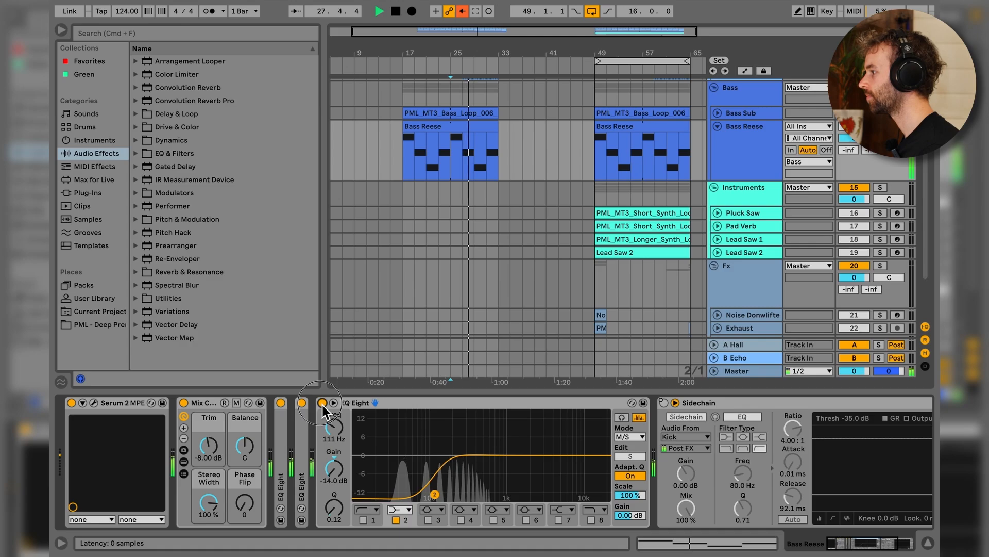
{"action": "left_click", "coordinate": [322, 403]}
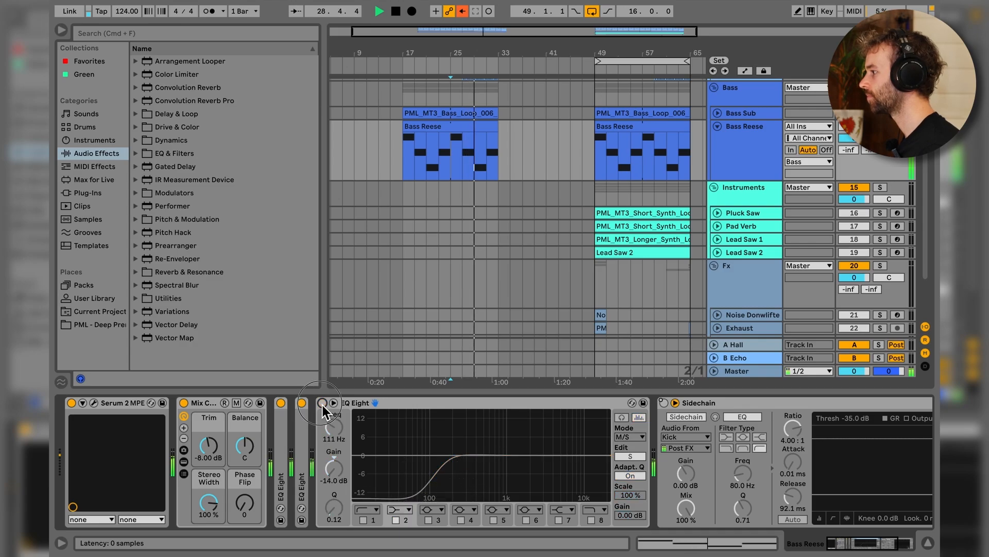
{"action": "left_click", "coordinate": [322, 402]}
{"action": "left_click", "coordinate": [369, 402]}
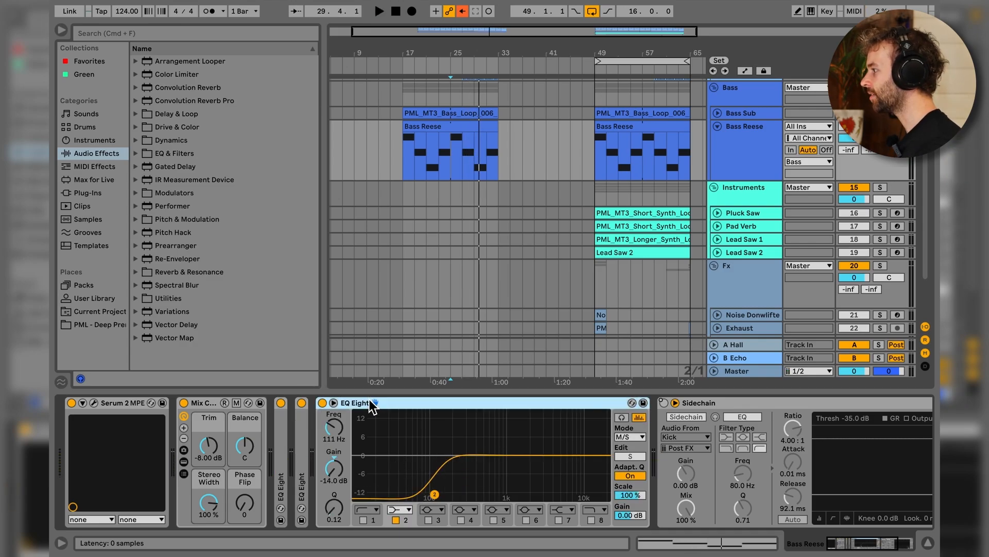
{"action": "double_click", "coordinate": [370, 402]}
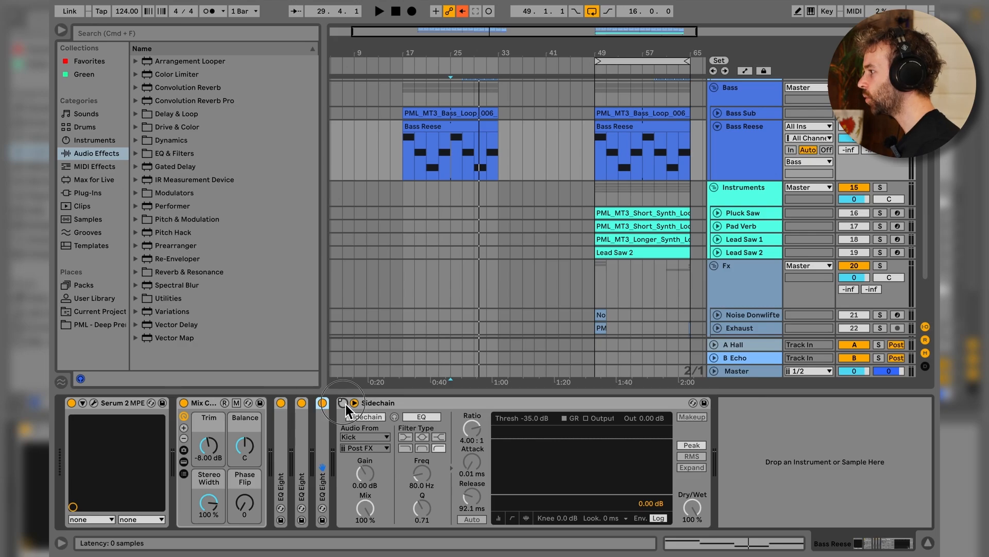
Step: Switch the Sidechain compressor on the Bass Reese track back on
{"action": "left_click", "coordinate": [345, 403]}
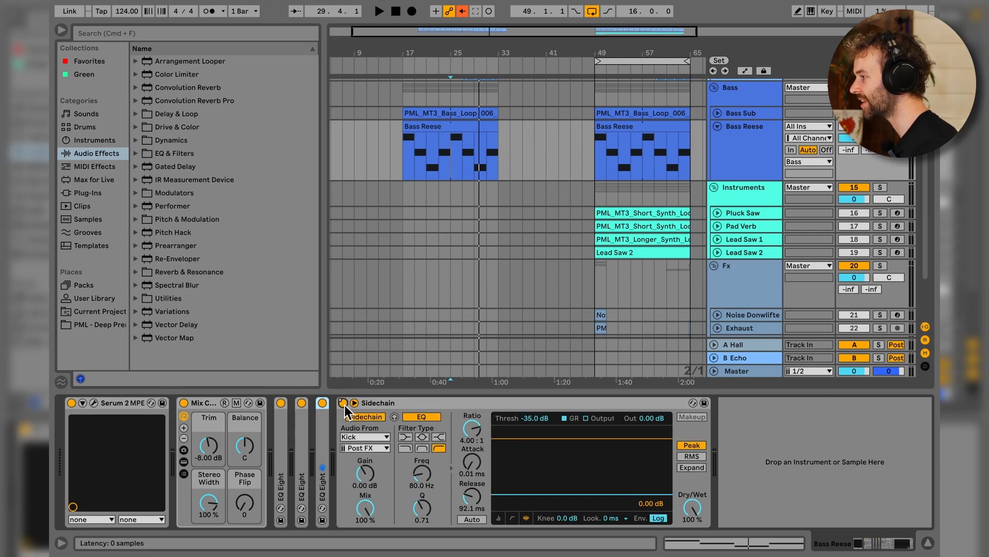
Step: Clear the automation override on the Bass Reese Sidechain compressor's switch, and inspect the Bass Sub's Ducking Shaper for comparison
{"action": "right_click", "coordinate": [344, 405]}
{"action": "left_click", "coordinate": [371, 441]}
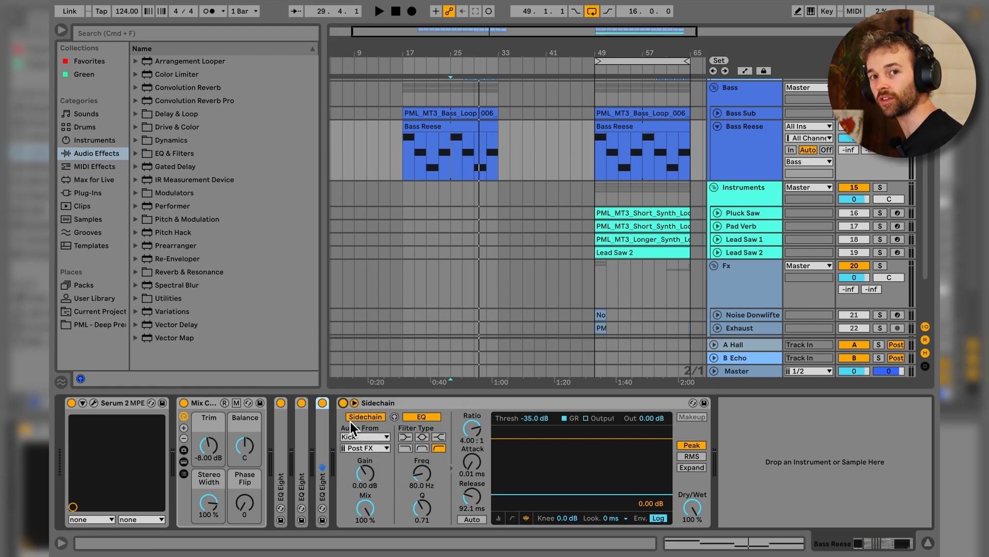
{"action": "left_click", "coordinate": [762, 117]}
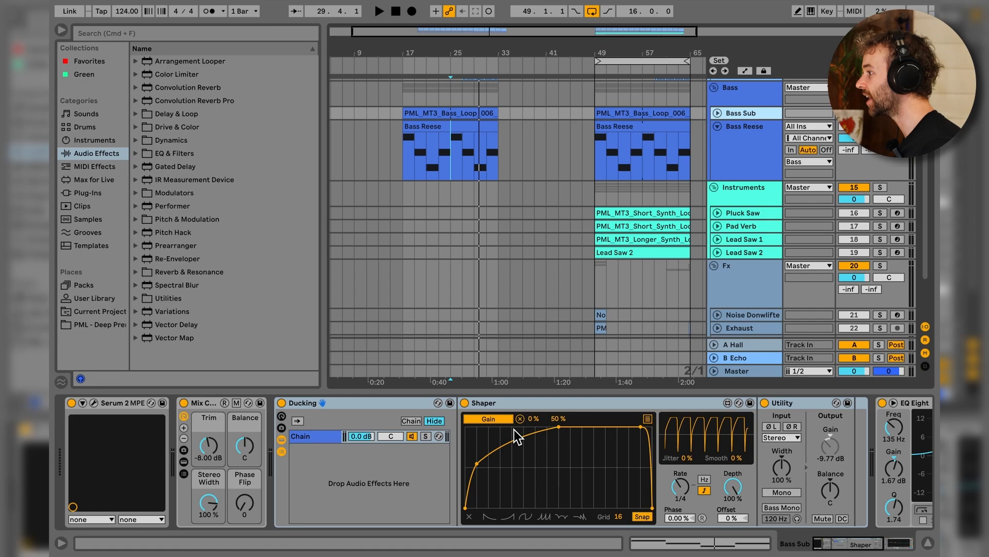
{"action": "left_click", "coordinate": [756, 177]}
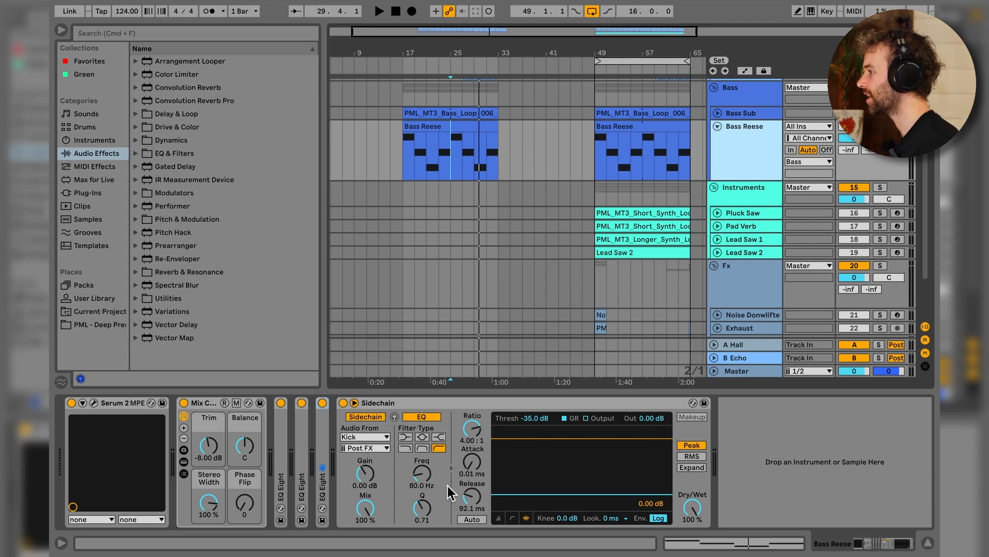
Step: Audition the sidechained Bass Reese from bar 25 and again from bar 31
{"action": "key", "text": "space"}
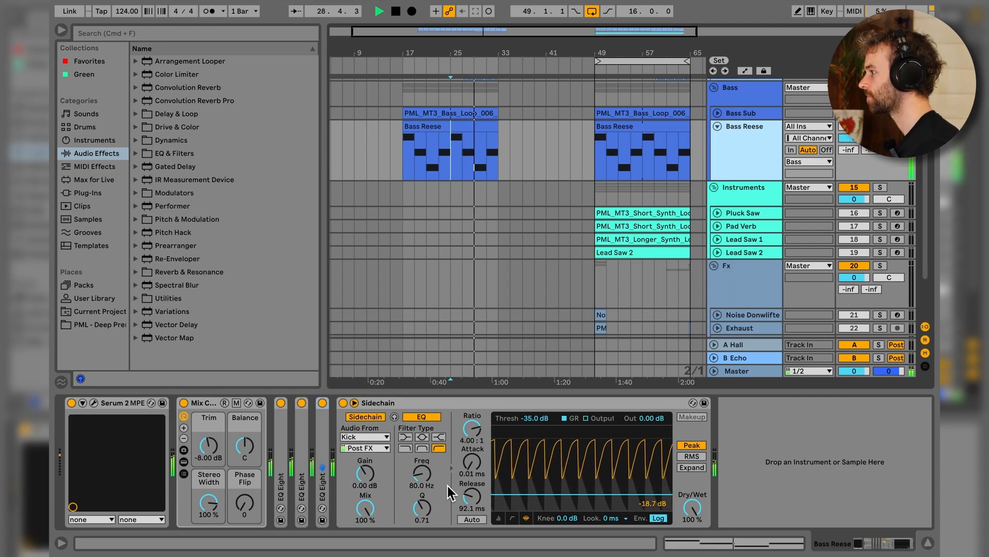
{"action": "key", "text": "space"}
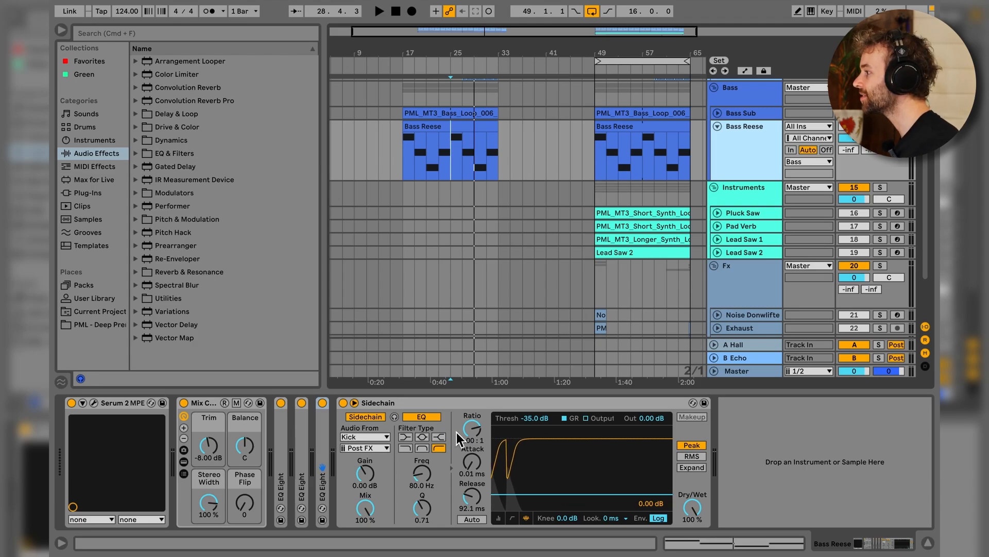
{"action": "scroll", "coordinate": [466, 283], "scroll_direction": "up", "scroll_amount": 2}
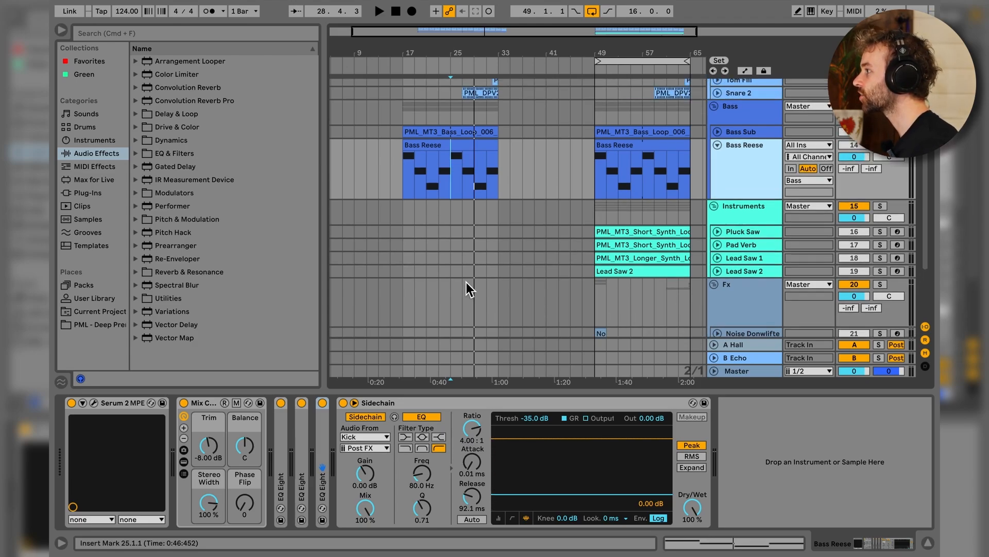
{"action": "scroll", "coordinate": [466, 282], "scroll_direction": "up", "scroll_amount": 5}
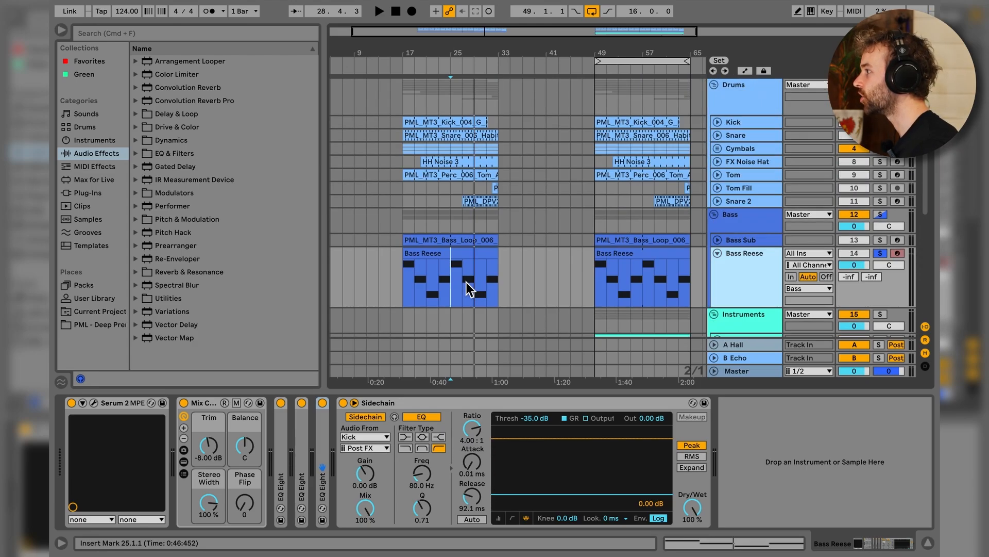
{"action": "left_click", "coordinate": [490, 292]}
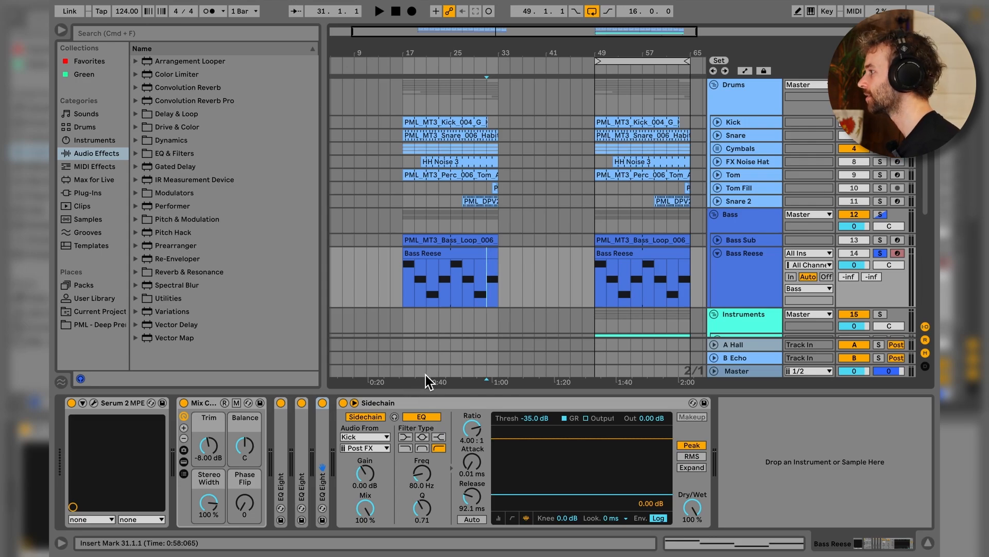
{"action": "key", "text": "space"}
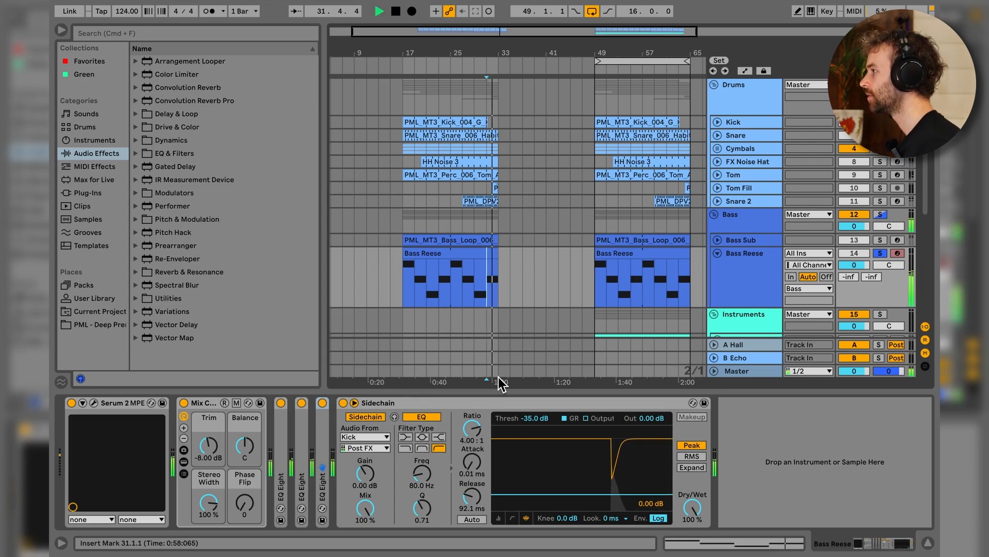
{"action": "key", "text": "space"}
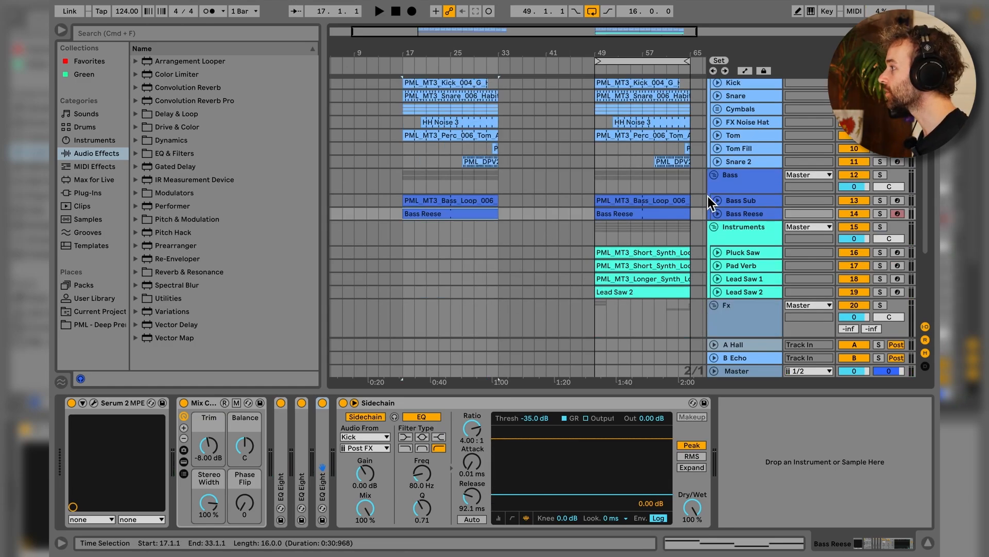
Step: Switch on the Bass group's Saturator and audition from bar 17 with the group soloed and with the other tracks
{"action": "left_click", "coordinate": [761, 183]}
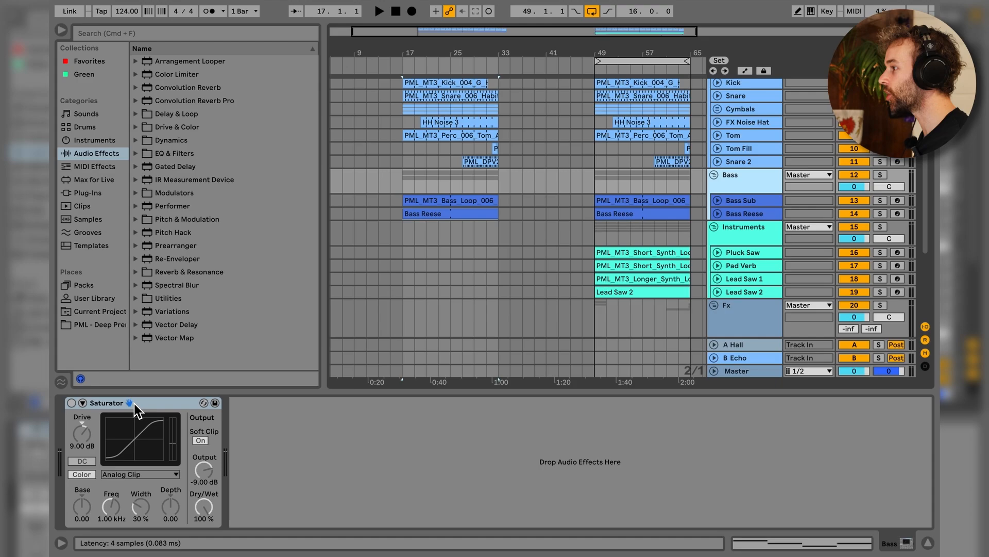
{"action": "left_click", "coordinate": [72, 403]}
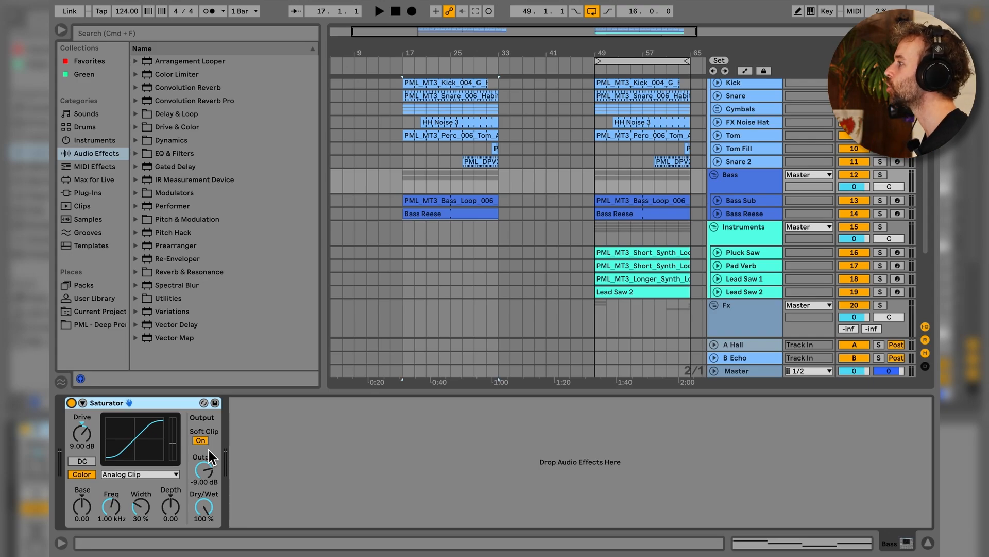
{"action": "left_click", "coordinate": [886, 177]}
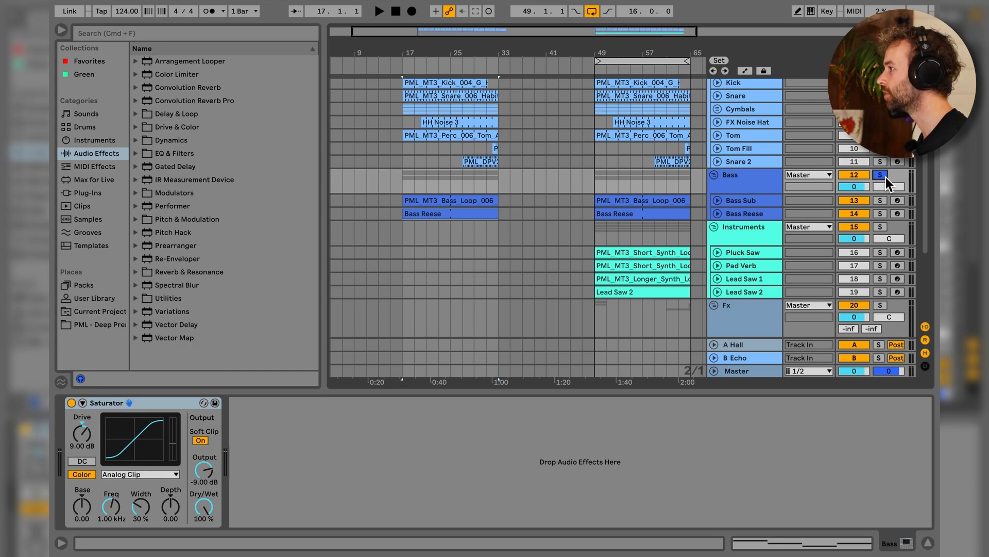
{"action": "key", "text": "space"}
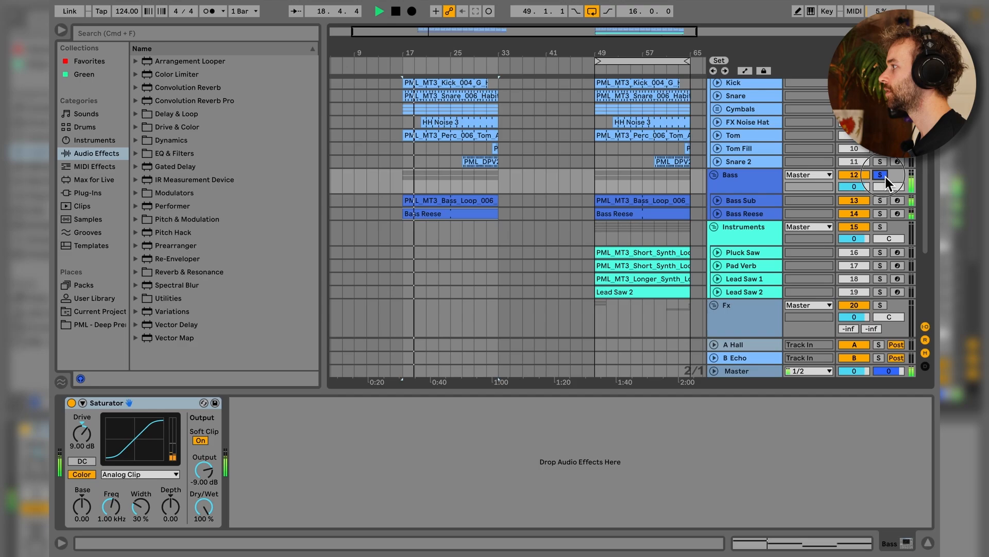
{"action": "left_click", "coordinate": [885, 178]}
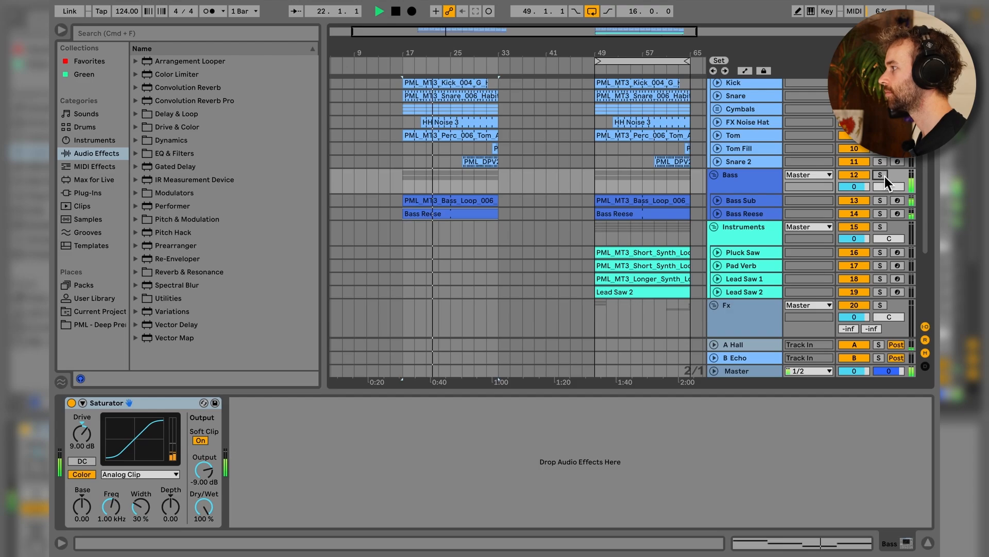
{"action": "key", "text": "space"}
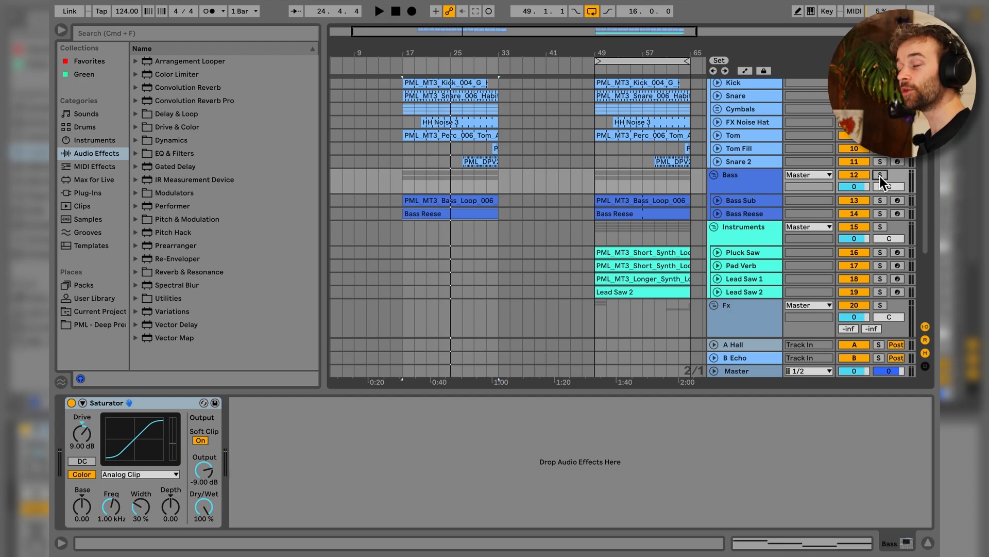
Step: Unfold the Pluck Saw track in the Instruments group and copy its clip from bar 49 to bar 17
{"action": "left_click", "coordinate": [780, 239]}
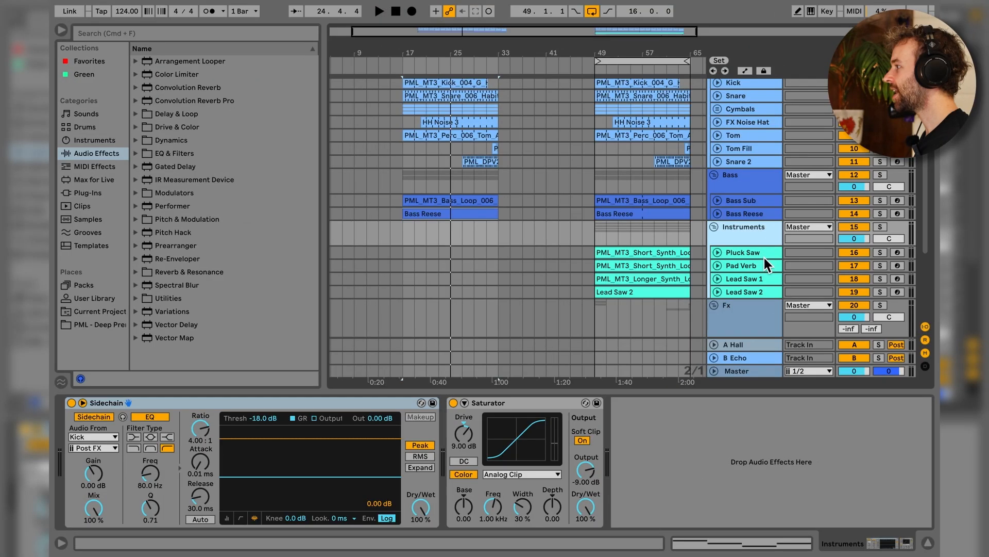
{"action": "left_click", "coordinate": [764, 255]}
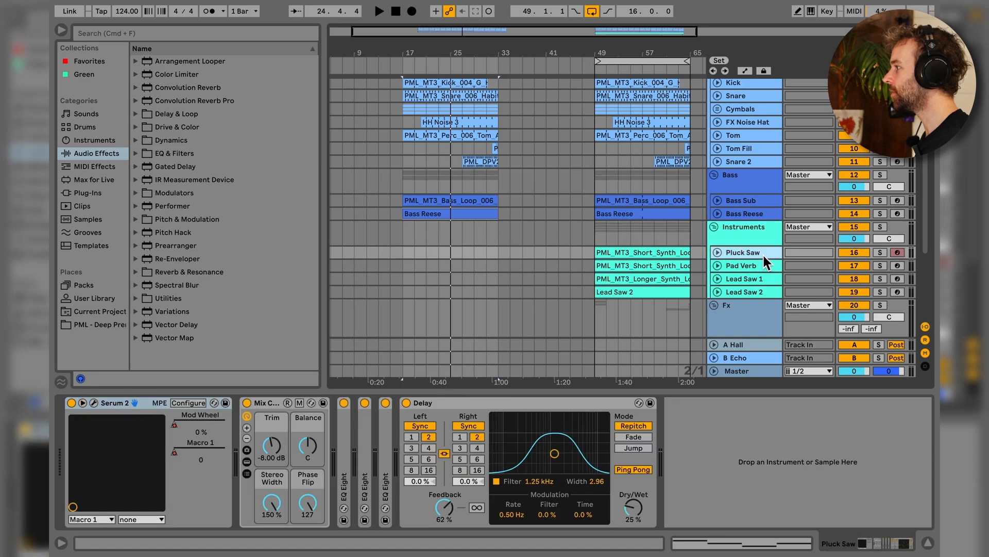
{"action": "left_click", "coordinate": [717, 253]}
{"action": "left_click_drag", "start_coordinate": [659, 264], "coordinate": [460, 261]}
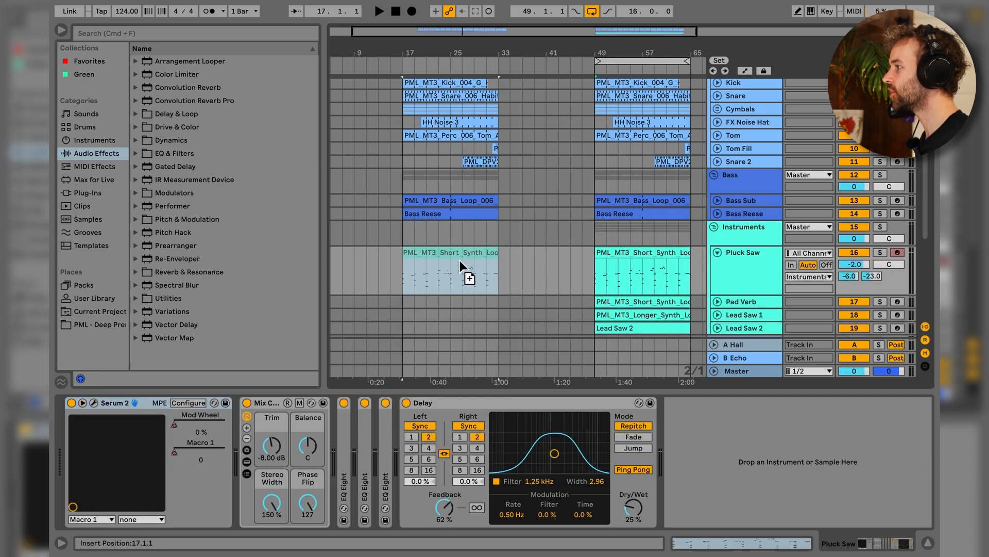
Step: Solo the Pluck Saw track and audition its copied clip from bar 17
{"action": "left_click", "coordinate": [880, 252]}
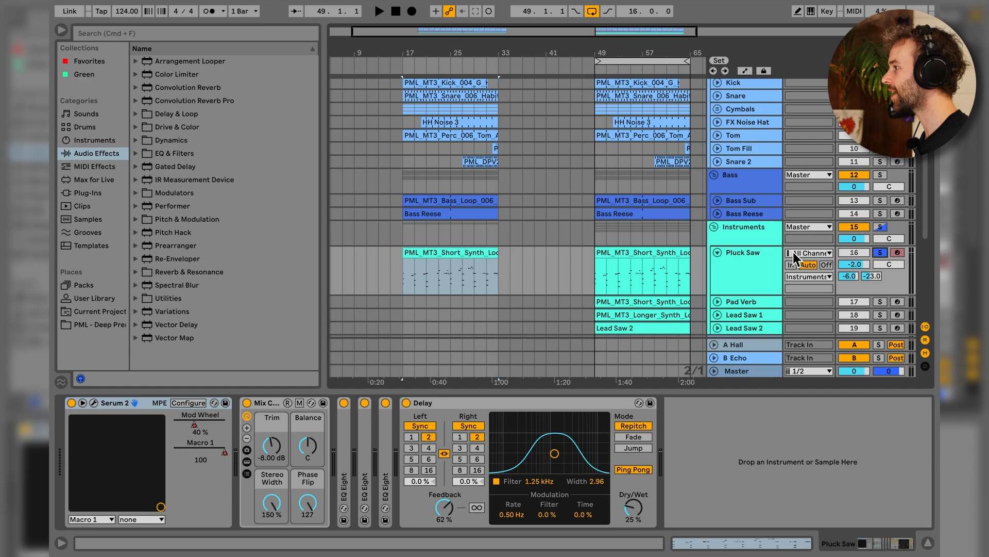
{"action": "left_click", "coordinate": [462, 265]}
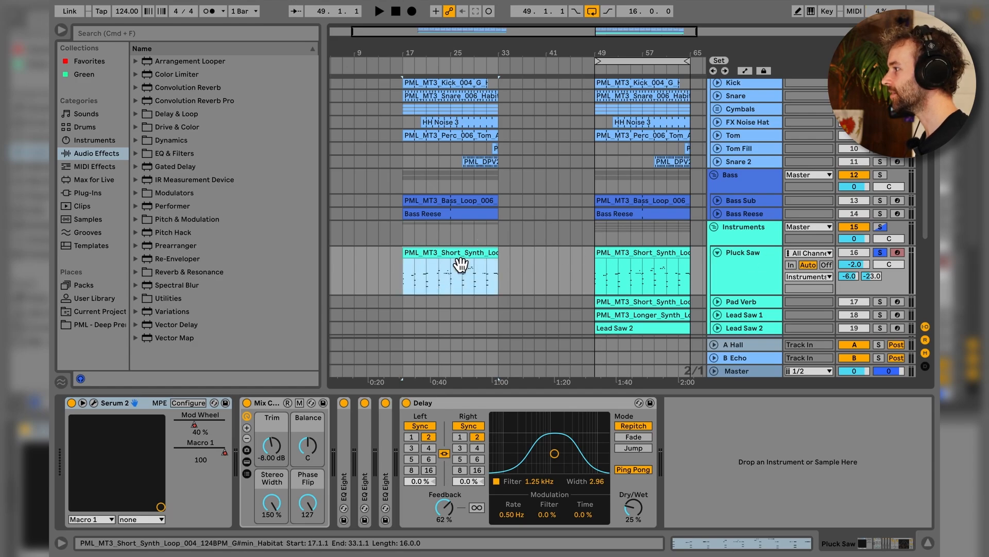
{"action": "key", "text": "space"}
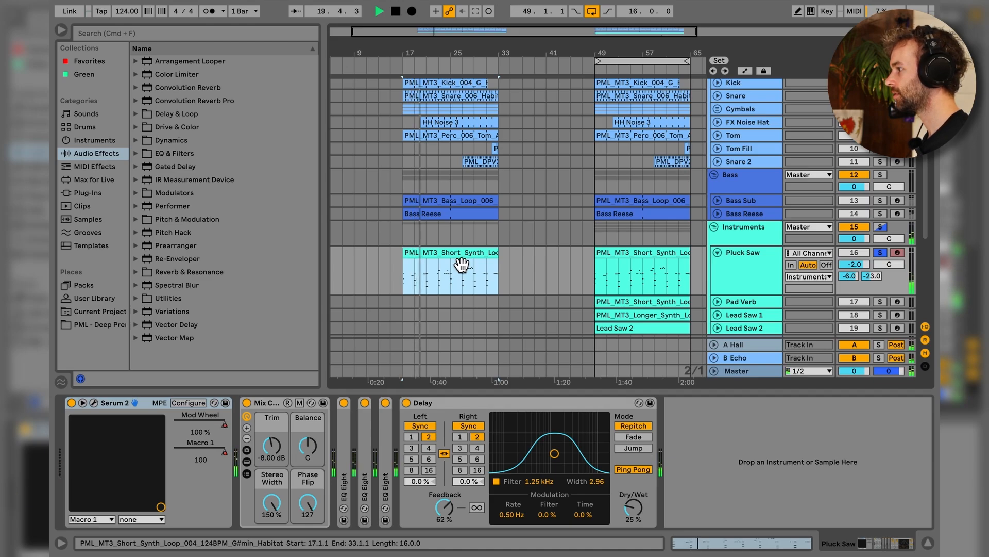
{"action": "key", "text": "space"}
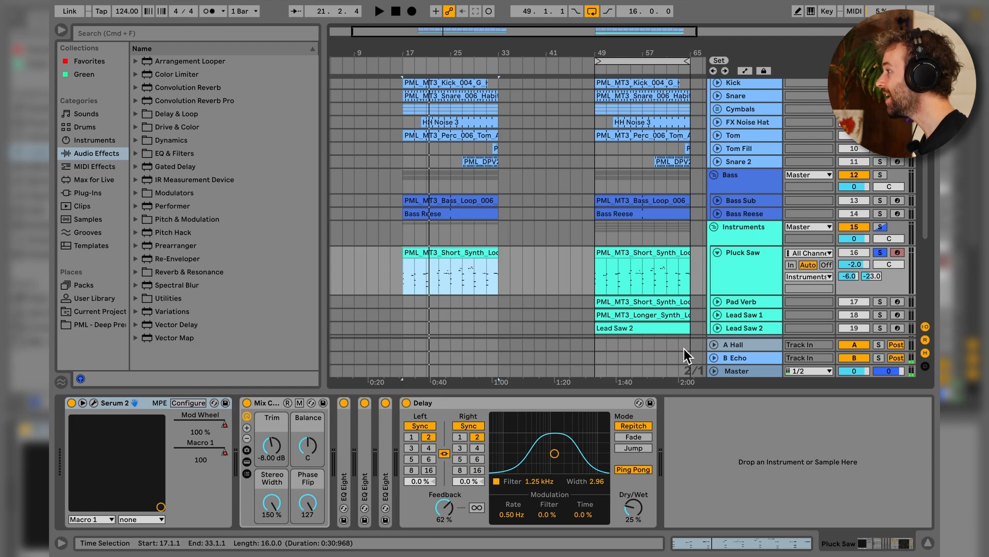
Step: Deactivate the A Hall and B Echo return tracks and bypass all effects after Serum 2 on the Pluck Saw track
{"action": "left_click", "coordinate": [772, 345]}
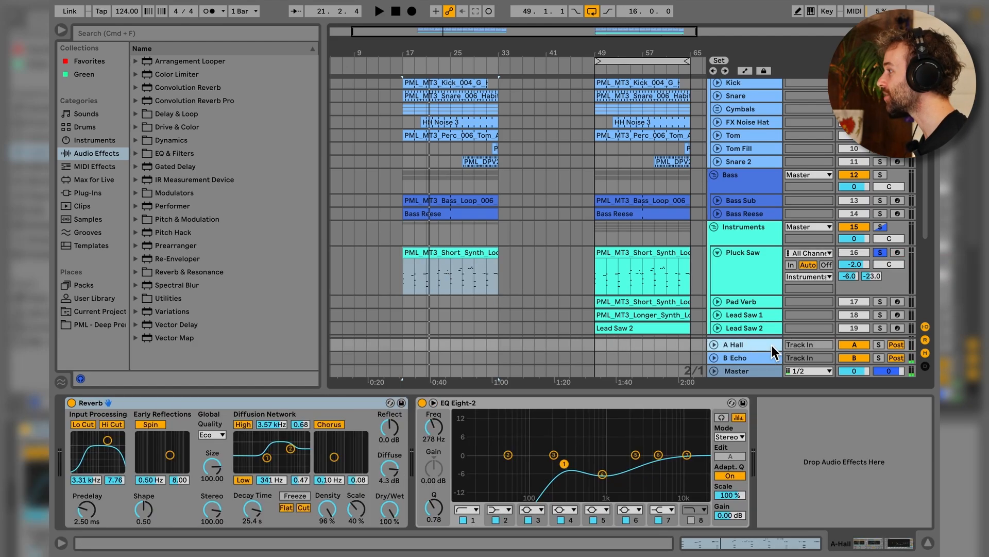
{"action": "left_click", "coordinate": [869, 348]}
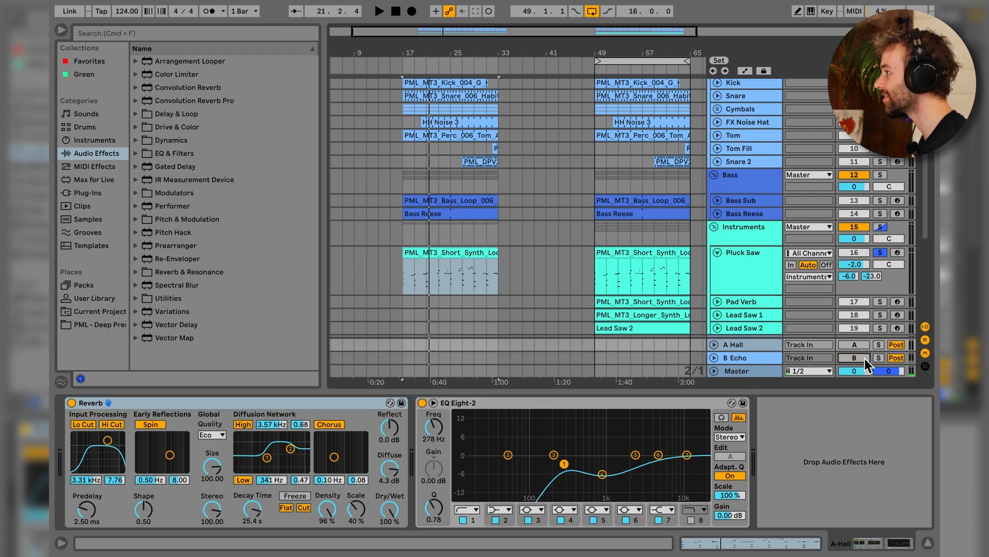
{"action": "left_click", "coordinate": [483, 265]}
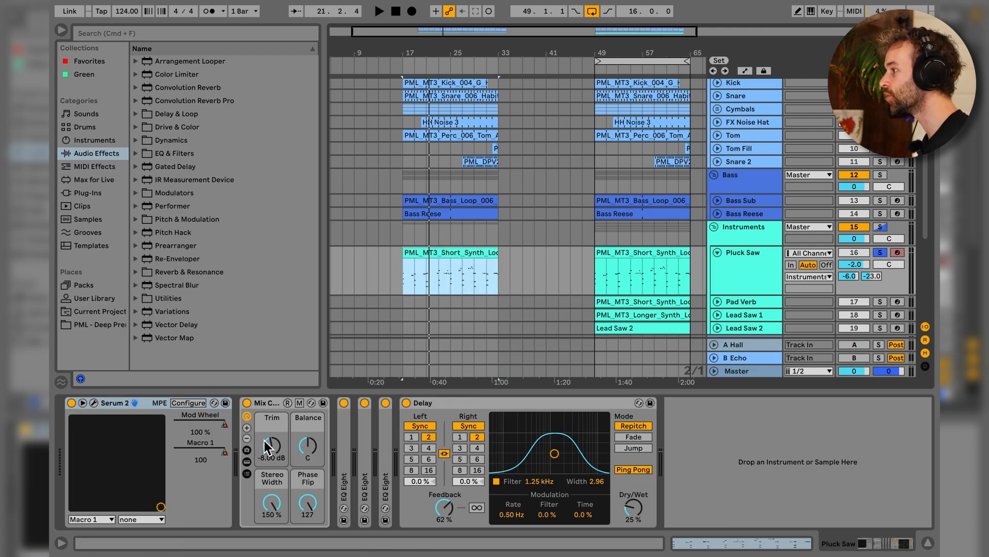
{"action": "left_click", "coordinate": [273, 405]}
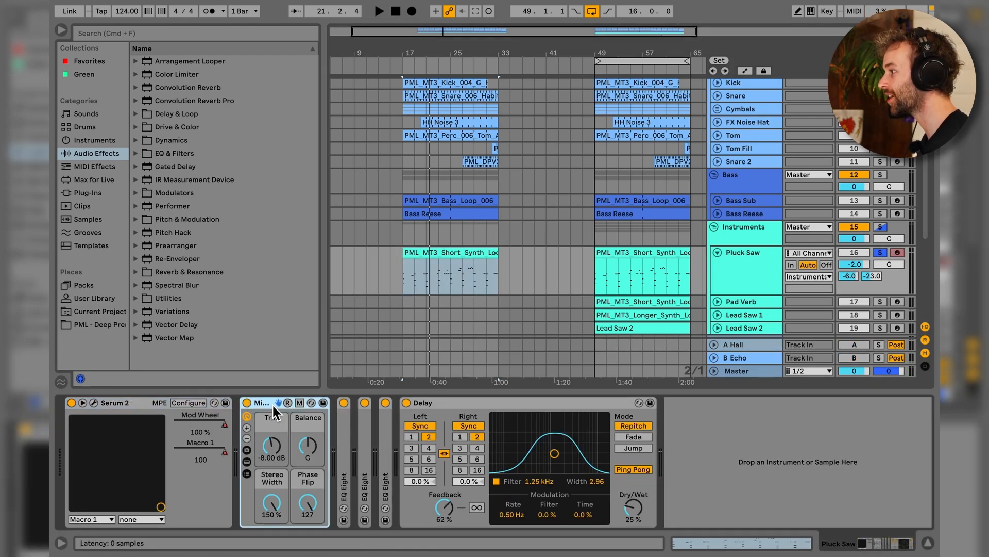
{"action": "left_click", "coordinate": [453, 403]}
{"action": "key", "text": "0"}
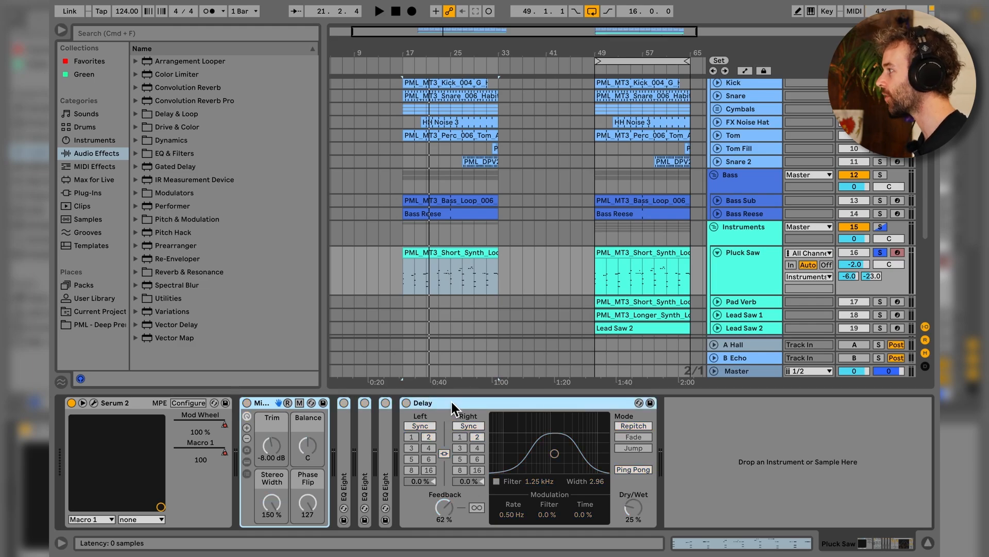
Step: Open the notes of the Pluck Saw clip at bar 17 and highlight the chord stabs in clip bars 1, 3 and 5
{"action": "double_click", "coordinate": [479, 264]}
{"action": "left_click", "coordinate": [307, 335]}
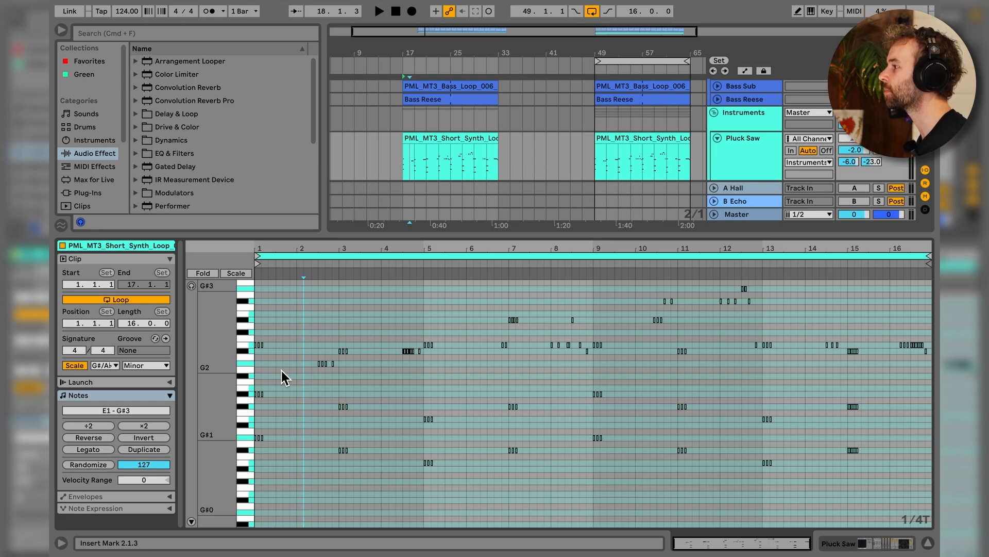
{"action": "left_click_drag", "start_coordinate": [256, 317], "coordinate": [270, 475]}
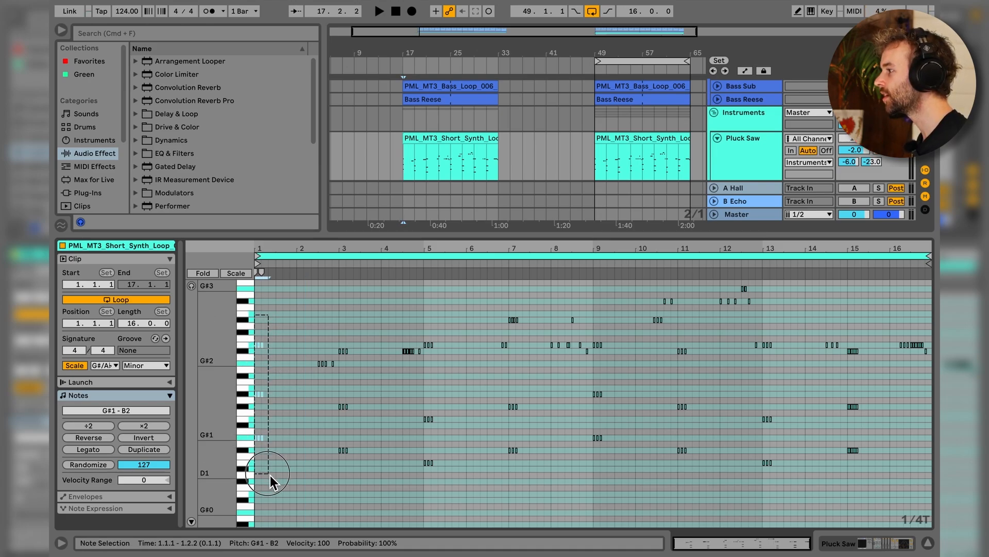
{"action": "left_click_drag", "start_coordinate": [347, 314], "coordinate": [363, 444]}
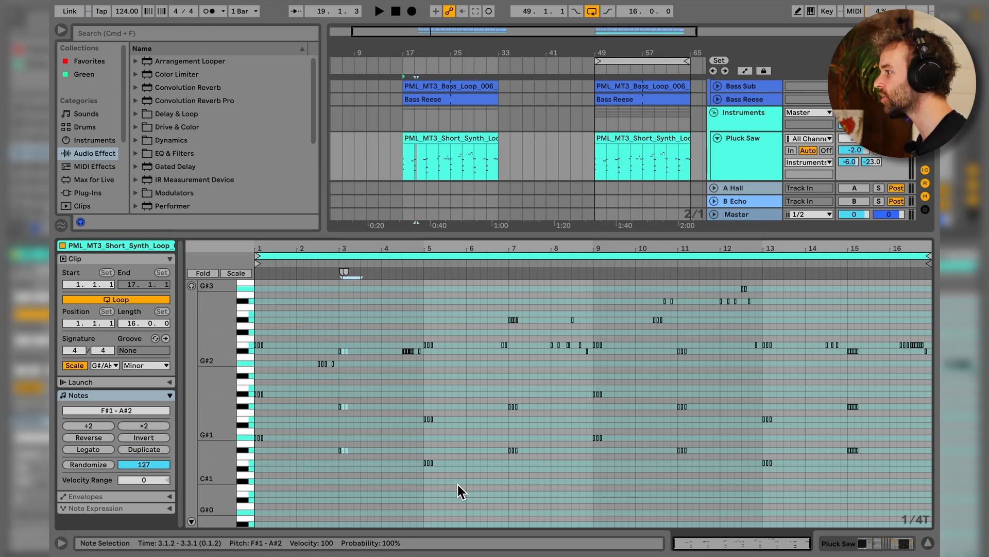
{"action": "left_click_drag", "start_coordinate": [463, 488], "coordinate": [441, 338]}
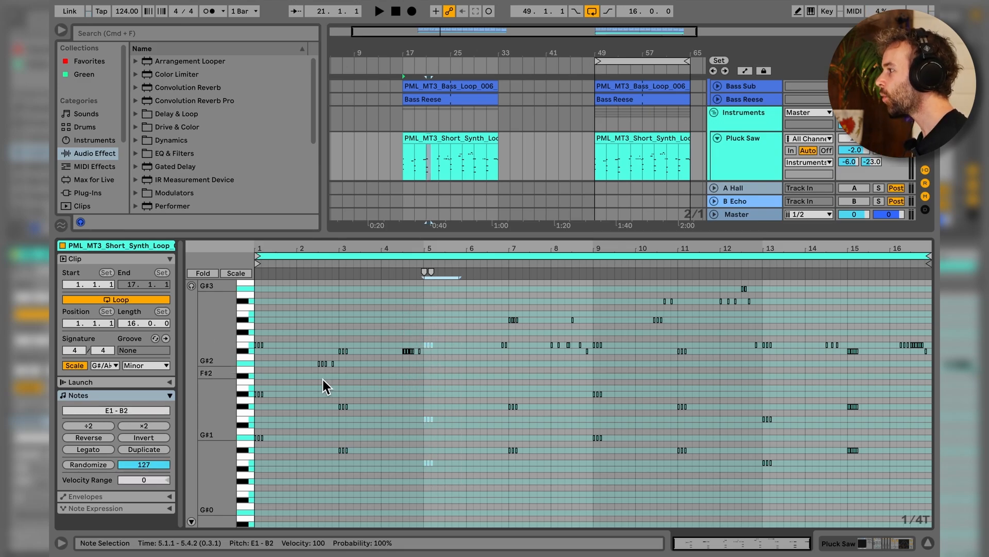
Step: Highlight the G#2 melody notes in clip bar 2 and the A#2 note roll in clip bar 4
{"action": "scroll", "coordinate": [322, 379], "scroll_direction": "up", "scroll_amount": 5}
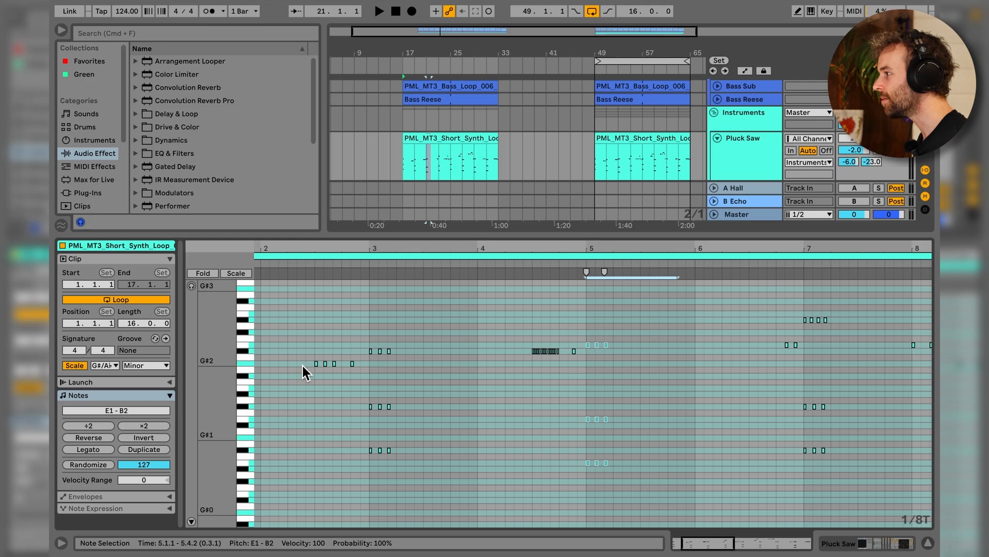
{"action": "left_click_drag", "start_coordinate": [301, 366], "coordinate": [376, 368]}
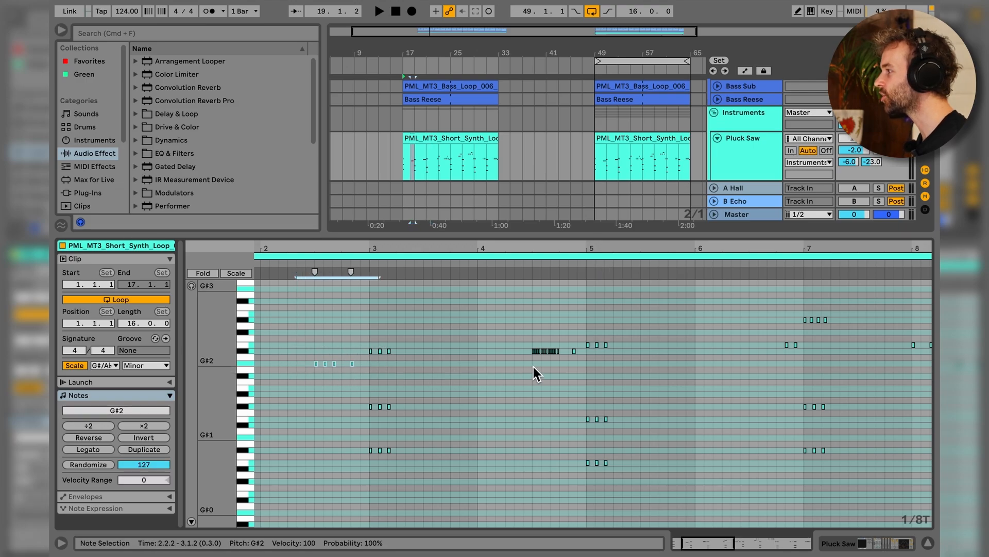
{"action": "left_click_drag", "start_coordinate": [523, 336], "coordinate": [581, 368]}
{"action": "scroll", "coordinate": [602, 369], "scroll_direction": "down", "scroll_amount": 2}
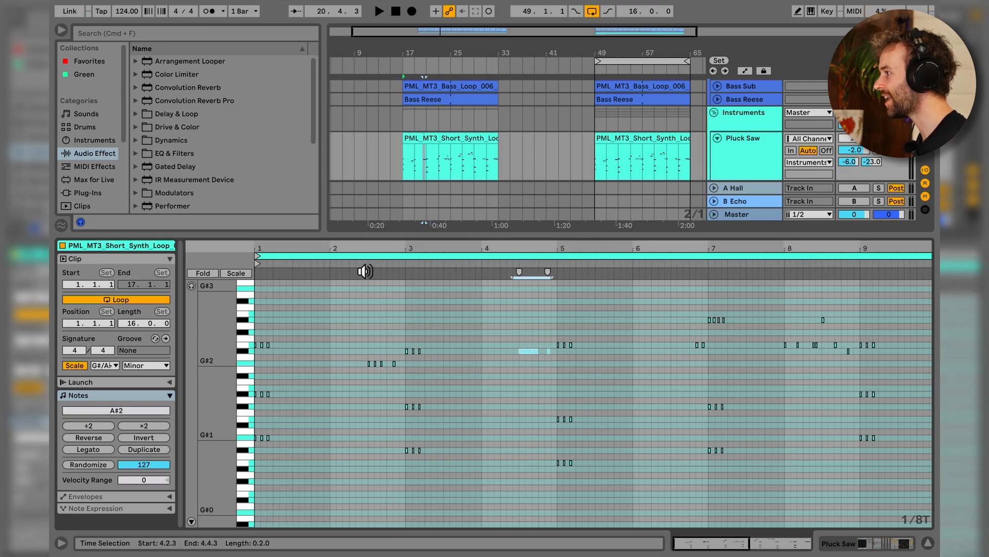
Step: Audition the melody fills of the Pluck Saw clip in clip bars 2, 4, 6, 8 and 10
{"action": "left_click", "coordinate": [365, 271]}
{"action": "left_click", "coordinate": [517, 271]}
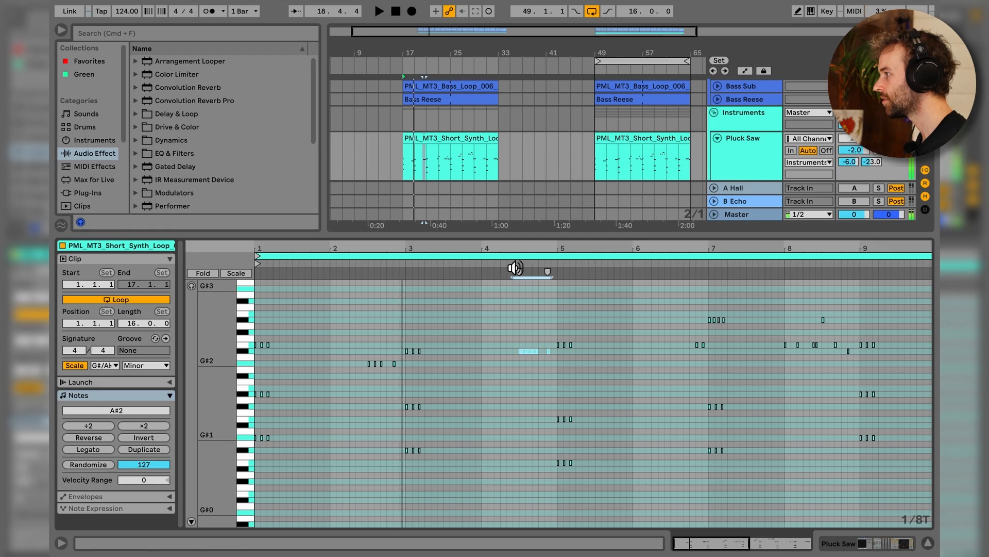
{"action": "left_click", "coordinate": [693, 269]}
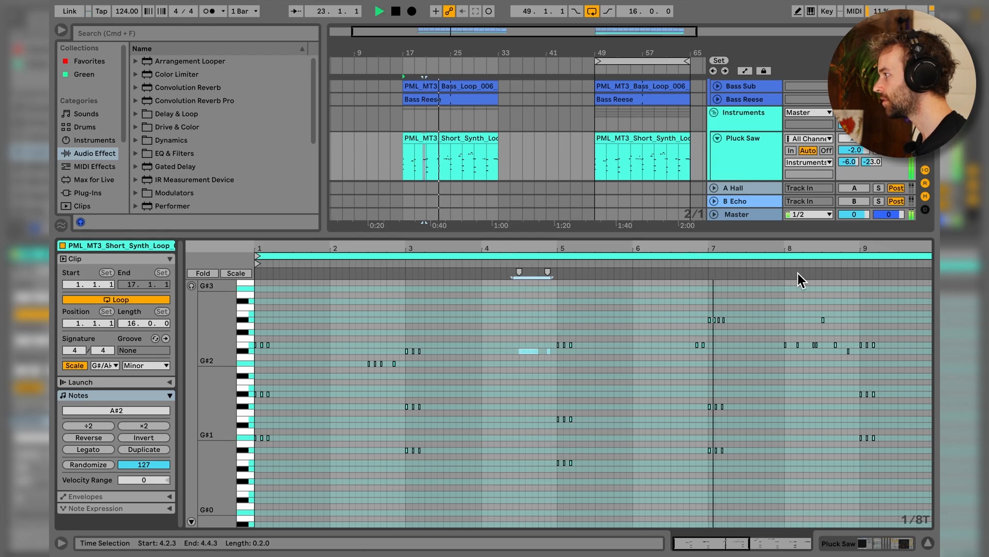
{"action": "left_click", "coordinate": [781, 268]}
{"action": "scroll", "coordinate": [852, 340], "scroll_direction": "right", "scroll_amount": 3}
{"action": "scroll", "coordinate": [852, 340], "scroll_direction": "right", "scroll_amount": 2}
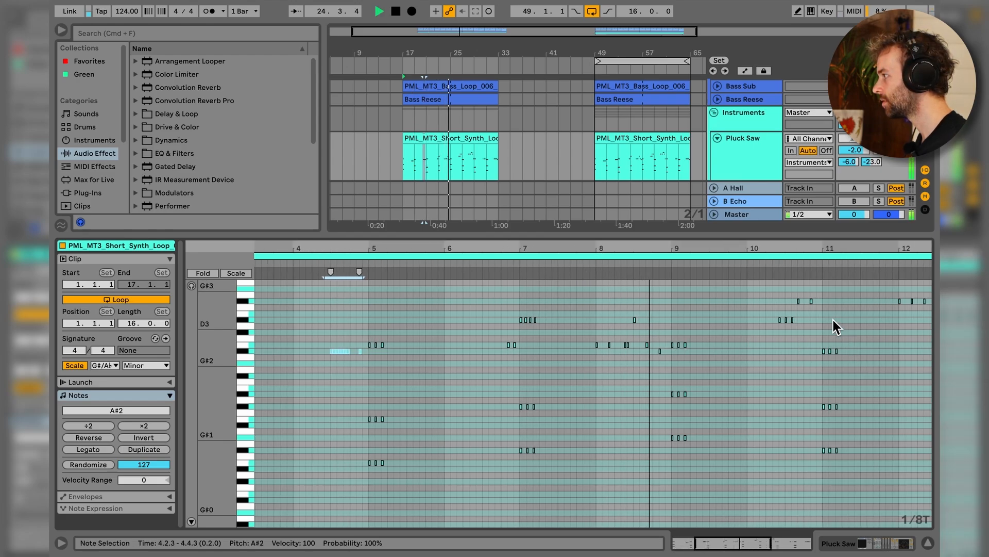
{"action": "left_click", "coordinate": [776, 267]}
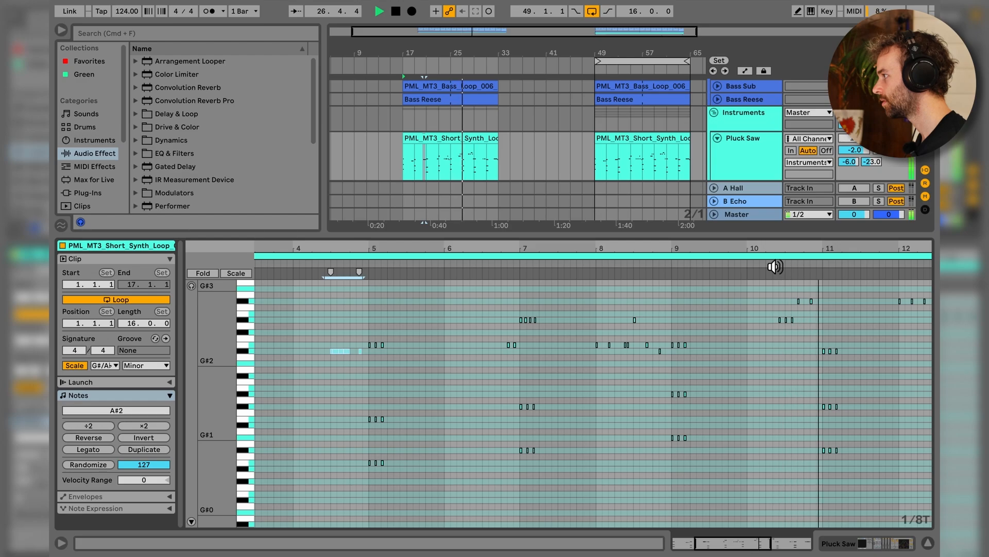
{"action": "key", "text": "space"}
{"action": "scroll", "coordinate": [773, 349], "scroll_direction": "down", "scroll_amount": 5}
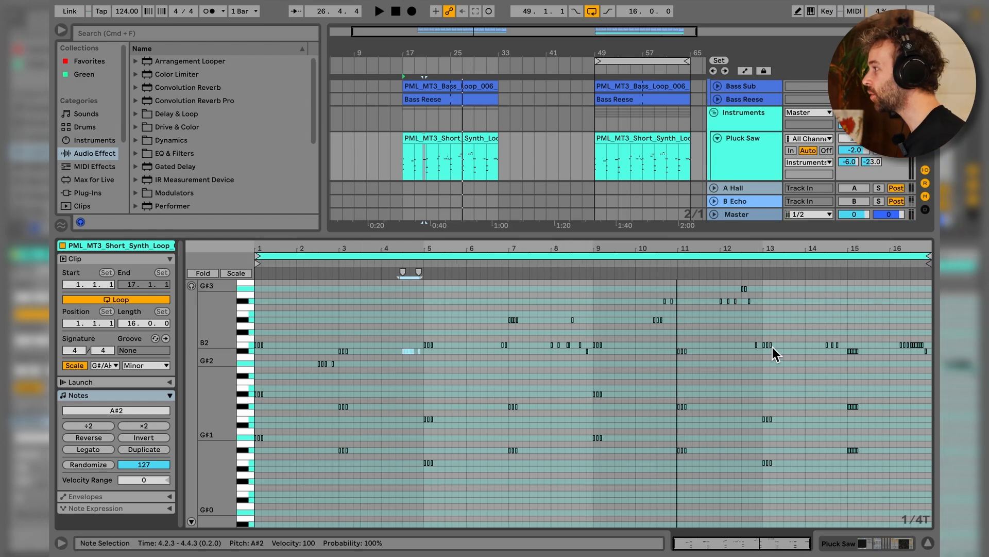
Step: Open the Pluck Saw's Serum 2 and examine its oscillators, filter cutoff modulation and Env 3 while auditioning the sound
{"action": "key", "text": "shift+Tab"}
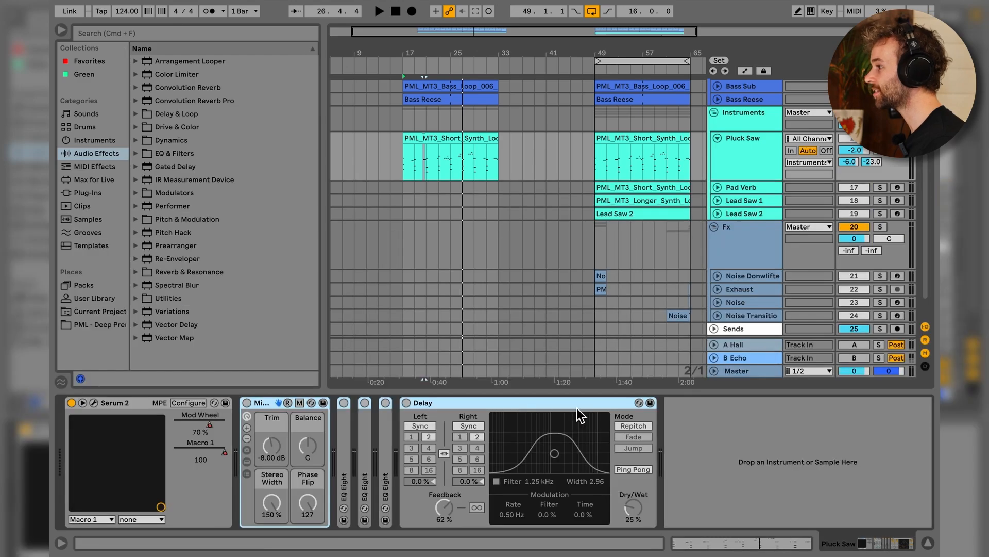
{"action": "left_click", "coordinate": [94, 403]}
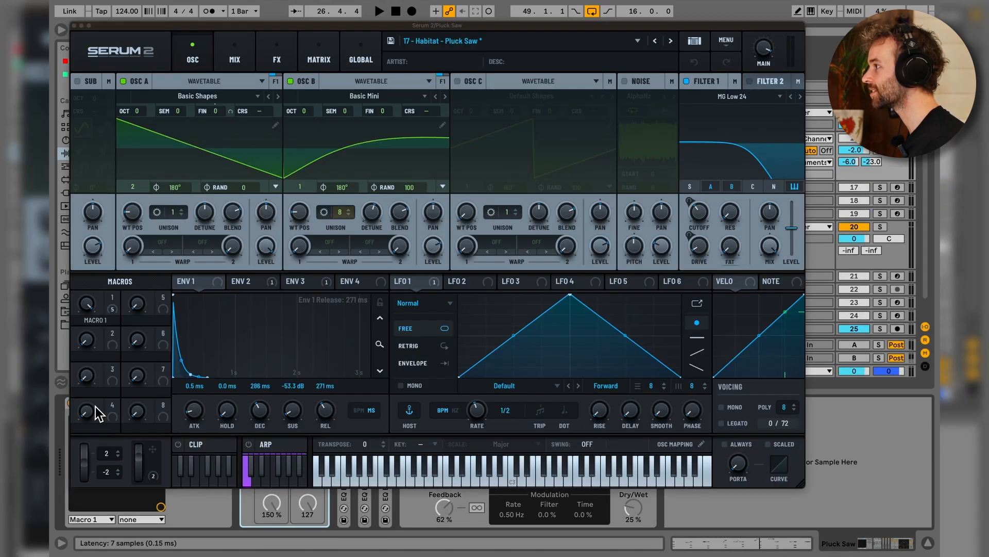
{"action": "left_click", "coordinate": [202, 165]}
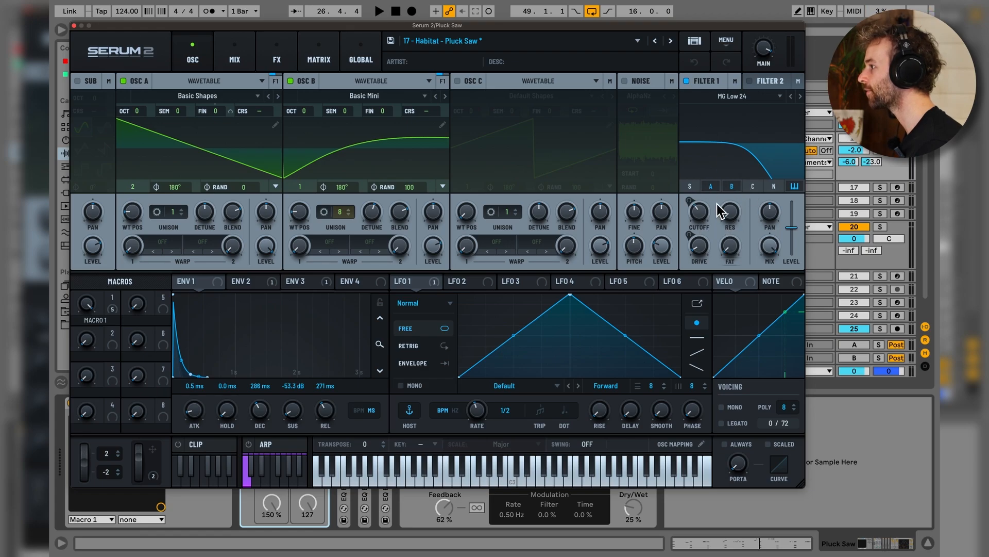
{"action": "mouse_move", "coordinate": [703, 216]}
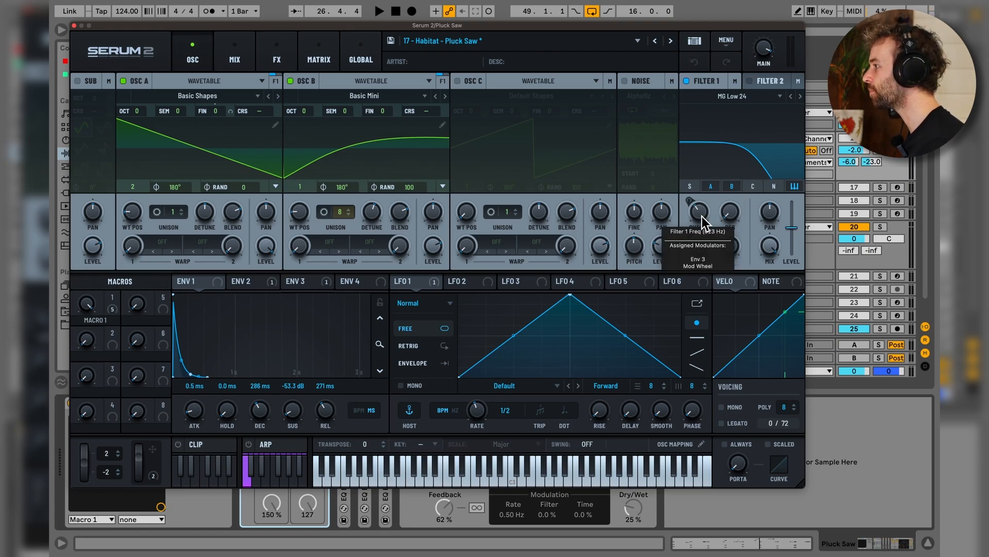
{"action": "left_click", "coordinate": [305, 286]}
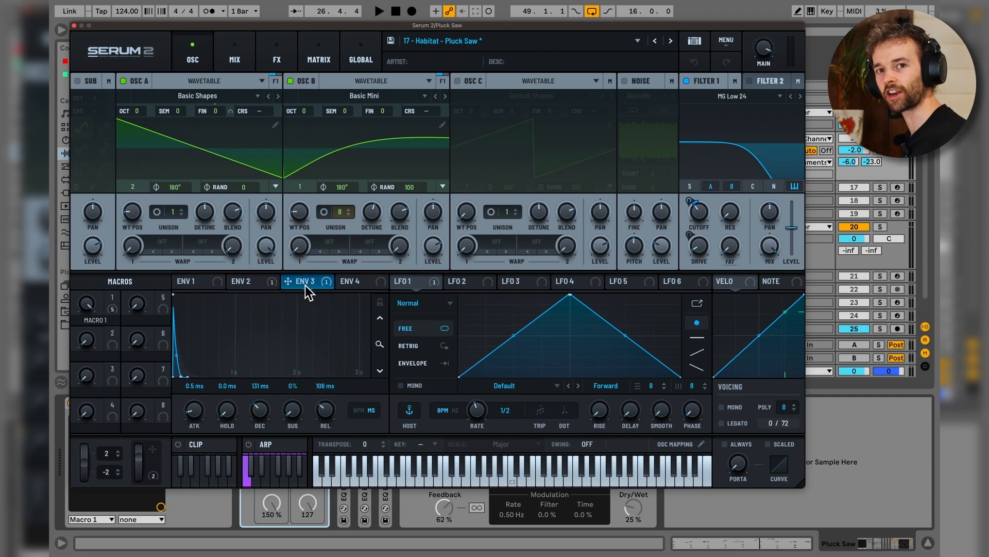
{"action": "key", "text": "space"}
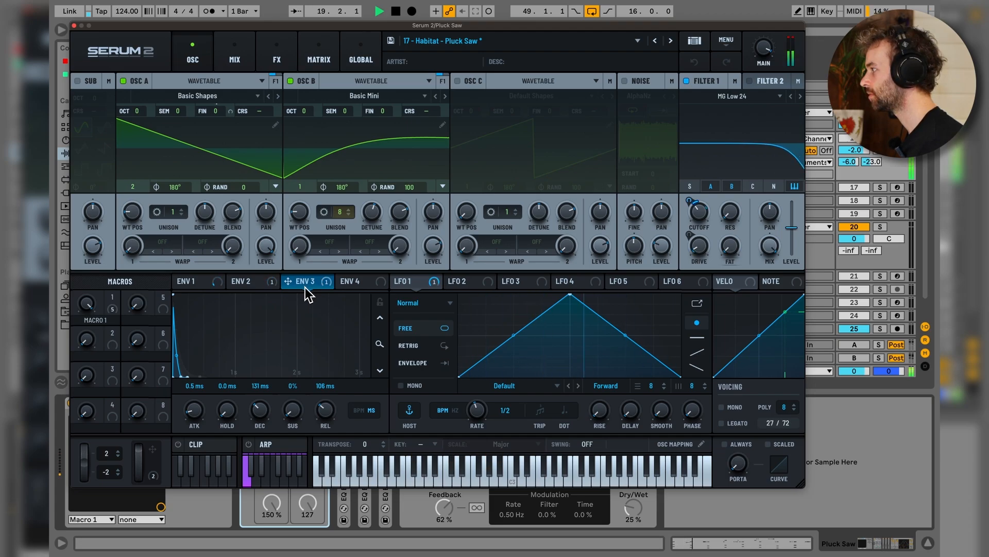
{"action": "key", "text": "space"}
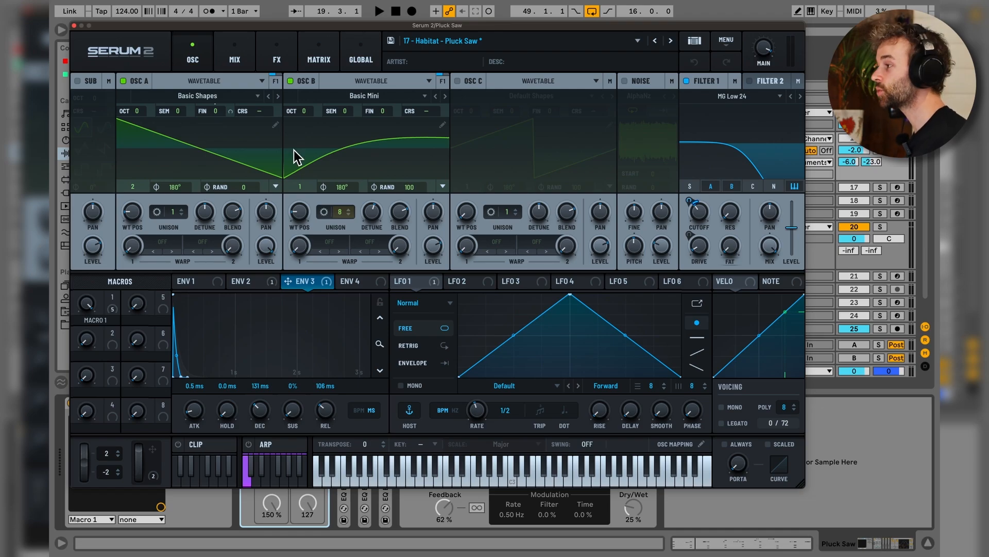
Step: Examine the distortion, equalizer, filter, chorus and reverb settings in Serum 2's effects chain
{"action": "left_click", "coordinate": [290, 51]}
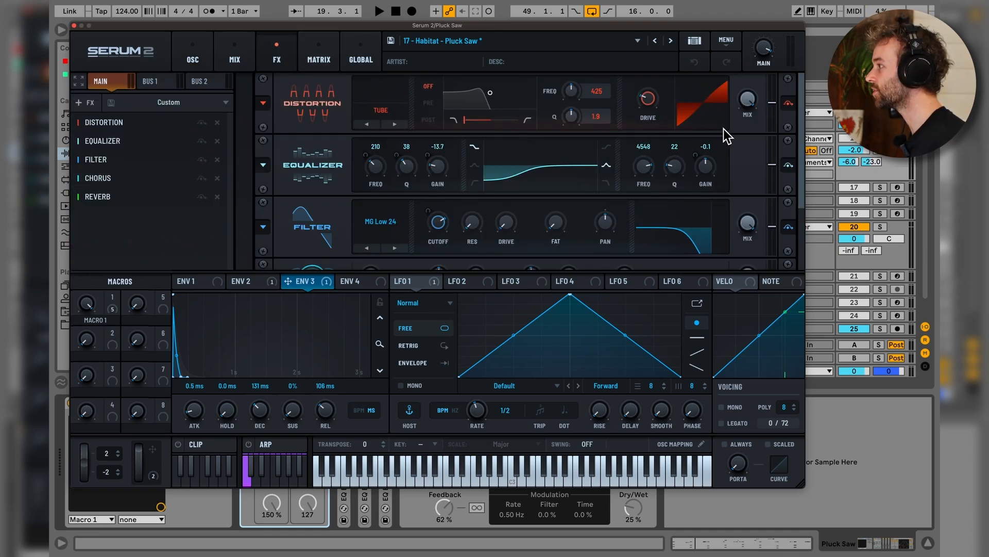
{"action": "scroll", "coordinate": [464, 160], "scroll_direction": "down", "scroll_amount": 1}
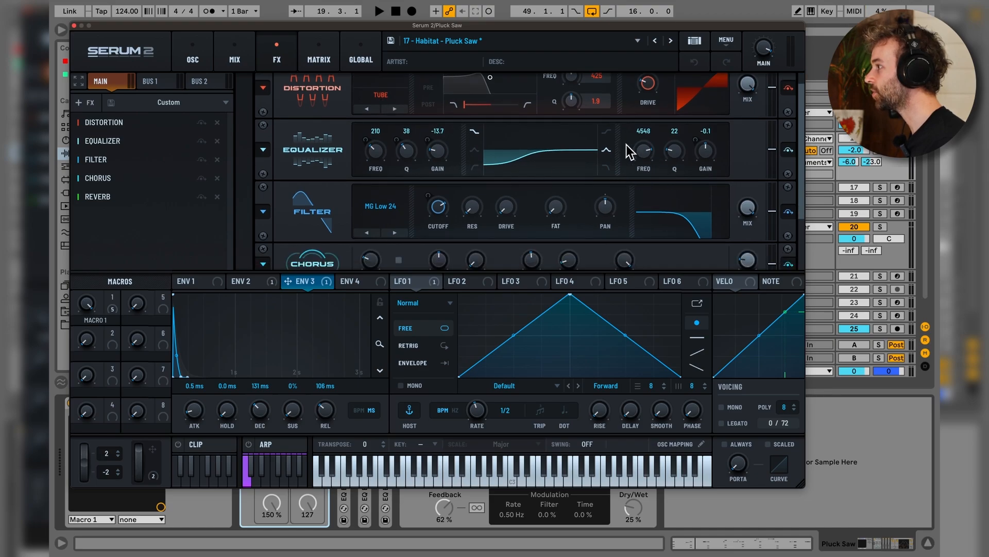
{"action": "scroll", "coordinate": [530, 160], "scroll_direction": "down", "scroll_amount": 2}
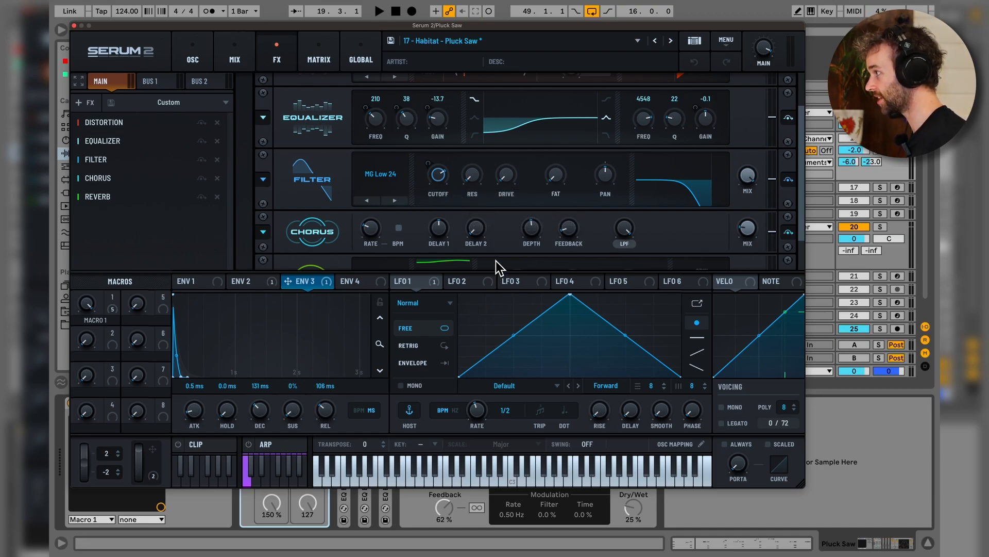
{"action": "scroll", "coordinate": [546, 250], "scroll_direction": "down", "scroll_amount": 3}
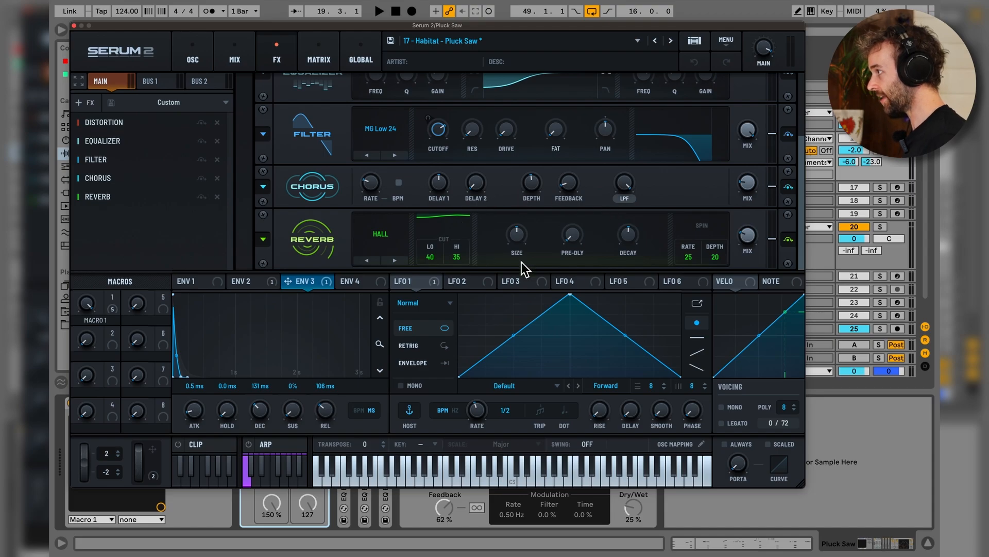
Step: Bypass the distortion, equalizer, filter, chorus and reverb inside Serum 2 and audition the dry pluck
{"action": "left_click", "coordinate": [202, 122]}
{"action": "left_click", "coordinate": [201, 140]}
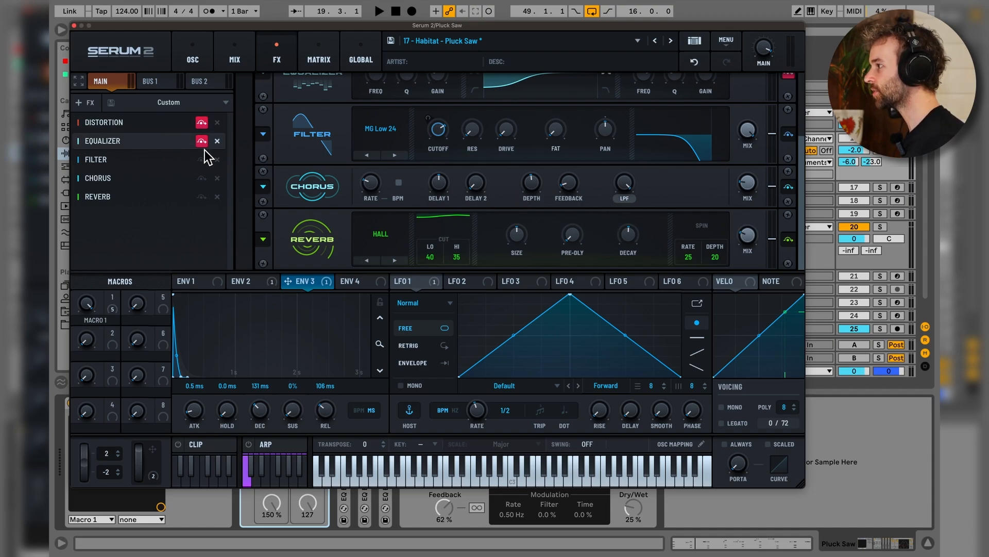
{"action": "left_click", "coordinate": [202, 160]}
{"action": "left_click", "coordinate": [202, 178]}
{"action": "left_click", "coordinate": [202, 197]}
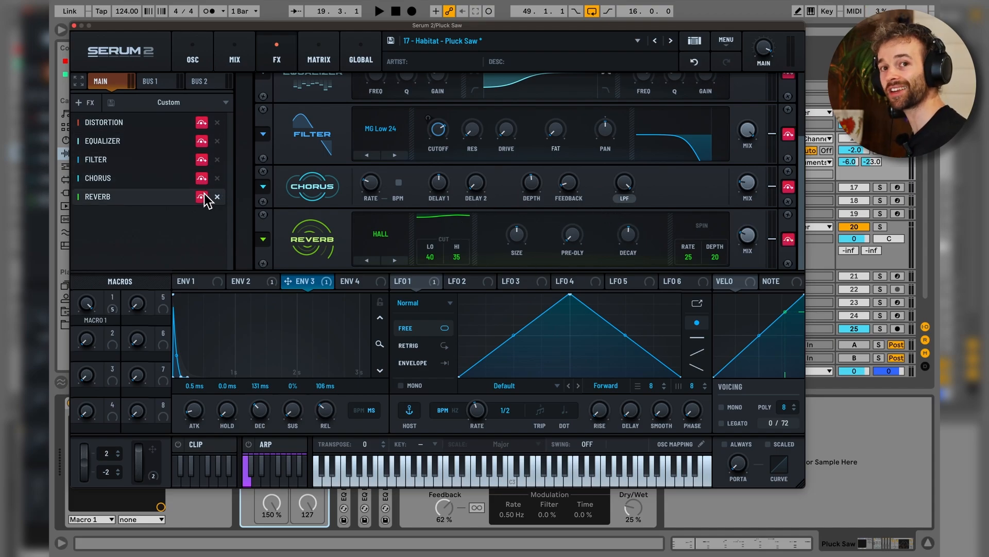
{"action": "key", "text": "space"}
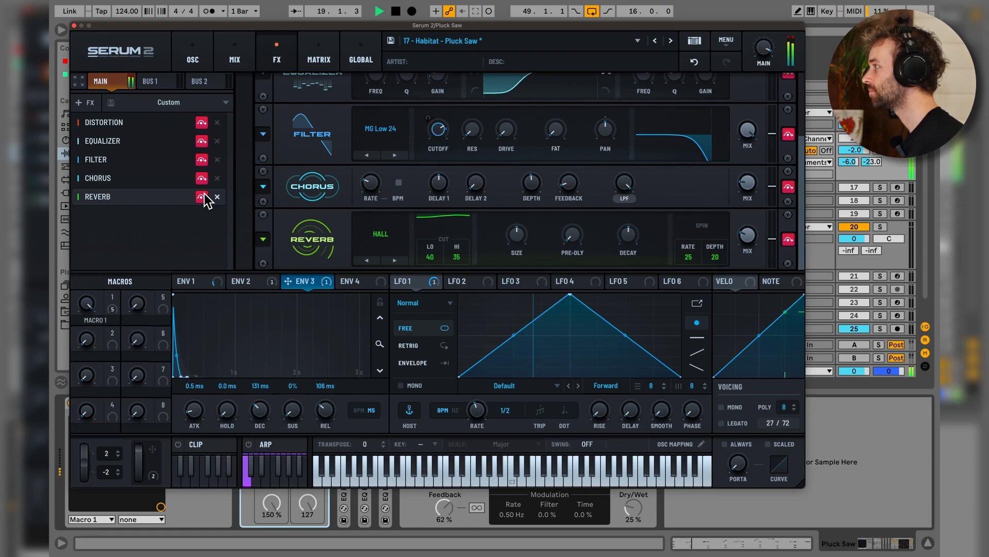
{"action": "key", "text": "space"}
{"action": "scroll", "coordinate": [716, 199], "scroll_direction": "up", "scroll_amount": 3}
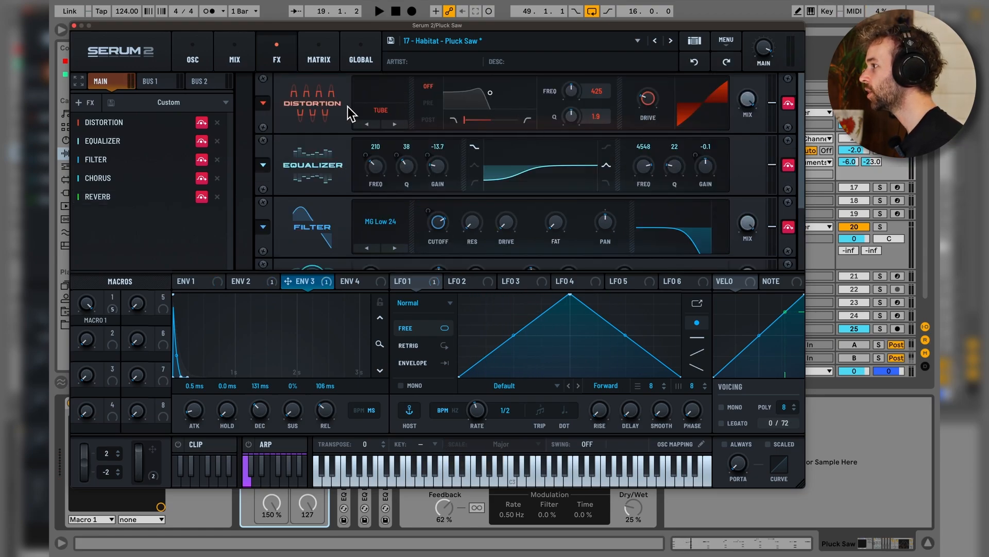
Step: Re-enable Serum 2's distortion, equalizer and filter one at a time while auditioning each addition
{"action": "key", "text": "space"}
{"action": "left_click", "coordinate": [202, 123]}
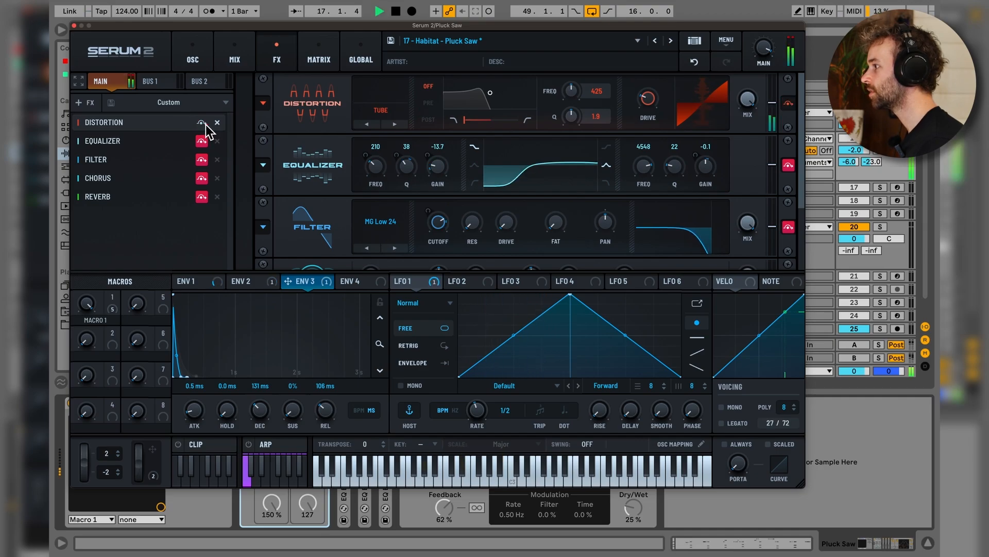
{"action": "left_click", "coordinate": [202, 141]}
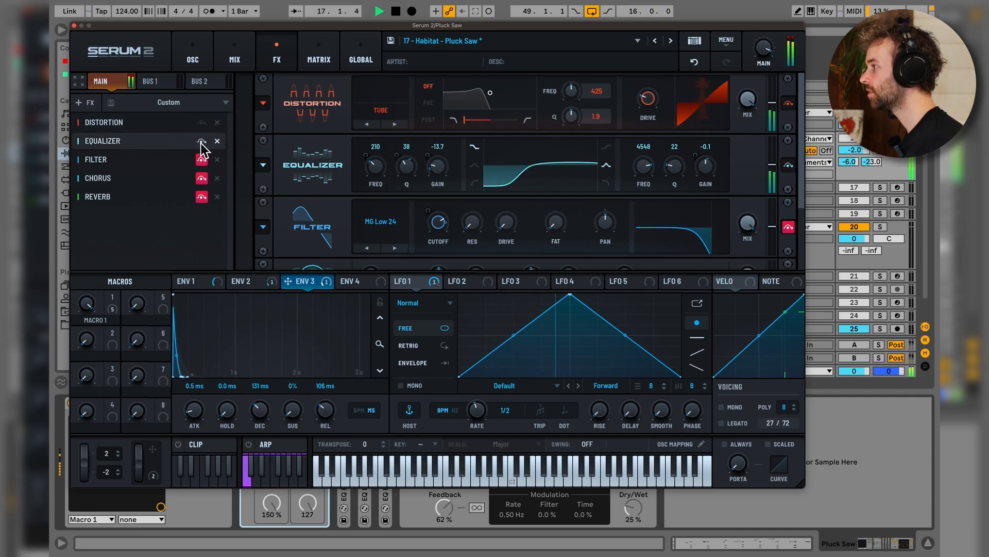
{"action": "key", "text": "space"}
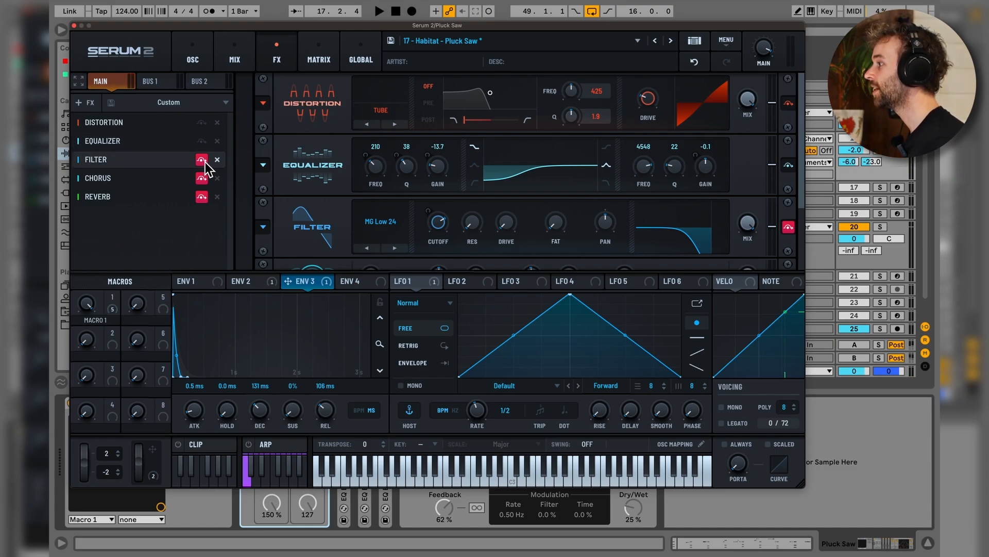
{"action": "left_click", "coordinate": [204, 161]}
{"action": "key", "text": "space"}
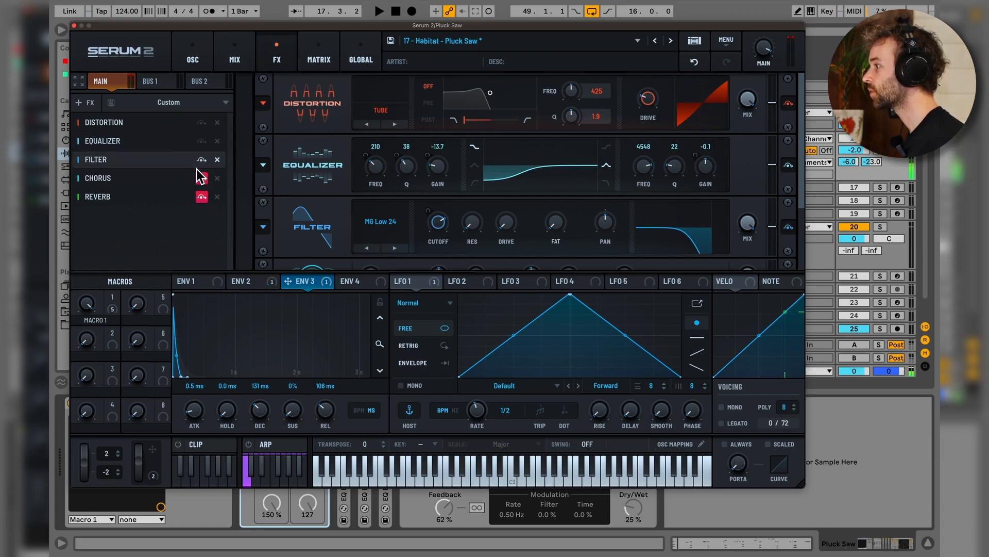
{"action": "key", "text": "space"}
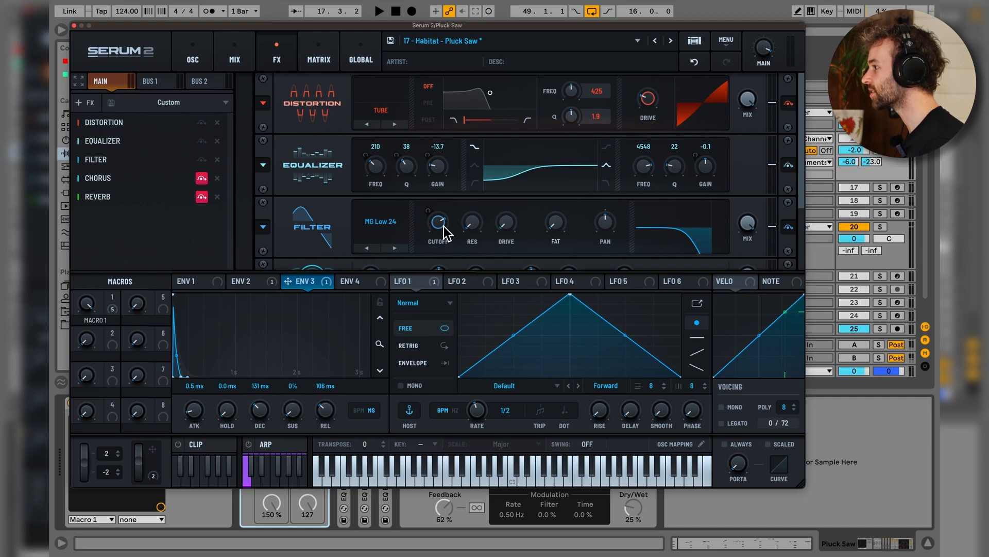
{"action": "key", "text": "space"}
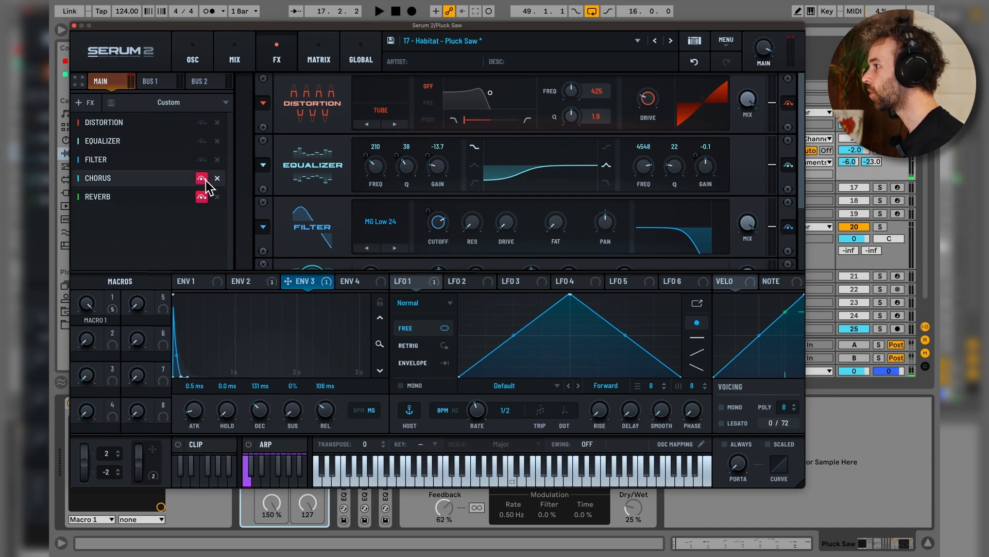
Step: Re-enable Serum 2's chorus and compare its sound with the mix raised to 78% and brought back down
{"action": "left_click", "coordinate": [204, 179]}
{"action": "scroll", "coordinate": [742, 186], "scroll_direction": "down", "scroll_amount": 4}
{"action": "left_click_drag", "start_coordinate": [748, 185], "coordinate": [752, 170]}
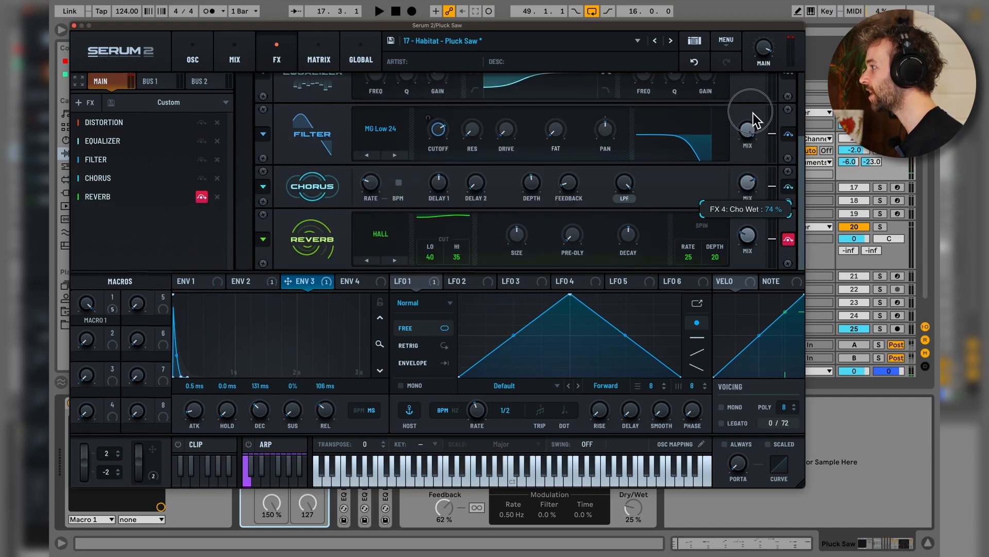
{"action": "key", "text": "space"}
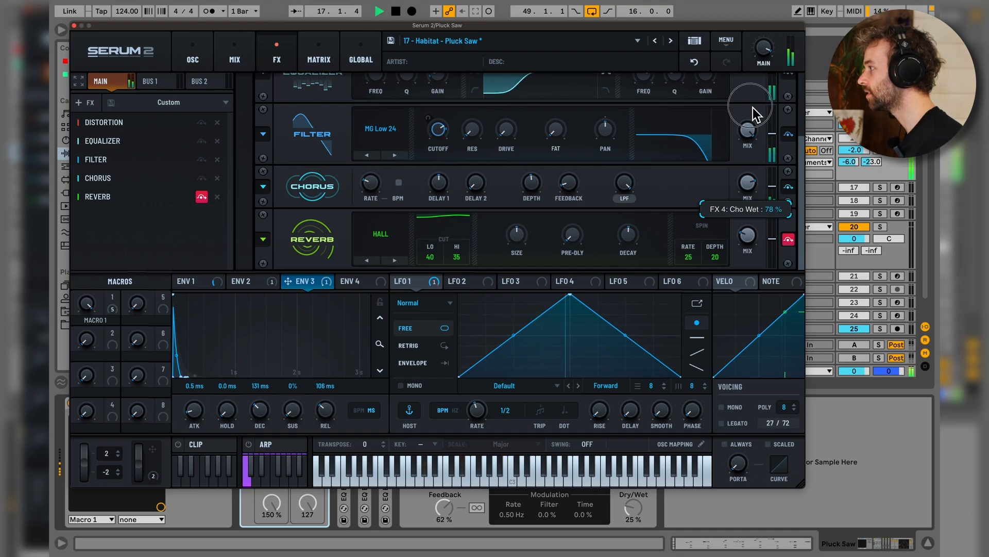
{"action": "left_click_drag", "start_coordinate": [753, 107], "coordinate": [750, 186]}
{"action": "key", "text": "space"}
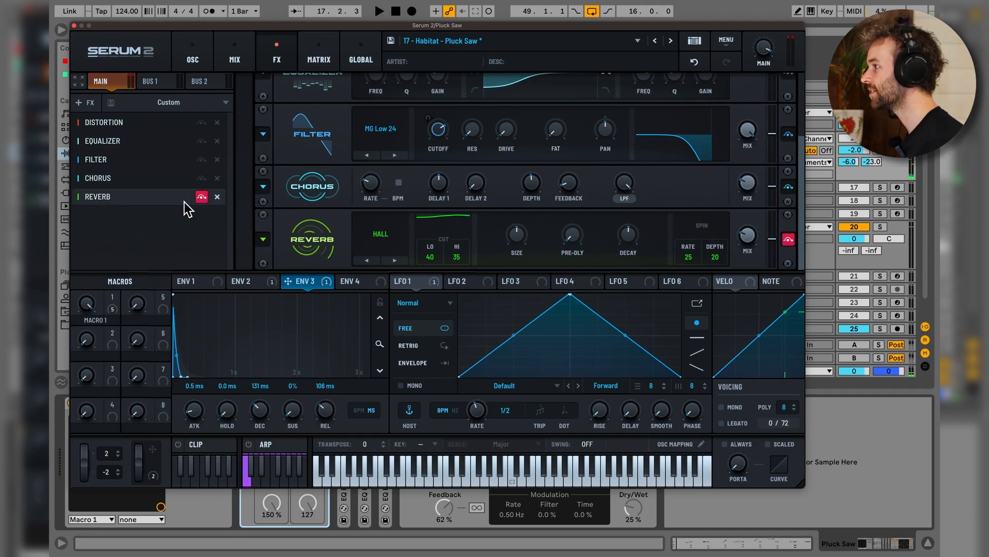
Step: Re-enable Serum 2's reverb and audition the pluck with the complete effects chain
{"action": "left_click", "coordinate": [201, 196]}
{"action": "key", "text": "space"}
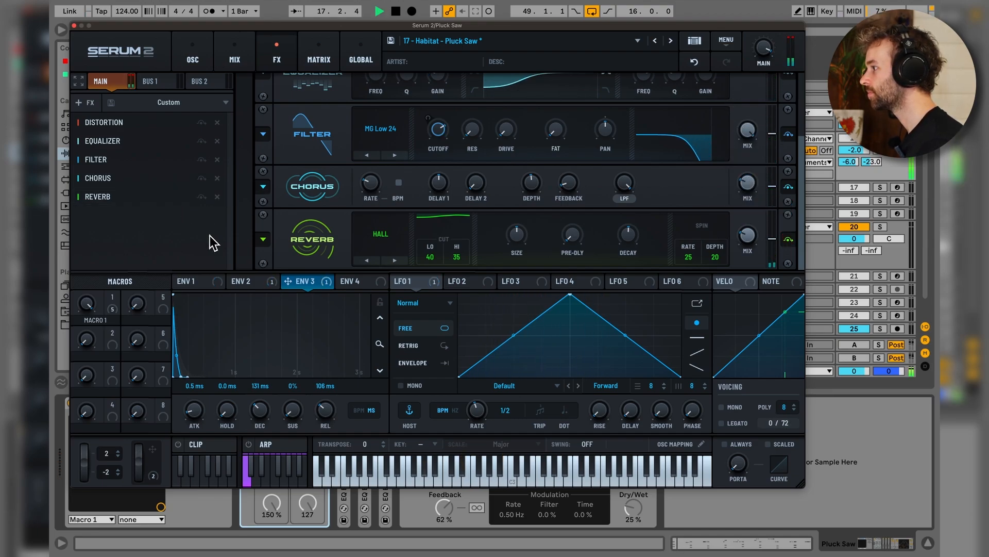
{"action": "key", "text": "space"}
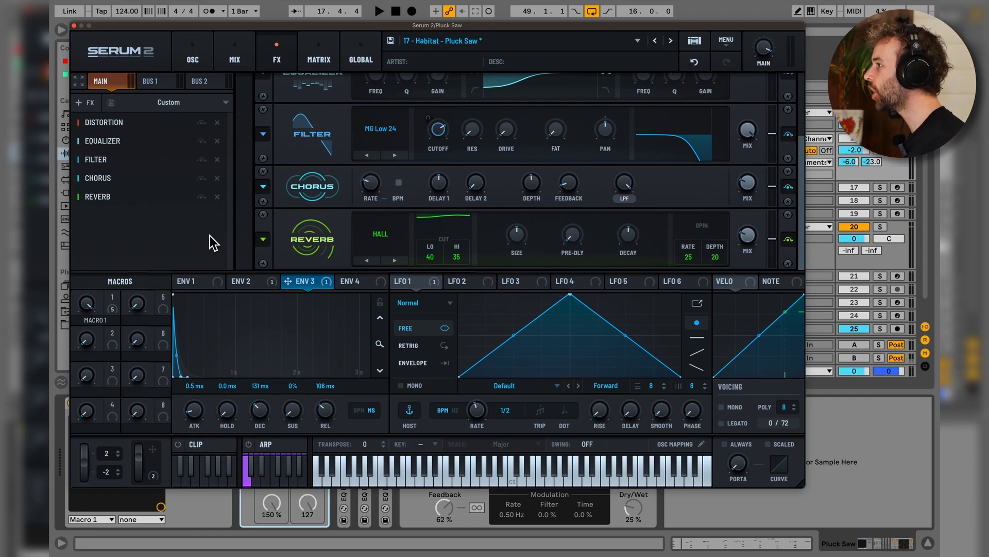
Step: Inspect the Env 2 and LFO 1 modulation sources and return to Serum 2's oscillator page
{"action": "mouse_move", "coordinate": [270, 287]}
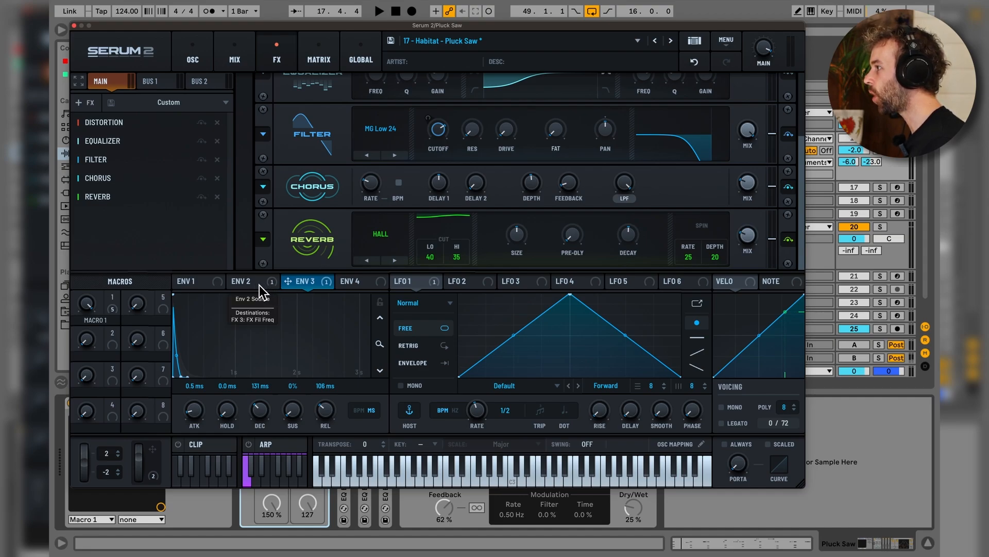
{"action": "left_click", "coordinate": [259, 286]}
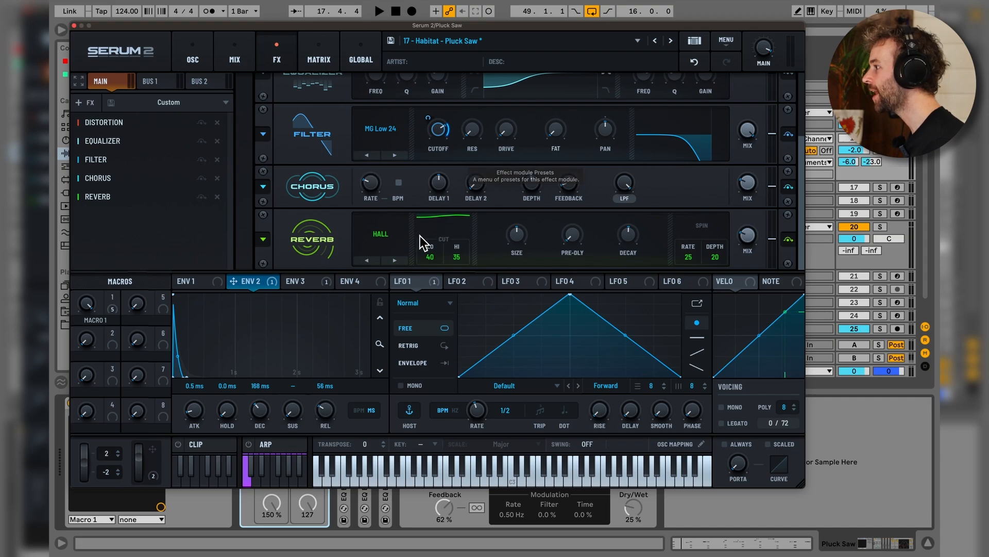
{"action": "left_click", "coordinate": [415, 282]}
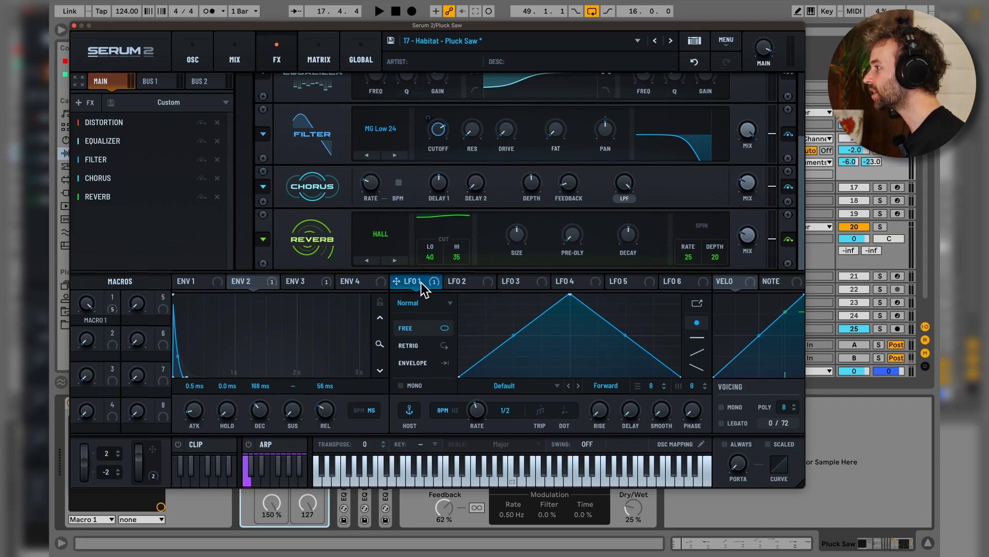
{"action": "left_click", "coordinate": [192, 56]}
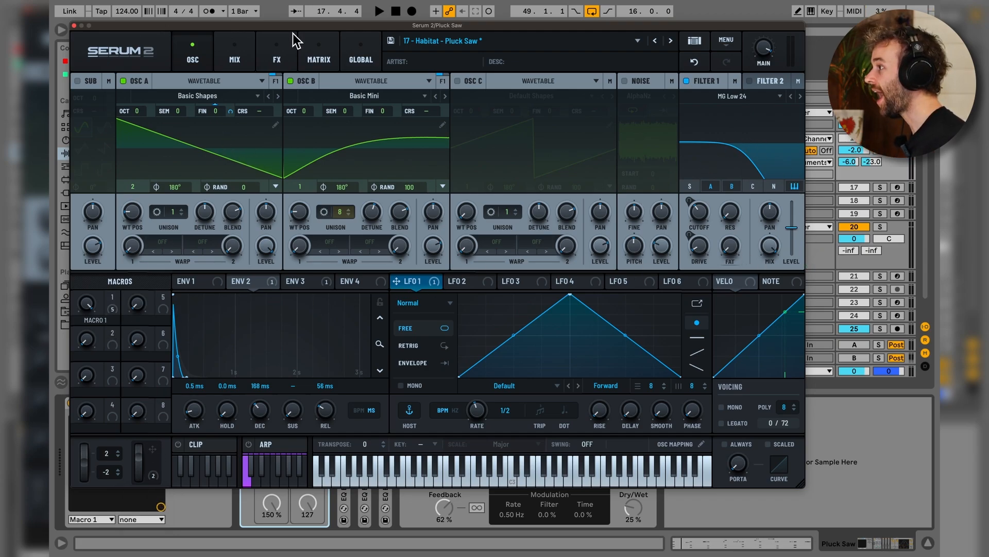
Step: Inspect Serum 2's effects page, Macro 1 and mod wheel assignments, return to the oscillators and close the plugin window
{"action": "left_click", "coordinate": [276, 42]}
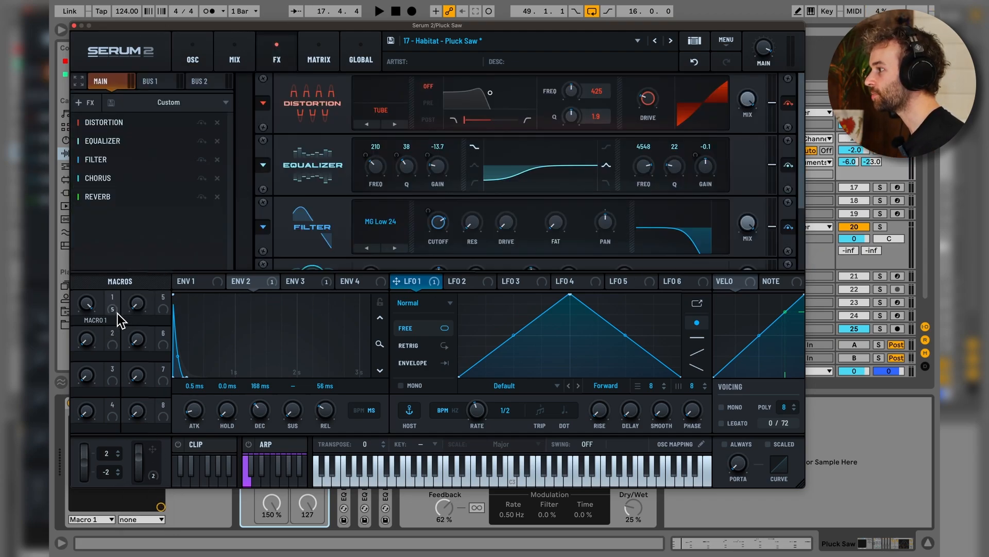
{"action": "mouse_move", "coordinate": [117, 311]}
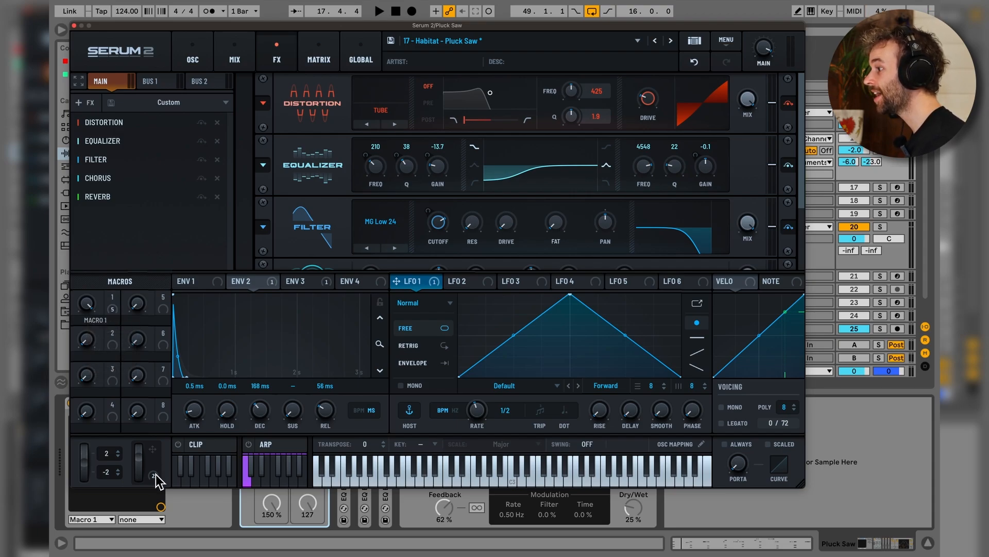
{"action": "mouse_move", "coordinate": [156, 474]}
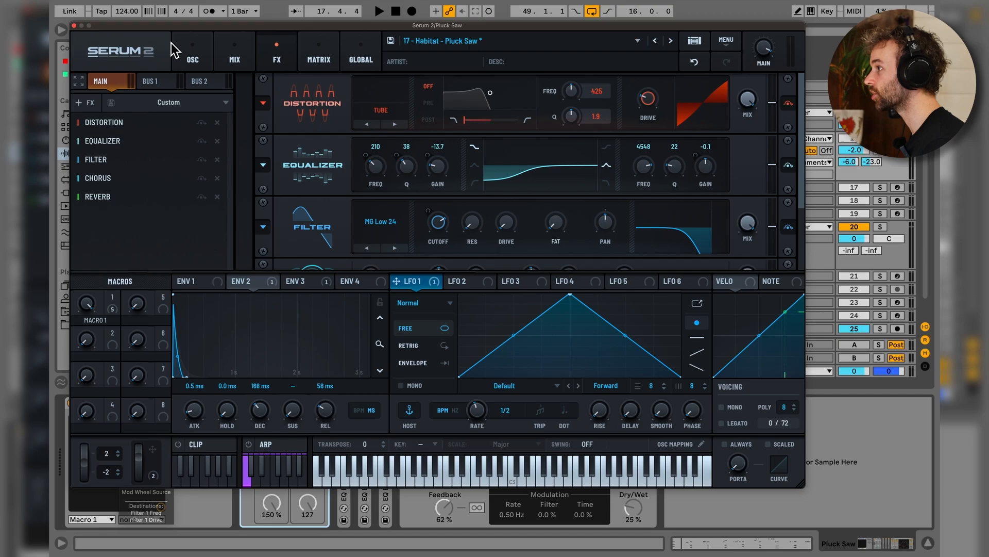
{"action": "left_click", "coordinate": [192, 56]}
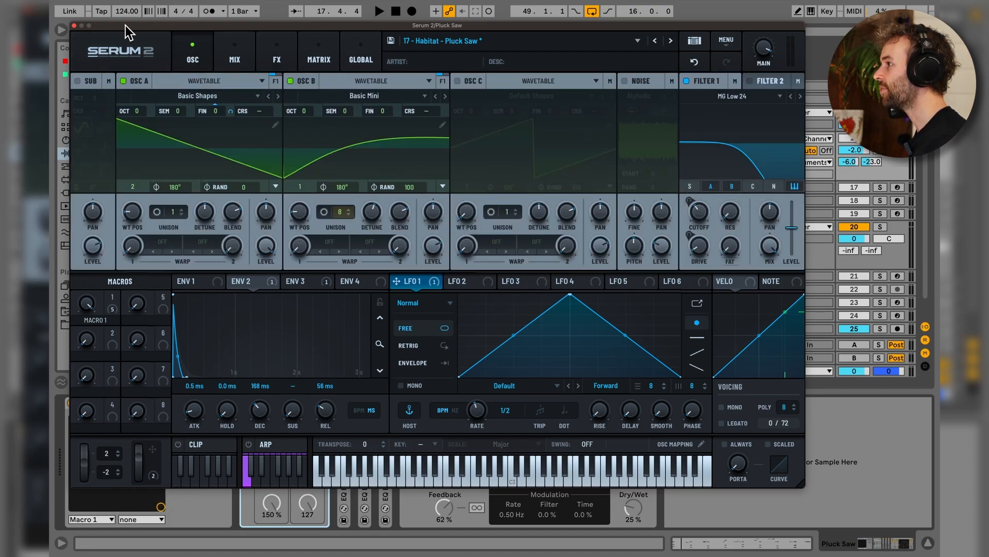
{"action": "left_click", "coordinate": [75, 26]}
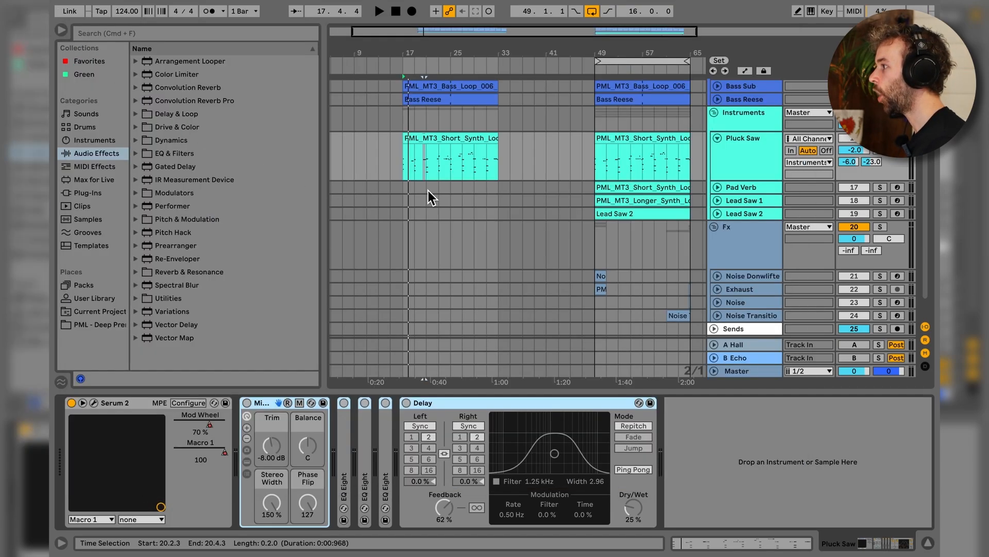
Step: Show the Pluck Saw's automation lanes and add a dip to the Macro 1 curve around bar 23
{"action": "left_click_drag", "start_coordinate": [407, 165], "coordinate": [499, 170]}
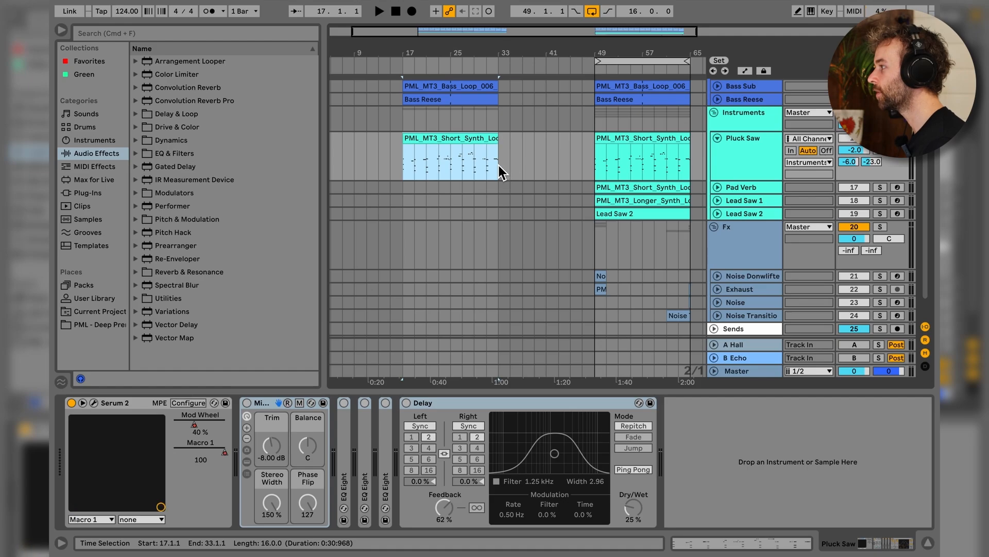
{"action": "key", "text": "a"}
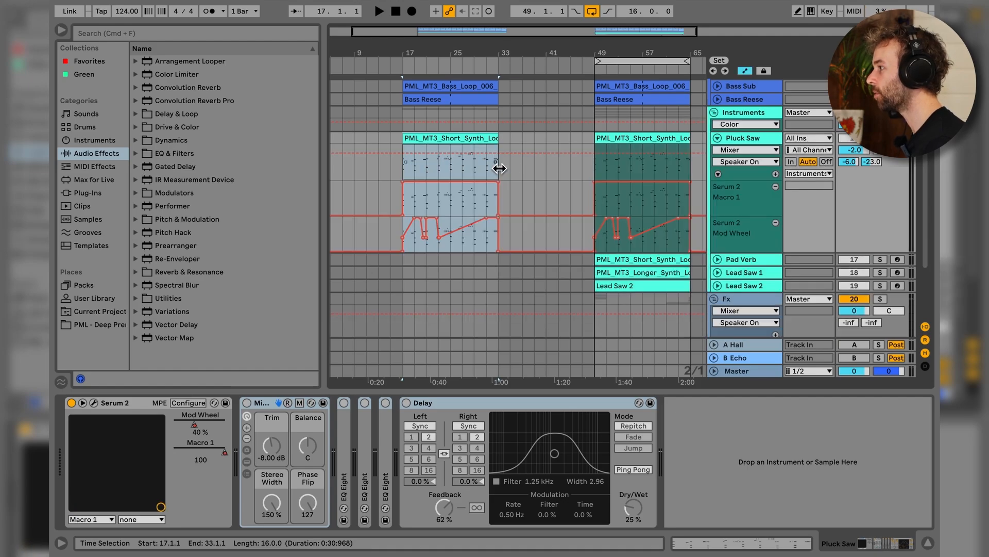
{"action": "left_click", "coordinate": [428, 199]}
{"action": "left_click_drag", "start_coordinate": [408, 203], "coordinate": [475, 192]}
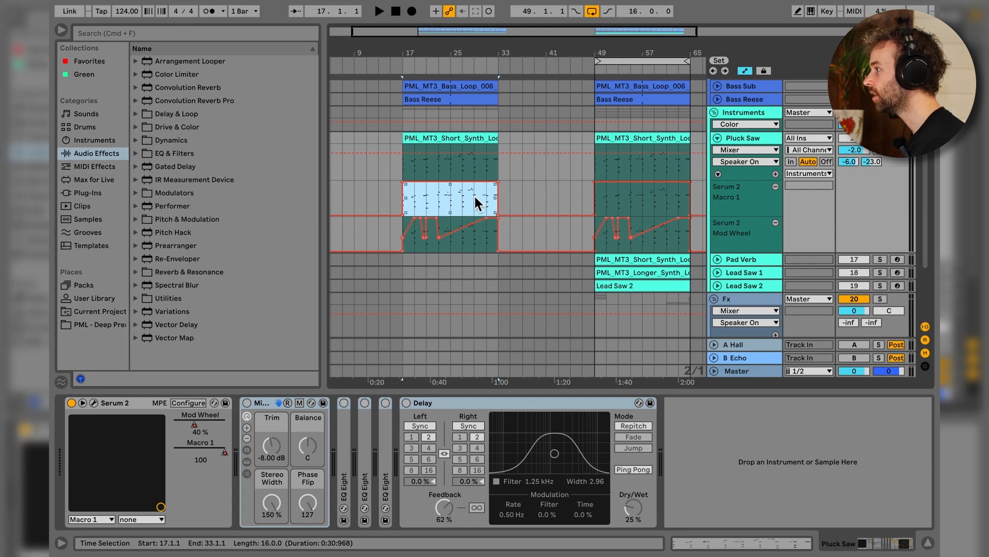
{"action": "left_click", "coordinate": [447, 195]}
{"action": "left_click_drag", "start_coordinate": [437, 184], "coordinate": [439, 194]}
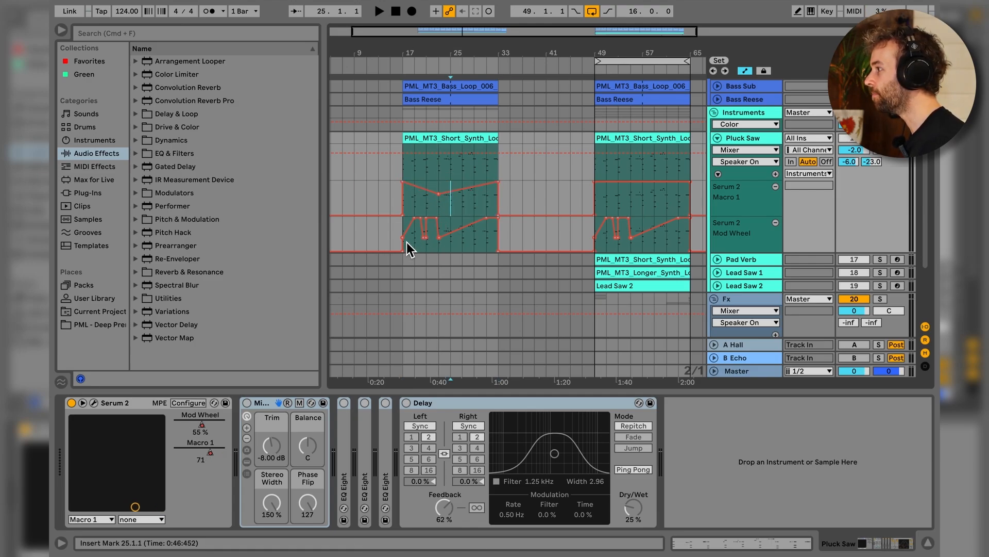
Step: Select the Pluck Saw's Mod Wheel automation from bar 17 to 33 and audition the filter movement
{"action": "left_click_drag", "start_coordinate": [402, 229], "coordinate": [498, 230]}
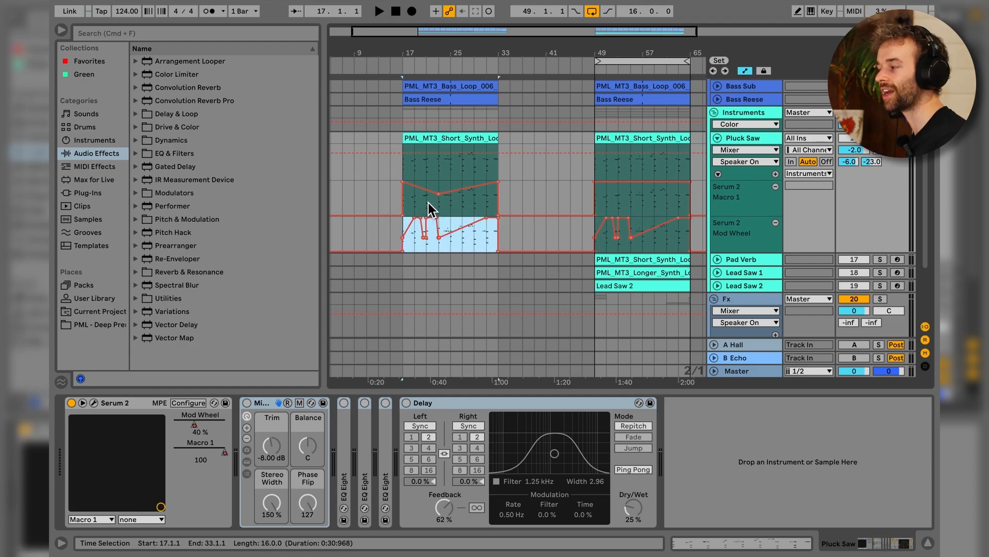
{"action": "mouse_move", "coordinate": [410, 242]}
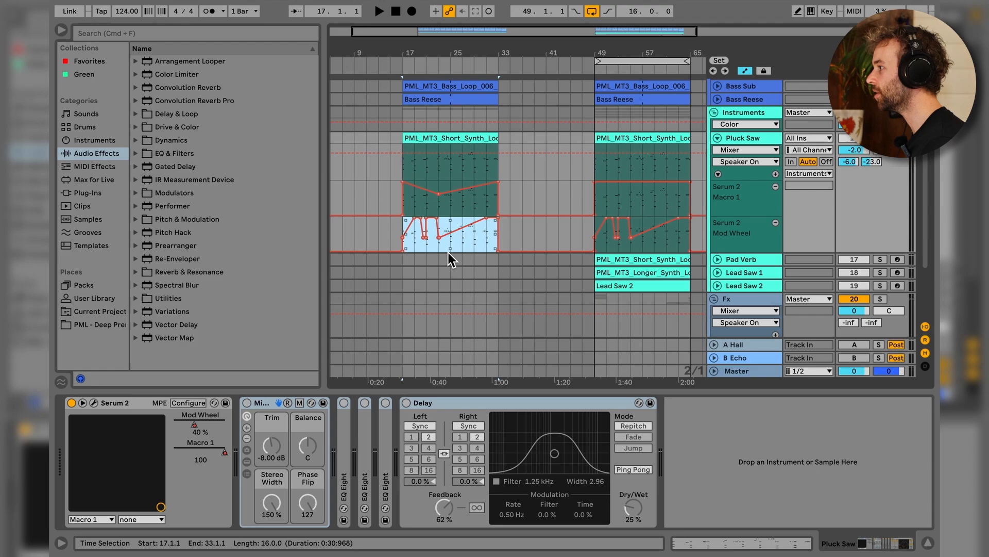
{"action": "key", "text": "space"}
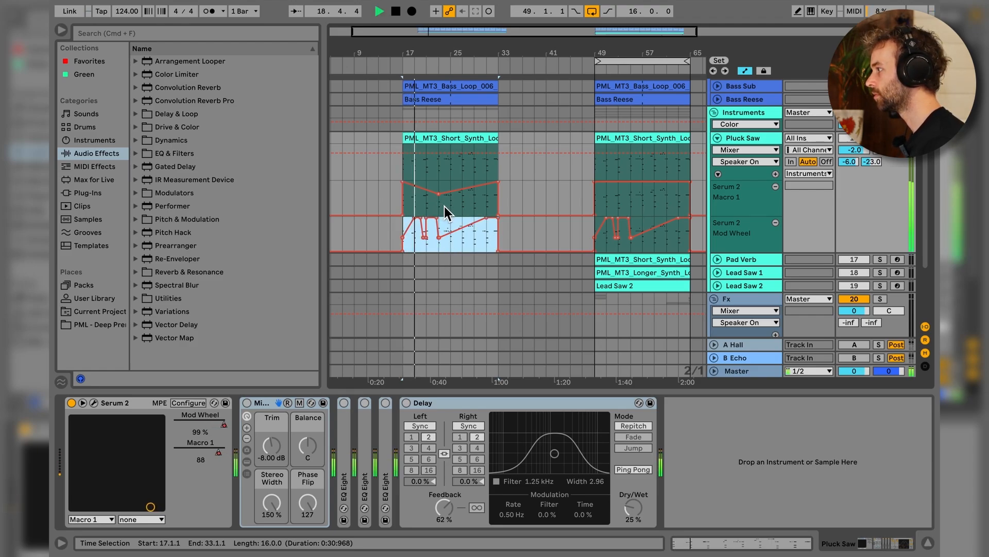
{"action": "key", "text": "space"}
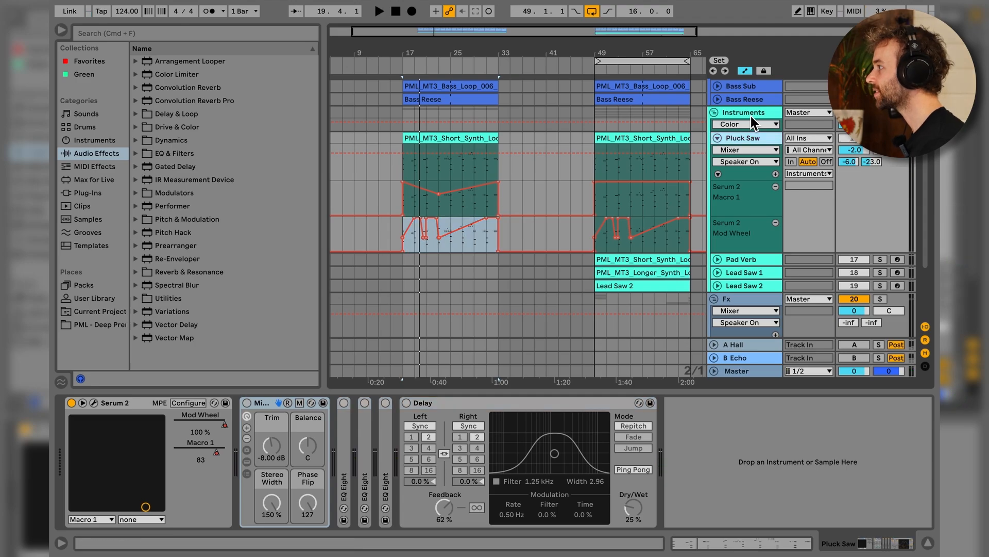
Step: Bypass the Saturator on the Instruments group and enable the Pluck Saw's Mix Control device
{"action": "left_click", "coordinate": [751, 116]}
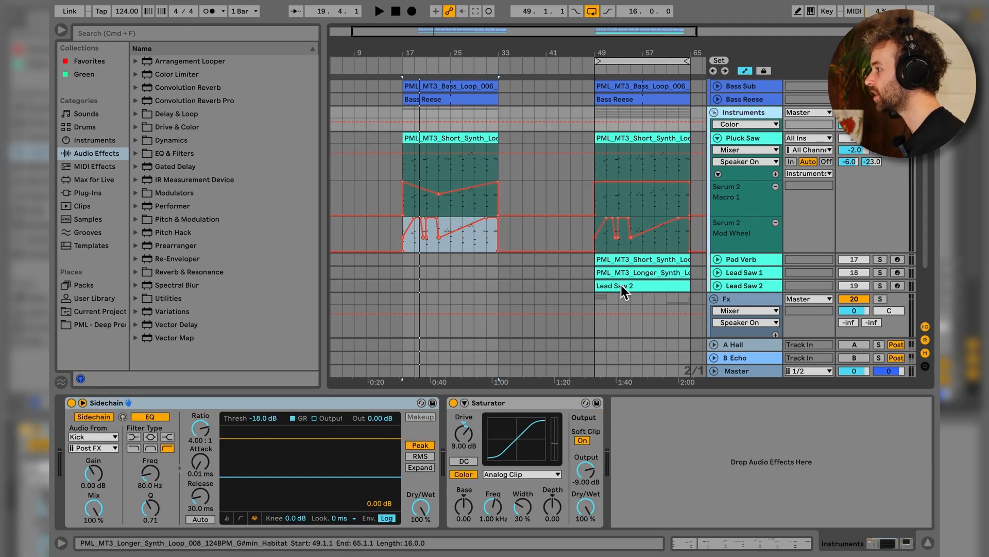
{"action": "left_click", "coordinate": [454, 404]}
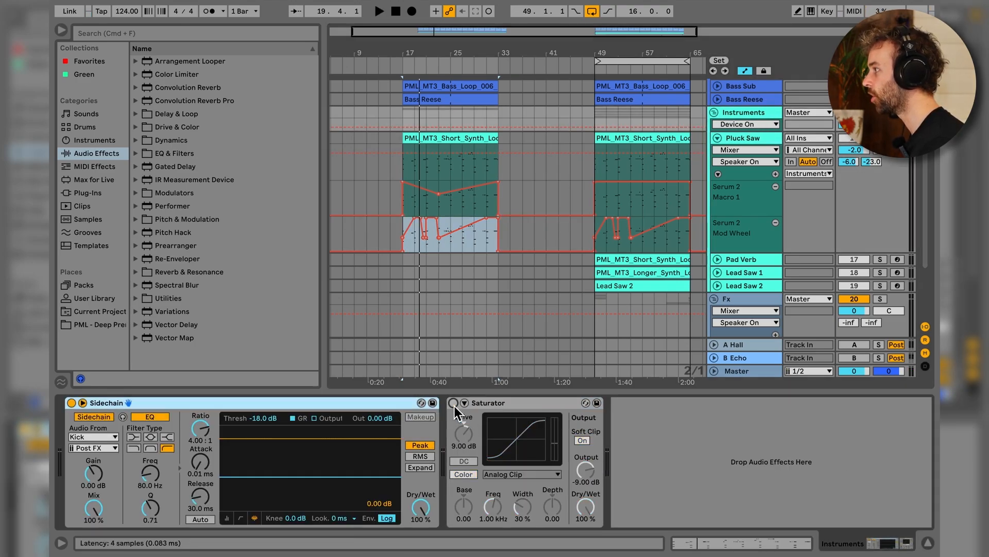
{"action": "left_click", "coordinate": [403, 167]}
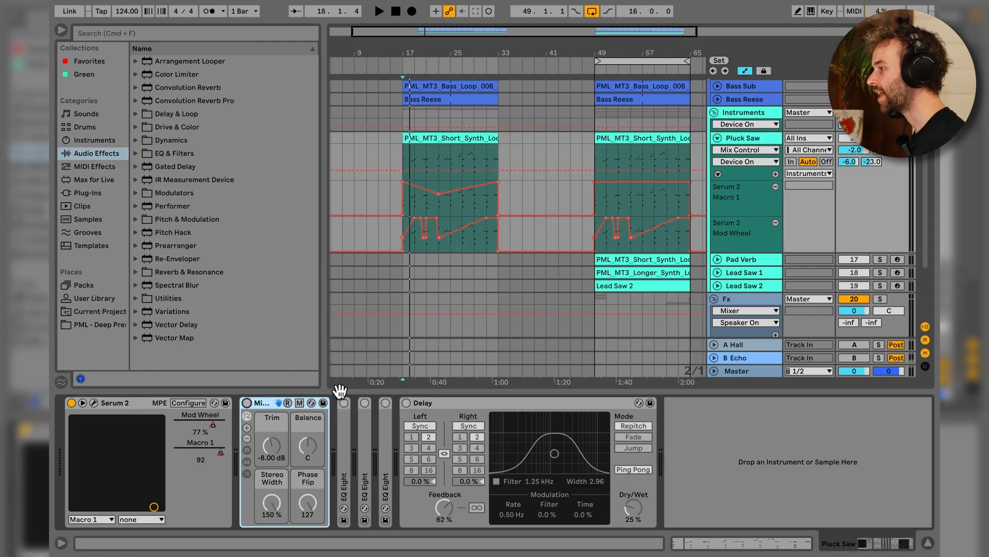
{"action": "left_click", "coordinate": [247, 402]}
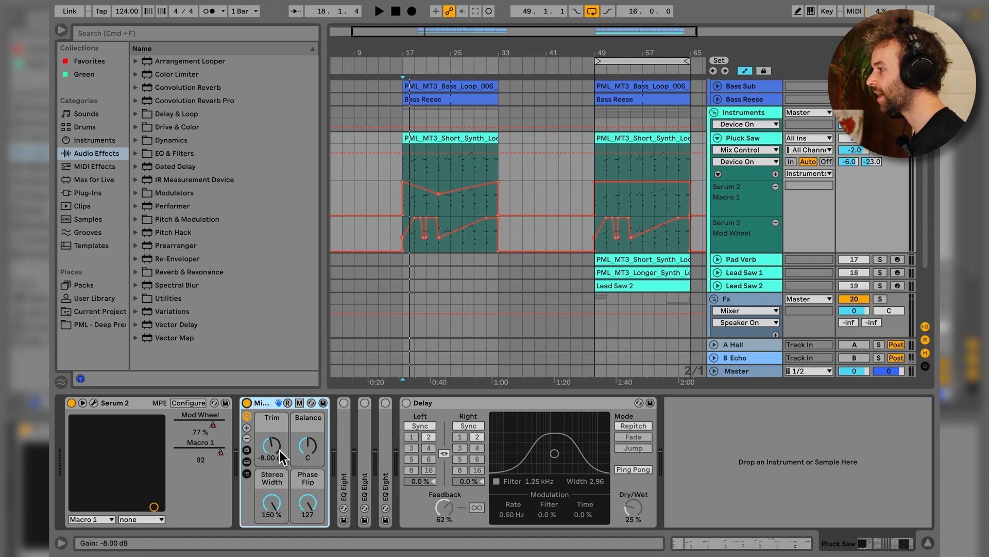
{"action": "left_click", "coordinate": [281, 515]}
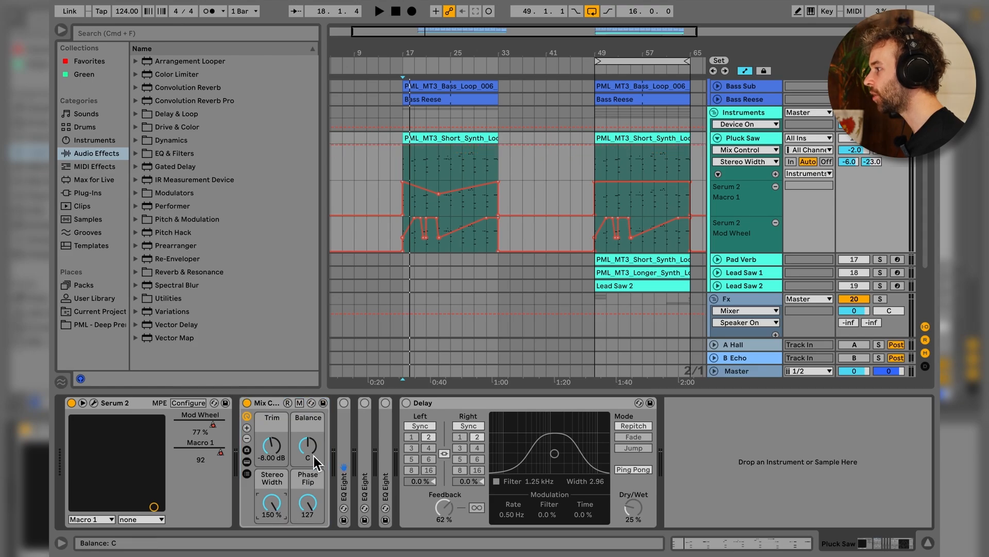
Step: Enable and expand the Pluck Saw's first EQ Eight and audition its effect on the pluck
{"action": "double_click", "coordinate": [345, 438]}
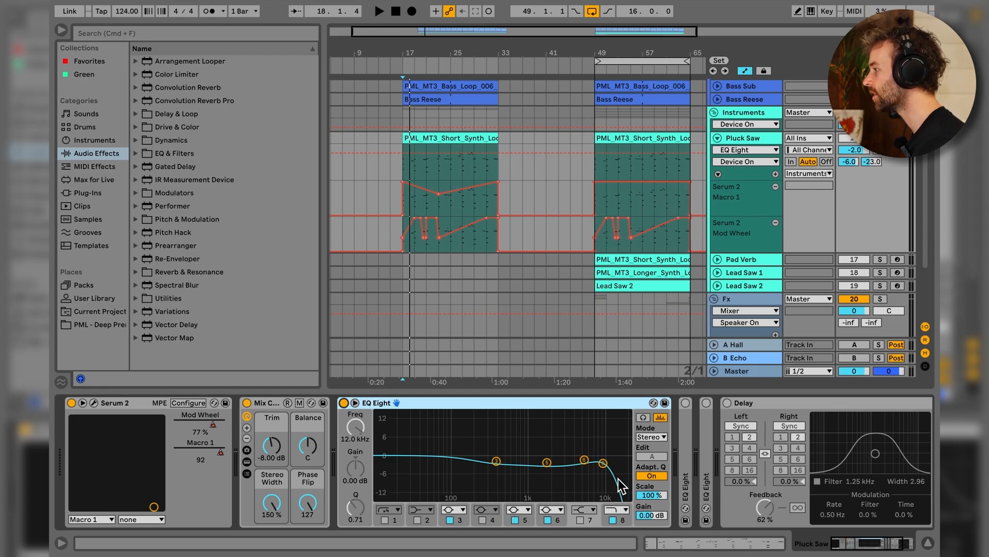
{"action": "key", "text": "space"}
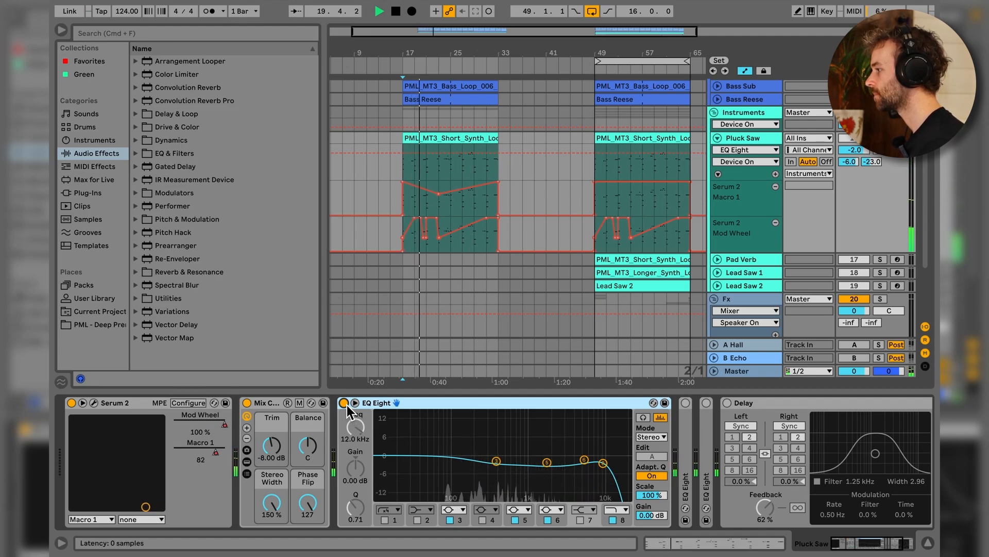
{"action": "key", "text": "space"}
Step: Enable the second EQ Eight, review its side and mid curves, and audition the pluck through it
{"action": "double_click", "coordinate": [366, 404]}
{"action": "double_click", "coordinate": [366, 440]}
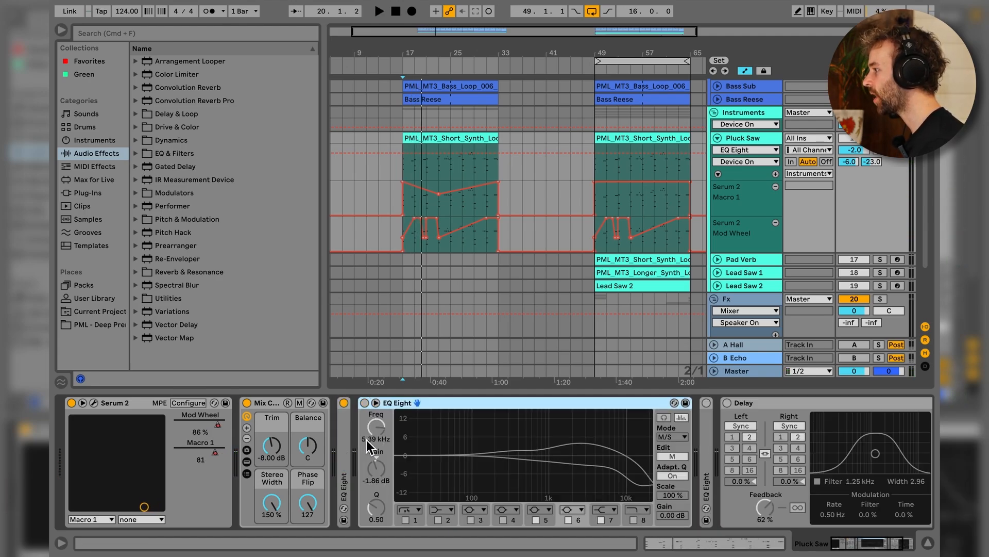
{"action": "left_click", "coordinate": [365, 403]}
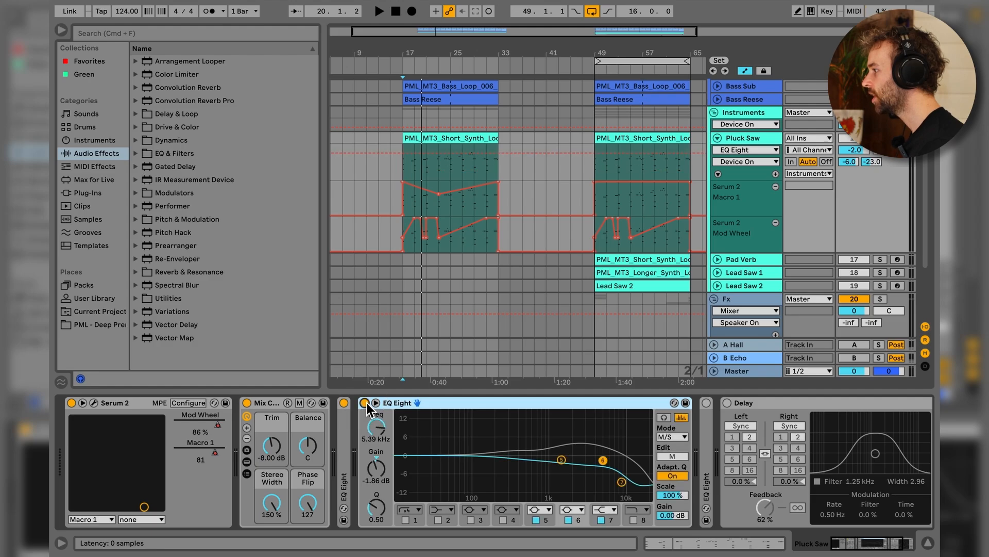
{"action": "left_click", "coordinate": [676, 460]}
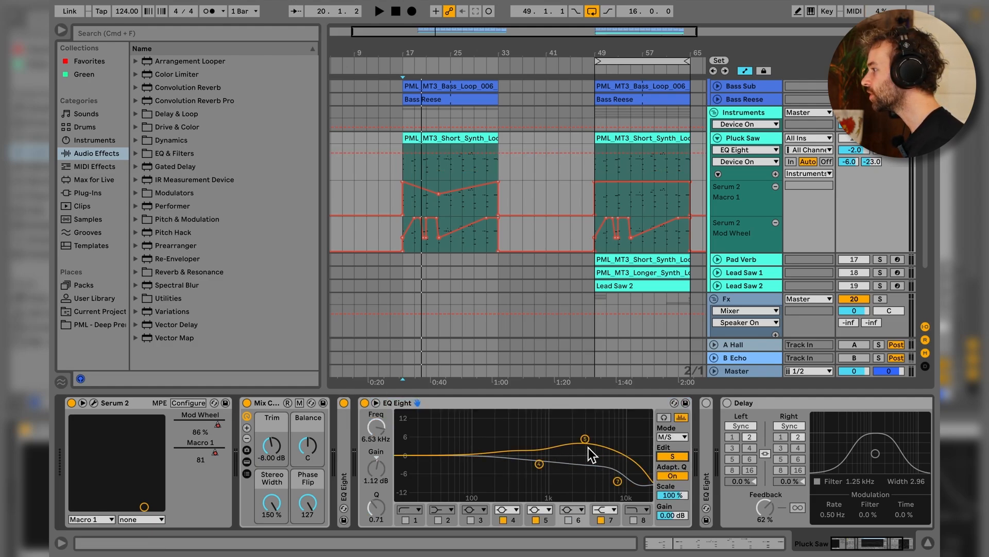
{"action": "left_click", "coordinate": [664, 475]}
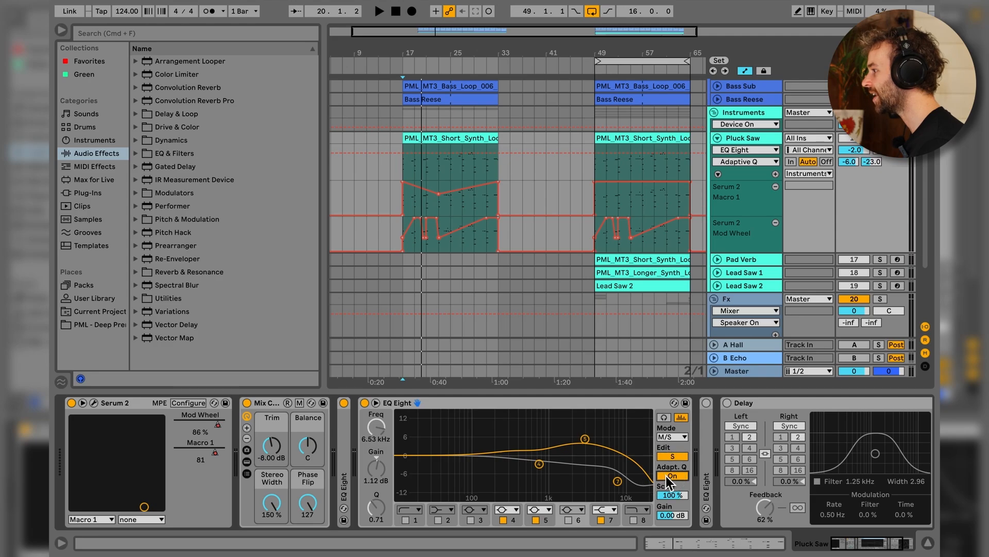
{"action": "left_click", "coordinate": [672, 456]}
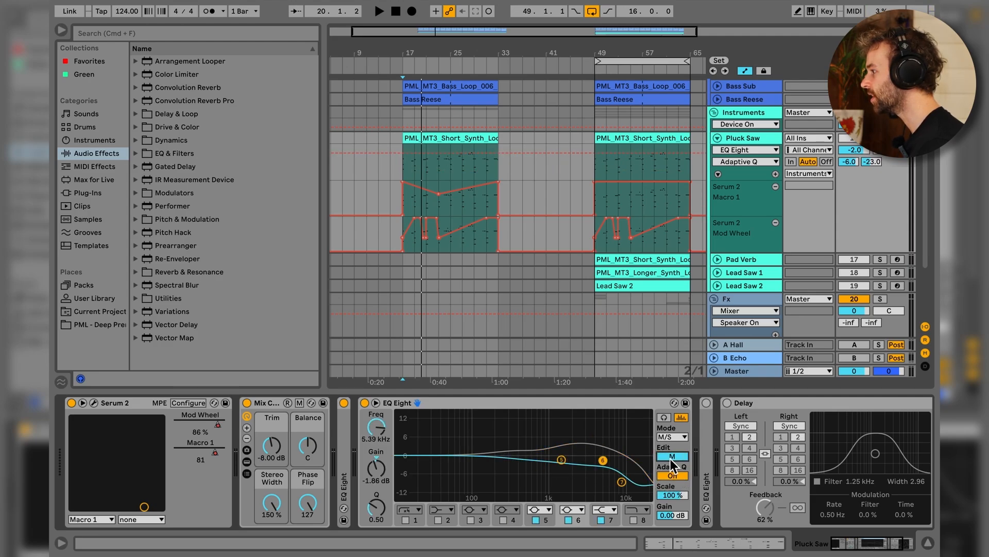
{"action": "left_click", "coordinate": [604, 460]}
{"action": "key", "text": "space"}
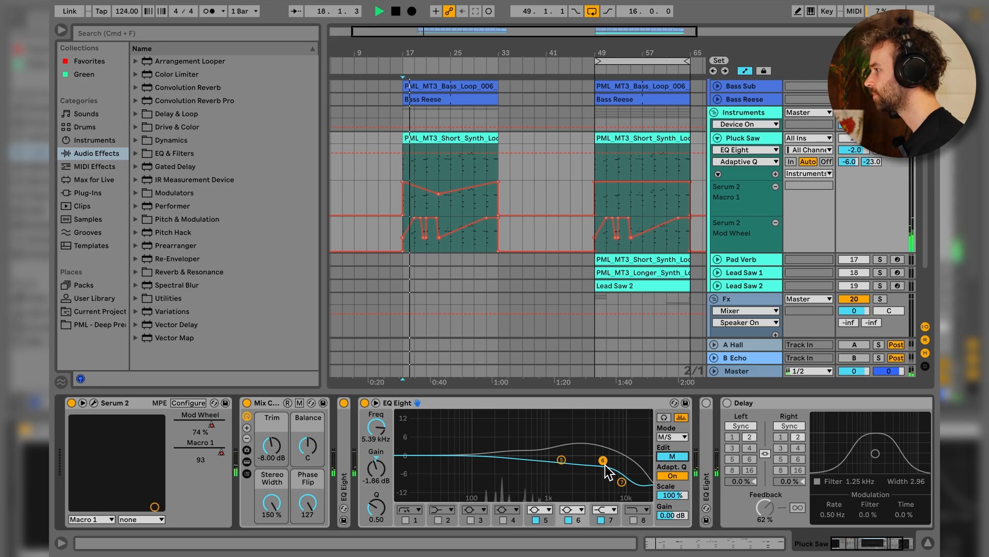
{"action": "key", "text": "space"}
Step: Enable and expand the third EQ Eight in M/S mode and audition the pluck with it
{"action": "double_click", "coordinate": [589, 406]}
{"action": "double_click", "coordinate": [386, 461]}
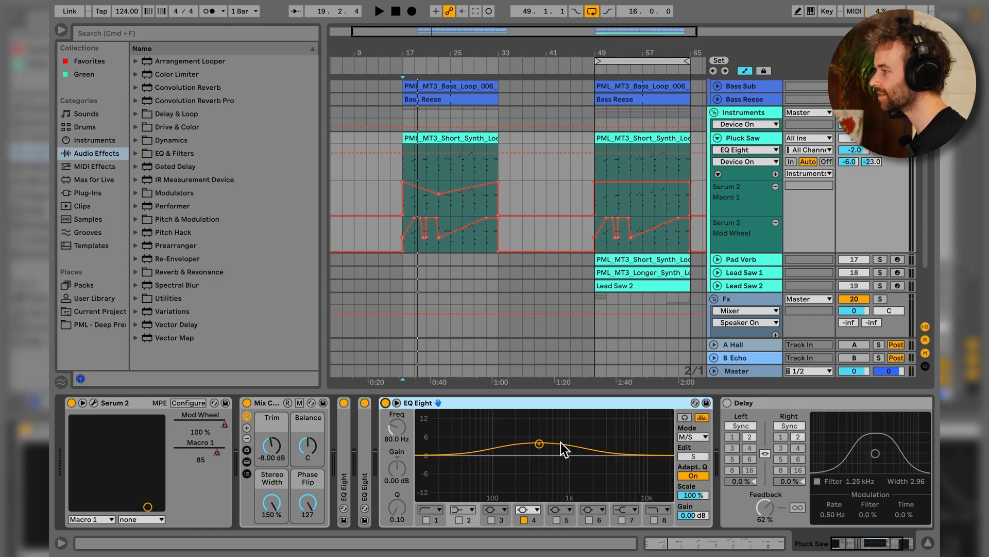
{"action": "key", "text": "space"}
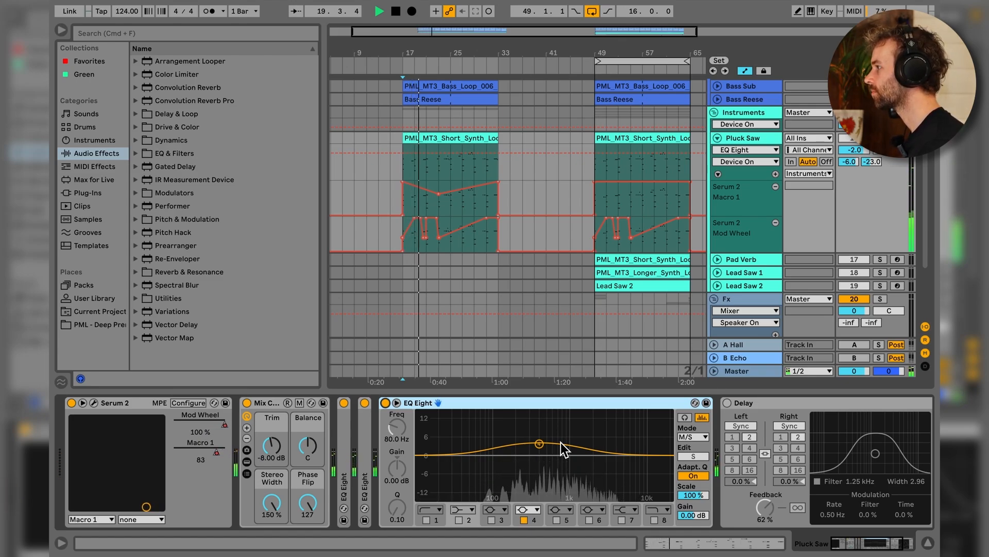
{"action": "key", "text": "space"}
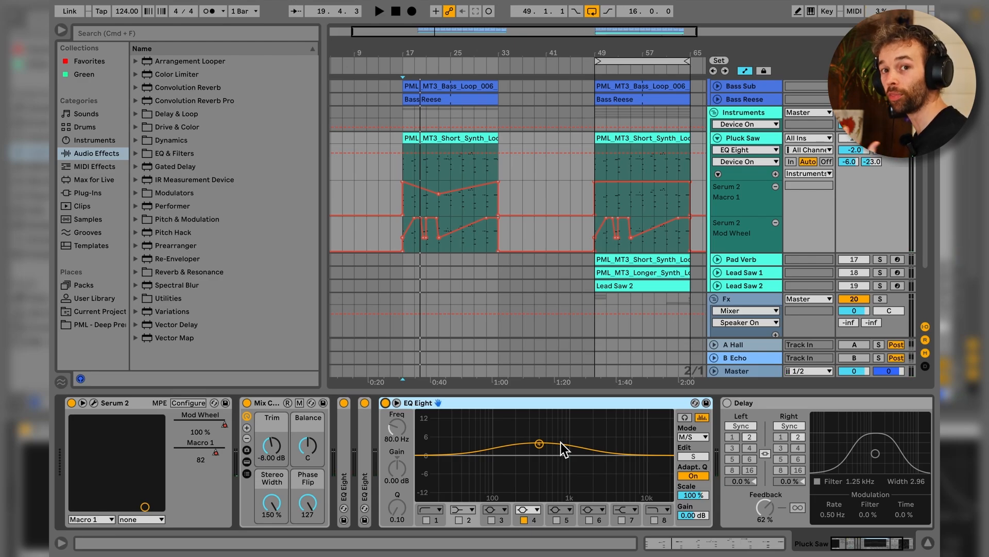
Step: Collapse the third EQ Eight, enable the Delay, audition the pluck and return the insert marker to bar 17
{"action": "double_click", "coordinate": [432, 404]}
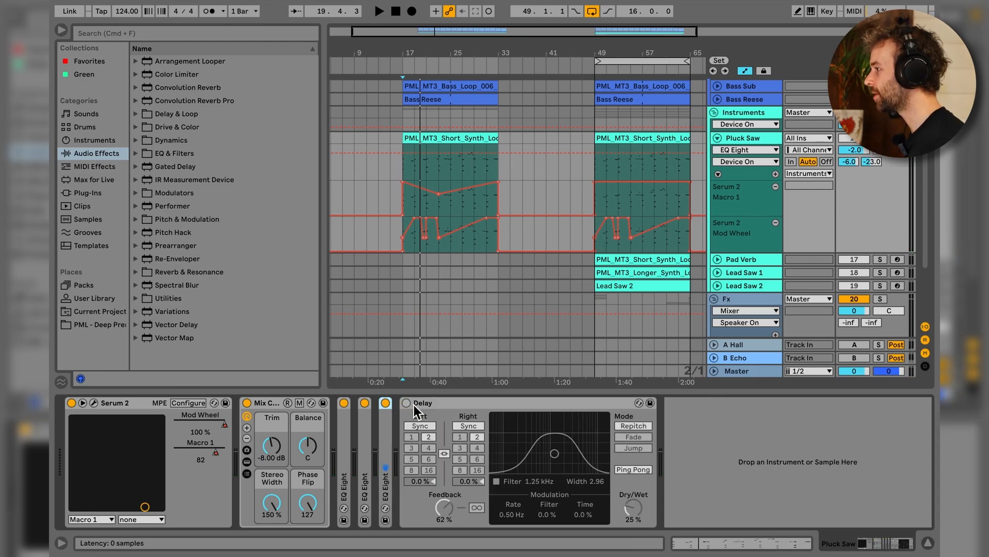
{"action": "left_click", "coordinate": [407, 403]}
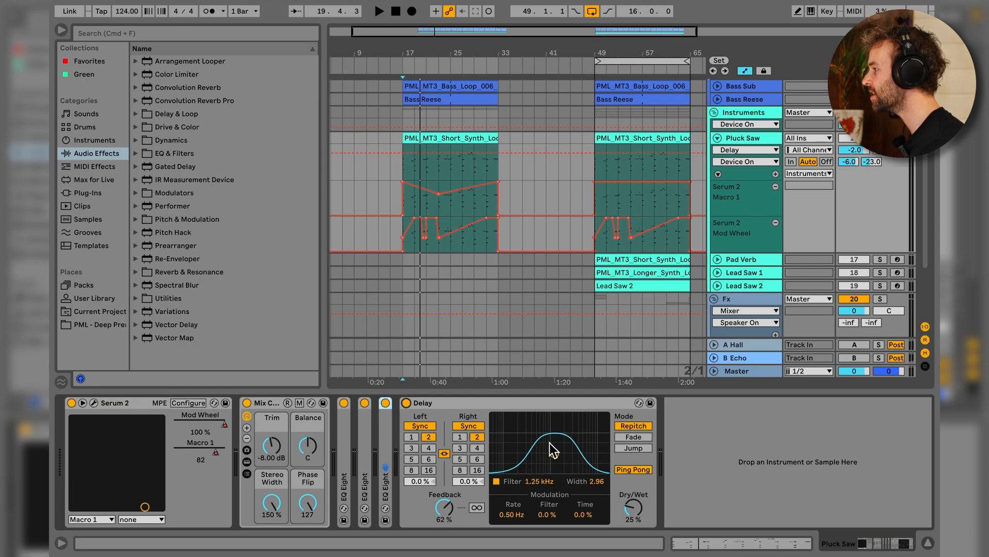
{"action": "key", "text": "space"}
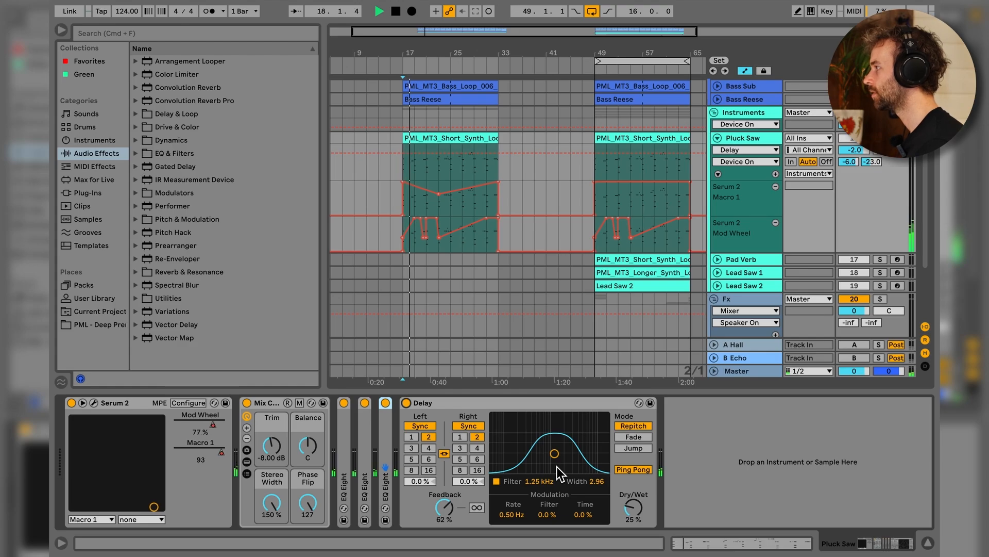
{"action": "left_click", "coordinate": [406, 162]}
{"action": "key", "text": "space"}
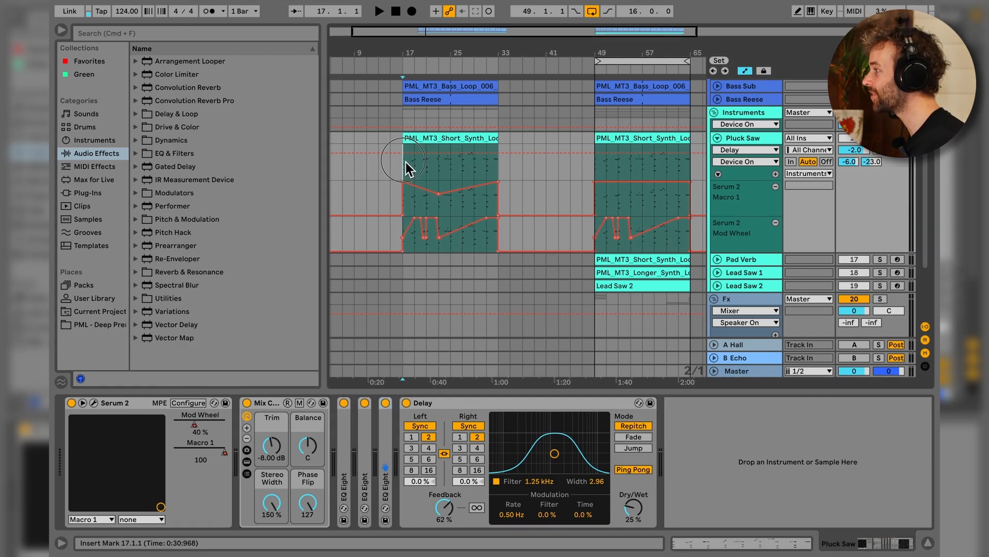
Step: Show the A Hall return's devices and activate the A Hall and B Echo return tracks
{"action": "left_click", "coordinate": [757, 346]}
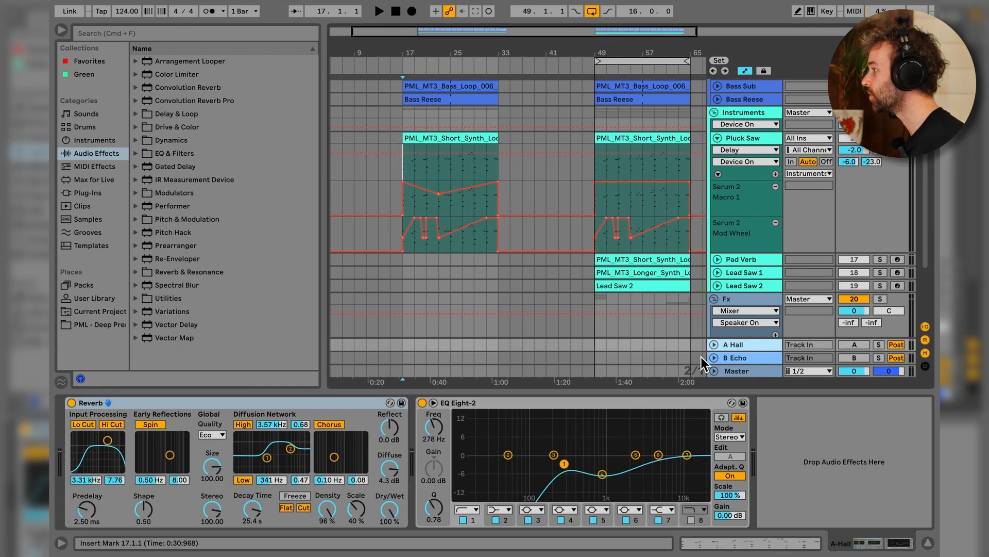
{"action": "left_click", "coordinate": [867, 347]}
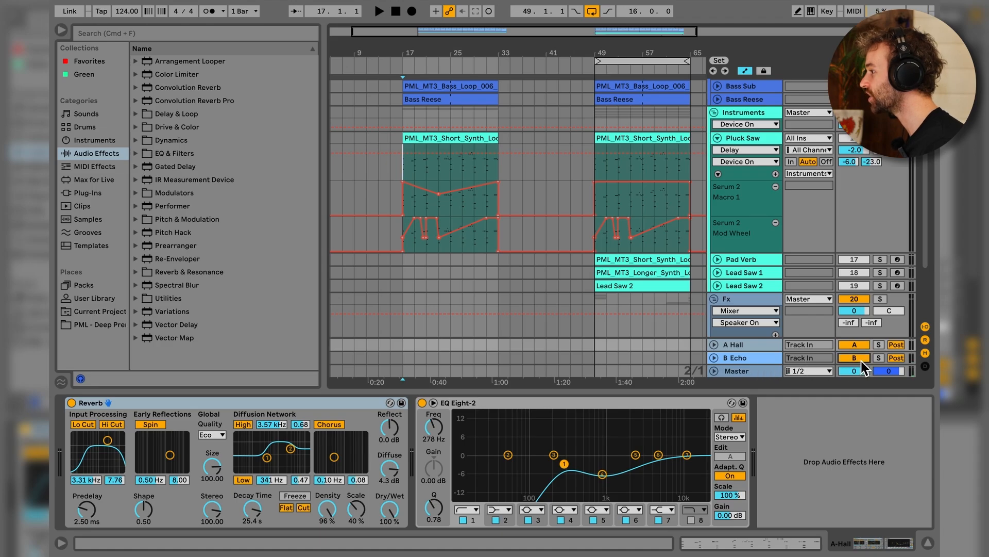
Step: Show the B Echo return's devices and audition the pluck with both return tracks active
{"action": "left_click", "coordinate": [742, 358]}
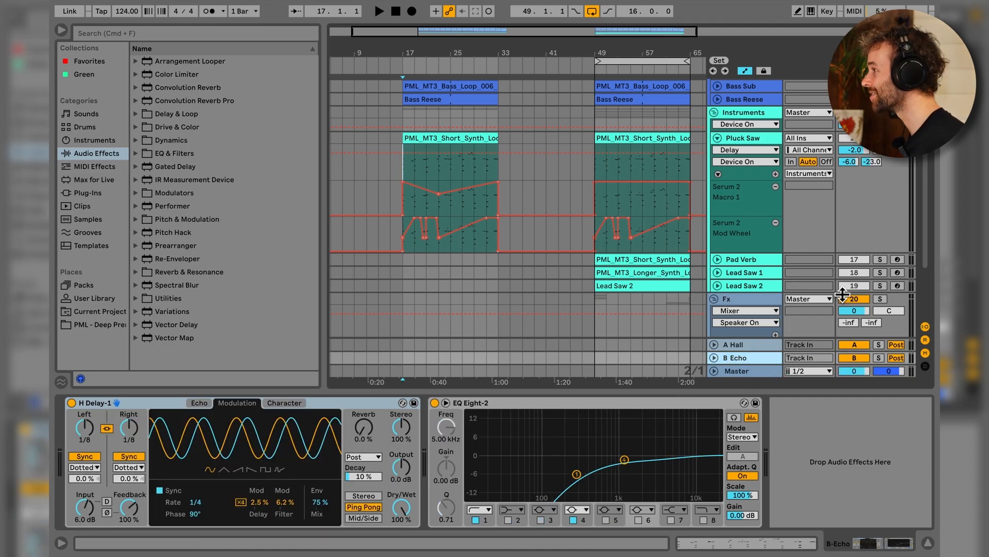
{"action": "key", "text": "space"}
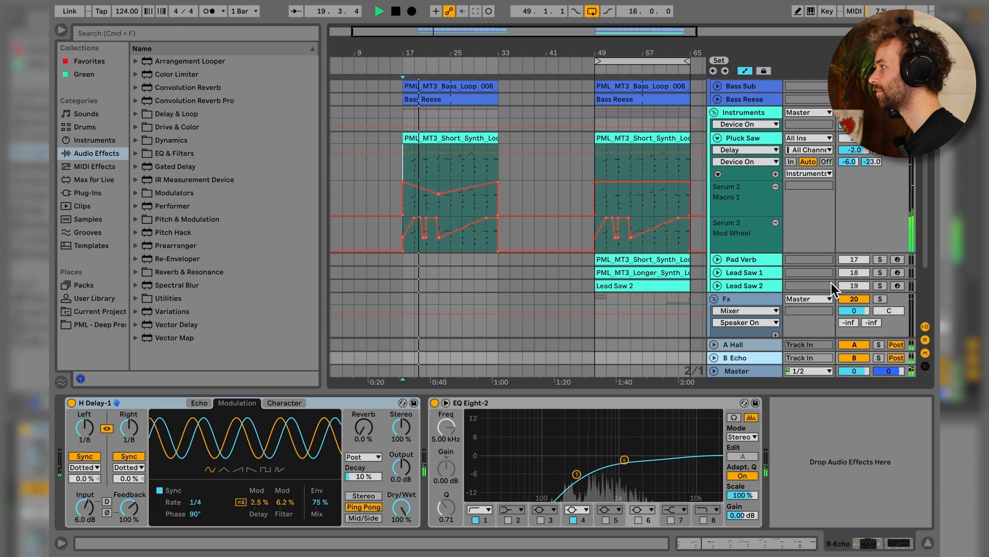
{"action": "key", "text": "space"}
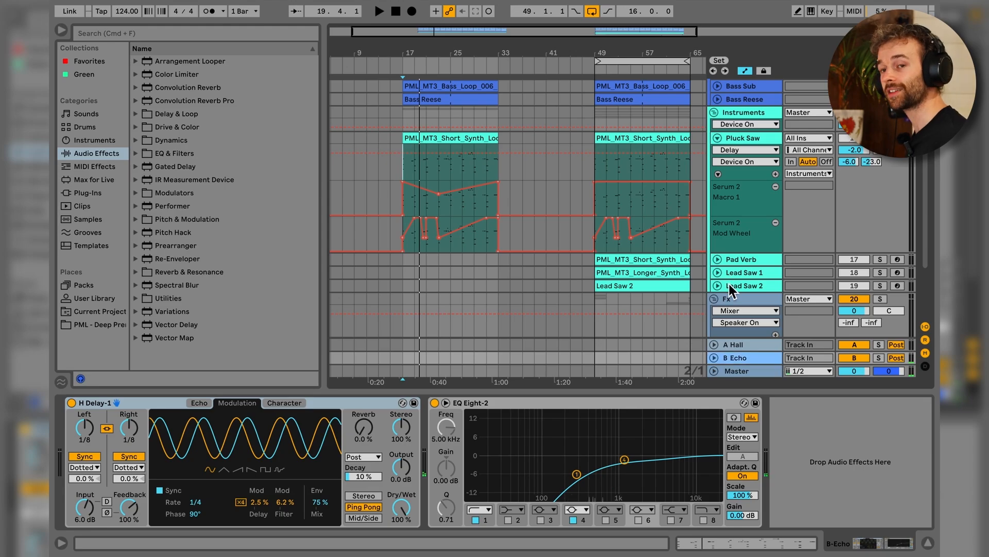
Step: Collapse the Pluck Saw track, expand Pad Verb and copy its 16-bar clip from bar 49 to bar 17
{"action": "left_click", "coordinate": [753, 257]}
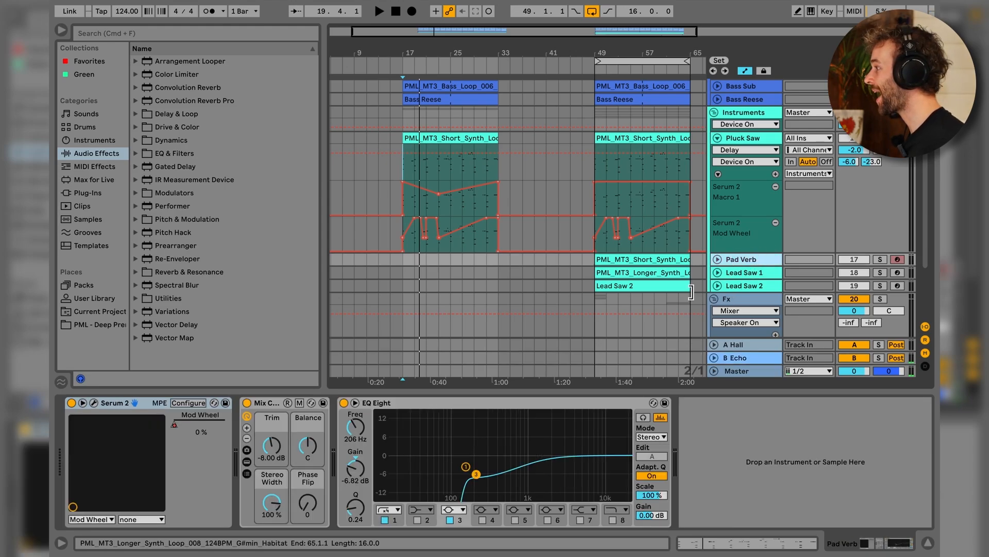
{"action": "left_click", "coordinate": [717, 138]}
{"action": "left_click", "coordinate": [717, 151]}
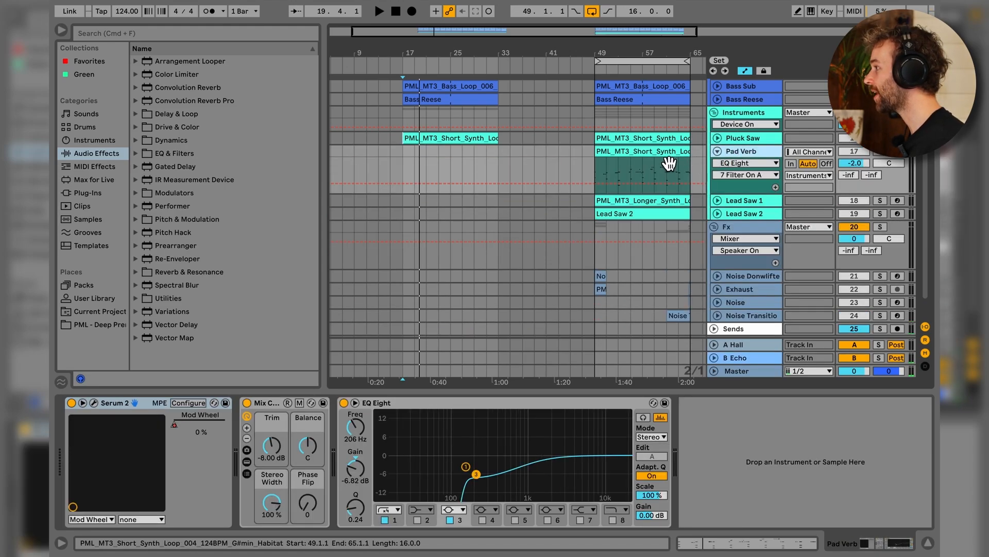
{"action": "left_click_drag", "start_coordinate": [670, 164], "coordinate": [472, 164]}
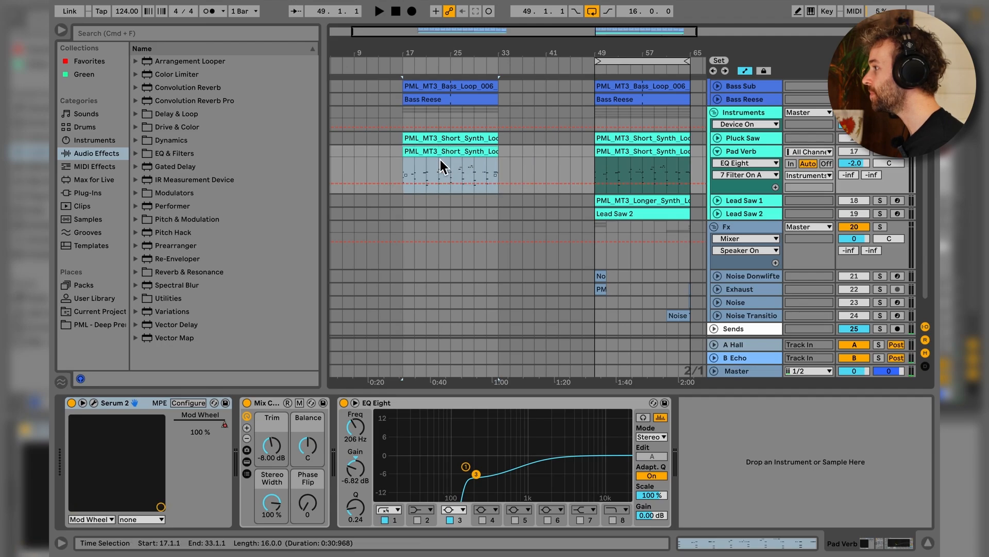
Step: Audition the copied Pad Verb clip together with the other layers from bar 17
{"action": "left_click", "coordinate": [466, 141]}
{"action": "left_click", "coordinate": [467, 158]}
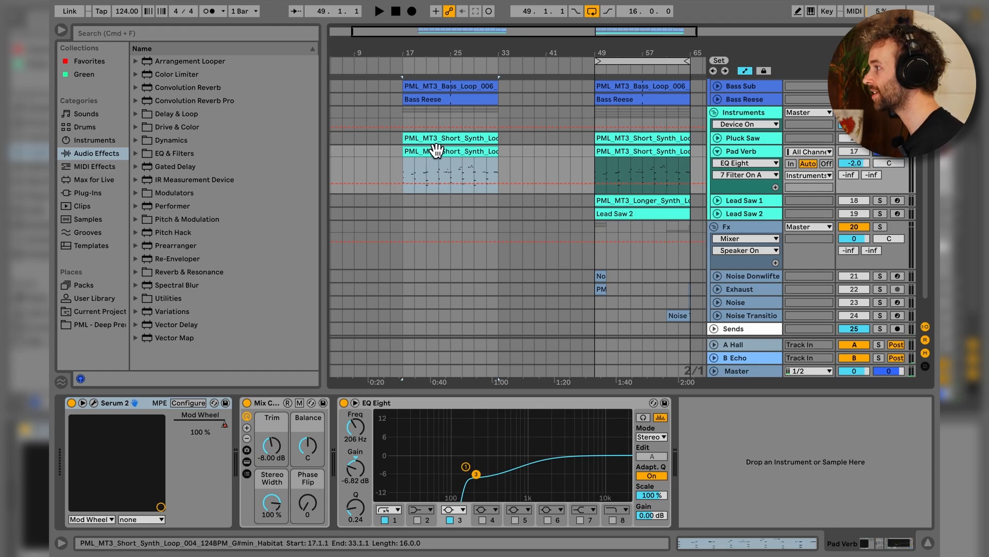
{"action": "key", "text": "space"}
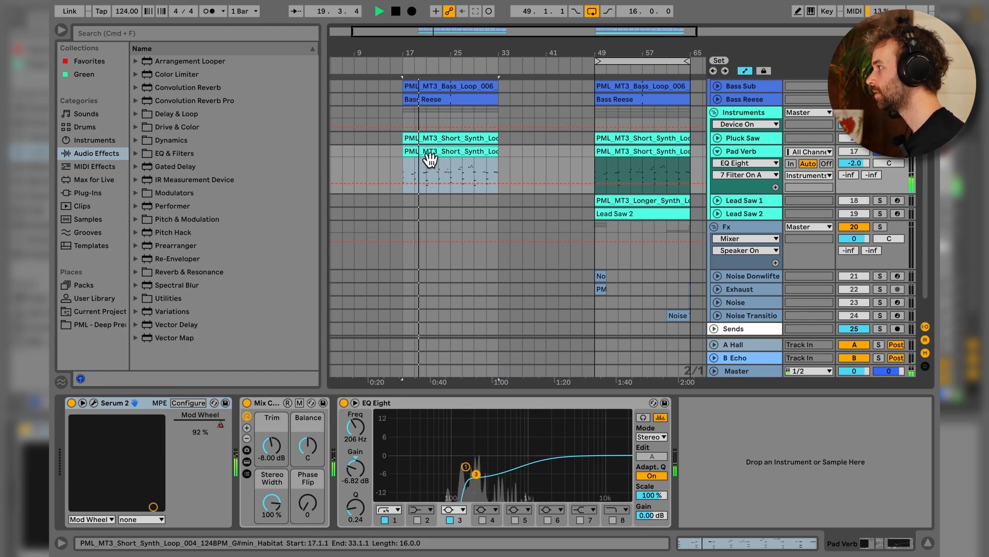
{"action": "key", "text": "space"}
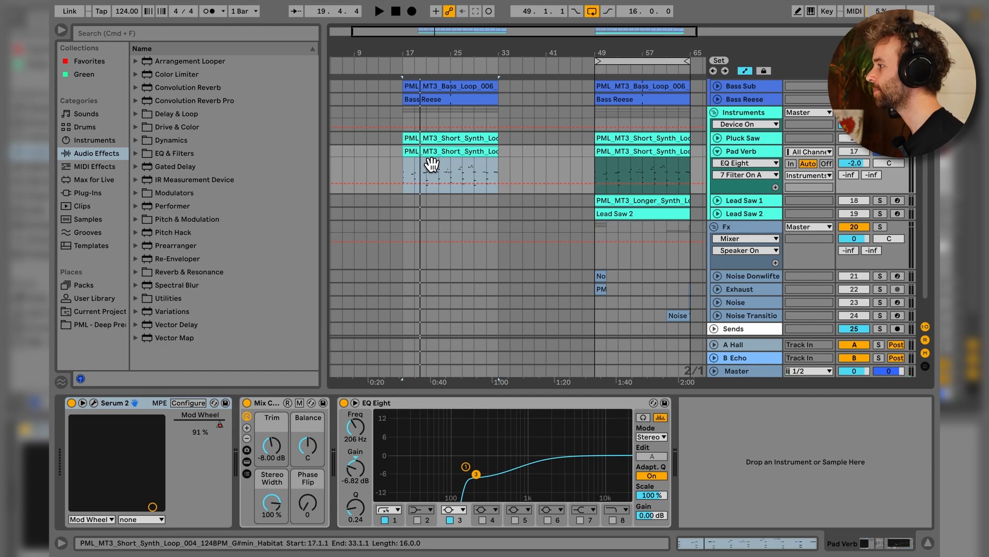
{"action": "left_click", "coordinate": [419, 402]}
{"action": "left_click", "coordinate": [264, 401], "text": "shift"}
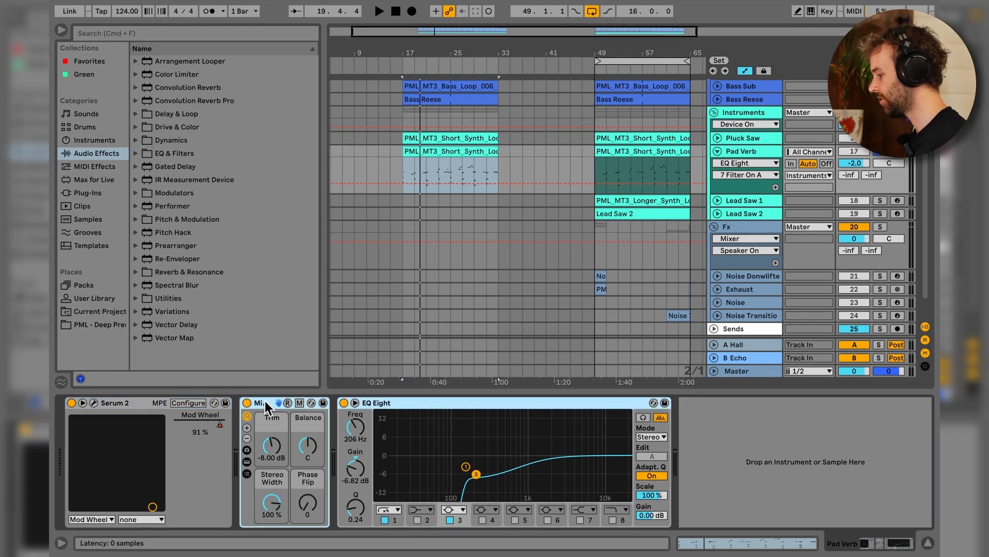
Step: Deactivate Mix Control and EQ Eight on the Pad Verb track, then audition its Serum 2 patch while examining the Hall reverb
{"action": "key", "text": "0"}
{"action": "left_click", "coordinate": [98, 404]}
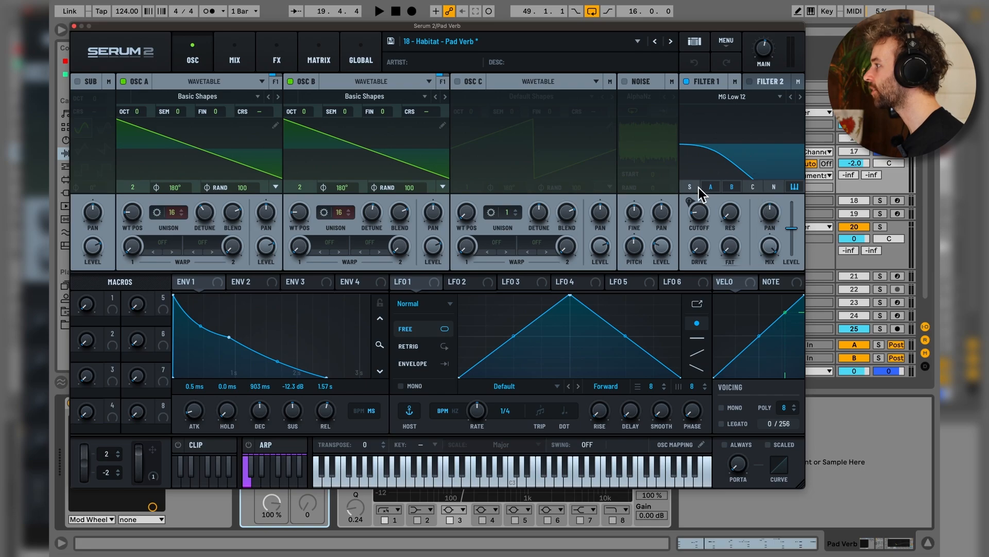
{"action": "left_click", "coordinate": [288, 55]}
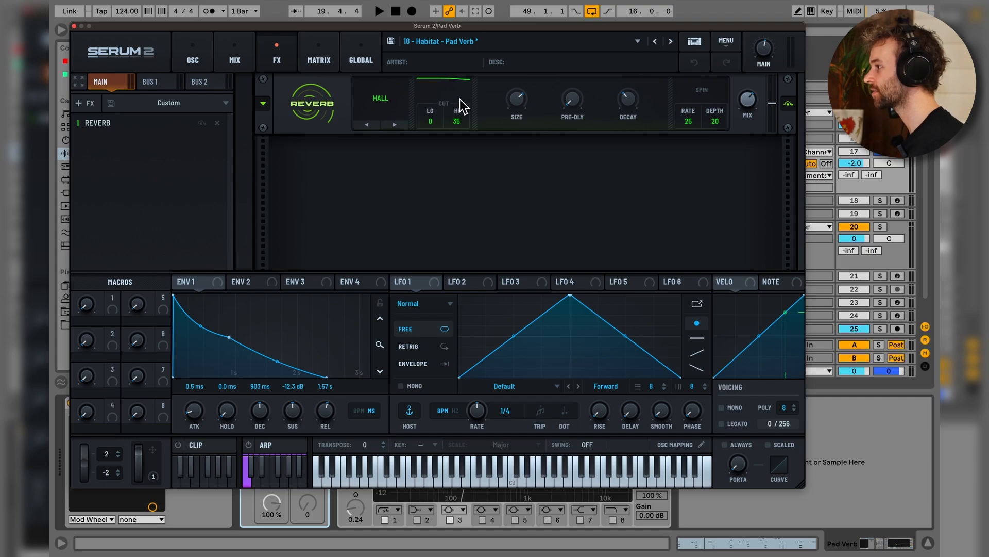
{"action": "key", "text": "space"}
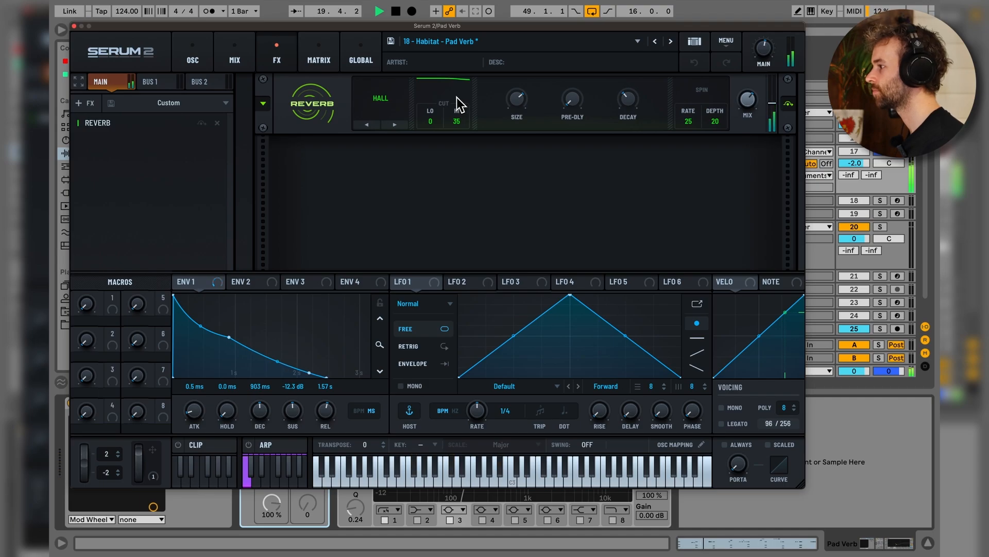
{"action": "key", "text": "space"}
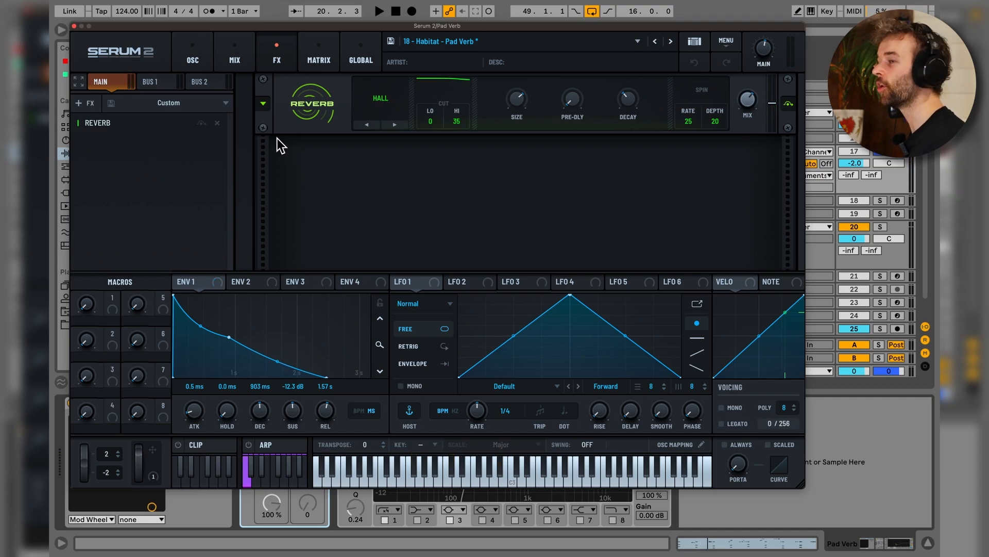
{"action": "left_click", "coordinate": [185, 60]}
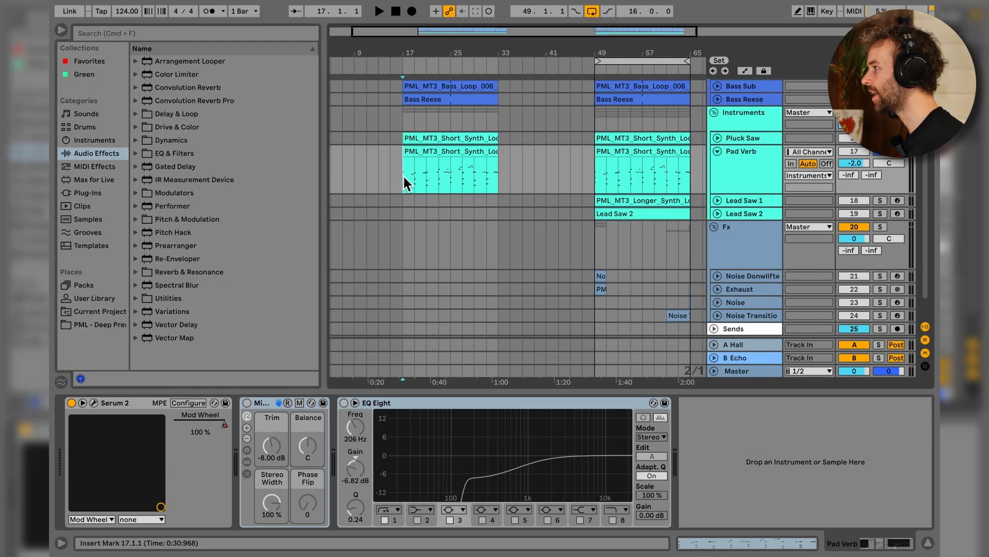
Step: Show the arrangement automation and select the Pad Verb's Mod Wheel envelope from bar 17 to bar 33
{"action": "key", "text": "a"}
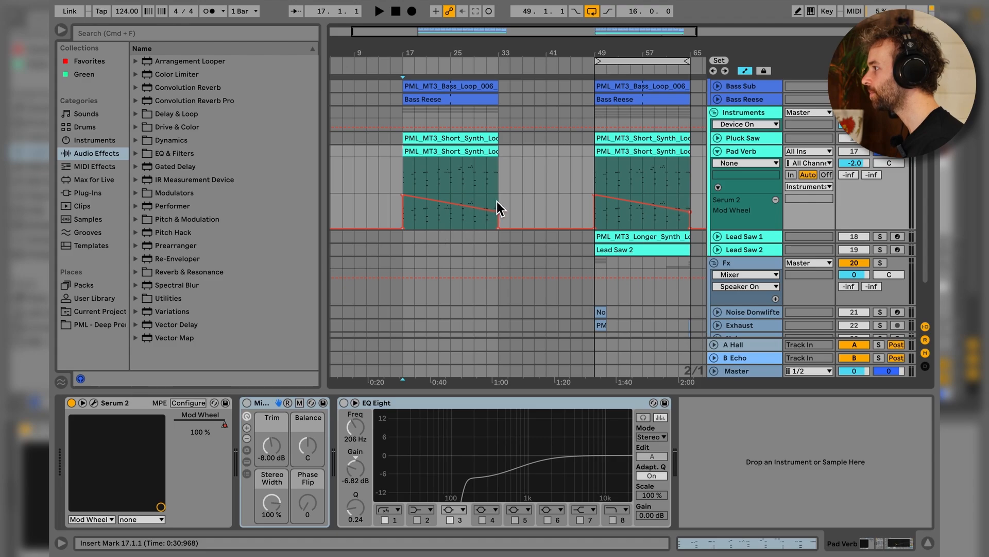
{"action": "left_click_drag", "start_coordinate": [497, 204], "coordinate": [401, 206]}
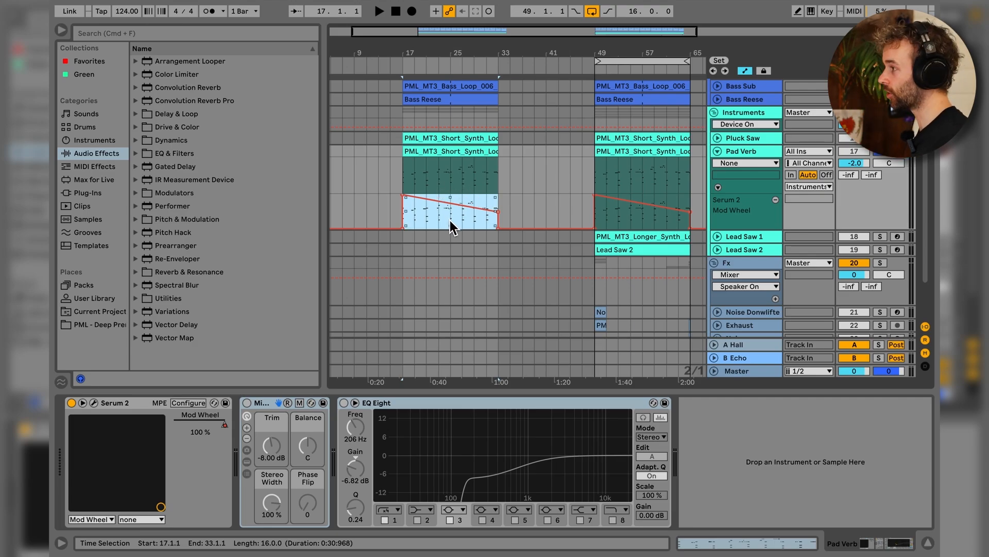
Step: Reactivate Mix Control and EQ Eight on the Pad Verb track and play the section from bar 17
{"action": "left_click", "coordinate": [273, 400]}
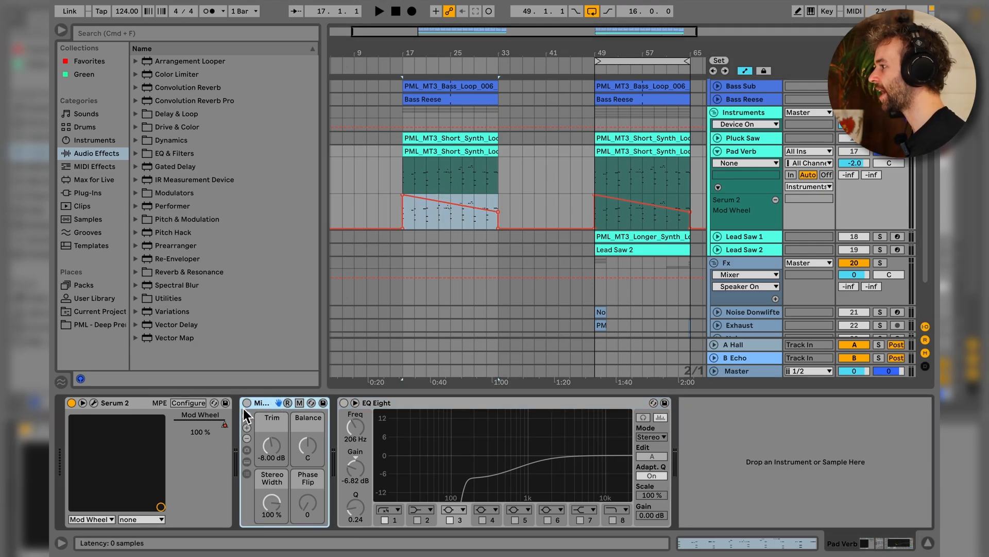
{"action": "left_click", "coordinate": [248, 403]}
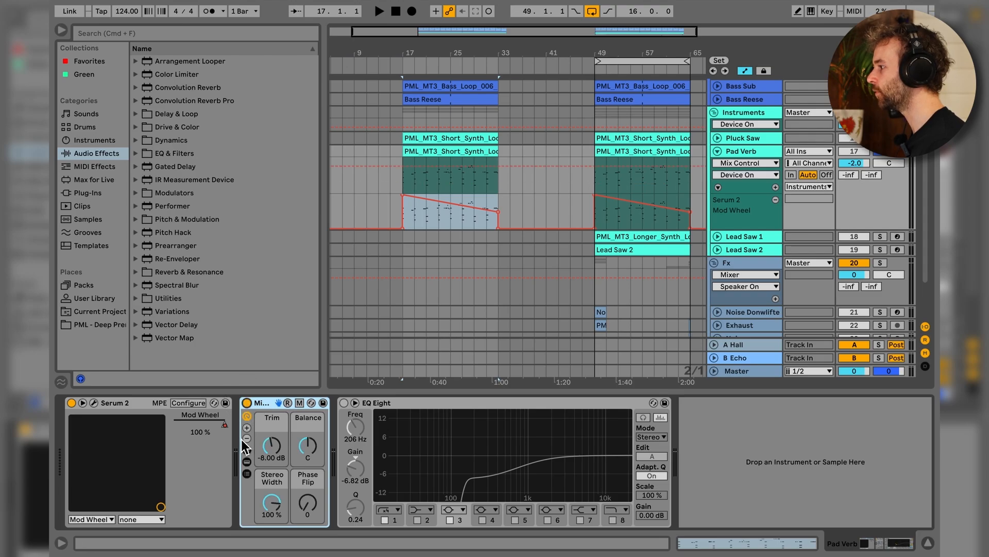
{"action": "left_click", "coordinate": [344, 403]}
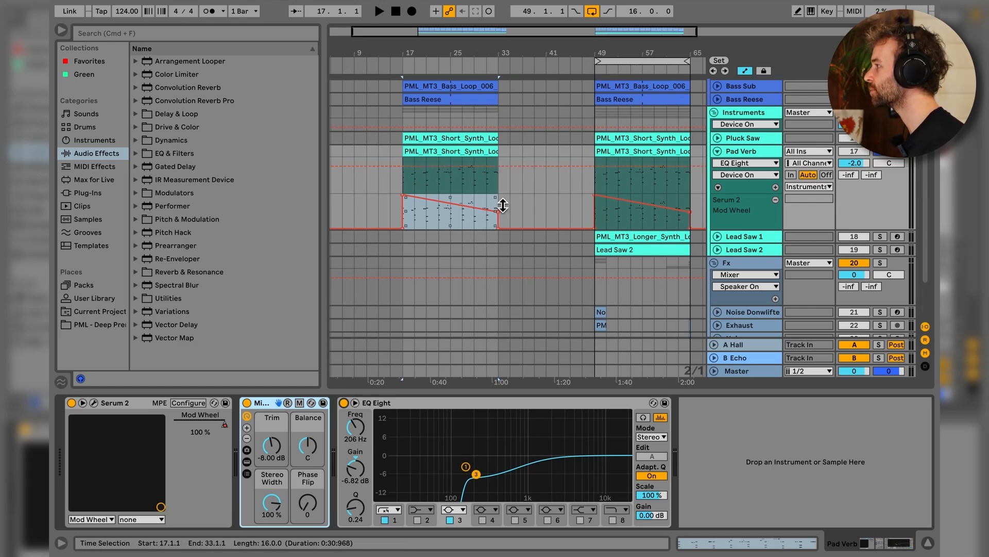
{"action": "key", "text": "space"}
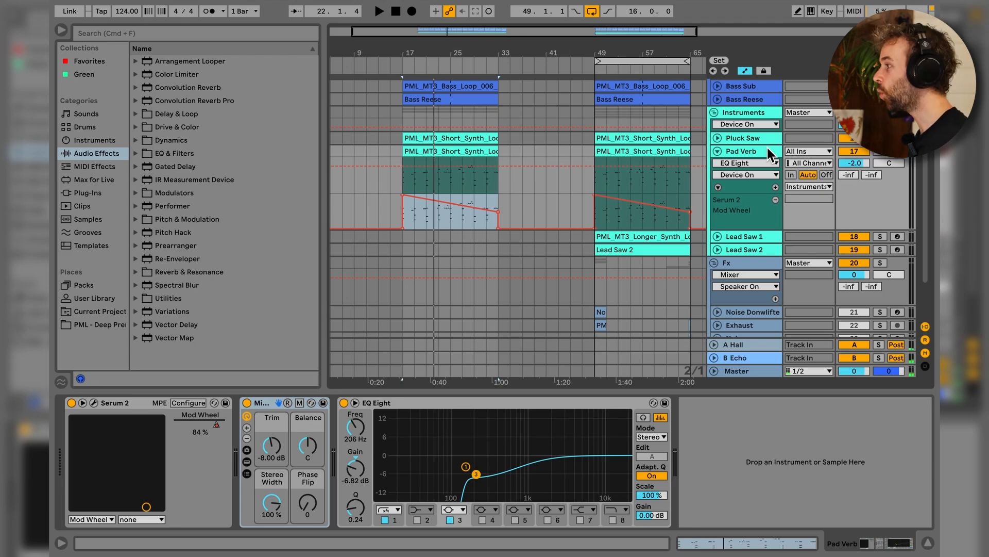
Step: Hide the automation, fold Pad Verb, unfold Lead Saw 1, and copy its clip from bar 49 to bar 17
{"action": "left_click", "coordinate": [717, 151], "text": "alt"}
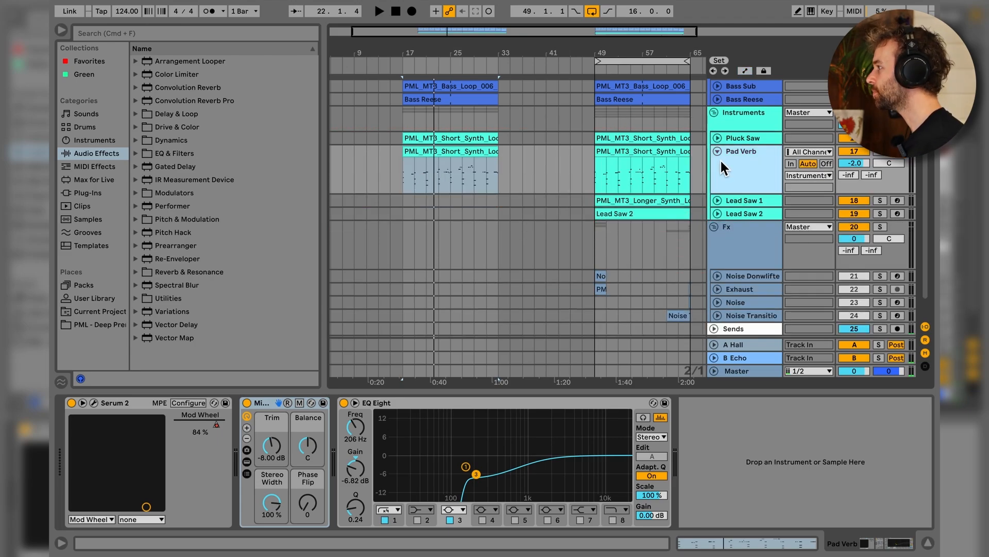
{"action": "left_click", "coordinate": [718, 164]}
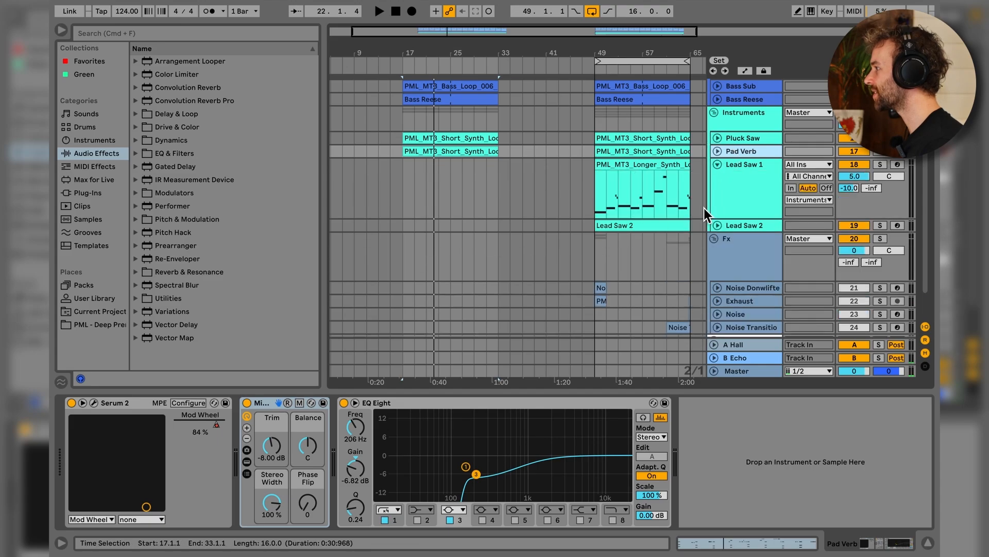
{"action": "left_click", "coordinate": [666, 165]}
{"action": "left_click_drag", "start_coordinate": [674, 173], "coordinate": [475, 181]}
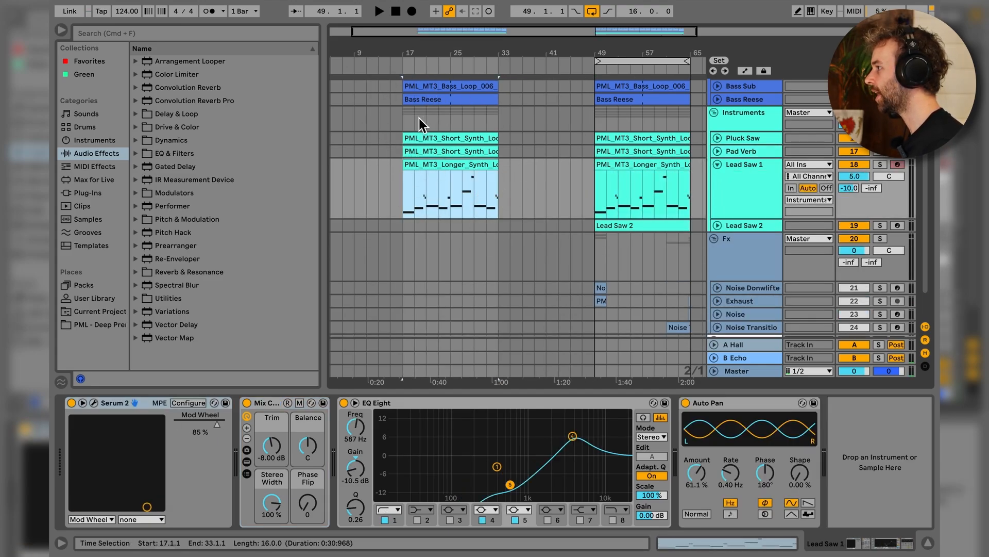
Step: Open the copied Lead Saw 1 clip's MIDI notes and listen to the melody from bar 17
{"action": "double_click", "coordinate": [427, 166]}
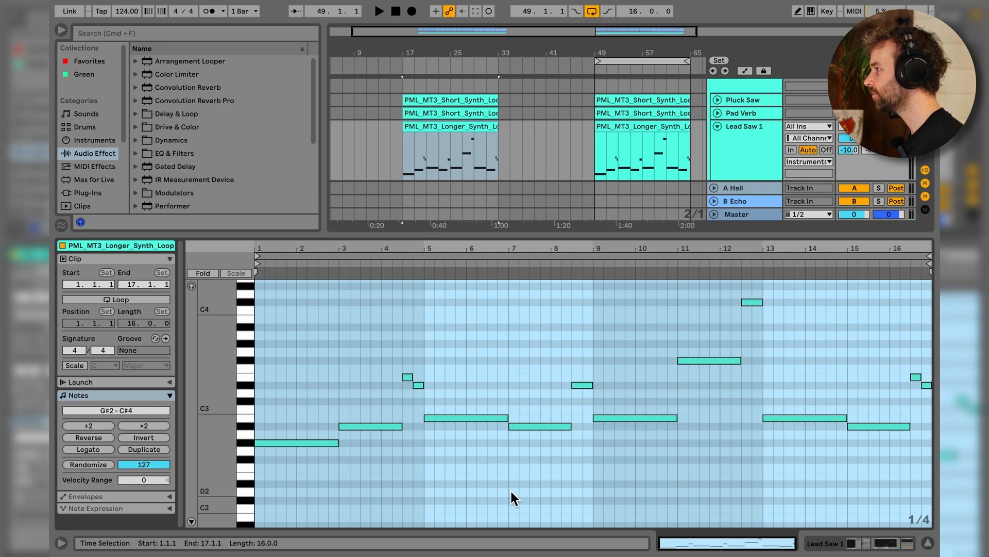
{"action": "key", "text": "space"}
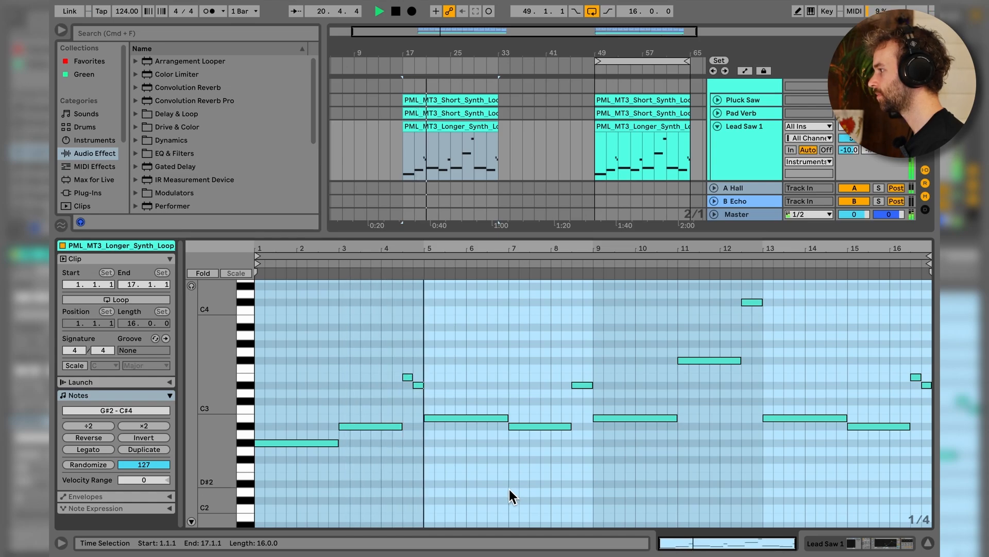
{"action": "key", "text": "space"}
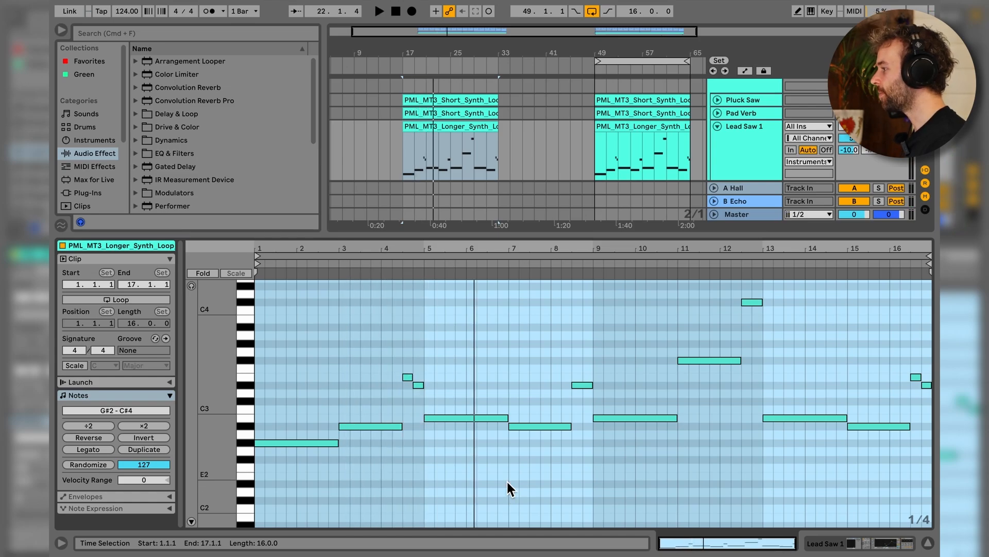
Step: Show Lead Saw 1's devices, deactivate Mix Control, EQ Eight and Auto Pan, and turn off the A Hall return
{"action": "key", "text": "shift+Tab"}
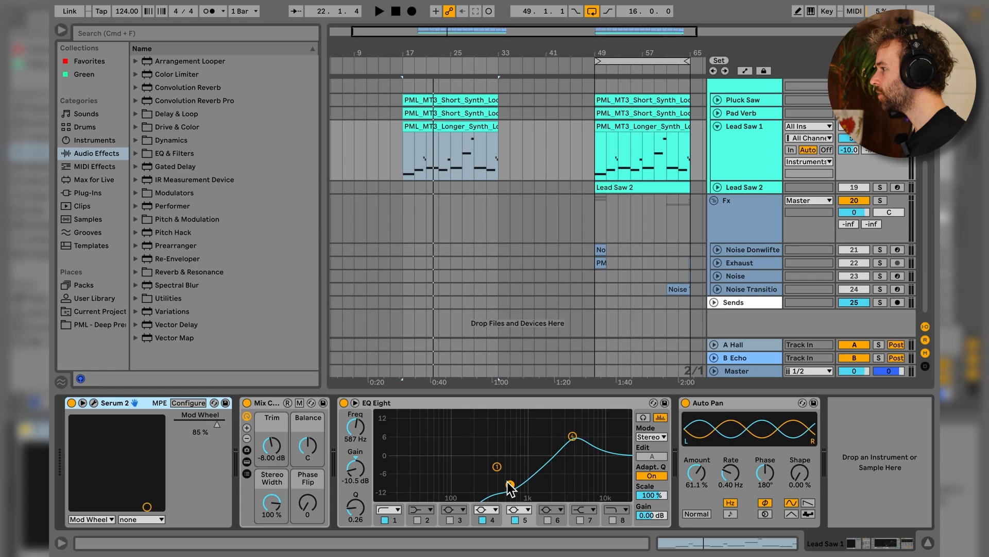
{"action": "left_click", "coordinate": [733, 416]}
{"action": "left_click", "coordinate": [271, 400], "text": "shift"}
{"action": "key", "text": "0"}
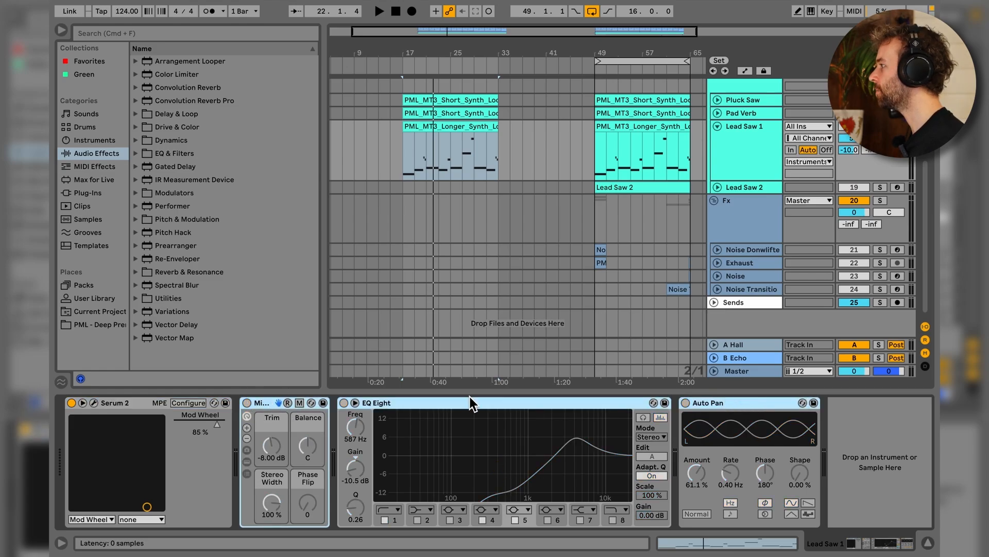
{"action": "left_click", "coordinate": [854, 345]}
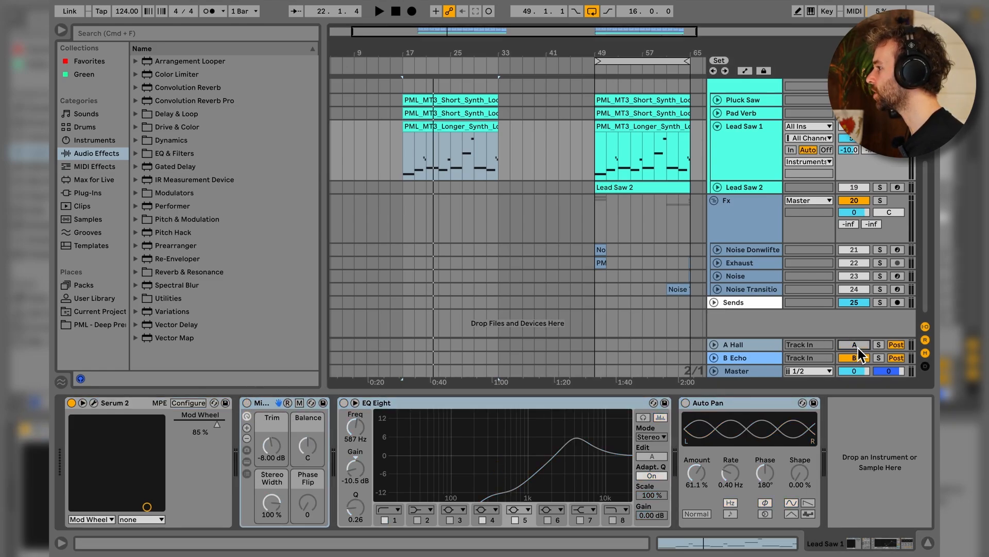
Step: Open Serum 2 on Lead Saw 1 and check the unison detune of oscillator A
{"action": "left_click", "coordinate": [95, 403]}
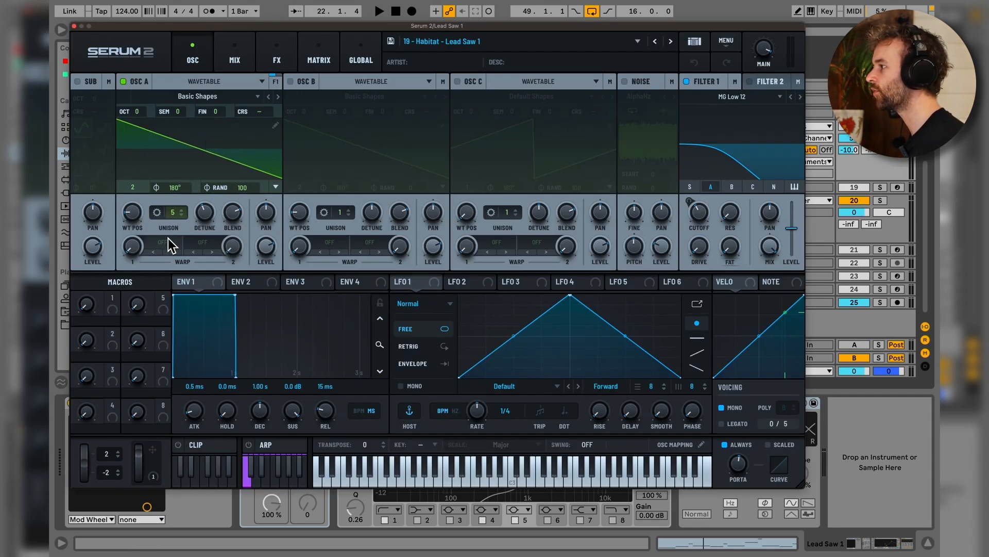
{"action": "left_click", "coordinate": [207, 209]}
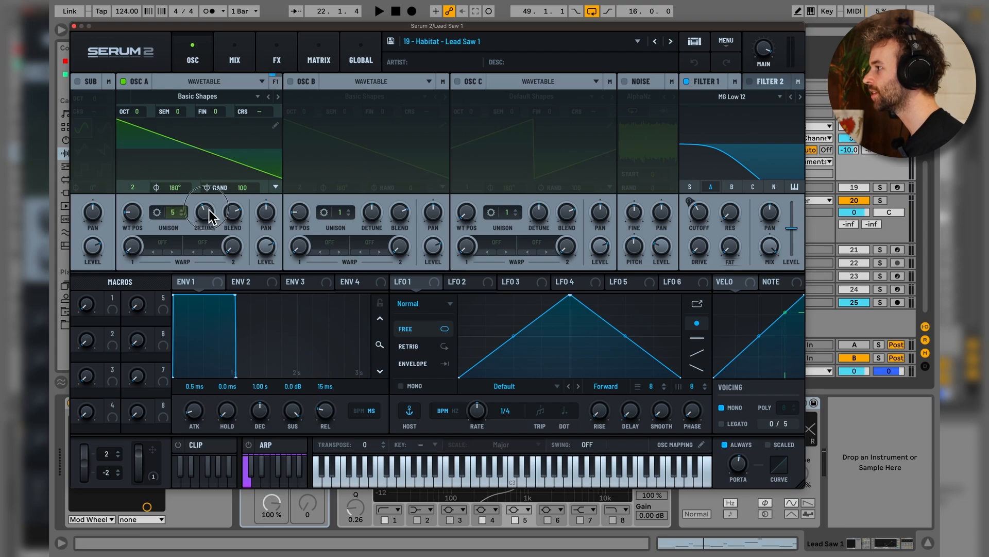
{"action": "left_click_drag", "start_coordinate": [209, 209], "coordinate": [208, 211]}
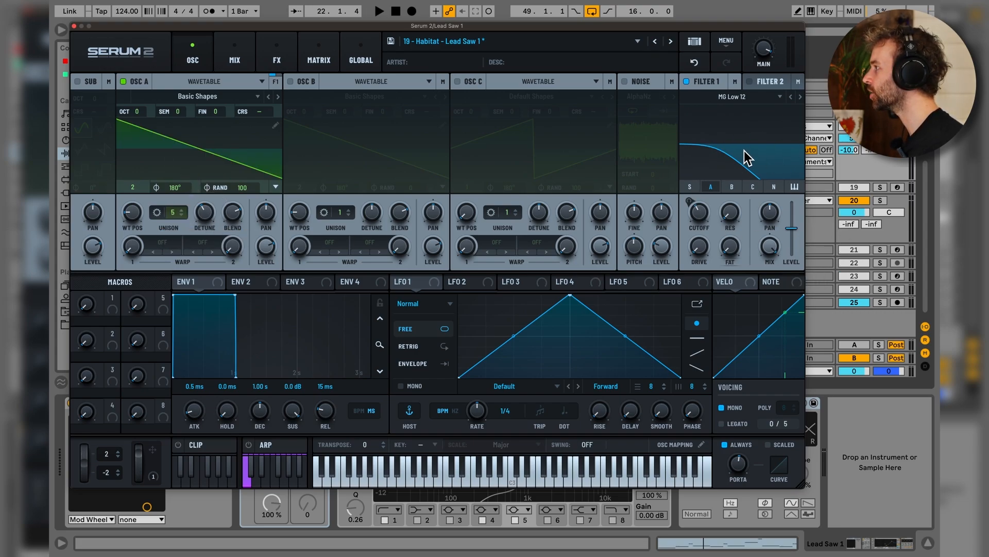
Step: Examine the Lead Saw 1 patch's Reverb and Equalizer effects while playing the section from bar 17
{"action": "left_click", "coordinate": [272, 53]}
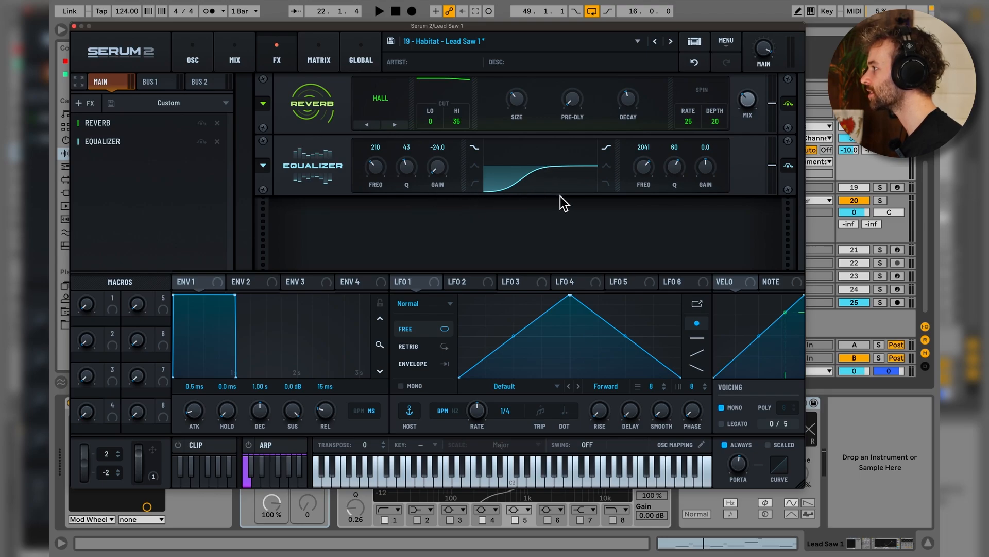
{"action": "key", "text": "space"}
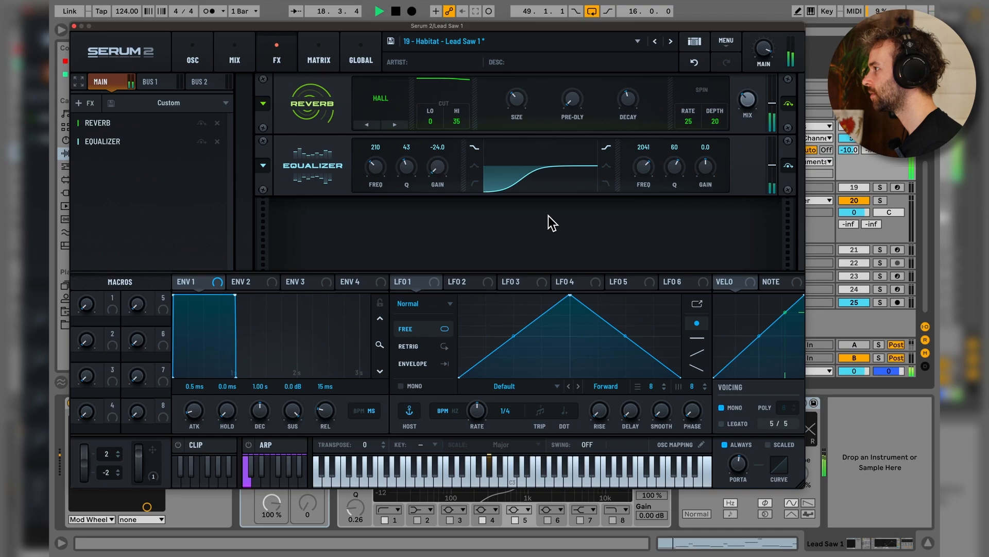
{"action": "key", "text": "space"}
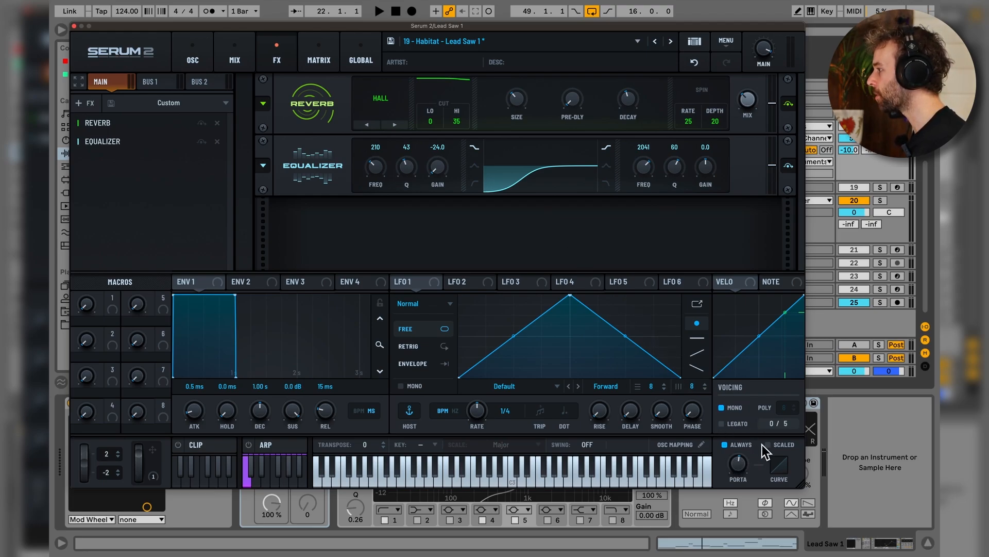
Step: Check the portamento time, compare the lead with Always portamento off and on during playback, and close Serum 2
{"action": "left_click", "coordinate": [736, 468]}
{"action": "left_click_drag", "start_coordinate": [737, 470], "coordinate": [737, 470]}
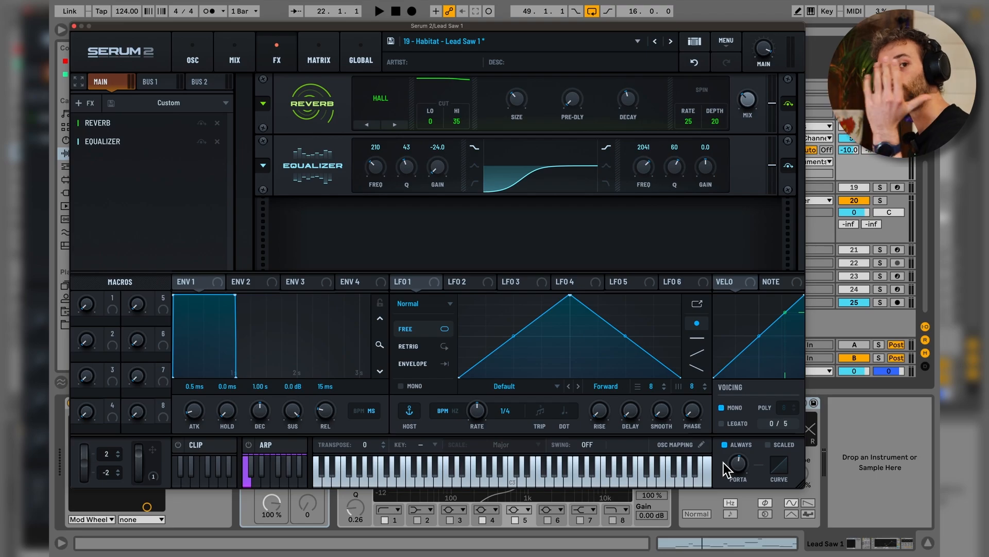
{"action": "key", "text": "space"}
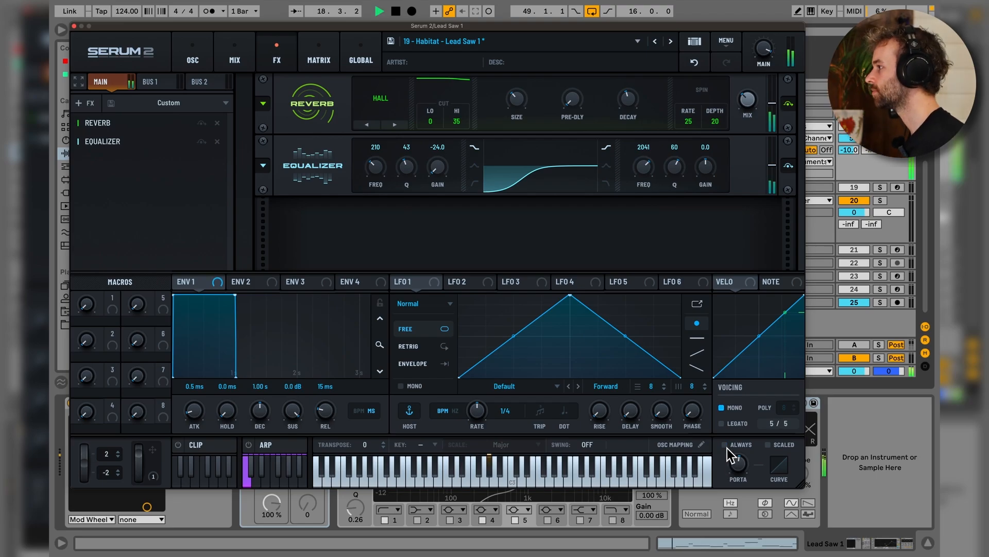
{"action": "left_click", "coordinate": [728, 446]}
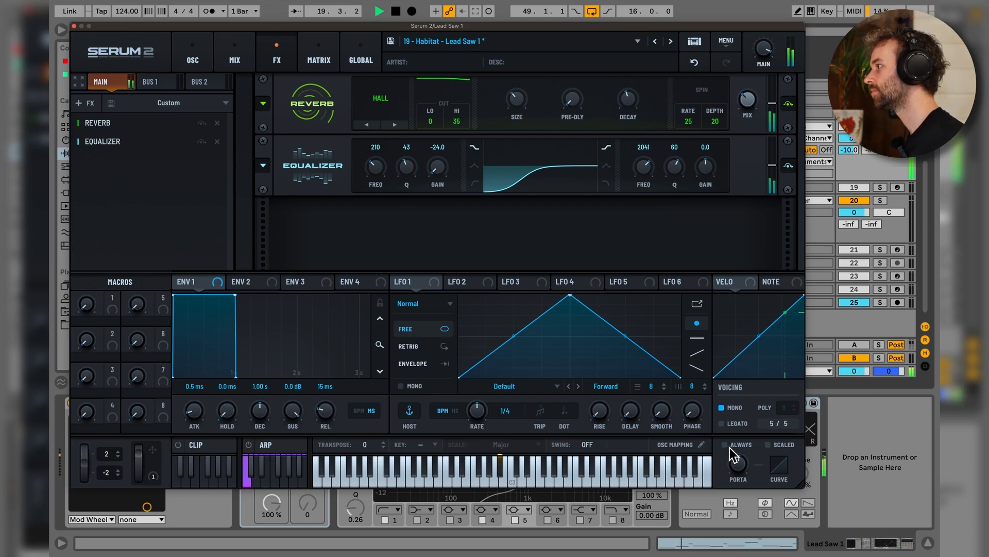
{"action": "key", "text": "space"}
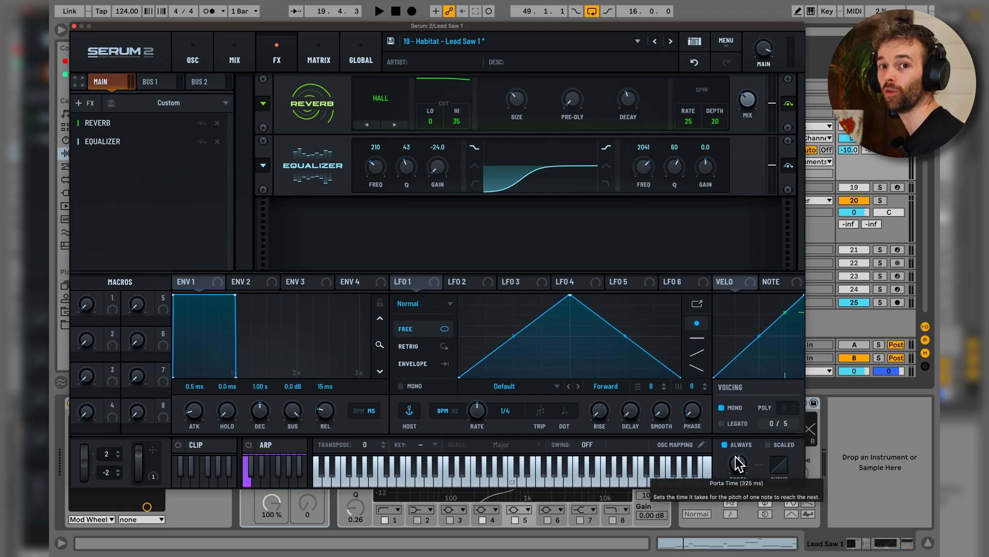
{"action": "left_click", "coordinate": [74, 26]}
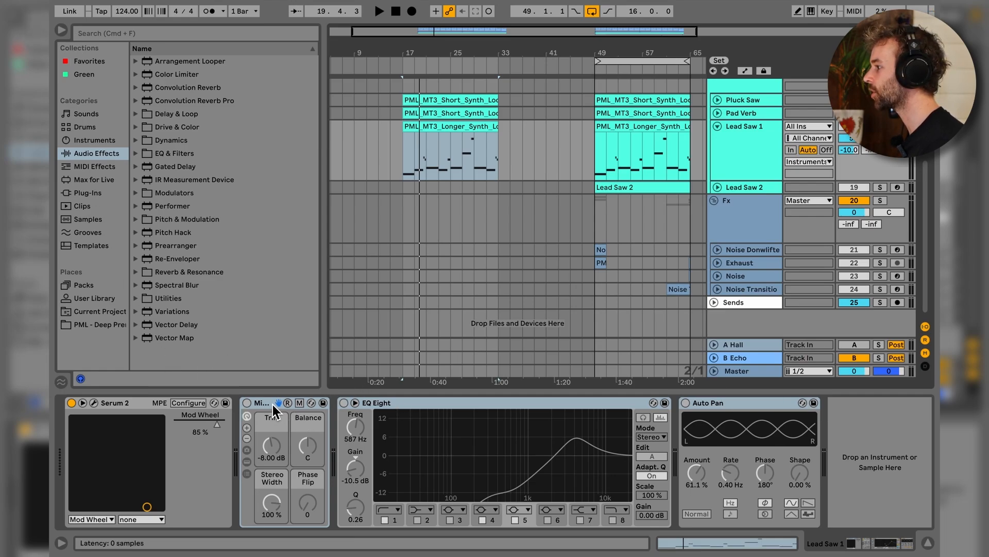
Step: Reactivate Mix Control and EQ Eight on the Lead Saw 1 track
{"action": "left_click", "coordinate": [247, 402]}
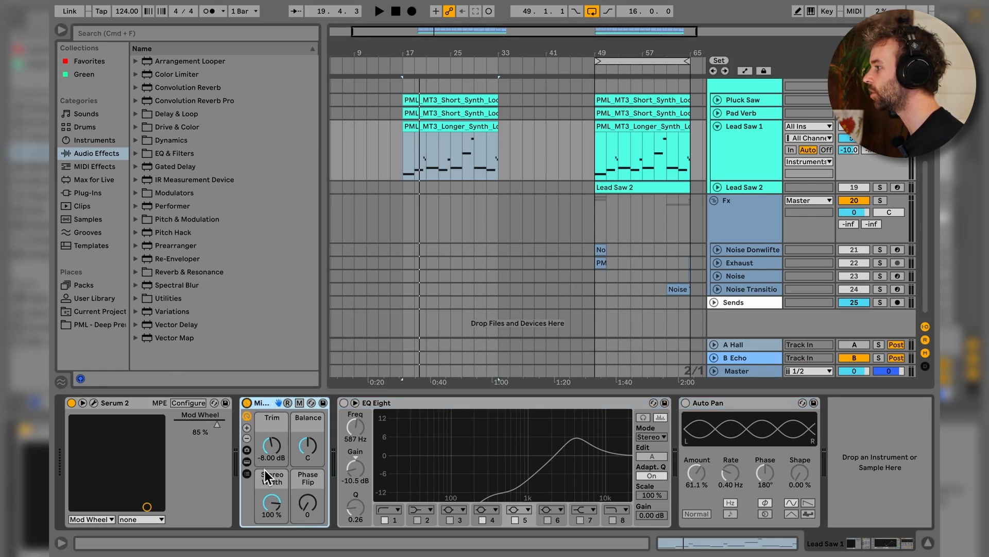
{"action": "left_click", "coordinate": [344, 403]}
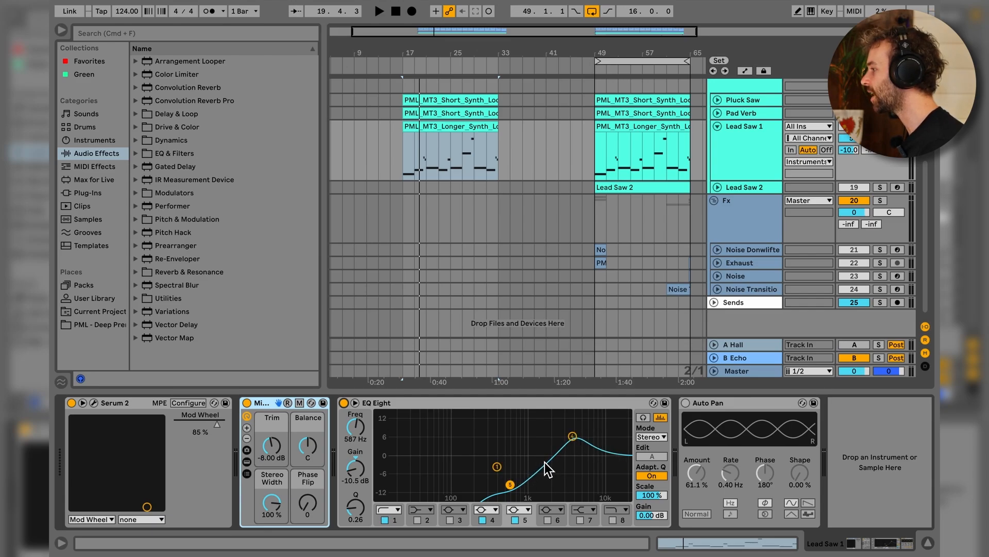
Step: Play Lead Saw 1 from bar 17 and compare the sound with EQ Eight off and on
{"action": "key", "text": "space"}
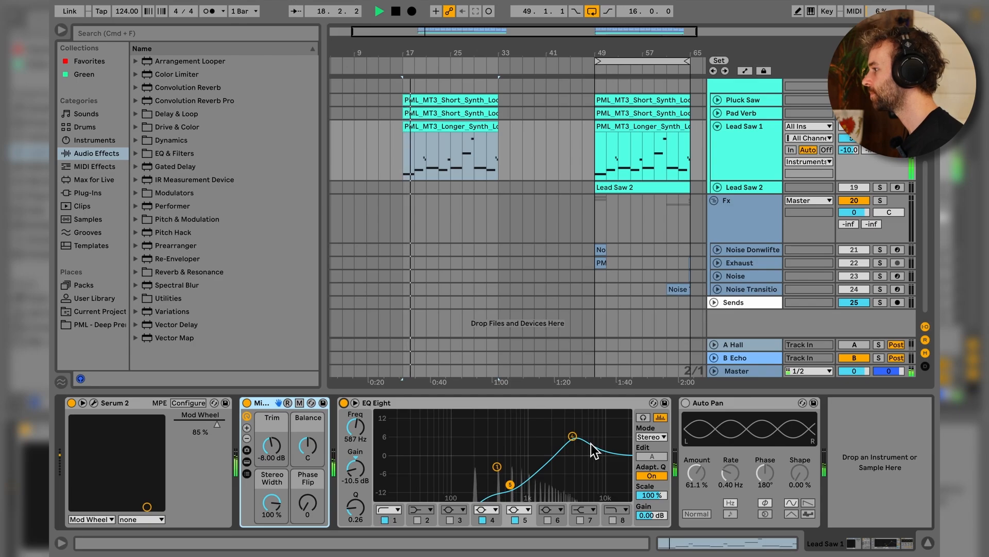
{"action": "left_click", "coordinate": [344, 403]}
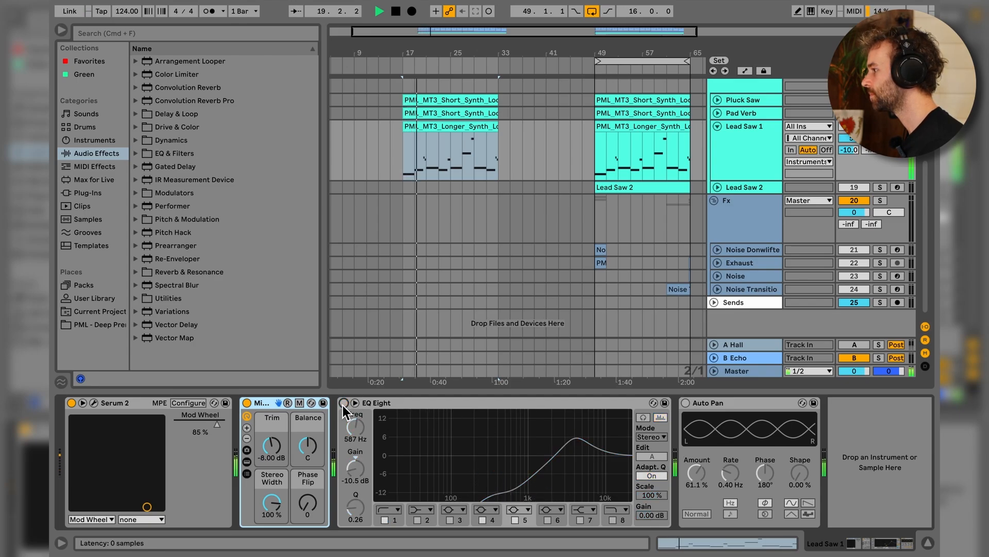
{"action": "left_click", "coordinate": [344, 403]}
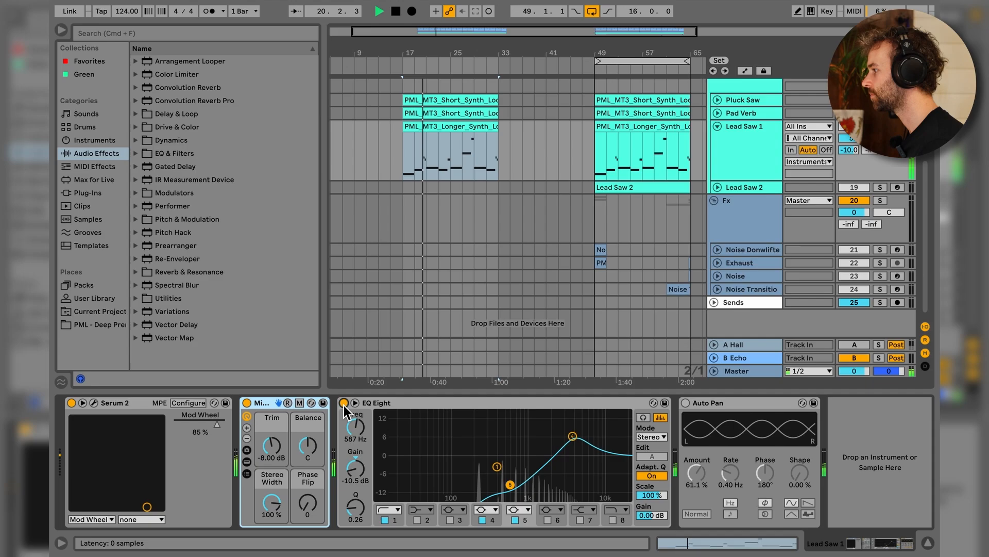
{"action": "key", "text": "space"}
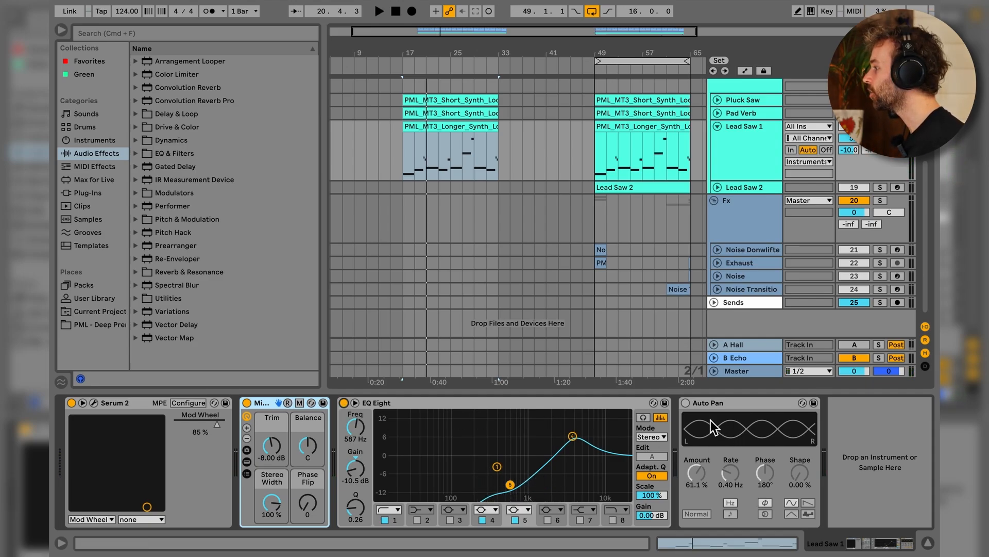
Step: Turn on Auto Pan on the Lead Saw 1 track and audition the panned lead from bar 17
{"action": "left_click", "coordinate": [686, 403]}
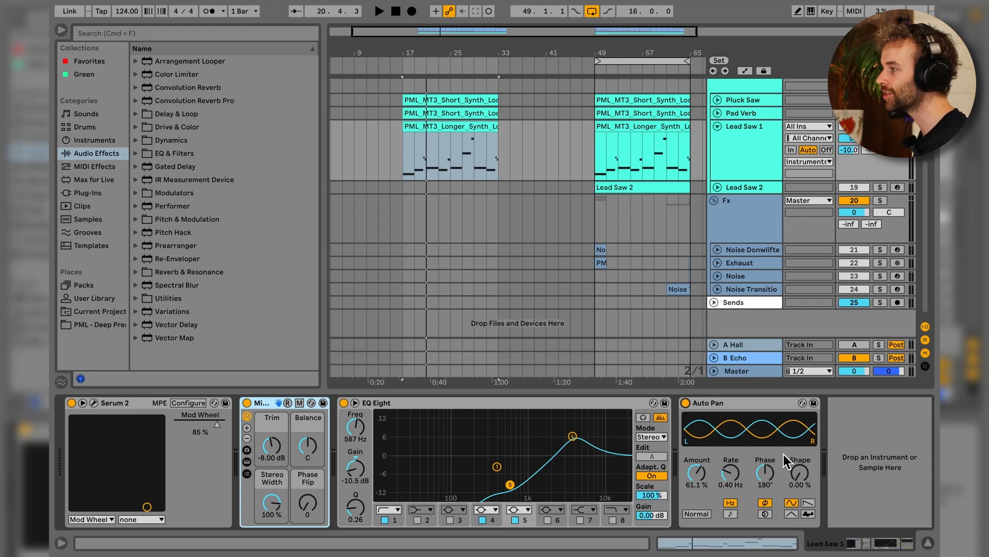
{"action": "key", "text": "space"}
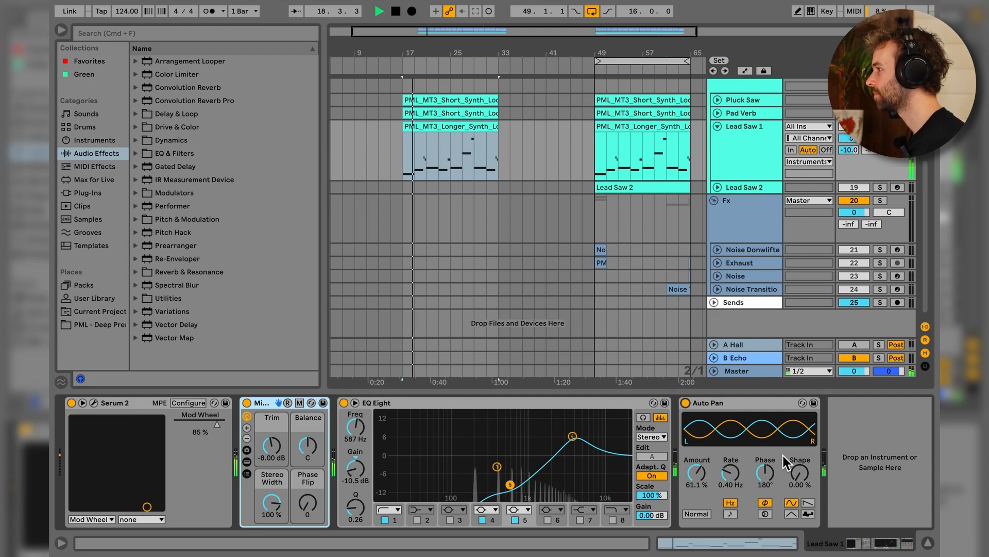
{"action": "key", "text": "space"}
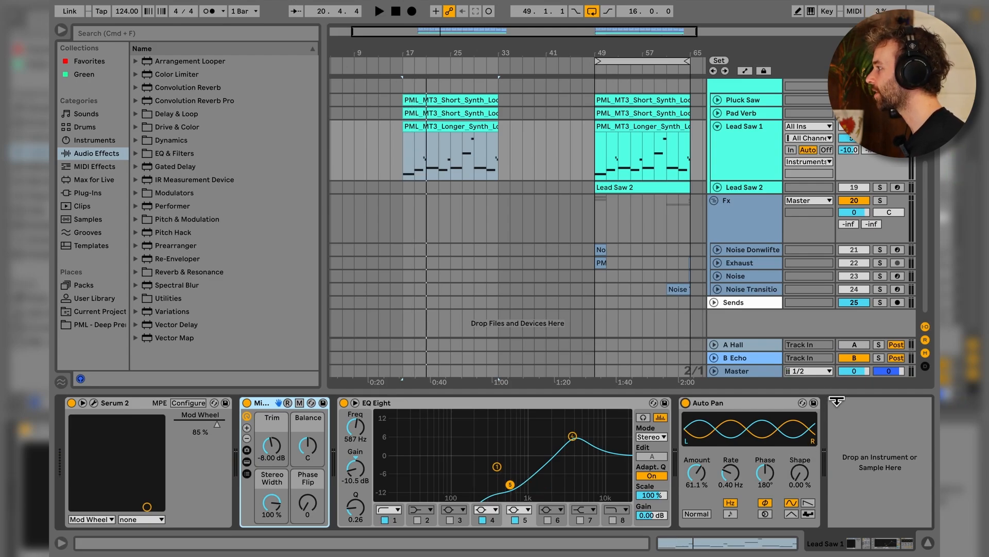
Step: Activate the A Hall return track and audition Lead Saw 1 with its reverb from bar 17
{"action": "left_click", "coordinate": [738, 348]}
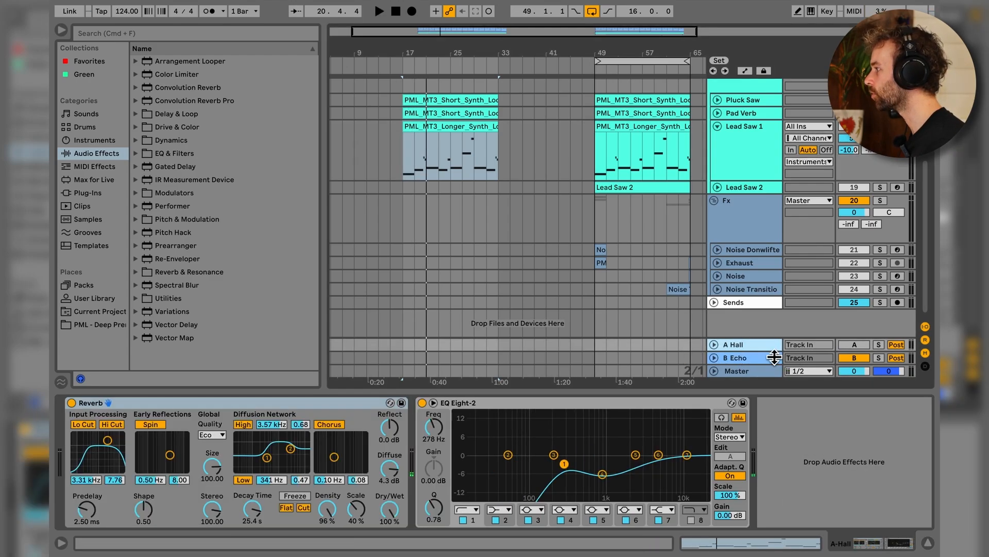
{"action": "left_click", "coordinate": [854, 345]}
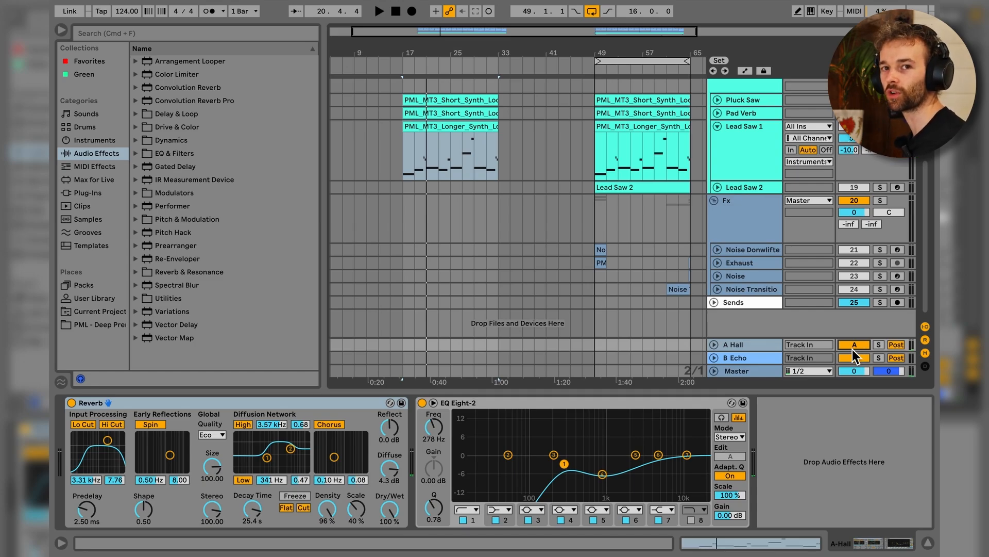
{"action": "key", "text": "space"}
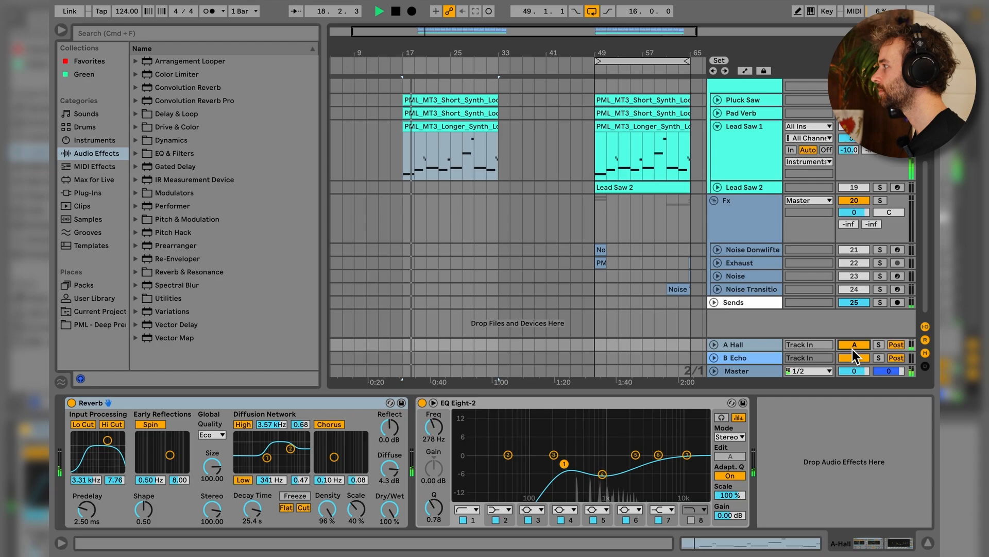
{"action": "key", "text": "space"}
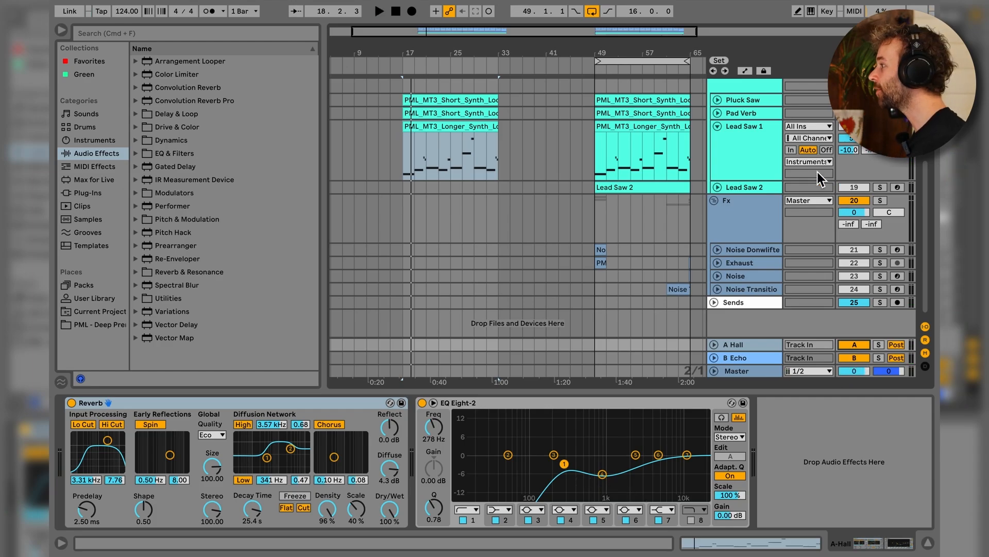
Step: Fold Lead Saw 1, unfold Lead Saw 2 and copy its clip from bar 49 to bar 17
{"action": "left_click", "coordinate": [758, 187]}
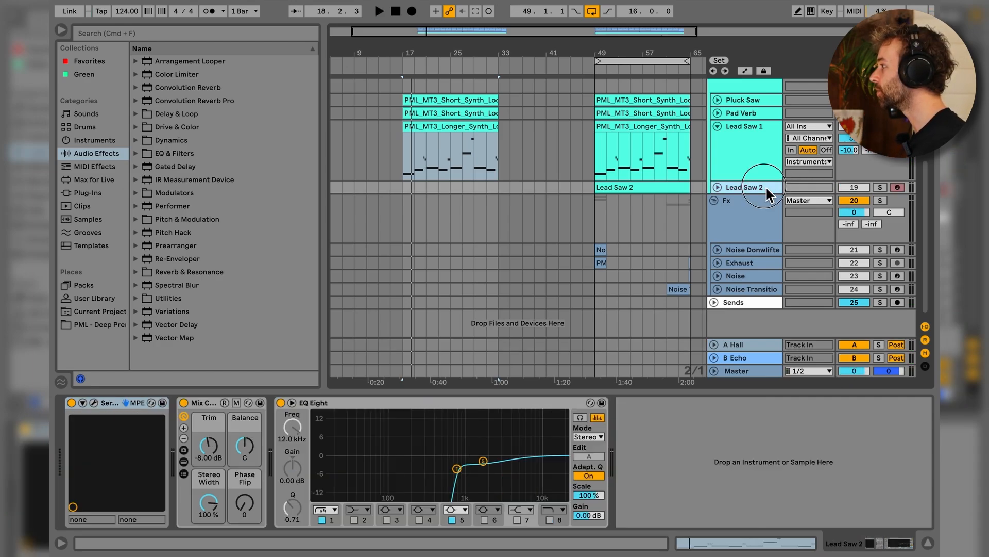
{"action": "left_click", "coordinate": [718, 127]}
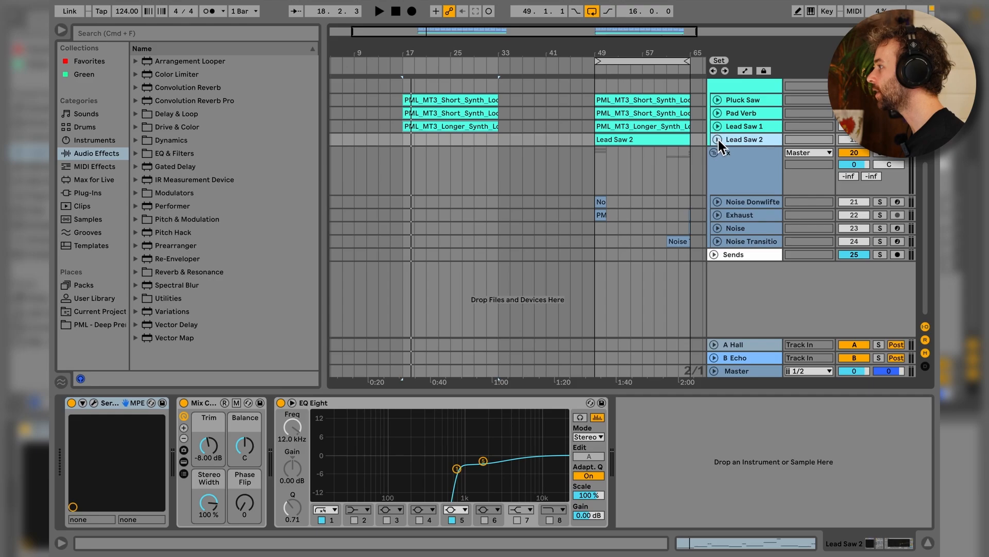
{"action": "left_click", "coordinate": [717, 140]}
{"action": "left_click_drag", "start_coordinate": [680, 146], "coordinate": [481, 153]}
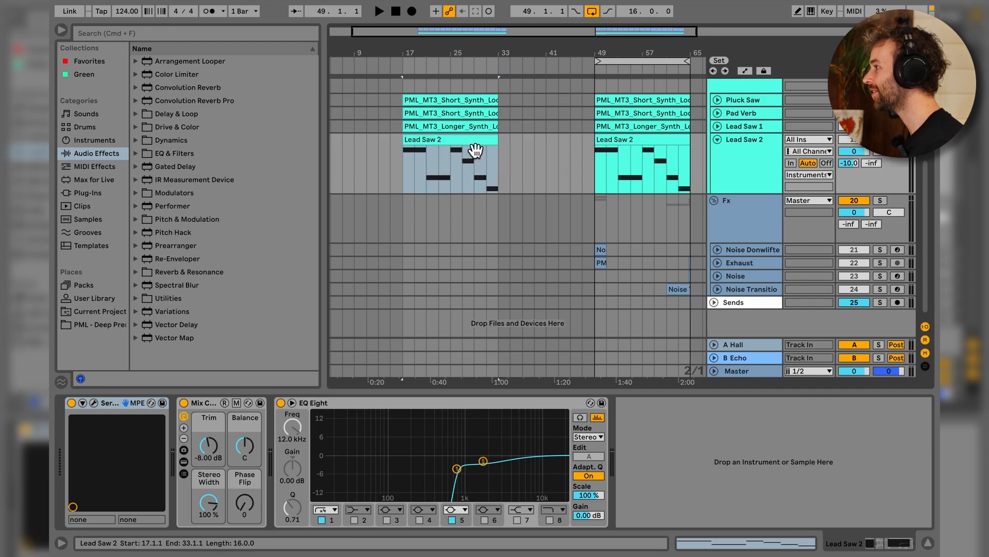
{"action": "left_click", "coordinate": [474, 150]}
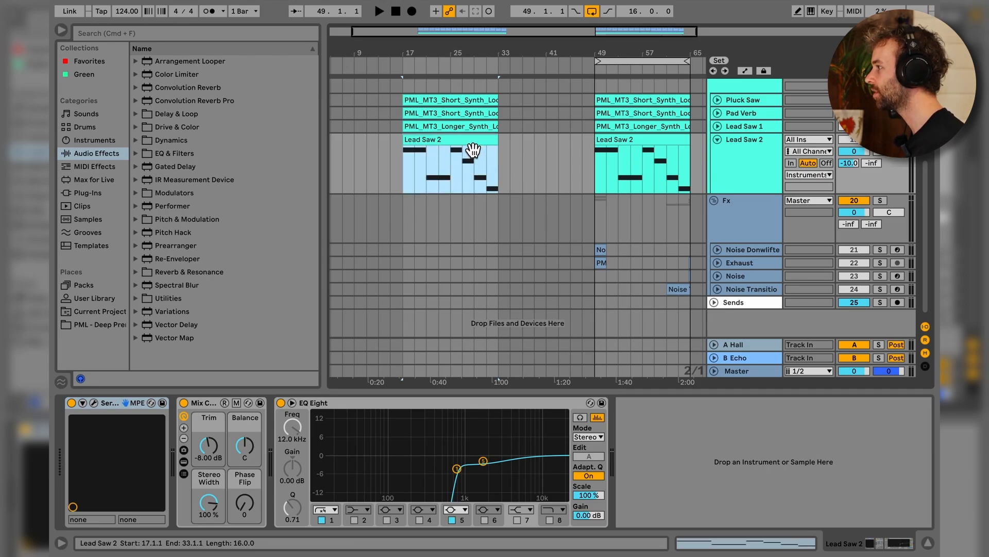
Step: Play the copied Lead Saw 2 clip from bar 17 and open its notes for inspection
{"action": "key", "text": "space"}
{"action": "key", "text": "space"}
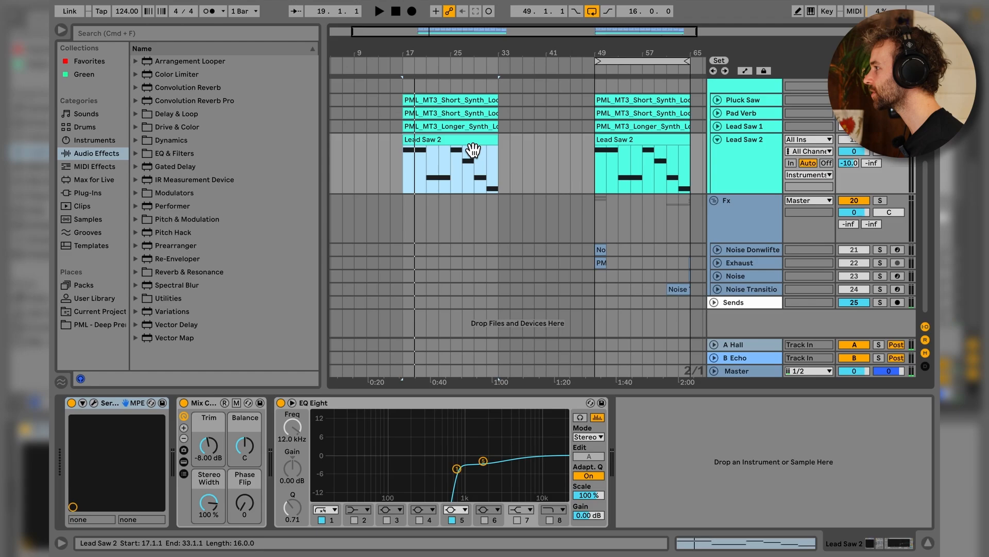
{"action": "double_click", "coordinate": [473, 149]}
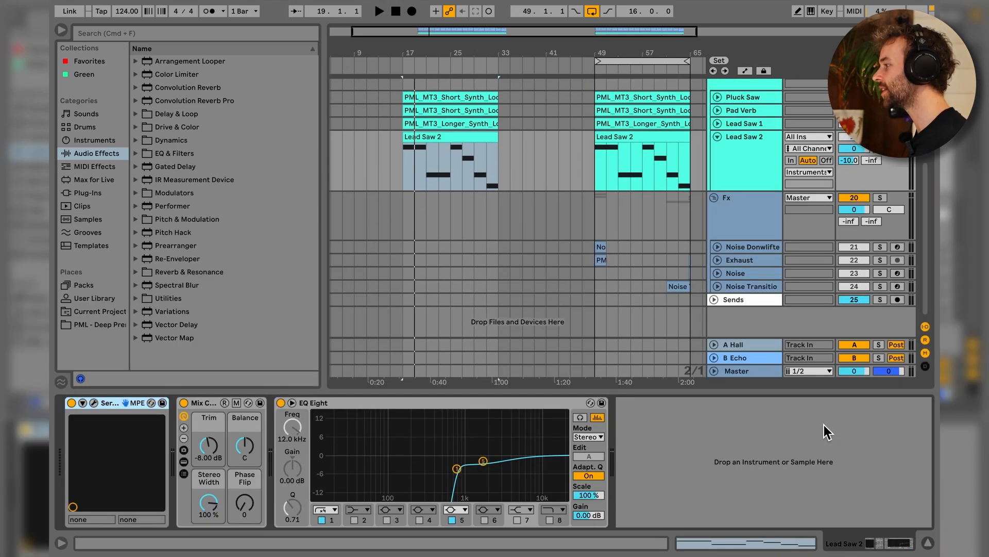
Step: Switch off the A Hall return and deactivate Mix Control and EQ Eight on the Lead Saw 2 track
{"action": "left_click", "coordinate": [746, 346]}
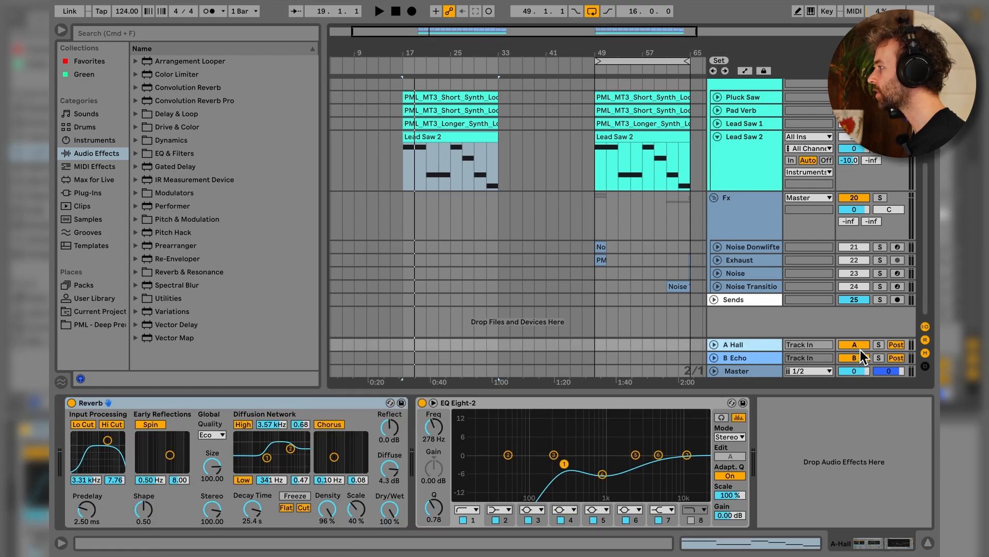
{"action": "left_click", "coordinate": [856, 345]}
{"action": "left_click", "coordinate": [762, 189]}
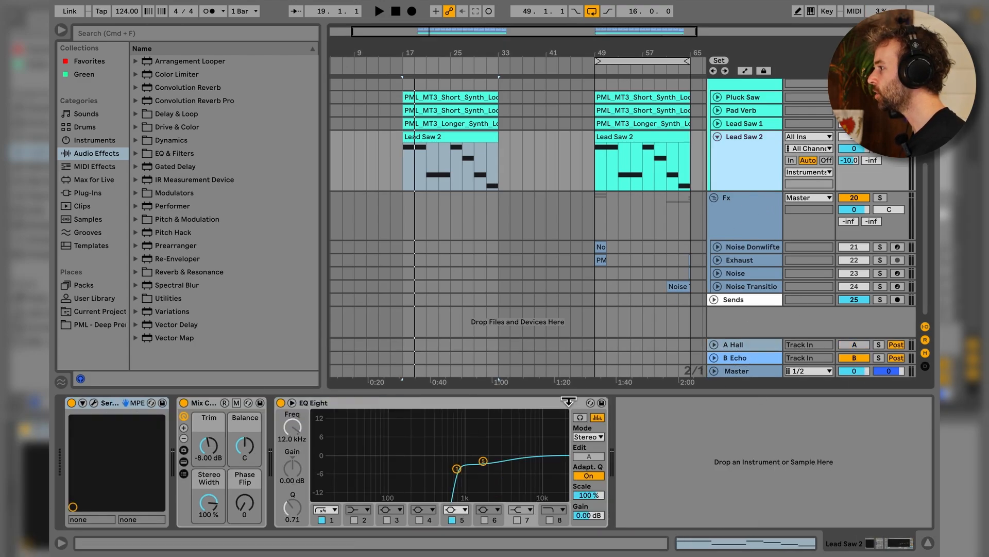
{"action": "left_click", "coordinate": [202, 407]}
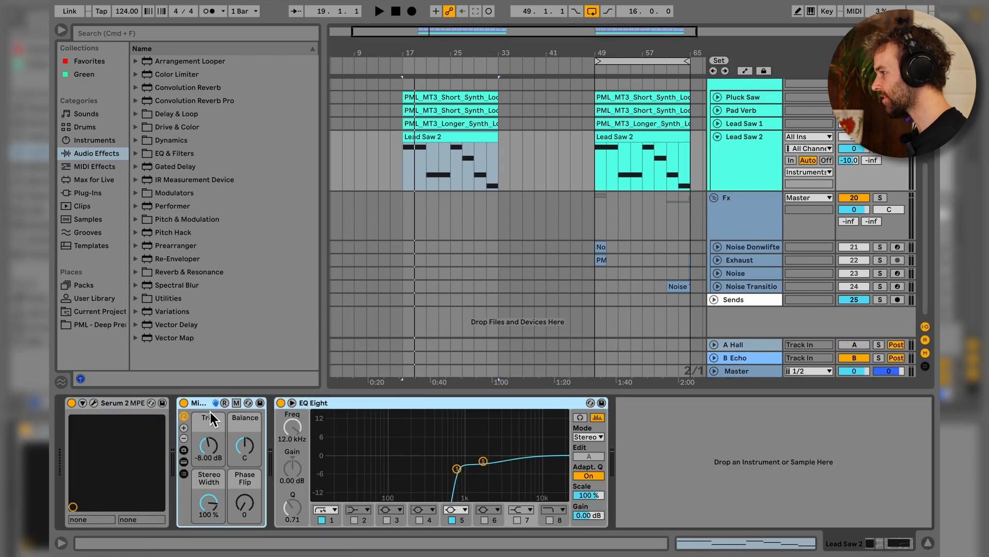
{"action": "key", "text": "0"}
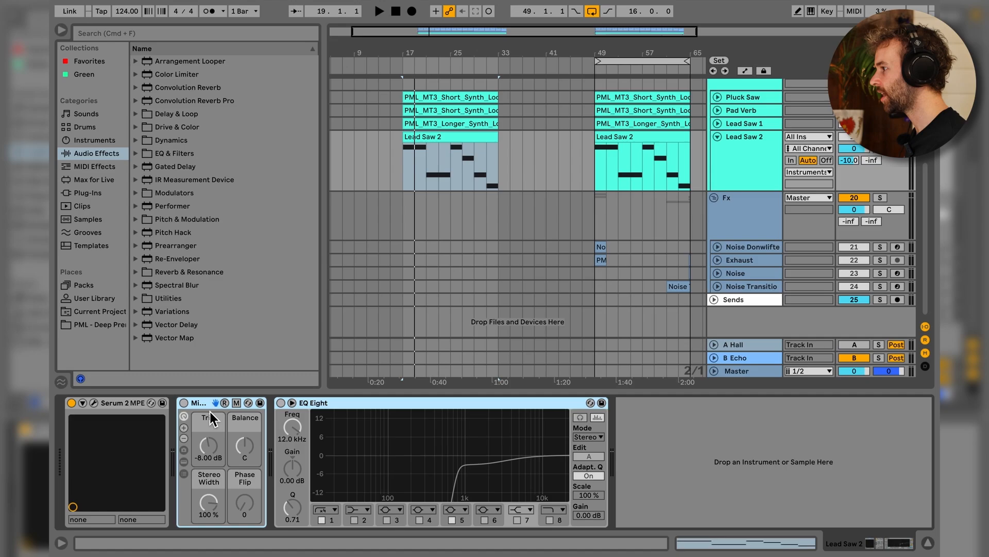
Step: Examine the Lead Saw 2 patch's effects and portamento in Serum 2, playing it from bar 17 before closing the plugin
{"action": "left_click", "coordinate": [94, 403]}
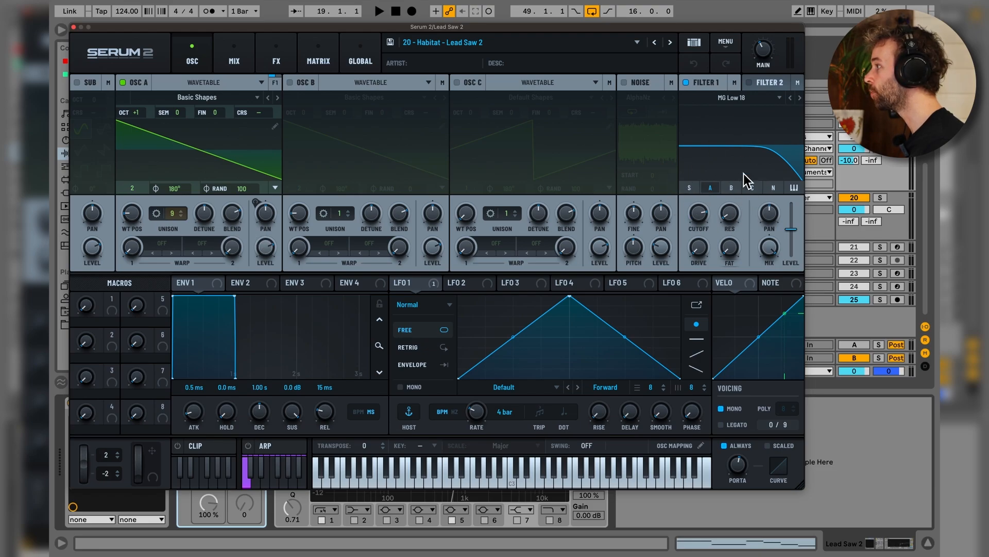
{"action": "left_click", "coordinate": [278, 46]}
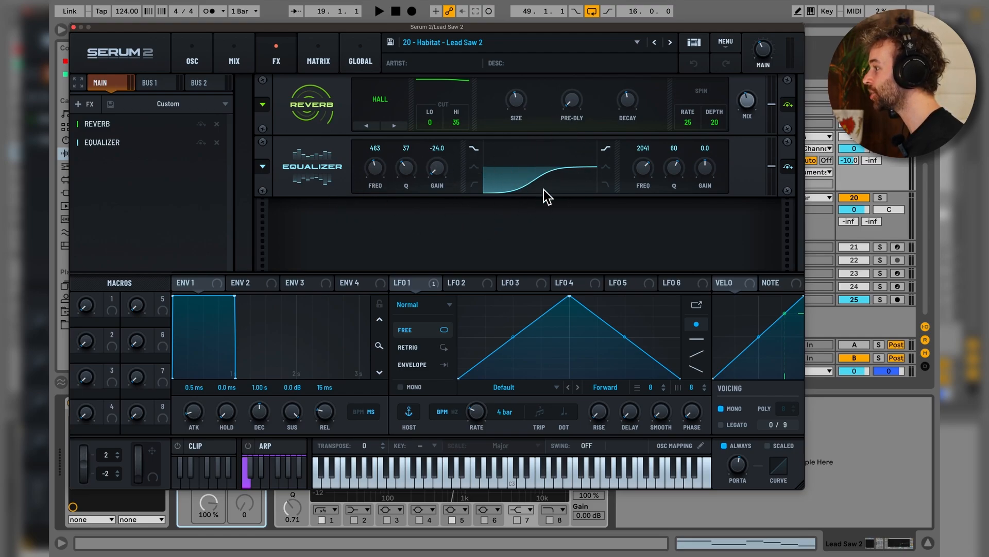
{"action": "left_click", "coordinate": [741, 466]}
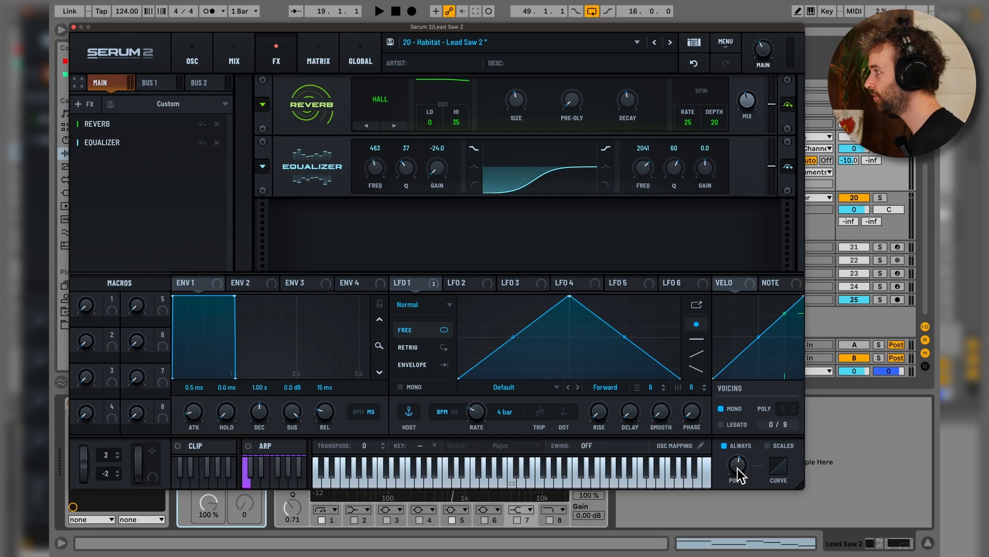
{"action": "key", "text": "space"}
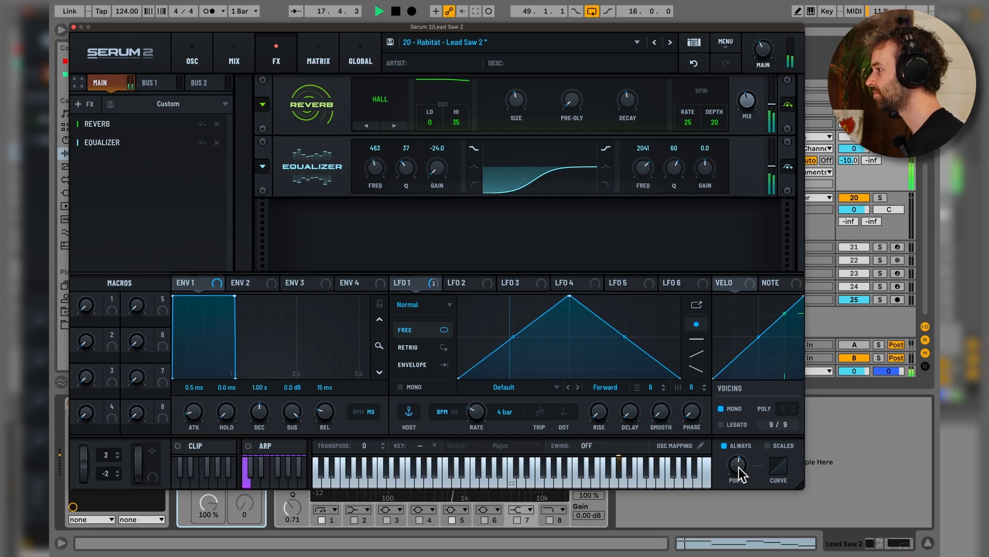
{"action": "key", "text": "space"}
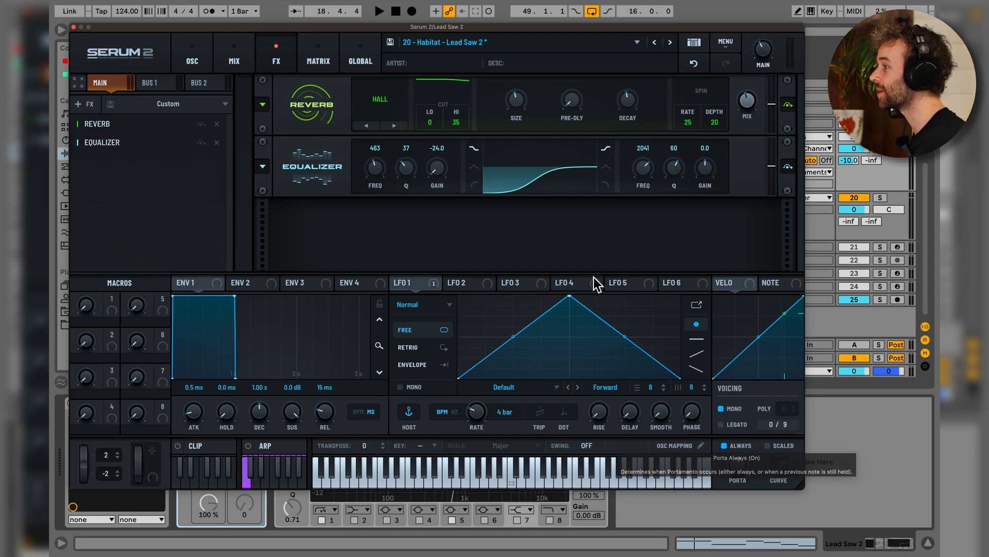
{"action": "left_click", "coordinate": [75, 28]}
Step: Reactivate Mix Control and EQ Eight on the Lead Saw 2 track and audition the processed sound from bar 17
{"action": "left_click", "coordinate": [184, 403]}
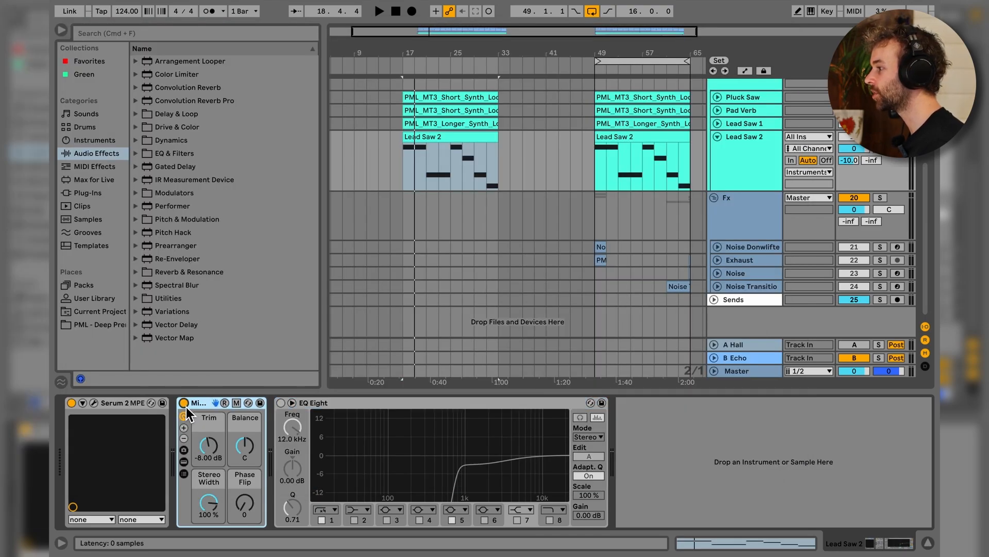
{"action": "left_click", "coordinate": [281, 403]}
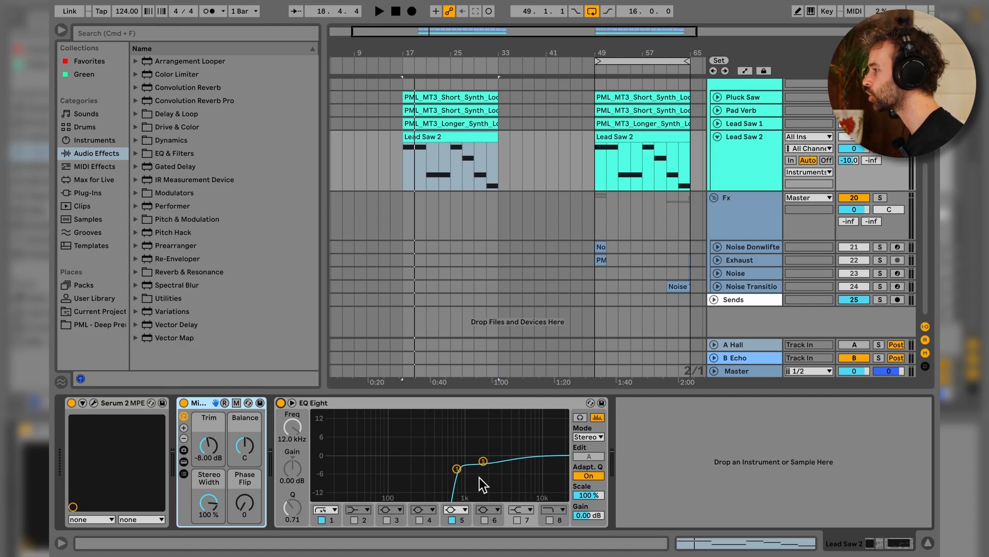
{"action": "key", "text": "space"}
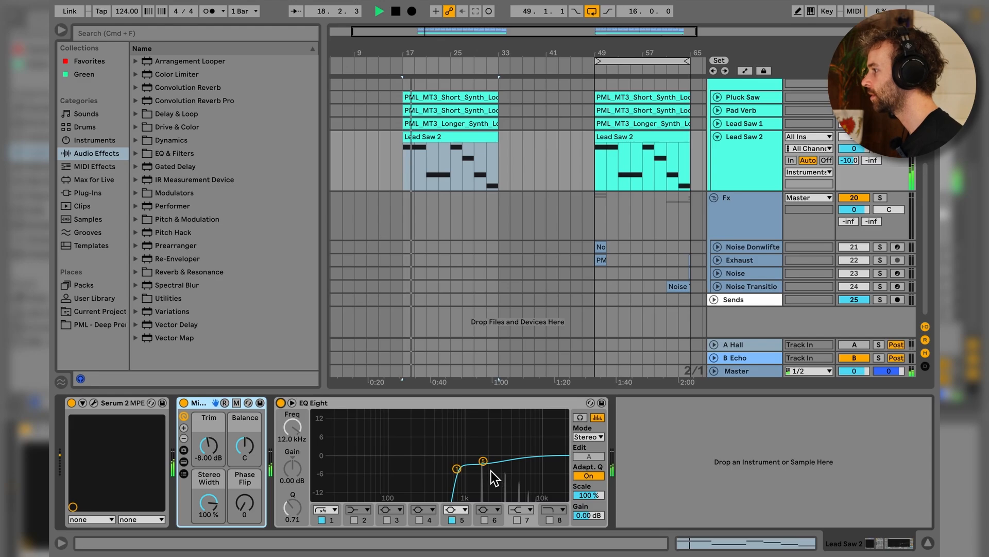
{"action": "key", "text": "space"}
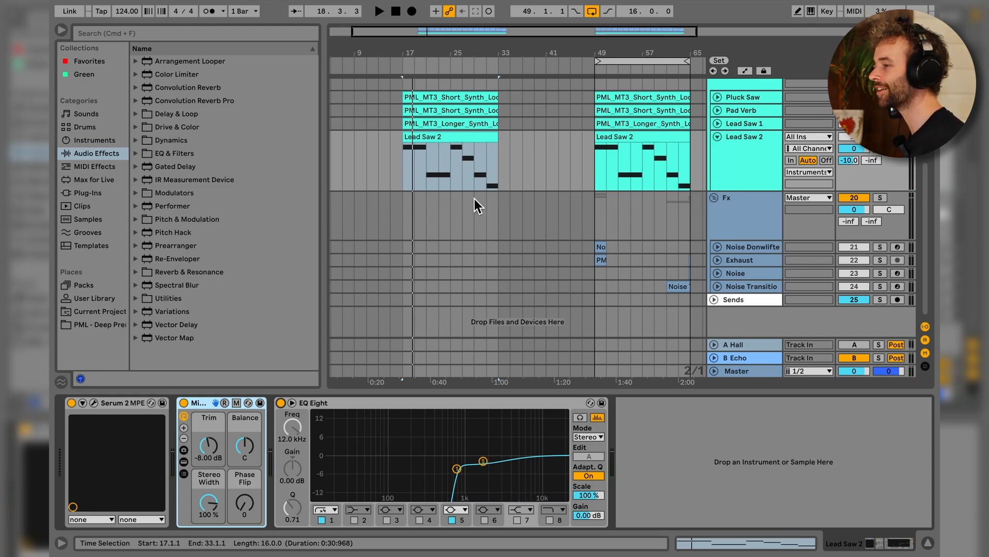
Step: Reactivate the A Hall return and audition Lead Saw 2 with the hall reverb
{"action": "left_click", "coordinate": [861, 346]}
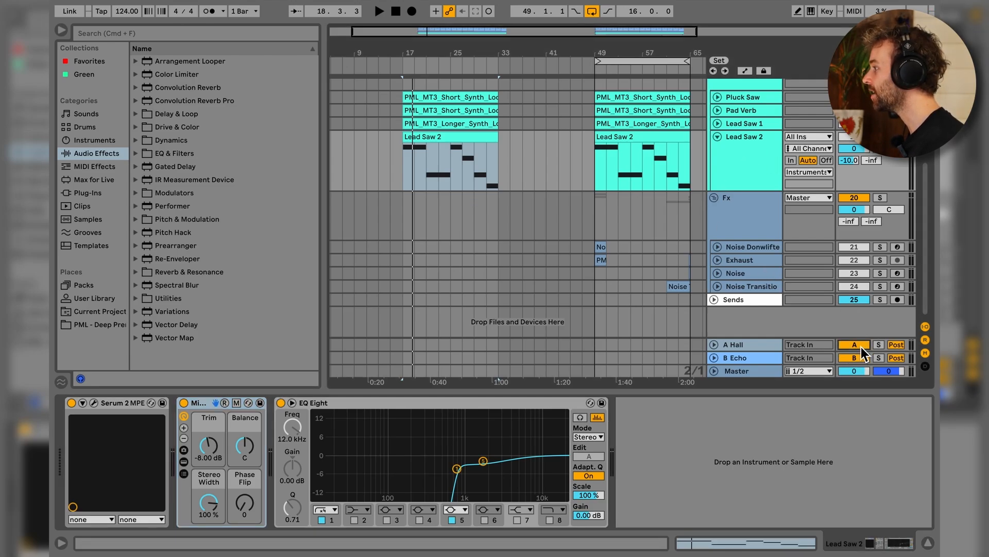
{"action": "key", "text": "space"}
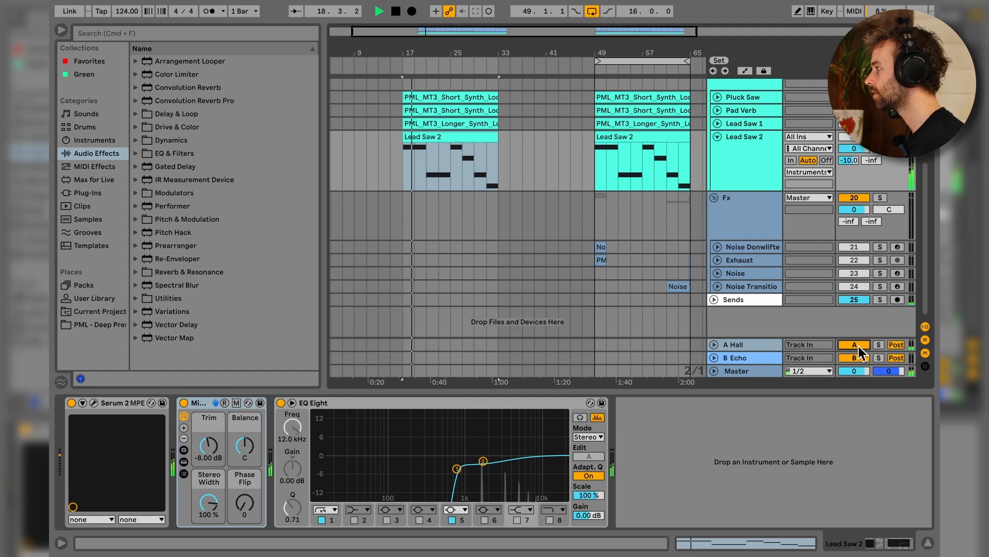
{"action": "key", "text": "space"}
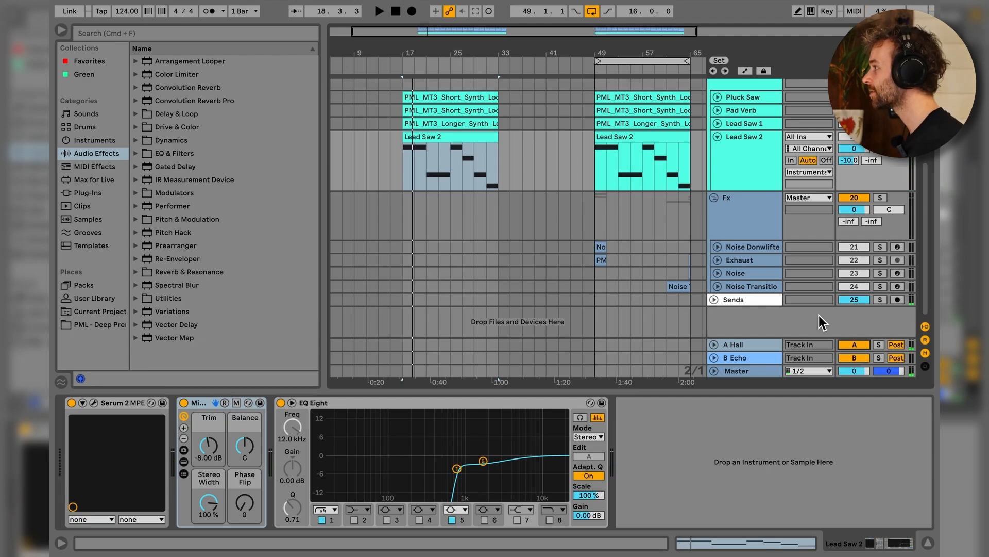
Step: Fold the Lead Saw 2 track and show the effect devices of the Instruments group
{"action": "scroll", "coordinate": [771, 265], "scroll_direction": "up", "scroll_amount": 3}
{"action": "left_click", "coordinate": [717, 204]}
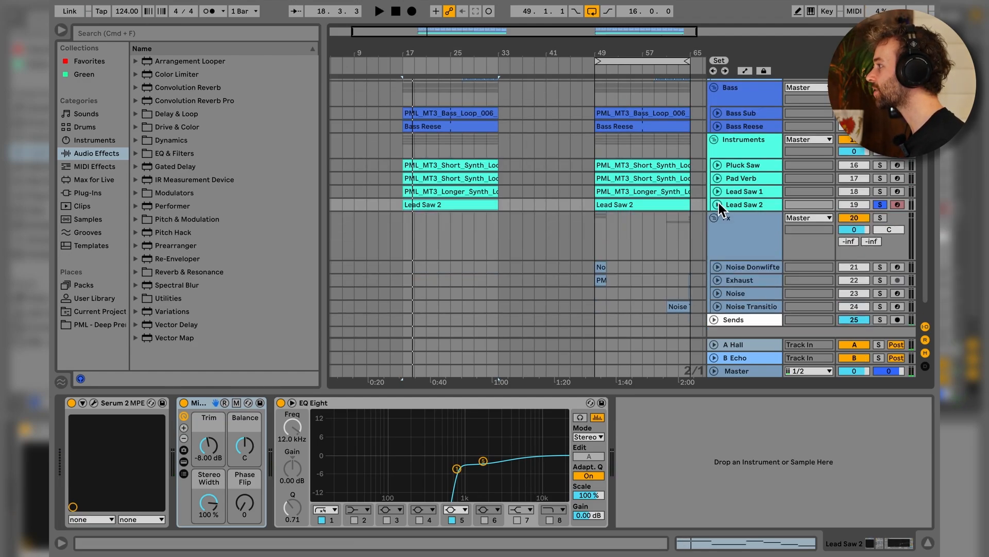
{"action": "left_click", "coordinate": [765, 145]}
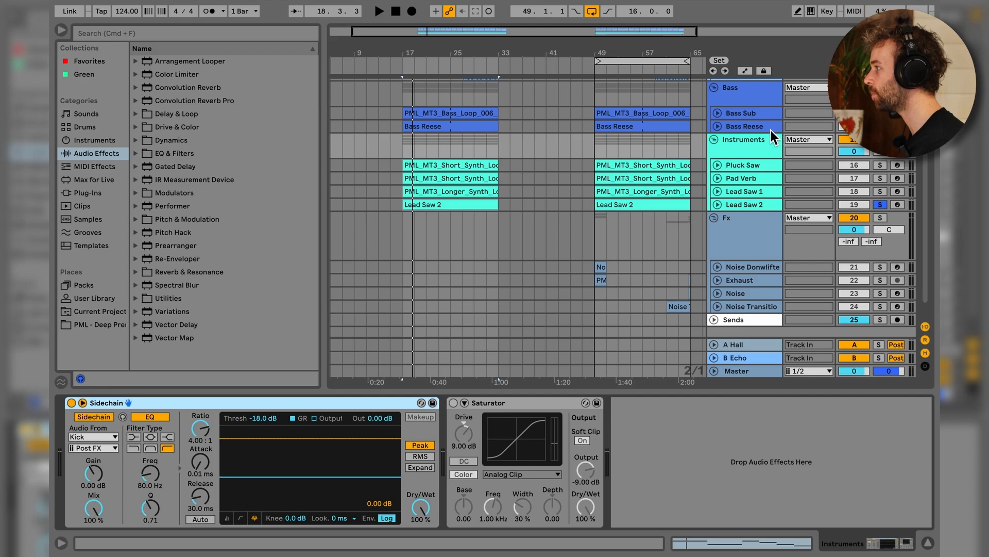
Step: Audition the Instruments group from bar 17 with its Sidechain compressor switched off and back on for comparison
{"action": "key", "text": "space"}
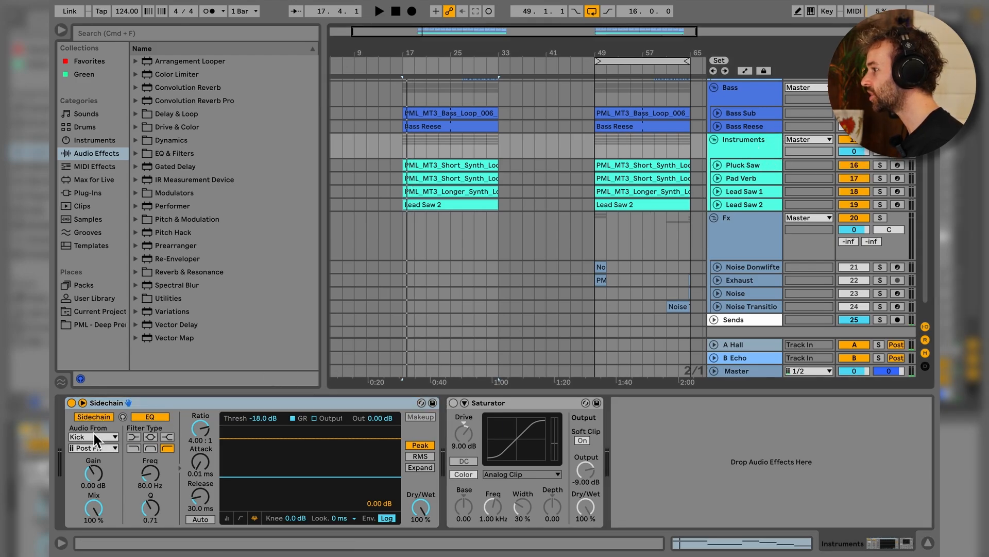
{"action": "left_click", "coordinate": [72, 403]}
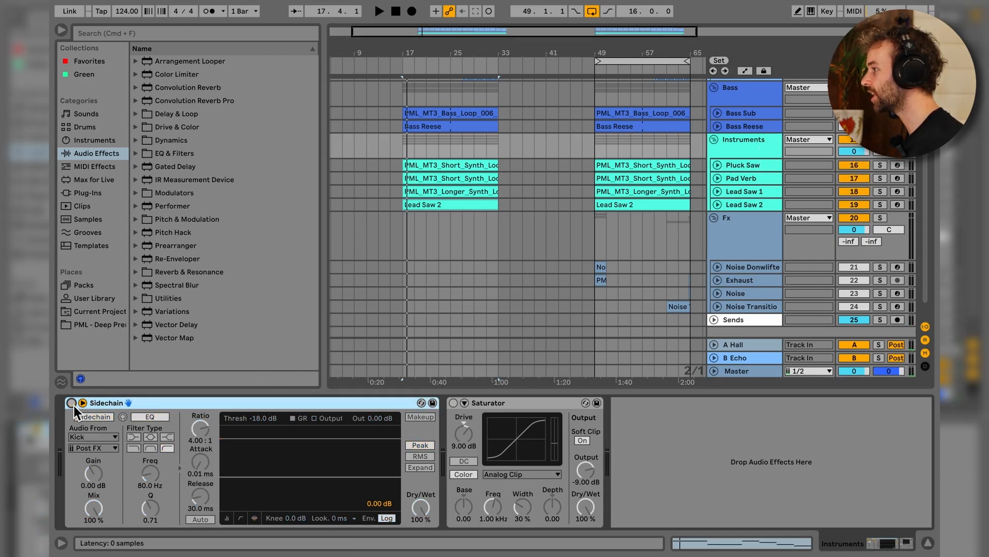
{"action": "key", "text": "space"}
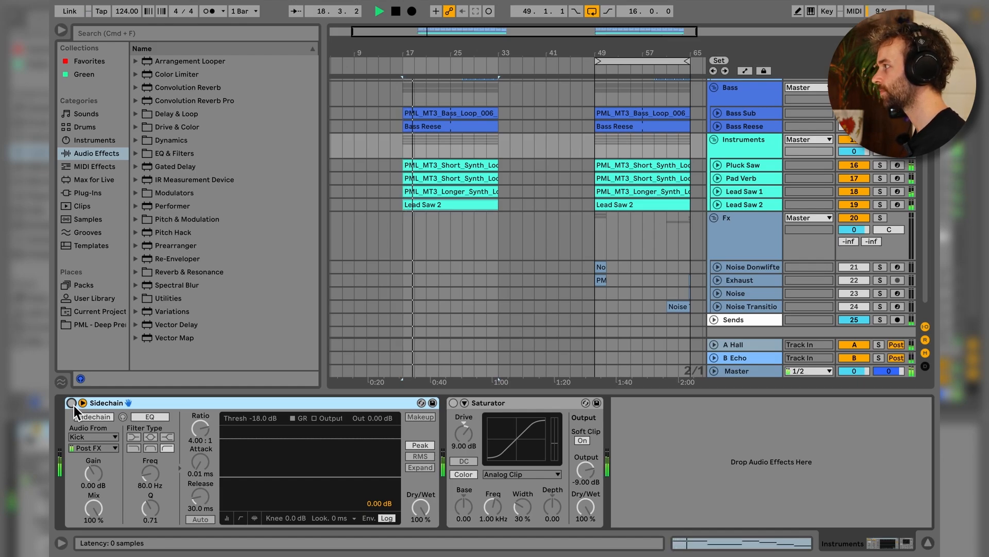
{"action": "left_click", "coordinate": [72, 403]}
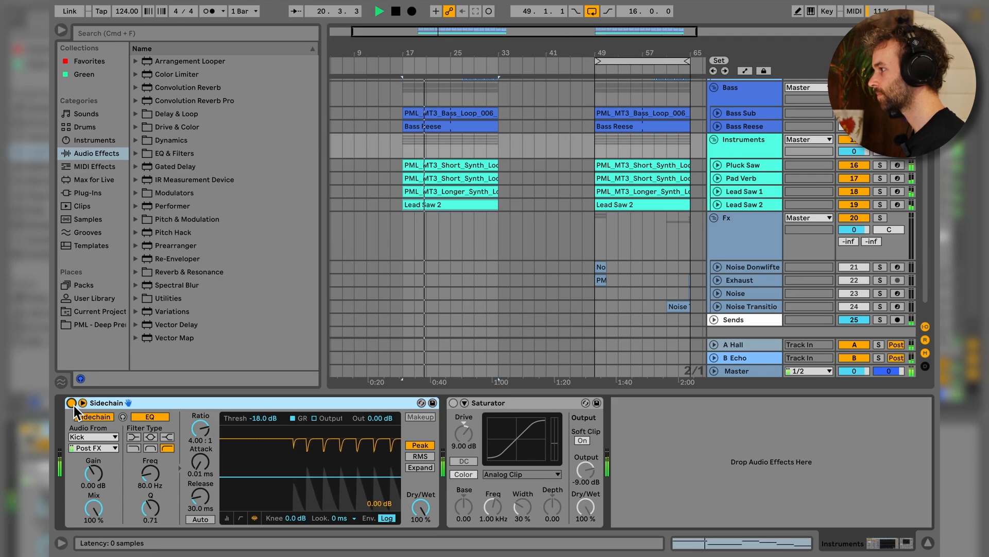
{"action": "key", "text": "space"}
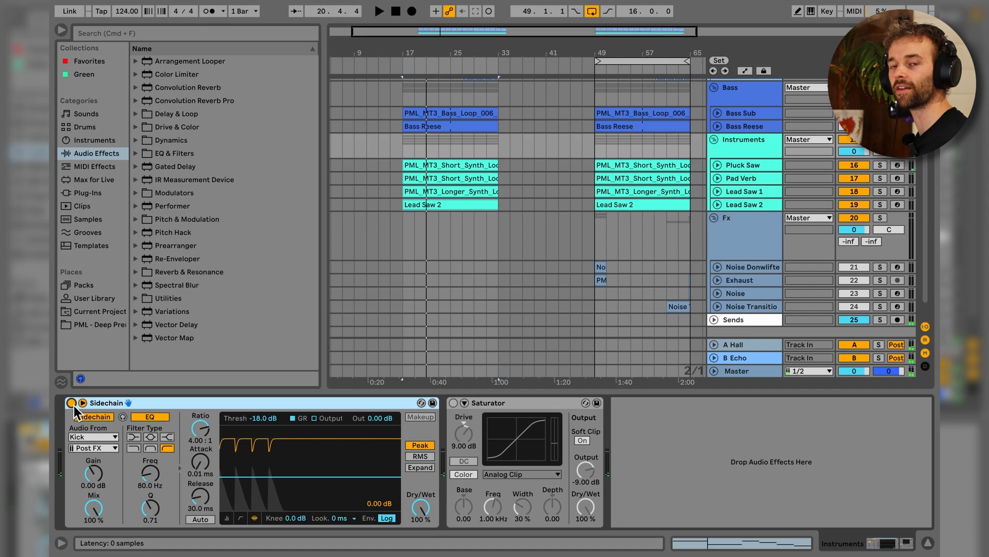
Step: Activate the Saturator on the Instruments group, play the result, and return the insert mark to bar 17
{"action": "left_click", "coordinate": [453, 402]}
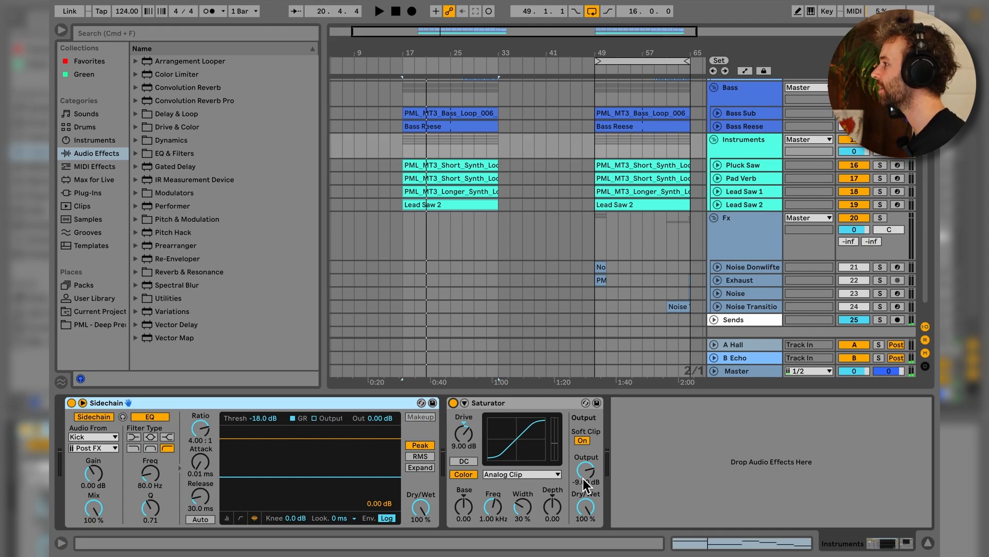
{"action": "key", "text": "space"}
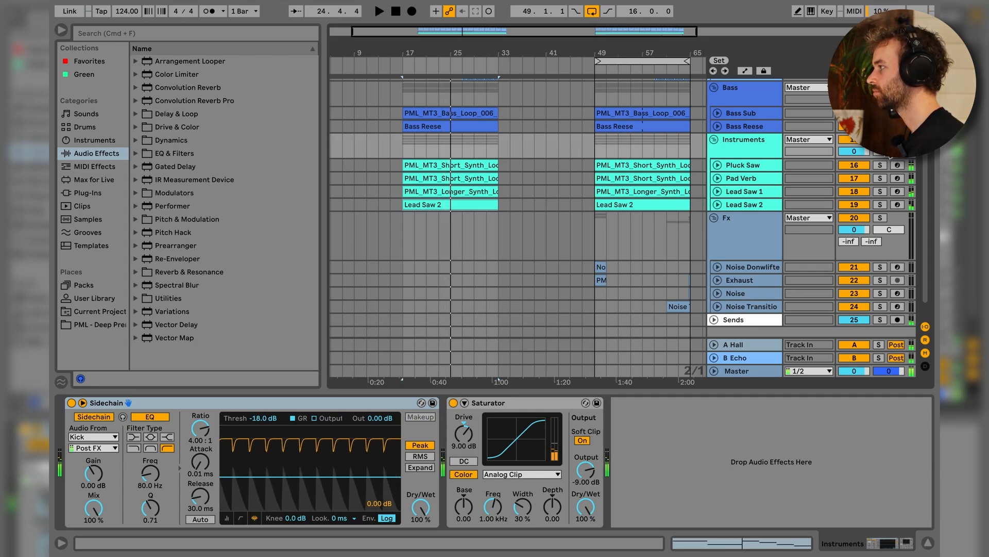
{"action": "left_click", "coordinate": [403, 251]}
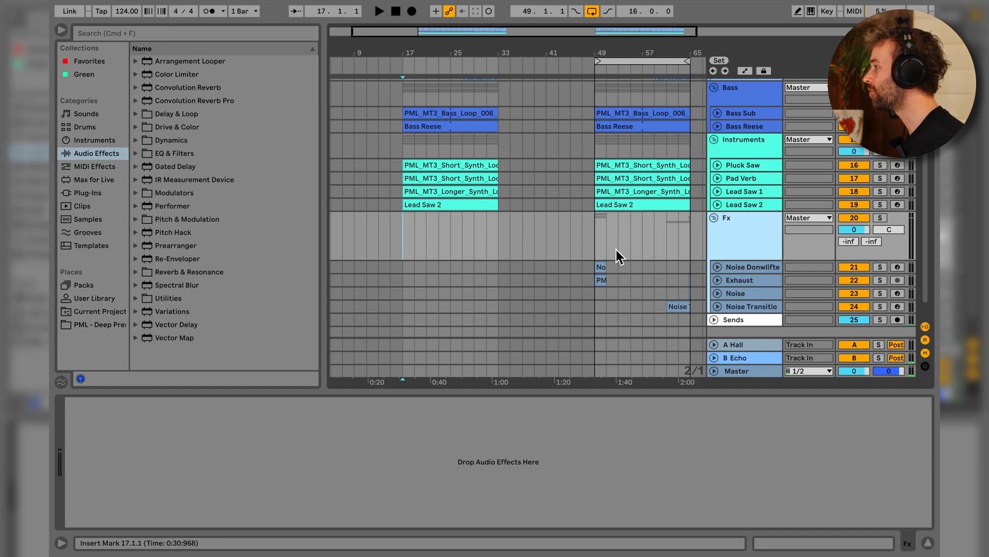
Step: Copy the Noise Donwlifter clip from bar 49 to bar 17 and open the copy's MIDI notes
{"action": "left_click", "coordinate": [754, 269]}
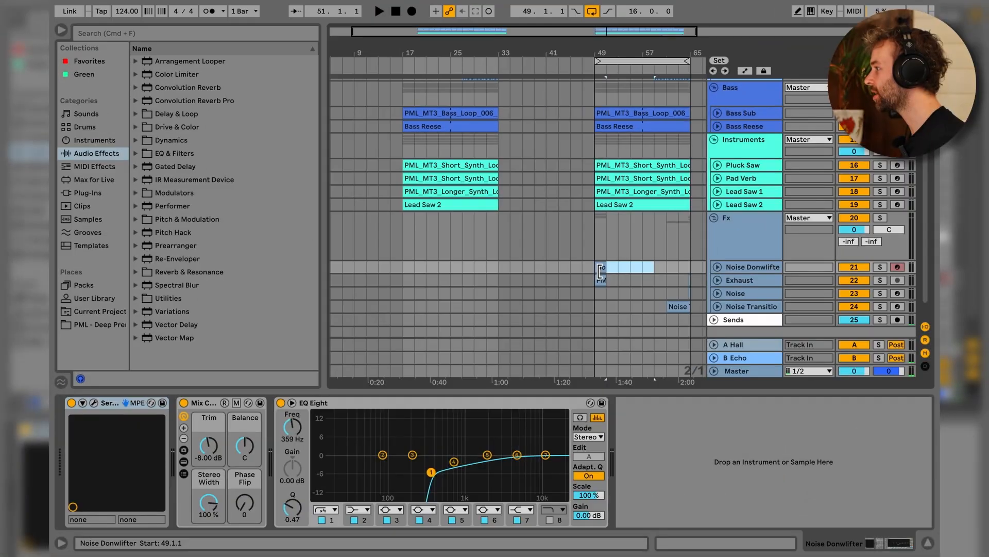
{"action": "left_click_drag", "start_coordinate": [603, 272], "coordinate": [410, 270]}
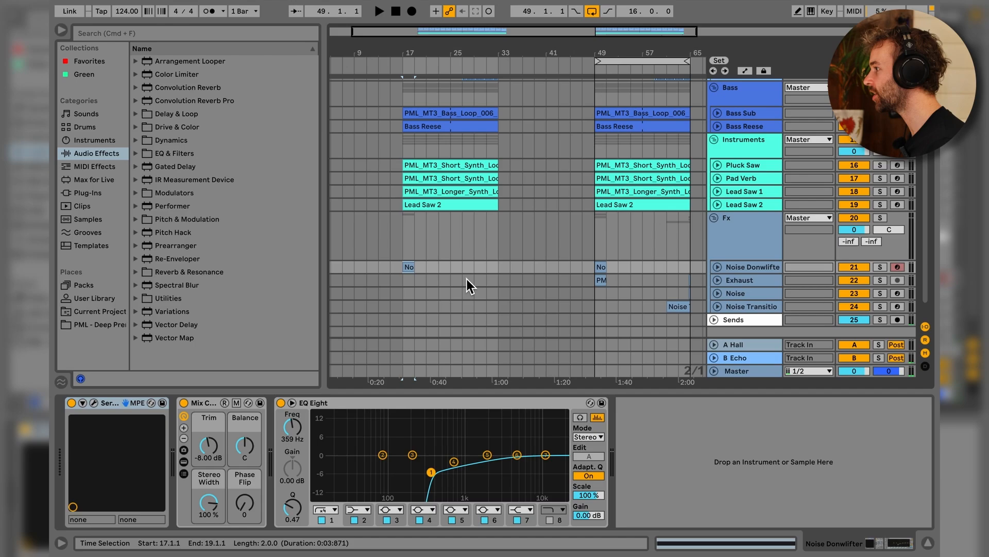
{"action": "left_click", "coordinate": [717, 267]}
{"action": "left_click", "coordinate": [411, 272]}
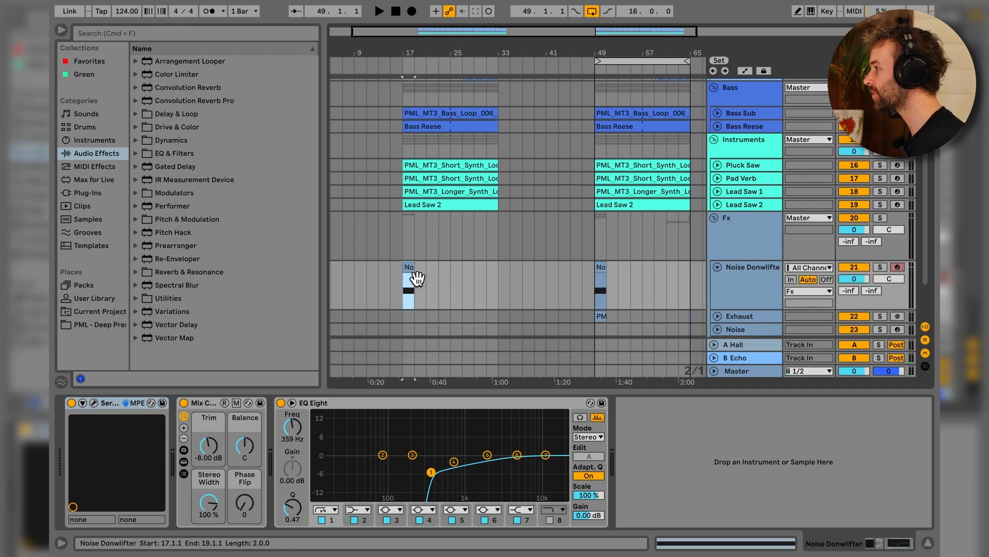
{"action": "double_click", "coordinate": [410, 272]}
{"action": "scroll", "coordinate": [422, 361], "scroll_direction": "down", "scroll_amount": 5}
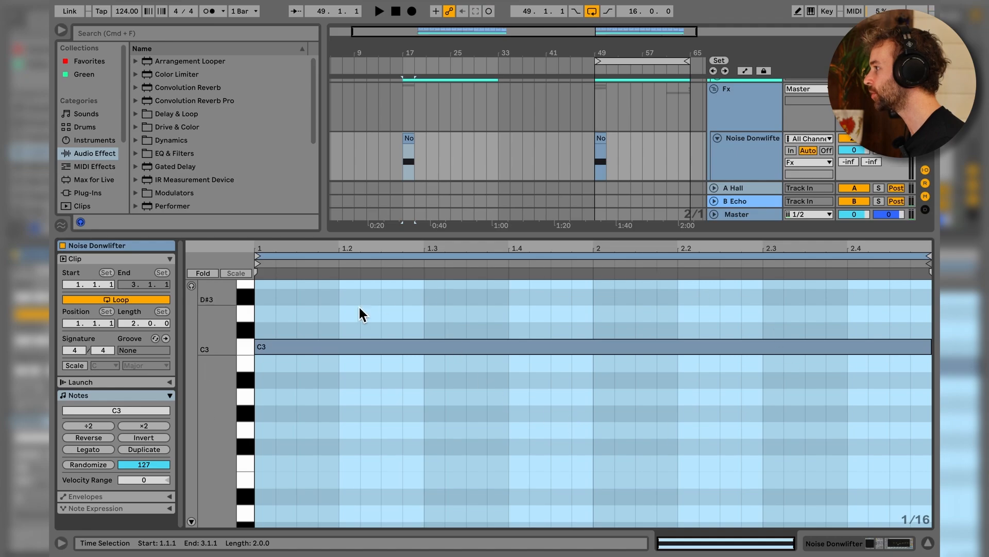
Step: Show the Noise Donwlifter track's devices, solo the track and play its clip from bar 17
{"action": "key", "text": "shift+Tab"}
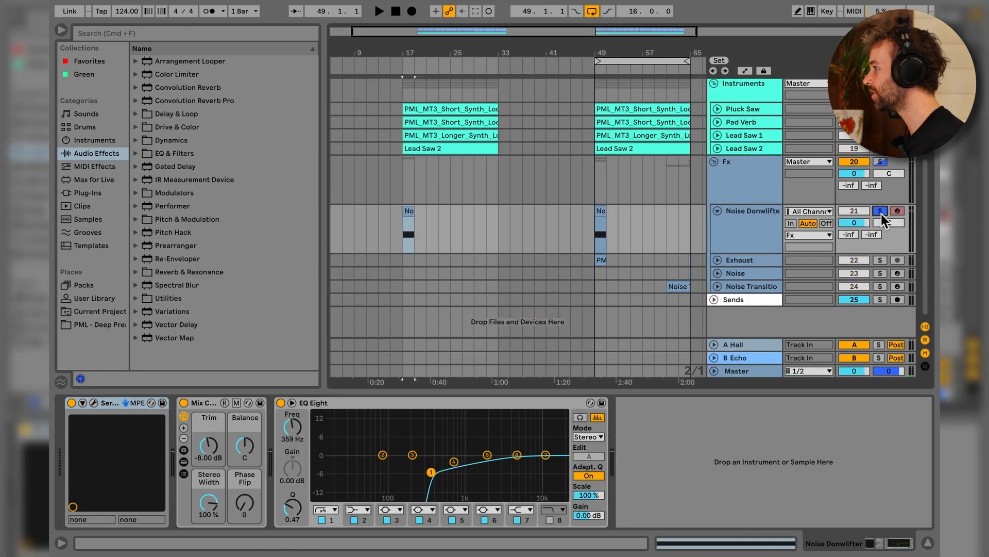
{"action": "left_click", "coordinate": [413, 222]}
{"action": "key", "text": "space"}
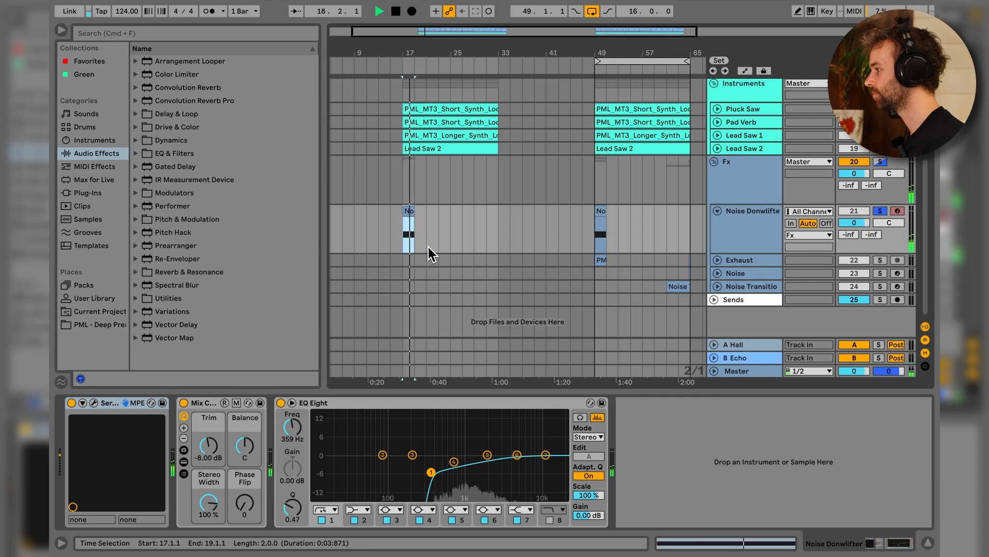
{"action": "key", "text": "space"}
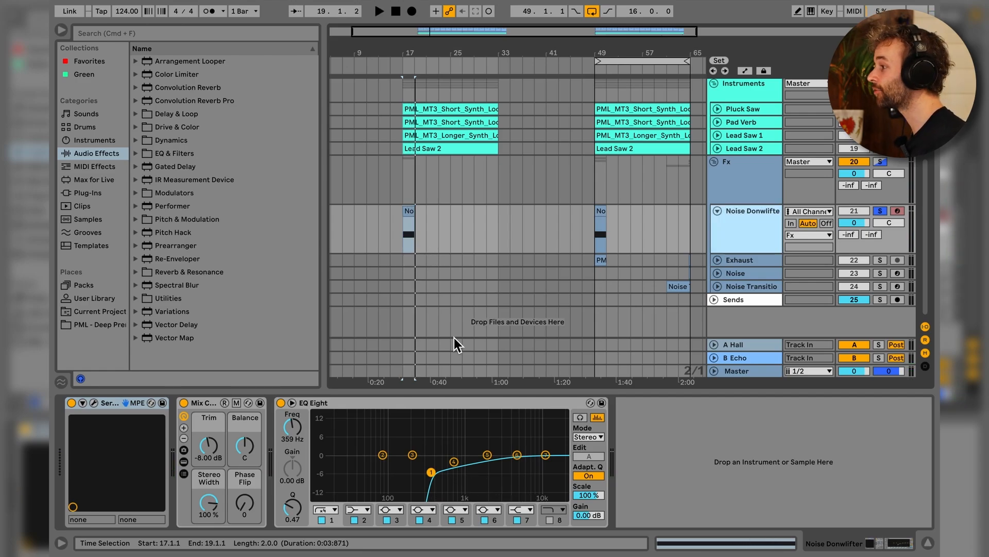
Step: Bypass EQ Eight on the Noise Donwlifter track while leaving Mix Control active
{"action": "left_click", "coordinate": [367, 407]}
{"action": "left_click", "coordinate": [209, 411]}
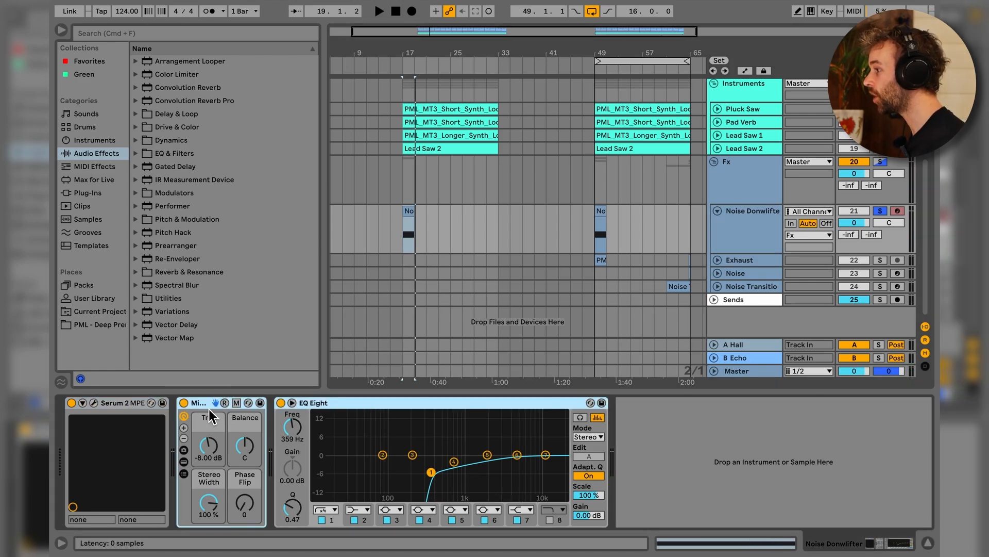
{"action": "key", "text": "0"}
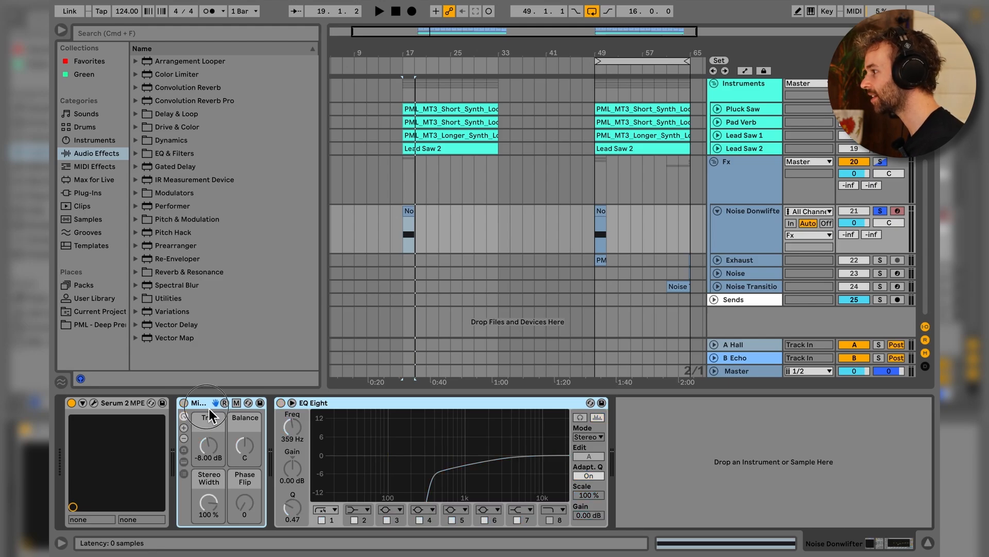
{"action": "left_click", "coordinate": [184, 402]}
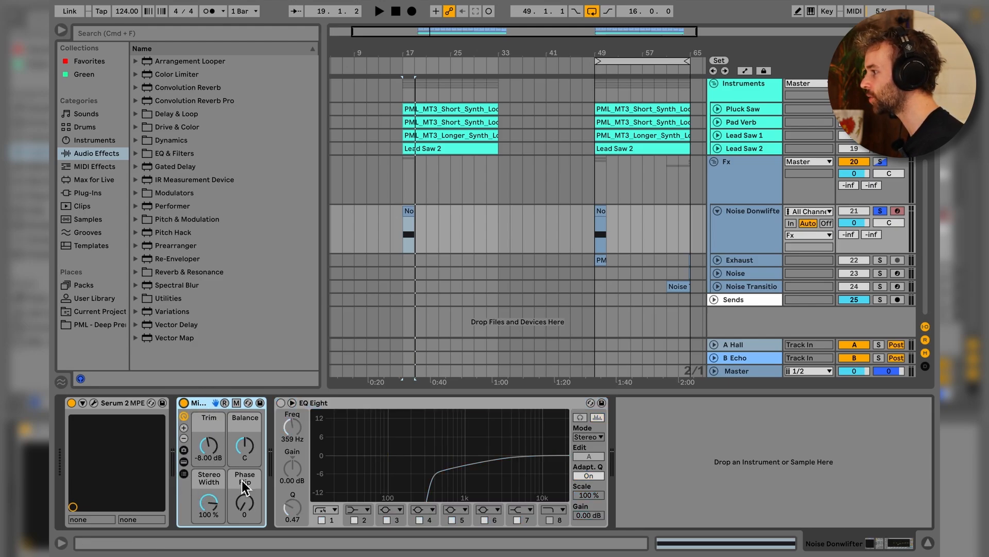
Step: Examine the Noise Donwlifter patch's noise oscillator, filter and LFO 1 in Serum 2 while playing it from bar 17
{"action": "left_click", "coordinate": [95, 406]}
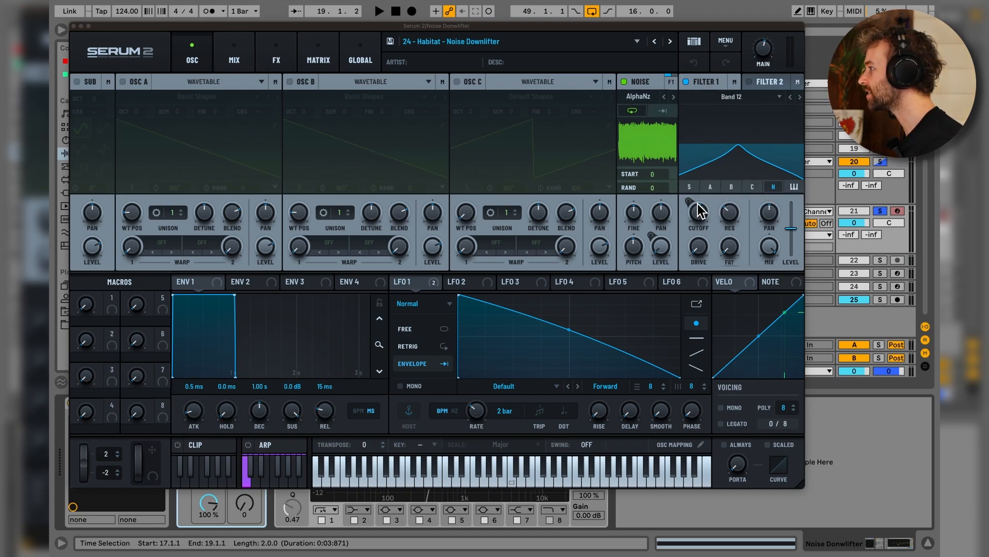
{"action": "mouse_move", "coordinate": [701, 211]}
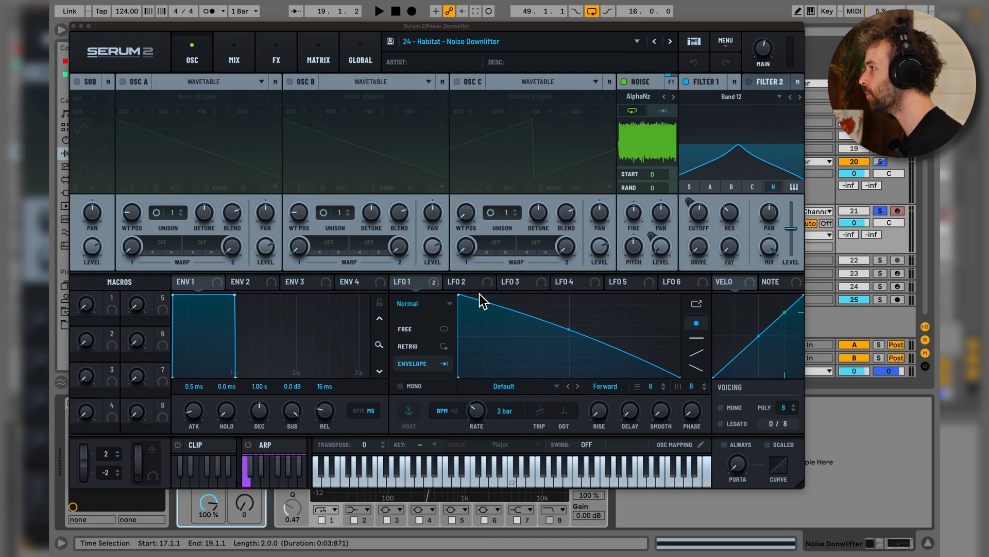
{"action": "key", "text": "space"}
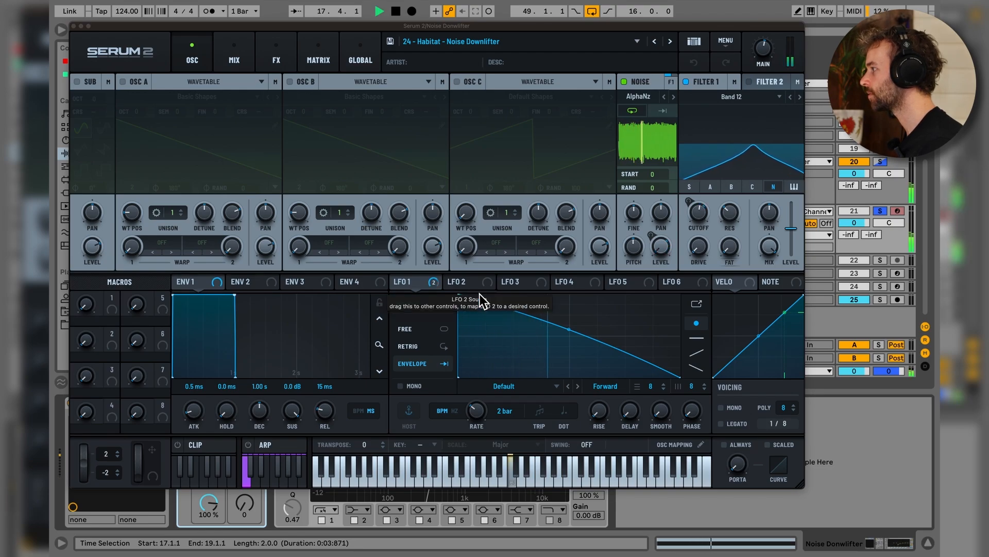
{"action": "key", "text": "space"}
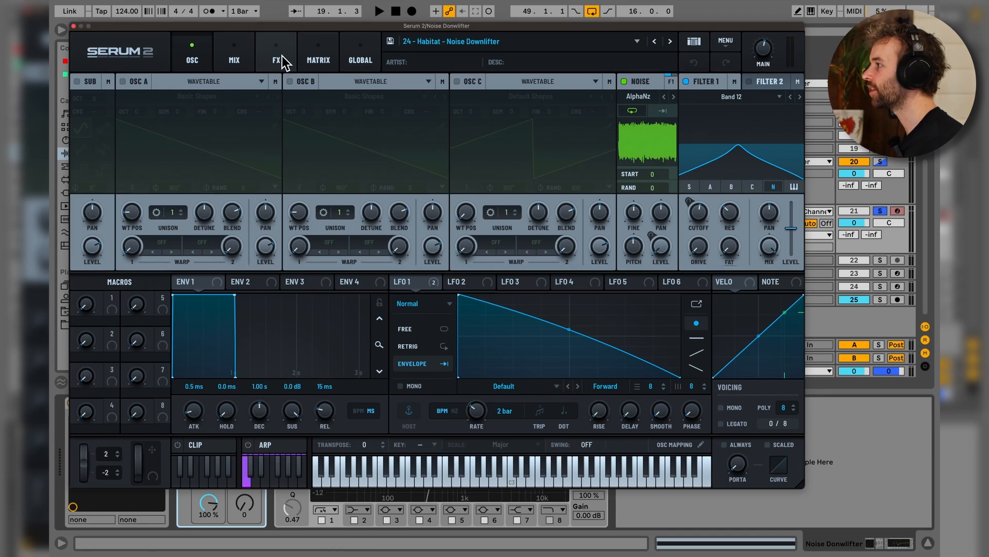
Step: Inspect the patch's Hyper/Dimension effect, try out the Dimension mix, and close Serum 2
{"action": "left_click", "coordinate": [281, 60]}
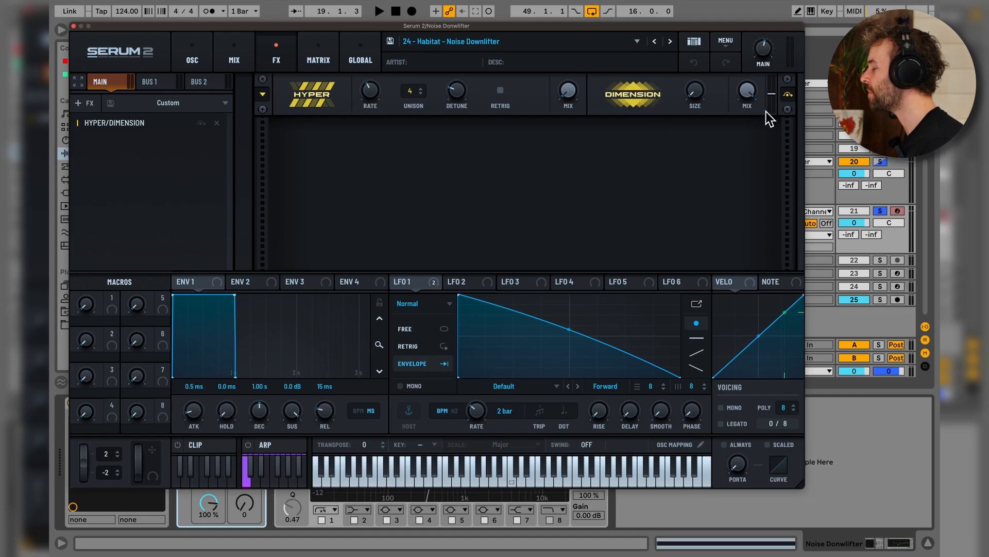
{"action": "key", "text": "space"}
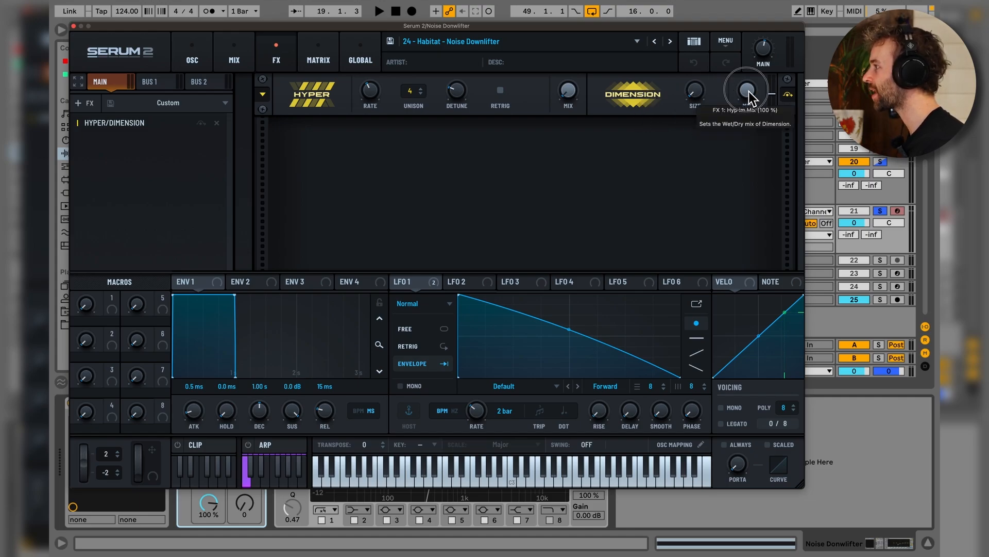
{"action": "left_click_drag", "start_coordinate": [750, 98], "coordinate": [729, 45]}
{"action": "key", "text": "space"}
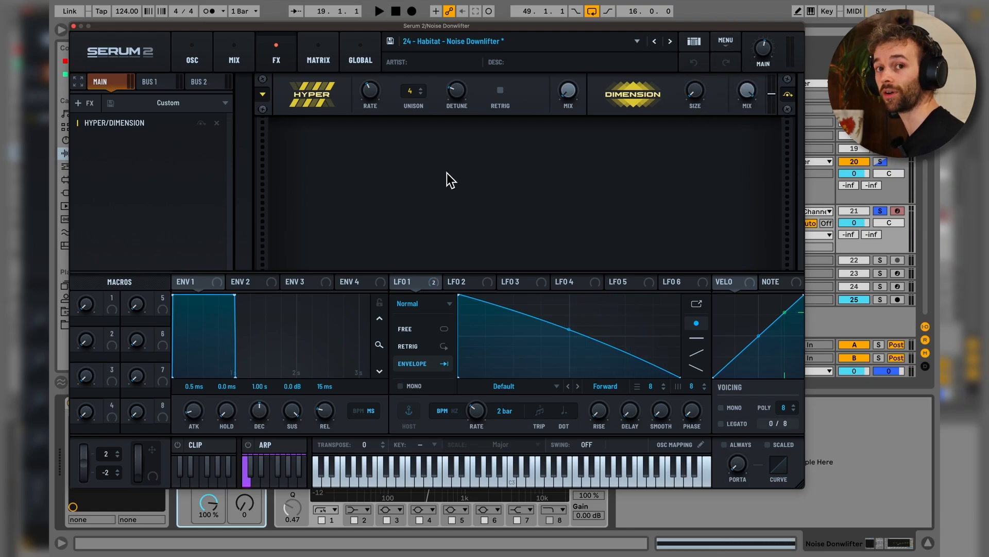
{"action": "left_click", "coordinate": [73, 26]}
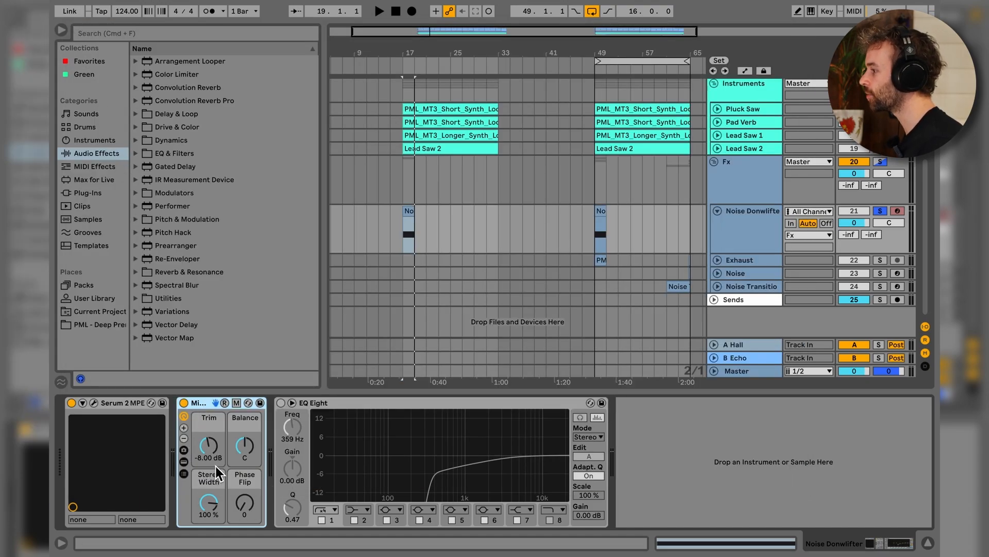
Step: Reactivate EQ Eight on the Noise Donwlifter track and audition the filtered noise from bar 17
{"action": "left_click", "coordinate": [280, 403]}
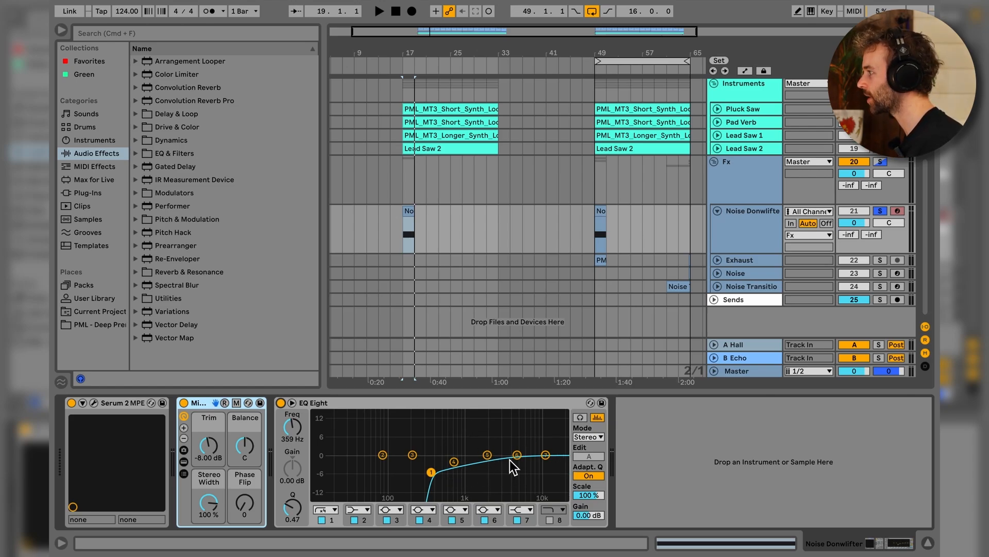
{"action": "key", "text": "space"}
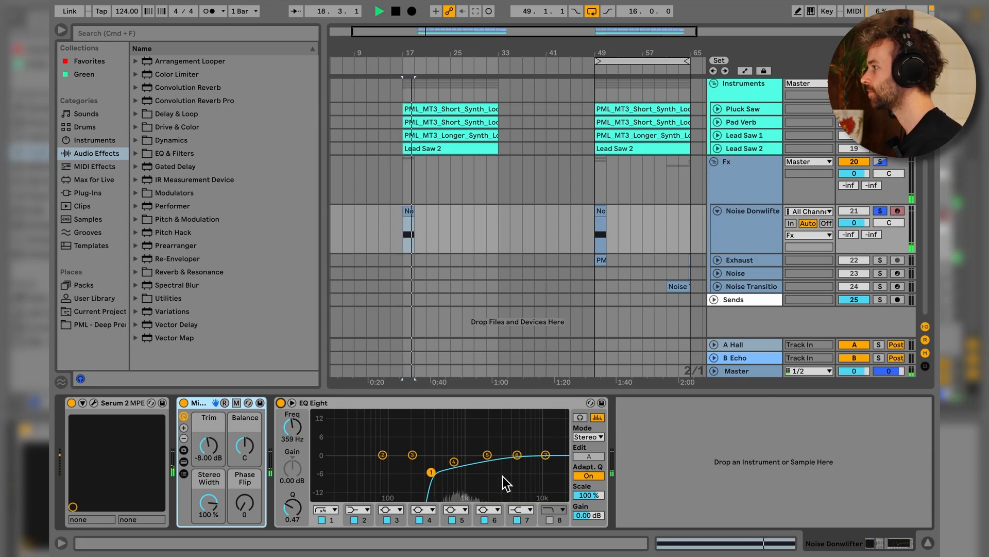
{"action": "key", "text": "space"}
Step: Copy the Exhaust track's material from bars 49 to 65 to bar 17
{"action": "left_click", "coordinate": [609, 262]}
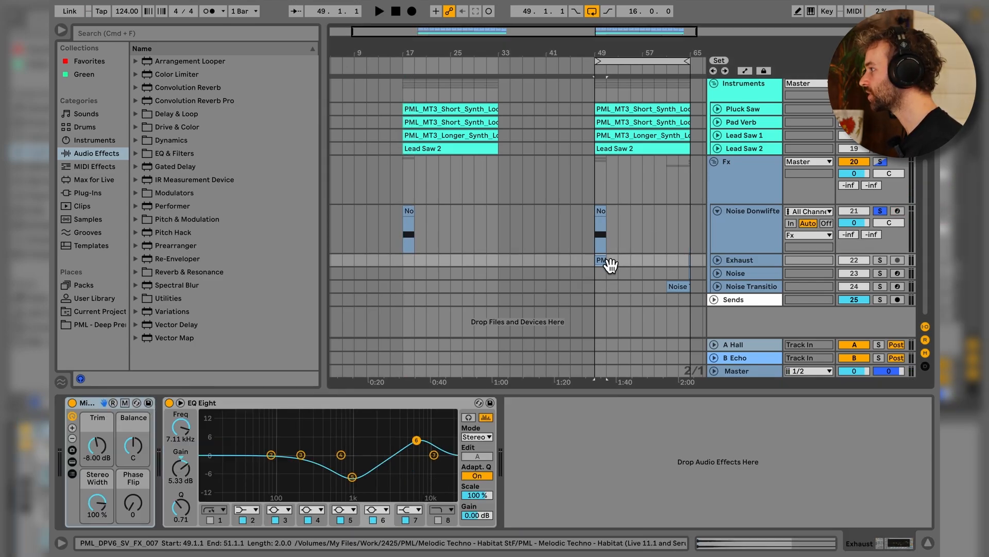
{"action": "left_click", "coordinate": [693, 262]}
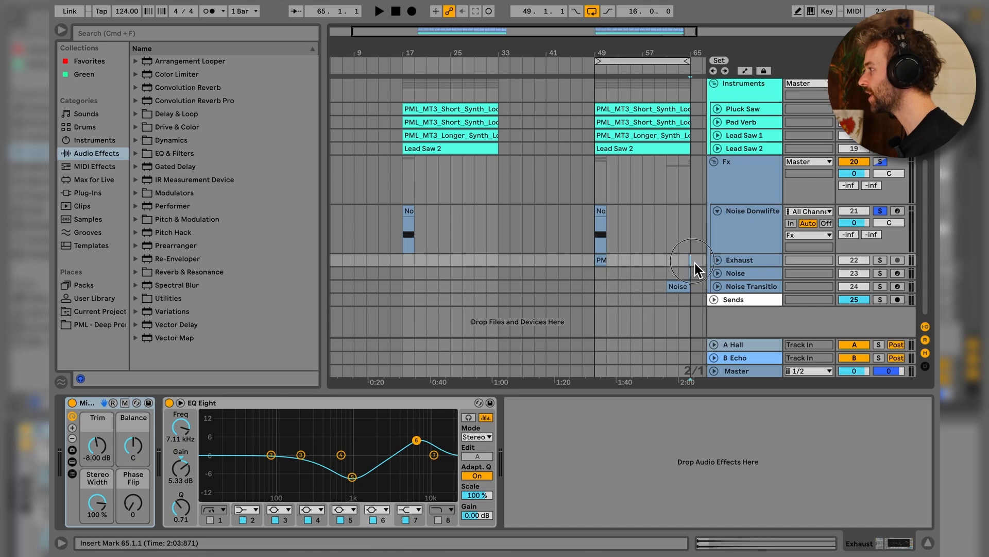
{"action": "left_click_drag", "start_coordinate": [693, 263], "coordinate": [626, 263]}
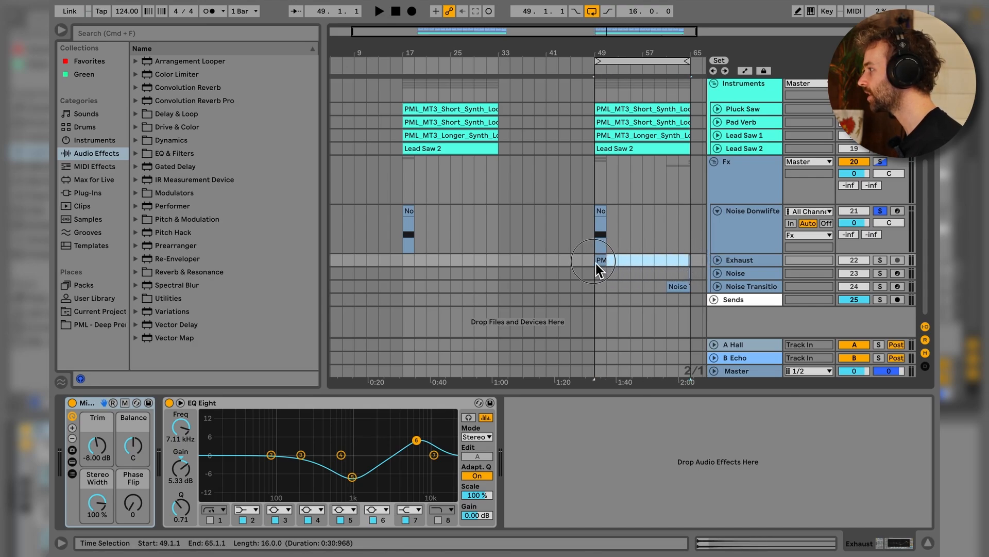
{"action": "left_click", "coordinate": [402, 263]}
{"action": "key", "text": "super+v"}
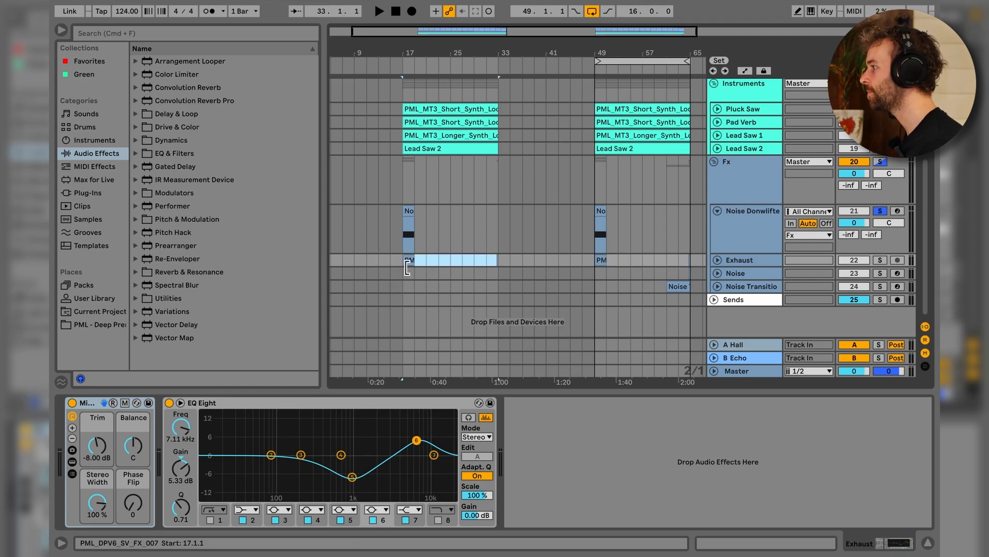
Step: Bypass EQ Eight on the Exhaust track and show the full waveform of the copied clip at bar 17
{"action": "left_click", "coordinate": [387, 401]}
{"action": "key", "text": "0"}
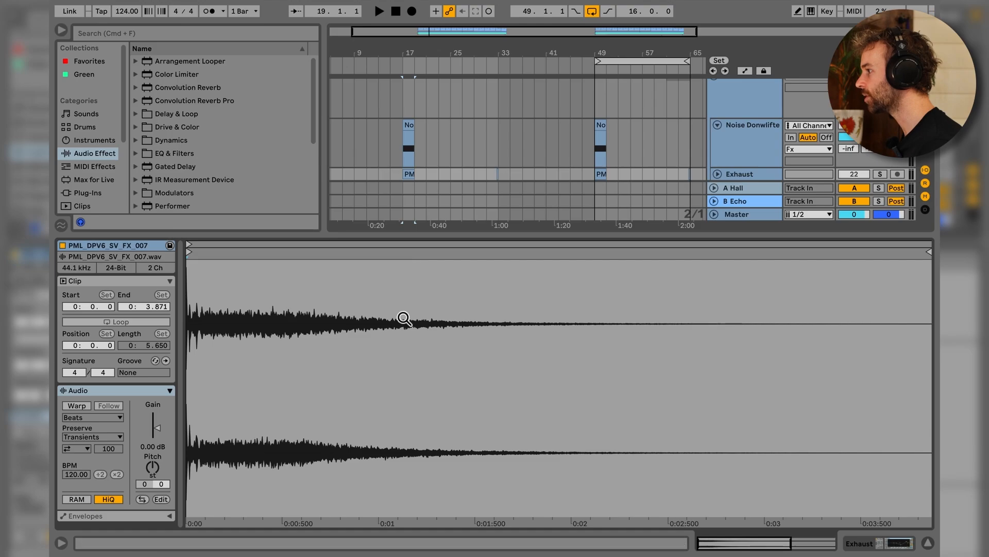
{"action": "mouse_move", "coordinate": [195, 303]}
{"action": "left_mouse_down"}
{"action": "mouse_move", "coordinate": [194, 356]}
{"action": "mouse_move", "coordinate": [190, 302]}
{"action": "left_mouse_up"}
Step: Solo the Exhaust track and audition its copied clip from bar 17
{"action": "left_click", "coordinate": [880, 174]}
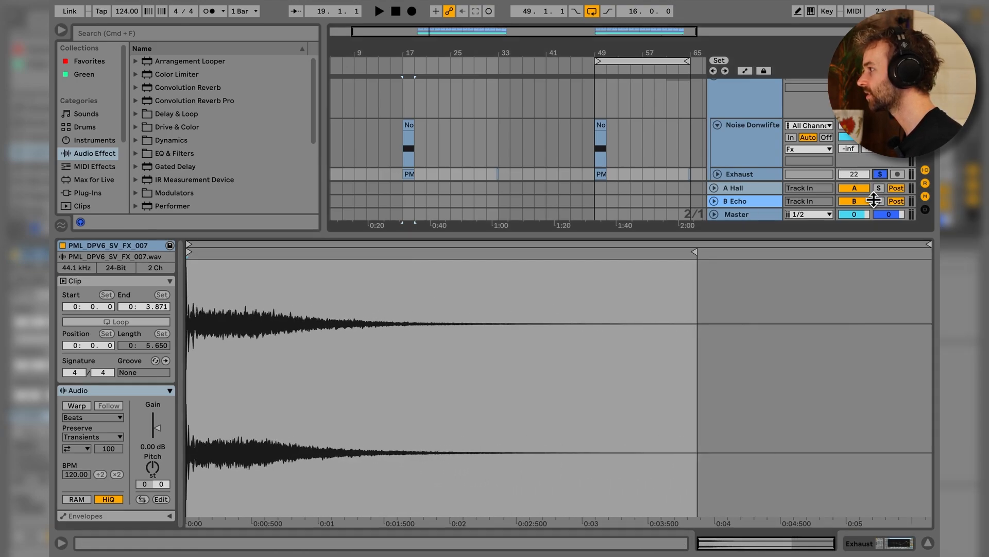
{"action": "key", "text": "space"}
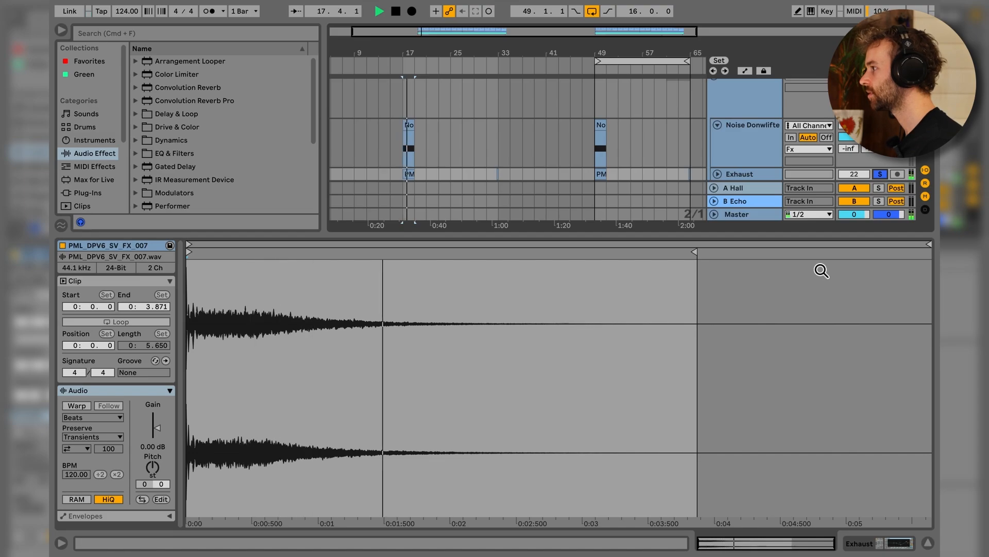
{"action": "key", "text": "space"}
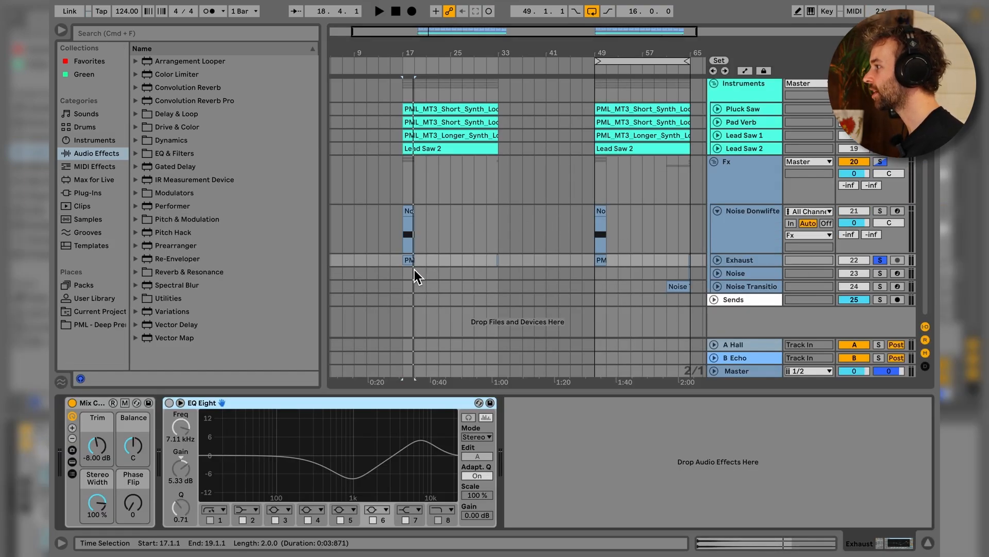
Step: Unfold the Exhaust track, close in on its short clip at the end of bar 32, and audition it
{"action": "scroll", "coordinate": [414, 270], "scroll_direction": "right", "scroll_amount": 1}
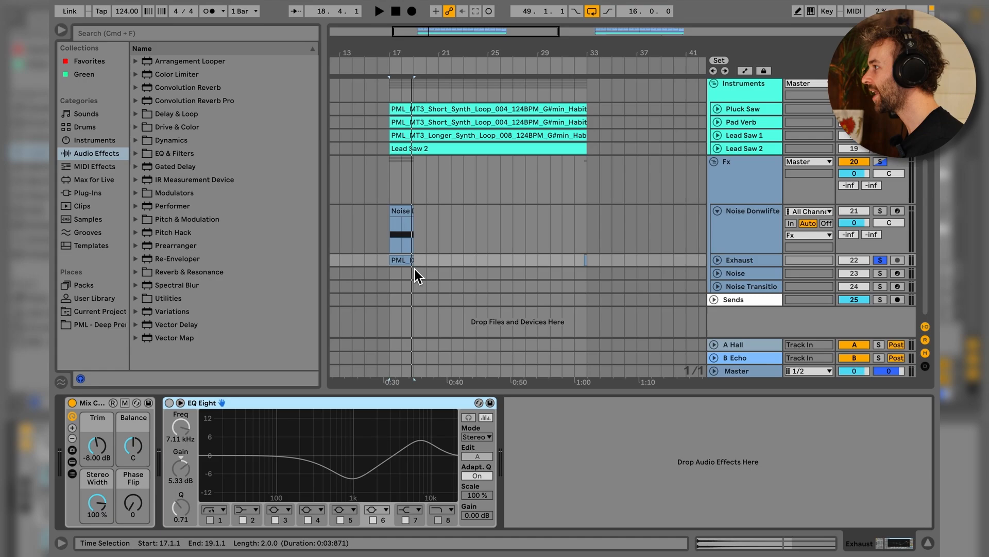
{"action": "left_click", "coordinate": [719, 260]}
{"action": "left_click", "coordinate": [590, 279]}
{"action": "key", "text": "z"}
{"action": "left_click", "coordinate": [586, 267]}
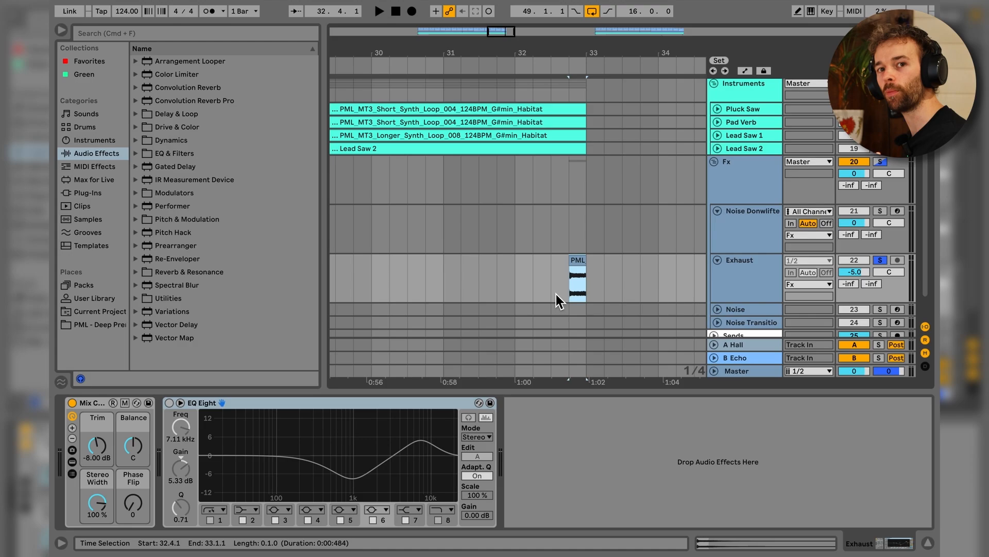
{"action": "scroll", "coordinate": [596, 298], "scroll_direction": "up", "scroll_amount": 5}
{"action": "scroll", "coordinate": [585, 152], "scroll_direction": "down", "scroll_amount": 5}
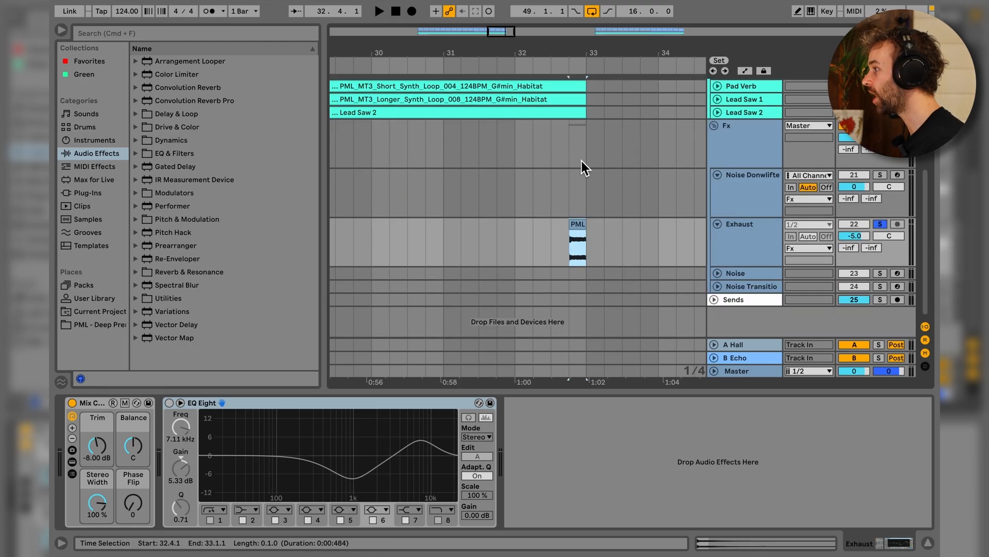
{"action": "left_click", "coordinate": [570, 252]}
{"action": "key", "text": "space"}
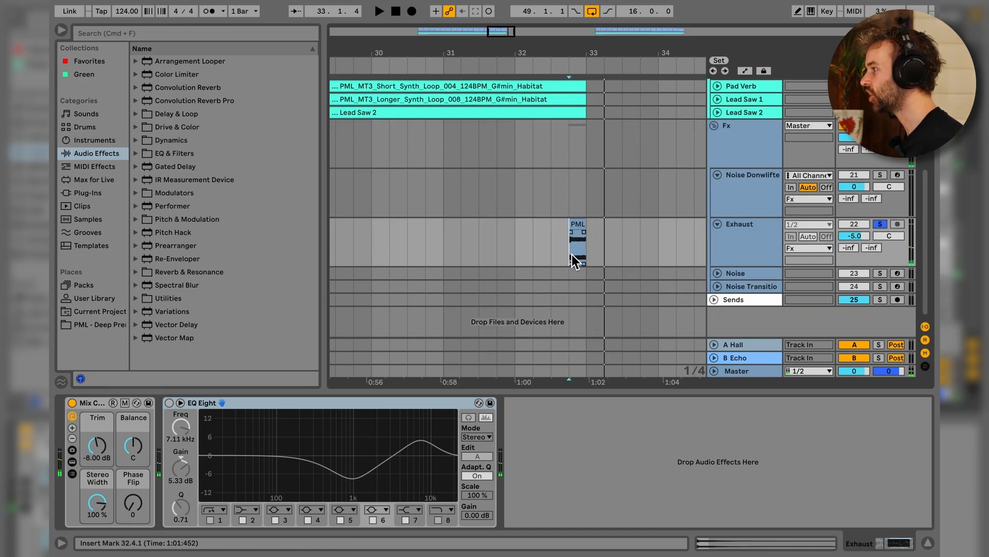
Step: Replay the soloed Exhaust track from bar 32 and place the insert marker at the short clip's start
{"action": "scroll", "coordinate": [743, 257], "scroll_direction": "up", "scroll_amount": 5}
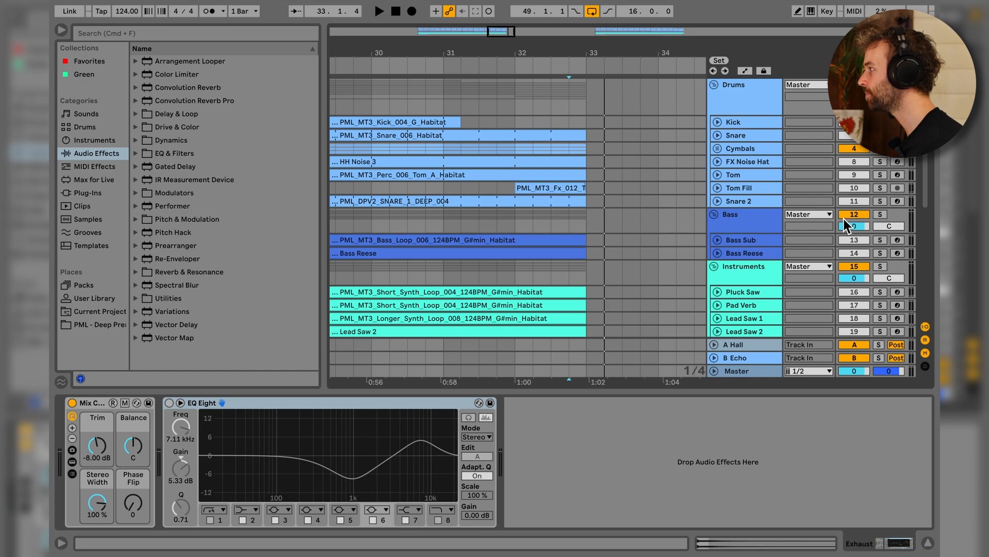
{"action": "scroll", "coordinate": [576, 279], "scroll_direction": "down", "scroll_amount": 5}
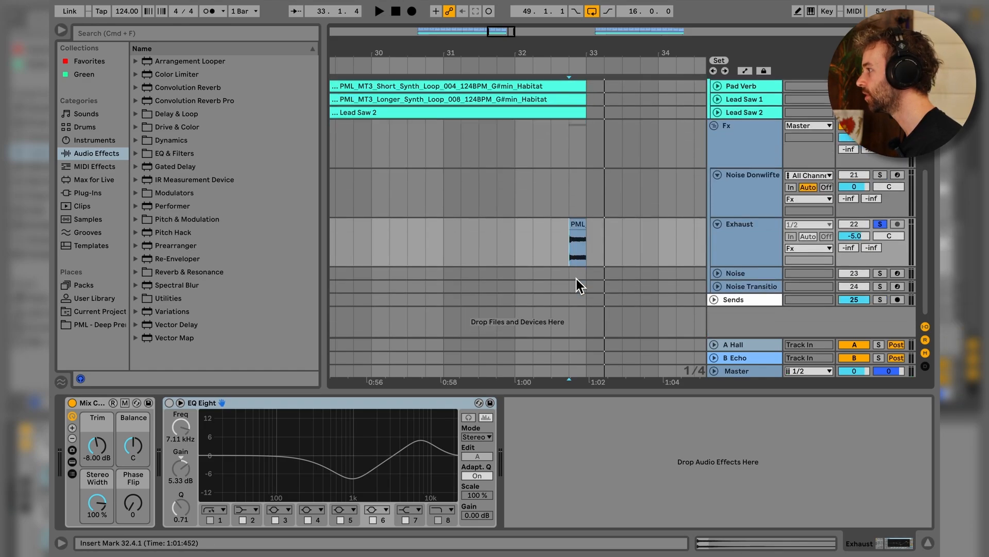
{"action": "left_click", "coordinate": [521, 245]}
{"action": "key", "text": "space"}
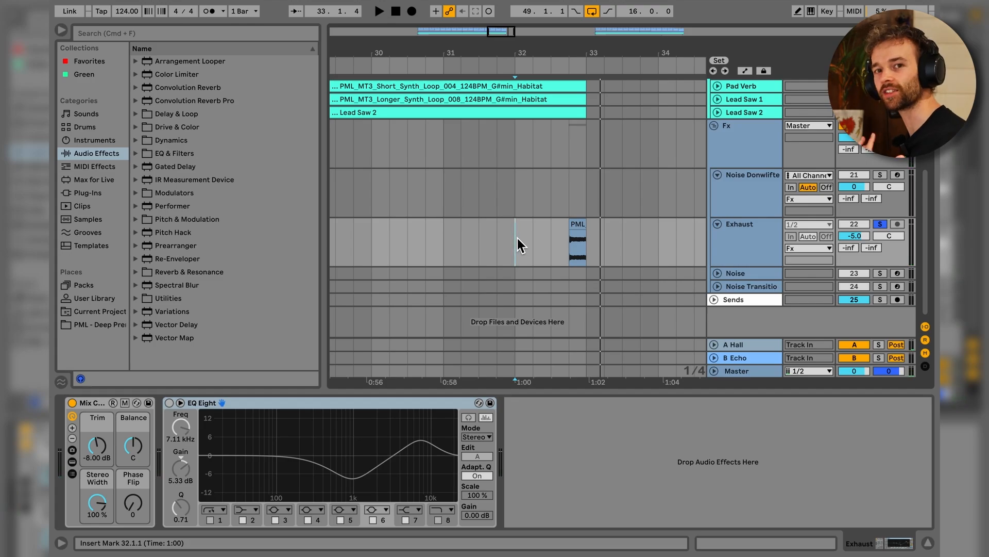
{"action": "scroll", "coordinate": [530, 240], "scroll_direction": "right", "scroll_amount": 2}
{"action": "left_click", "coordinate": [531, 240]}
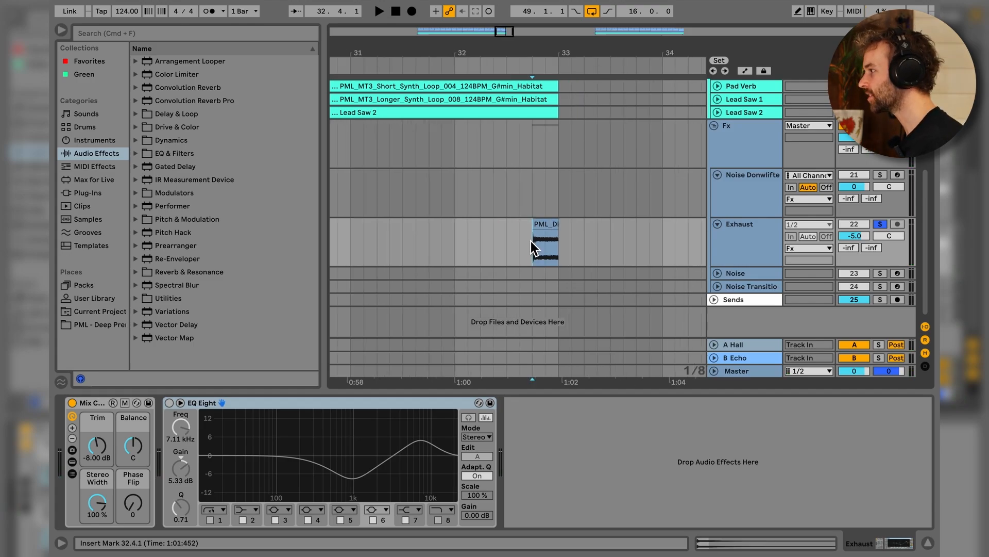
Step: Reactivate EQ Eight on the Exhaust track and audition the equalised clip from bar 17
{"action": "scroll", "coordinate": [531, 243], "scroll_direction": "down", "scroll_amount": 8}
{"action": "scroll", "coordinate": [530, 244], "scroll_direction": "left", "scroll_amount": 3}
{"action": "scroll", "coordinate": [528, 245], "scroll_direction": "down", "scroll_amount": 4}
{"action": "left_click", "coordinate": [261, 401]}
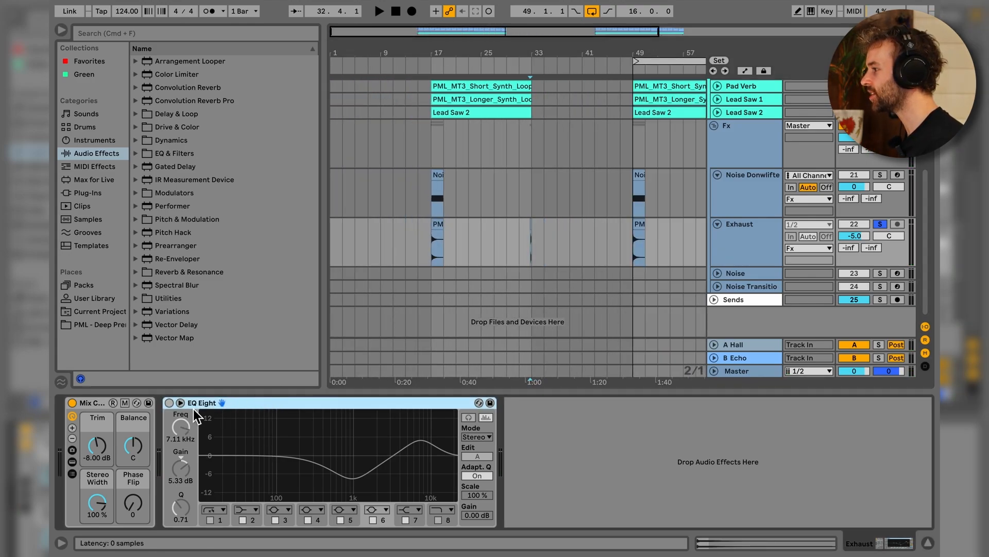
{"action": "left_click", "coordinate": [169, 402]}
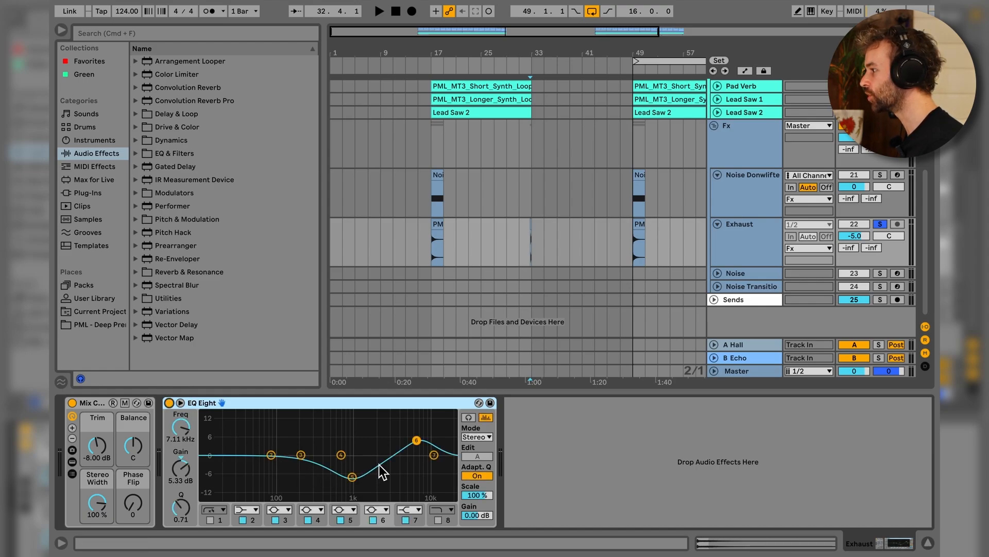
{"action": "left_click", "coordinate": [431, 250]}
{"action": "key", "text": "space"}
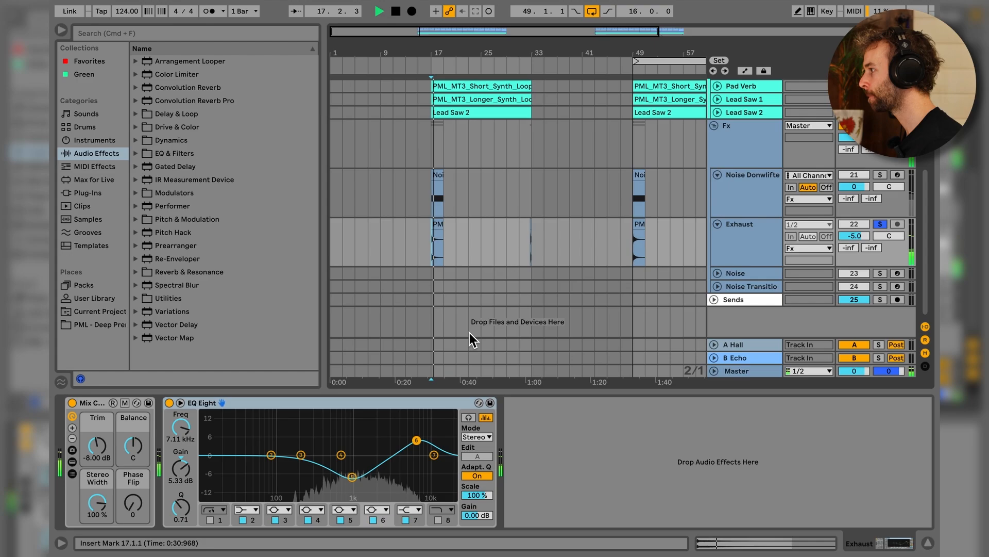
{"action": "key", "text": "space"}
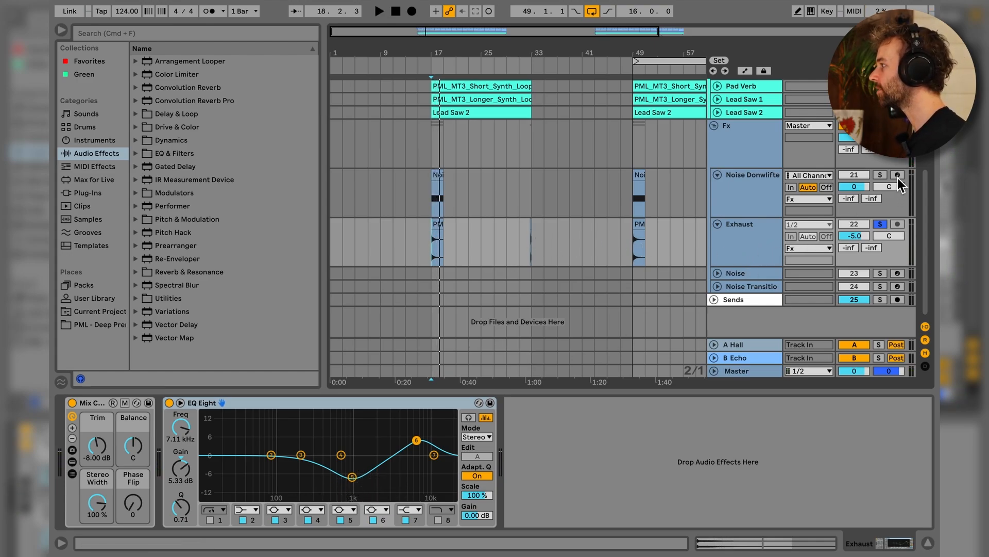
Step: Solo the Noise Donwlifter track alongside Exhaust and audition both layers together from bar 17
{"action": "left_click", "coordinate": [880, 175]}
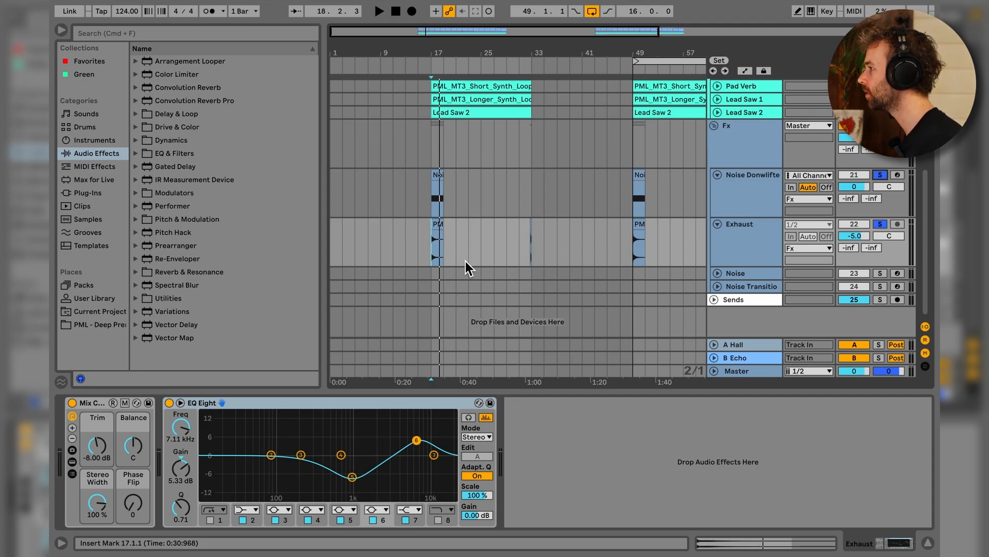
{"action": "key", "text": "space"}
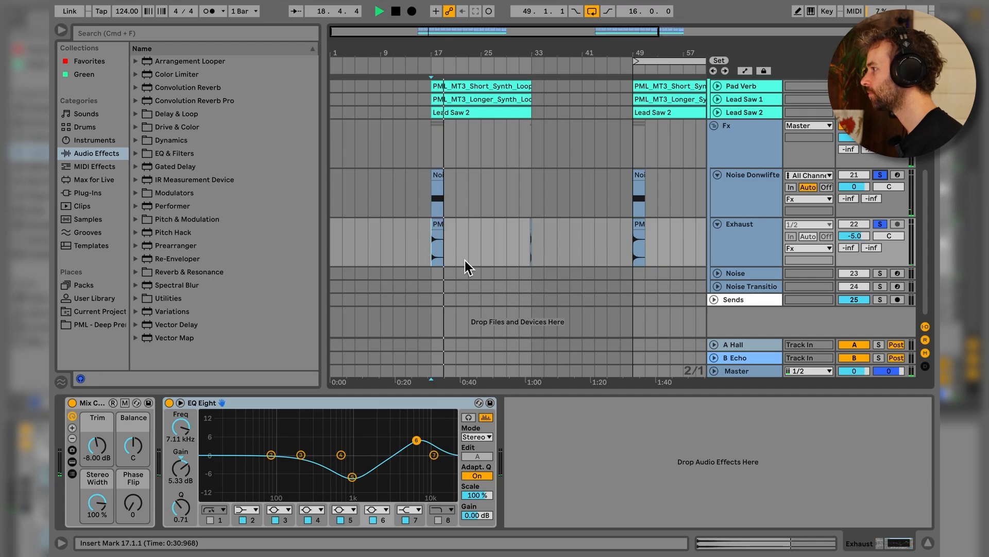
{"action": "key", "text": "space"}
{"action": "key", "text": "minus"}
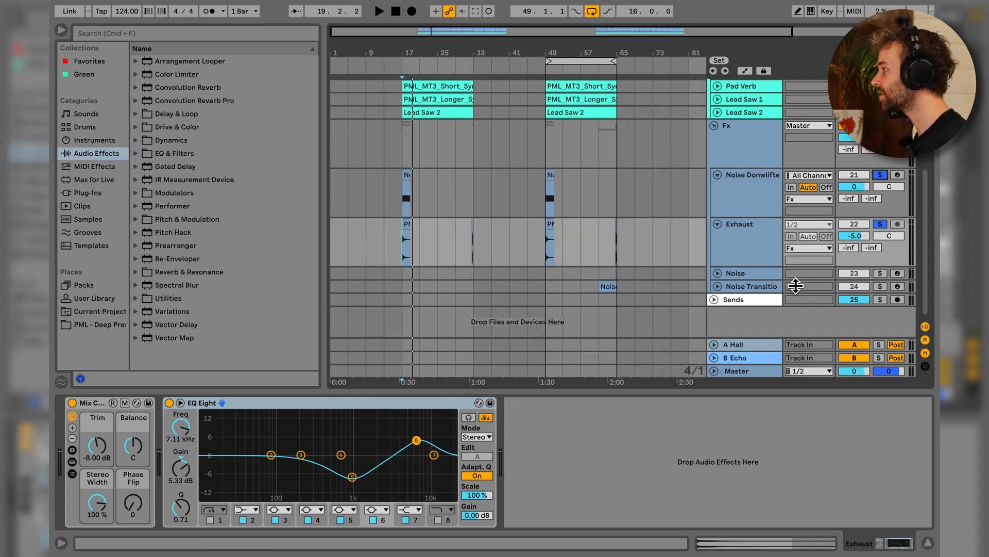
Step: Copy the Noise track's material from bars 61 to 65 to bar 29
{"action": "left_click", "coordinate": [773, 274]}
{"action": "left_click", "coordinate": [774, 290]}
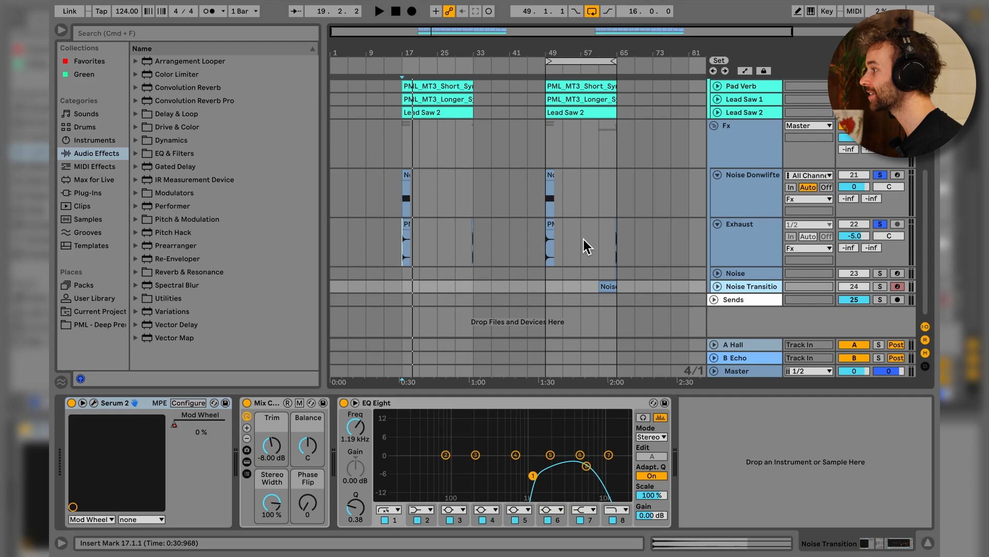
{"action": "left_click", "coordinate": [753, 274]}
{"action": "left_click_drag", "start_coordinate": [617, 267], "coordinate": [605, 272]}
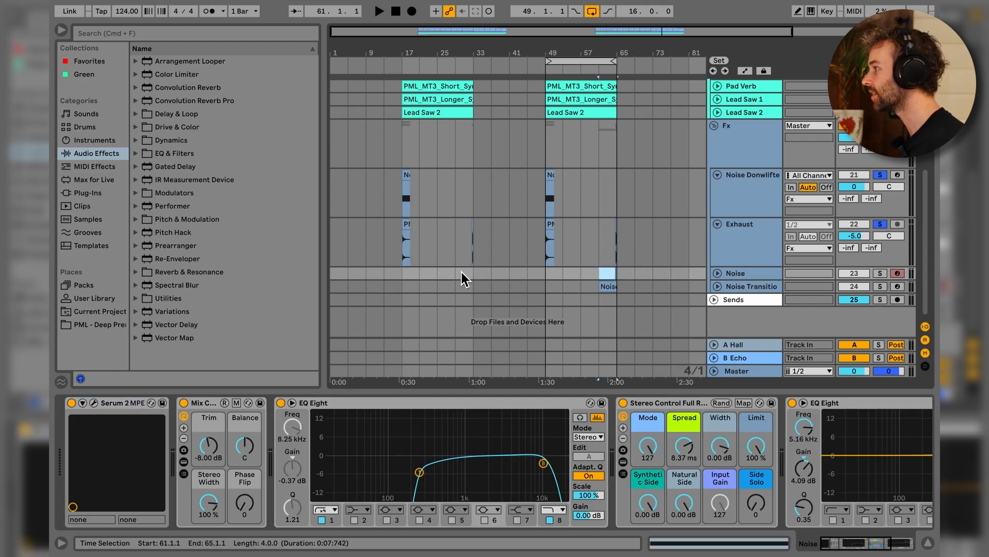
{"action": "left_click_drag", "start_coordinate": [462, 273], "coordinate": [468, 274]}
Step: Open the copied Noise clip at the end of bar 32 and examine its MIDI note
{"action": "scroll", "coordinate": [474, 275], "scroll_direction": "up", "scroll_amount": 5}
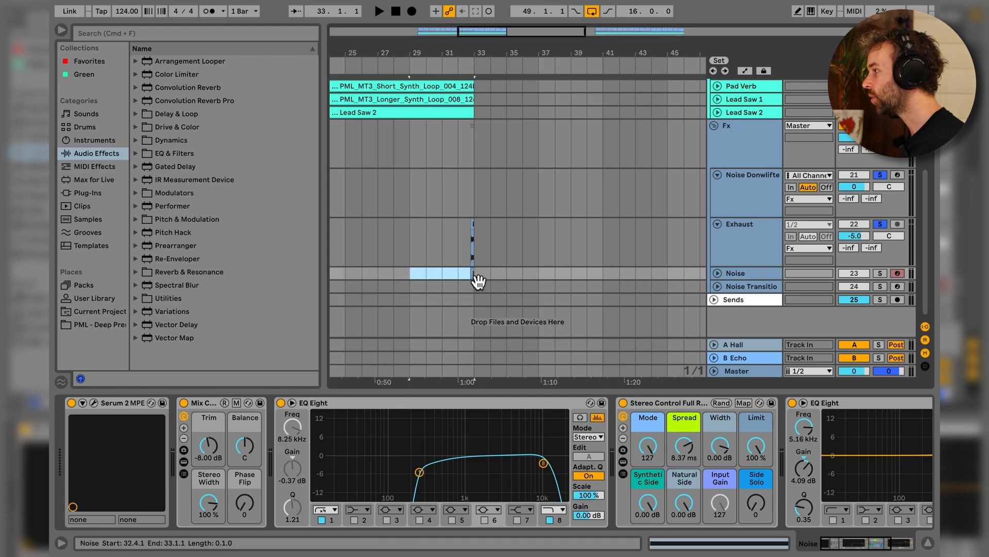
{"action": "double_click", "coordinate": [473, 275]}
{"action": "scroll", "coordinate": [481, 341], "scroll_direction": "down", "scroll_amount": 1}
{"action": "scroll", "coordinate": [481, 345], "scroll_direction": "down", "scroll_amount": 4}
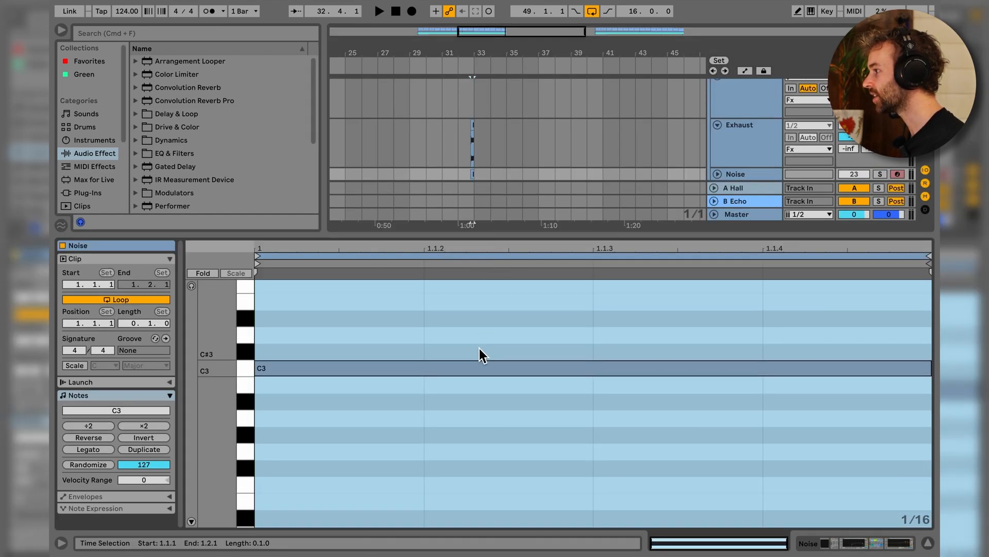
Step: Return to the Noise track's devices, solo the track, and audition the copied clip near the end of bar 32
{"action": "left_click", "coordinate": [479, 348]}
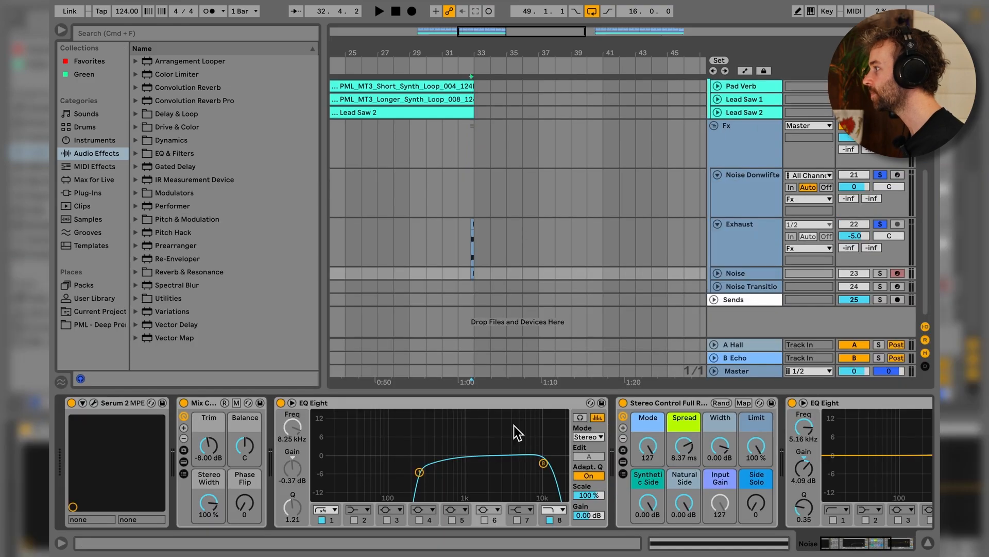
{"action": "key", "text": "shift+Tab"}
{"action": "left_click", "coordinate": [880, 272]}
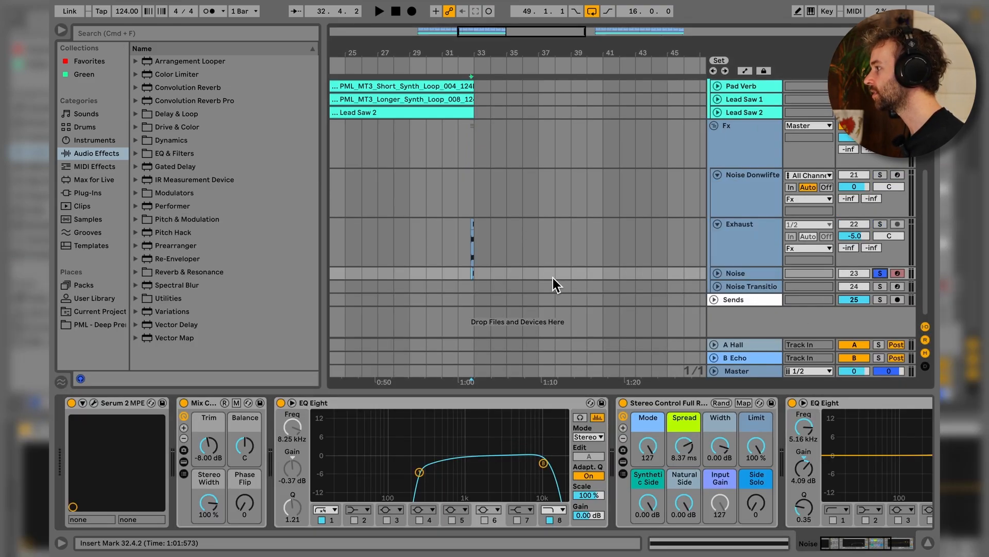
{"action": "key", "text": "space"}
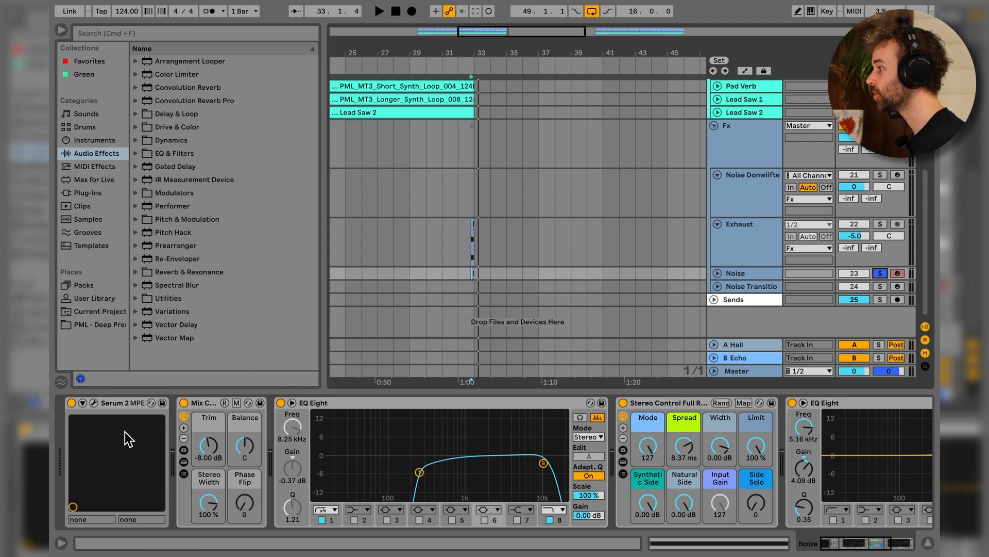
Step: Bypass both EQ Eights and the Stereo Control rack on the Noise track, and open its Serum 2 patch
{"action": "left_click", "coordinate": [453, 403]}
{"action": "scroll", "coordinate": [552, 414], "scroll_direction": "right", "scroll_amount": 5}
{"action": "left_click", "coordinate": [784, 405]}
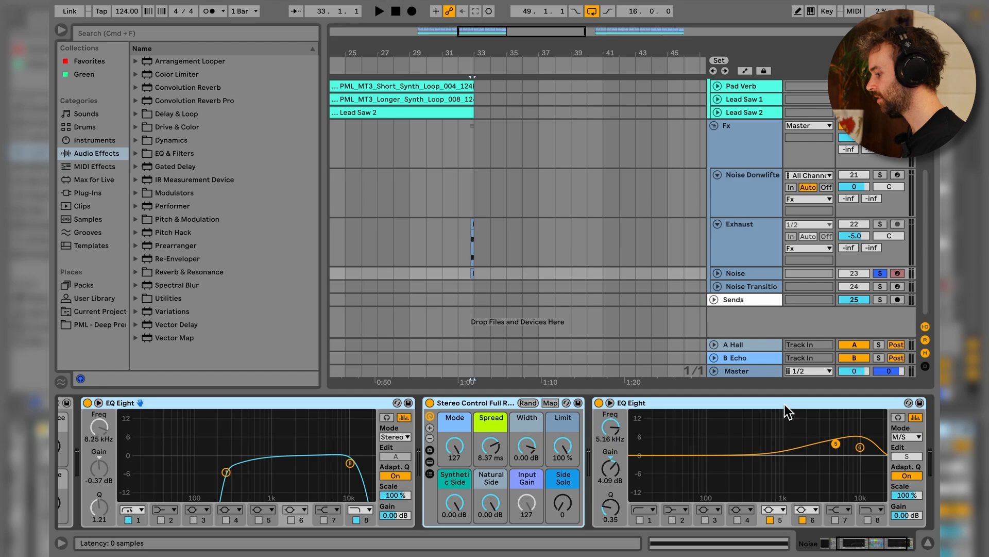
{"action": "scroll", "coordinate": [758, 431], "scroll_direction": "left", "scroll_amount": 5}
{"action": "left_click", "coordinate": [97, 404]}
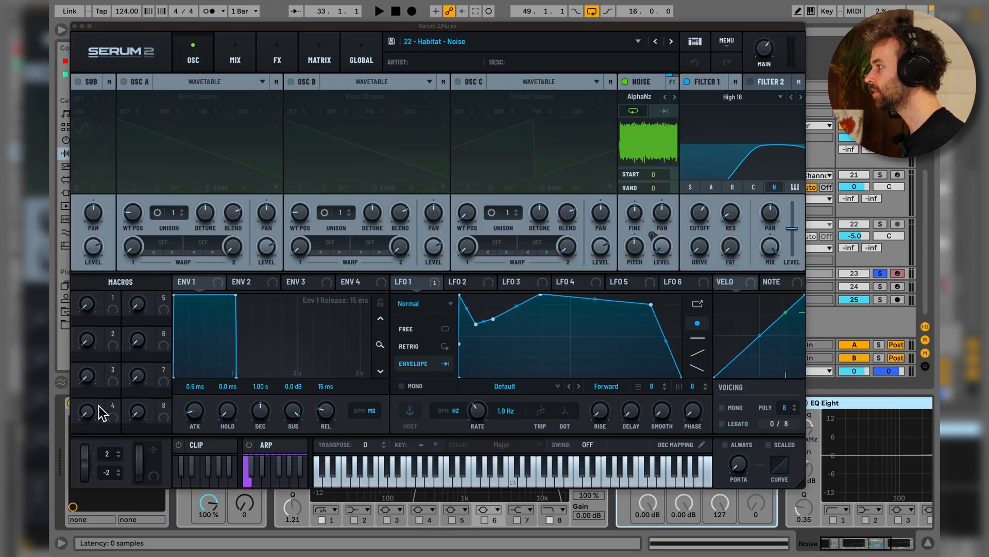
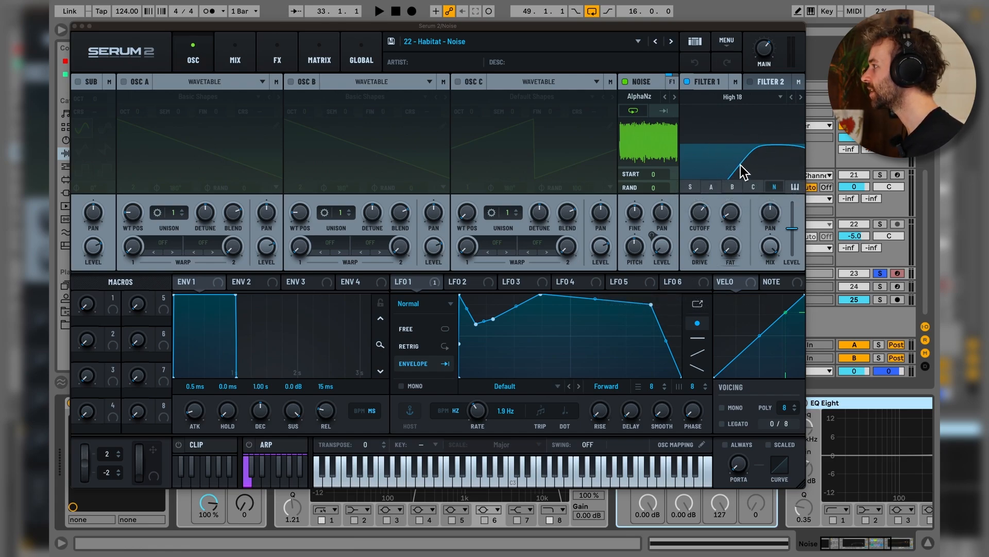
Step: Audition the Noise patch, try its Hyper mix at 27% in the Hyper/Dimension effect, and close Serum 2
{"action": "key", "text": "space"}
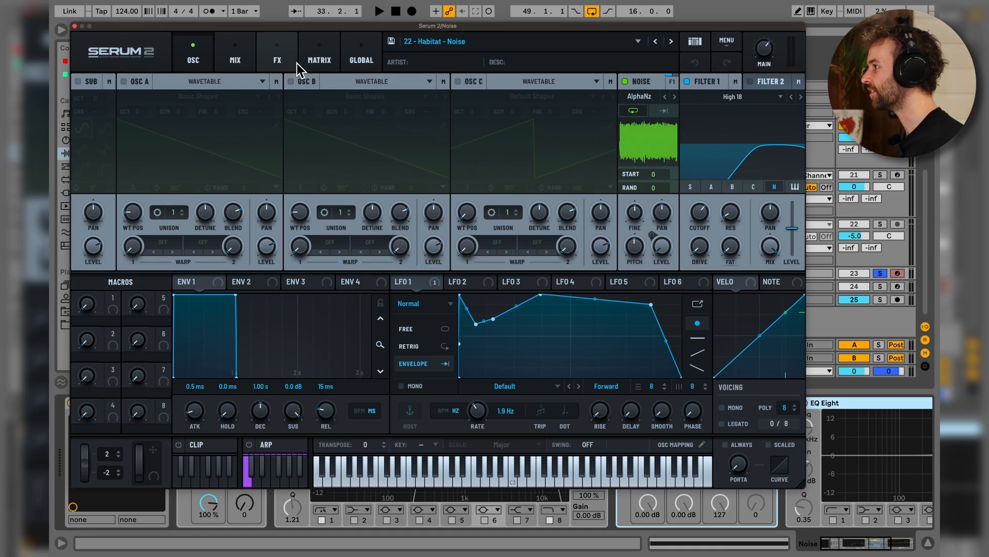
{"action": "left_click", "coordinate": [285, 56]}
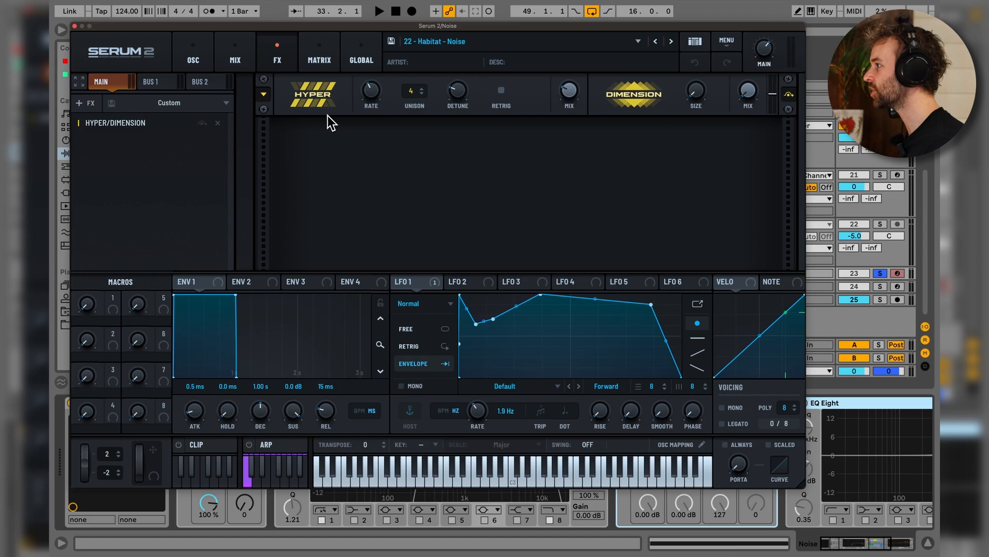
{"action": "mouse_move", "coordinate": [455, 106]}
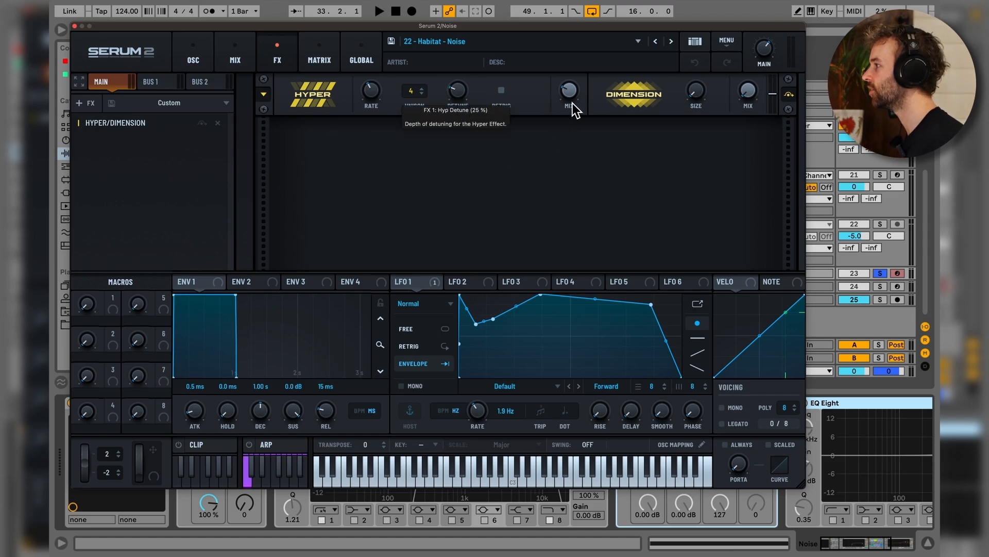
{"action": "mouse_move", "coordinate": [571, 98]}
{"action": "left_mouse_down"}
{"action": "mouse_move", "coordinate": [572, 18]}
{"action": "mouse_move", "coordinate": [574, 98]}
{"action": "left_mouse_up"}
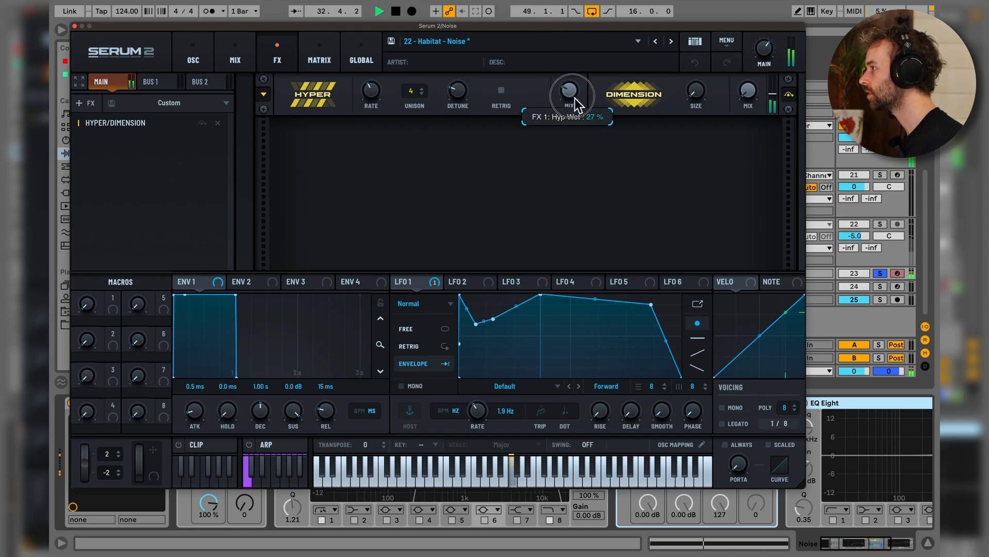
{"action": "left_click", "coordinate": [75, 27]}
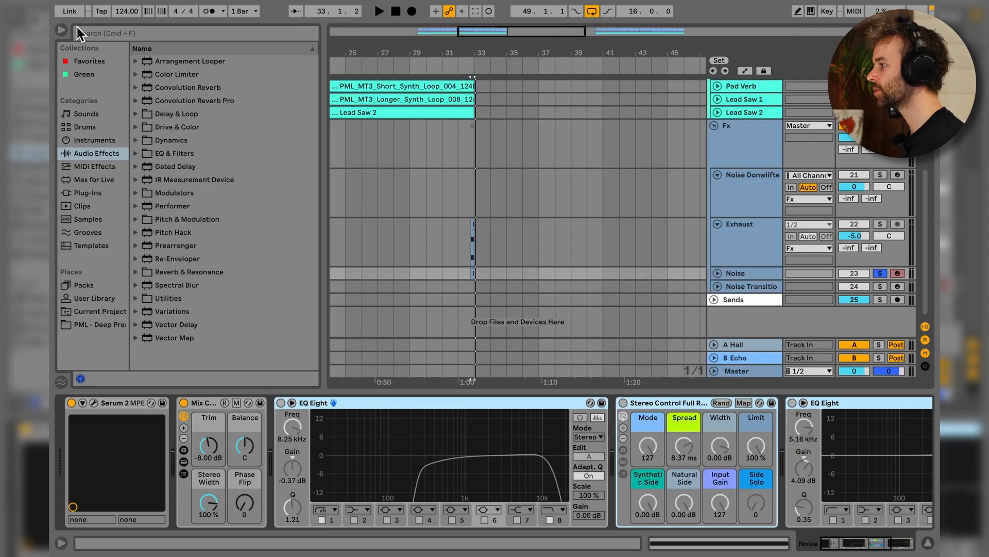
Step: Reactivate the first EQ Eight on the Noise track and audition the filtered noise
{"action": "left_click", "coordinate": [351, 407]}
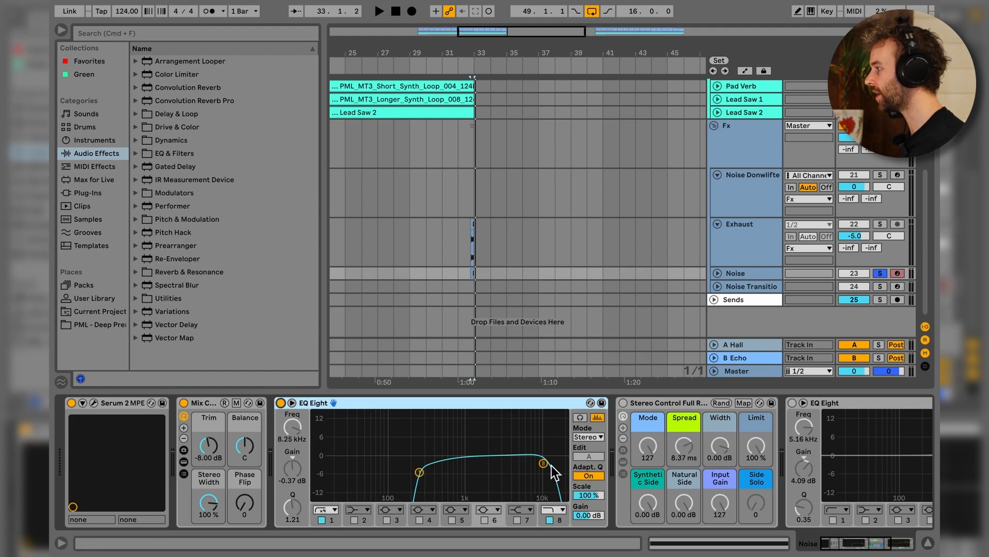
{"action": "scroll", "coordinate": [549, 464], "scroll_direction": "right", "scroll_amount": 2}
{"action": "key", "text": "space"}
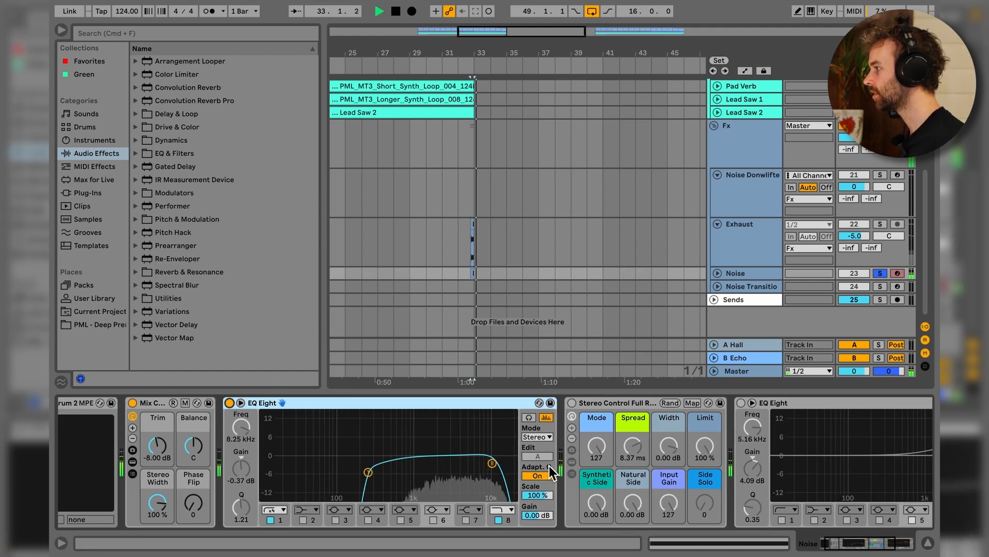
Step: Reactivate the Stereo Control rack and the second EQ Eight on the Noise track, auditioning the rack on and off
{"action": "key", "text": "space"}
{"action": "scroll", "coordinate": [549, 465], "scroll_direction": "right", "scroll_amount": 8}
{"action": "left_click", "coordinate": [435, 406]}
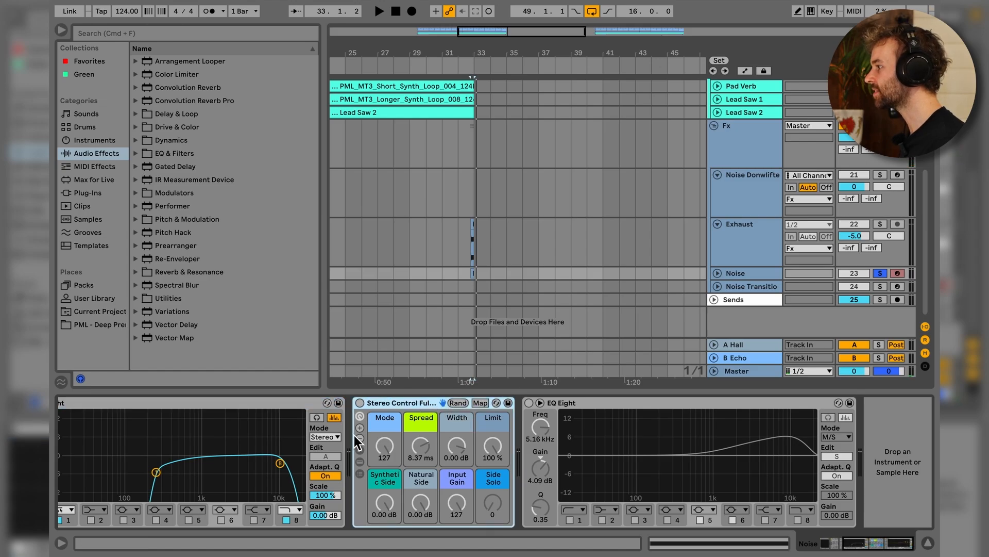
{"action": "left_click", "coordinate": [364, 406]}
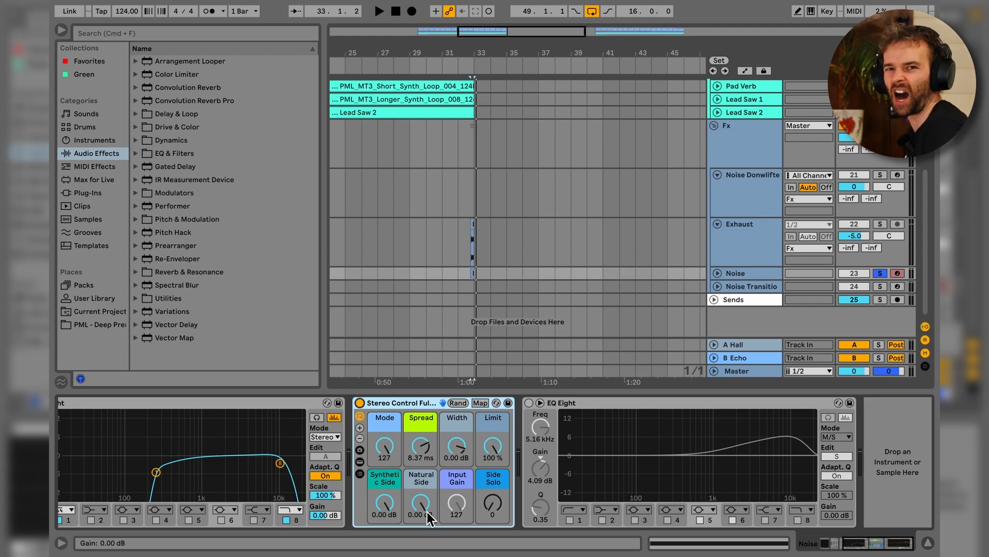
{"action": "key", "text": "space"}
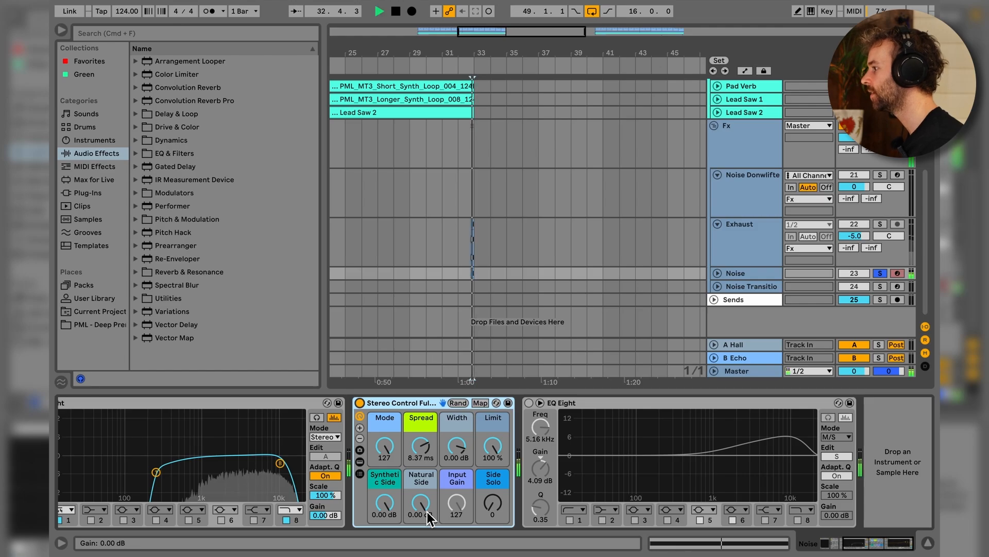
{"action": "left_click", "coordinate": [359, 402]}
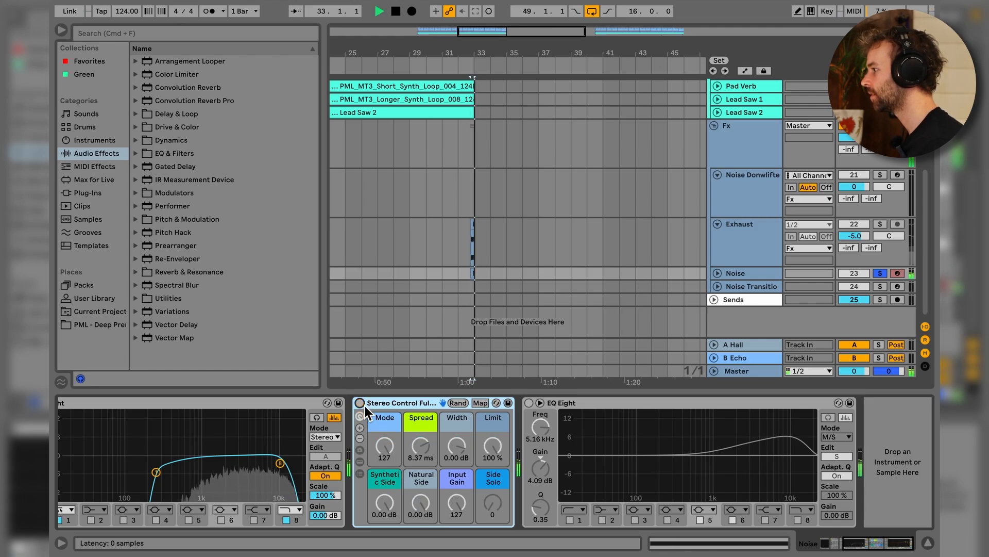
{"action": "left_click", "coordinate": [363, 405]}
{"action": "key", "text": "space"}
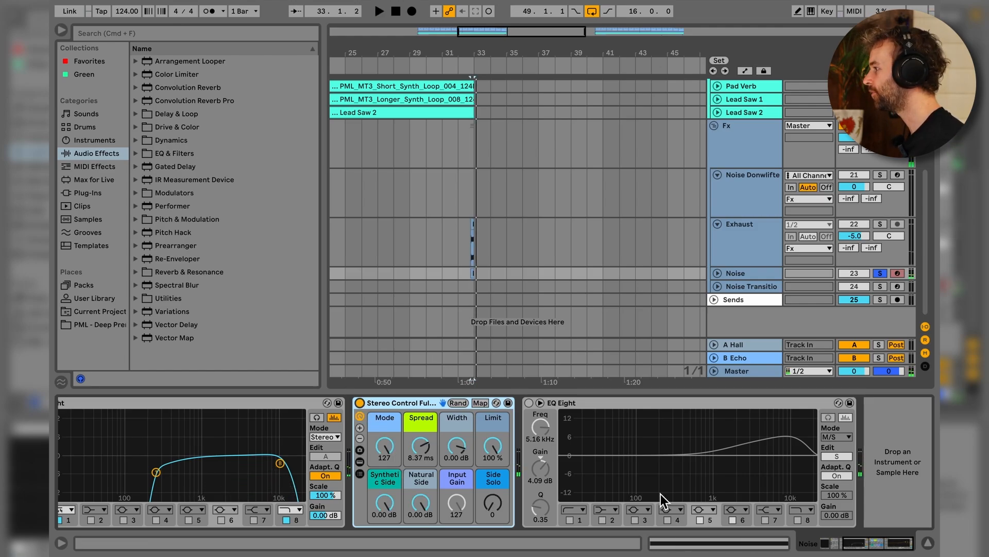
{"action": "left_click", "coordinate": [530, 404]}
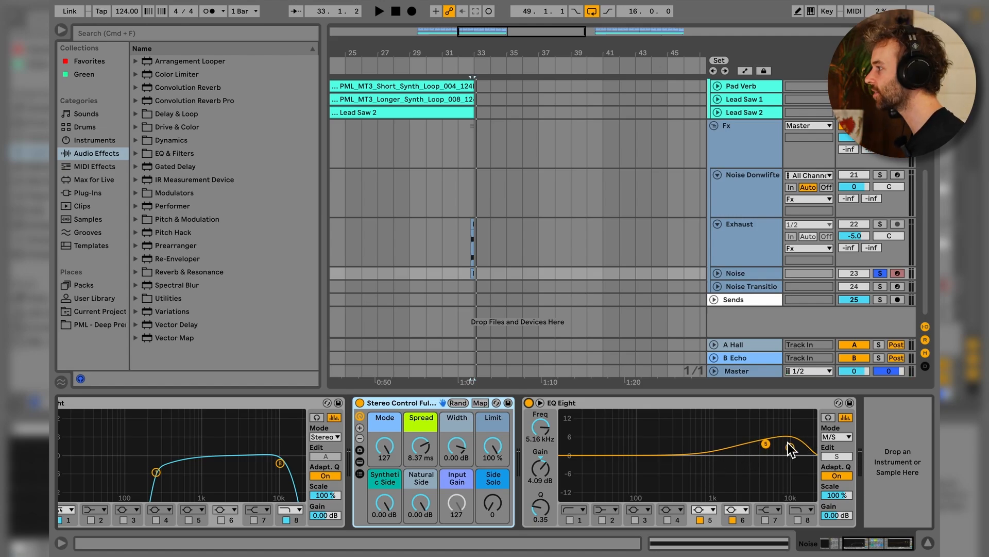
{"action": "key", "text": "space"}
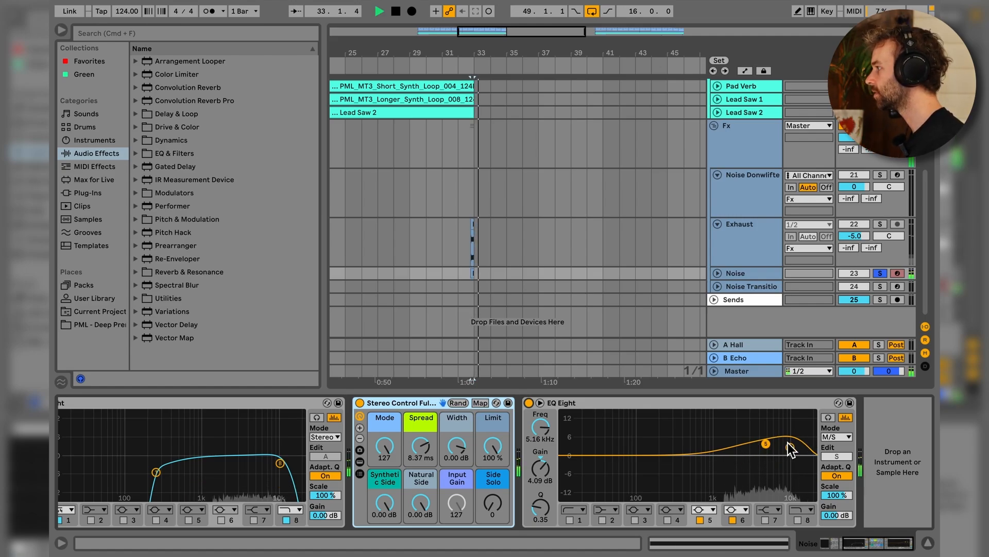
Step: Solo the Exhaust track alongside Noise and audition both layers together from bar 32
{"action": "left_click", "coordinate": [880, 224]}
{"action": "key", "text": "space"}
{"action": "scroll", "coordinate": [880, 224], "scroll_direction": "up", "scroll_amount": 5}
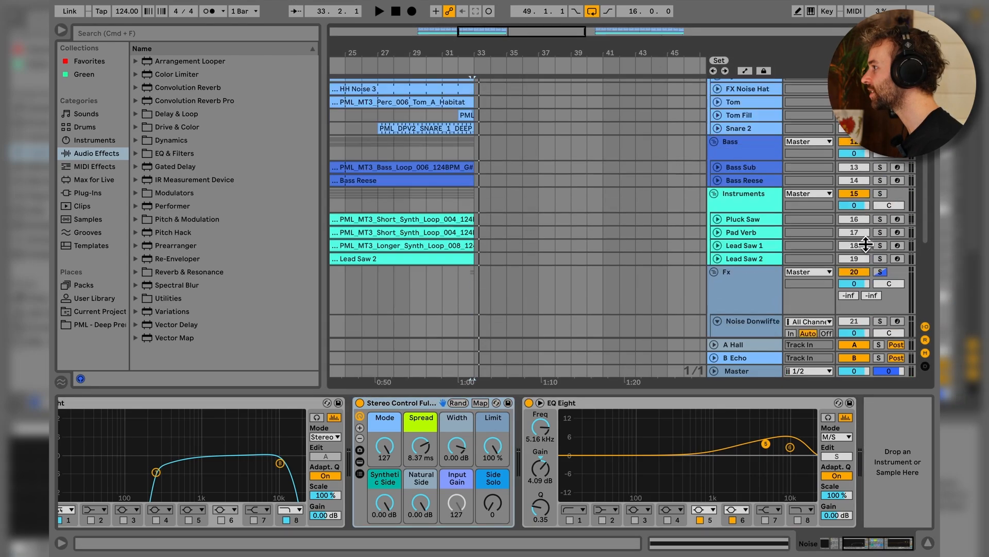
{"action": "scroll", "coordinate": [598, 238], "scroll_direction": "down", "scroll_amount": 5}
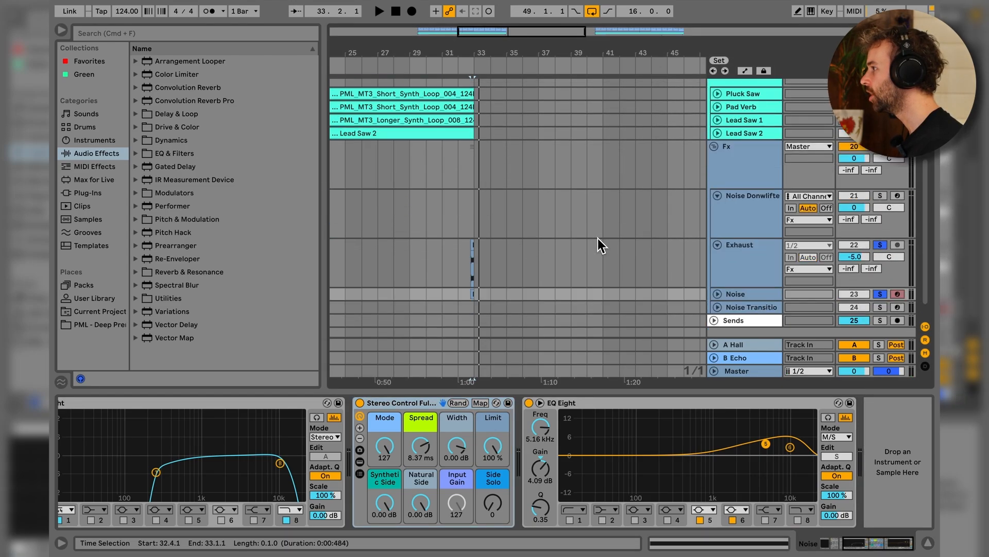
{"action": "left_click", "coordinate": [459, 271]}
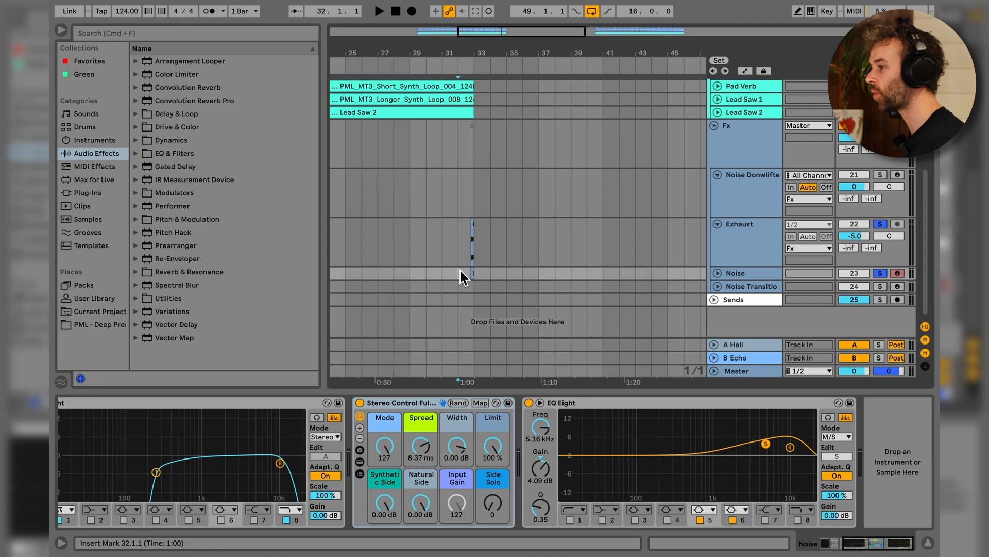
{"action": "scroll", "coordinate": [460, 270], "scroll_direction": "up", "scroll_amount": 3}
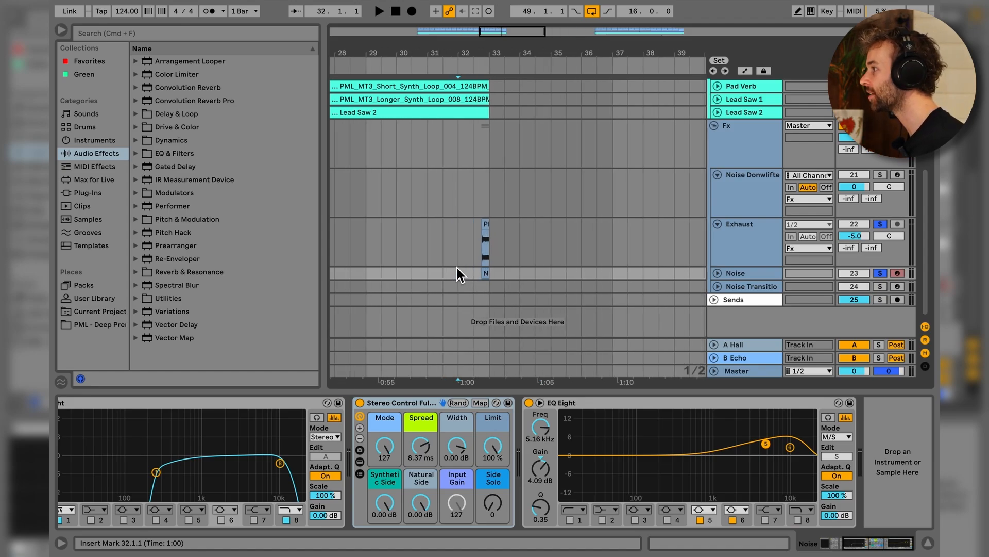
{"action": "key", "text": "space"}
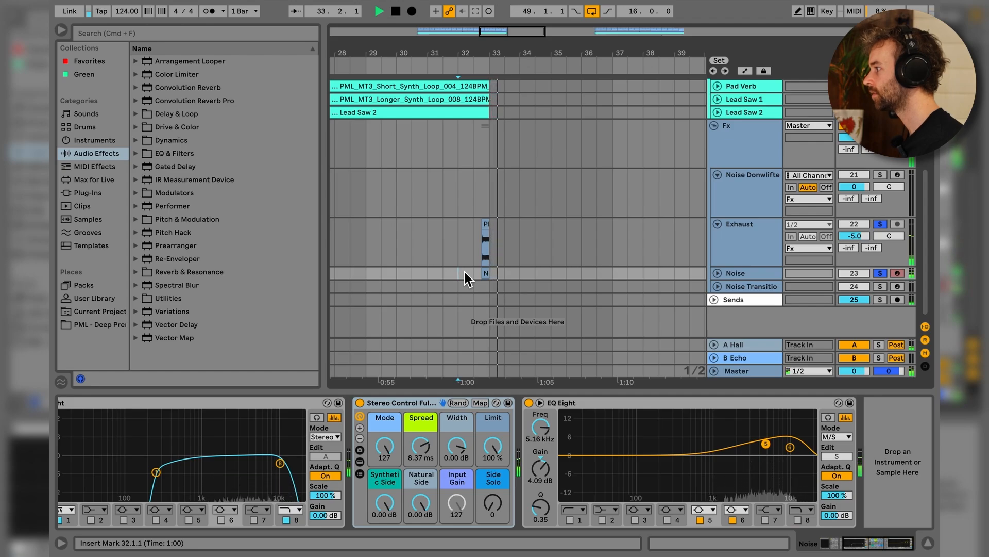
{"action": "key", "text": "space"}
Step: Unfold and solo the Noise Transition track, and copy its clip from bar 61 to bars 29–33
{"action": "scroll", "coordinate": [465, 270], "scroll_direction": "down", "scroll_amount": 5}
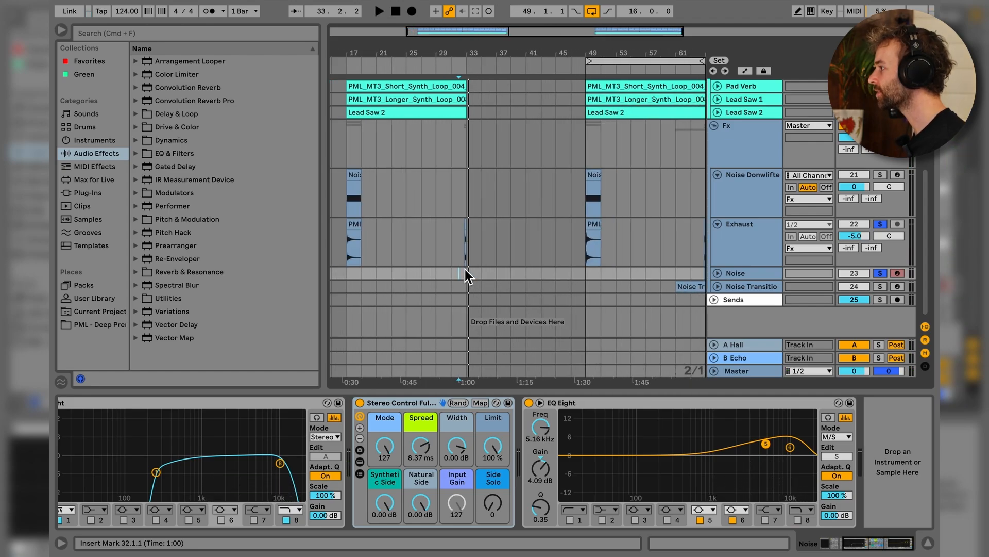
{"action": "left_click", "coordinate": [718, 291]}
{"action": "left_click_drag", "start_coordinate": [664, 290], "coordinate": [450, 295]}
{"action": "scroll", "coordinate": [444, 301], "scroll_direction": "up", "scroll_amount": 3}
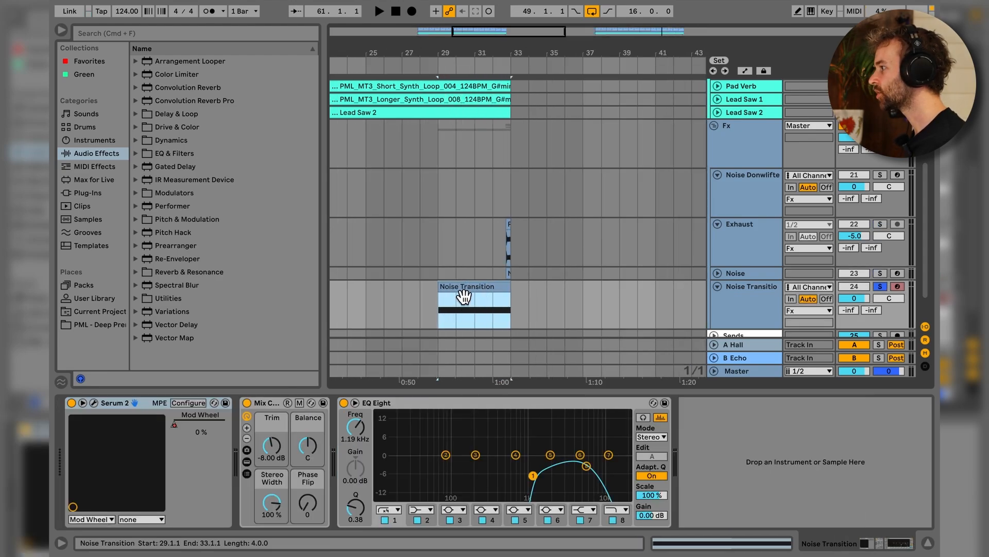
Step: Audition the soloed Noise Transition clip from bar 29 past the end of bar 32
{"action": "key", "text": "space"}
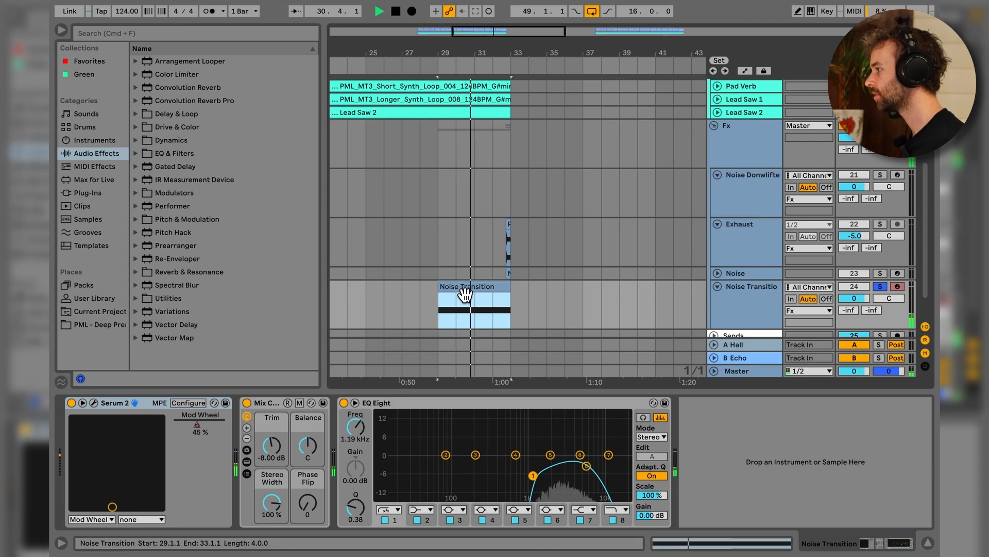
{"action": "scroll", "coordinate": [459, 289], "scroll_direction": "down", "scroll_amount": 1}
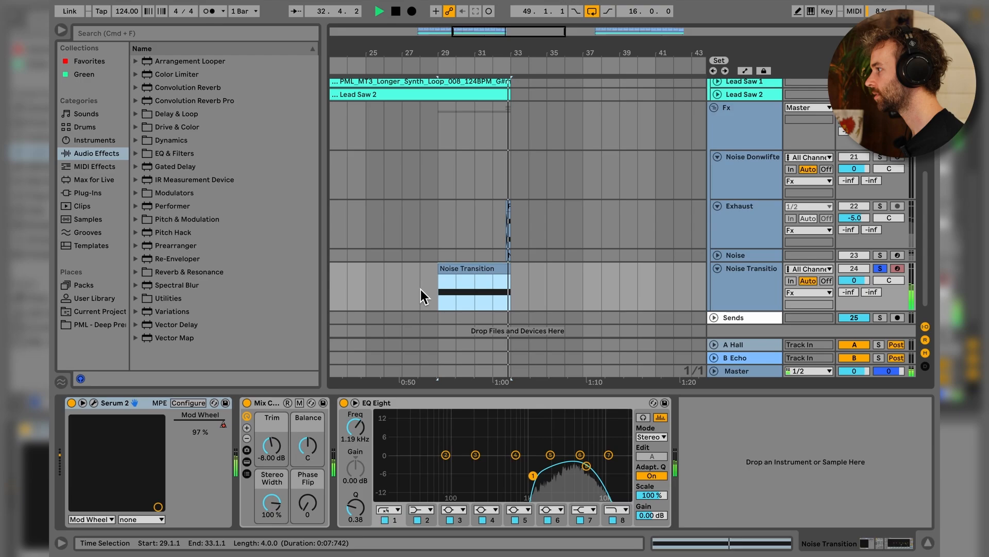
{"action": "key", "text": "space"}
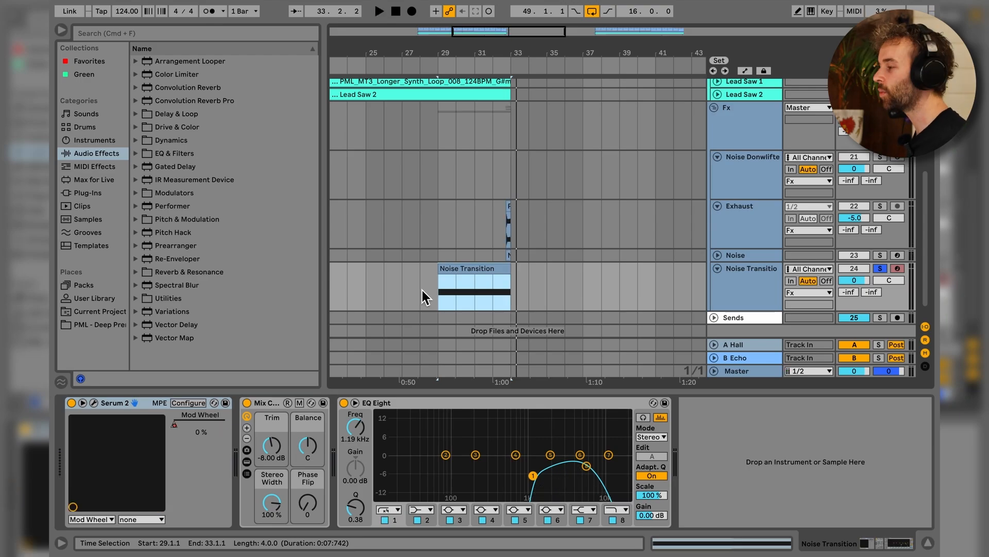
Step: Bypass the EQ Eight on Noise Transition, examine the Serum 2 patch's noise oscillator, filter and Hyper/Dimension effect, and close Serum 2
{"action": "left_click", "coordinate": [423, 407]}
{"action": "left_click", "coordinate": [343, 403]}
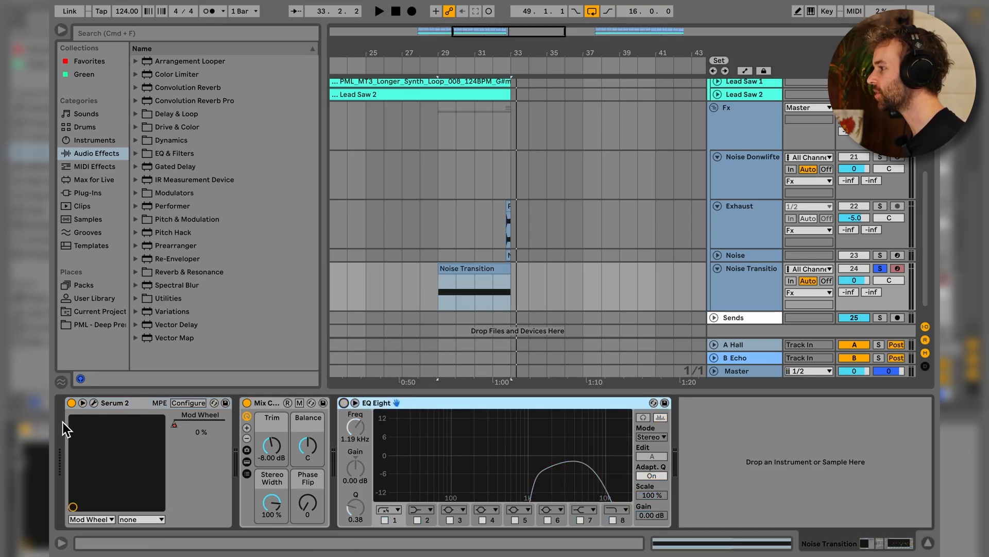
{"action": "left_click", "coordinate": [95, 403]}
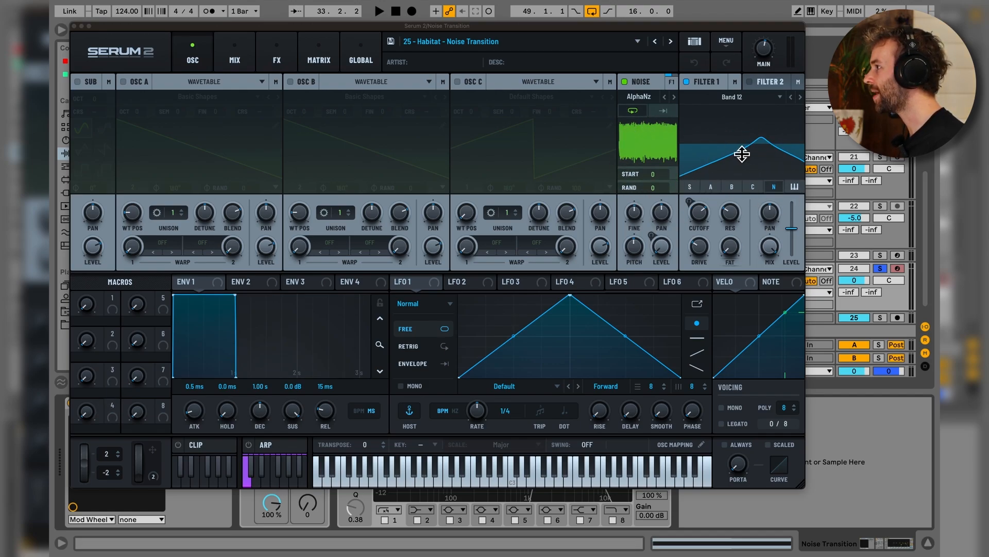
{"action": "left_click", "coordinate": [279, 58]}
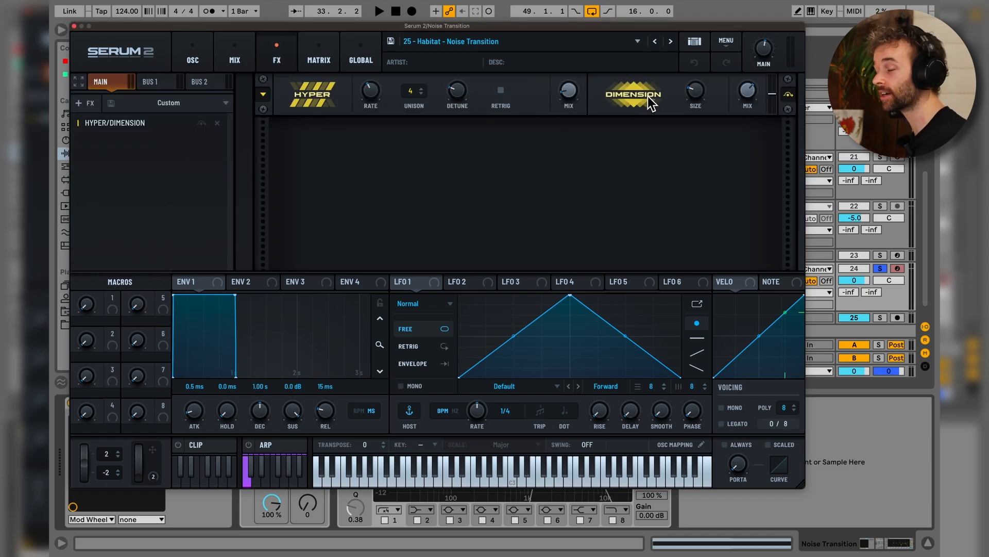
{"action": "left_click", "coordinate": [193, 59]}
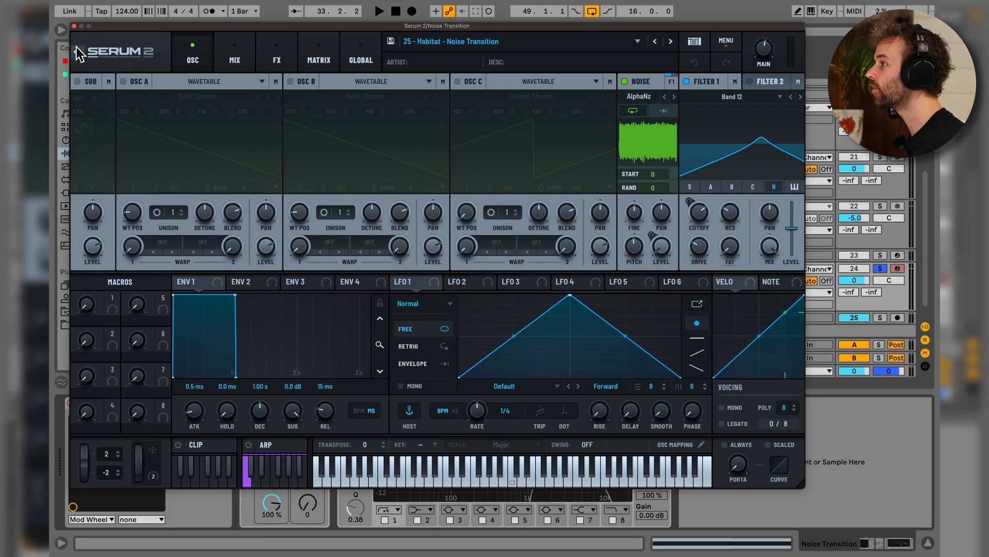
{"action": "left_click", "coordinate": [74, 26]}
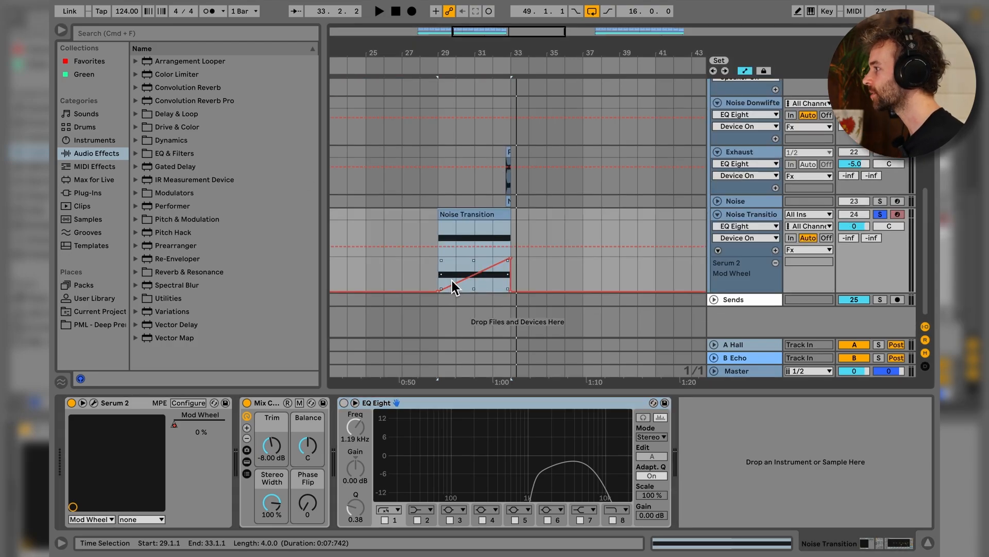
Step: Examine the Serum 2 Mod Wheel automation ramp across the Noise Transition clip from bar 29 to bar 33
{"action": "left_click", "coordinate": [440, 279]}
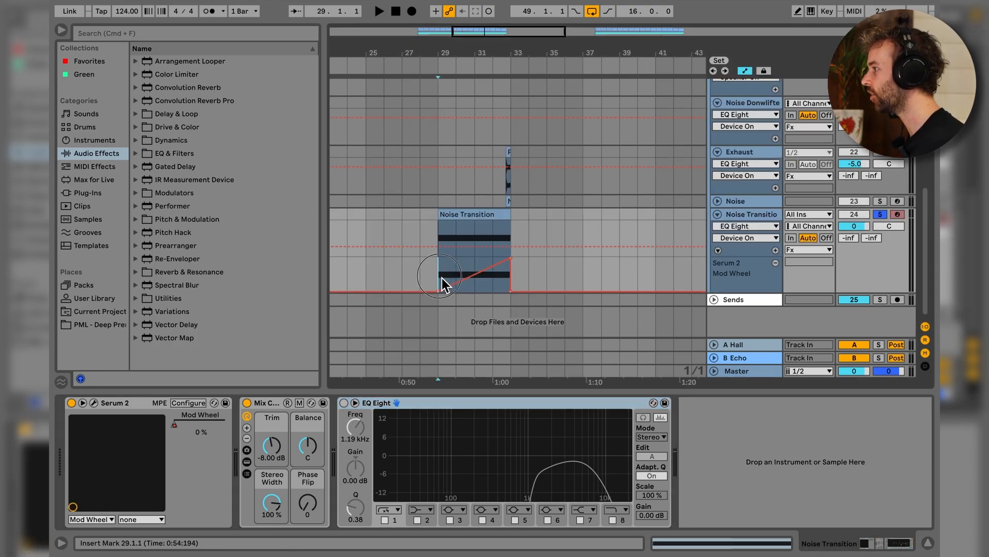
{"action": "left_click_drag", "start_coordinate": [442, 279], "coordinate": [515, 280]}
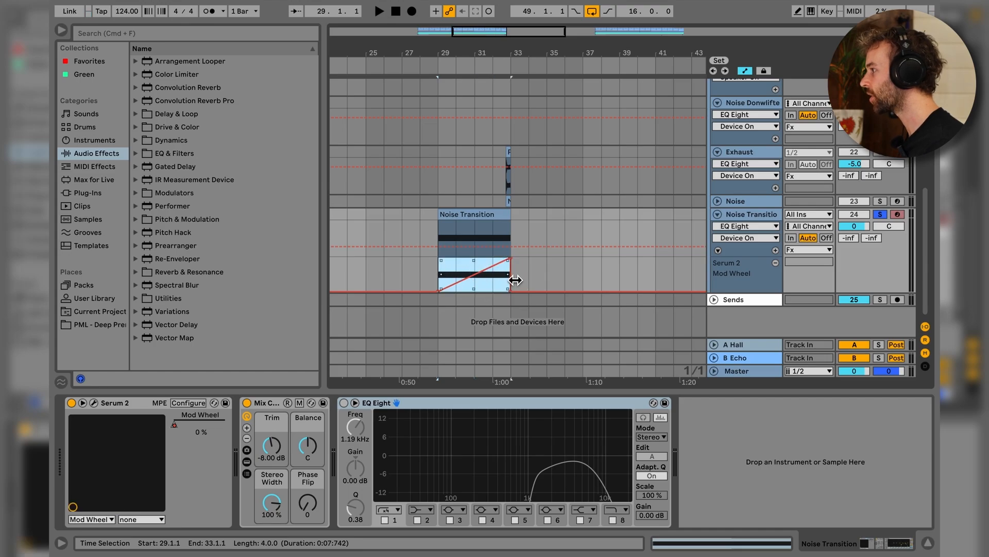
{"action": "left_click_drag", "start_coordinate": [510, 236], "coordinate": [442, 236]}
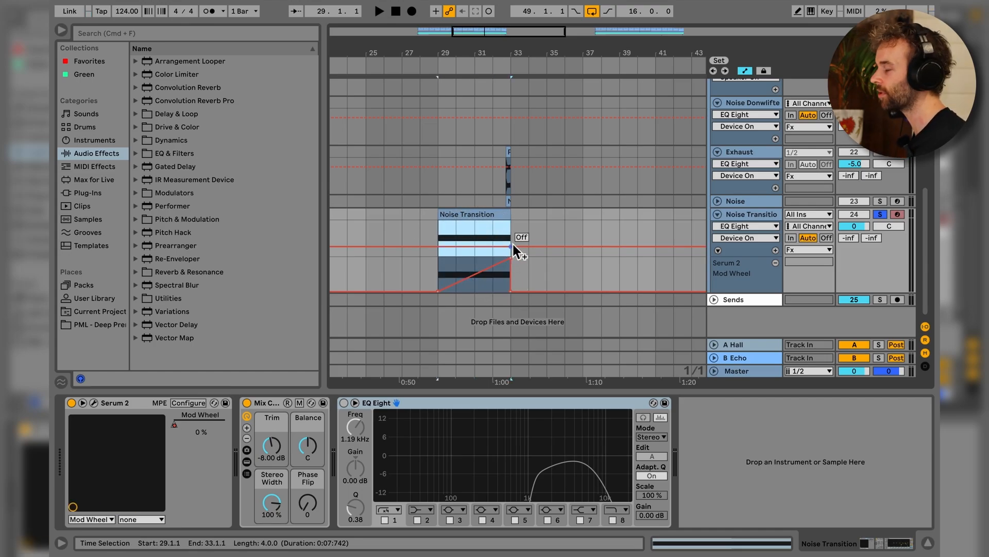
{"action": "left_click", "coordinate": [513, 245]}
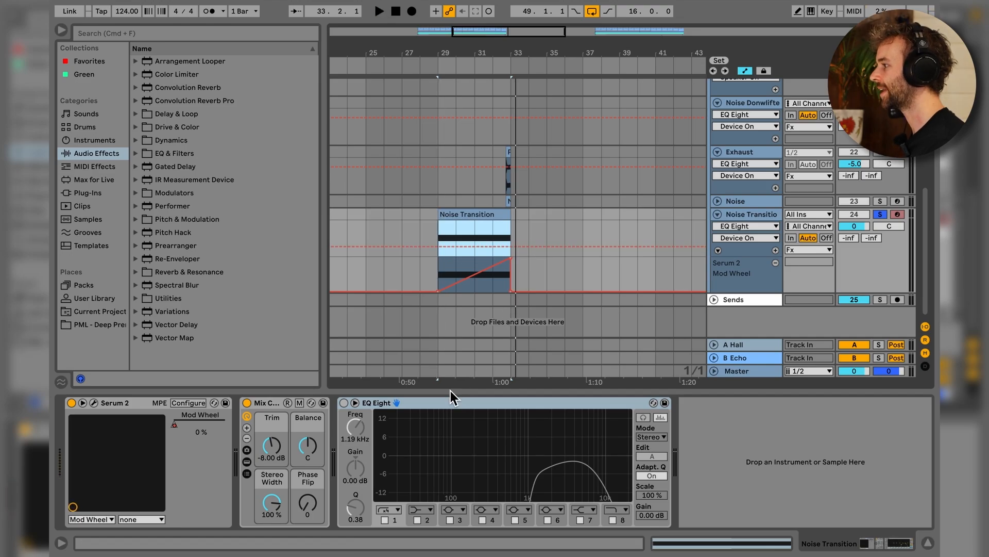
Step: Reactivate the EQ Eight on the Noise Transition track and audition the filtered riser from bar 31
{"action": "left_click", "coordinate": [345, 403]}
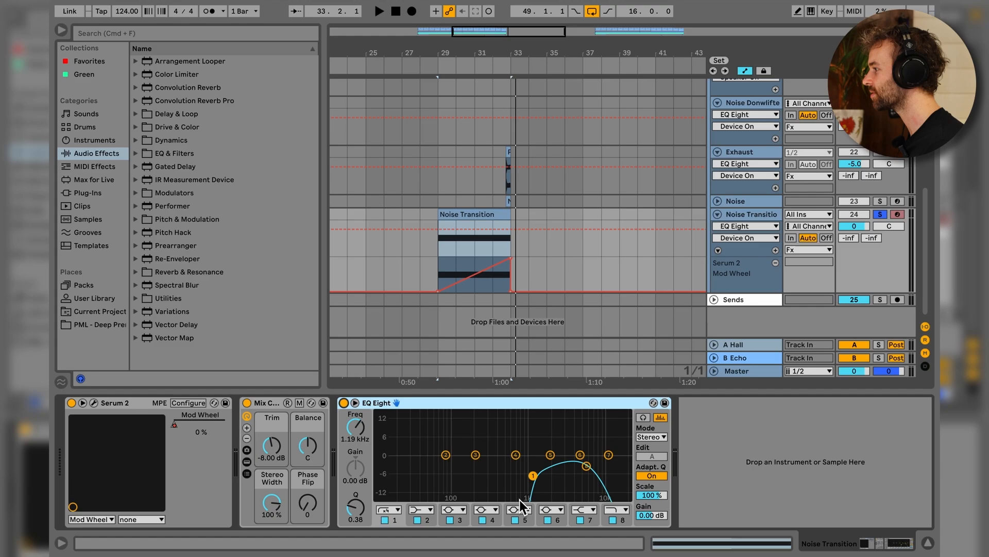
{"action": "left_click", "coordinate": [474, 251]}
{"action": "key", "text": "space"}
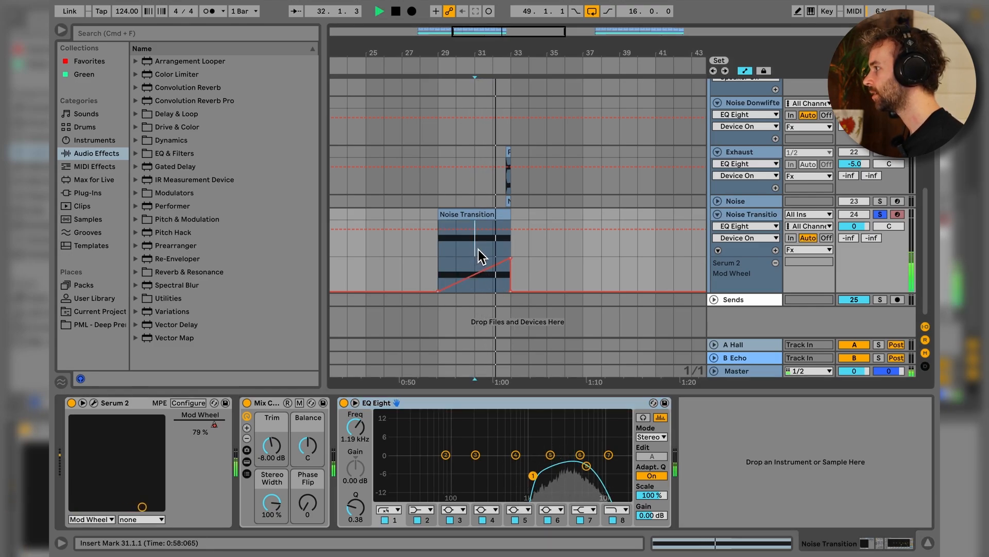
{"action": "key", "text": "space"}
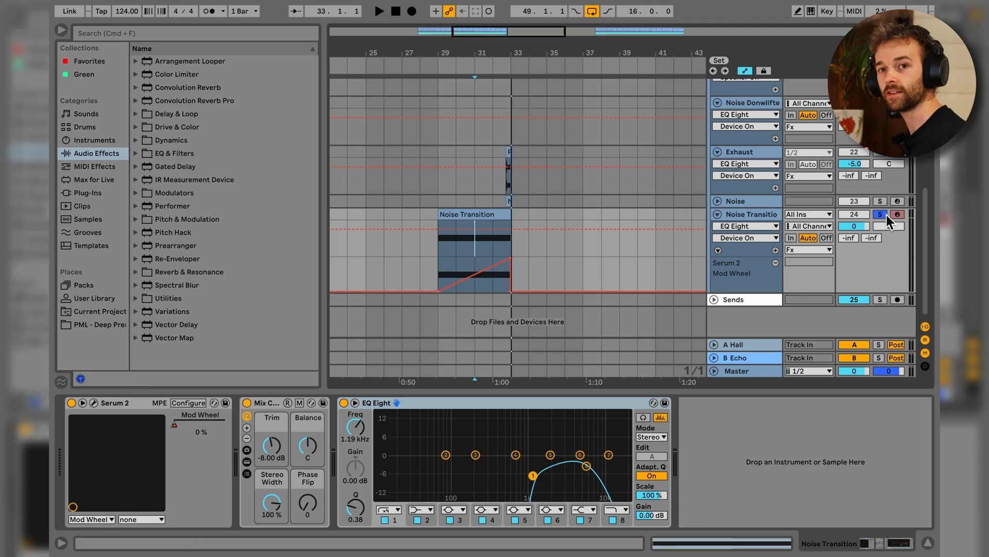
Step: Unsolo the Noise Transition track and hide the automation lanes
{"action": "left_click", "coordinate": [884, 215]}
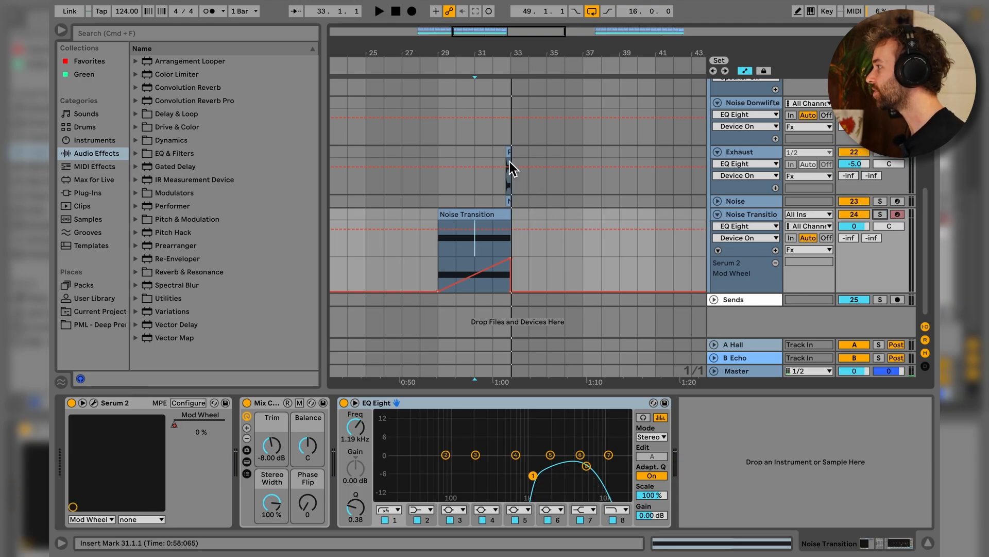
{"action": "key", "text": "a"}
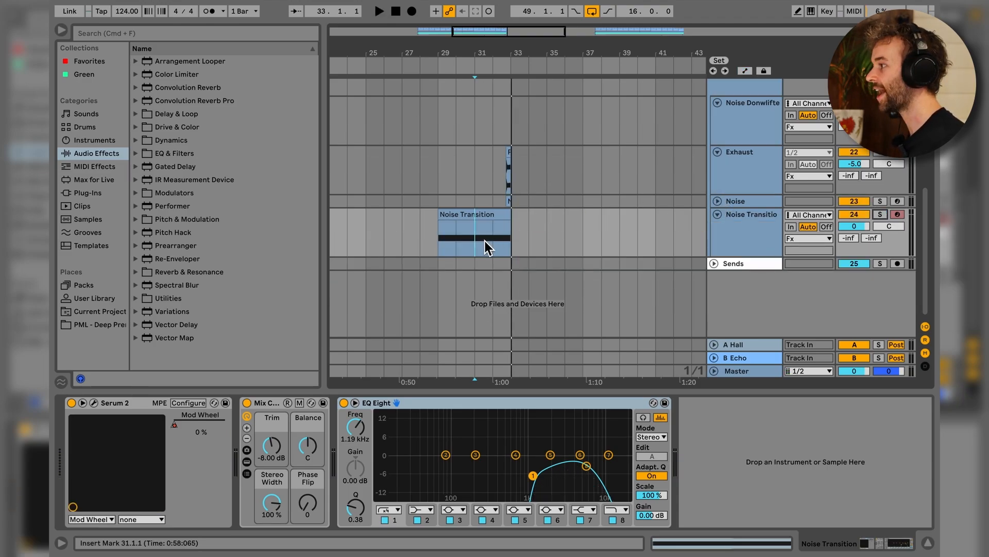
Step: Select bars 17 to 33 on the Fx group and set the loop to that 16-bar range
{"action": "scroll", "coordinate": [481, 246], "scroll_direction": "up", "scroll_amount": 5}
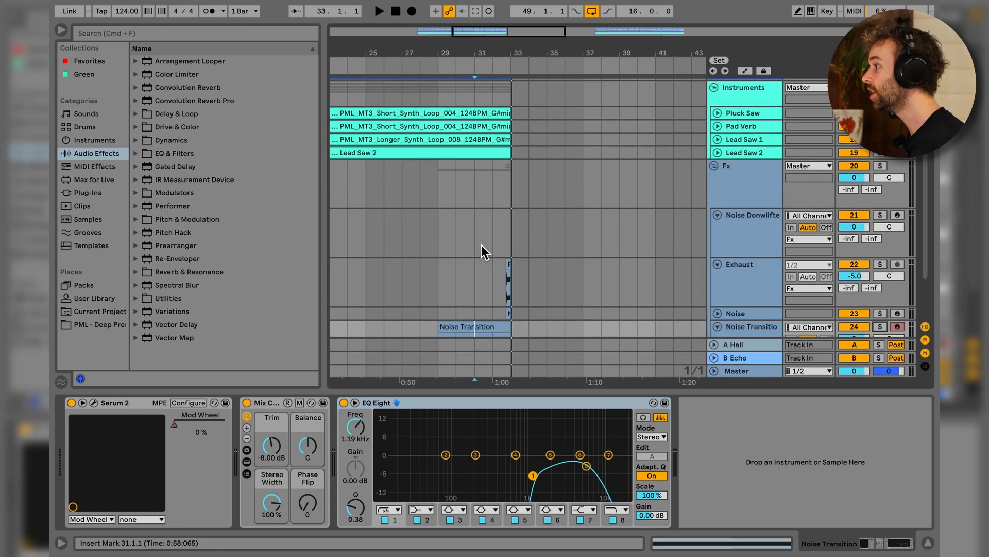
{"action": "key", "text": "minus"}
{"action": "key", "text": "minus"}
{"action": "key", "text": "minus"}
{"action": "left_click_drag", "start_coordinate": [476, 181], "coordinate": [391, 178]}
{"action": "key", "text": "super+l"}
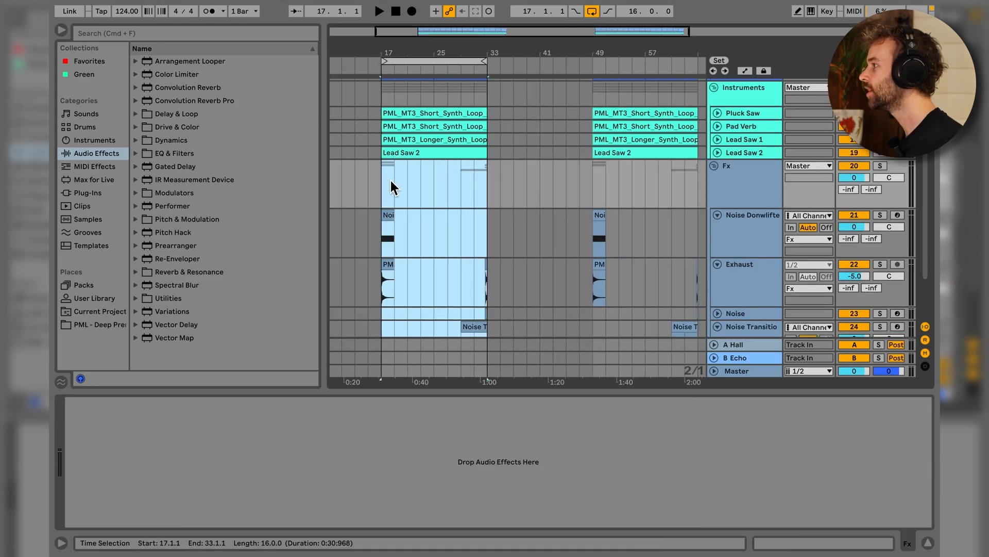
Step: Audition the full mix from the Noise Transition clip at bar 29 through the loop's return to bar 17
{"action": "scroll", "coordinate": [438, 232], "scroll_direction": "up", "scroll_amount": 3}
{"action": "scroll", "coordinate": [467, 295], "scroll_direction": "down", "scroll_amount": 4}
{"action": "left_click", "coordinate": [467, 294]}
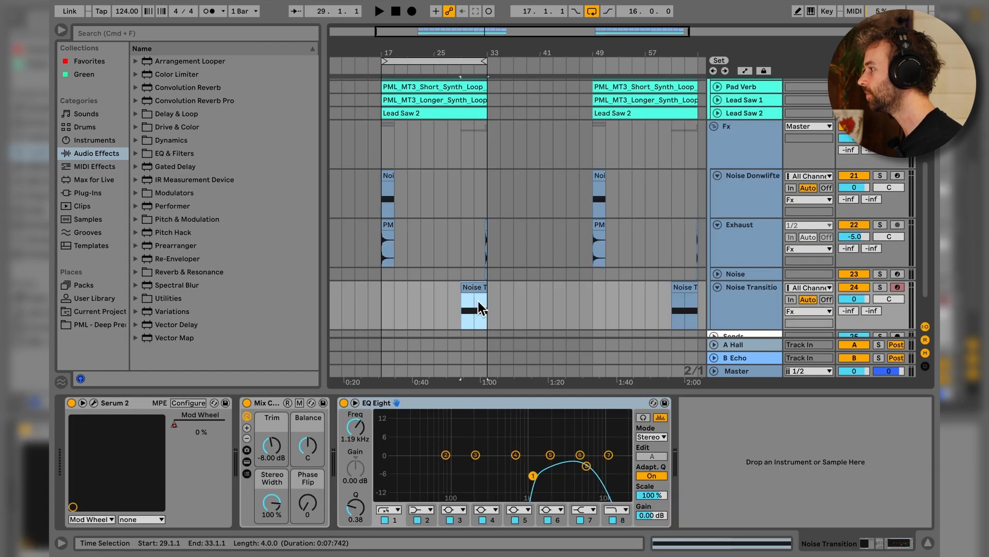
{"action": "key", "text": "space"}
{"action": "scroll", "coordinate": [481, 307], "scroll_direction": "down", "scroll_amount": 1}
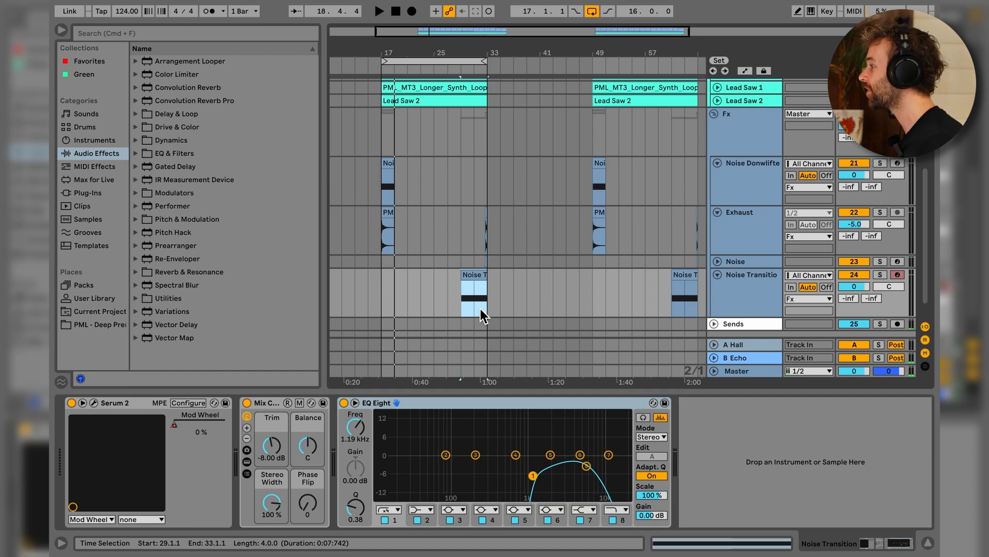
Step: View the B Echo return's devices and the Sends track's Sidechain, EQ Eight and Utility chain, and unfold the Sends track
{"action": "left_click", "coordinate": [777, 357]}
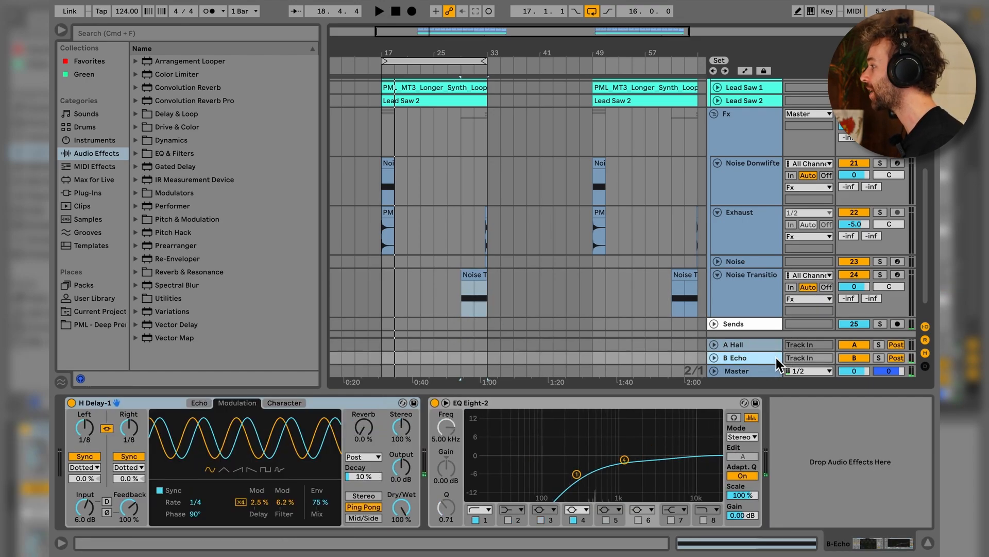
{"action": "left_click", "coordinate": [767, 327]}
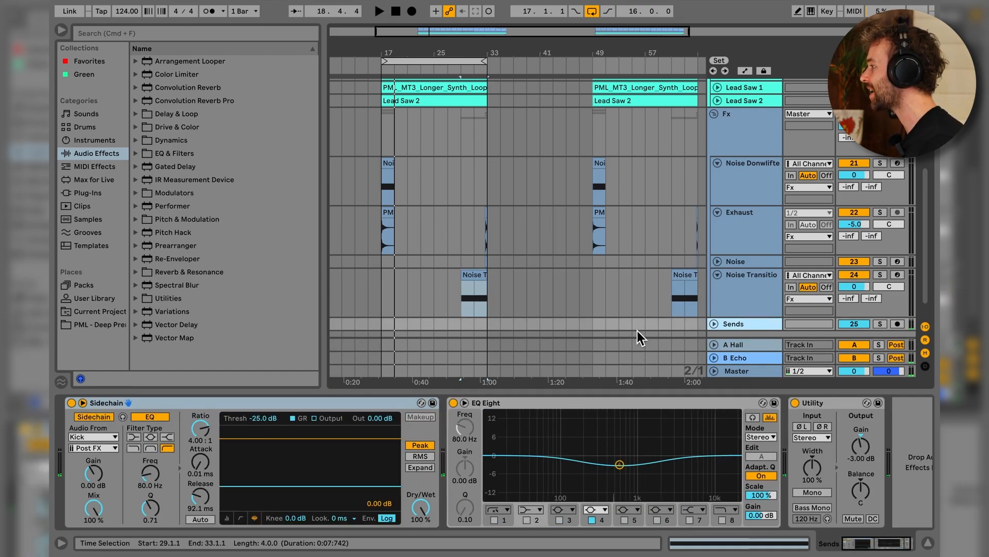
{"action": "left_click", "coordinate": [714, 324]}
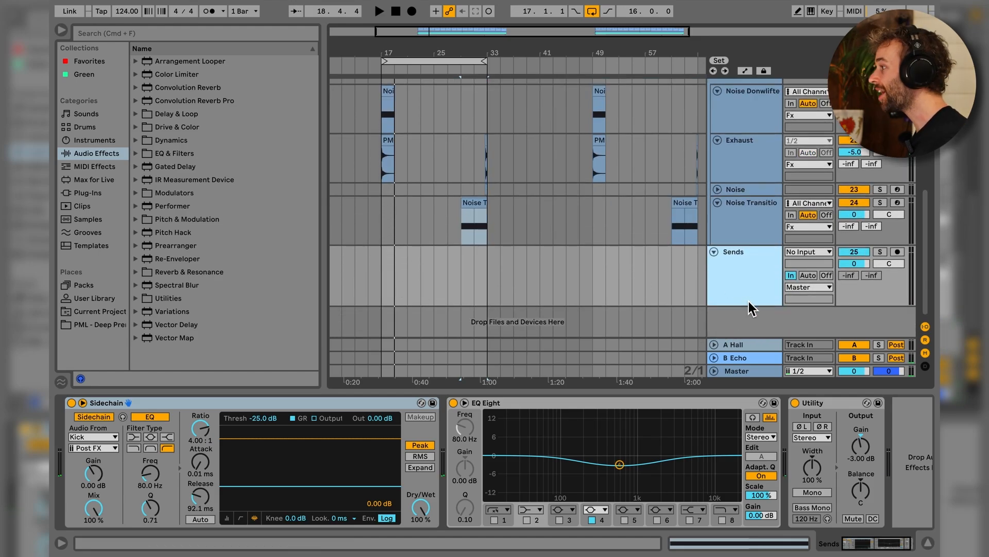
{"action": "scroll", "coordinate": [747, 304], "scroll_direction": "up", "scroll_amount": 10}
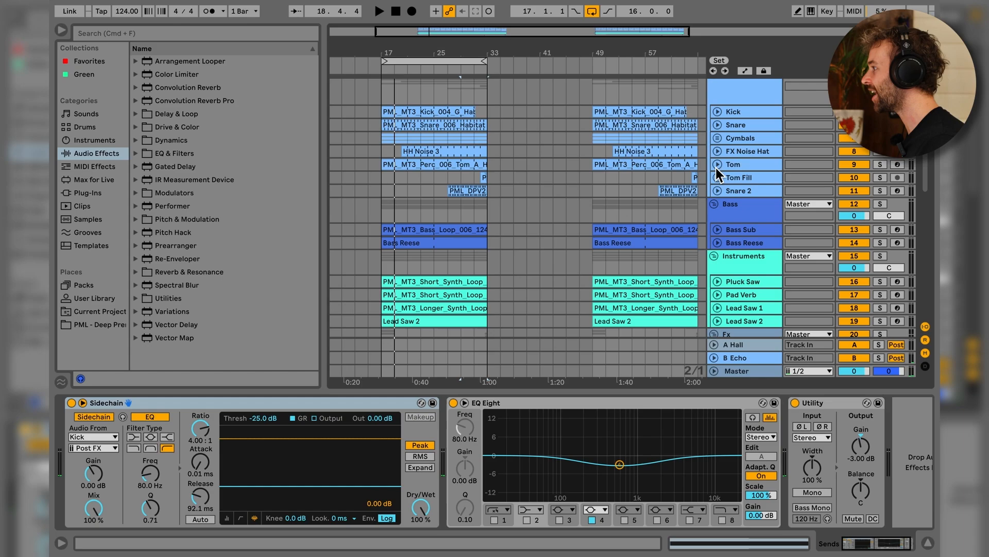
{"action": "scroll", "coordinate": [749, 298], "scroll_direction": "down", "scroll_amount": 8}
Step: Inspect the Reverb and EQ Eight-2 on the A Hall return, and the H Delay-1 and EQ Eight-2 on B Echo
{"action": "left_click", "coordinate": [750, 348]}
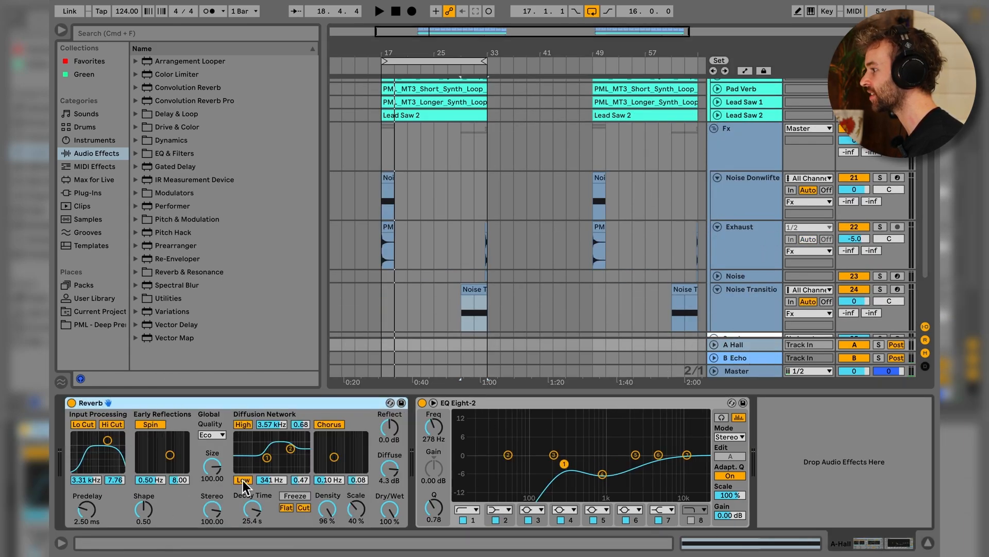
{"action": "left_click", "coordinate": [496, 403]}
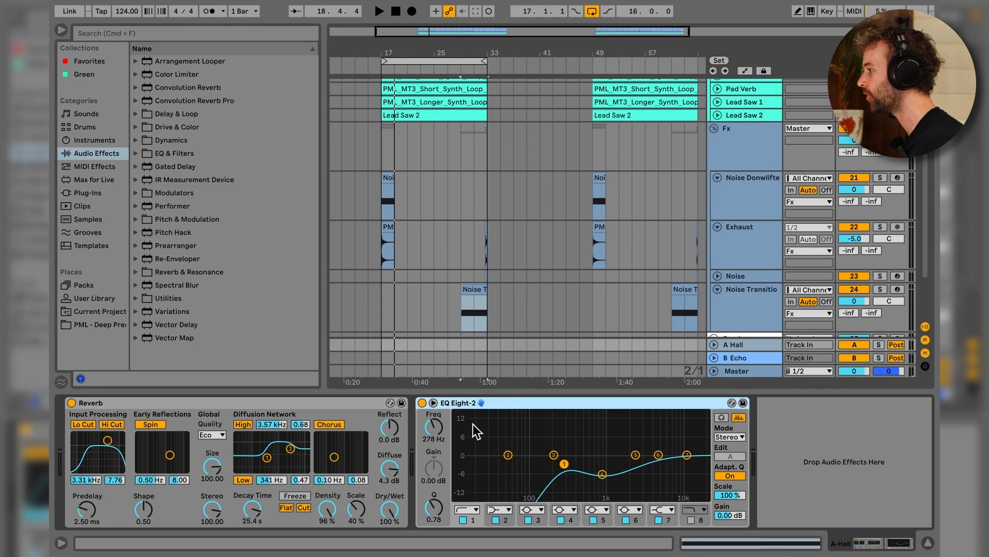
{"action": "left_click", "coordinate": [750, 361]}
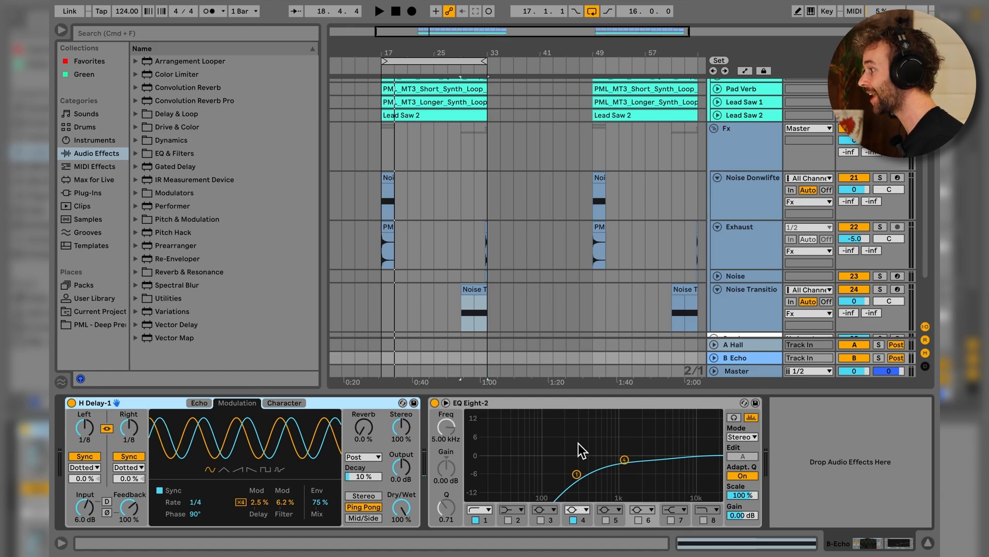
{"action": "left_click", "coordinate": [622, 414]}
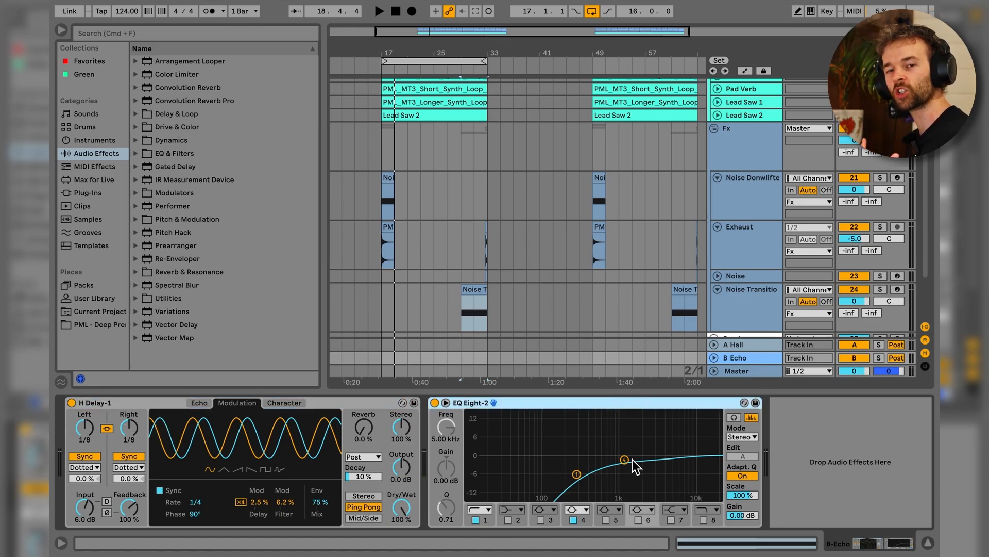
Step: Solo the A Hall and B Echo returns together and audition their reverb and delay signal
{"action": "scroll", "coordinate": [742, 320], "scroll_direction": "down", "scroll_amount": 3}
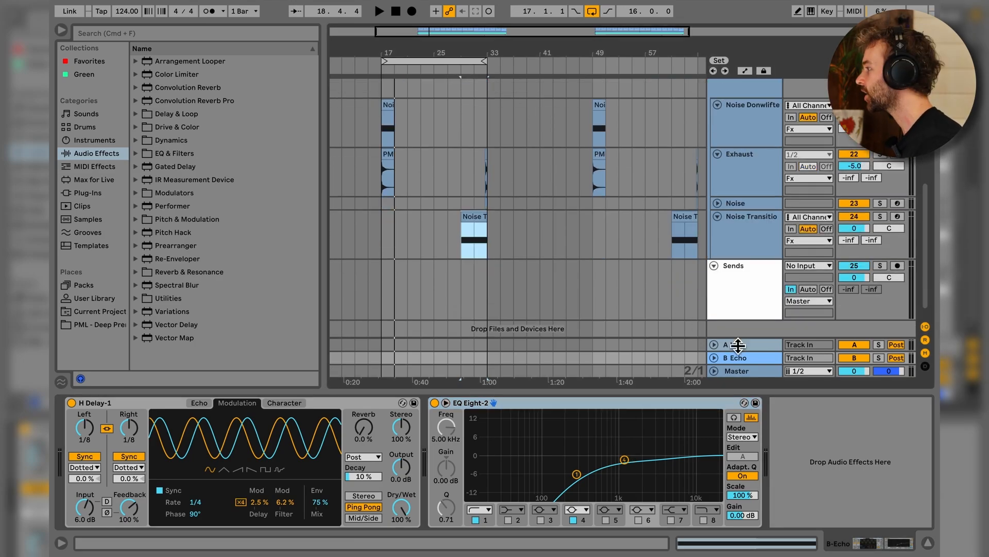
{"action": "left_click", "coordinate": [749, 345]}
{"action": "left_click", "coordinate": [756, 360]}
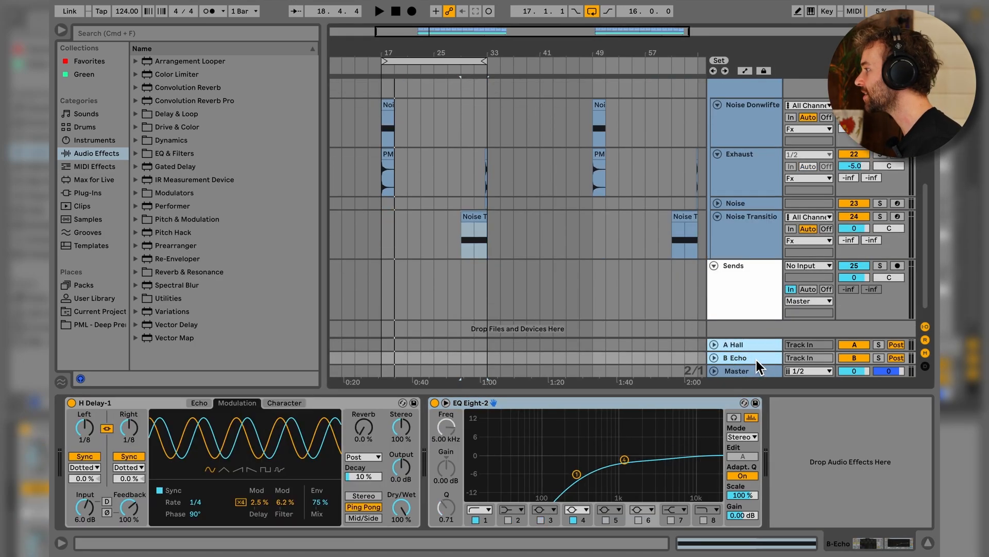
{"action": "left_click", "coordinate": [879, 358]}
{"action": "key", "text": "space"}
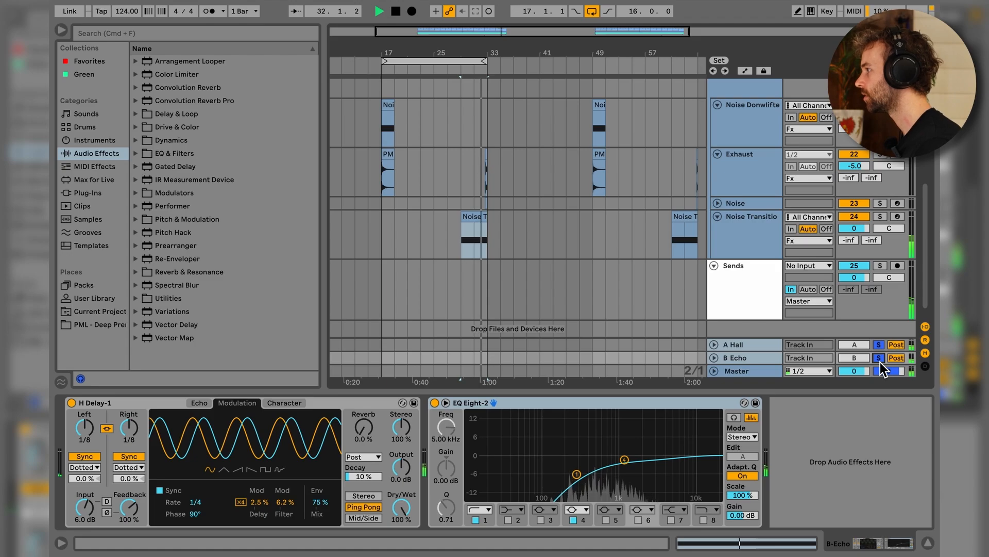
{"action": "key", "text": "space"}
Step: Unfold the A Hall and B Echo returns and check A Hall's output routing options, keeping it on Sends
{"action": "left_click", "coordinate": [749, 379]}
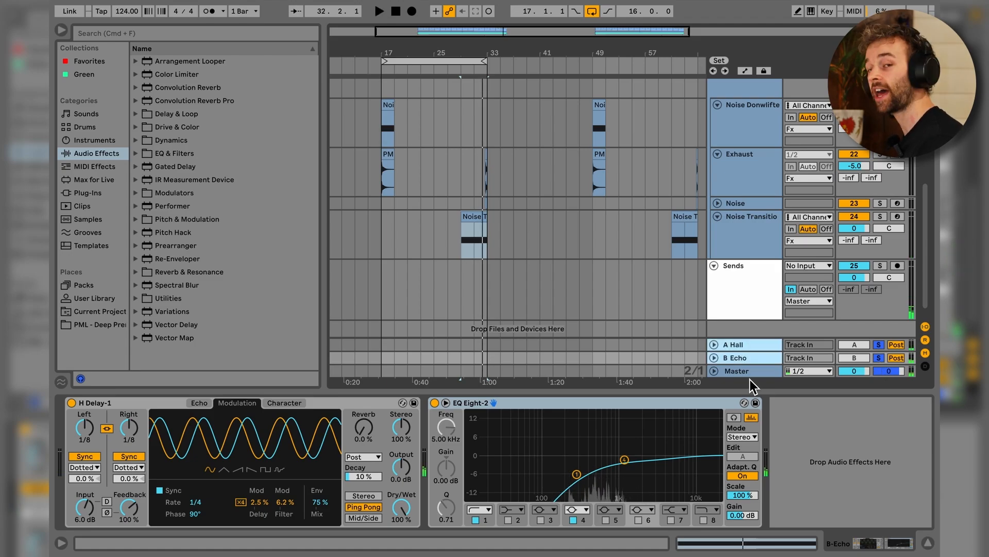
{"action": "left_click", "coordinate": [715, 358]}
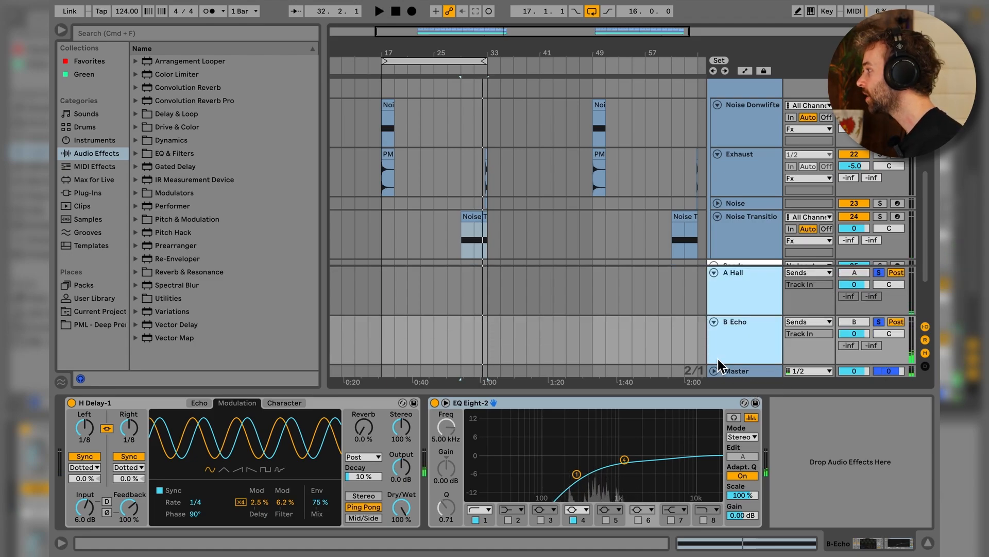
{"action": "left_click", "coordinate": [736, 288]}
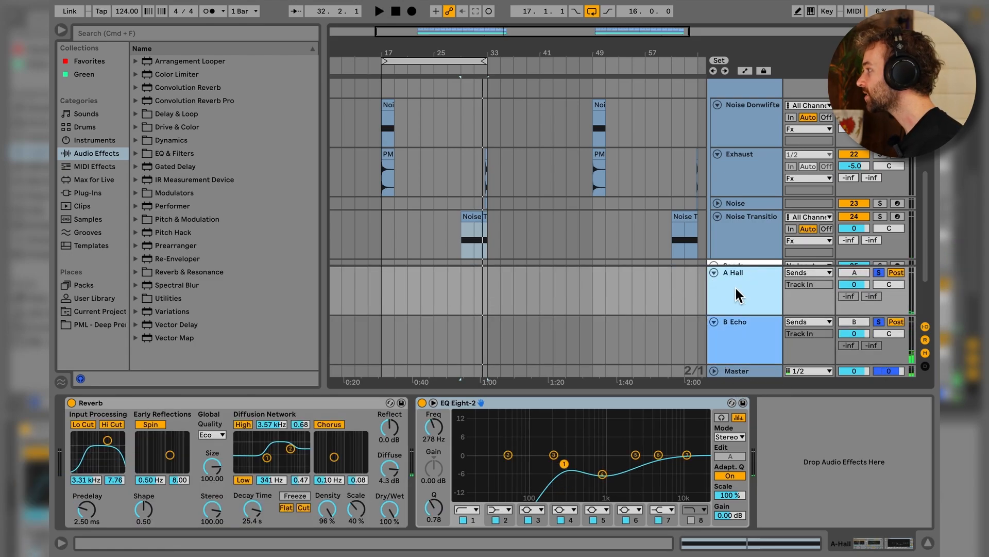
{"action": "left_click", "coordinate": [808, 273]}
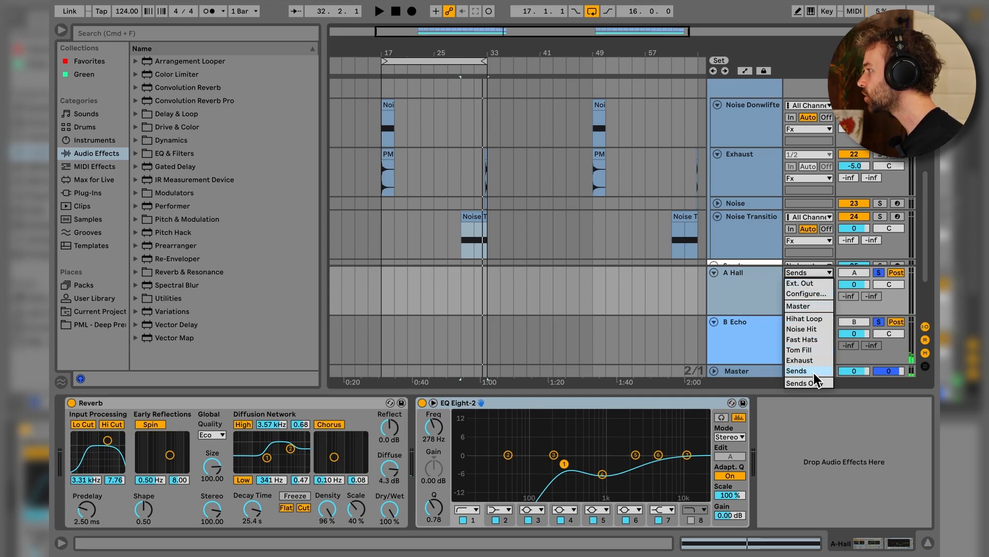
{"action": "left_click", "coordinate": [764, 248]}
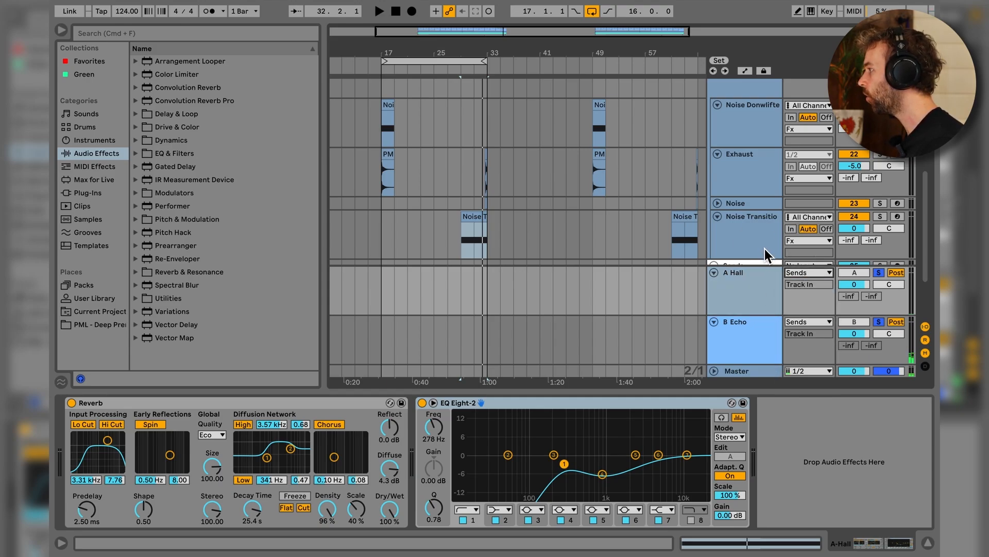
Step: Trace the routing from the A Hall and B Echo returns into the Sends track by viewing each one's devices
{"action": "scroll", "coordinate": [765, 249], "scroll_direction": "down", "scroll_amount": 3}
{"action": "left_click", "coordinate": [742, 216]}
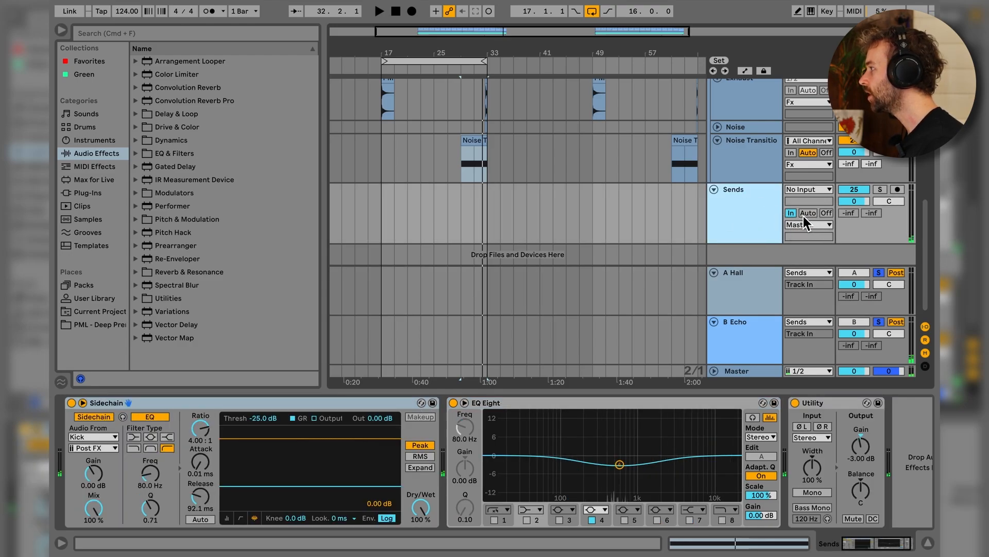
{"action": "left_click", "coordinate": [748, 290]}
{"action": "left_click", "coordinate": [753, 339]}
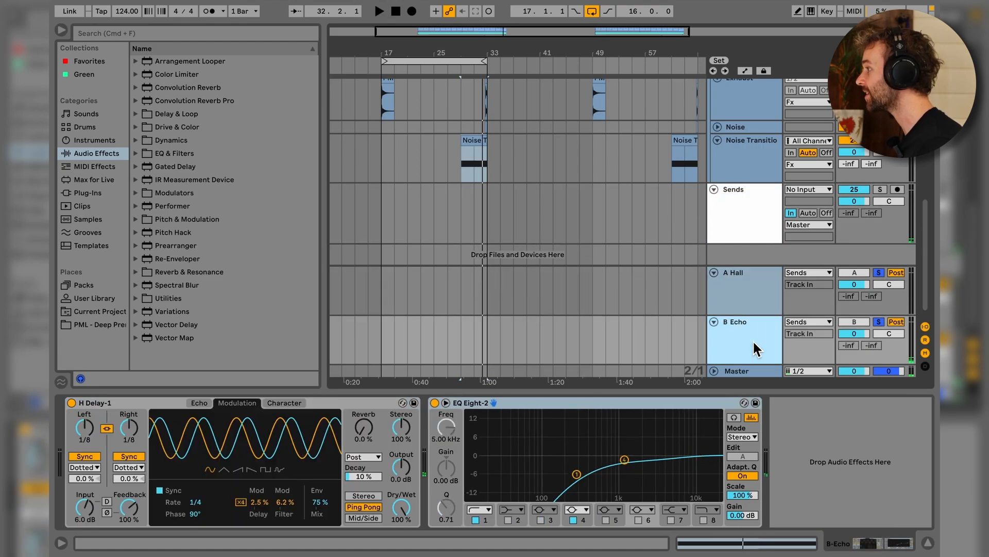
{"action": "left_click", "coordinate": [747, 207]}
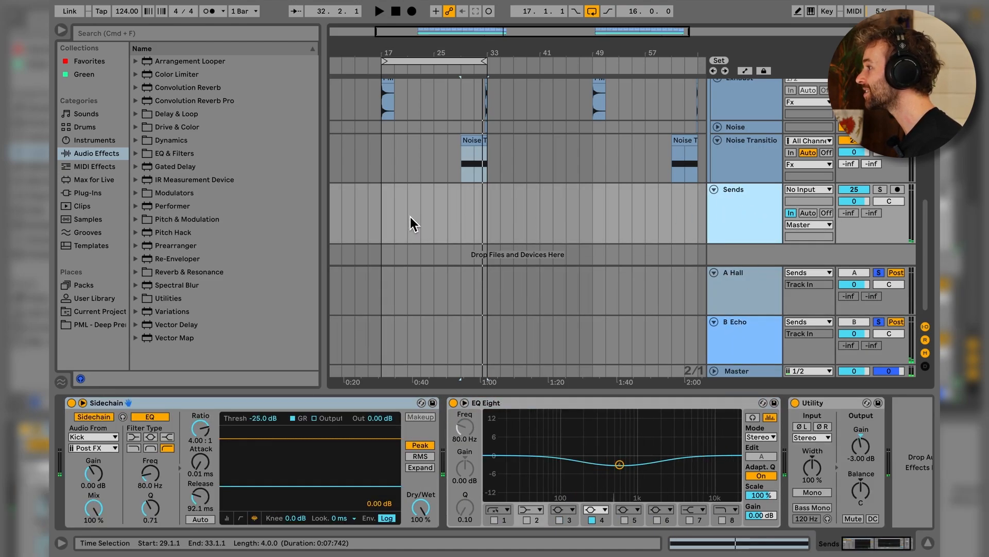
Step: Select bars 17 to 33 on the Sends track and inspect its Sidechain compressor and EQ Eight
{"action": "left_click_drag", "start_coordinate": [380, 221], "coordinate": [484, 222]}
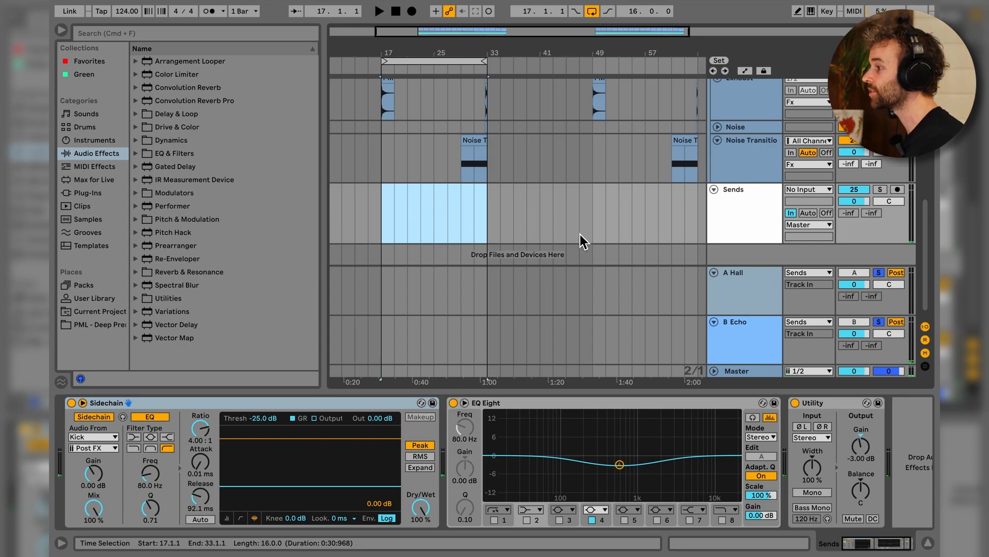
{"action": "left_click", "coordinate": [746, 231]}
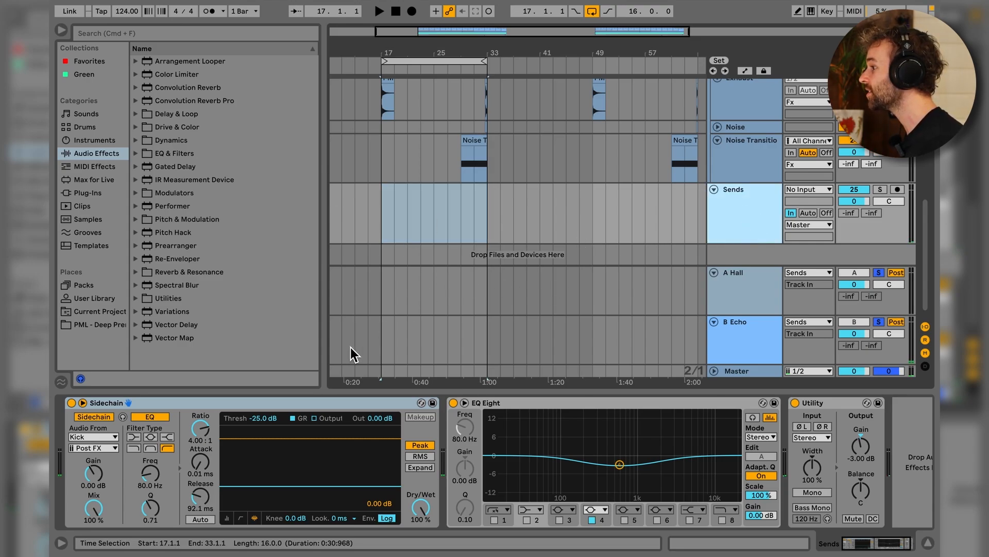
{"action": "left_click", "coordinate": [268, 401]}
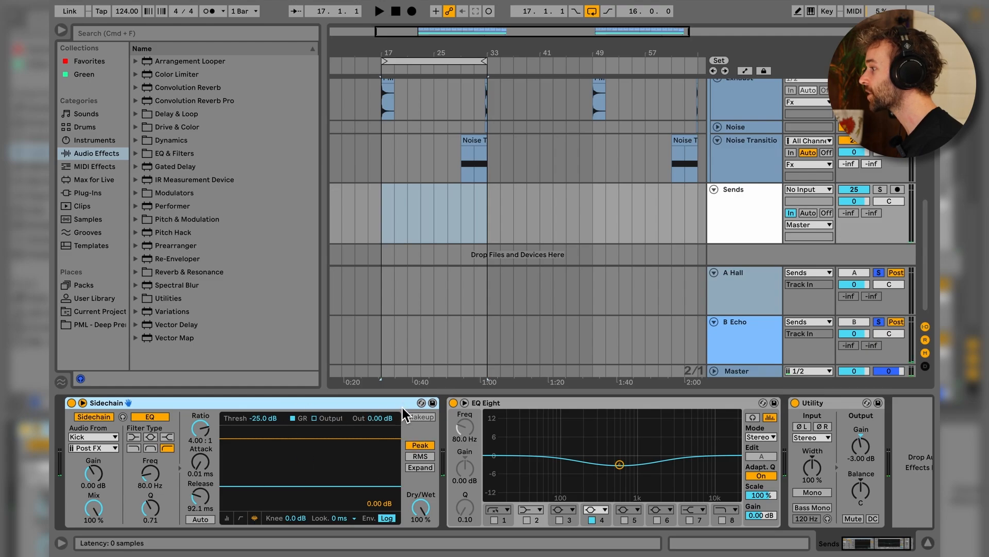
{"action": "left_click", "coordinate": [592, 401]}
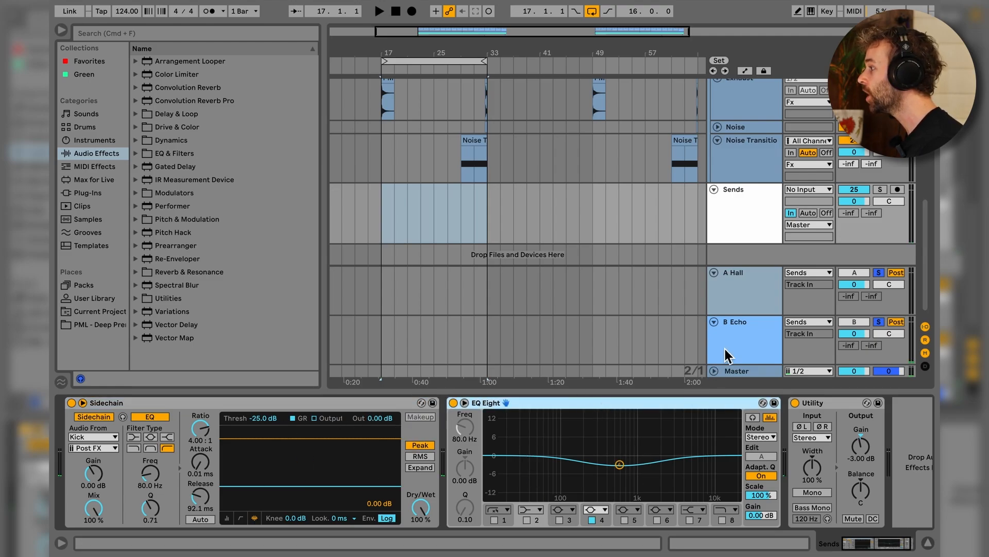
Step: Switch between the A Hall and B Echo returns to compare their effect chains
{"action": "left_click", "coordinate": [755, 301]}
{"action": "left_click", "coordinate": [756, 338]}
{"action": "left_click", "coordinate": [757, 301]}
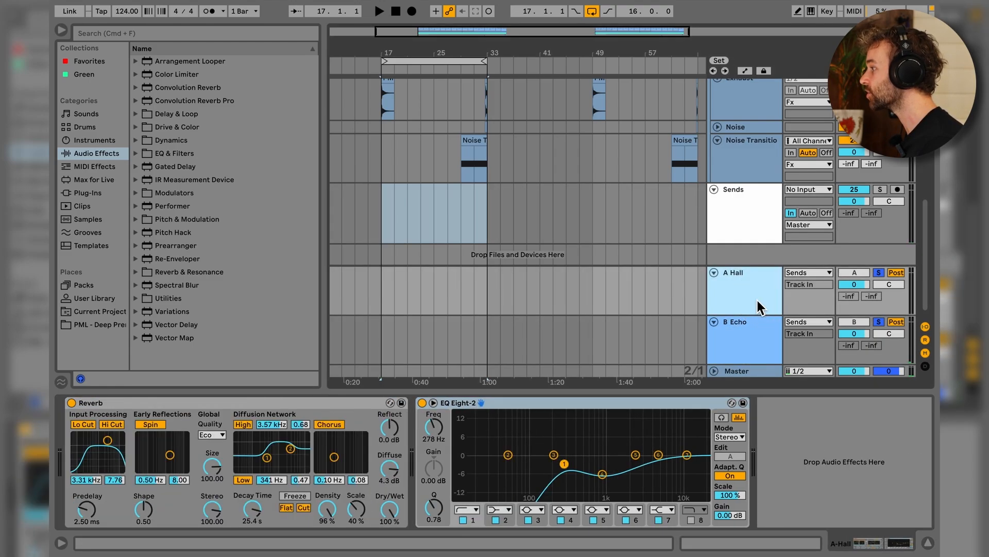
{"action": "left_click", "coordinate": [761, 345]}
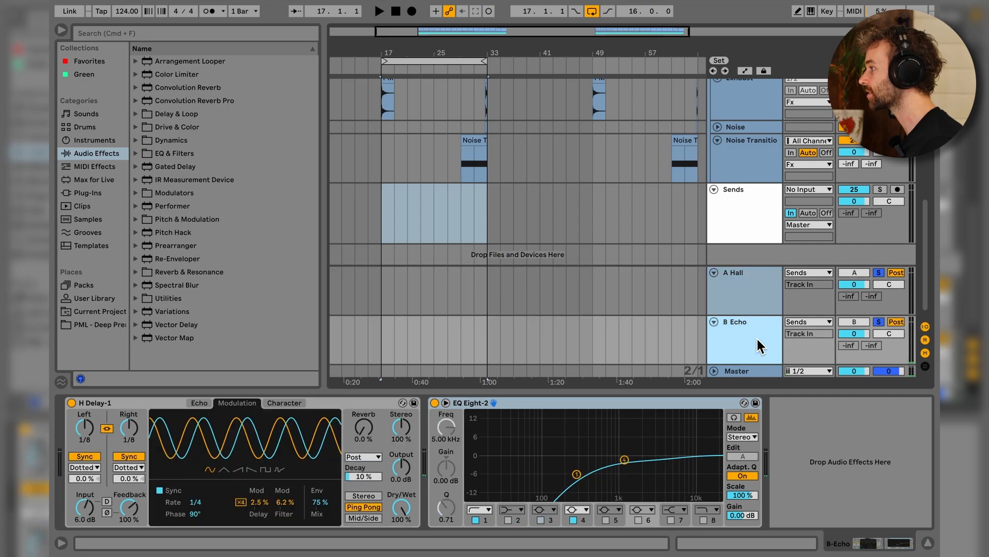
Step: Solo the Sends track and audition its sidechained return signal from bar 17
{"action": "left_click", "coordinate": [756, 210]}
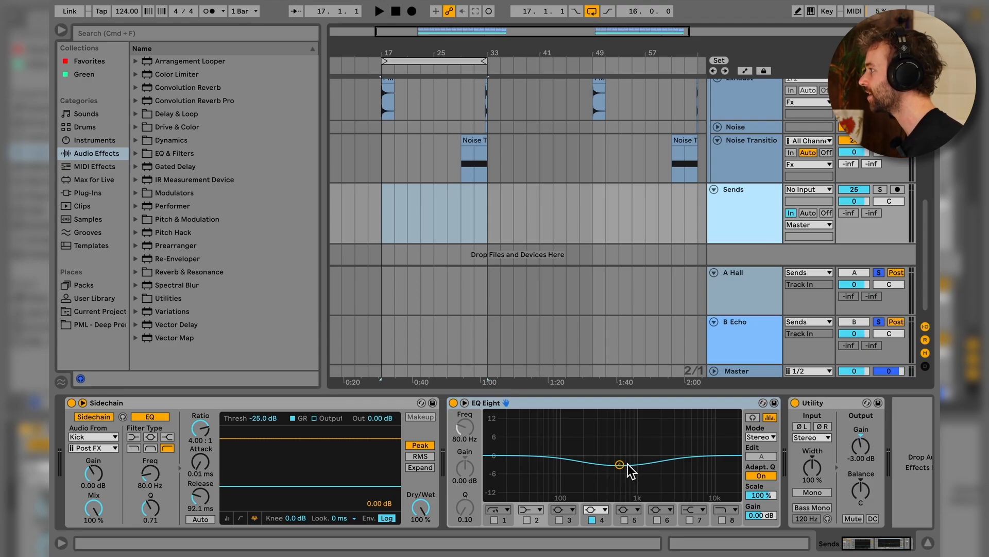
{"action": "key", "text": "space"}
{"action": "left_click", "coordinate": [881, 189]}
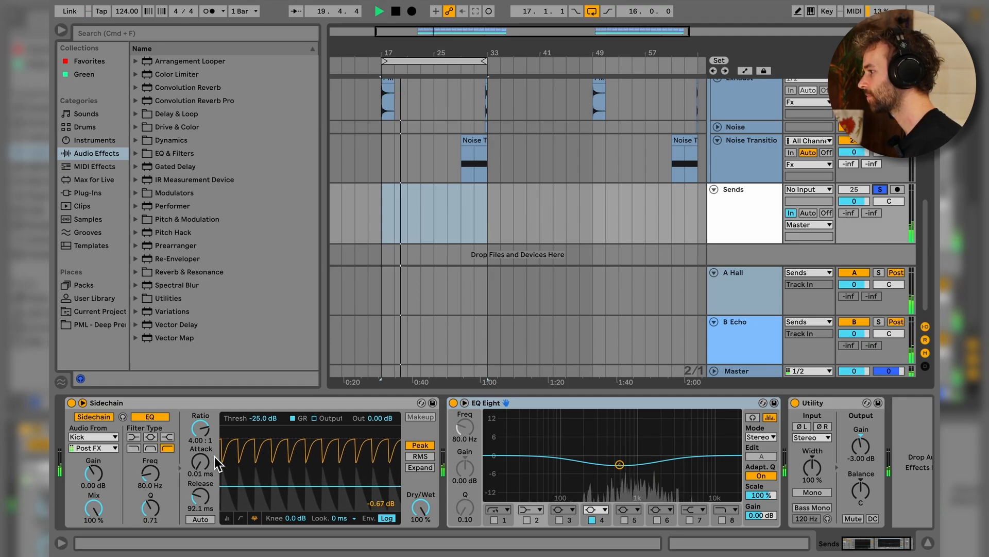
{"action": "key", "text": "space"}
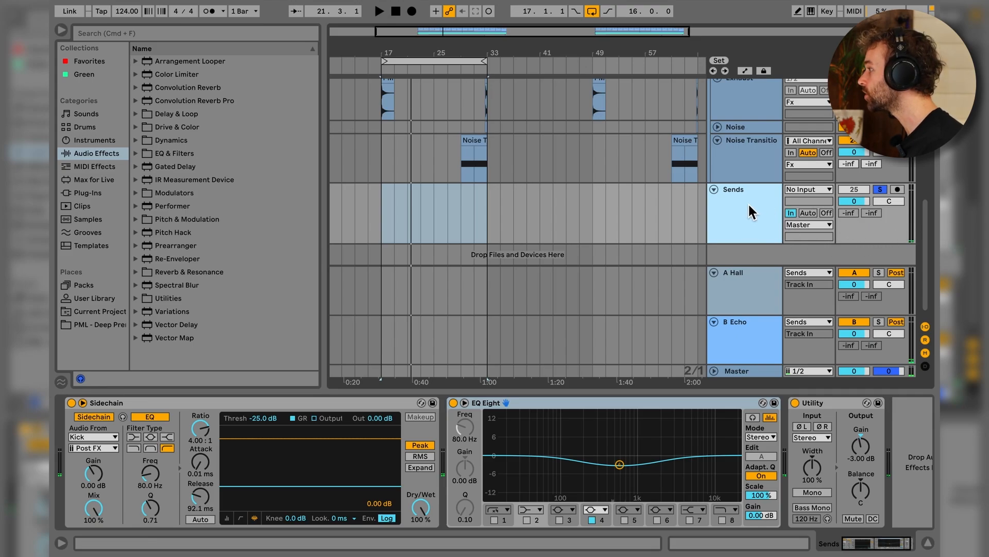
Step: Enable all sends on the Sends track and disable them all again
{"action": "right_click", "coordinate": [852, 217]}
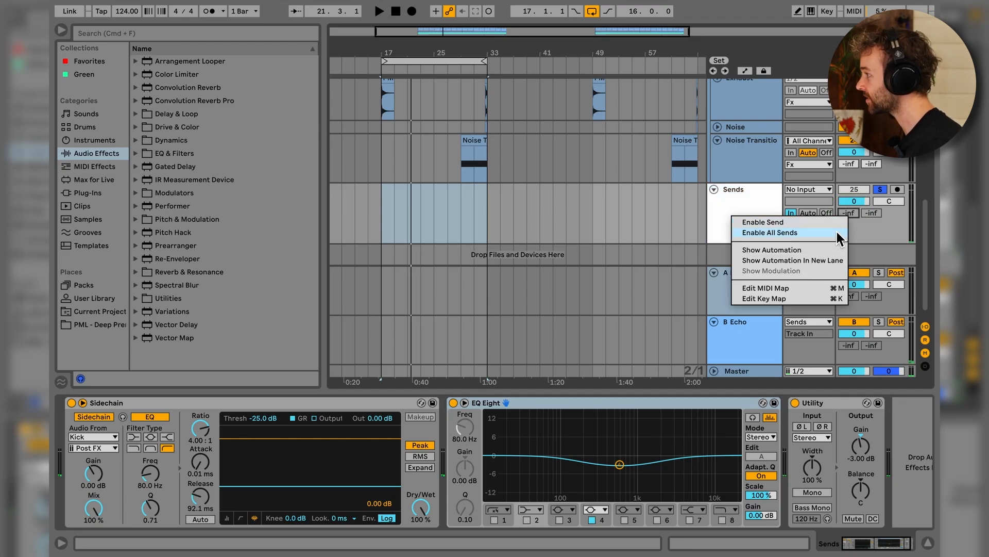
{"action": "left_click", "coordinate": [770, 233]}
{"action": "right_click", "coordinate": [855, 212]}
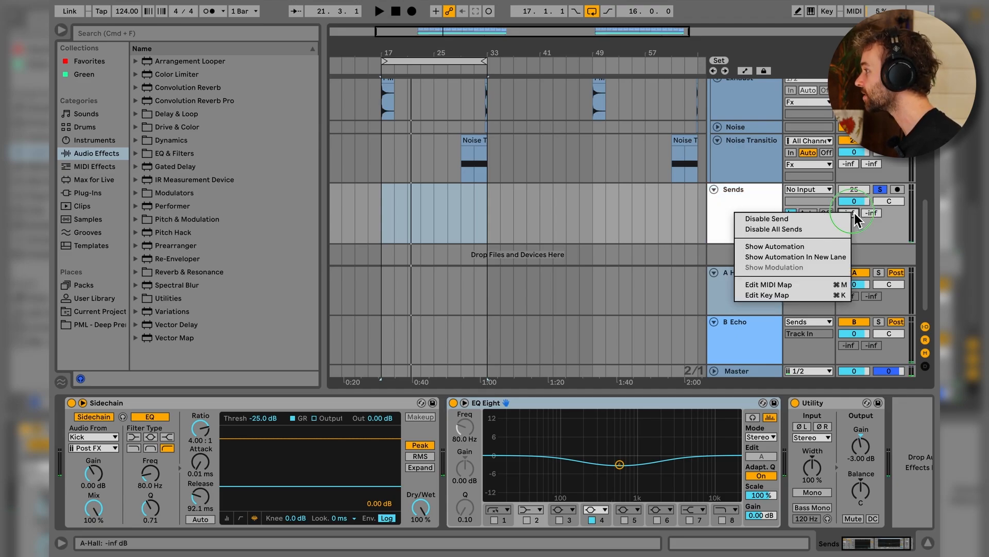
{"action": "left_click", "coordinate": [821, 231]}
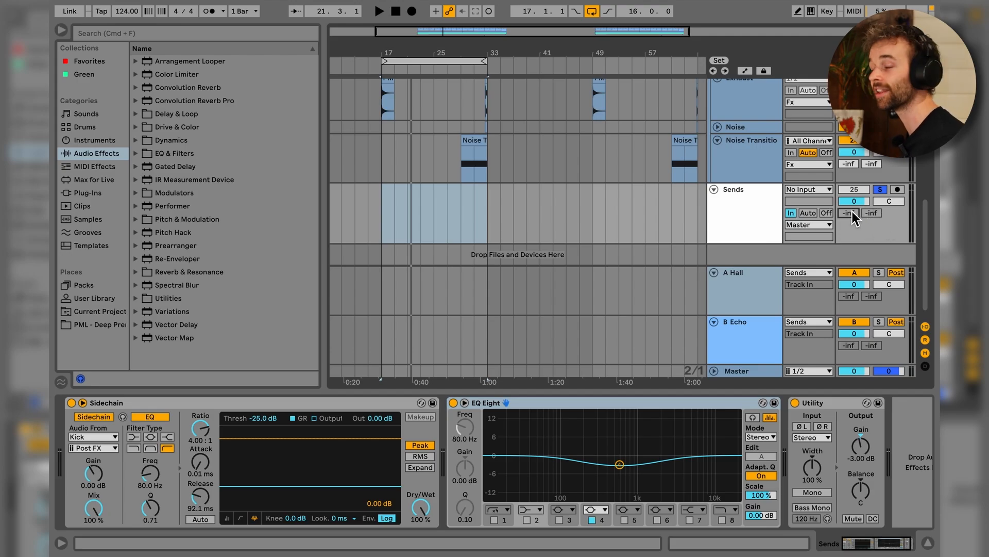
Step: Fold all tracks and inspect the Compressor, Saturator and first Limiter on the Master track
{"action": "key", "text": "alt+u"}
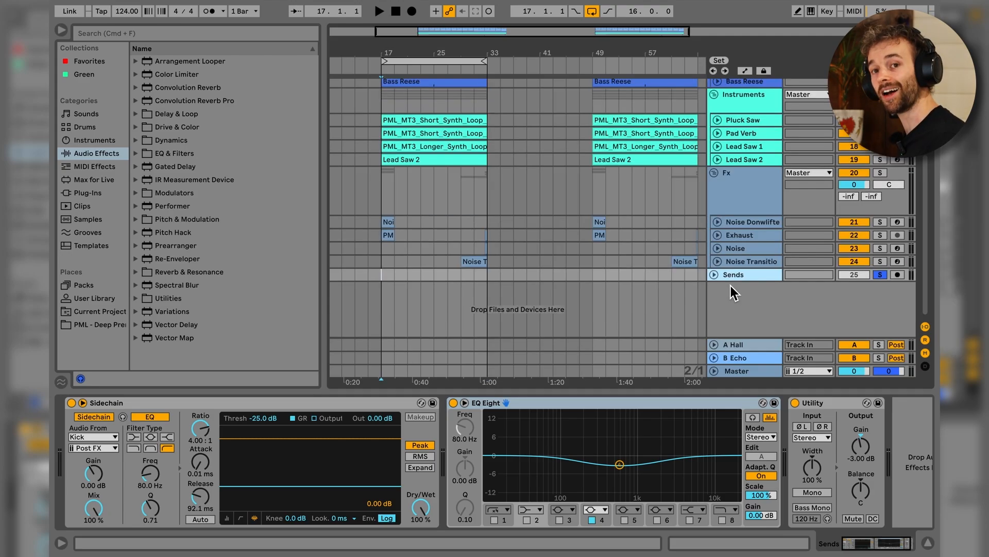
{"action": "left_click", "coordinate": [748, 375]}
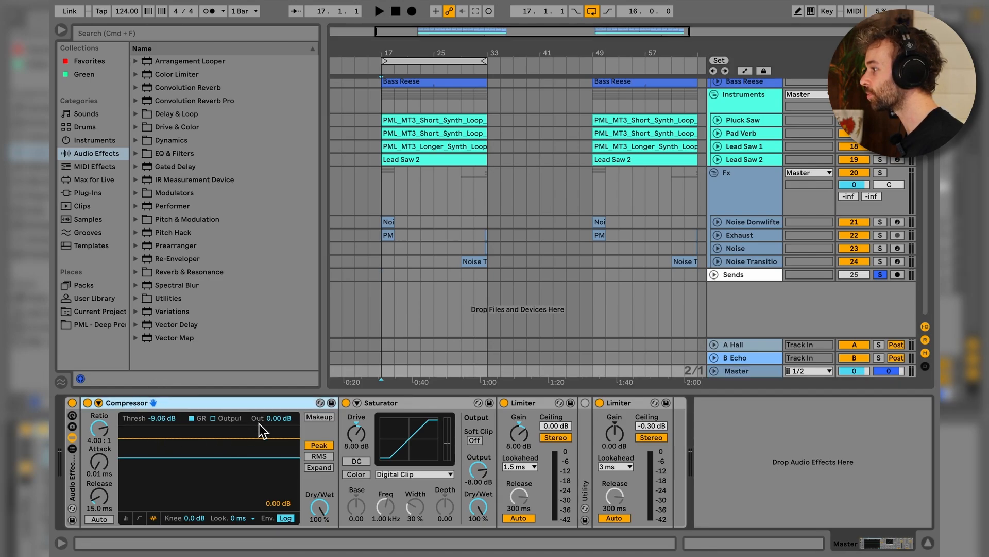
{"action": "left_click", "coordinate": [427, 407]}
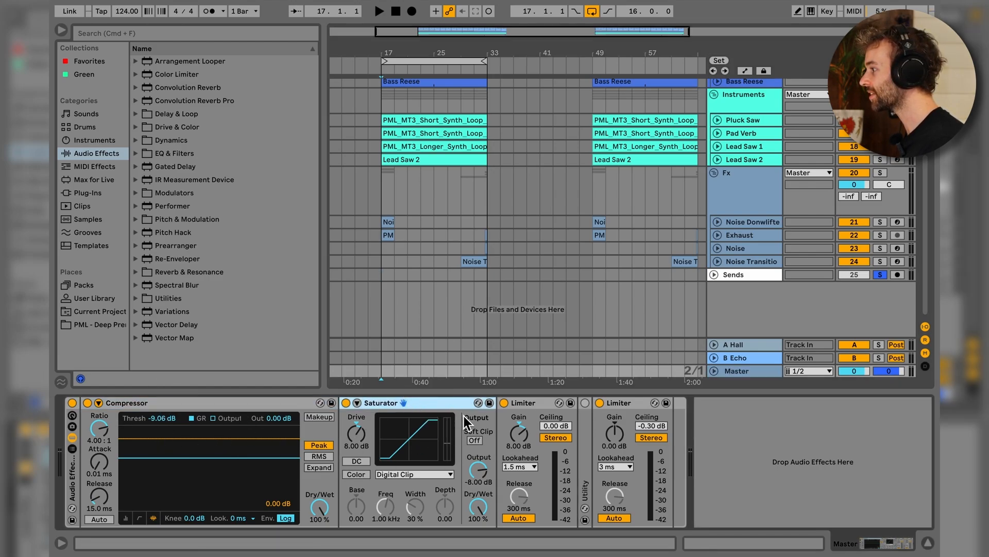
{"action": "left_click", "coordinate": [533, 406]}
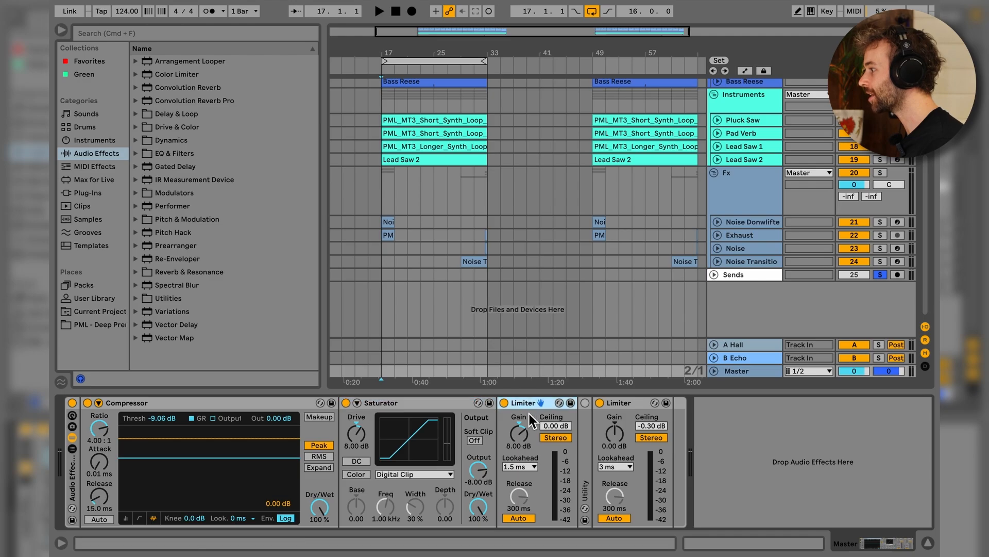
Step: Switch off the Master's Audio Effect Rack and audition the mix from bar 17 without its processing
{"action": "left_click", "coordinate": [231, 424]}
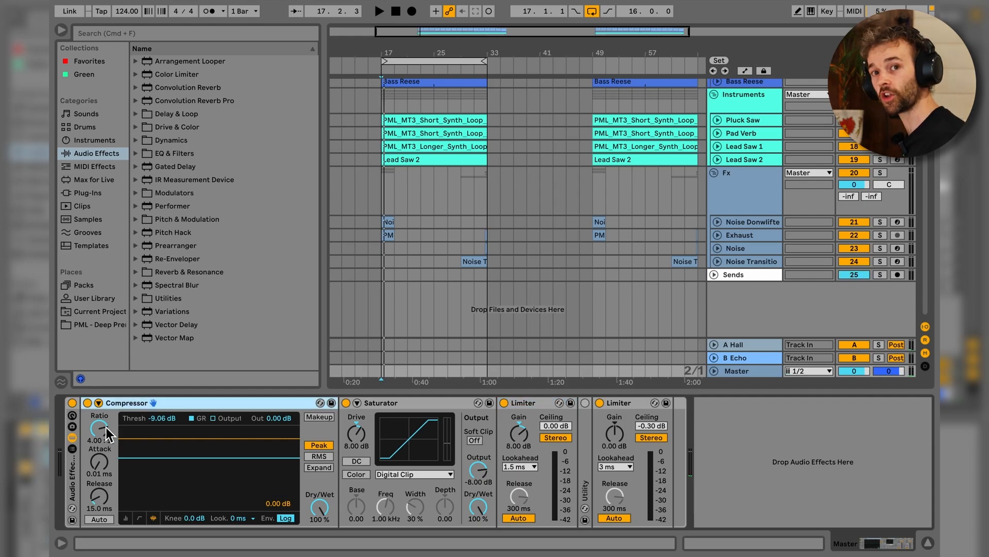
{"action": "left_click", "coordinate": [72, 403]}
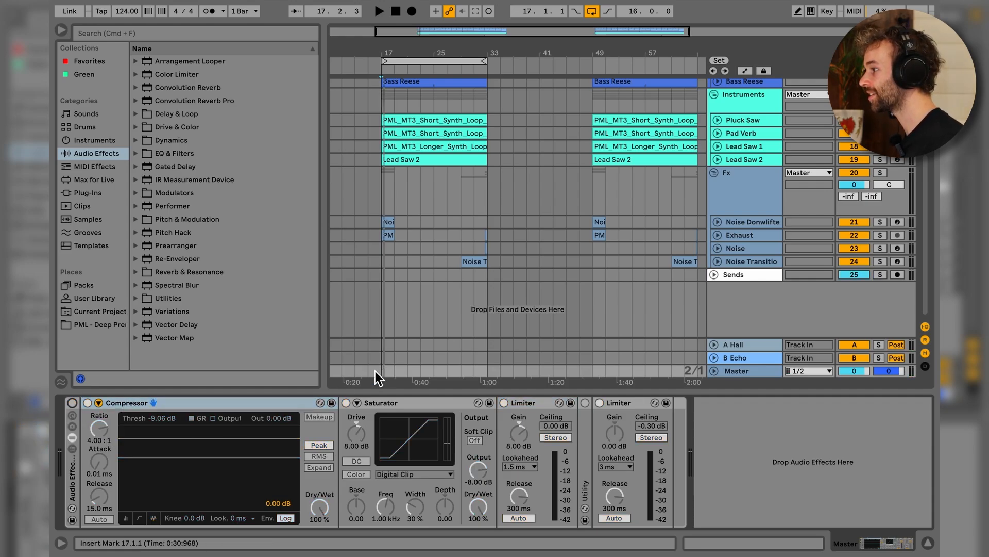
{"action": "key", "text": "space"}
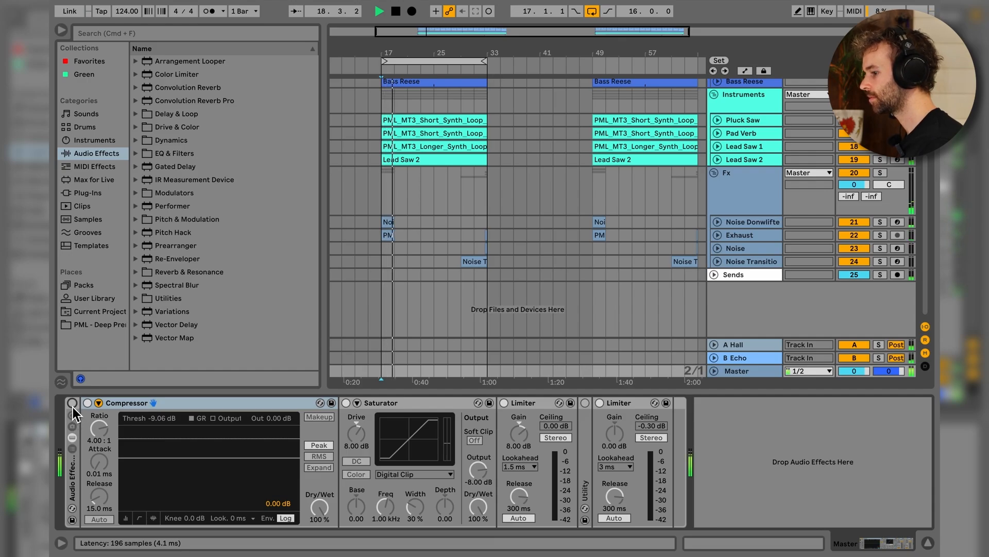
{"action": "key", "text": "space"}
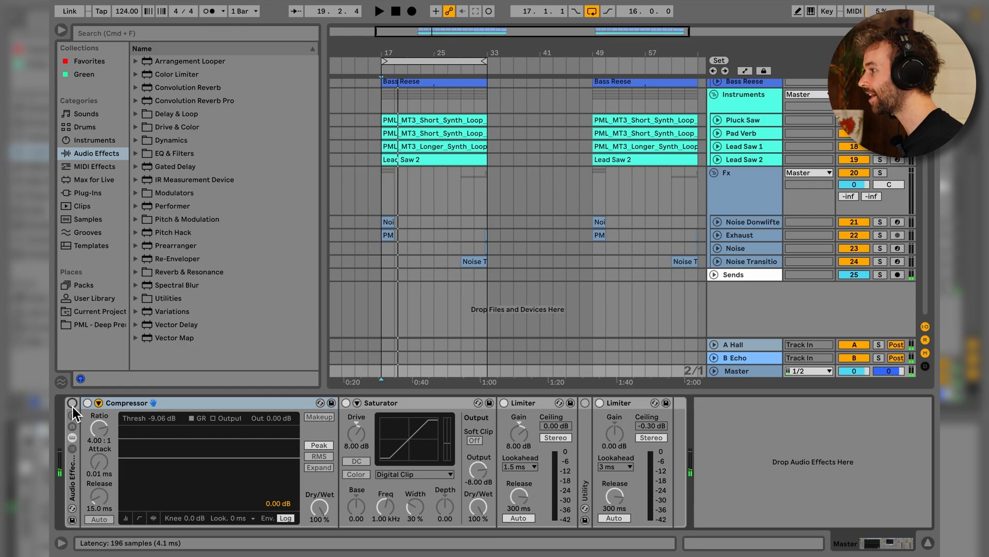
Step: Re-enable the Master's Audio Effect Rack, audition the processed mix, and inspect the Saturator and first Limiter
{"action": "left_click", "coordinate": [72, 405]}
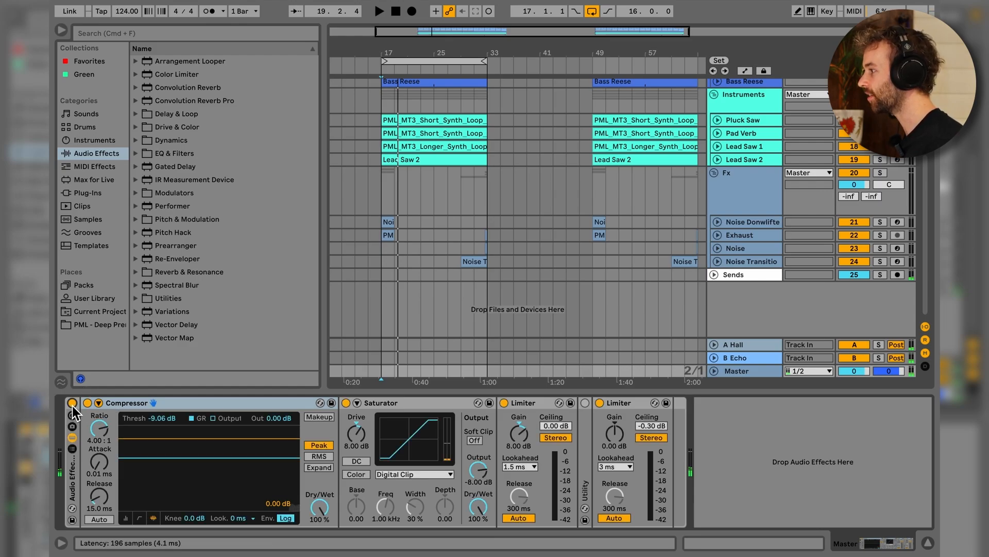
{"action": "key", "text": "space"}
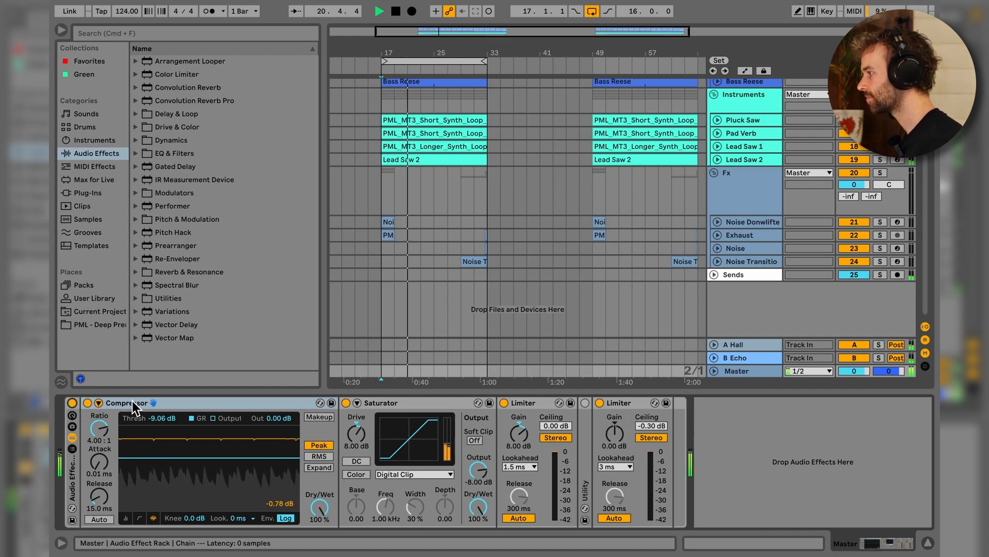
{"action": "key", "text": "space"}
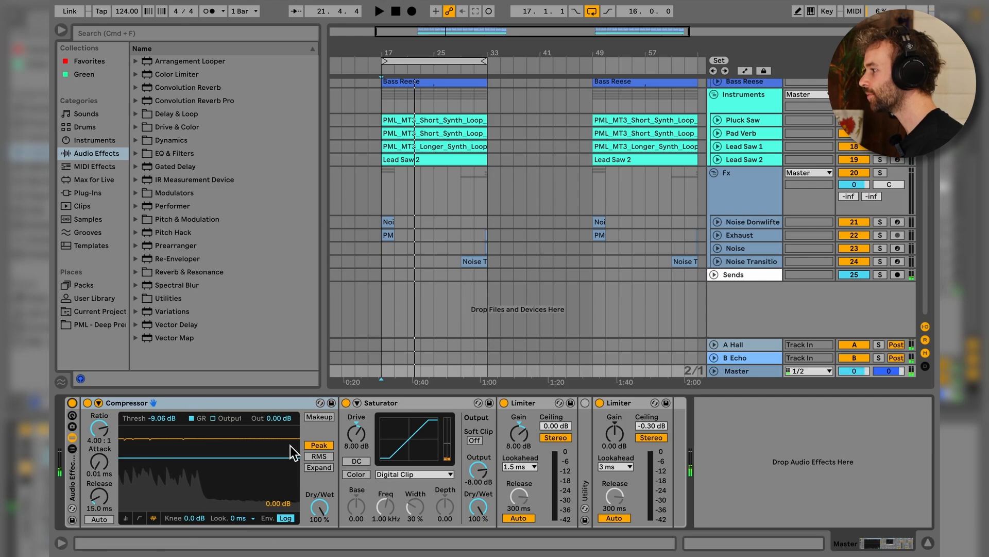
{"action": "left_click", "coordinate": [390, 403]}
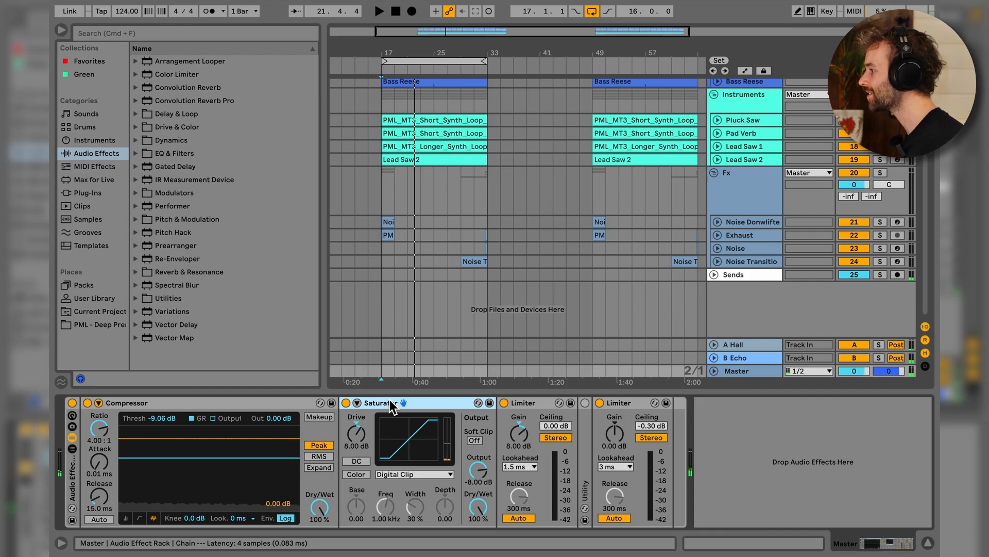
{"action": "left_click", "coordinate": [536, 403]}
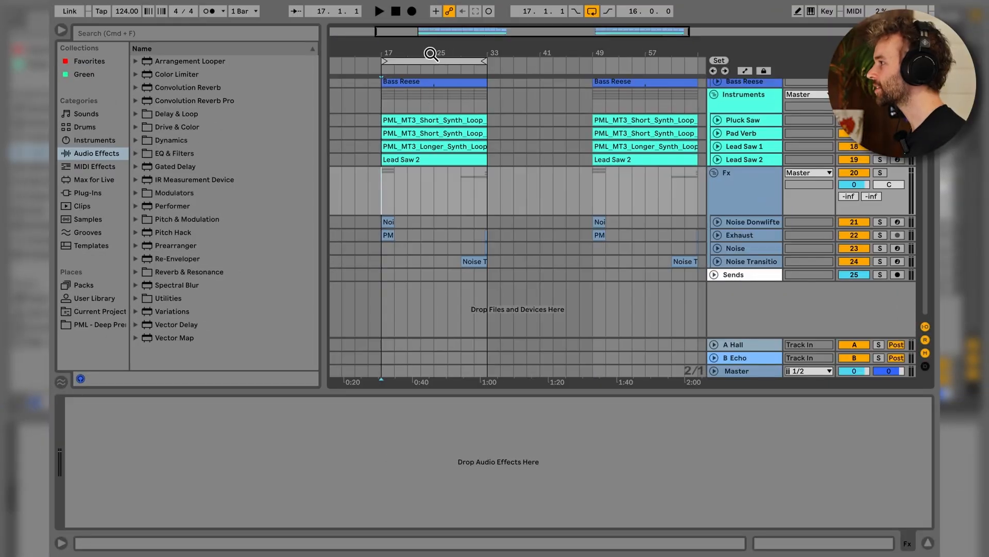
Step: Insert 96 bars of silence at the start of the arrangement, using a time selection from bar 1 to bar 97
{"action": "key", "text": "minus"}
{"action": "key", "text": "minus"}
{"action": "key", "text": "minus"}
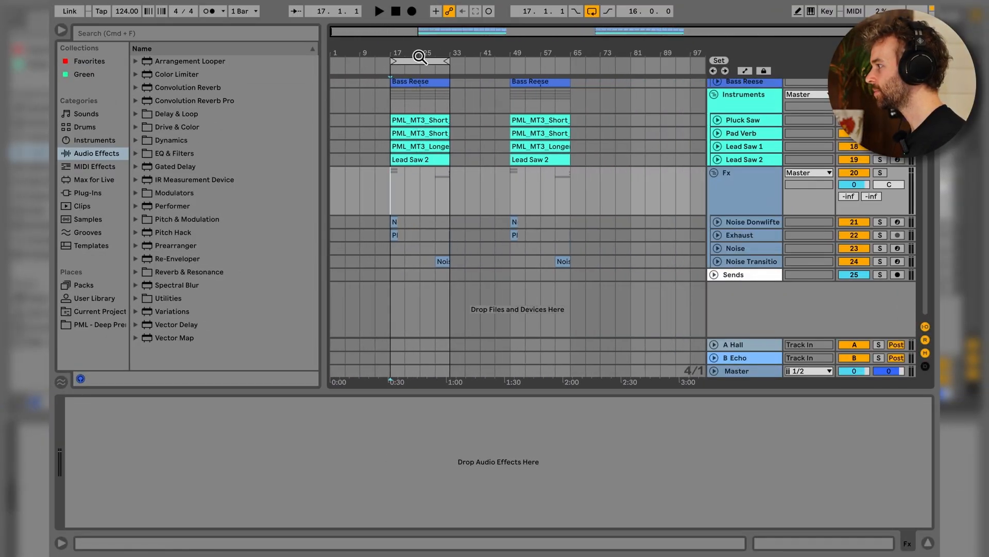
{"action": "left_click_drag", "start_coordinate": [336, 189], "coordinate": [691, 182]}
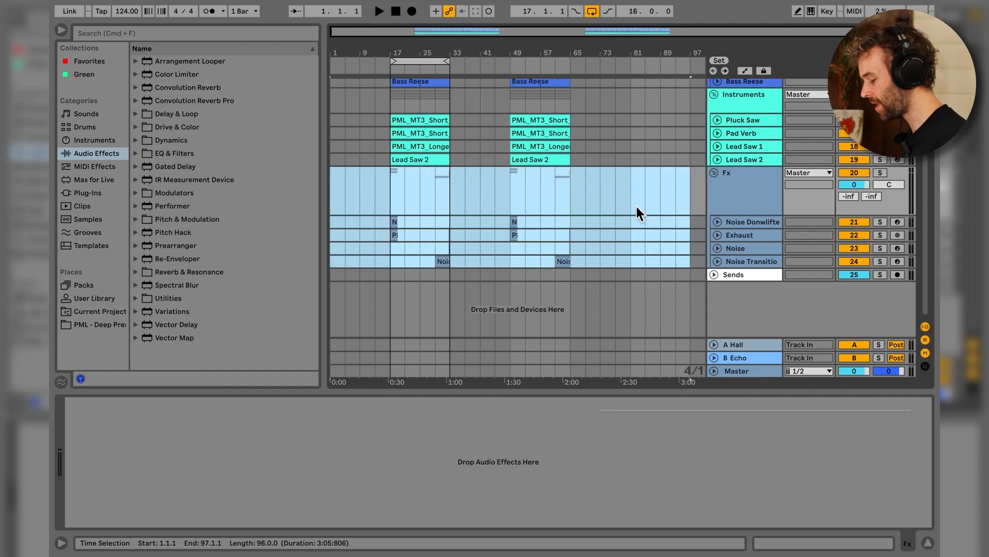
{"action": "key", "text": "super+i"}
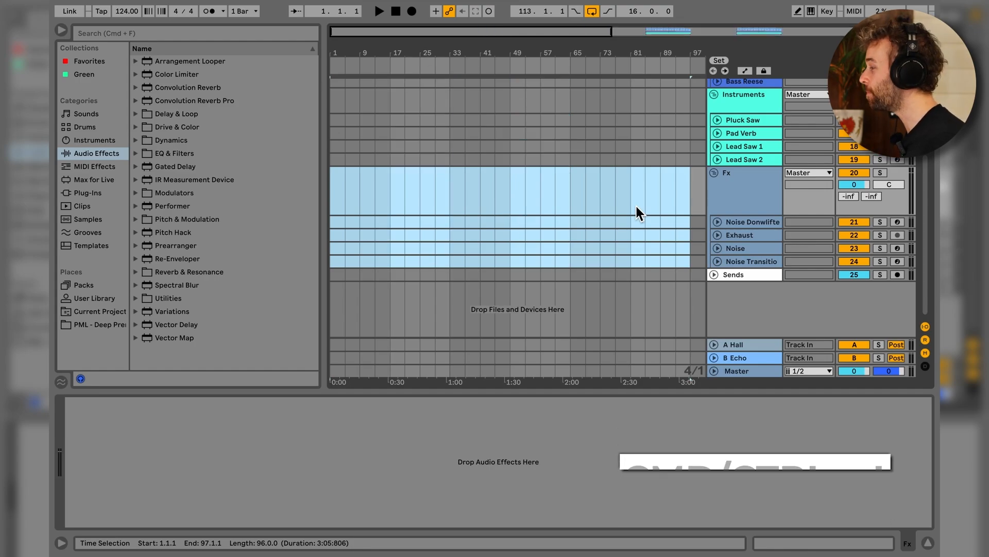
Step: Insert another 32 bars of silence in the empty section, using a time selection from bar 65 to bar 97
{"action": "scroll", "coordinate": [636, 206], "scroll_direction": "down", "scroll_amount": 1}
{"action": "scroll", "coordinate": [636, 206], "scroll_direction": "down", "scroll_amount": 3}
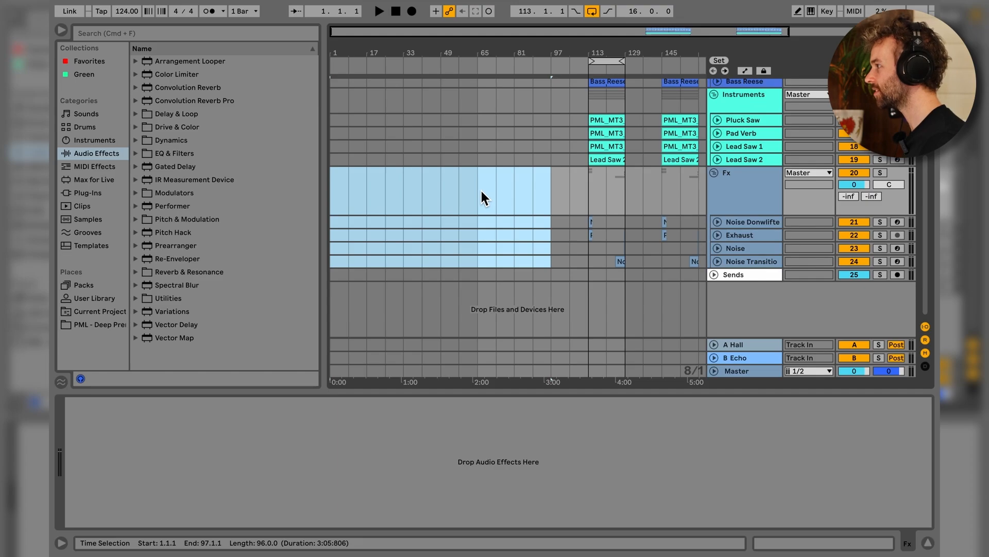
{"action": "left_click_drag", "start_coordinate": [481, 191], "coordinate": [557, 190]}
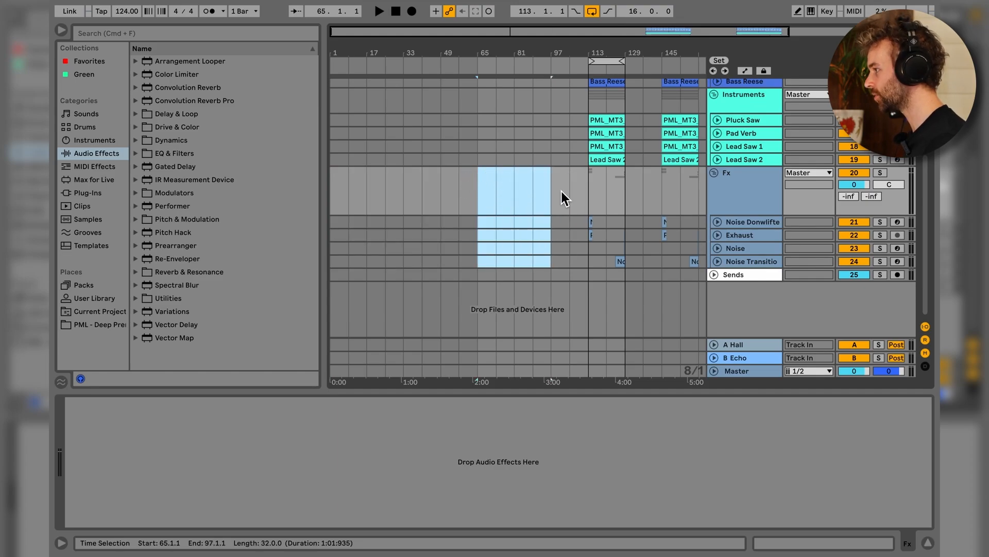
{"action": "key", "text": "super+i"}
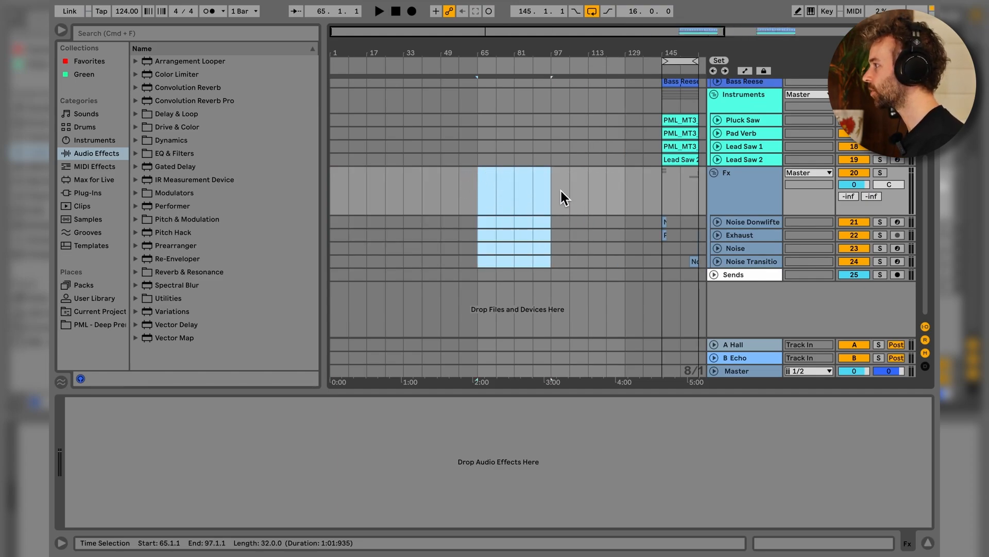
Step: Add a locator named Intro at bar 1 of the arrangement
{"action": "key", "text": "minus"}
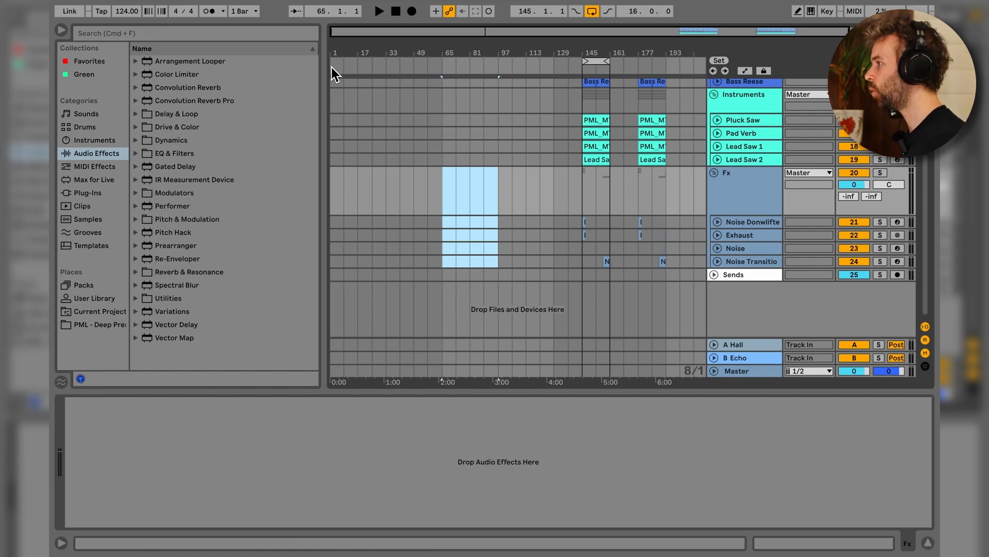
{"action": "key", "text": "Home"}
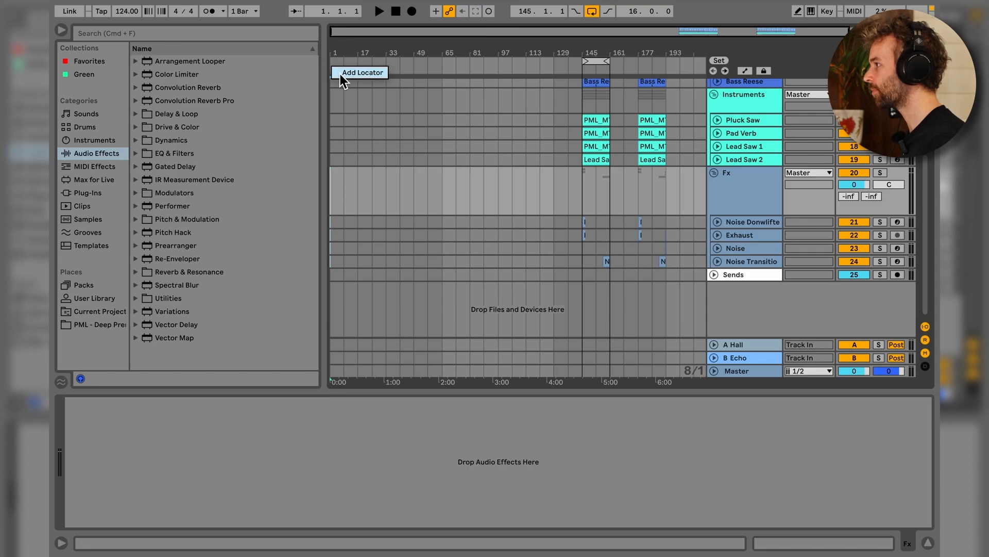
{"action": "left_click", "coordinate": [340, 73]}
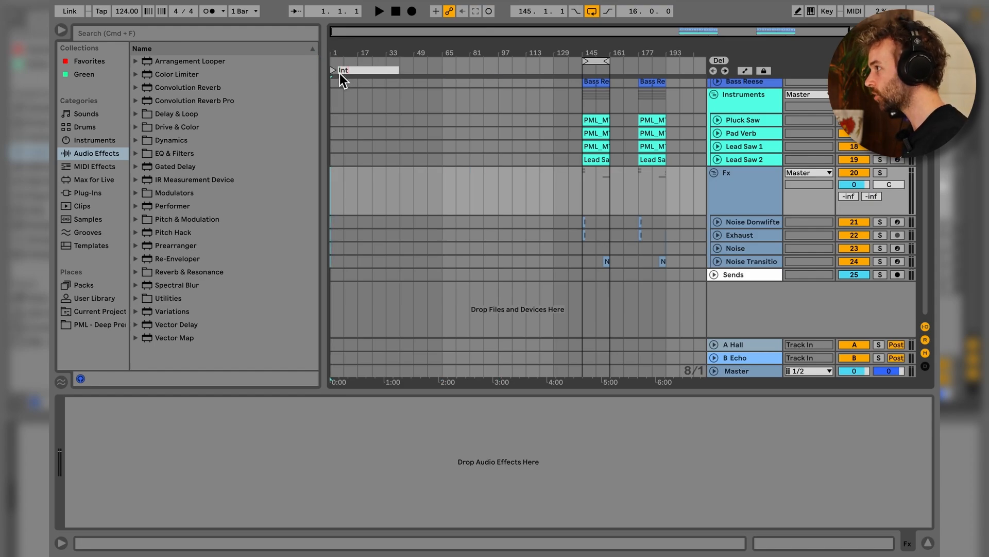
{"action": "type", "text": "Intro"}
{"action": "key", "text": "Return"}
Step: Add a locator named Synths at bar 9 of the arrangement
{"action": "scroll", "coordinate": [339, 73], "scroll_direction": "up", "scroll_amount": 5}
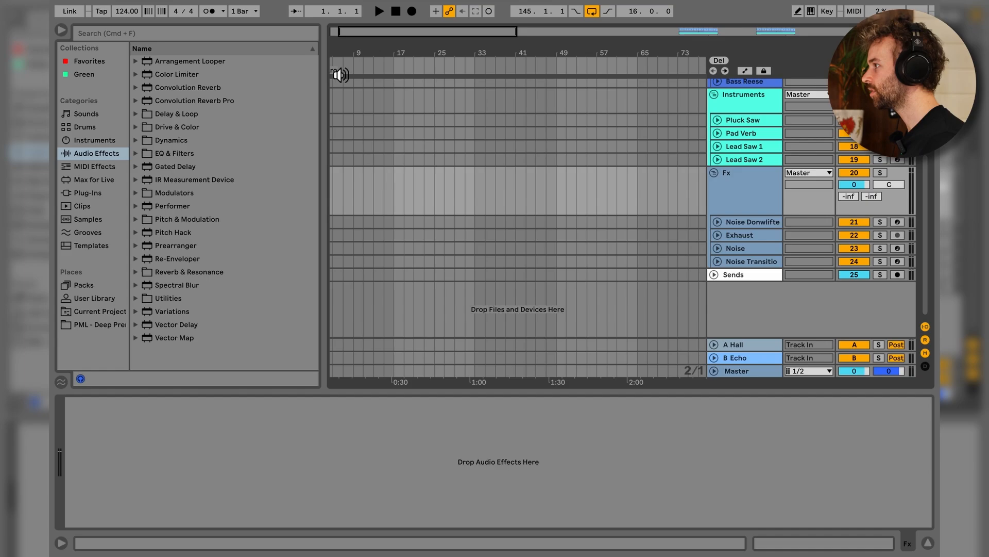
{"action": "scroll", "coordinate": [349, 88], "scroll_direction": "left", "scroll_amount": 2}
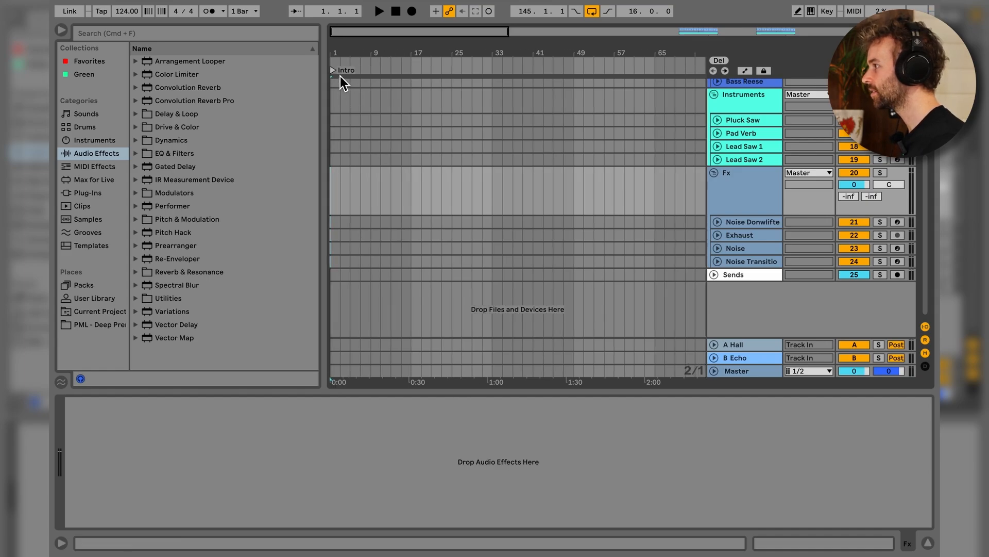
{"action": "right_click", "coordinate": [371, 69]}
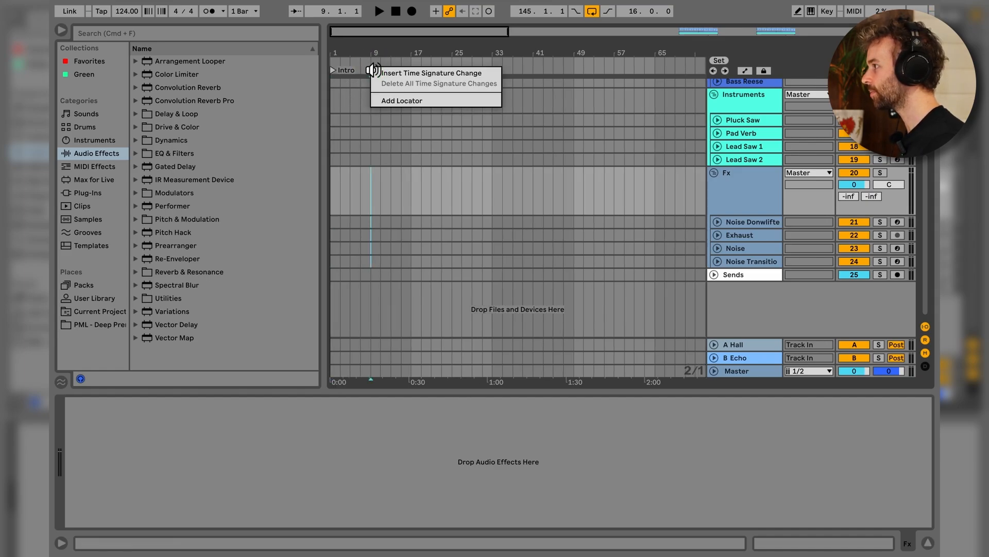
{"action": "left_click", "coordinate": [407, 101]}
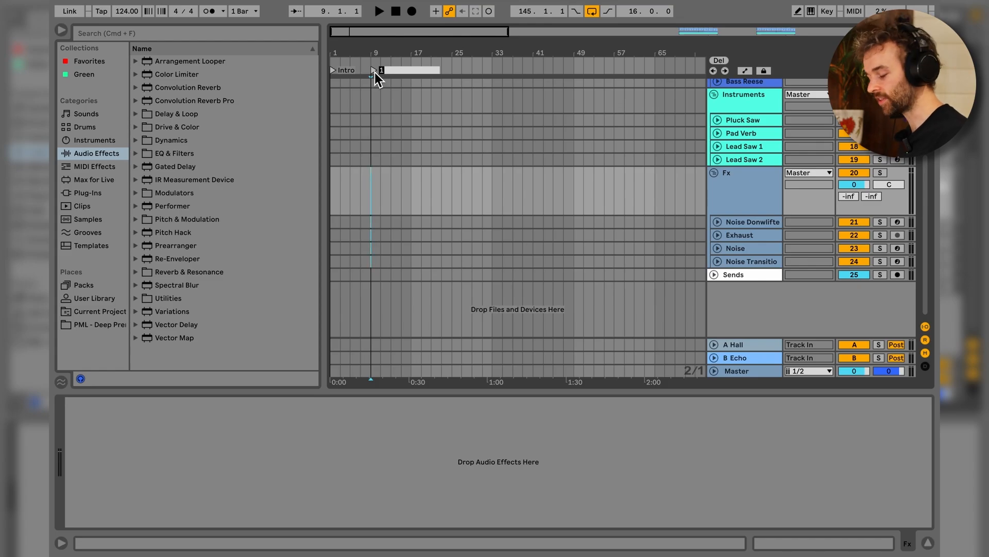
{"action": "type", "text": "Synh"}
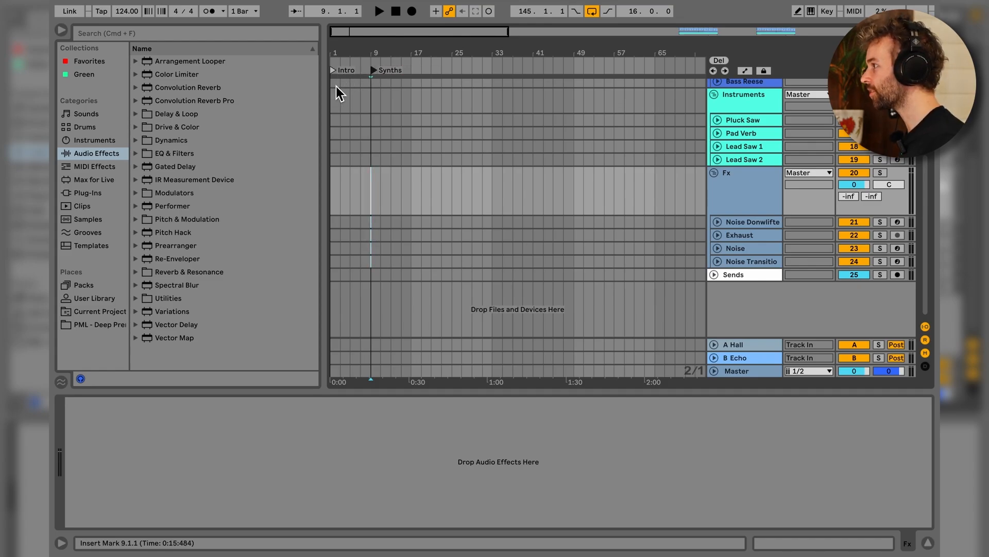
Step: Mark out 32 bars from the start and add a locator named Breakdown at bar 33
{"action": "mouse_move", "coordinate": [336, 85]}
{"action": "left_mouse_down"}
{"action": "mouse_move", "coordinate": [441, 90]}
{"action": "mouse_move", "coordinate": [480, 132]}
{"action": "mouse_move", "coordinate": [498, 113]}
{"action": "left_mouse_up"}
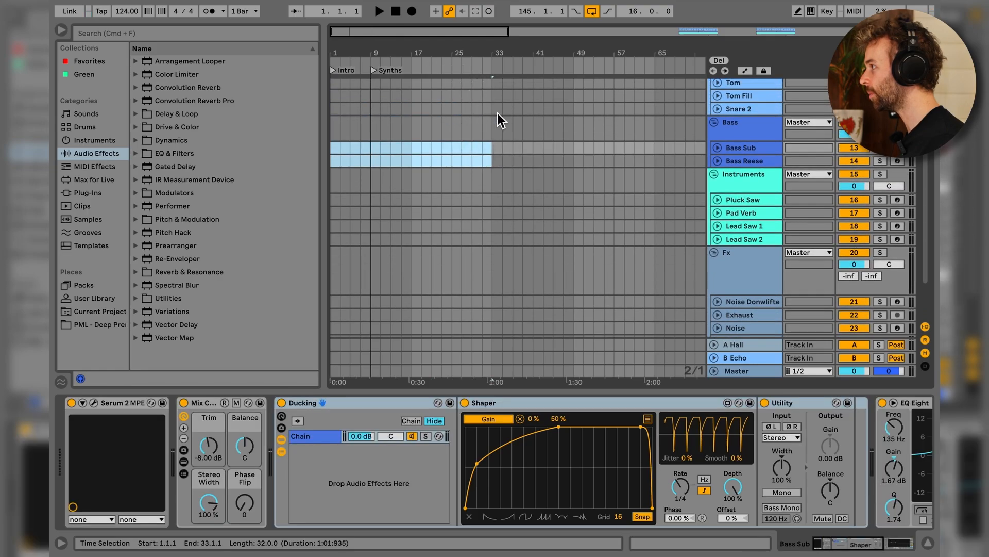
{"action": "right_click", "coordinate": [493, 67]}
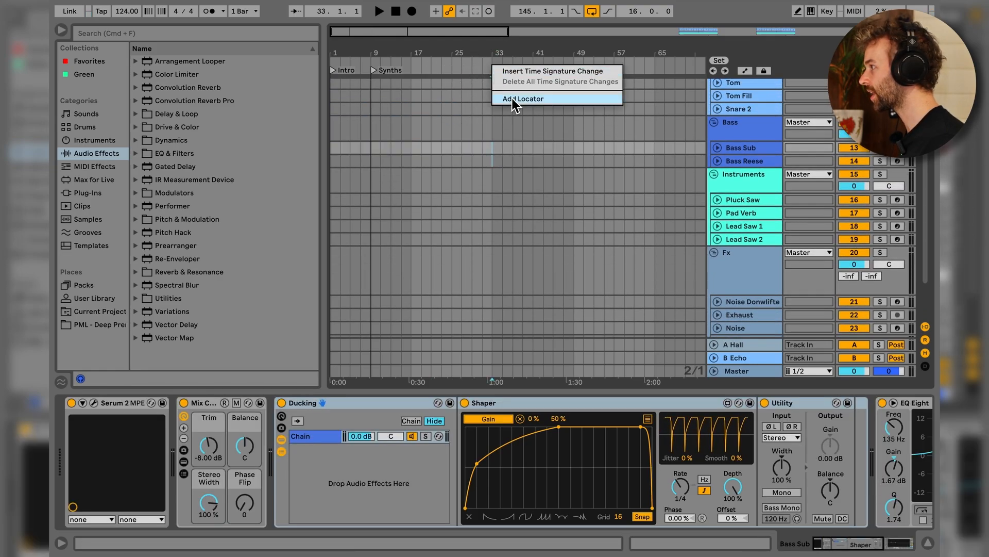
{"action": "left_click", "coordinate": [512, 98]}
{"action": "type", "text": "Breakdown"}
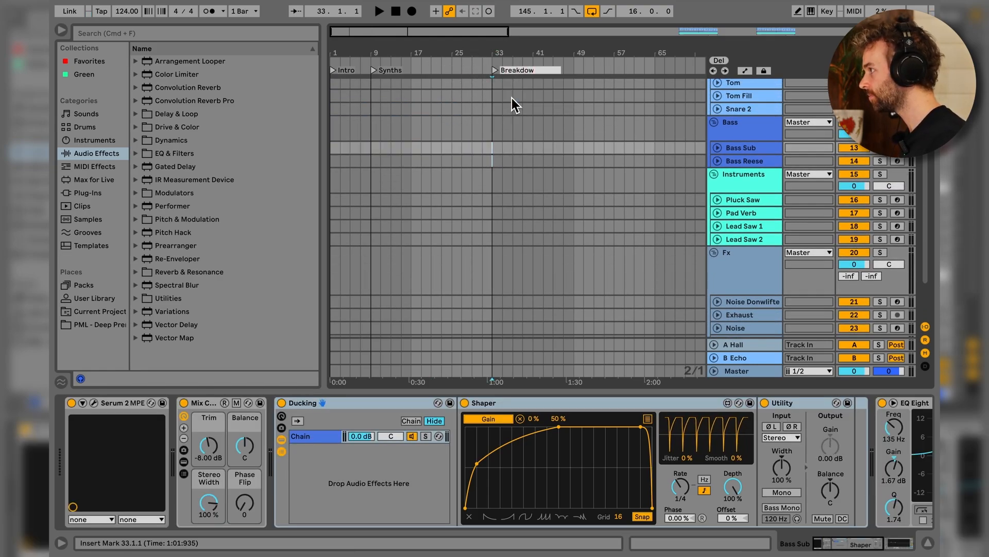
{"action": "key", "text": "Return"}
Step: Mark out 32 bars from the Breakdown locator and add a locator named Break at bar 65
{"action": "left_click", "coordinate": [496, 133]}
{"action": "left_click_drag", "start_coordinate": [496, 131], "coordinate": [653, 133]}
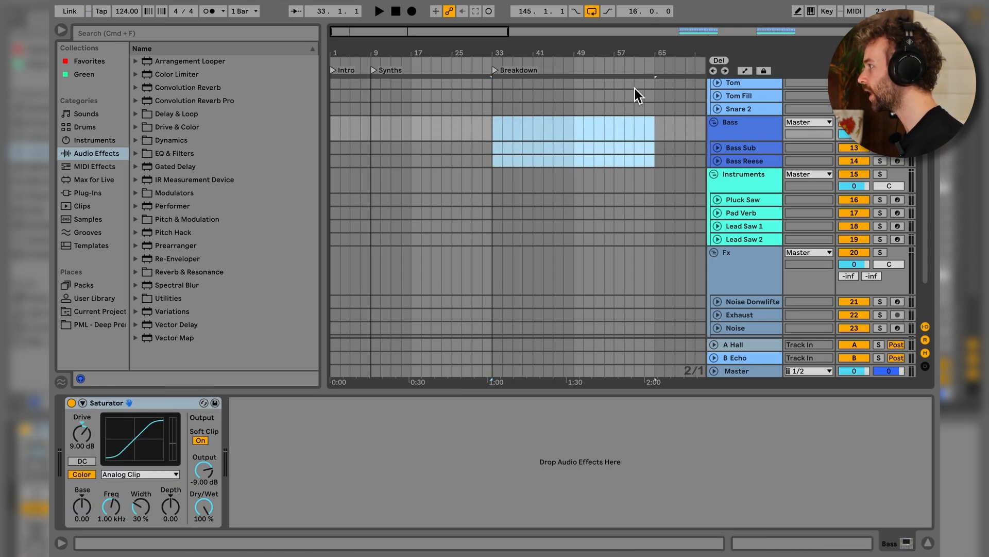
{"action": "right_click", "coordinate": [656, 70]}
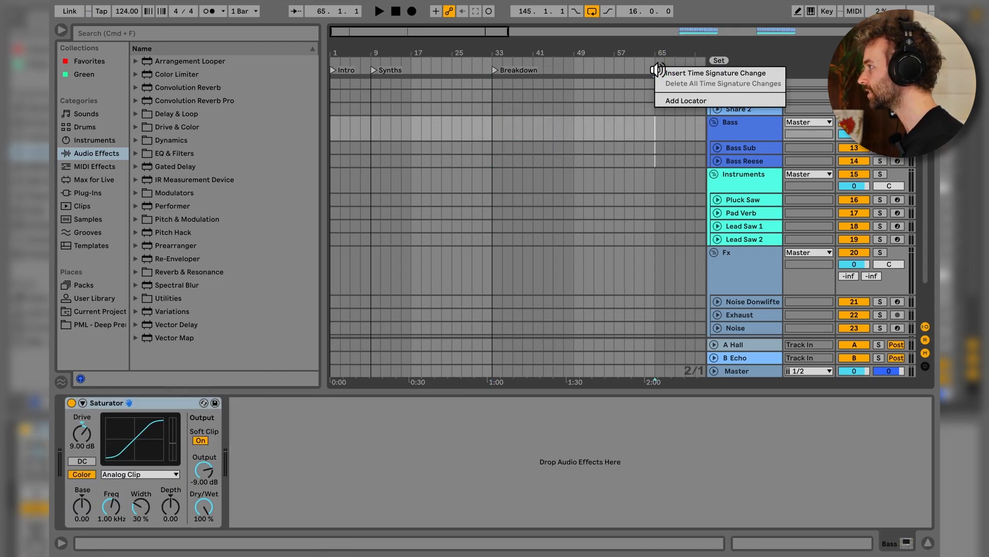
{"action": "left_click", "coordinate": [676, 101]}
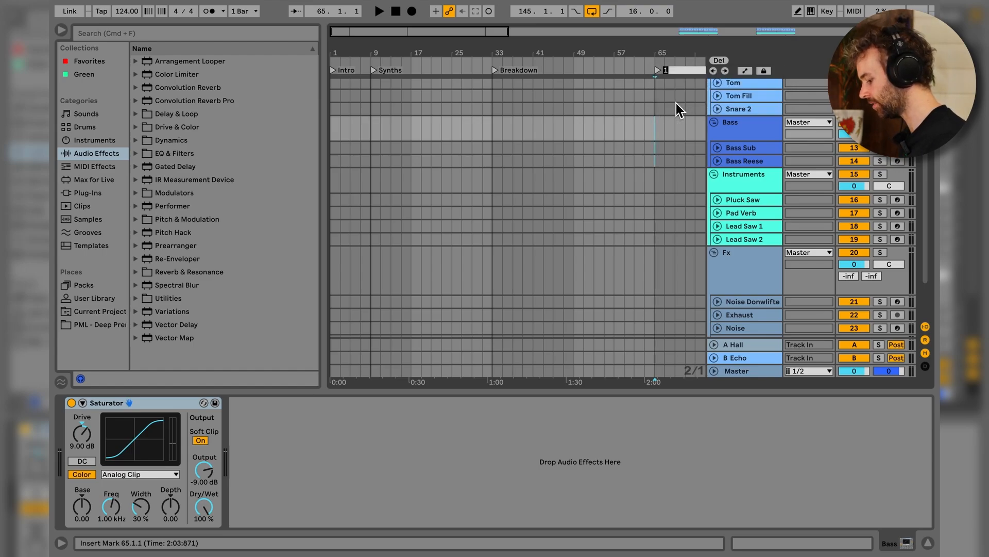
{"action": "type", "text": "Break"}
{"action": "key", "text": "Return"}
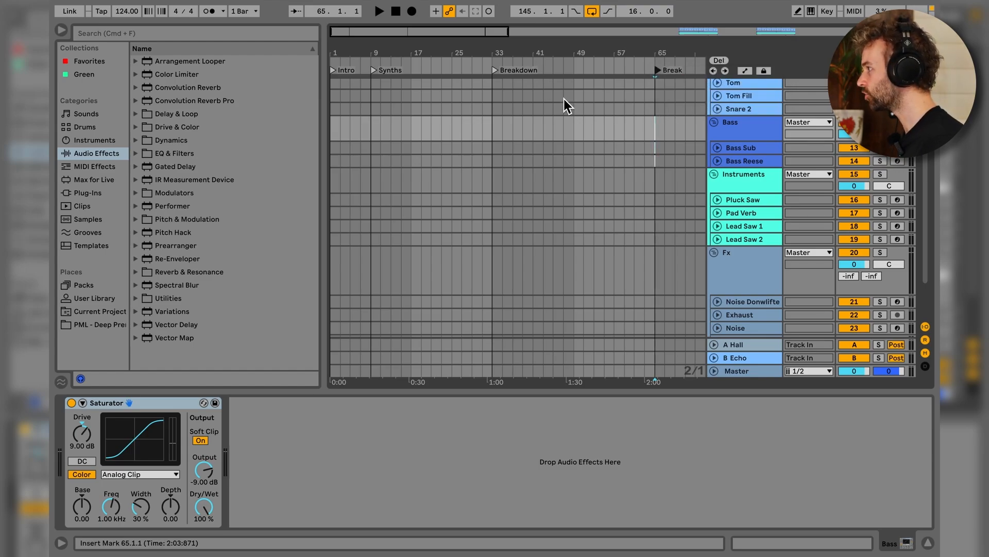
Step: Add a locator named Drop at bar 69, four bars after the Break locator
{"action": "scroll", "coordinate": [564, 99], "scroll_direction": "right", "scroll_amount": 5}
{"action": "scroll", "coordinate": [577, 83], "scroll_direction": "up", "scroll_amount": 3}
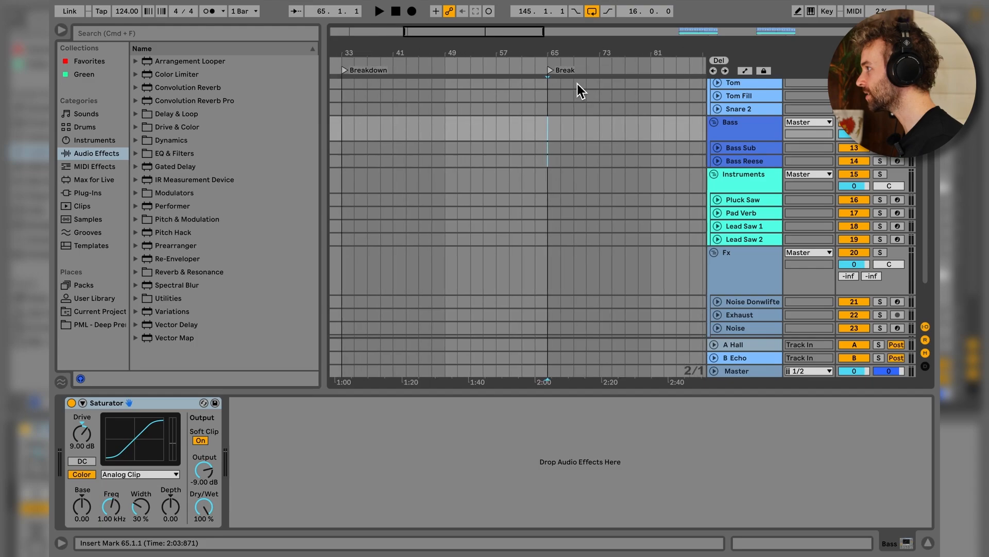
{"action": "right_click", "coordinate": [576, 75]}
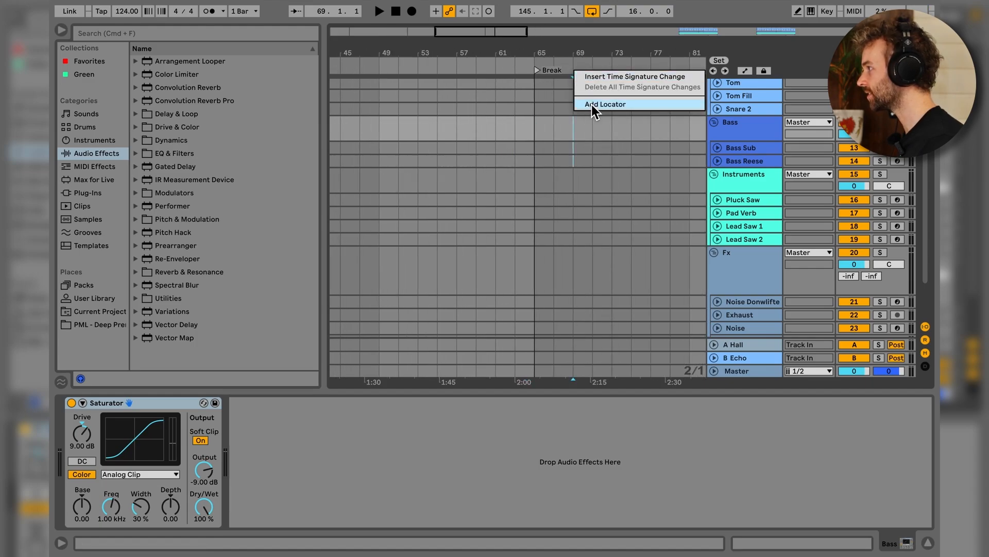
{"action": "left_click", "coordinate": [592, 104]}
{"action": "type", "text": "Drop"}
{"action": "key", "text": "Return"}
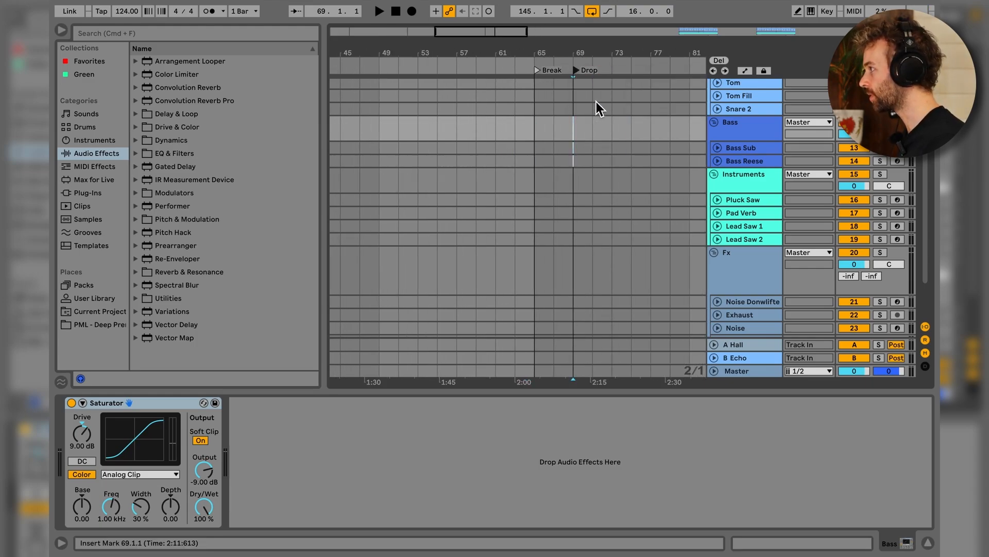
{"action": "scroll", "coordinate": [514, 108], "scroll_direction": "down", "scroll_amount": 6}
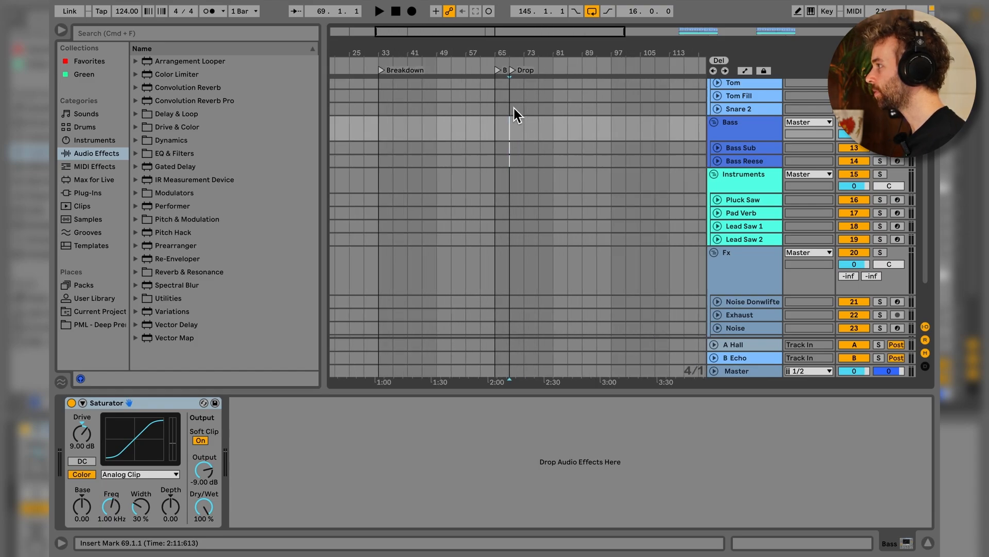
{"action": "scroll", "coordinate": [514, 108], "scroll_direction": "up", "scroll_amount": 4}
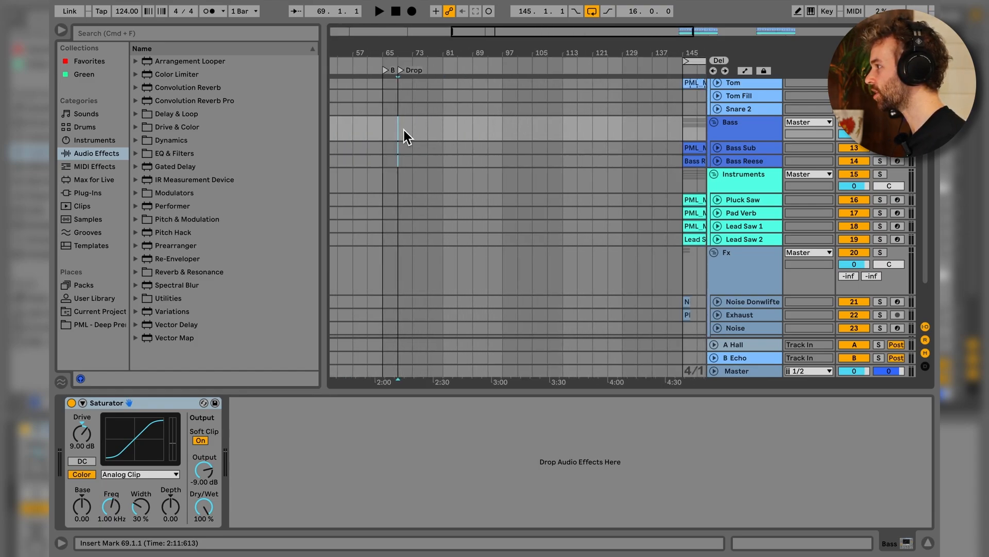
Step: Mark out 32 bars from the Drop locator and add a locator named Outro at bar 101
{"action": "left_click_drag", "start_coordinate": [404, 130], "coordinate": [539, 134]}
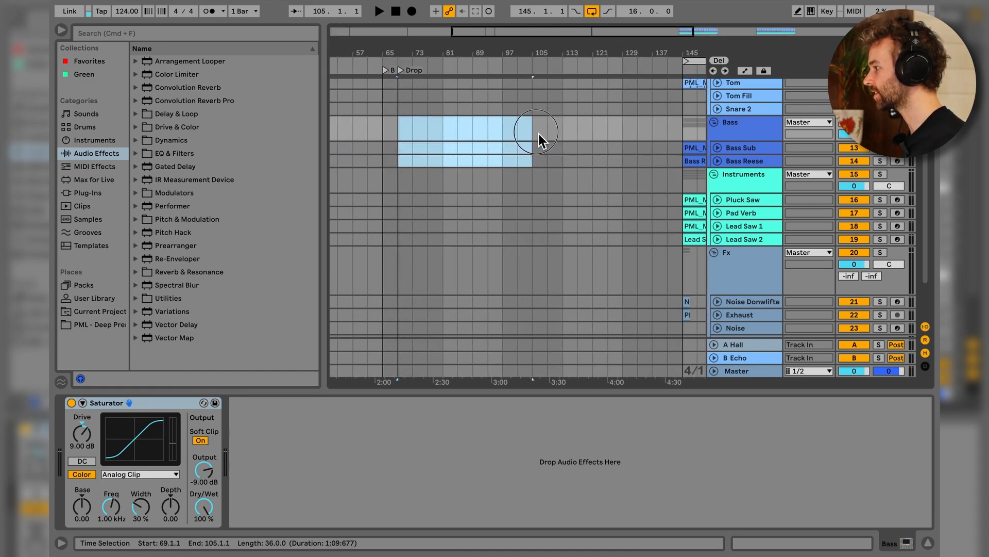
{"action": "right_click", "coordinate": [520, 68]}
{"action": "left_click", "coordinate": [547, 100]}
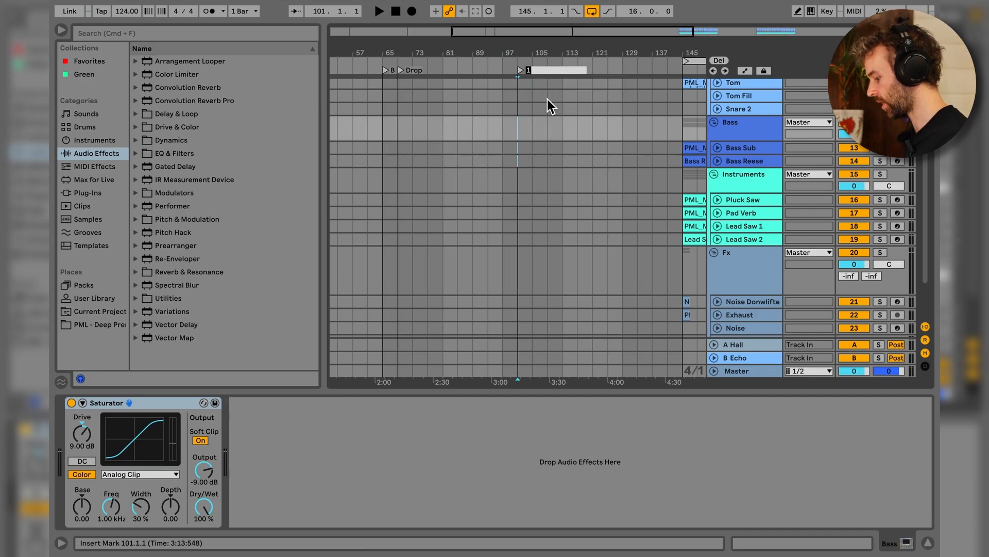
{"action": "type", "text": "Outro"}
{"action": "key", "text": "Return"}
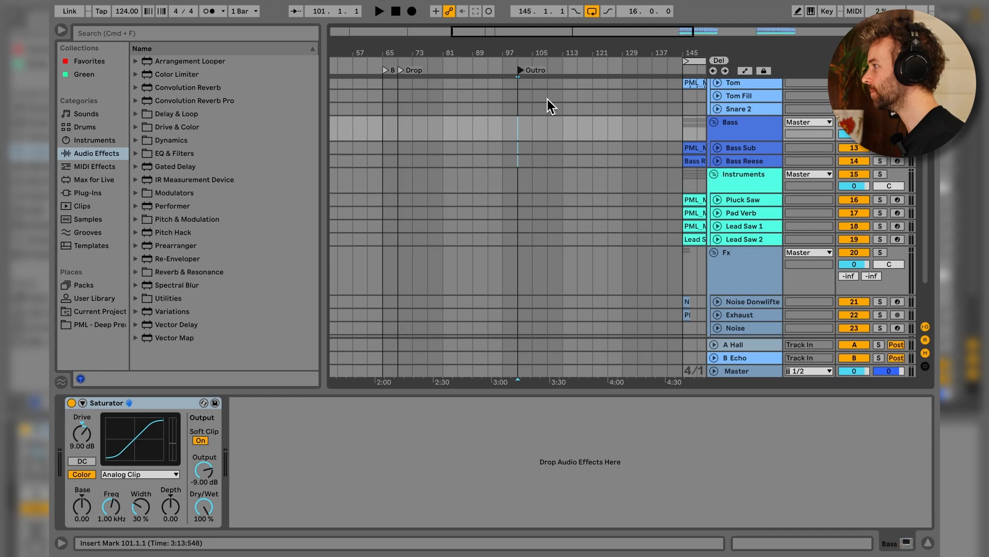
Step: Mark out 16 bars from the Outro locator and add a locator named End at bar 117
{"action": "left_click_drag", "start_coordinate": [521, 126], "coordinate": [598, 132]}
{"action": "right_click", "coordinate": [577, 72]}
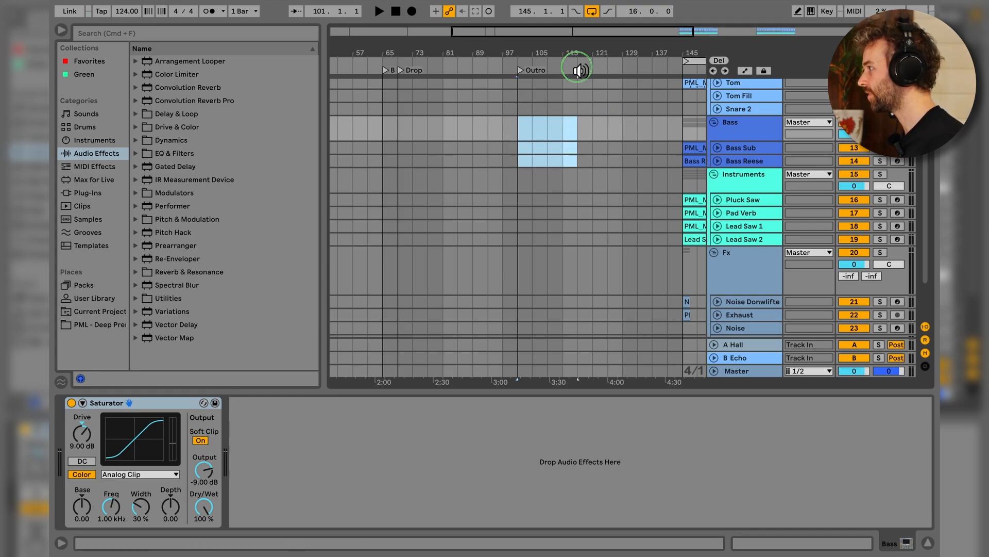
{"action": "left_click", "coordinate": [604, 104]}
{"action": "type", "text": "End"}
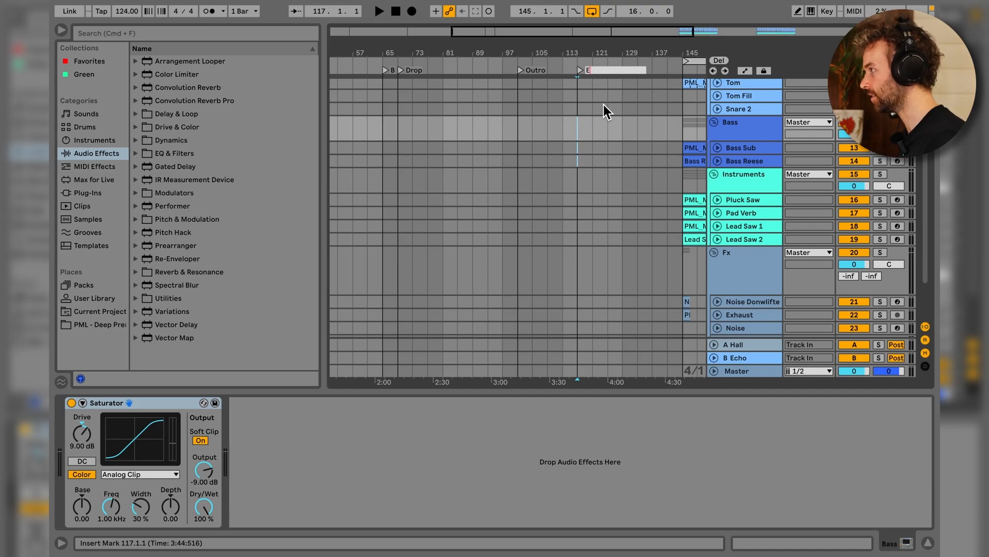
{"action": "key", "text": "Return"}
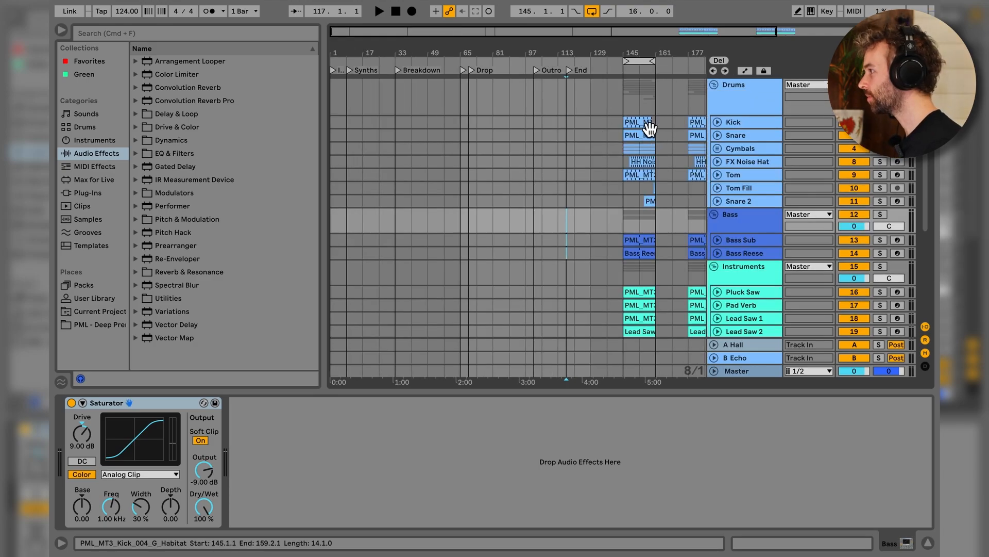
Step: Copy the Kick clip to the start of the arrangement and extend it to 31.2.1, shortly before the Breakdown locator
{"action": "left_click_drag", "start_coordinate": [650, 129], "coordinate": [387, 130]}
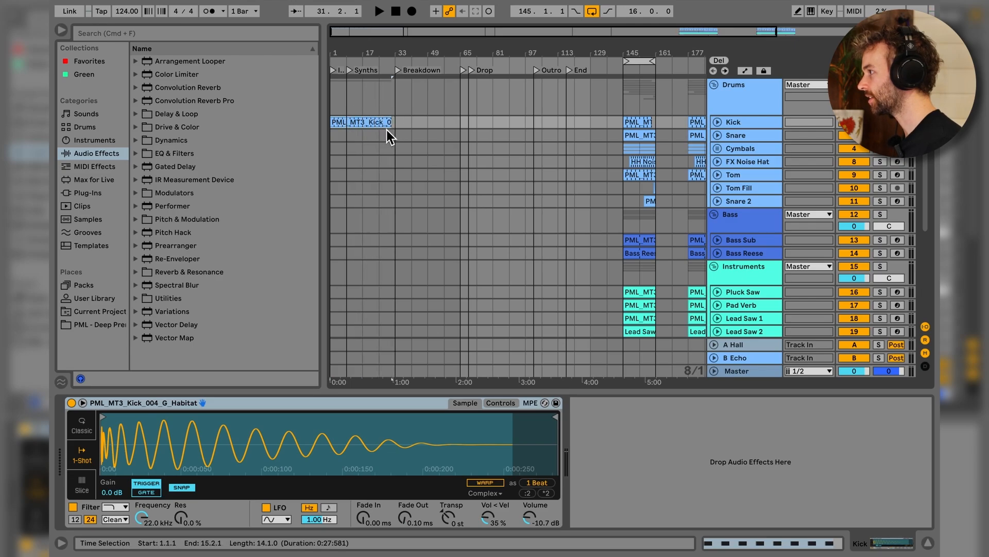
{"action": "scroll", "coordinate": [365, 132], "scroll_direction": "up", "scroll_amount": 3}
{"action": "scroll", "coordinate": [368, 134], "scroll_direction": "left", "scroll_amount": 2}
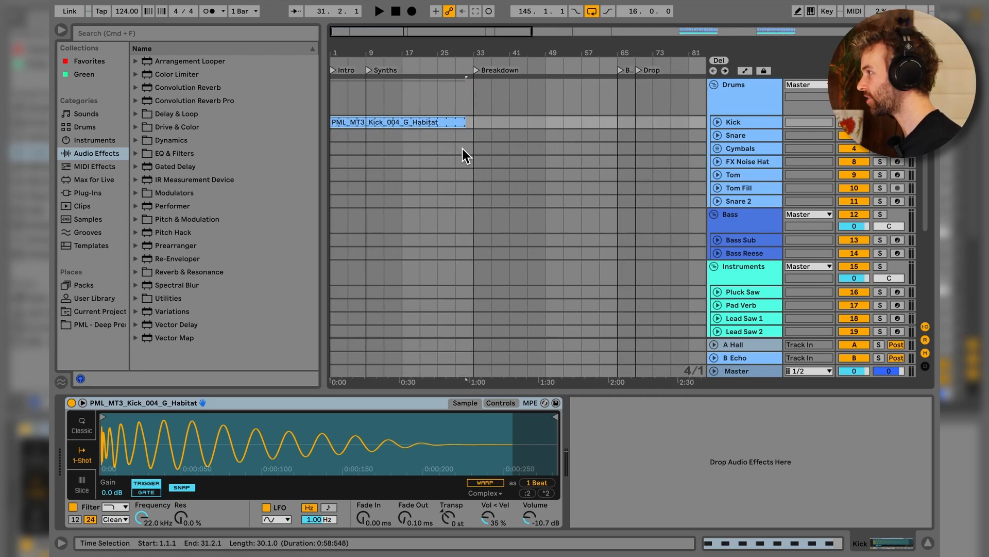
{"action": "scroll", "coordinate": [459, 128], "scroll_direction": "down", "scroll_amount": 3}
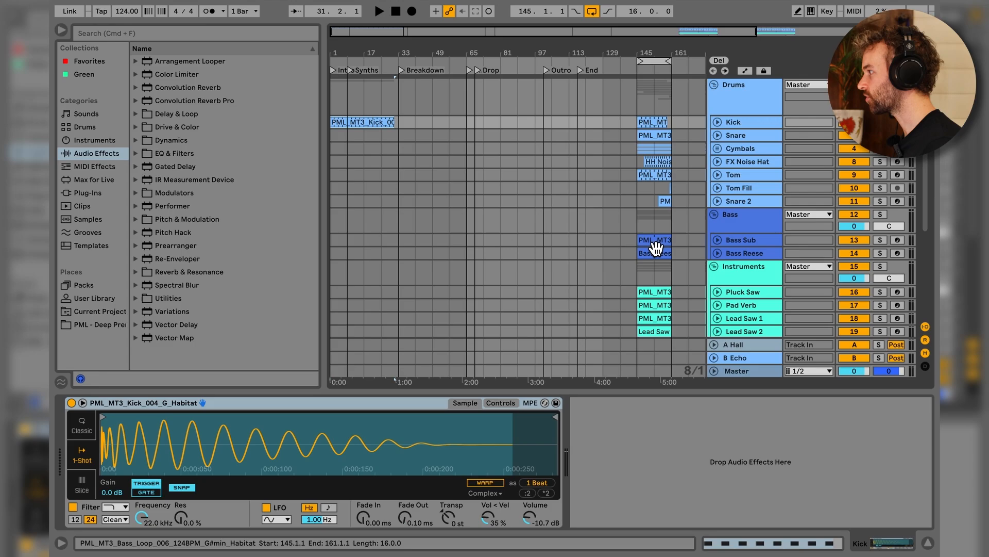
Step: Copy the Bass Sub clip to the start, extend it to bar 33, and shorten its loop to the first two bars of G#3 notes
{"action": "left_click_drag", "start_coordinate": [664, 247], "coordinate": [407, 243]}
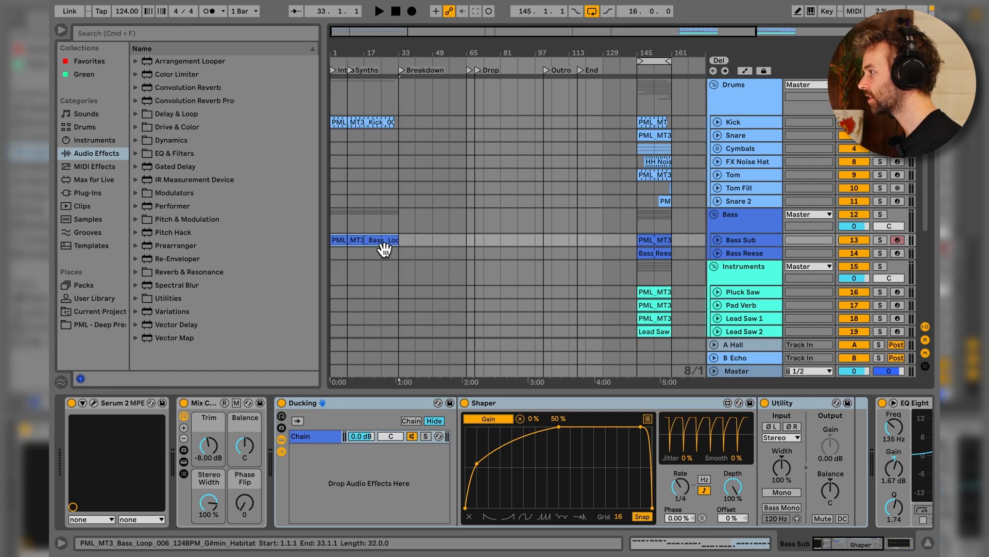
{"action": "double_click", "coordinate": [384, 249]}
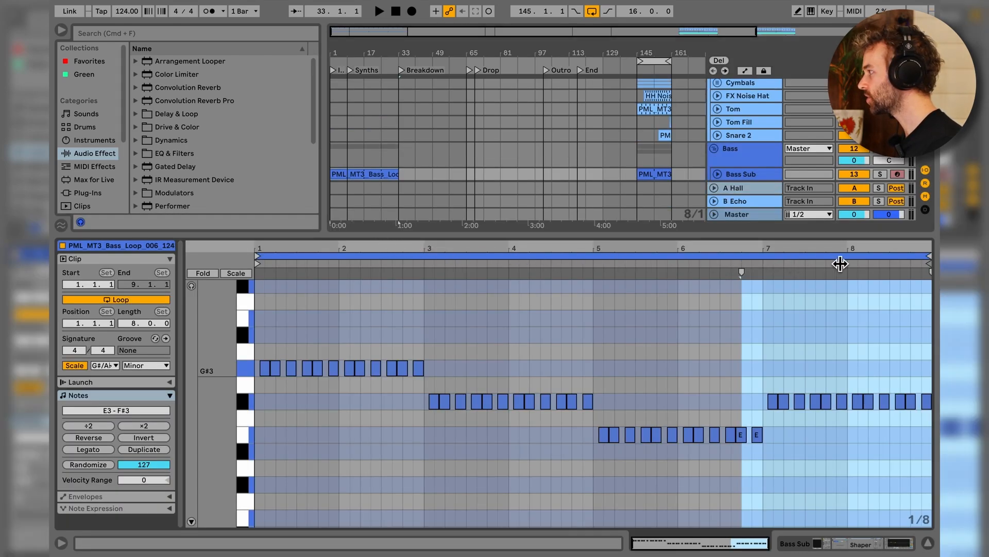
{"action": "left_click_drag", "start_coordinate": [929, 256], "coordinate": [425, 278]}
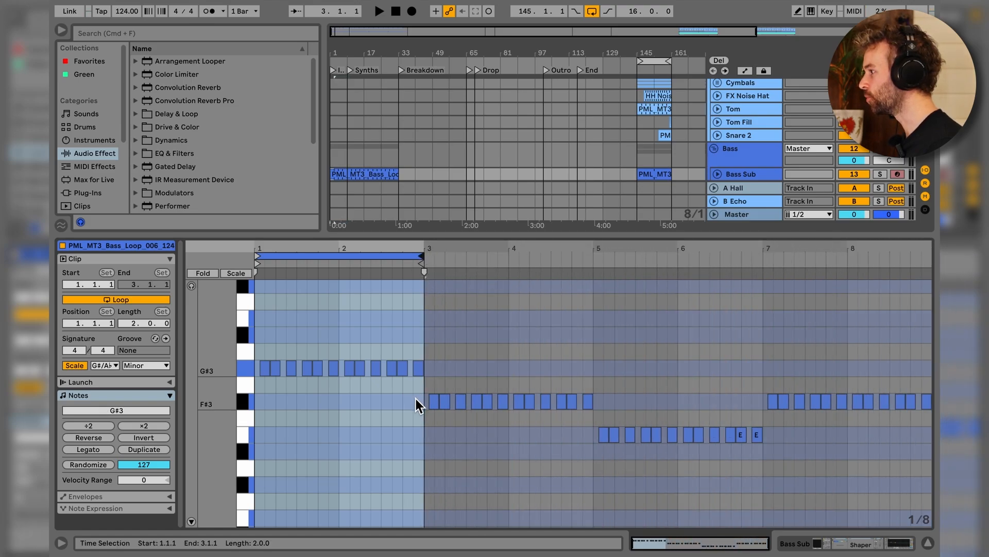
{"action": "left_click_drag", "start_coordinate": [416, 401], "coordinate": [217, 323]}
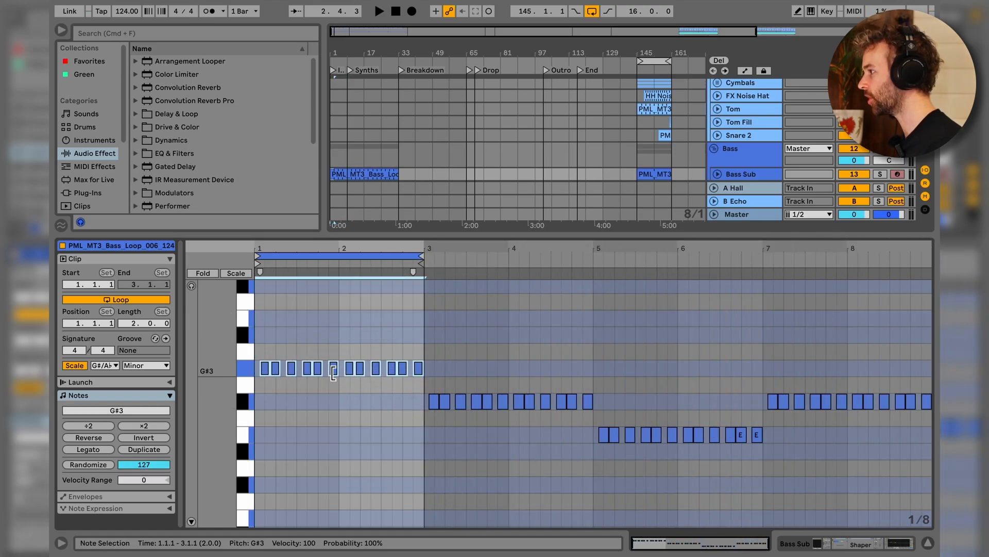
{"action": "key", "text": "shift+Tab"}
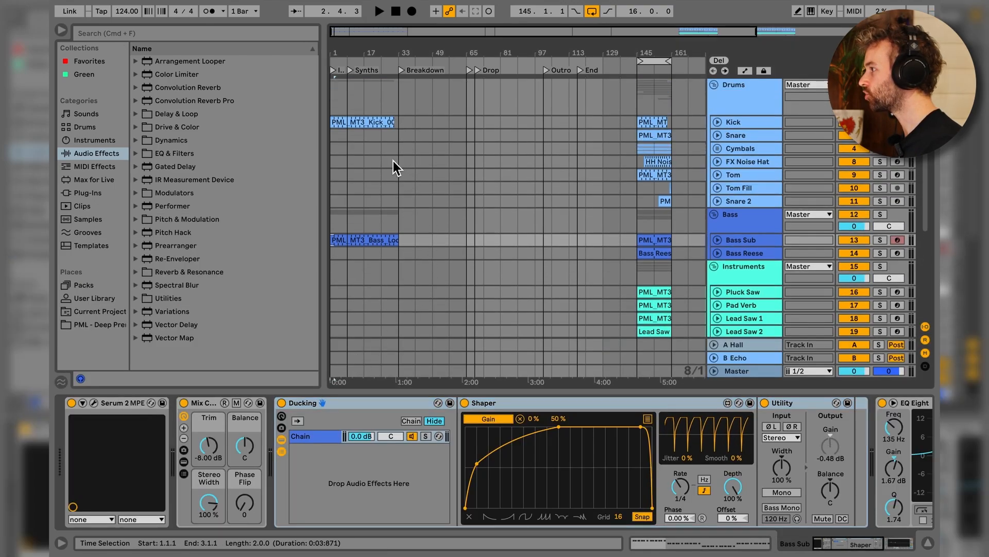
Step: Copy the Tom clip to span bars 1 to 33, then unfold the Cymbals group with its three tracks minimized
{"action": "left_click_drag", "start_coordinate": [334, 141], "coordinate": [402, 147]}
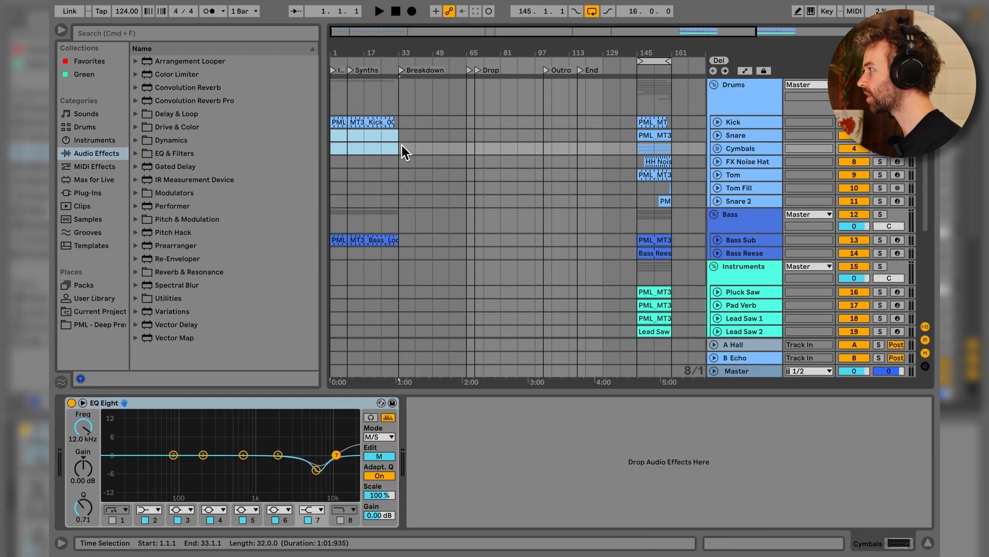
{"action": "left_click_drag", "start_coordinate": [655, 178], "coordinate": [399, 181]}
{"action": "left_click", "coordinate": [718, 149]}
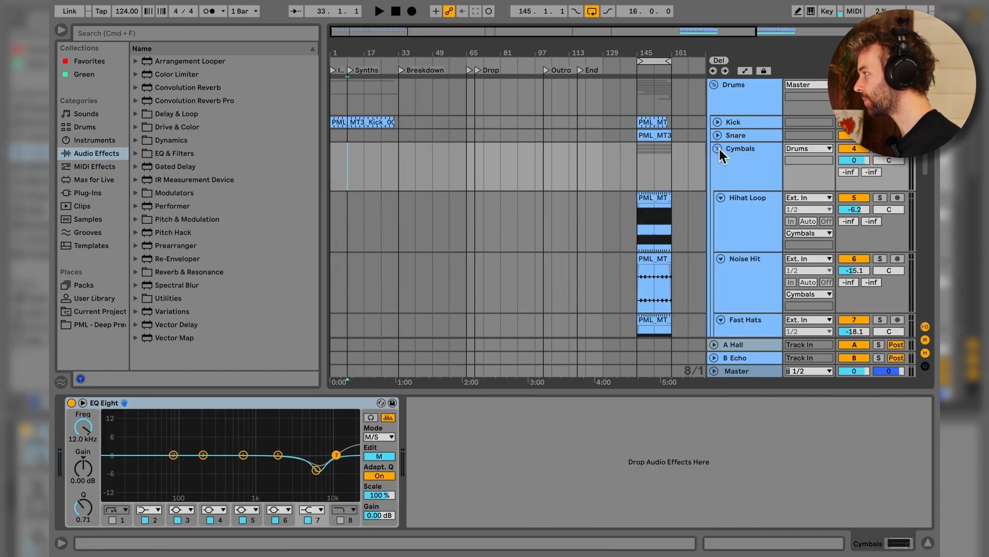
{"action": "left_click", "coordinate": [721, 198]}
{"action": "left_click", "coordinate": [723, 211]}
{"action": "left_click", "coordinate": [722, 222]}
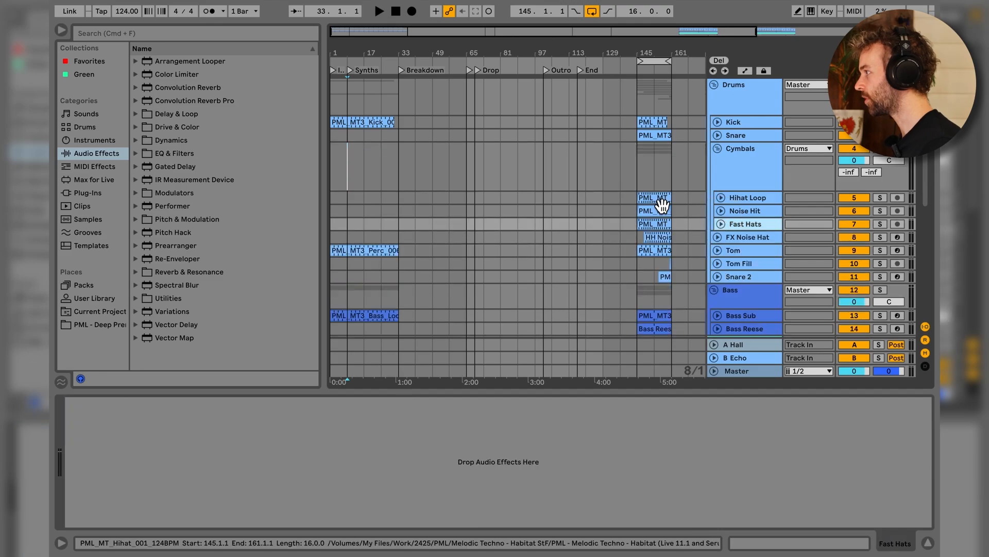
Step: Copy the Hihat Loop and Noise Hit clips to bars 9–33, Fast Hats to bars 17–33, and FX Noise Hat to the end of the Synths section
{"action": "left_click_drag", "start_coordinate": [656, 200], "coordinate": [398, 199]}
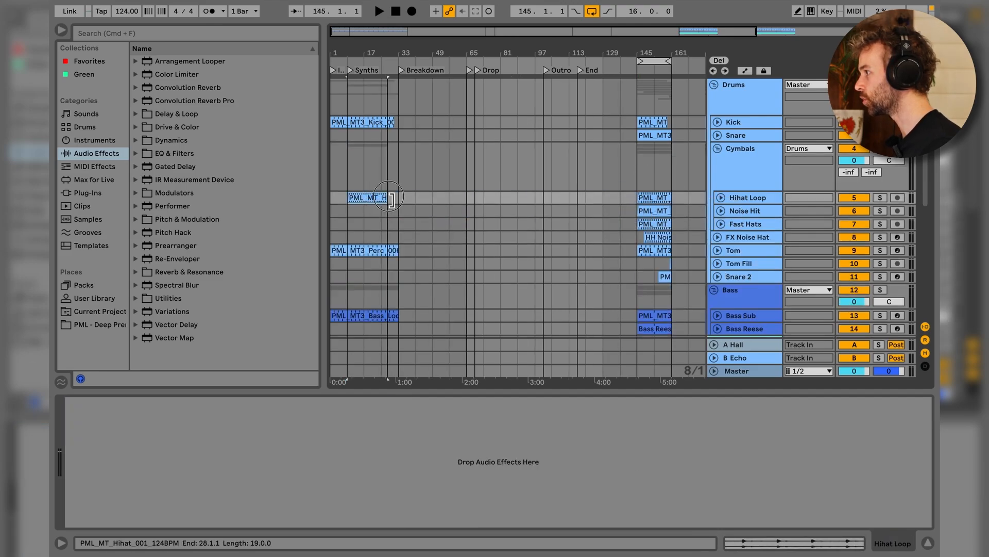
{"action": "left_click_drag", "start_coordinate": [653, 211], "coordinate": [399, 219]}
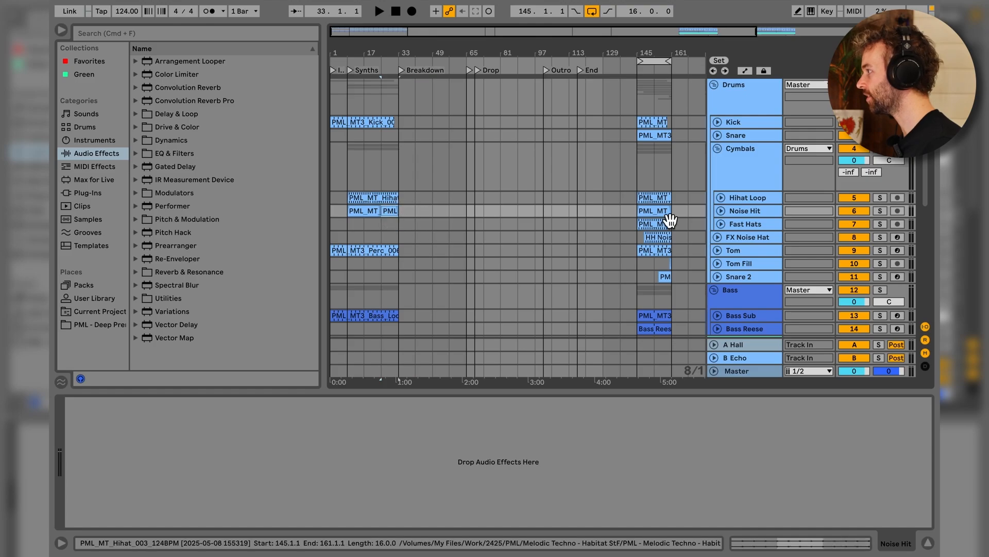
{"action": "left_click_drag", "start_coordinate": [665, 230], "coordinate": [392, 227]}
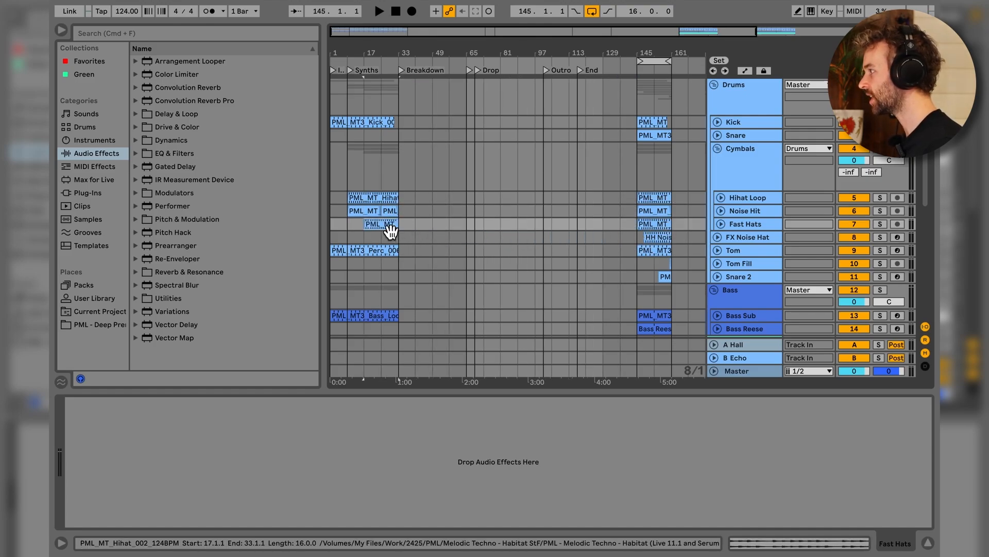
{"action": "left_click_drag", "start_coordinate": [639, 240], "coordinate": [391, 238]}
Step: Copy the Pluck Saw and Pad Verb clips together to the Synths locator, spanning bars 9 to 33
{"action": "scroll", "coordinate": [399, 212], "scroll_direction": "down", "scroll_amount": 8}
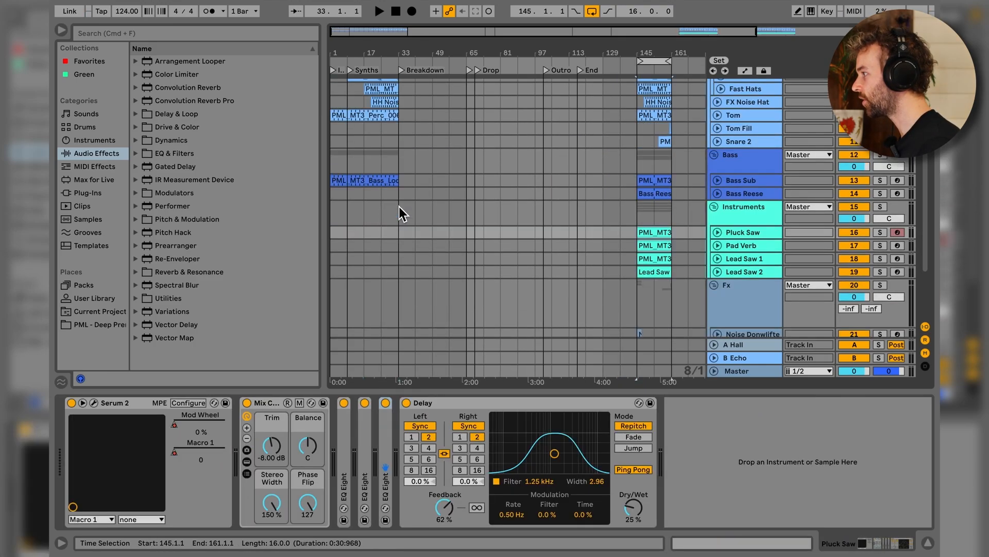
{"action": "scroll", "coordinate": [398, 206], "scroll_direction": "up", "scroll_amount": 5}
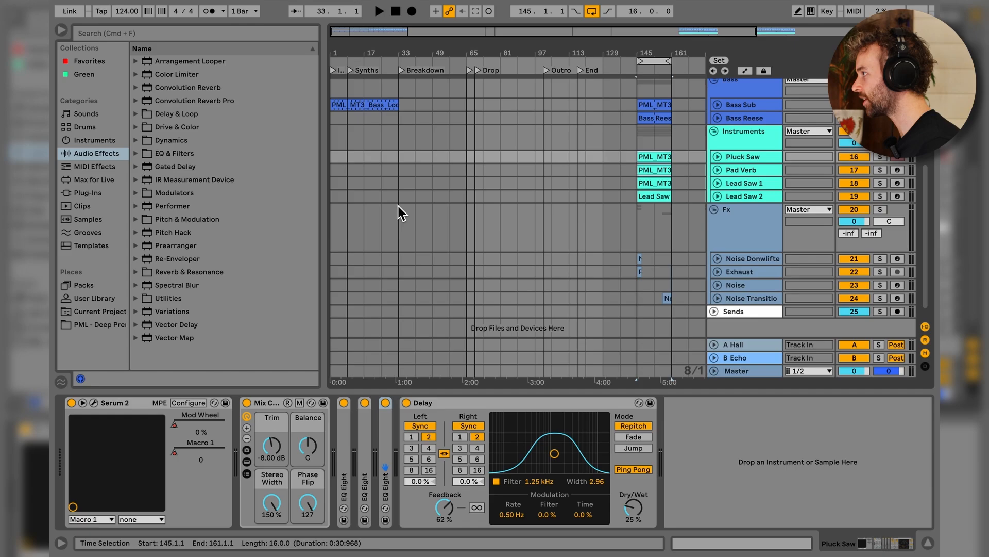
{"action": "scroll", "coordinate": [548, 230], "scroll_direction": "down", "scroll_amount": 3}
{"action": "left_click", "coordinate": [662, 263]}
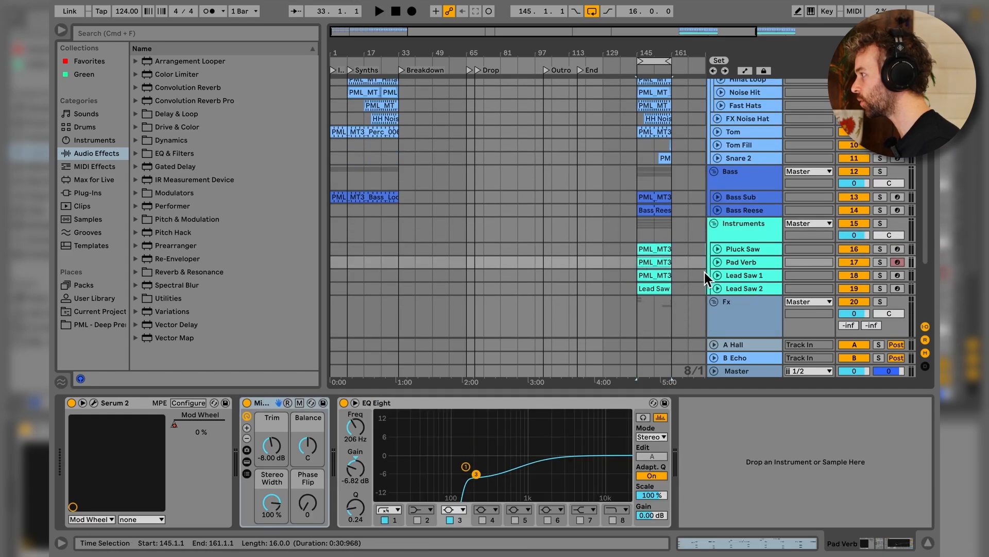
{"action": "left_click", "coordinate": [663, 251], "text": "shift"}
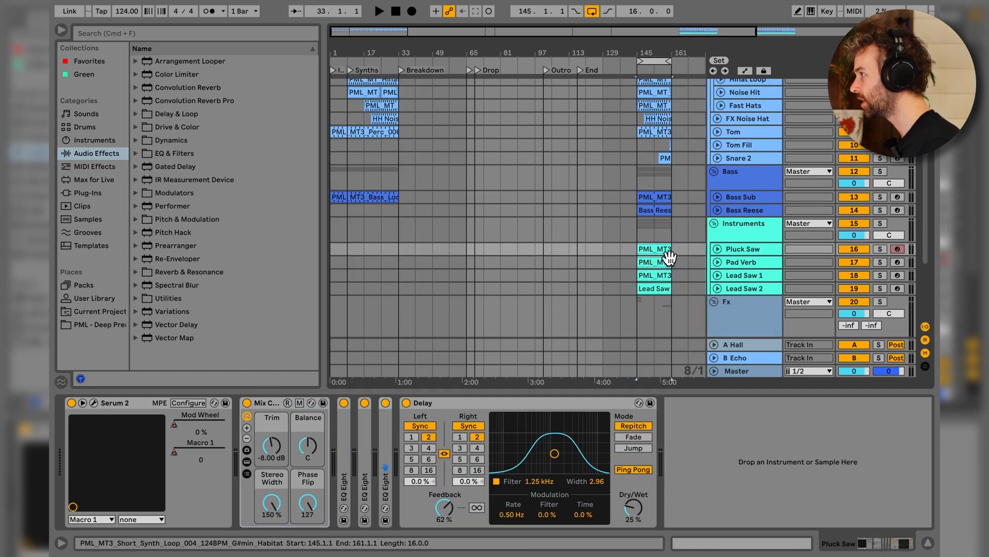
{"action": "left_click_drag", "start_coordinate": [667, 252], "coordinate": [348, 252]}
Step: Unfold the Pluck Saw and Pad Verb tracks and extend both copied clips through the Breakdown to bar 65
{"action": "left_click", "coordinate": [350, 62]}
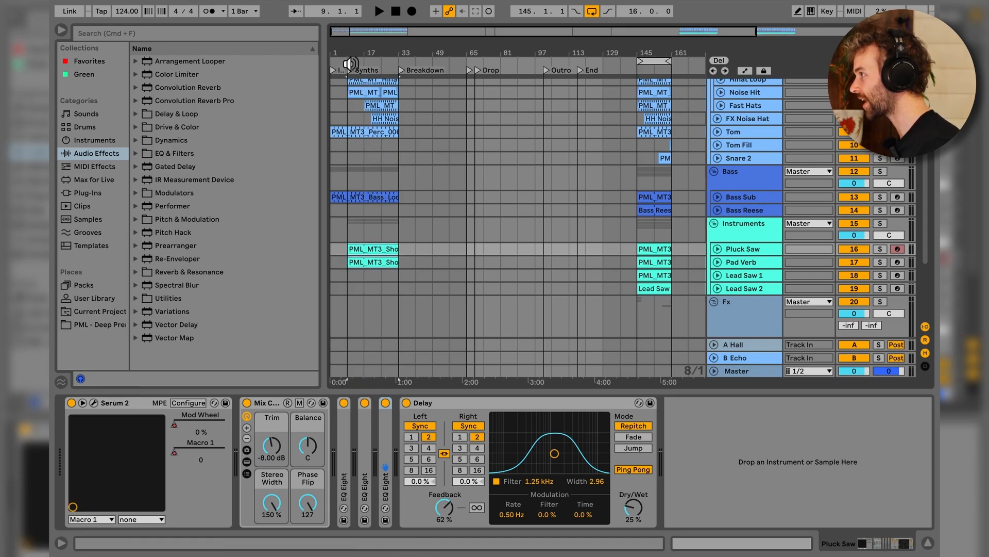
{"action": "left_click_drag", "start_coordinate": [351, 63], "coordinate": [354, 83]}
{"action": "left_click", "coordinate": [719, 264]}
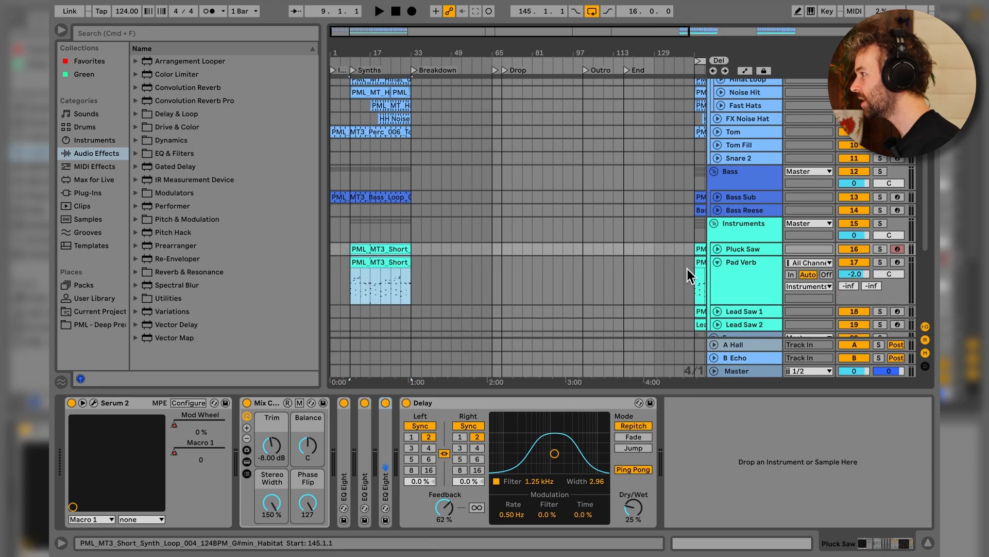
{"action": "left_click", "coordinate": [719, 251]}
{"action": "left_click", "coordinate": [360, 277]}
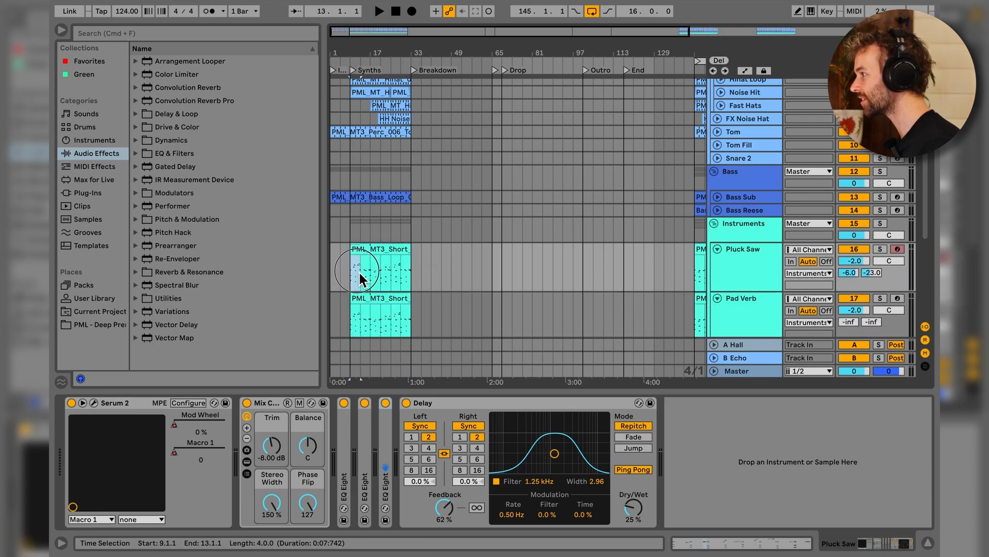
{"action": "scroll", "coordinate": [369, 271], "scroll_direction": "down", "scroll_amount": 4}
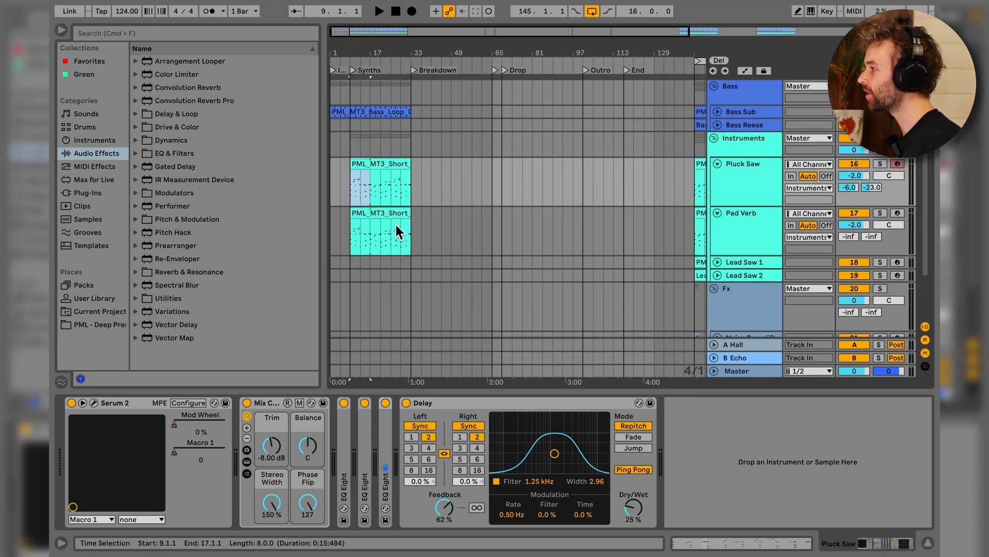
{"action": "left_click", "coordinate": [402, 216]}
{"action": "left_click", "coordinate": [405, 164], "text": "shift"}
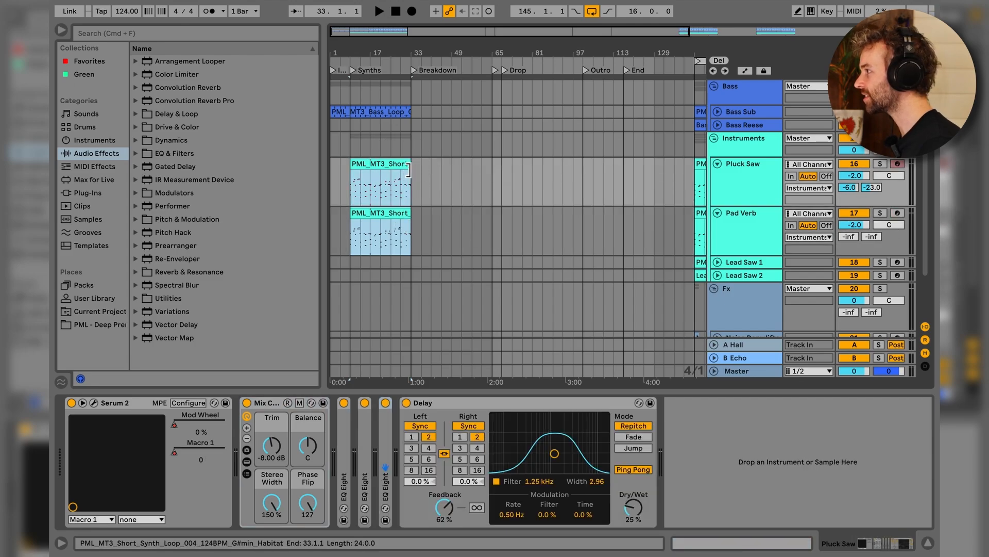
{"action": "left_click_drag", "start_coordinate": [409, 170], "coordinate": [496, 178]}
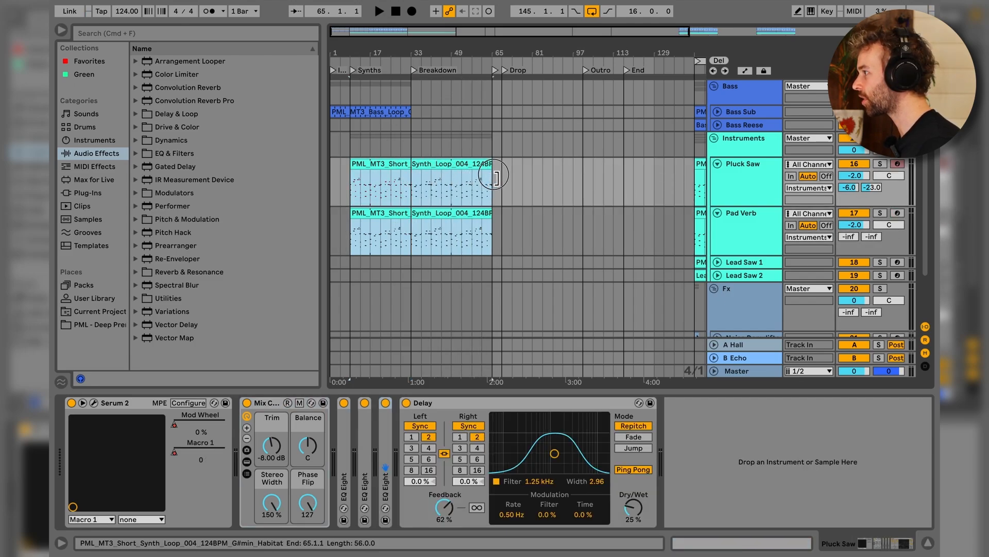
Step: Transpose all notes of the extended Pluck Saw clip up one octave
{"action": "double_click", "coordinate": [469, 175]}
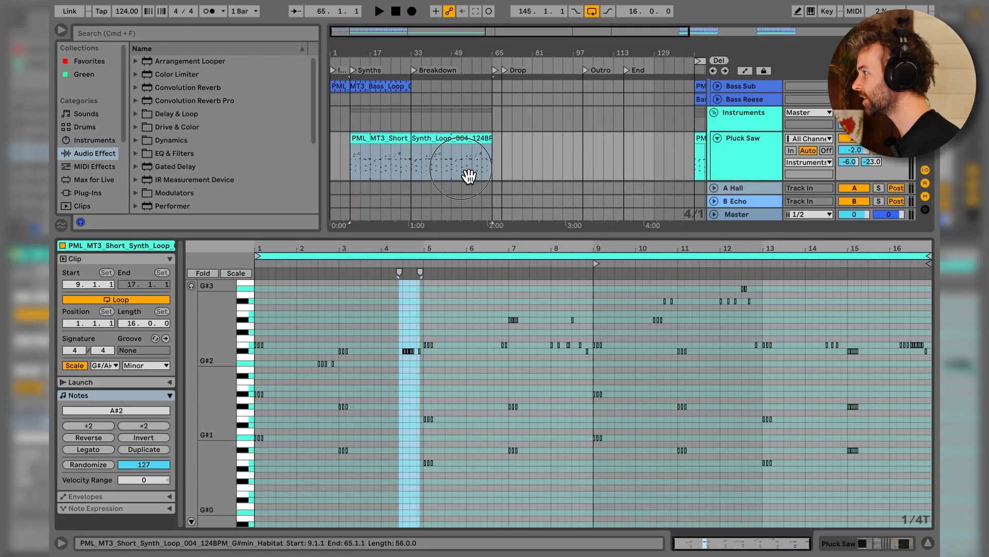
{"action": "left_click", "coordinate": [446, 318]}
{"action": "key", "text": "super+a"}
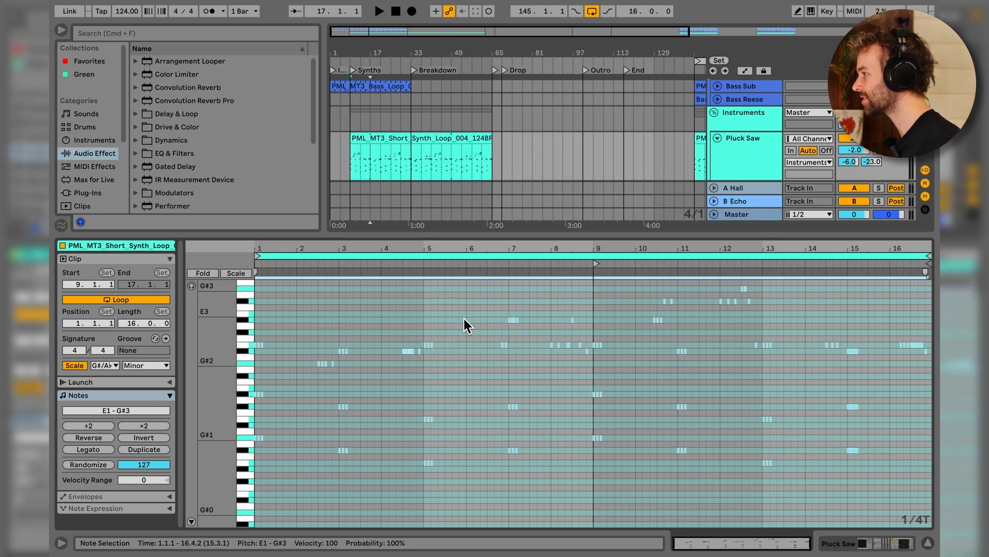
{"action": "key", "text": "shift+Up"}
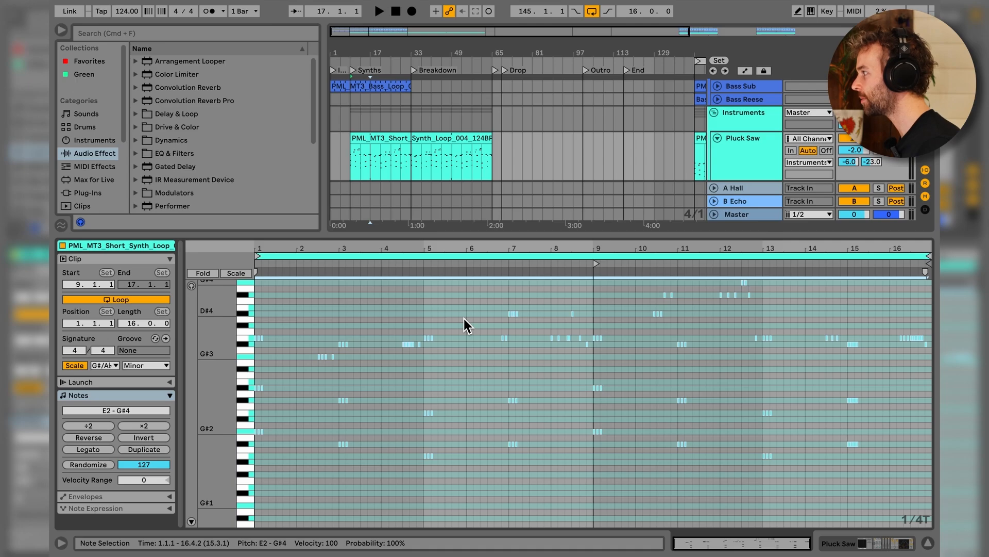
{"action": "key", "text": "shift+Tab"}
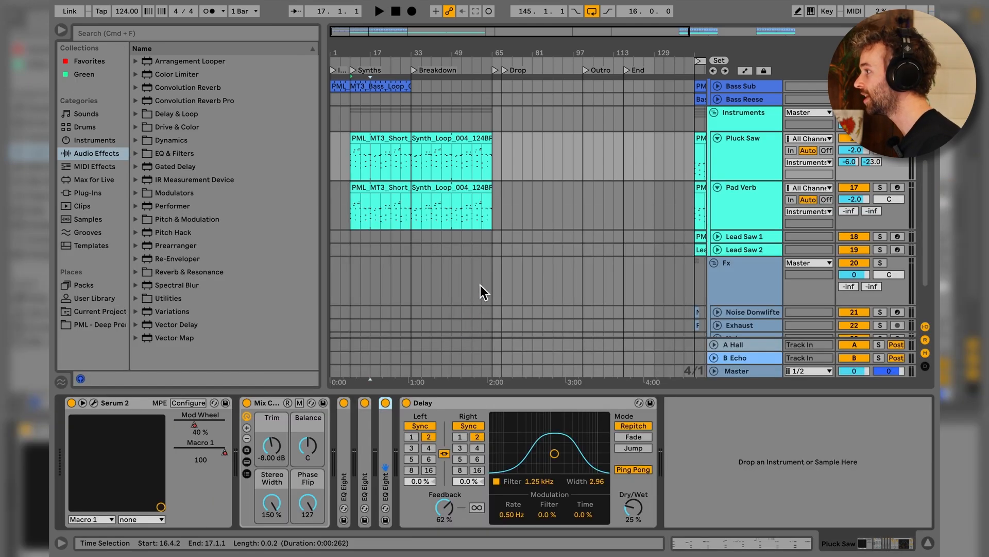
Step: Transpose all notes of the extended Pad Verb clip up one octave
{"action": "left_click", "coordinate": [460, 223]}
{"action": "key", "text": "shift+Tab"}
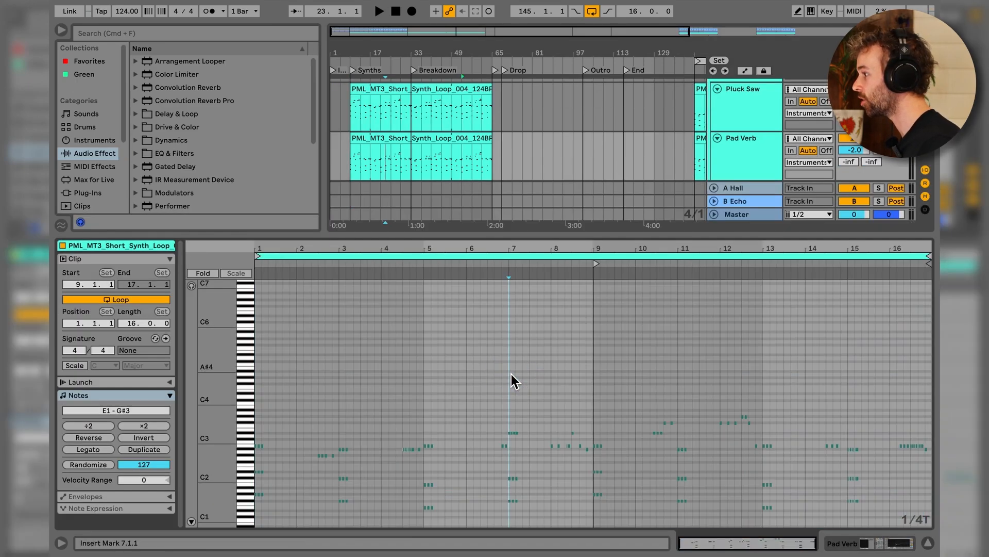
{"action": "key", "text": "shift+Tab"}
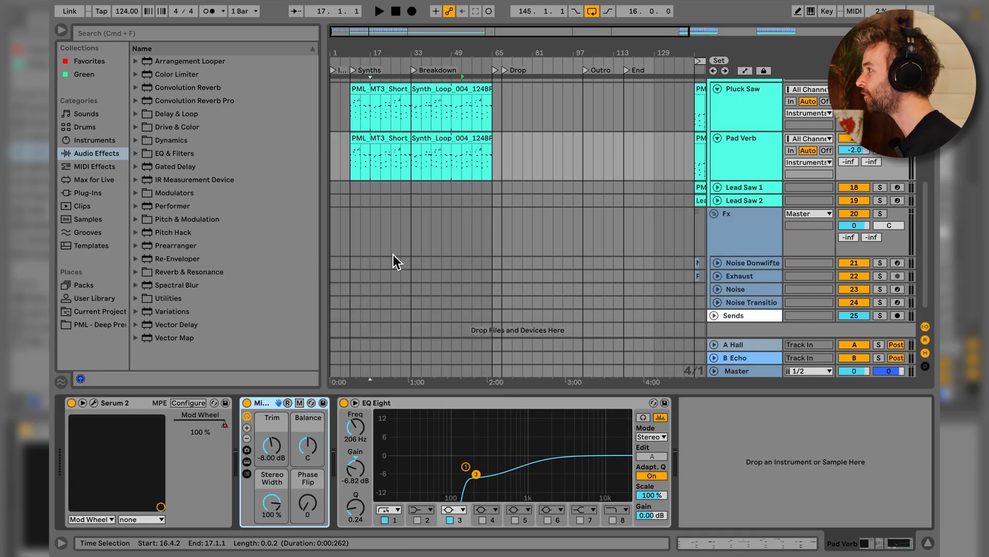
Step: Copy the Lead Saw 1 clip from the main loop to bars 17–33 of the Synths section
{"action": "scroll", "coordinate": [393, 255], "scroll_direction": "up", "scroll_amount": 5}
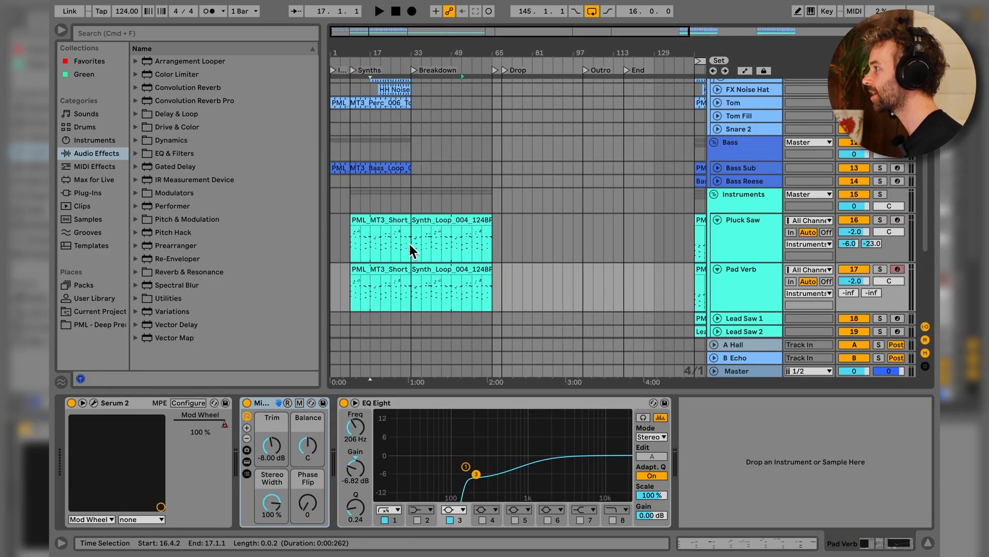
{"action": "left_click_drag", "start_coordinate": [506, 228], "coordinate": [585, 231]}
{"action": "scroll", "coordinate": [592, 289], "scroll_direction": "down", "scroll_amount": 2}
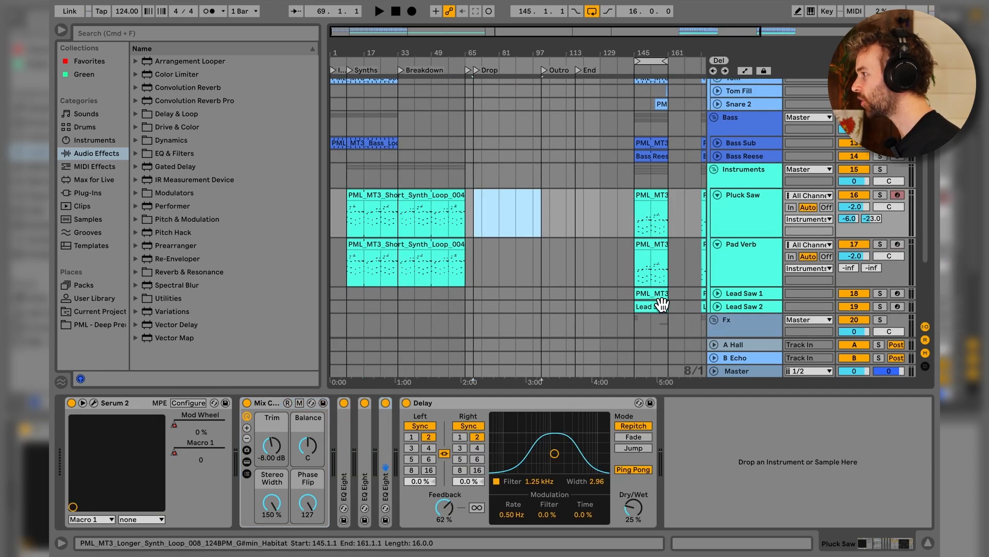
{"action": "left_click_drag", "start_coordinate": [654, 294], "coordinate": [366, 291]}
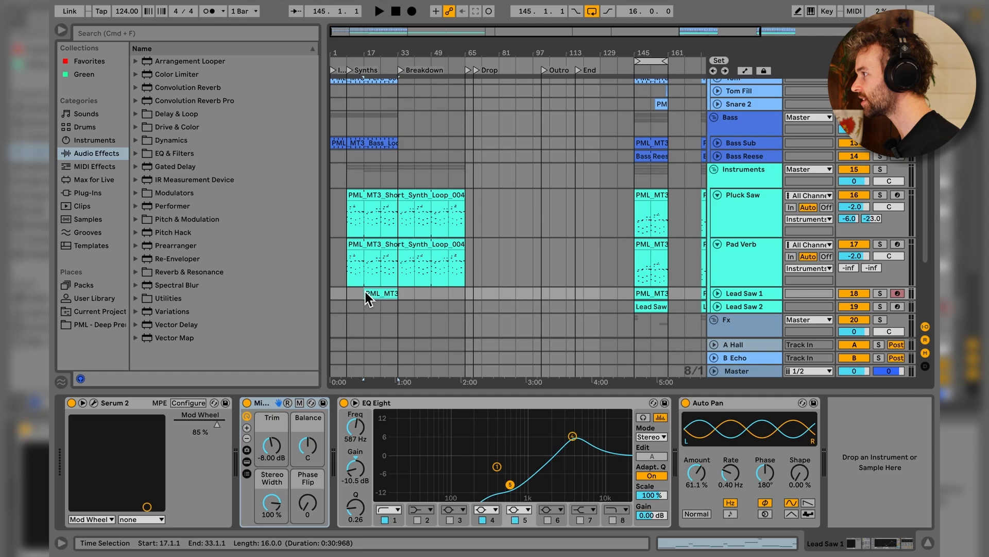
Step: Play the arrangement from the start of the Intro, skipping ahead through the Synths section up to the Breakdown
{"action": "scroll", "coordinate": [363, 292], "scroll_direction": "up", "scroll_amount": 10}
{"action": "scroll", "coordinate": [364, 292], "scroll_direction": "up", "scroll_amount": 5}
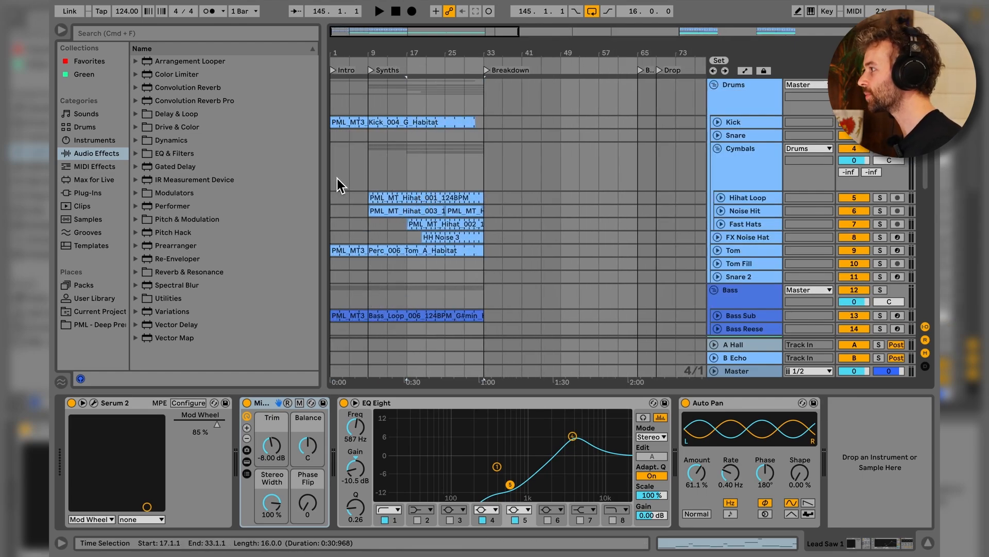
{"action": "left_click_drag", "start_coordinate": [337, 179], "coordinate": [481, 173]}
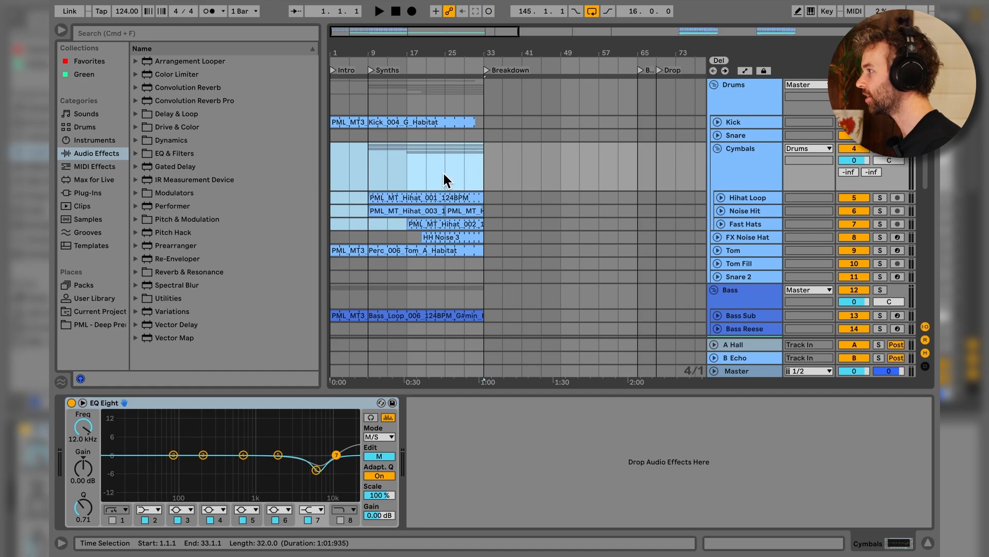
{"action": "left_click", "coordinate": [336, 173]}
{"action": "key", "text": "space"}
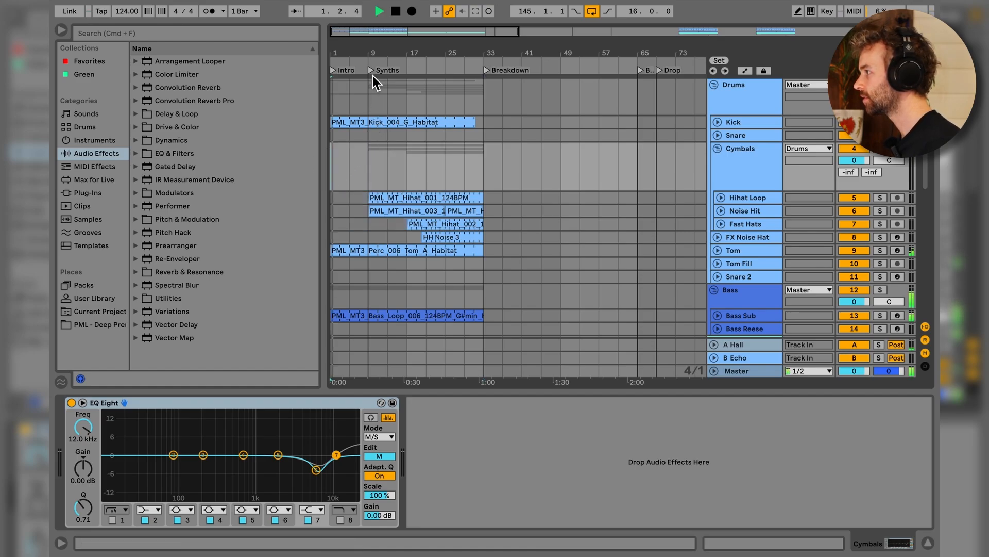
{"action": "left_click", "coordinate": [373, 76]}
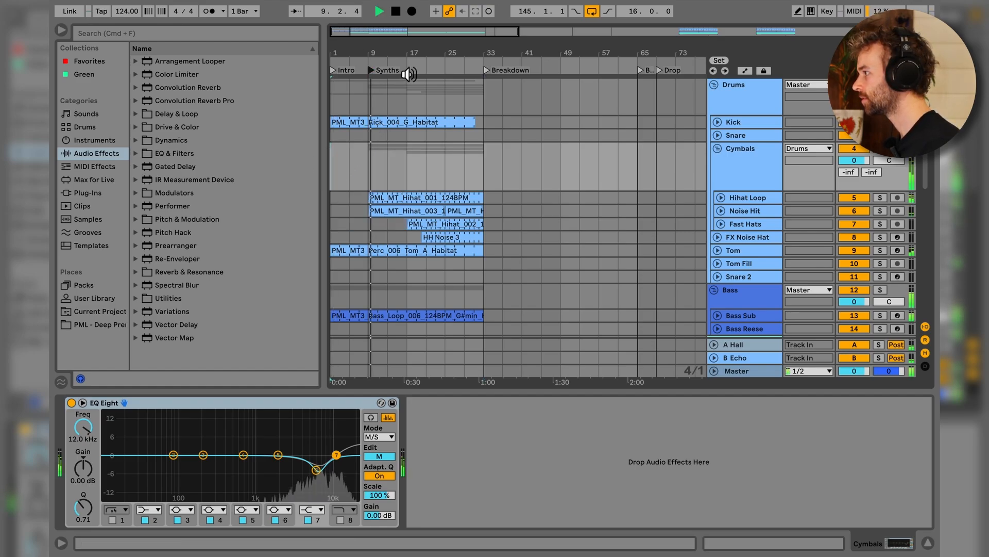
{"action": "left_click", "coordinate": [410, 74]}
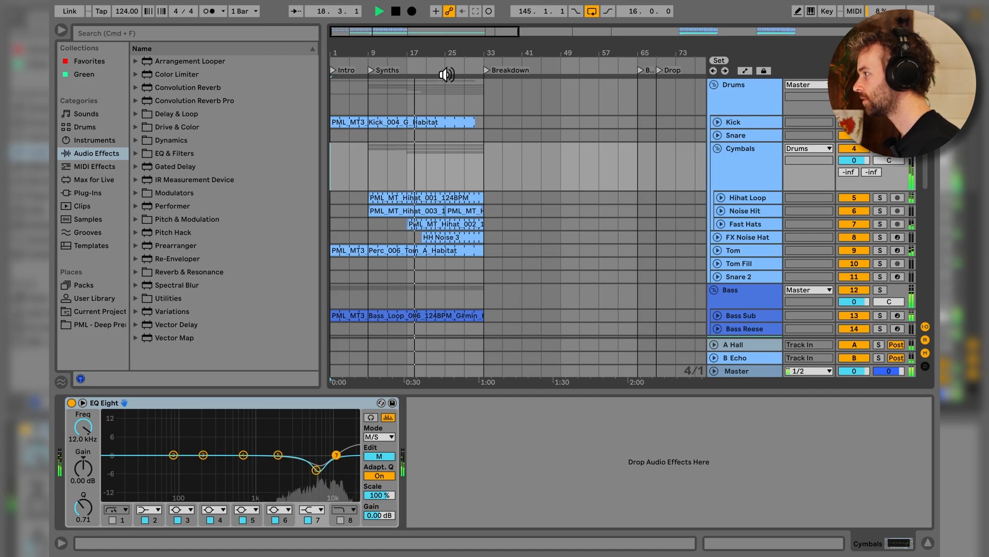
{"action": "left_click", "coordinate": [442, 73]}
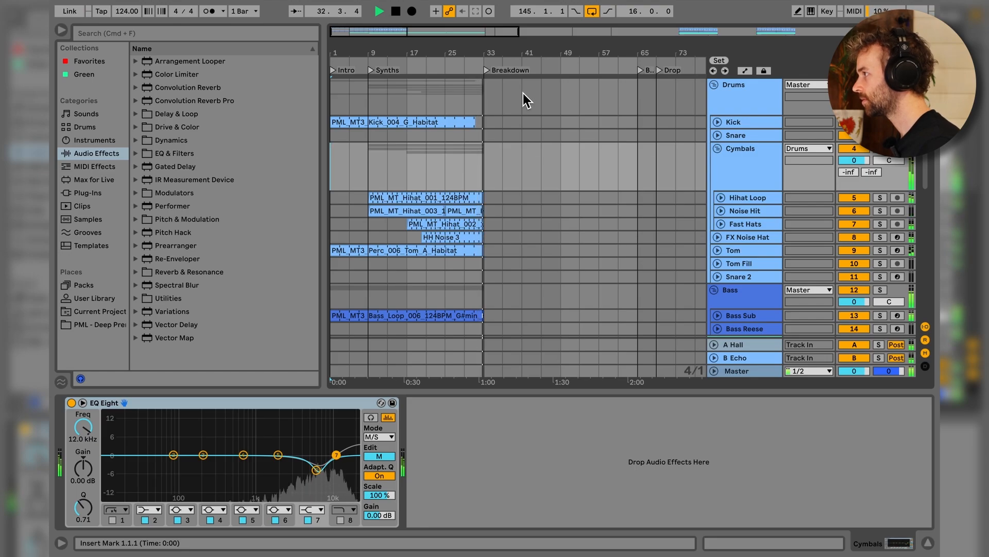
{"action": "key", "text": "space"}
Step: Copy the Snare clip from the main loop to bars 17–33 of the Synths section
{"action": "scroll", "coordinate": [536, 109], "scroll_direction": "down", "scroll_amount": 6}
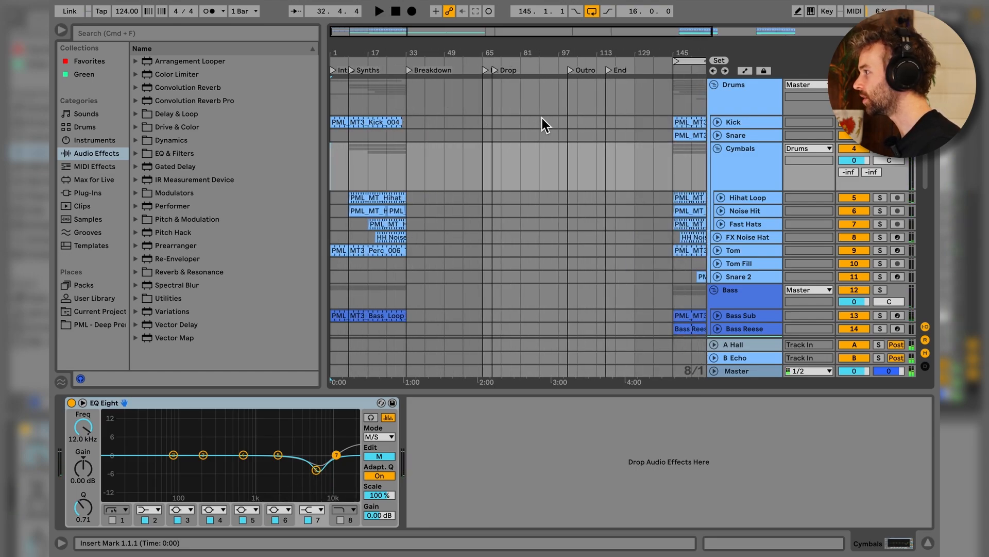
{"action": "left_click_drag", "start_coordinate": [663, 139], "coordinate": [386, 140]}
Step: Show the automation lanes and clear the Pluck Saw's Serum 2 Mod Wheel automation between bars 9 and 33
{"action": "scroll", "coordinate": [388, 246], "scroll_direction": "down", "scroll_amount": 5}
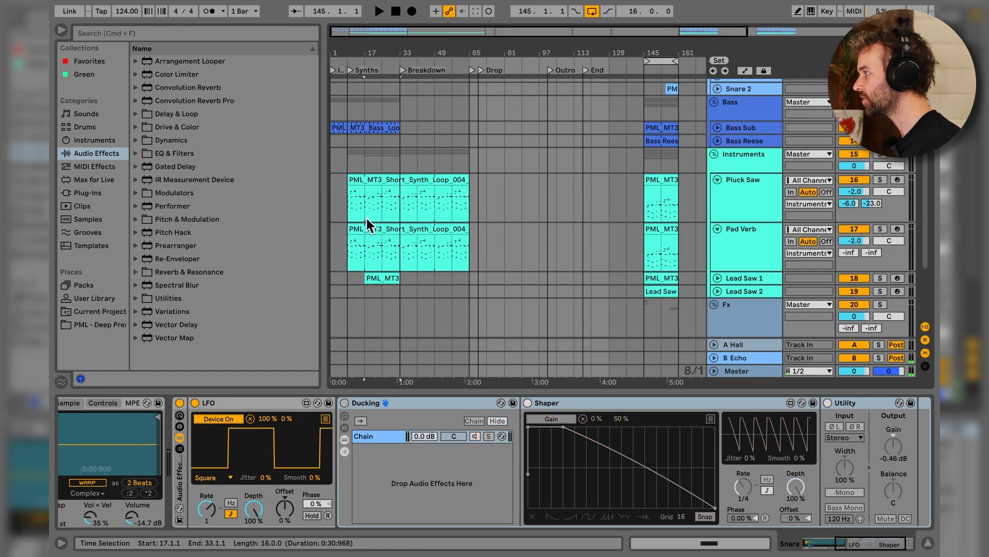
{"action": "scroll", "coordinate": [366, 218], "scroll_direction": "up", "scroll_amount": 2}
{"action": "scroll", "coordinate": [366, 217], "scroll_direction": "left", "scroll_amount": 1}
{"action": "left_click", "coordinate": [735, 202]}
{"action": "key", "text": "a"}
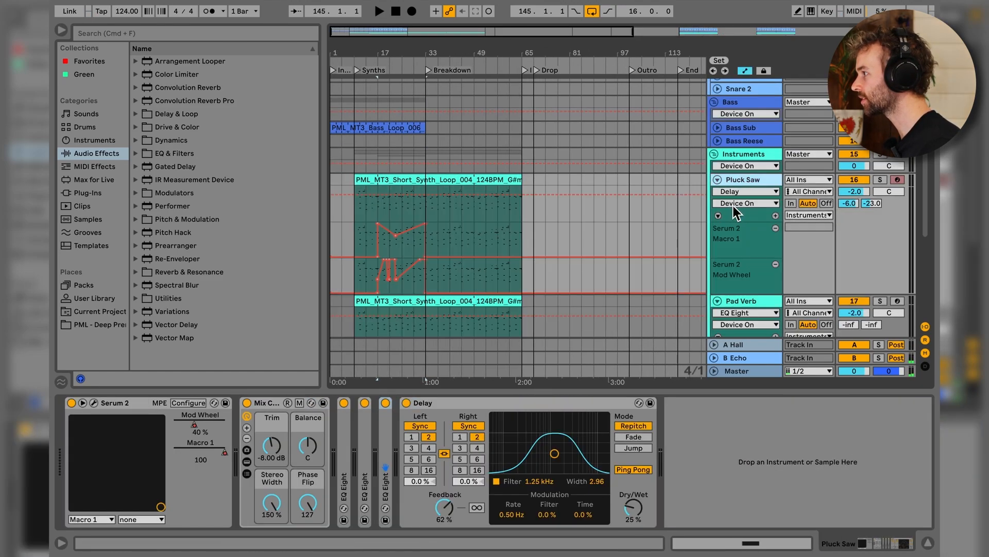
{"action": "scroll", "coordinate": [408, 230], "scroll_direction": "down", "scroll_amount": 1}
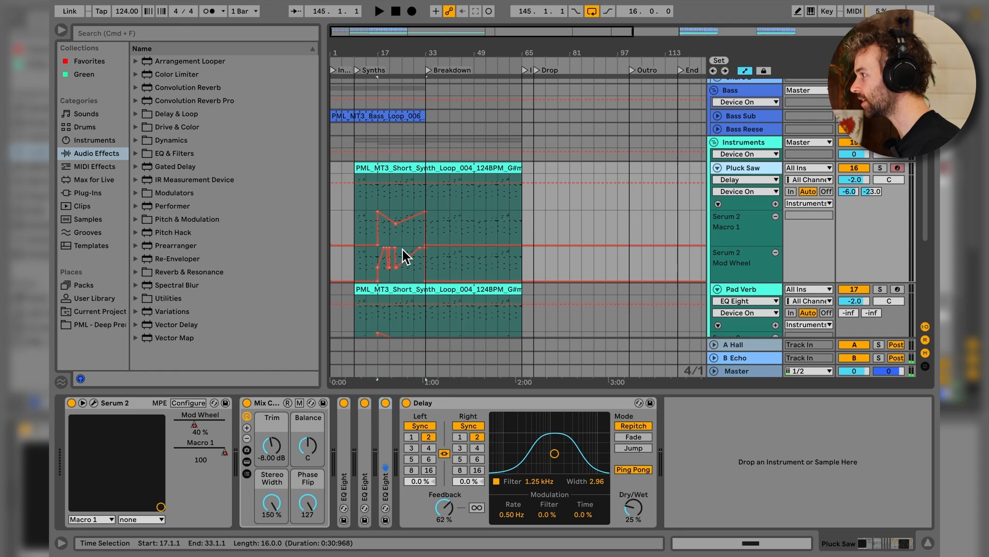
{"action": "left_click", "coordinate": [371, 265]}
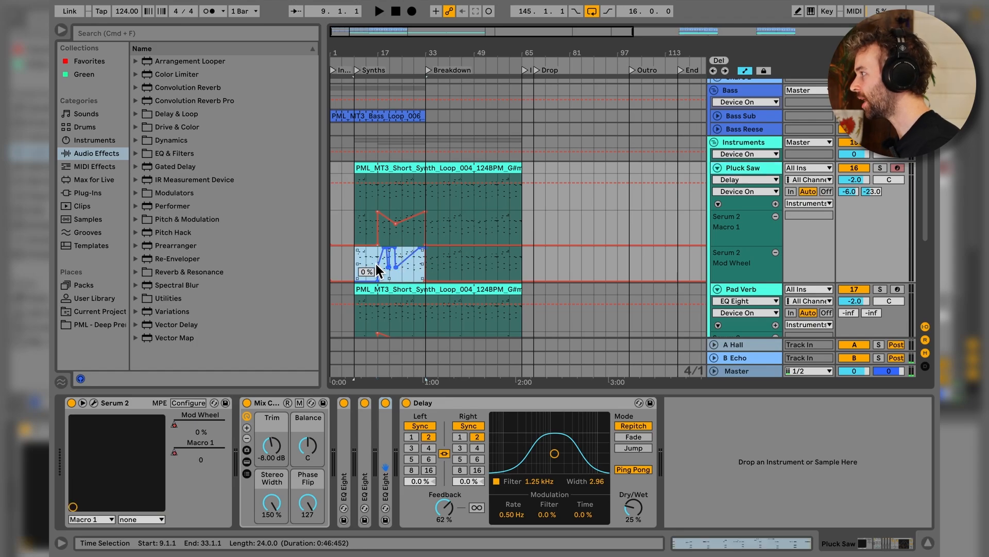
{"action": "left_click", "coordinate": [376, 261]}
{"action": "left_click", "coordinate": [355, 266]}
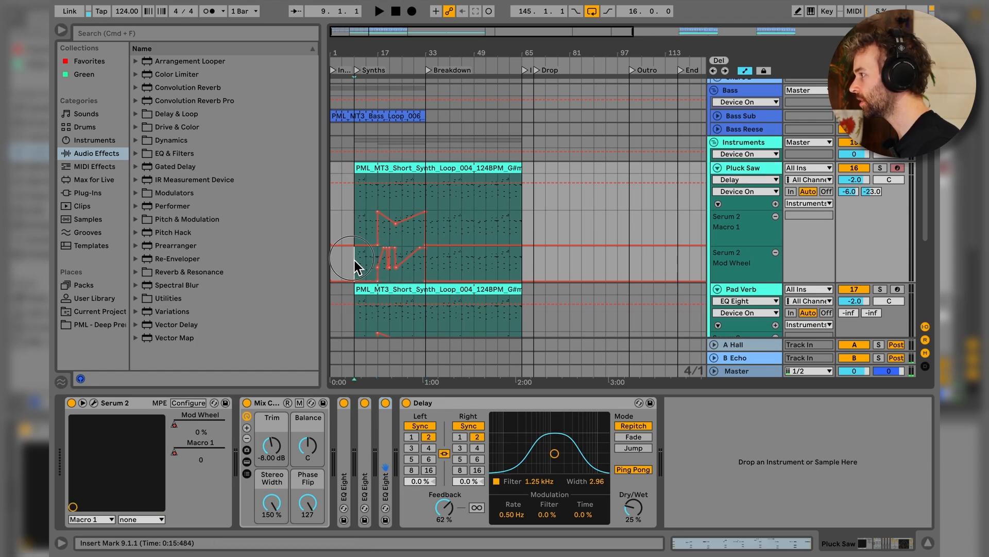
{"action": "left_click_drag", "start_coordinate": [354, 266], "coordinate": [426, 260]}
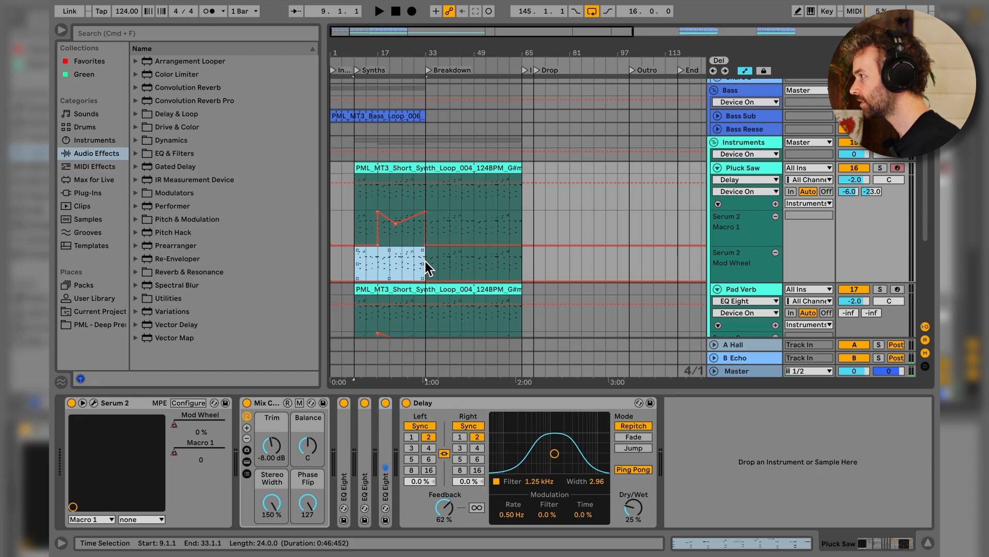
Step: Automate the Pluck Saw's Mod Wheel to rise from bar 9 to 100% at bar 33 and fall to 0% at bar 65
{"action": "double_click", "coordinate": [426, 250]}
{"action": "left_click_drag", "start_coordinate": [508, 256], "coordinate": [533, 251]}
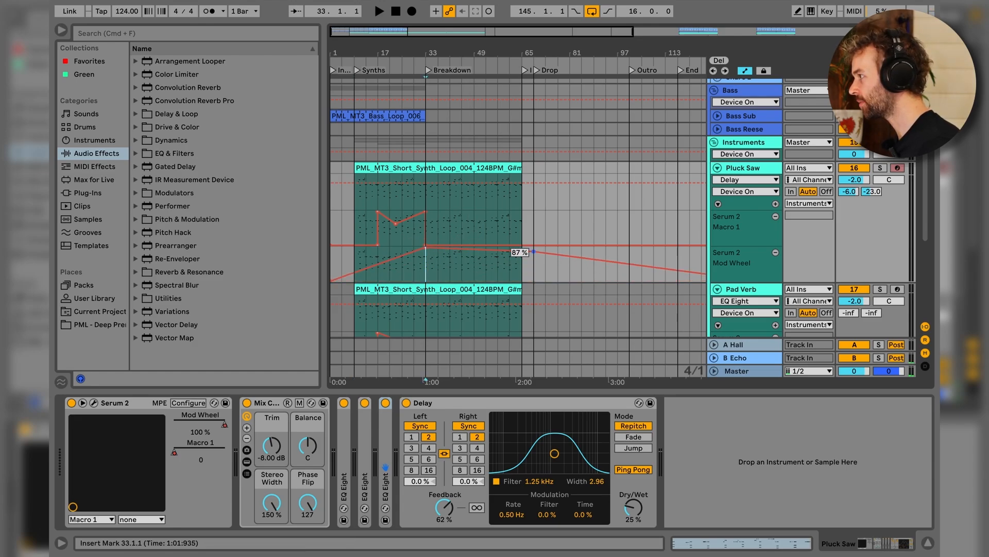
Step: Reshape the Pad Verb's Mod Wheel automation into a single ramp from 0% at bar 9 to 100% at the Breakdown
{"action": "scroll", "coordinate": [375, 282], "scroll_direction": "down", "scroll_amount": 5}
{"action": "left_click_drag", "start_coordinate": [377, 237], "coordinate": [354, 269]}
{"action": "left_click_drag", "start_coordinate": [425, 255], "coordinate": [420, 238]}
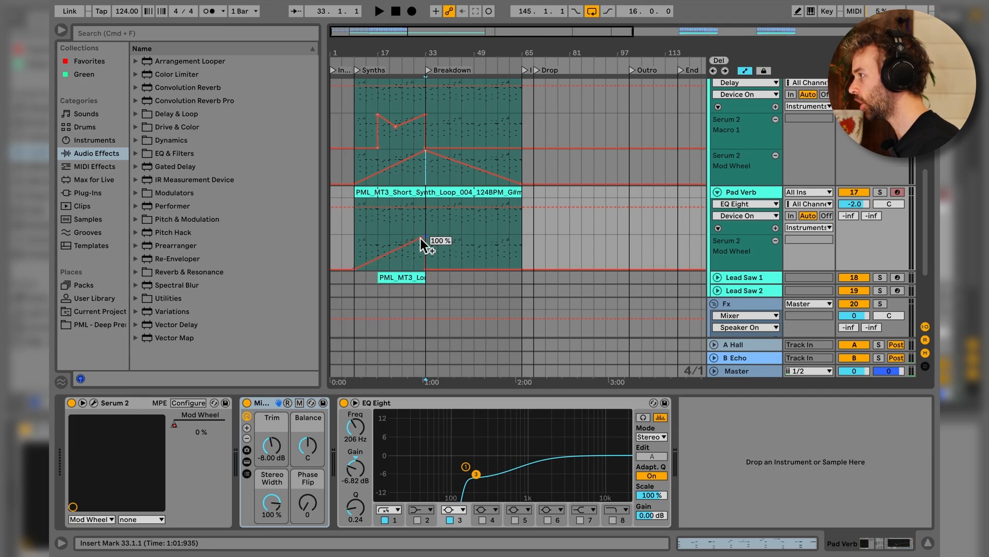
Step: Delete the Pluck Saw's Serum 2 Macro 1 automation across the Synths section, bars 9–33
{"action": "scroll", "coordinate": [360, 179], "scroll_direction": "up", "scroll_amount": 2}
{"action": "left_click_drag", "start_coordinate": [361, 180], "coordinate": [426, 187]}
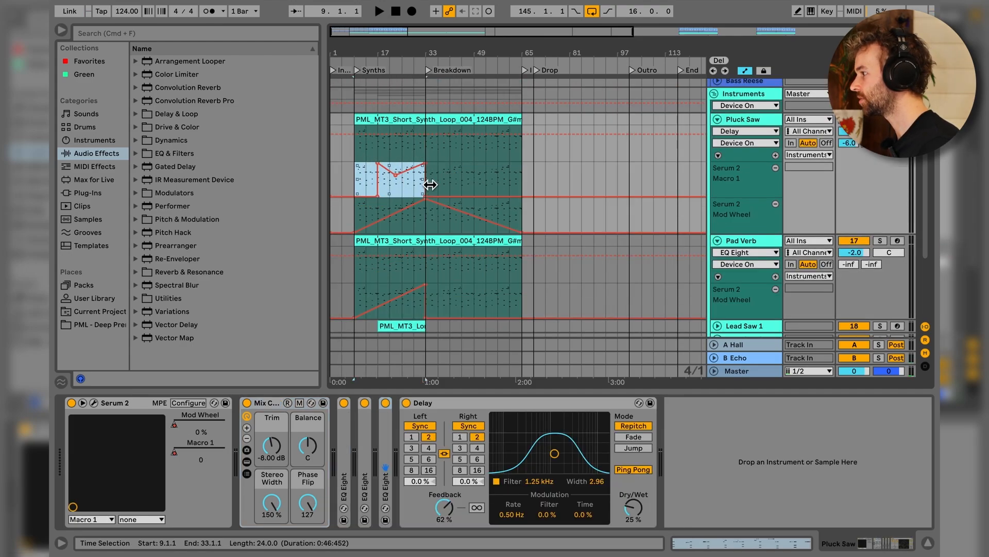
{"action": "key", "text": "Delete"}
{"action": "scroll", "coordinate": [437, 186], "scroll_direction": "up", "scroll_amount": 2}
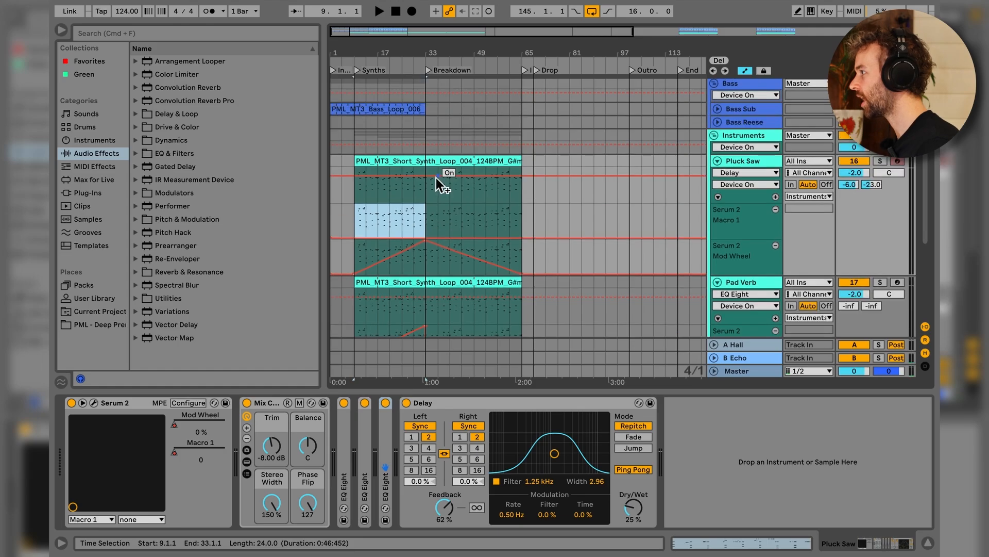
Step: Draw a Macro 1 automation ramp on Pluck Saw rising from 0 at bar 49 to the end of the Breakdown at bar 65
{"action": "left_click", "coordinate": [523, 238]}
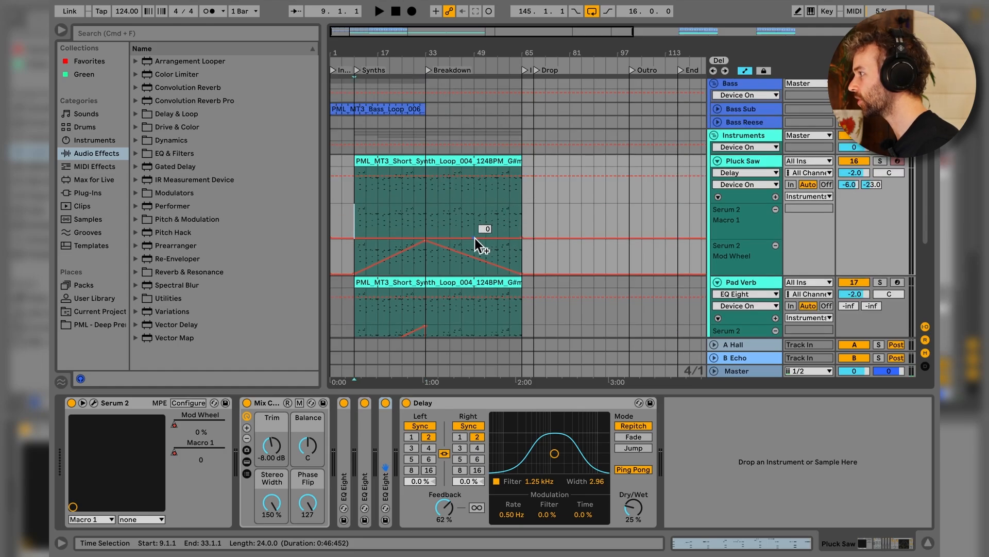
{"action": "left_click", "coordinate": [475, 238]}
{"action": "left_click_drag", "start_coordinate": [521, 238], "coordinate": [522, 226]}
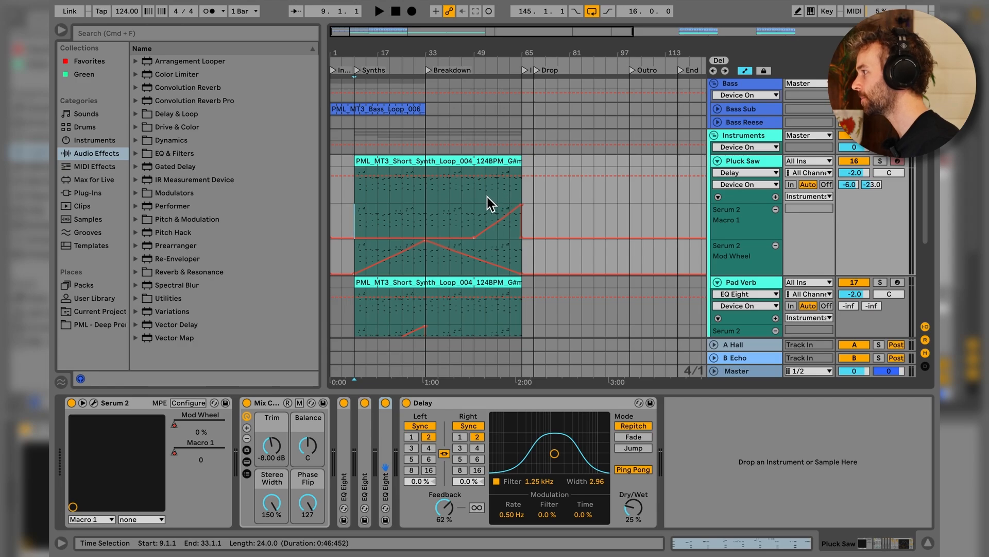
Step: Play back the Synths section to hear the new automation, and hide the automation lanes
{"action": "key", "text": "space"}
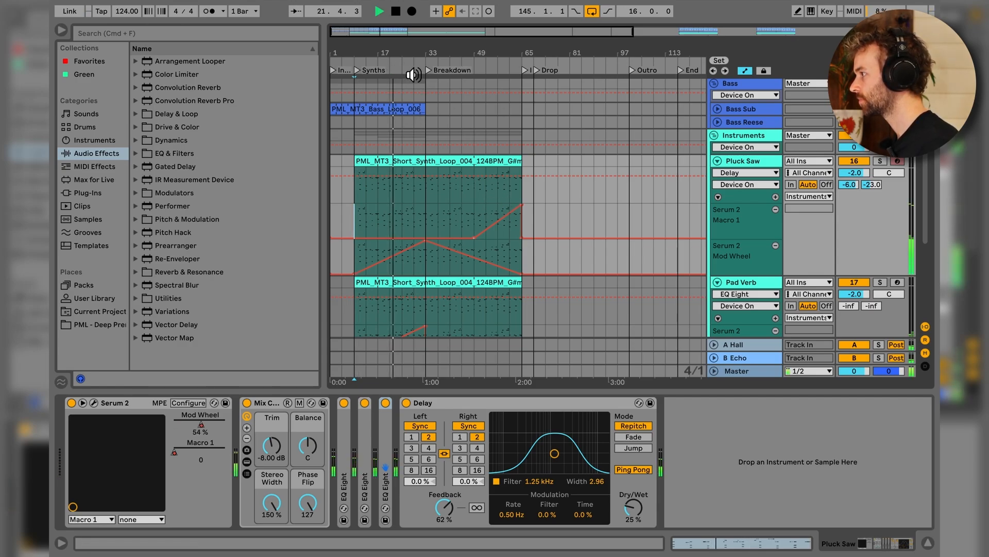
{"action": "scroll", "coordinate": [424, 108], "scroll_direction": "down", "scroll_amount": 3}
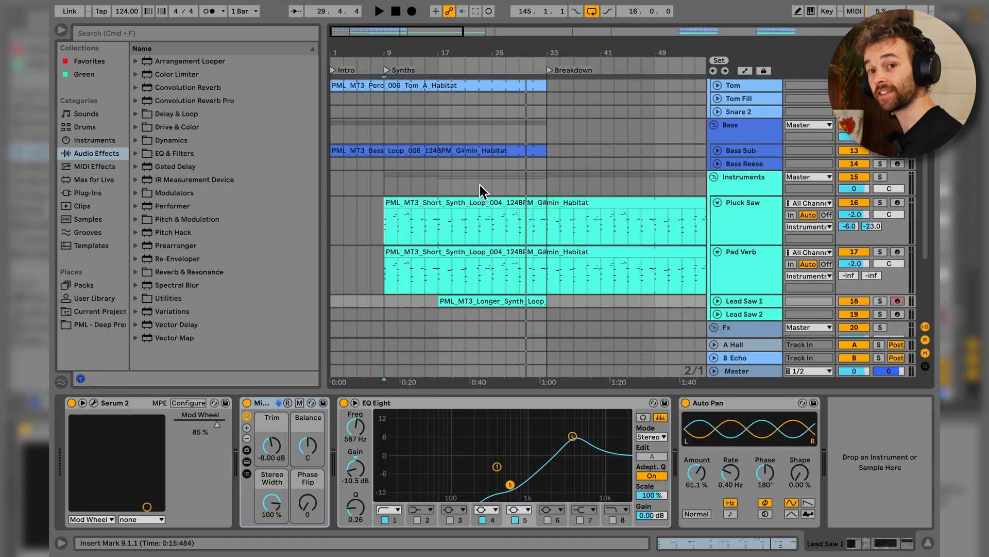
{"action": "key", "text": "minus"}
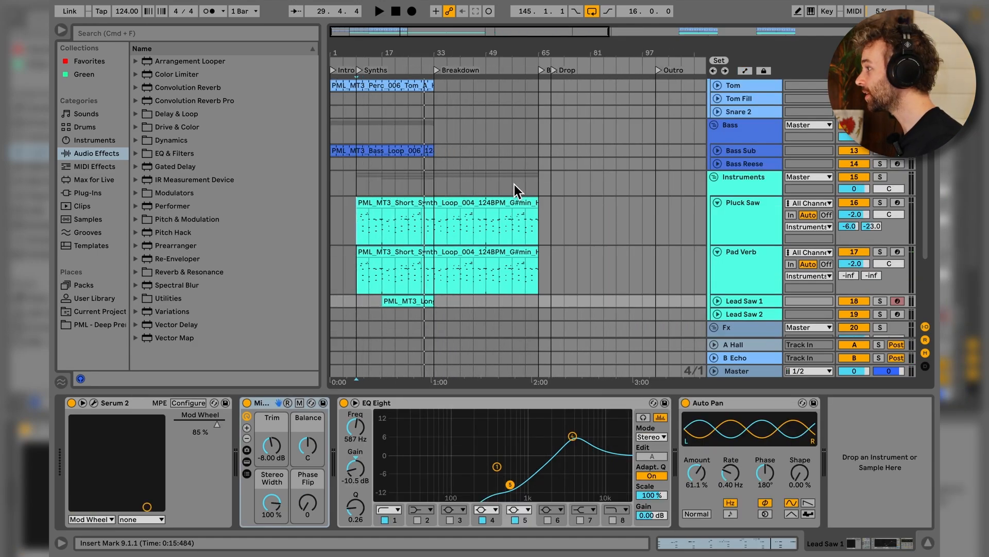
Step: Copy the Bass Reese clip from the main loop into the Breakdown, spanning bars 41–65
{"action": "scroll", "coordinate": [515, 183], "scroll_direction": "down", "scroll_amount": 2}
{"action": "scroll", "coordinate": [514, 183], "scroll_direction": "up", "scroll_amount": 1}
{"action": "scroll", "coordinate": [514, 183], "scroll_direction": "down", "scroll_amount": 3}
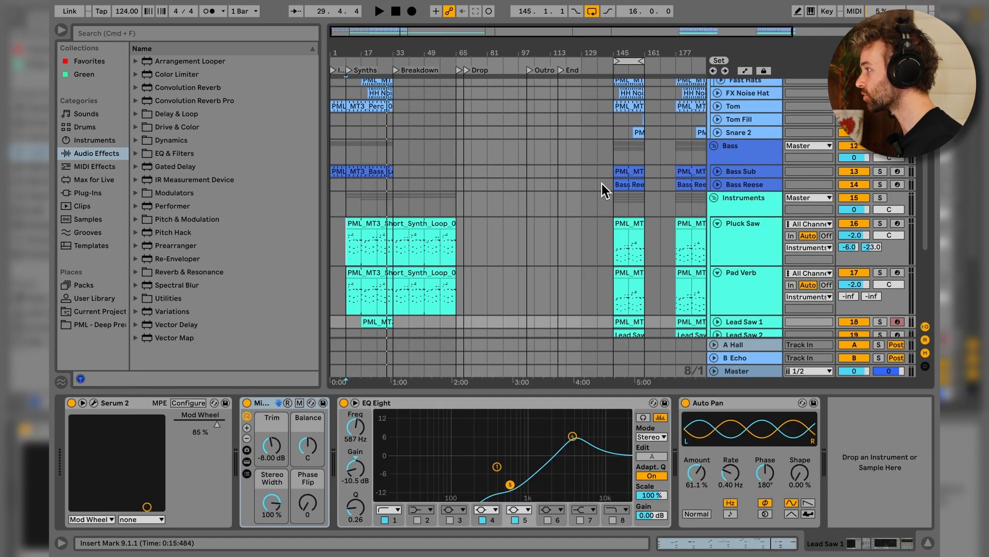
{"action": "left_click_drag", "start_coordinate": [642, 191], "coordinate": [407, 190]}
{"action": "scroll", "coordinate": [413, 188], "scroll_direction": "up", "scroll_amount": 2}
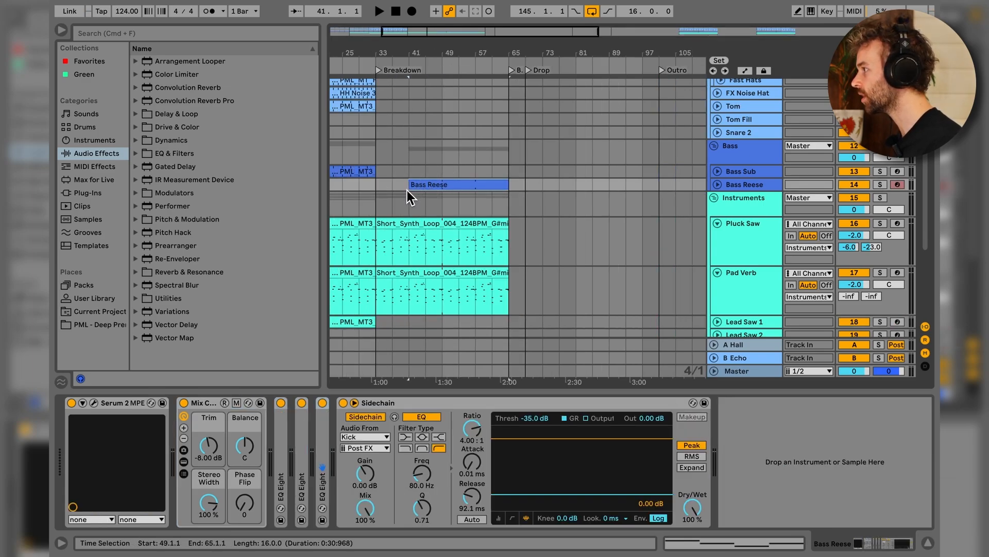
Step: Copy the Lead Saw 1 and Lead Saw 2 clips together from the main loop to bars 49–65 of the Breakdown
{"action": "scroll", "coordinate": [406, 190], "scroll_direction": "down", "scroll_amount": 5}
{"action": "scroll", "coordinate": [406, 191], "scroll_direction": "left", "scroll_amount": 3}
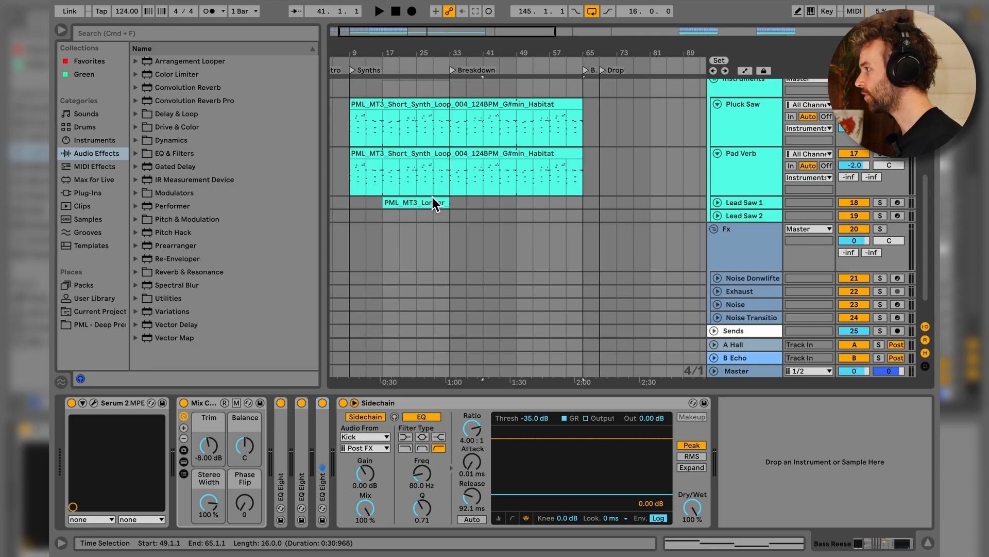
{"action": "scroll", "coordinate": [431, 197], "scroll_direction": "down", "scroll_amount": 5}
{"action": "scroll", "coordinate": [432, 196], "scroll_direction": "down", "scroll_amount": 2}
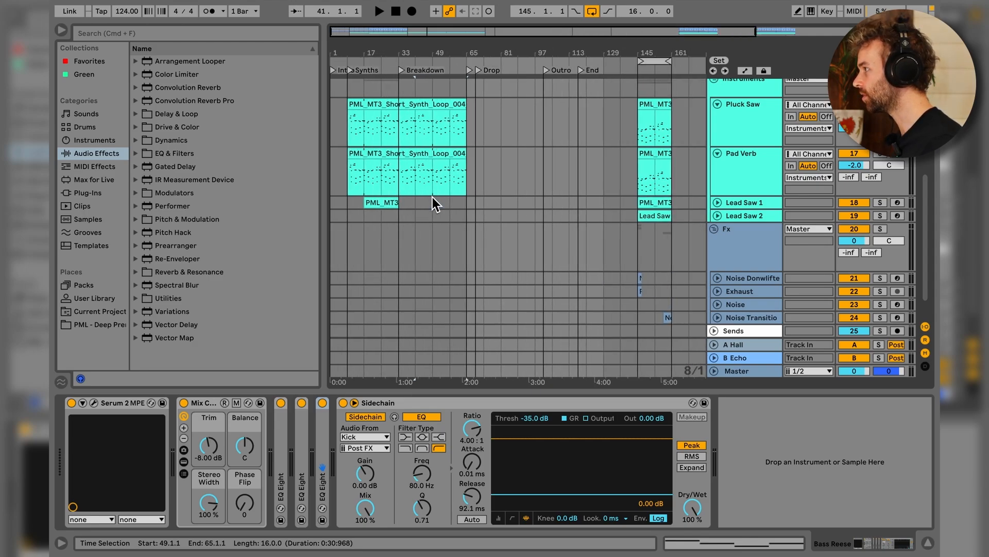
{"action": "left_click", "coordinate": [661, 205]}
{"action": "left_click", "coordinate": [663, 217]}
{"action": "left_click_drag", "start_coordinate": [665, 211], "coordinate": [460, 209]}
Step: Copy the last eight bars of the main loop's Noise Transition track to bars 57–65, at the end of the Breakdown
{"action": "left_click_drag", "start_coordinate": [657, 322], "coordinate": [664, 321]}
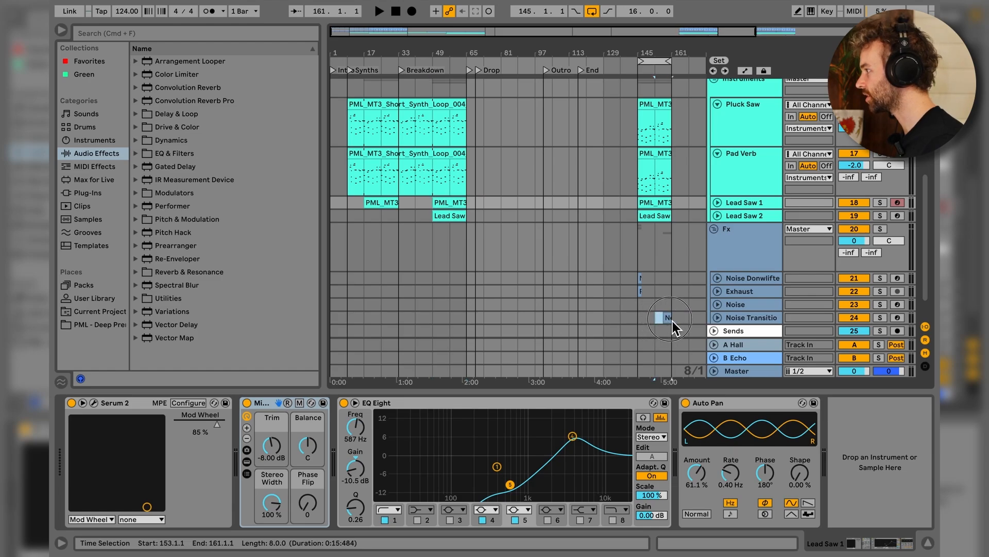
{"action": "left_click", "coordinate": [672, 320]}
{"action": "left_click", "coordinate": [459, 320]}
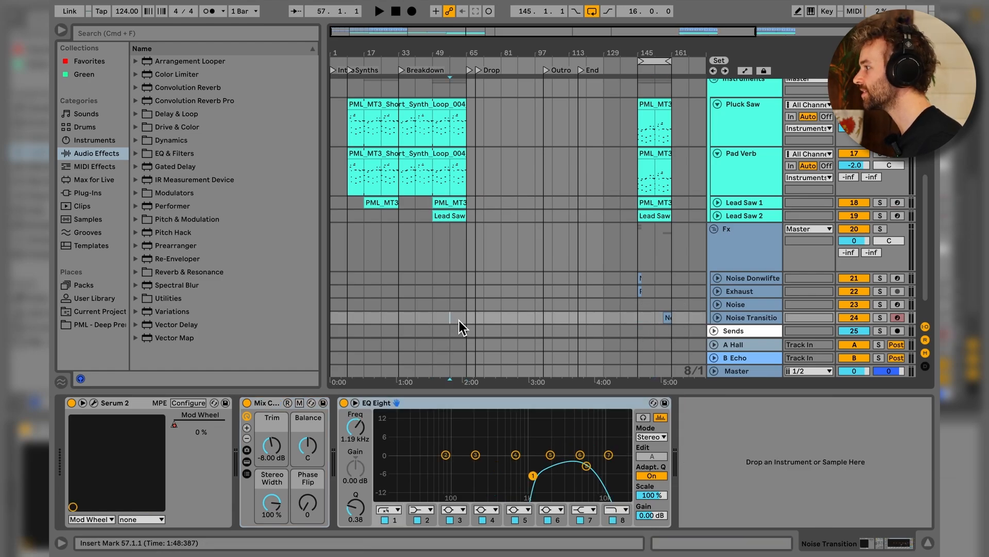
{"action": "key", "text": "super+v"}
{"action": "scroll", "coordinate": [444, 224], "scroll_direction": "up", "scroll_amount": 2}
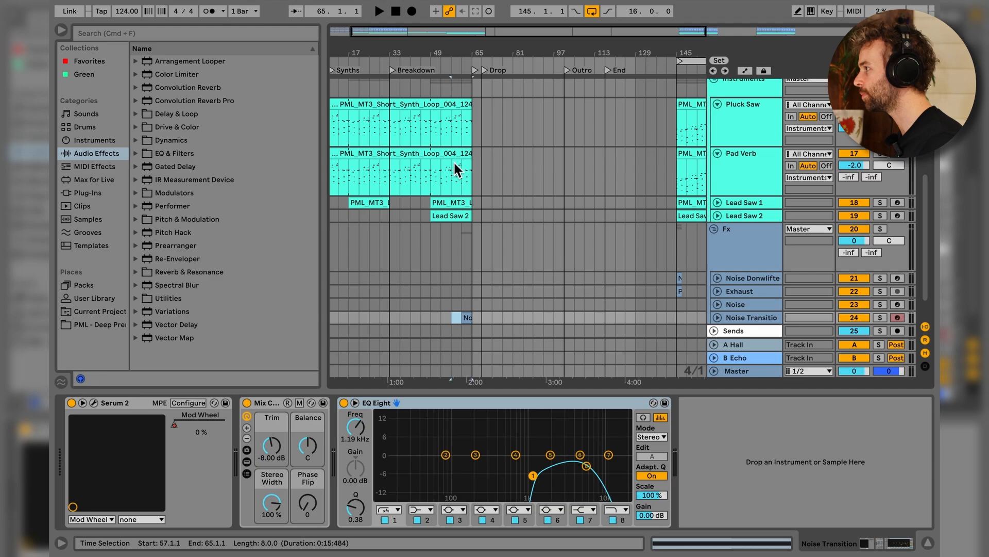
{"action": "scroll", "coordinate": [467, 142], "scroll_direction": "up", "scroll_amount": 10}
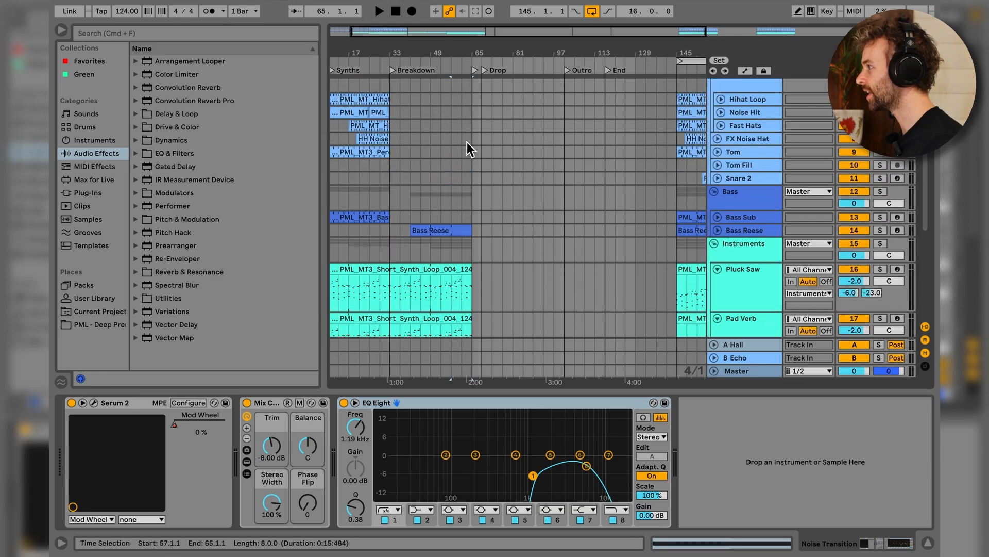
Step: Copy the Kick, Snare and Hihat Loop clips from the Synths section to bars 49–65 of the Breakdown
{"action": "scroll", "coordinate": [467, 144], "scroll_direction": "left", "scroll_amount": 2}
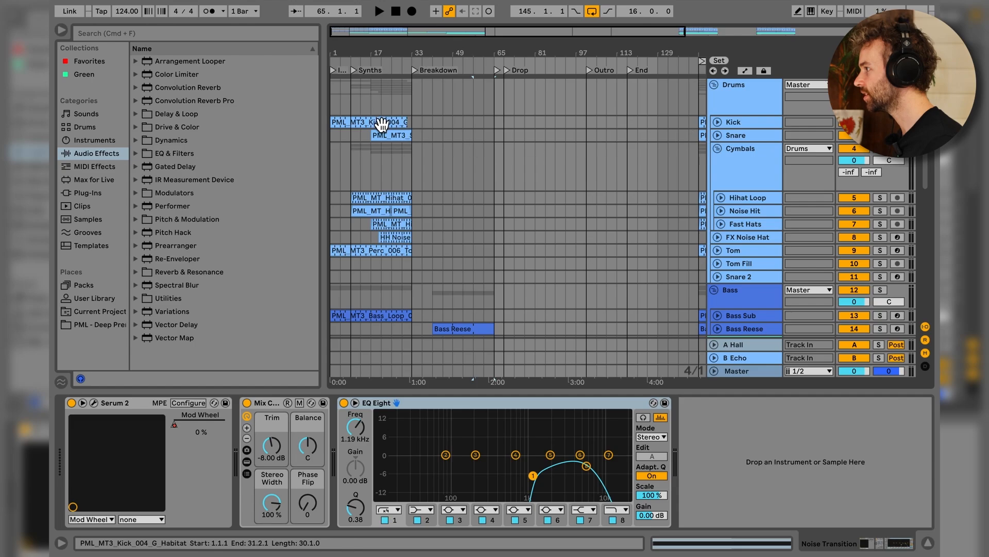
{"action": "left_click_drag", "start_coordinate": [380, 125], "coordinate": [501, 126]}
{"action": "left_click_drag", "start_coordinate": [502, 126], "coordinate": [494, 126]}
{"action": "left_click_drag", "start_coordinate": [390, 136], "coordinate": [473, 138]}
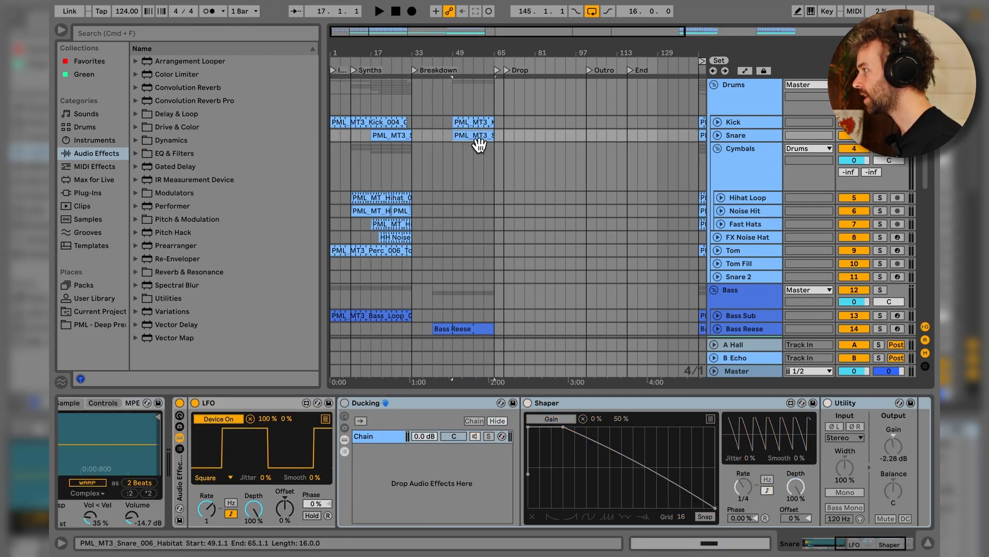
{"action": "left_click_drag", "start_coordinate": [384, 201], "coordinate": [477, 200]}
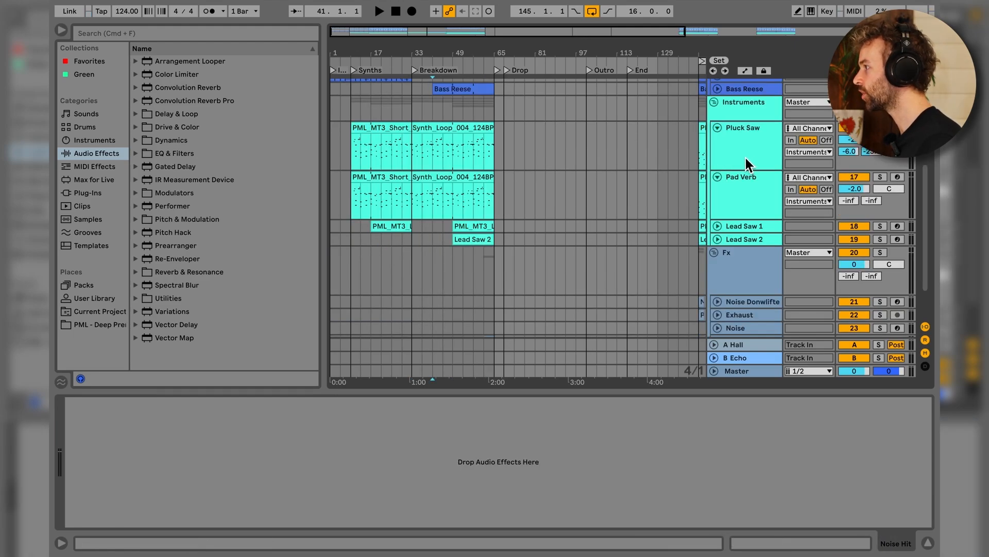
Step: Ramp up Pluck Saw's Macro 1 and Mod Wheel and Pad Verb's Mod Wheel over bars 49–65, with Pad Verb's falling to 0% by bar 69
{"action": "left_click", "coordinate": [746, 158]}
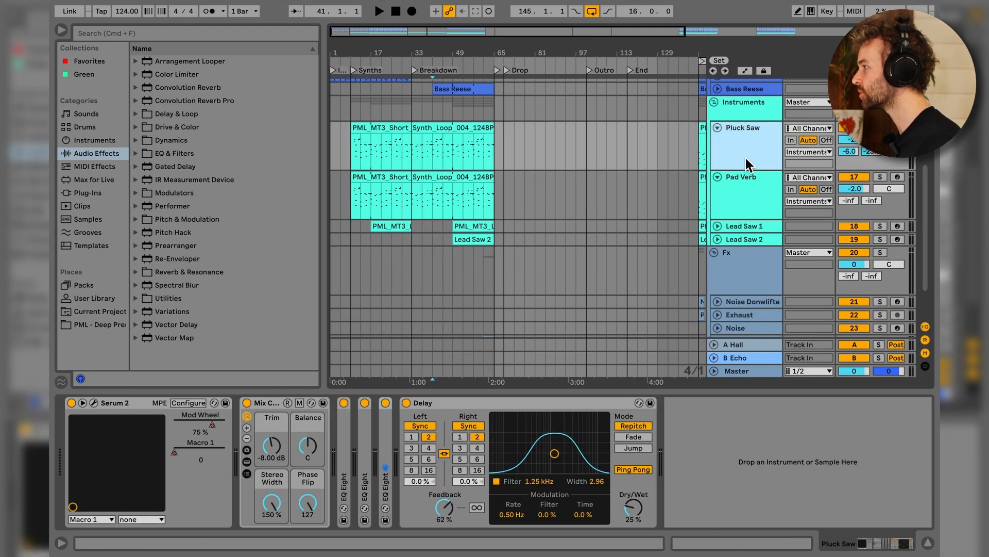
{"action": "key", "text": "a"}
{"action": "left_click_drag", "start_coordinate": [452, 226], "coordinate": [494, 233]}
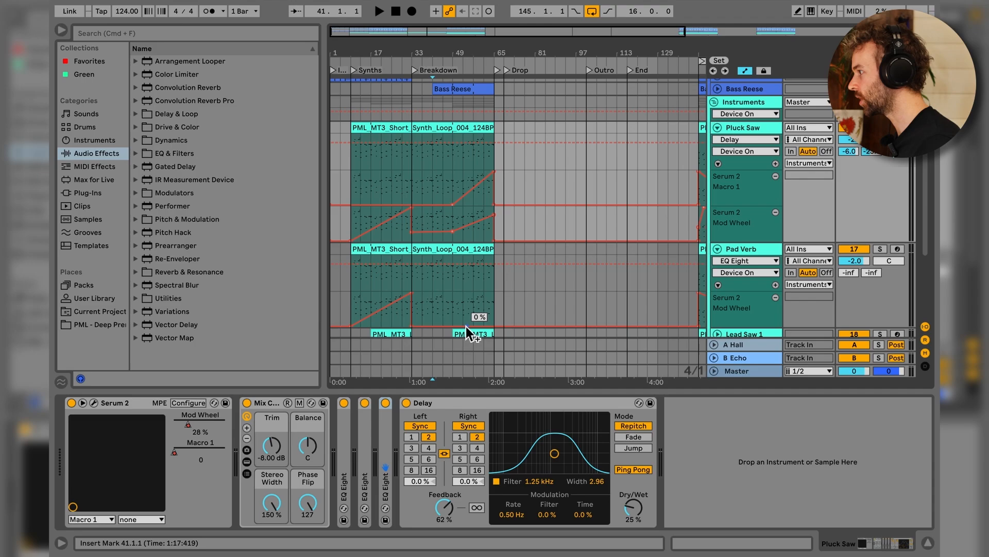
{"action": "mouse_move", "coordinate": [494, 326]}
{"action": "left_mouse_down"}
{"action": "mouse_move", "coordinate": [494, 293]}
{"action": "mouse_move", "coordinate": [514, 297]}
{"action": "mouse_move", "coordinate": [504, 325]}
{"action": "left_mouse_up"}
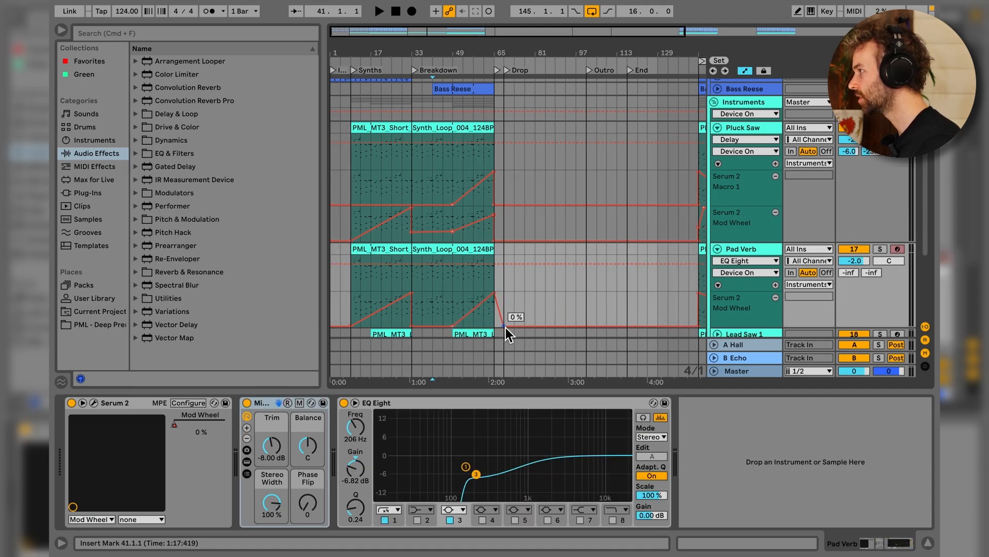
{"action": "key", "text": "a"}
Step: Play back the Breakdown from bar 33 to hear the rising synth automation and the added drums
{"action": "left_click", "coordinate": [450, 230]}
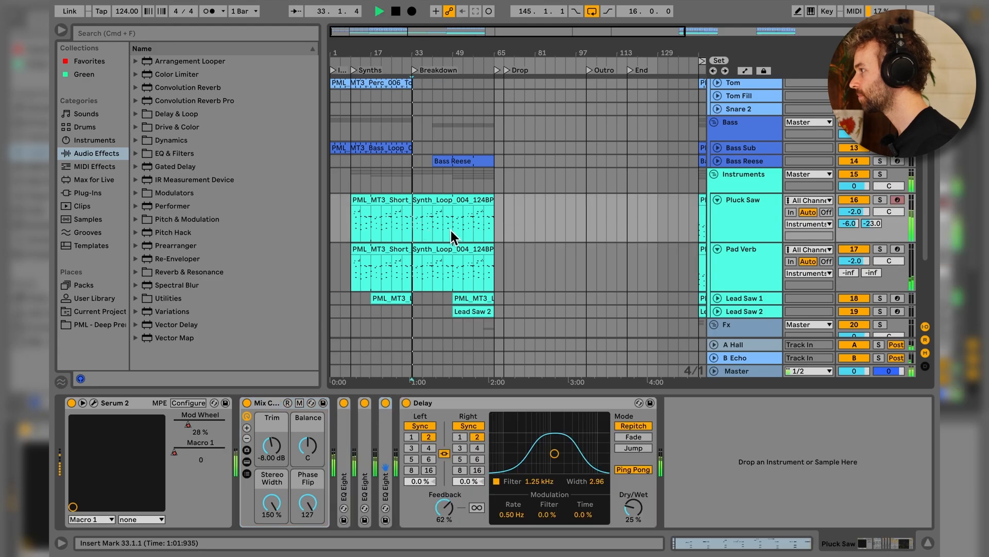
{"action": "key", "text": "space"}
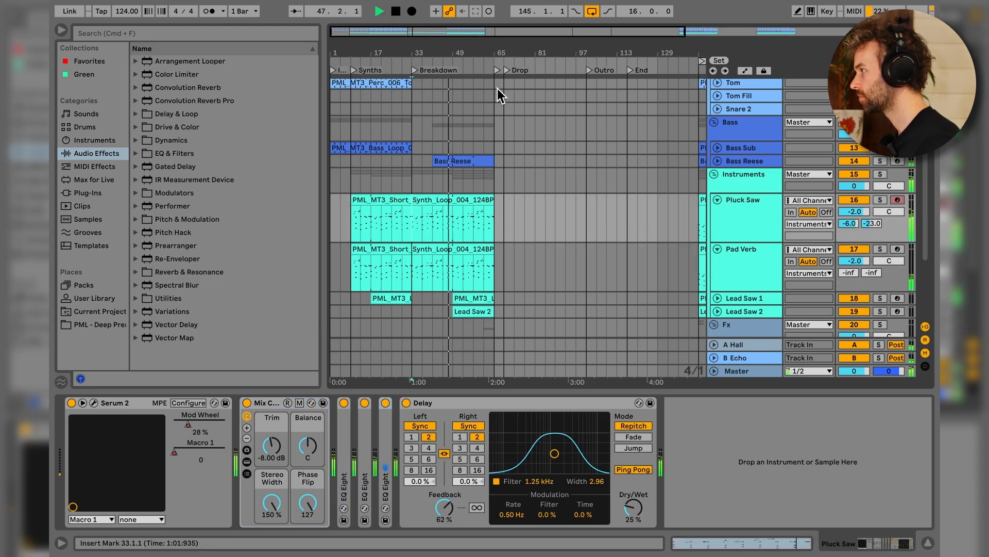
{"action": "scroll", "coordinate": [478, 138], "scroll_direction": "up", "scroll_amount": 5}
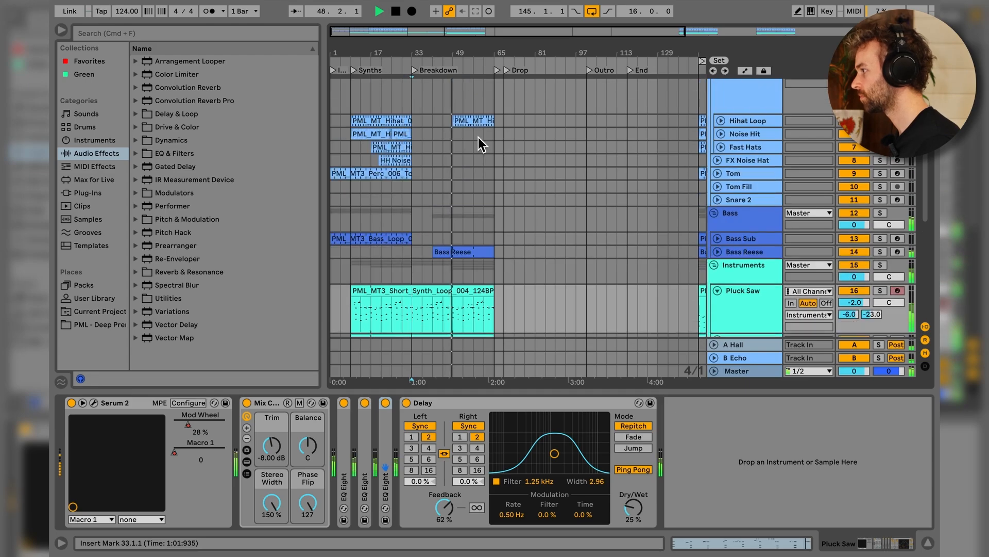
{"action": "scroll", "coordinate": [483, 136], "scroll_direction": "up", "scroll_amount": 2}
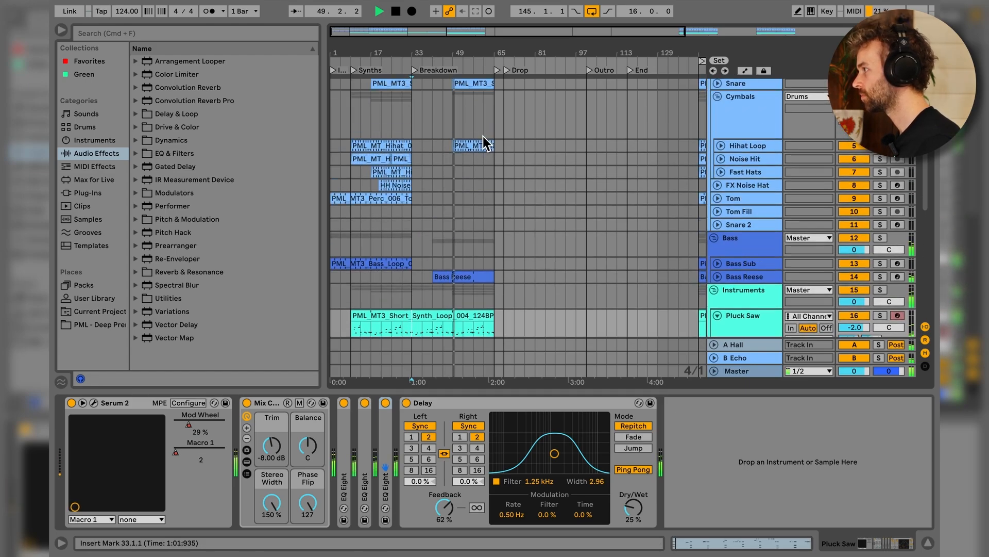
{"action": "left_click", "coordinate": [472, 70]}
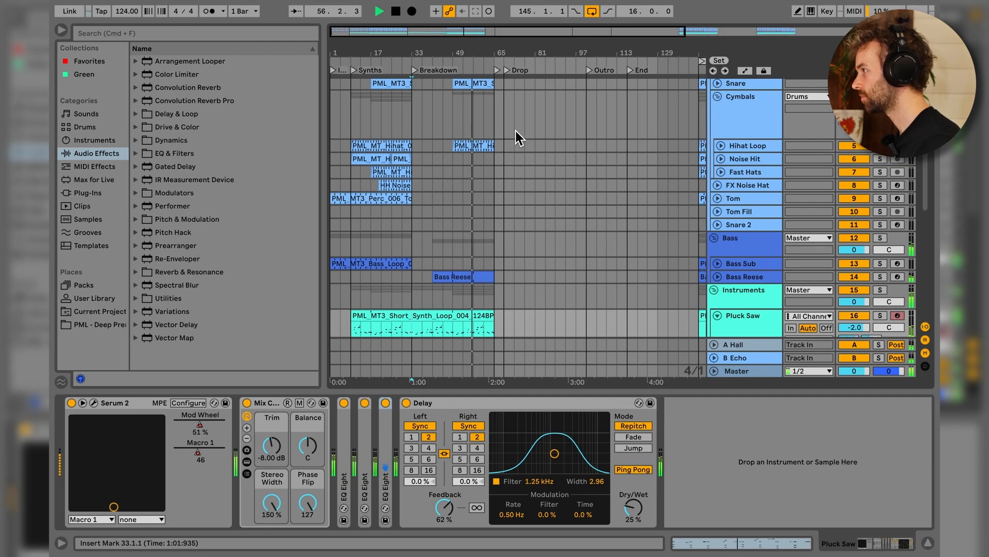
{"action": "key", "text": "space"}
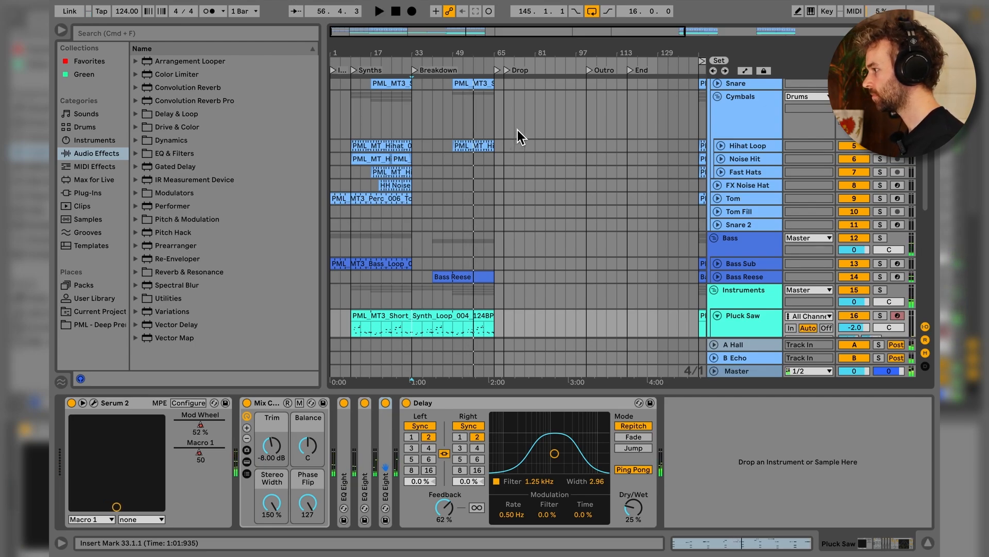
Step: Copy the last eight bars of the main loop's Snare 2 track to bars 57–65 of the Breakdown
{"action": "scroll", "coordinate": [480, 194], "scroll_direction": "down", "scroll_amount": 4}
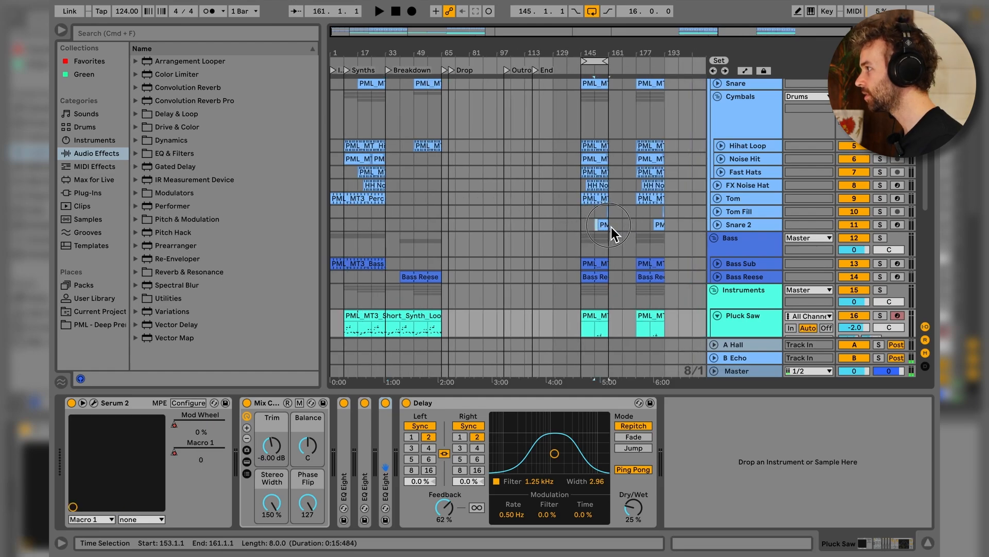
{"action": "left_click", "coordinate": [610, 227]}
{"action": "left_click", "coordinate": [427, 227]}
{"action": "key", "text": "super+v"}
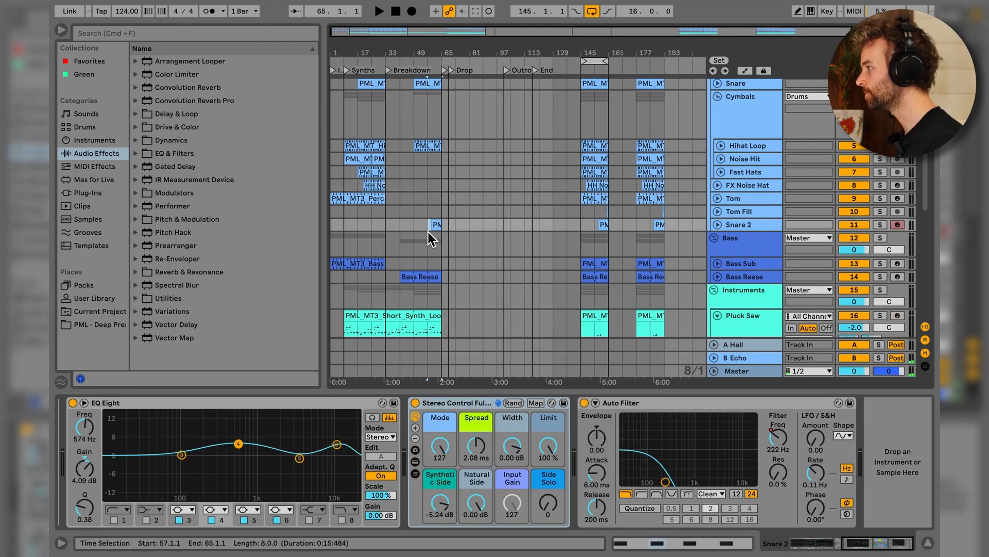
Step: Copy the last eight bars of the main loop's Tom Fill track to bars 61–69, so the fill ends right before the Drop
{"action": "left_click", "coordinate": [609, 214]}
{"action": "scroll", "coordinate": [436, 214], "scroll_direction": "up", "scroll_amount": 5}
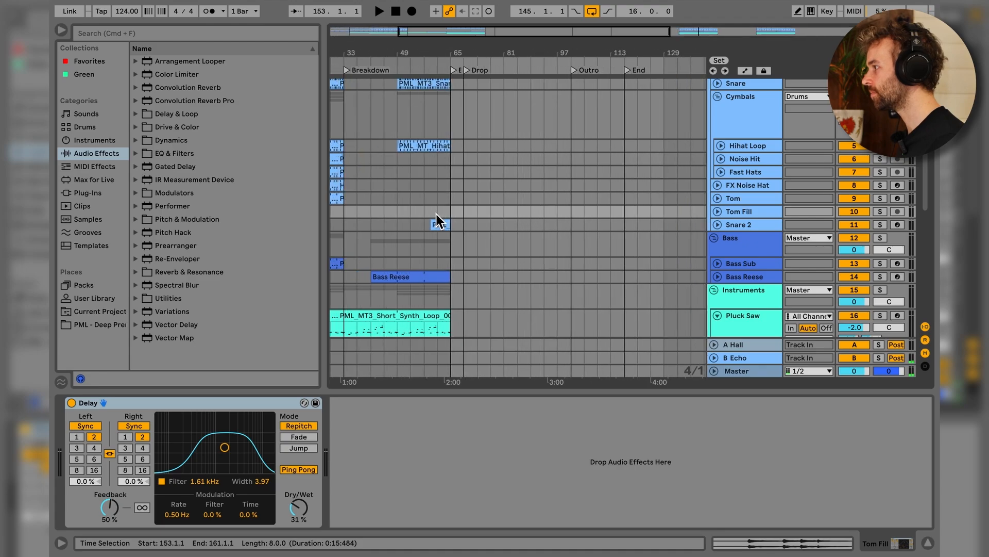
{"action": "left_click", "coordinate": [441, 209]}
{"action": "key", "text": "super+v"}
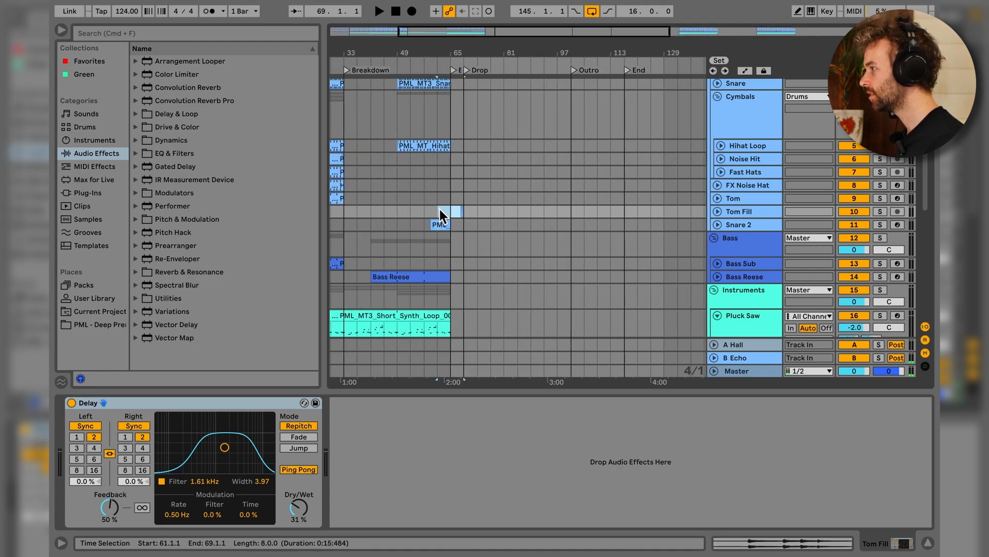
{"action": "scroll", "coordinate": [461, 212], "scroll_direction": "up", "scroll_amount": 5}
{"action": "left_click_drag", "start_coordinate": [426, 211], "coordinate": [478, 211]}
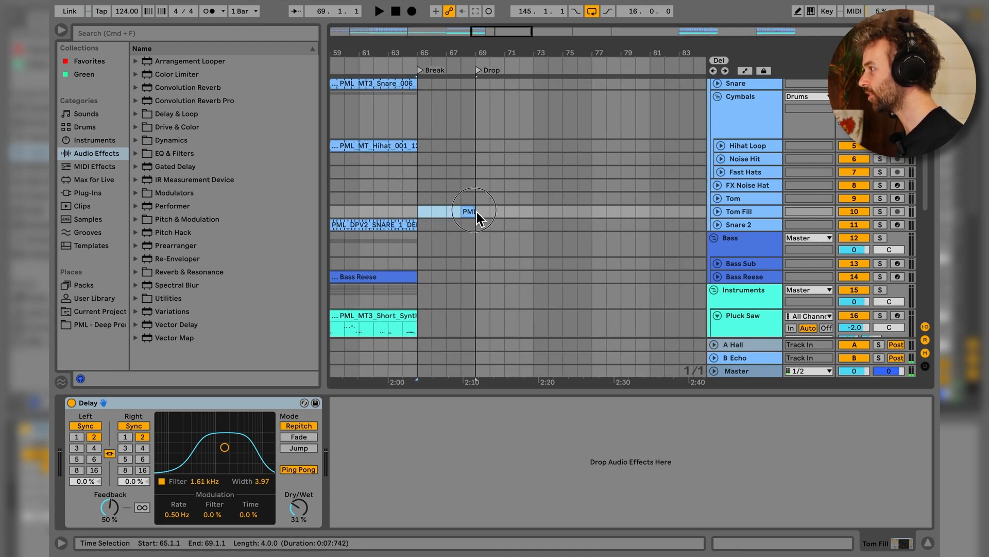
Step: Copy the last four bars of the main loop's Exhaust and Noise tracks to the Break at bars 65–69
{"action": "scroll", "coordinate": [474, 199], "scroll_direction": "down", "scroll_amount": 8}
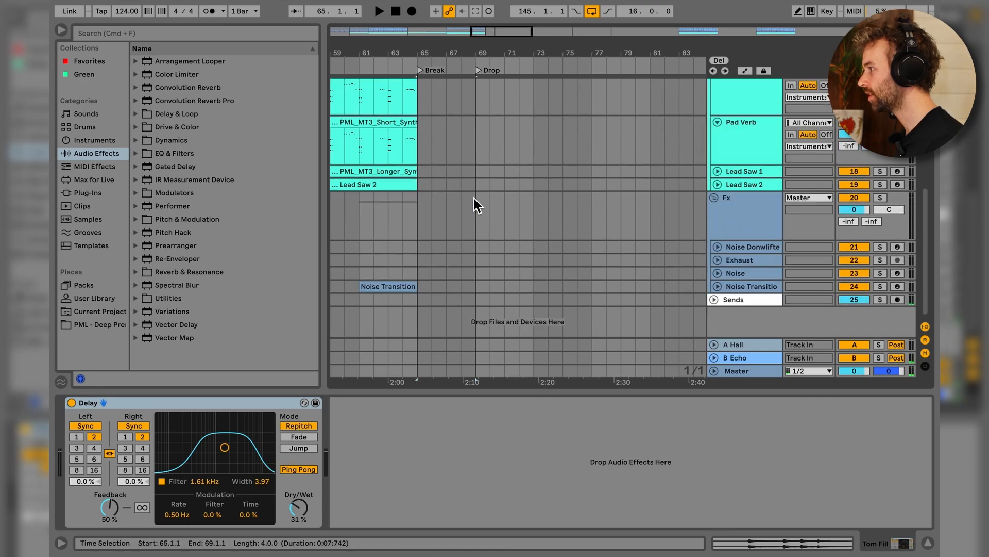
{"action": "scroll", "coordinate": [474, 198], "scroll_direction": "down", "scroll_amount": 5}
{"action": "scroll", "coordinate": [654, 261], "scroll_direction": "right", "scroll_amount": 6}
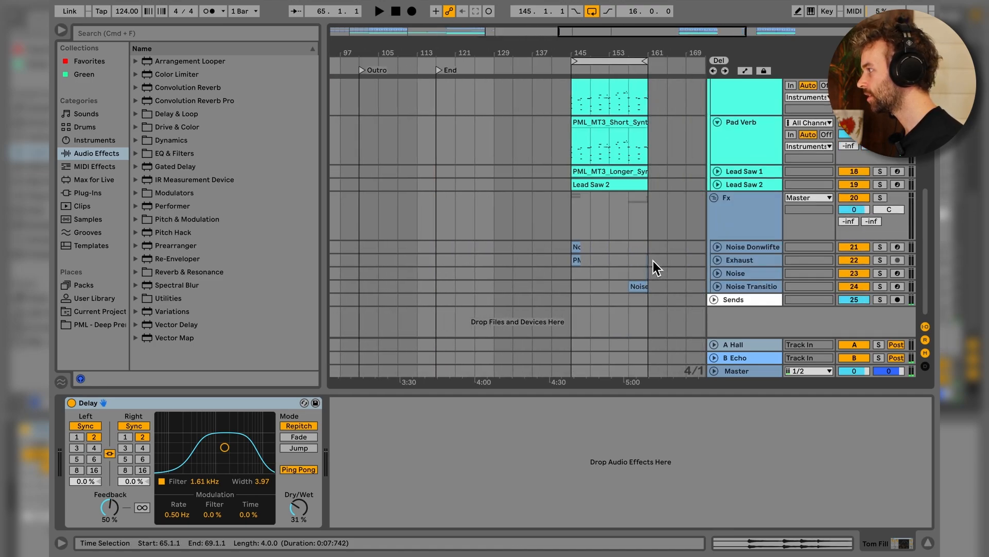
{"action": "left_click_drag", "start_coordinate": [638, 259], "coordinate": [648, 271]}
{"action": "scroll", "coordinate": [649, 271], "scroll_direction": "left", "scroll_amount": 6}
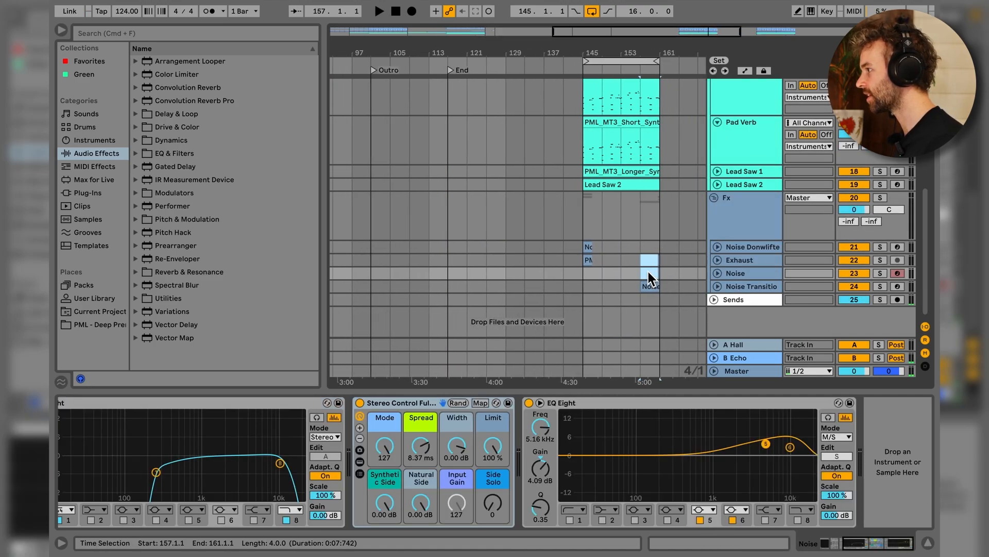
{"action": "left_click_drag", "start_coordinate": [473, 265], "coordinate": [474, 264]}
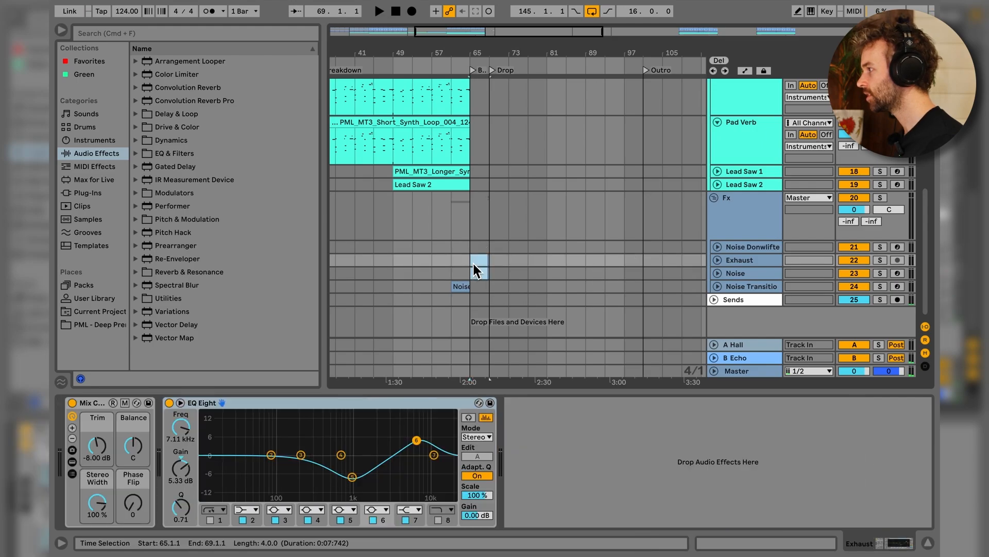
Step: Automate Lead Saw 1's Mod Wheel to drop at bar 49 and ramp back up to 85% at bar 65
{"action": "scroll", "coordinate": [468, 167], "scroll_direction": "left", "scroll_amount": 3}
{"action": "scroll", "coordinate": [713, 195], "scroll_direction": "up", "scroll_amount": 1}
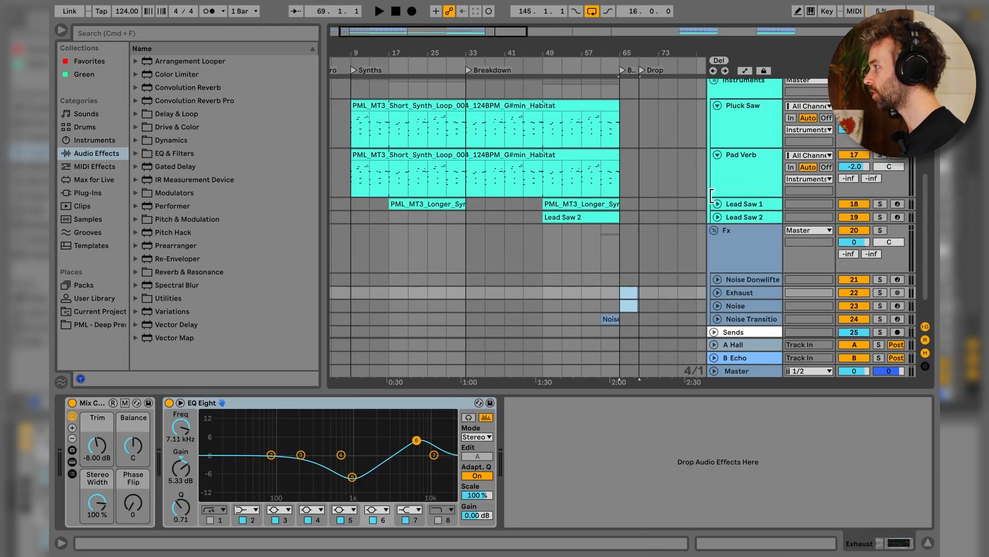
{"action": "left_click", "coordinate": [718, 204]}
{"action": "left_click", "coordinate": [731, 206]}
{"action": "key", "text": "a"}
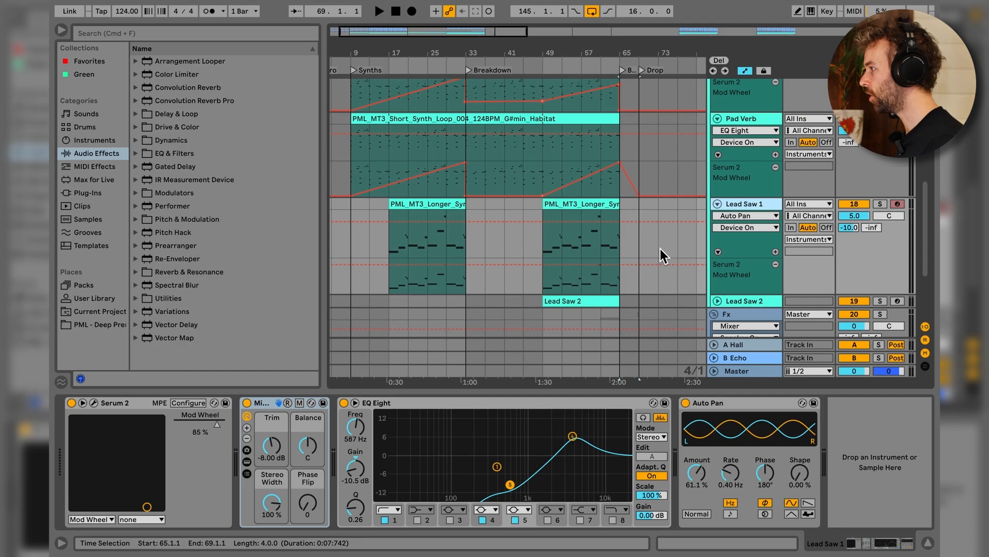
{"action": "left_click", "coordinate": [543, 264]}
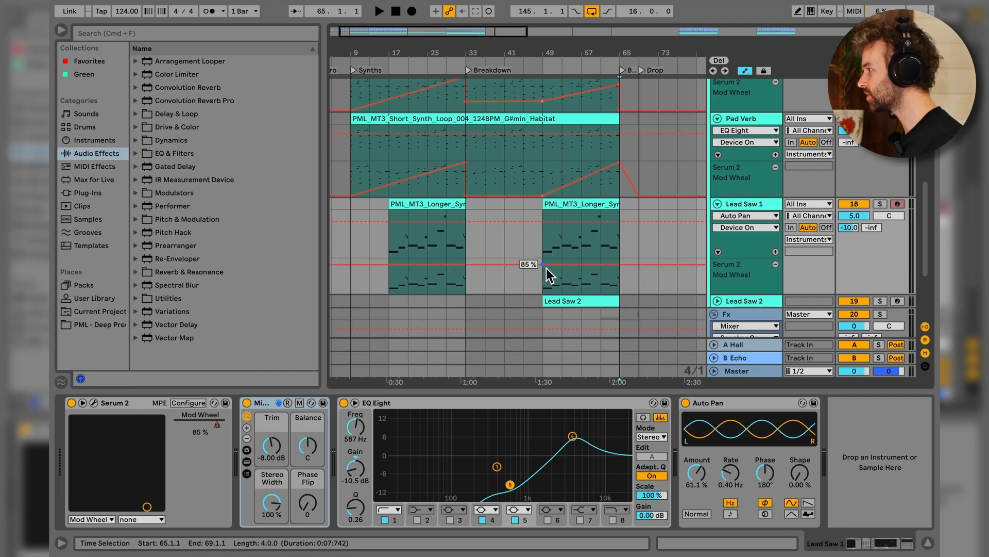
{"action": "left_click", "coordinate": [621, 265]}
{"action": "left_click_drag", "start_coordinate": [544, 264], "coordinate": [544, 271]}
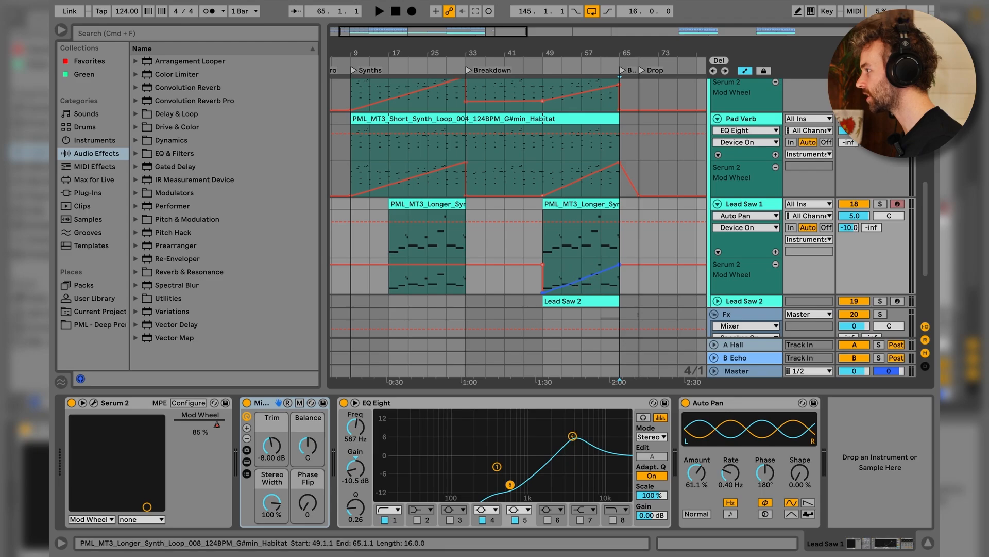
Step: Add an Auto Filter to the Kick track and set it to high-pass at 108 Hz
{"action": "scroll", "coordinate": [606, 250], "scroll_direction": "up", "scroll_amount": 10}
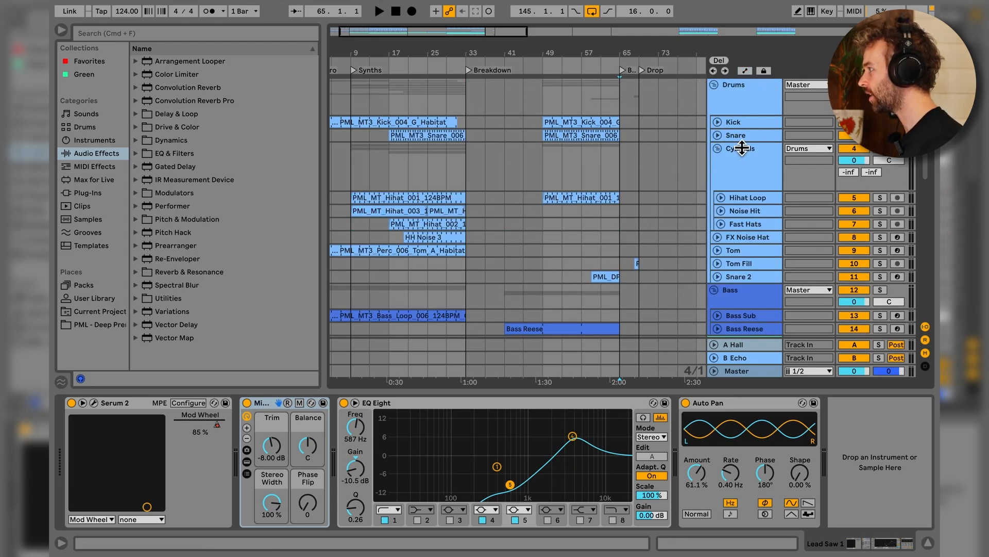
{"action": "left_click", "coordinate": [741, 124]}
{"action": "key", "text": "super+f"}
{"action": "type", "text": "au"}
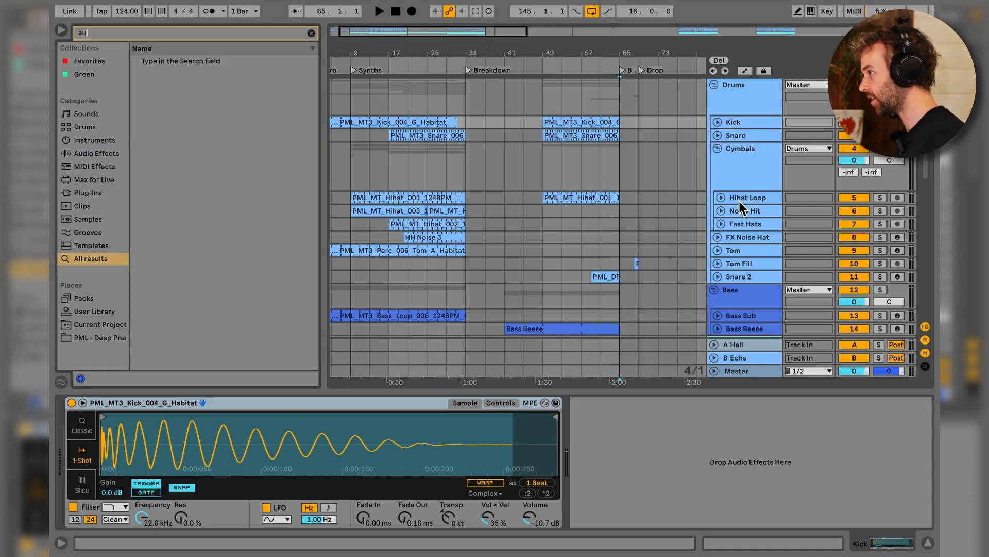
{"action": "type", "text": "to fil"}
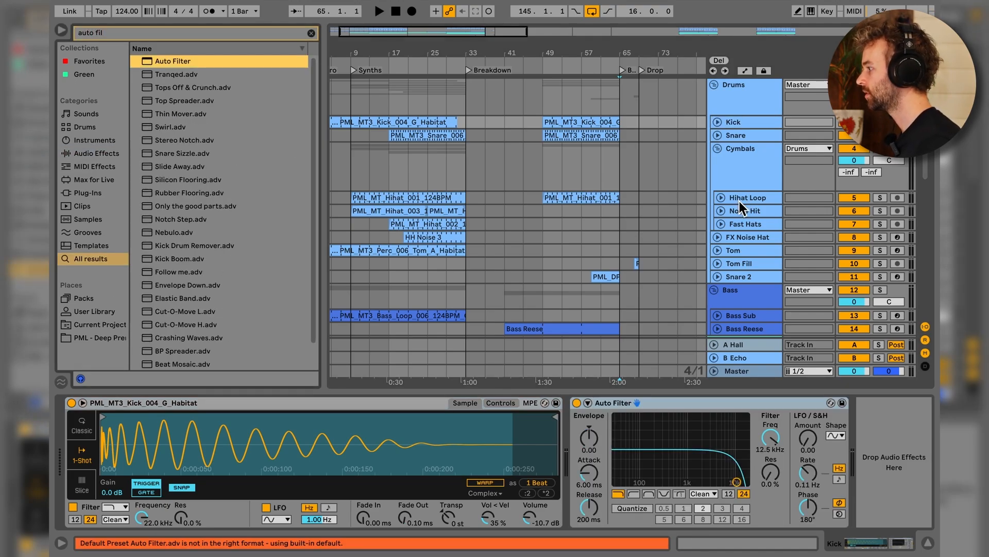
{"action": "left_click", "coordinate": [638, 496]}
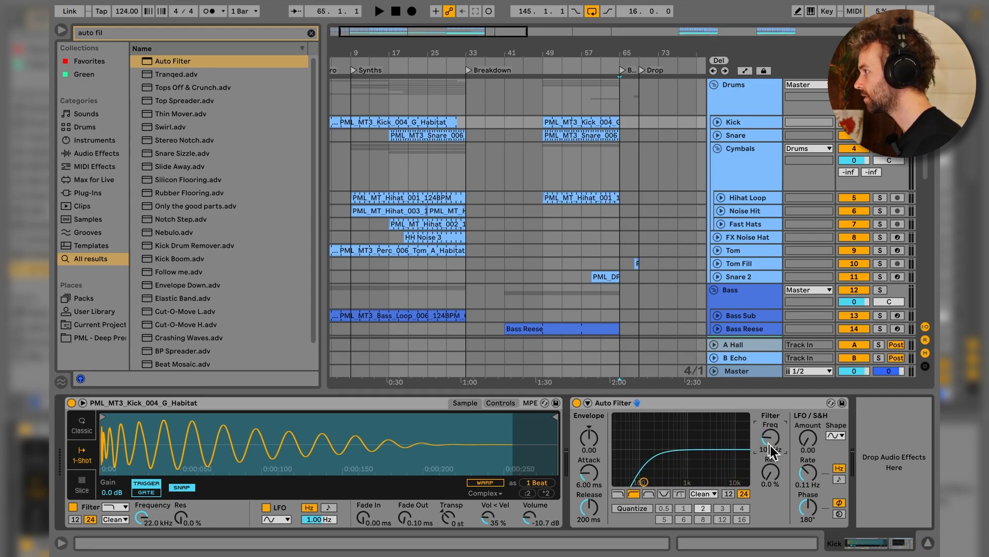
Step: Switch the Kick's Auto Filter off by default and automate its Device On parameter in a new lane to stay on through bar 65
{"action": "left_click", "coordinate": [577, 404]}
{"action": "right_click", "coordinate": [577, 405]}
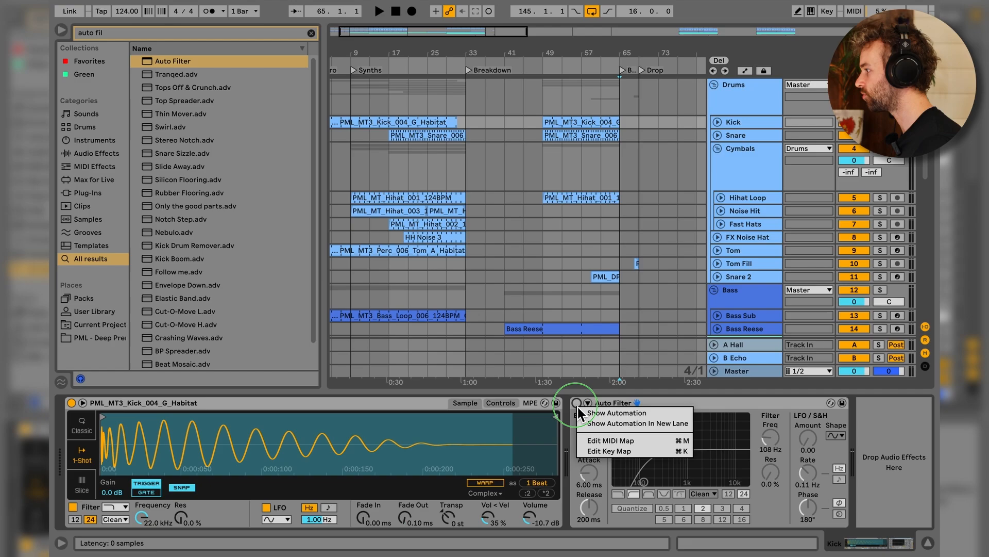
{"action": "left_click", "coordinate": [589, 422]}
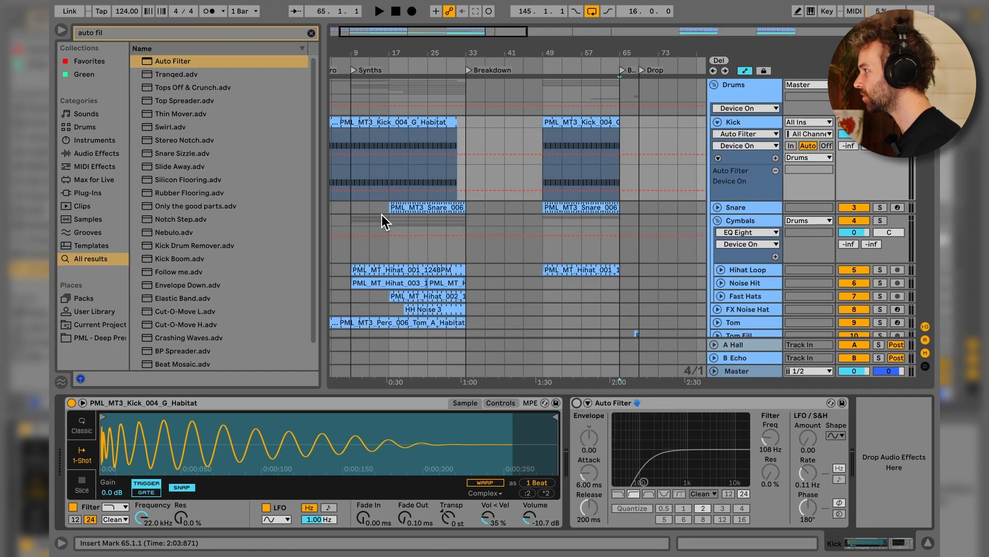
{"action": "scroll", "coordinate": [363, 187], "scroll_direction": "left", "scroll_amount": 2}
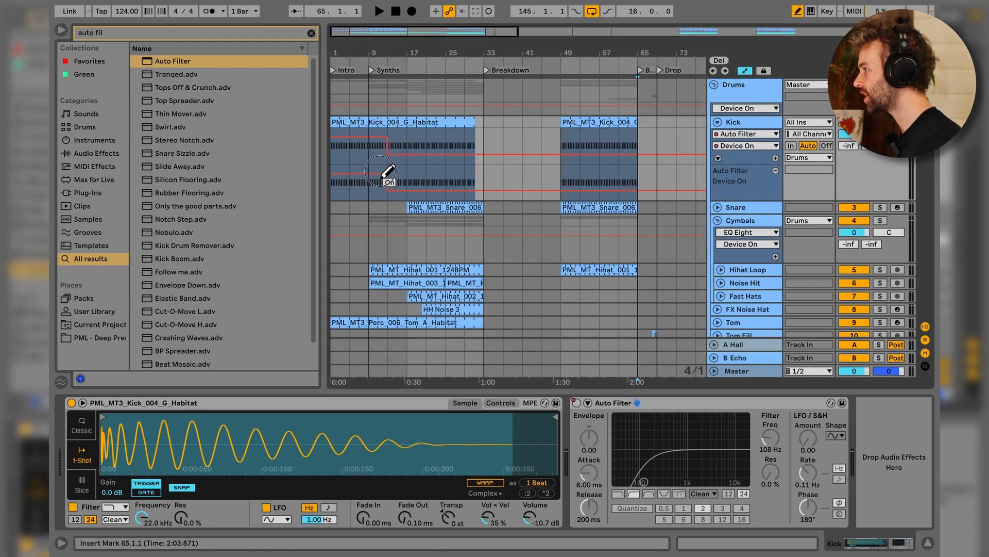
{"action": "left_click_drag", "start_coordinate": [474, 173], "coordinate": [567, 169]}
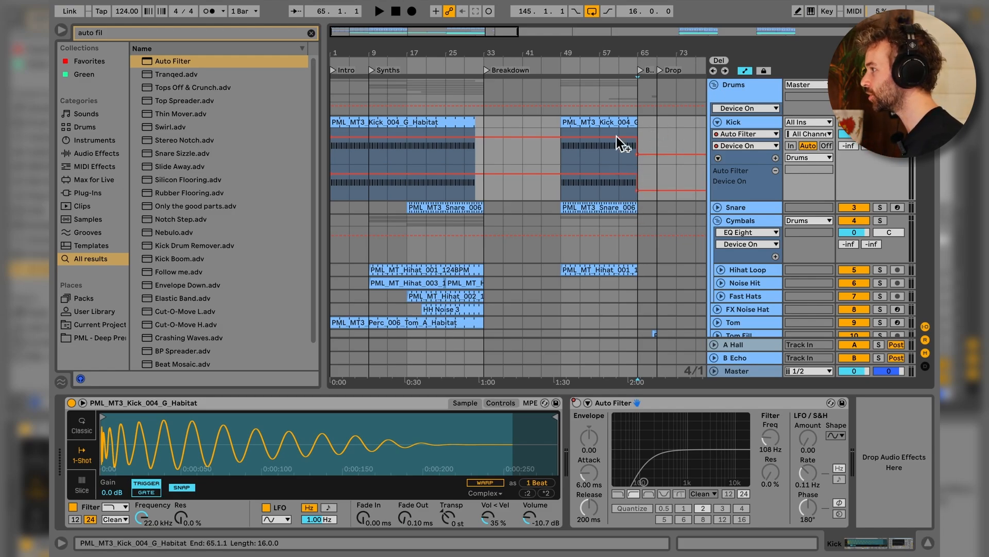
Step: Play back the Intro and the Synths section from bar 9 to hear the high-passed kick
{"action": "left_click", "coordinate": [335, 193]}
{"action": "key", "text": "space"}
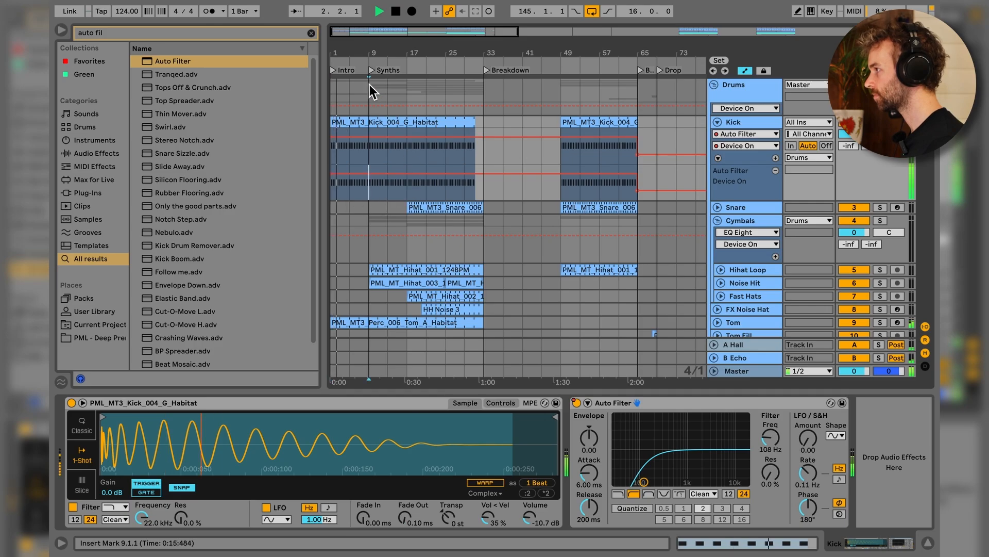
{"action": "left_click", "coordinate": [372, 72]}
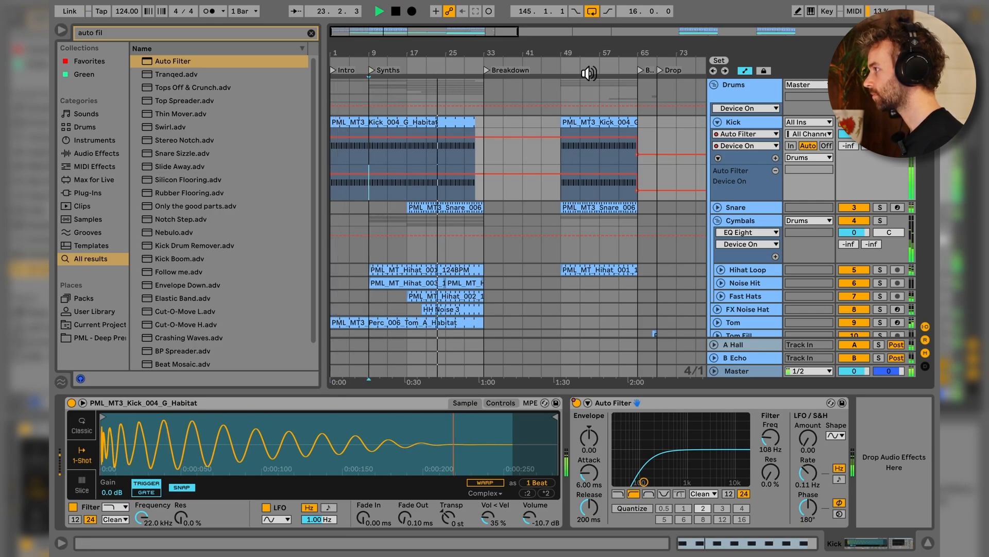
Step: Play from bar 49 and retune the Kick's Auto Filter to 120 Hz with 15% resonance
{"action": "left_click", "coordinate": [562, 63]}
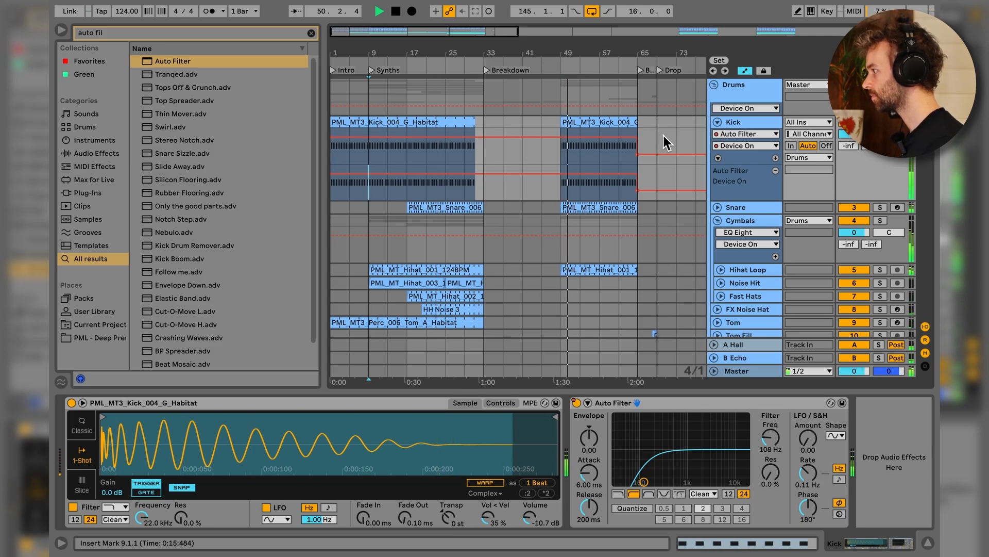
{"action": "mouse_move", "coordinate": [772, 442]}
{"action": "left_mouse_down"}
{"action": "mouse_move", "coordinate": [771, 463]}
{"action": "mouse_move", "coordinate": [769, 431]}
{"action": "left_mouse_up"}
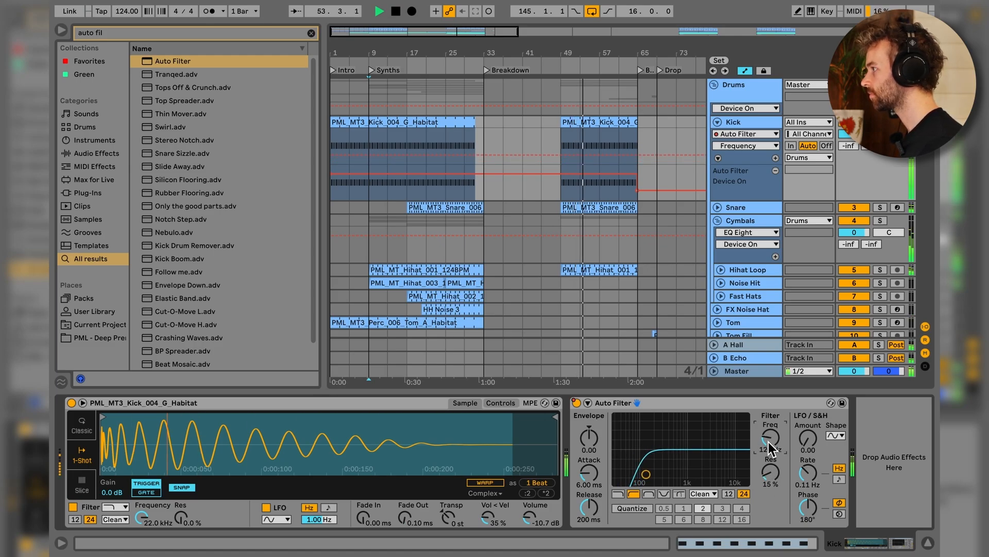
{"action": "key", "text": "space"}
Step: Hide the automation, then copy the main loop at bars 145–161 across all tracks and paste it at the Drop, bar 69
{"action": "scroll", "coordinate": [449, 237], "scroll_direction": "down", "scroll_amount": 5}
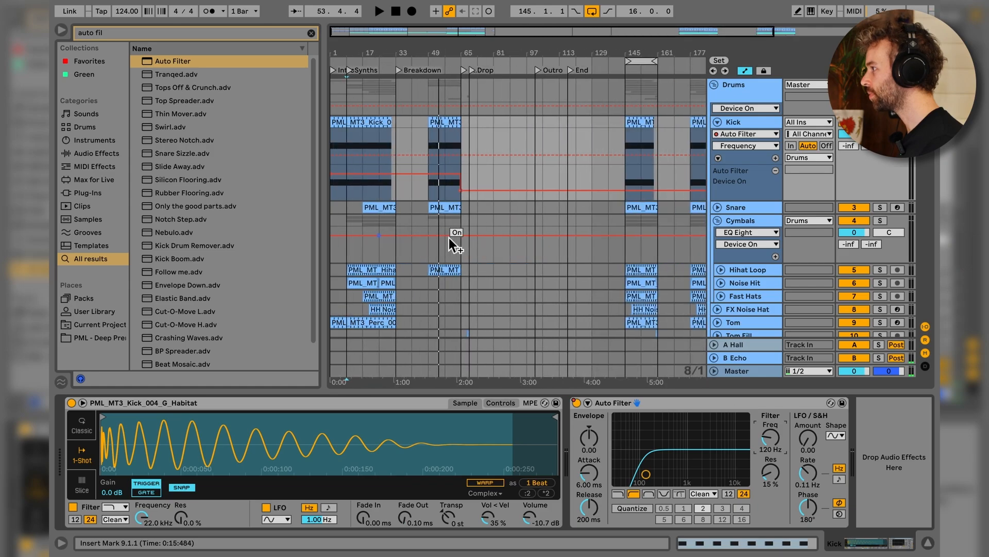
{"action": "key", "text": "a"}
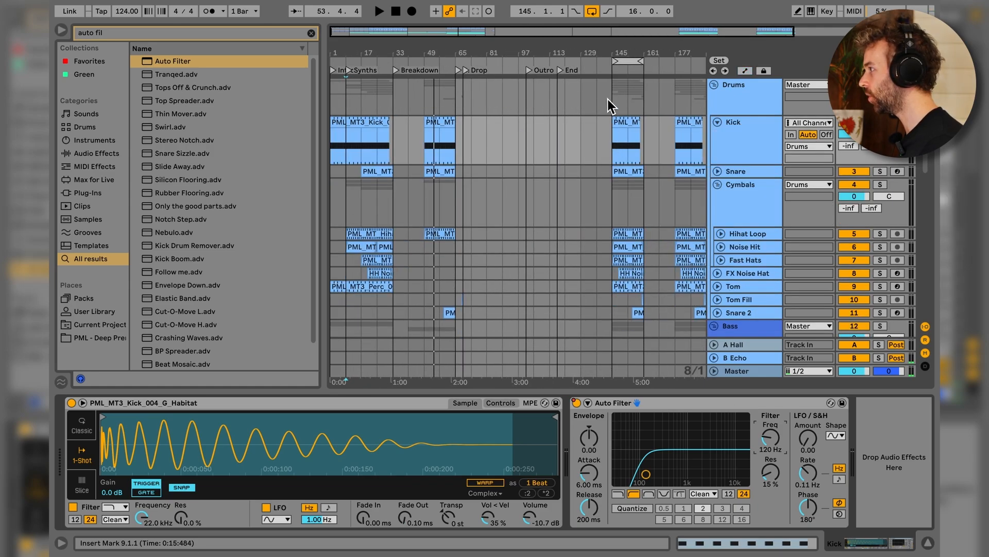
{"action": "left_click_drag", "start_coordinate": [610, 97], "coordinate": [645, 176]}
{"action": "scroll", "coordinate": [641, 186], "scroll_direction": "down", "scroll_amount": 10}
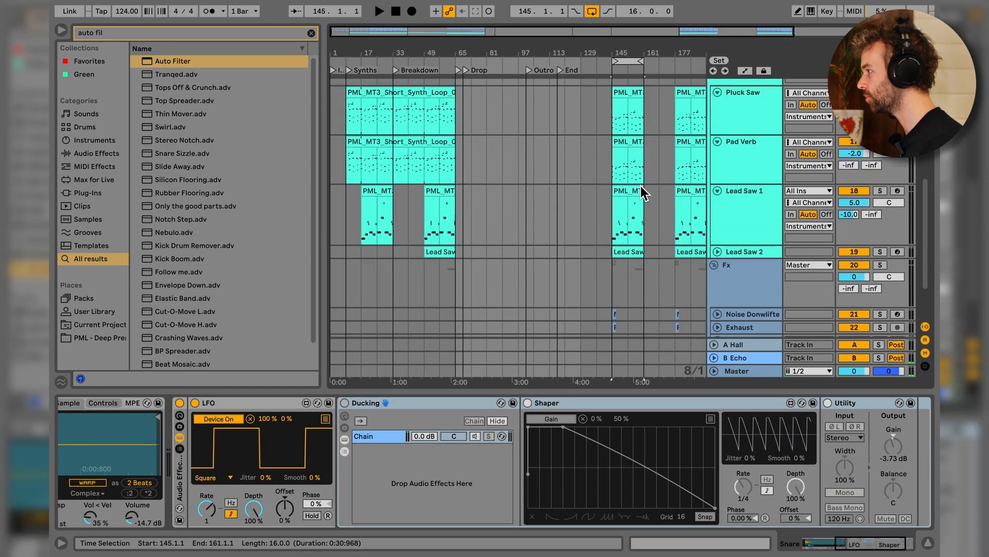
{"action": "scroll", "coordinate": [647, 278], "scroll_direction": "down", "scroll_amount": 3}
{"action": "scroll", "coordinate": [646, 279], "scroll_direction": "right", "scroll_amount": 3}
{"action": "left_click", "coordinate": [564, 305], "text": "shift"}
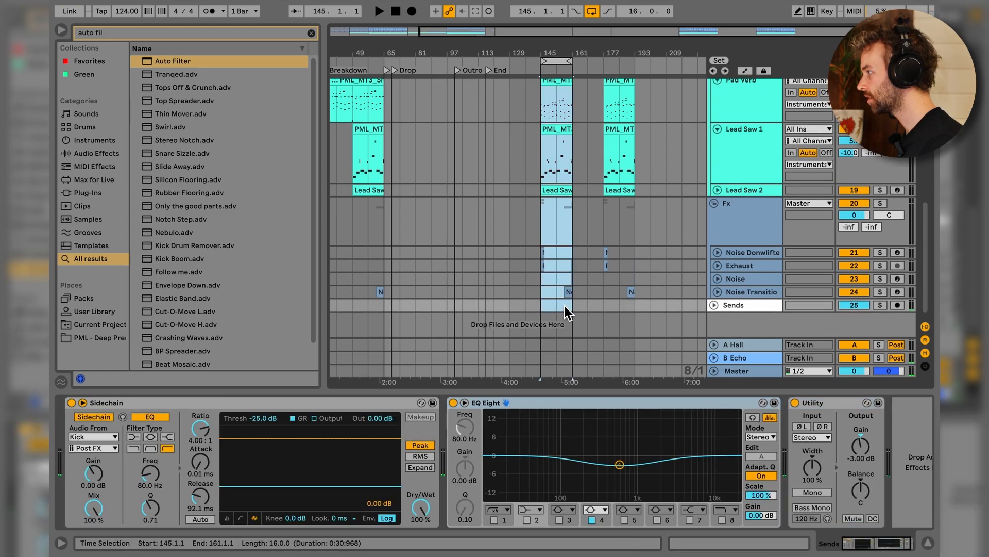
{"action": "scroll", "coordinate": [435, 256], "scroll_direction": "up", "scroll_amount": 10}
{"action": "scroll", "coordinate": [426, 144], "scroll_direction": "left", "scroll_amount": 1}
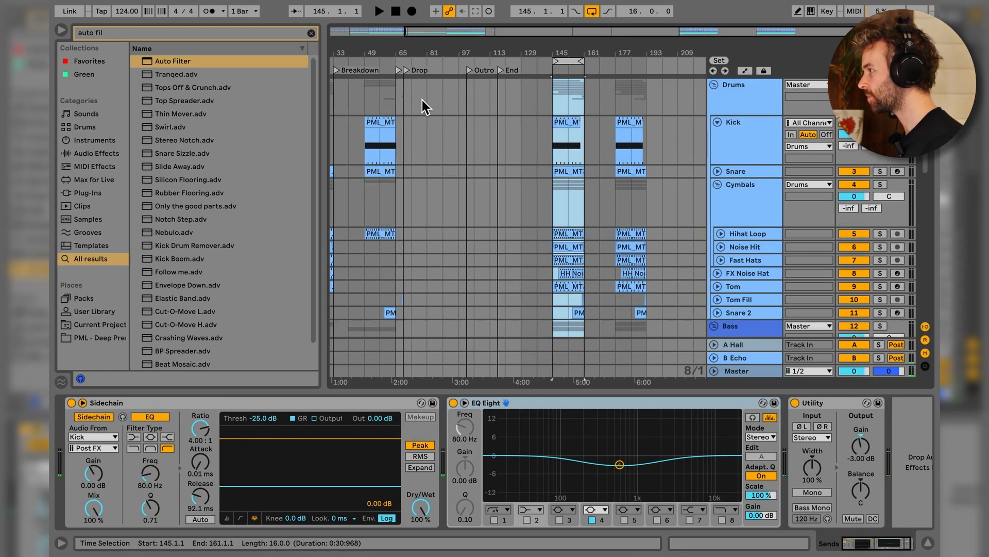
{"action": "left_click", "coordinate": [407, 94]}
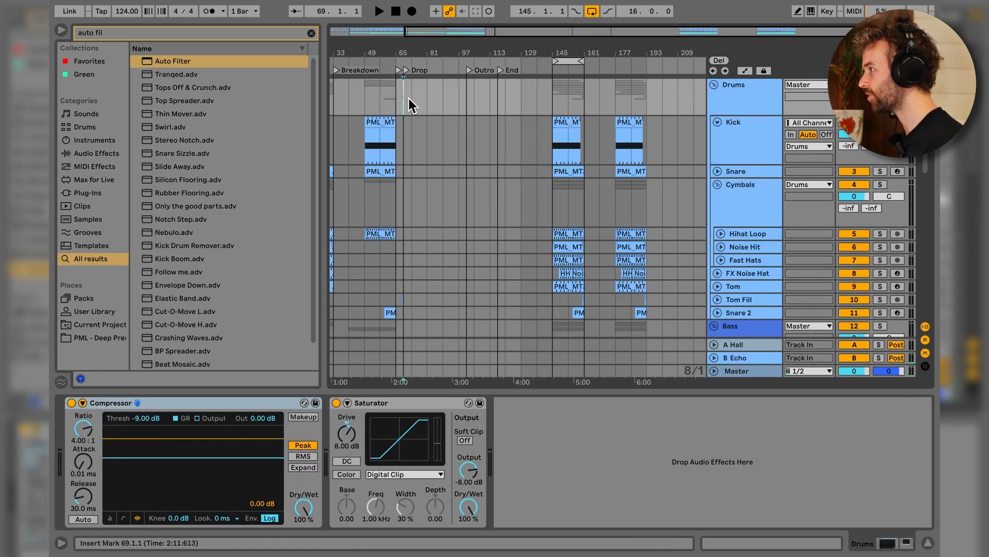
{"action": "key", "text": "ctrl+v"}
{"action": "scroll", "coordinate": [409, 103], "scroll_direction": "up", "scroll_amount": 5, "text": "ctrl"}
Step: Clear the Drop's snare, cymbal and tom clips before bar 77, and repeat the Kick clip from bar 85
{"action": "left_click", "coordinate": [440, 149]}
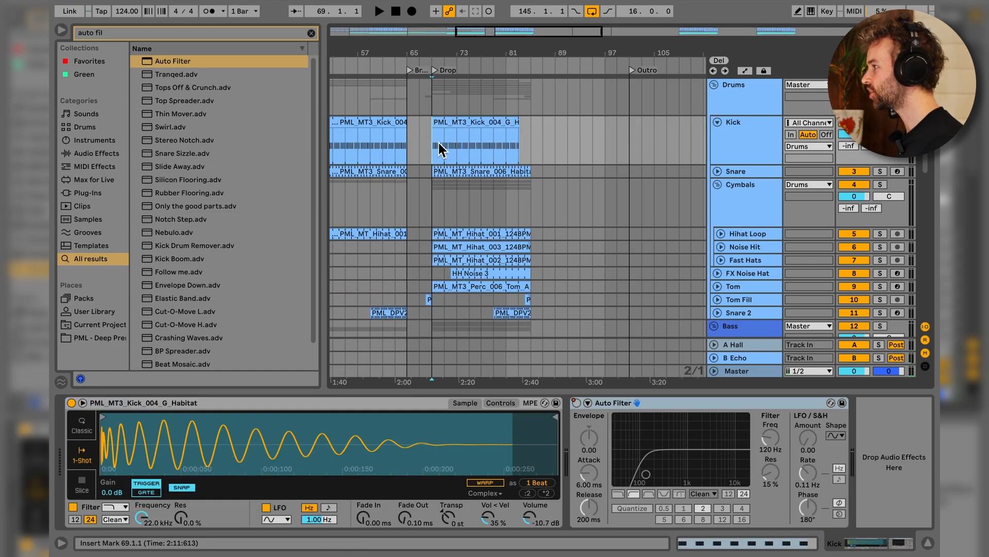
{"action": "scroll", "coordinate": [426, 160], "scroll_direction": "down", "scroll_amount": 3}
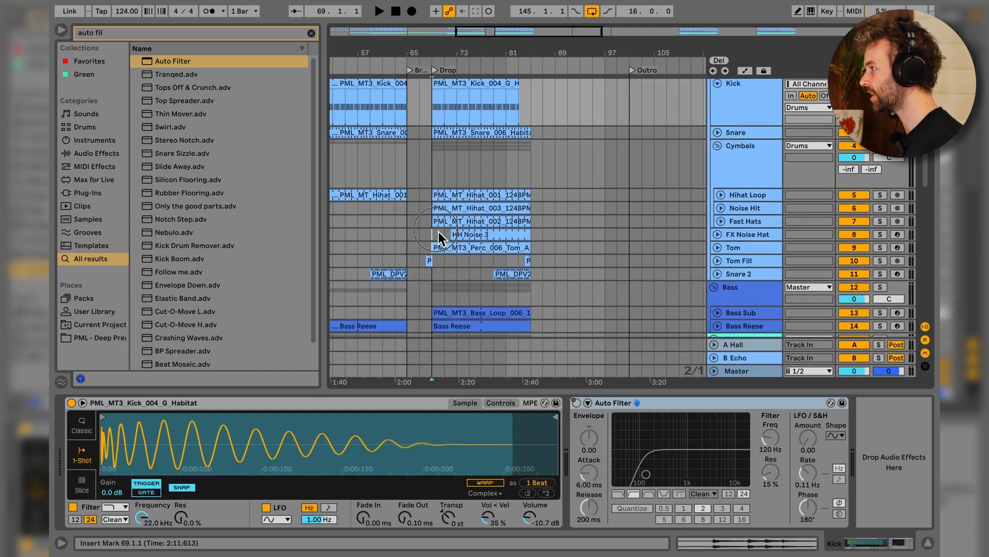
{"action": "left_click_drag", "start_coordinate": [438, 267], "coordinate": [558, 107]}
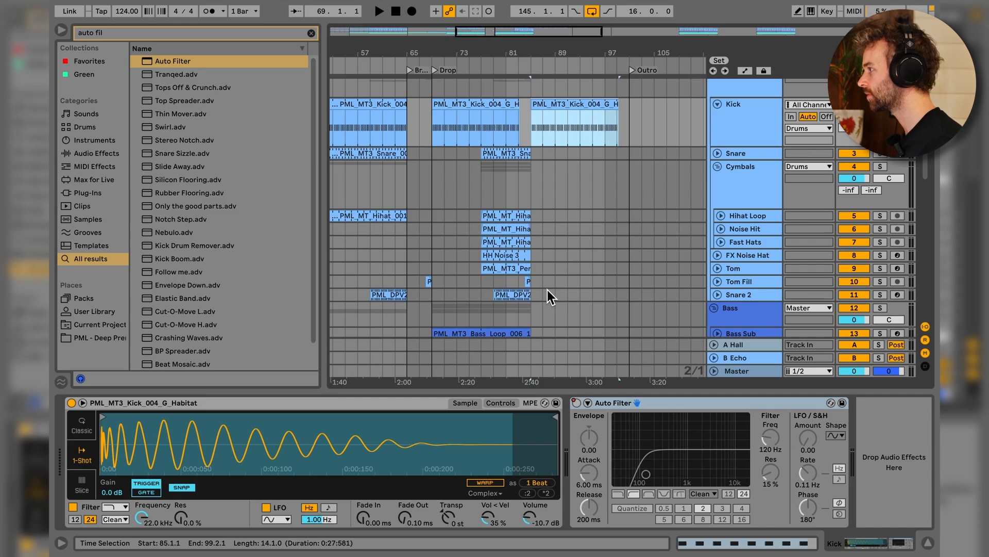
Step: Extend the Drop's Snare clip to bar 101 and duplicate the Hihat Loop, Noise Hit and Fast Hats clips up to bar 101
{"action": "left_click_drag", "start_coordinate": [531, 153], "coordinate": [629, 153]}
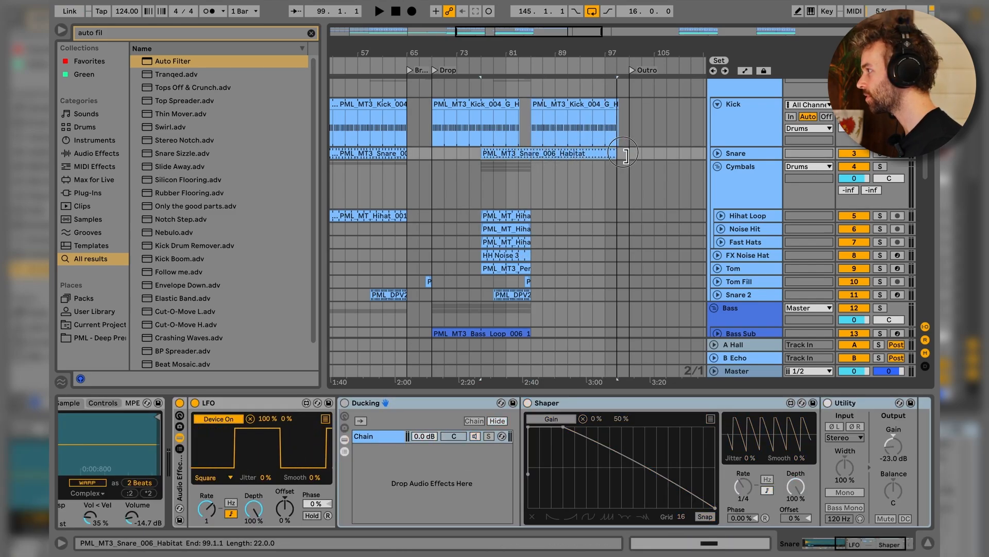
{"action": "left_click_drag", "start_coordinate": [481, 185], "coordinate": [533, 244]}
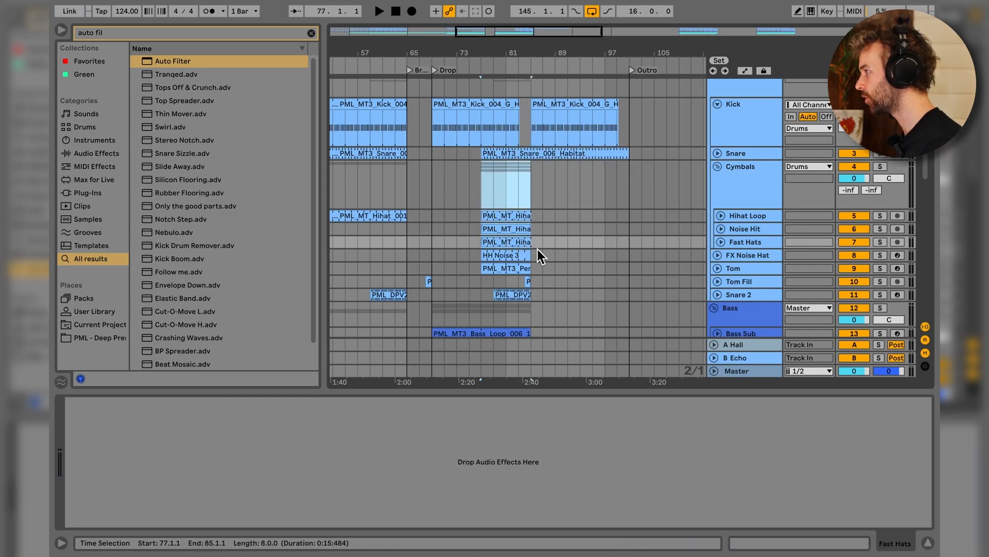
{"action": "key", "text": "ctrl+d"}
{"action": "key", "text": "ctrl+d"}
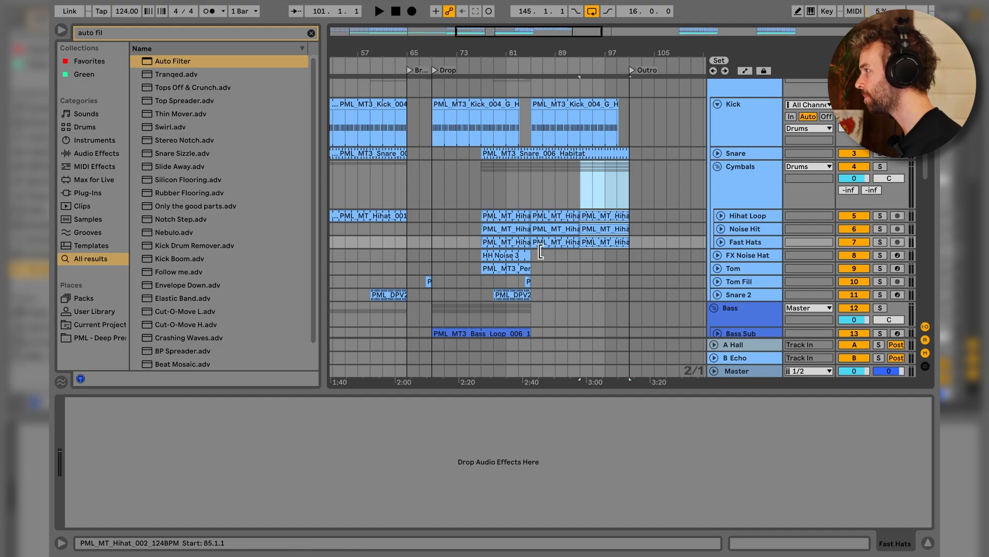
Step: Replace the Drop's FX Noise Hat clip at bar 77 with a copy of the main-loop HH Noise 3 section pasted at bar 85
{"action": "scroll", "coordinate": [534, 254], "scroll_direction": "down", "scroll_amount": 3}
{"action": "left_click", "coordinate": [461, 255]}
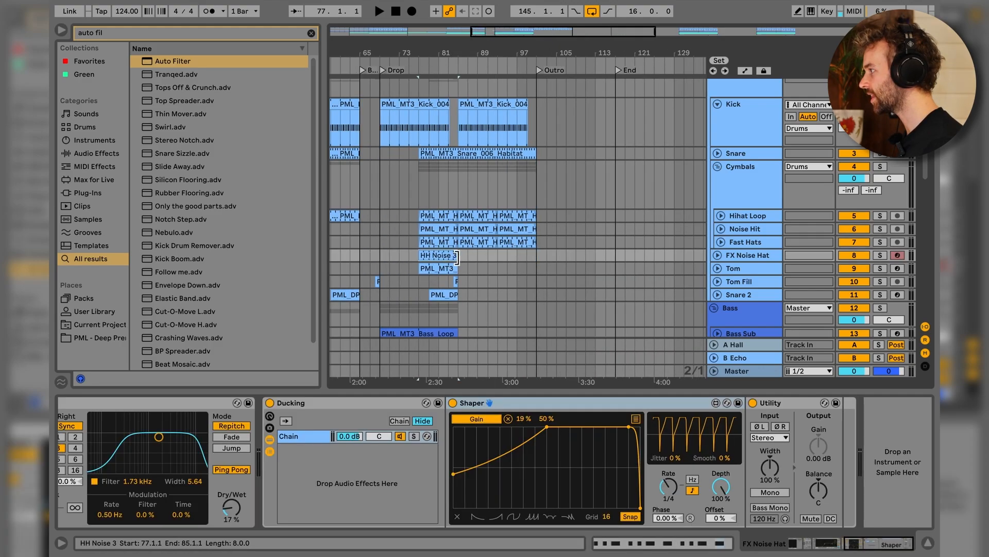
{"action": "key", "text": "Delete"}
{"action": "scroll", "coordinate": [528, 267], "scroll_direction": "right", "scroll_amount": 3}
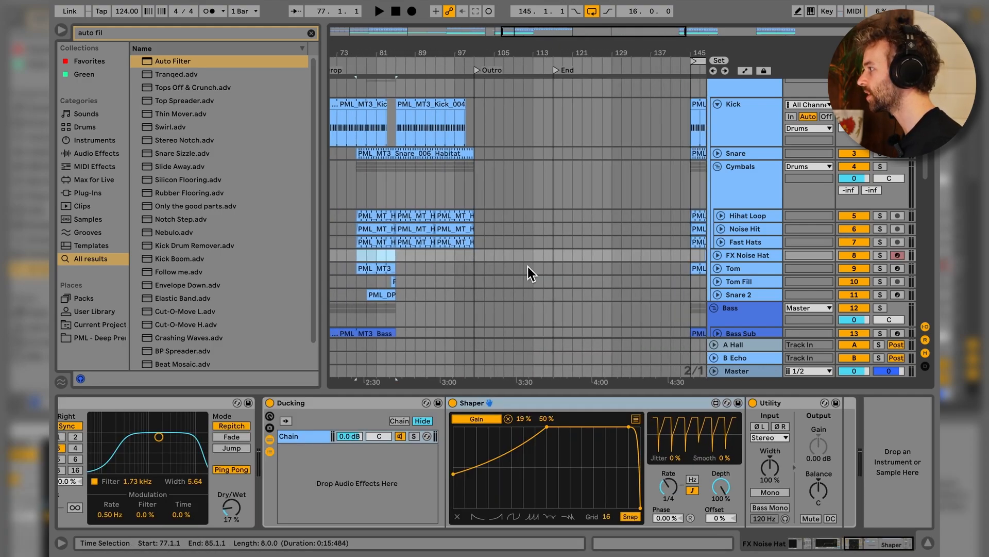
{"action": "scroll", "coordinate": [528, 266], "scroll_direction": "right", "scroll_amount": 2}
{"action": "scroll", "coordinate": [530, 263], "scroll_direction": "down", "scroll_amount": 1}
{"action": "left_click_drag", "start_coordinate": [626, 257], "coordinate": [704, 261]}
{"action": "key", "text": "super+c"}
{"action": "left_click", "coordinate": [345, 258]}
{"action": "key", "text": "super+v"}
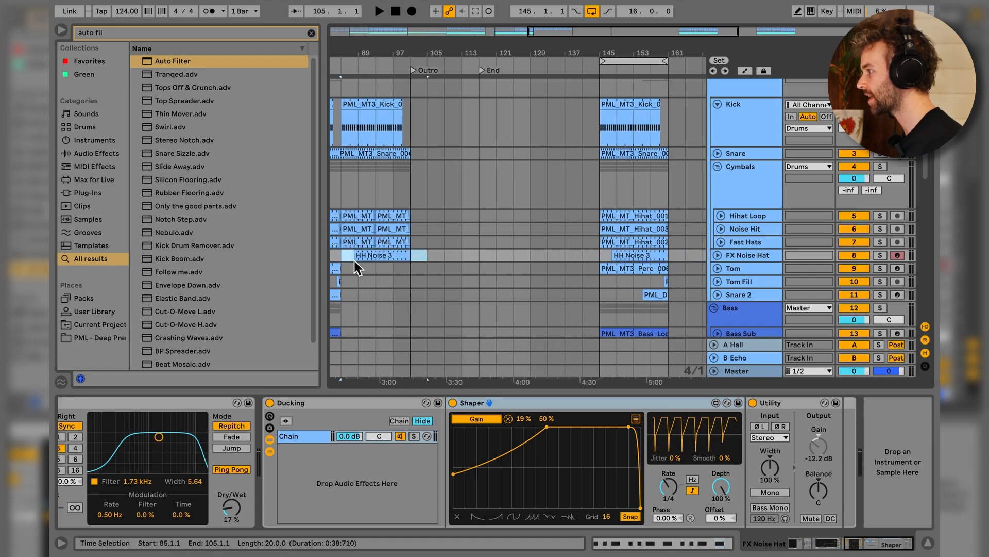
Step: Move the Drop's Tom Fill and Snare 2 clips into bars 93–101 and extend the Tom clip to bar 101
{"action": "scroll", "coordinate": [356, 261], "scroll_direction": "left", "scroll_amount": 5}
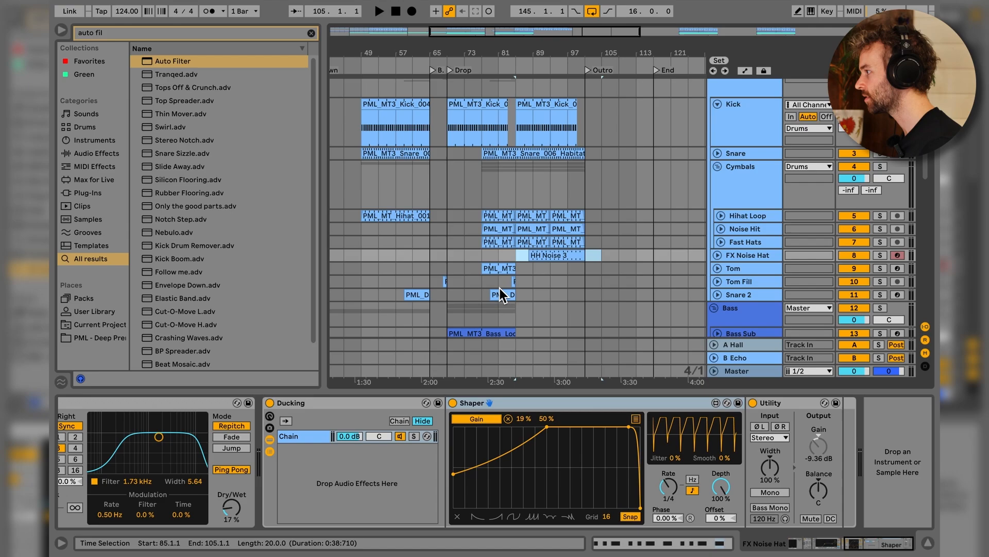
{"action": "left_click_drag", "start_coordinate": [494, 291], "coordinate": [573, 299]}
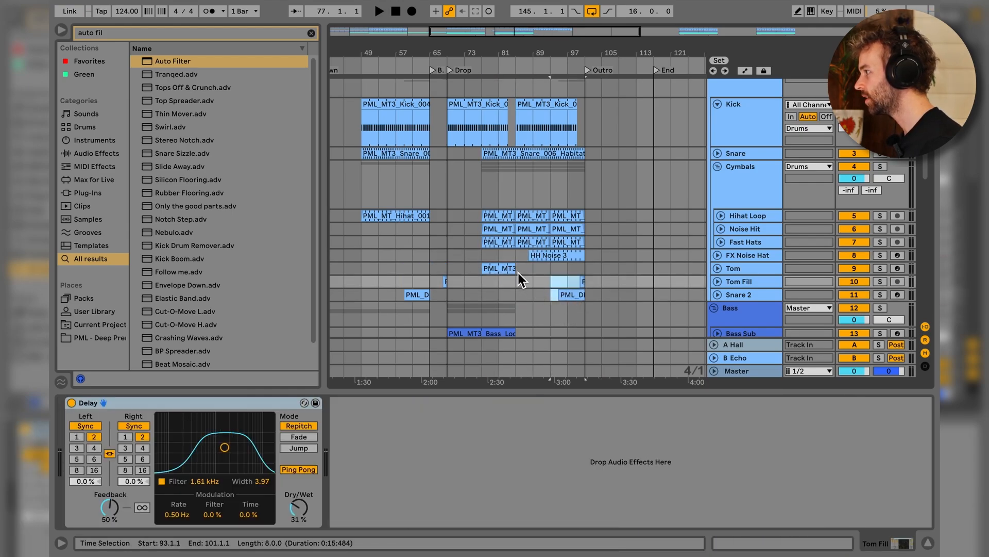
{"action": "left_click_drag", "start_coordinate": [518, 274], "coordinate": [585, 271]}
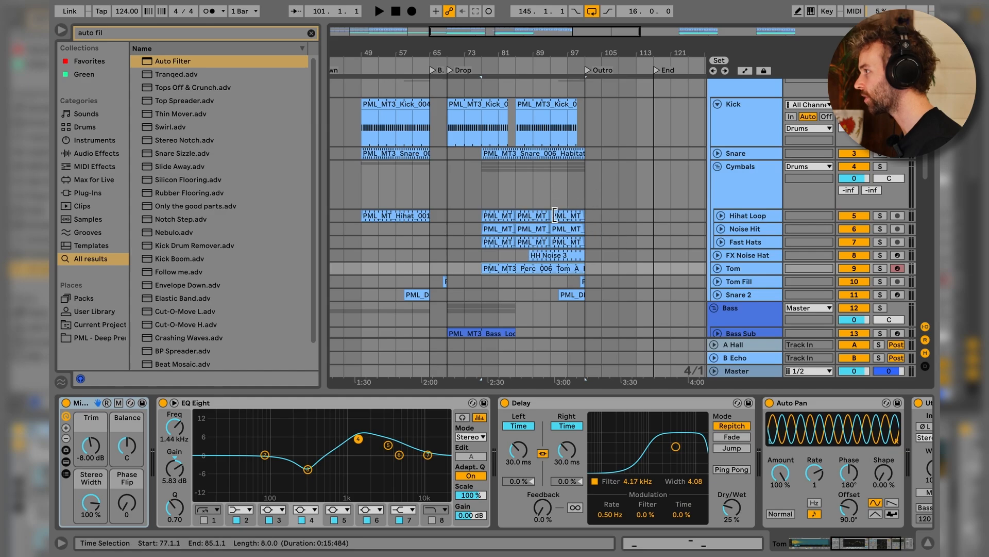
Step: Extend the Bass Sub and Bass Reese clips in the Drop to bar 101
{"action": "scroll", "coordinate": [550, 222], "scroll_direction": "down", "scroll_amount": 6}
{"action": "left_click", "coordinate": [513, 162]}
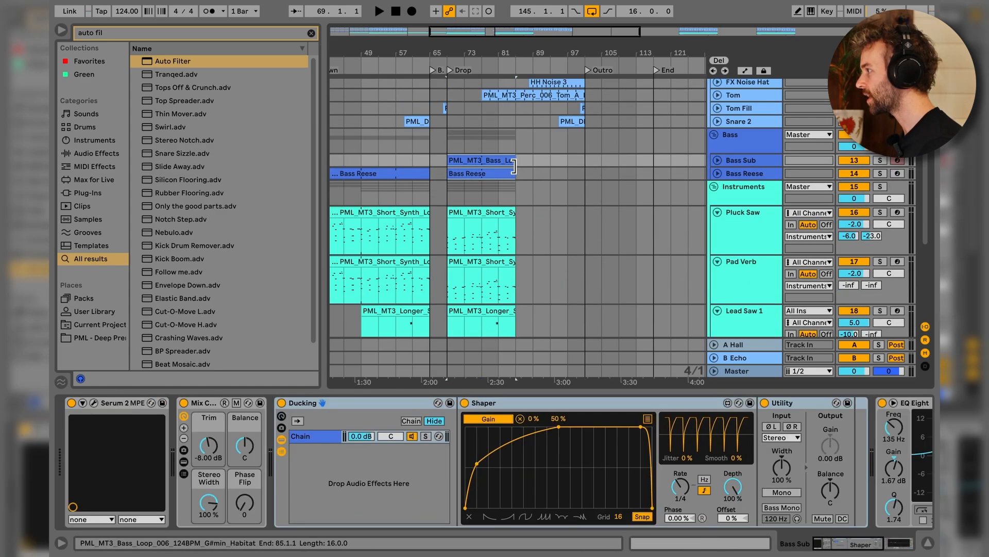
{"action": "left_click_drag", "start_coordinate": [514, 165], "coordinate": [585, 171]}
Step: Duplicate the Pluck Saw, Pad Verb, Lead Saw 1 and Lead Saw 2 clips from bars 69–85 onto bars 85–101
{"action": "left_click", "coordinate": [501, 214]}
{"action": "scroll", "coordinate": [501, 213], "scroll_direction": "down", "scroll_amount": 1}
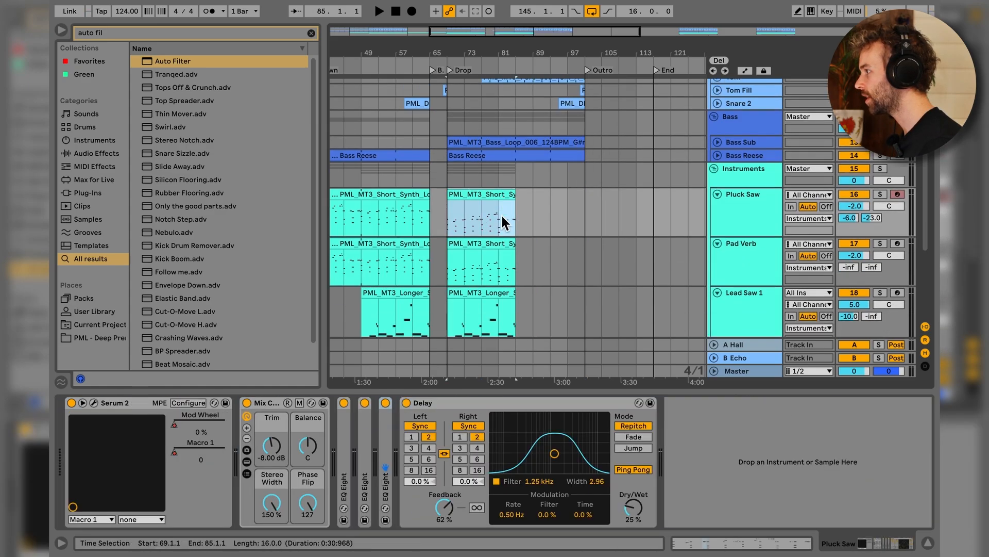
{"action": "scroll", "coordinate": [500, 214], "scroll_direction": "down", "scroll_amount": 2}
{"action": "left_click", "coordinate": [515, 269], "text": "shift"}
{"action": "mouse_move", "coordinate": [515, 267]}
{"action": "left_mouse_down"}
{"action": "mouse_move", "coordinate": [585, 269]}
{"action": "mouse_move", "coordinate": [523, 268]}
{"action": "left_mouse_up"}
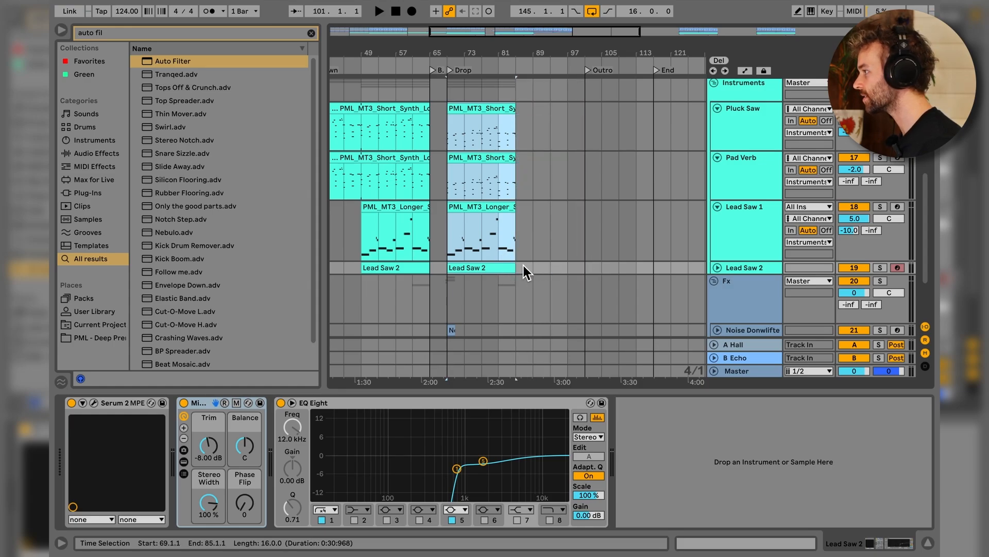
{"action": "key", "text": "ctrl+d"}
Step: Delete the Lead Saw 1 and Lead Saw 2 clips from the Drop's first half, bars 69–85
{"action": "left_click", "coordinate": [512, 269]}
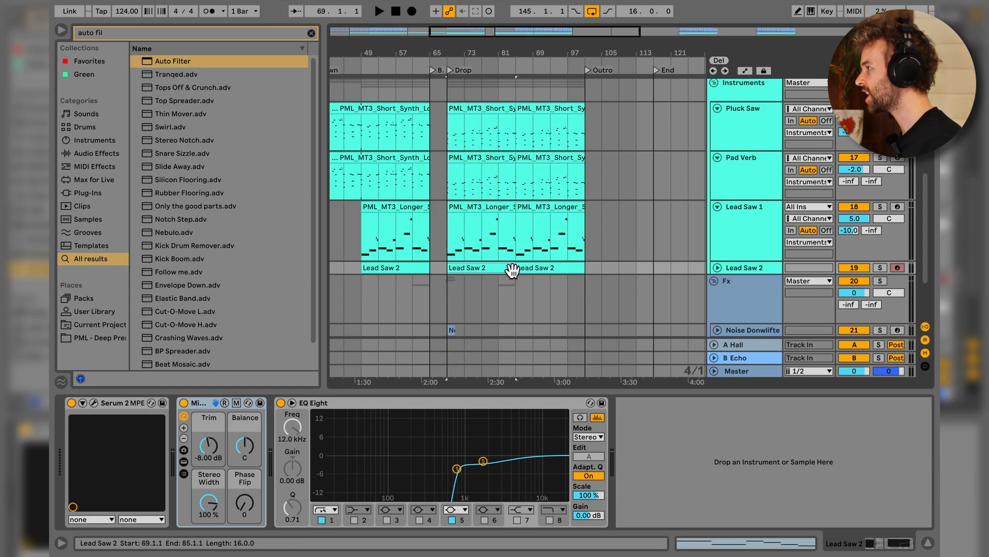
{"action": "left_click", "coordinate": [504, 215]}
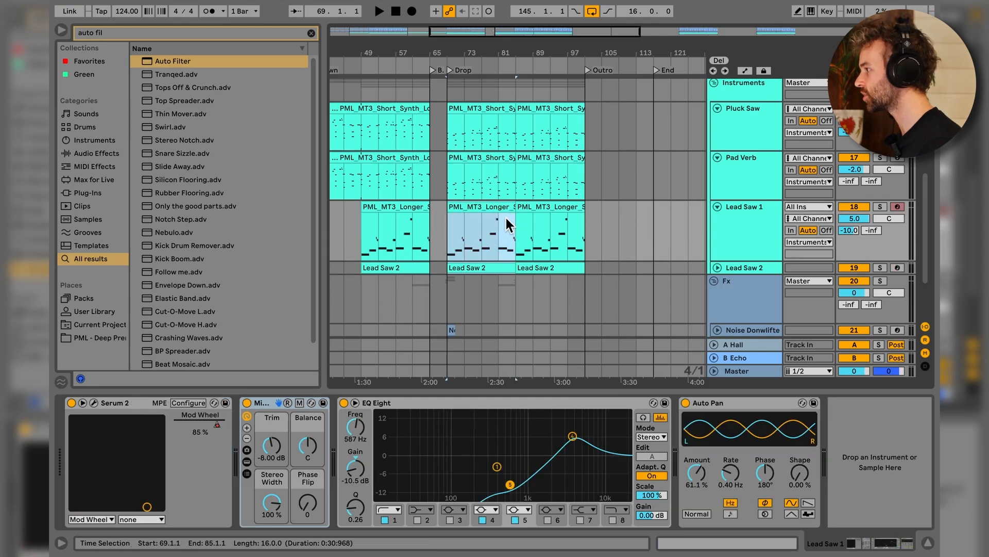
{"action": "key", "text": "Delete"}
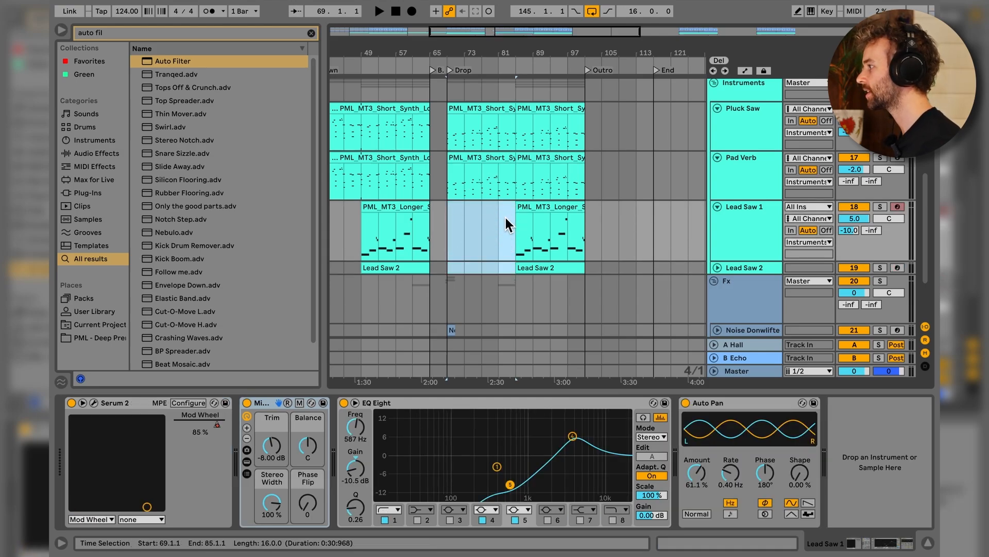
Step: Extend the starts of the Drop's Pluck Saw and Pad Verb clips back to bar 68 so they lead in during the Break
{"action": "scroll", "coordinate": [434, 206], "scroll_direction": "up", "scroll_amount": 5}
{"action": "scroll", "coordinate": [434, 206], "scroll_direction": "up", "scroll_amount": 5}
{"action": "scroll", "coordinate": [433, 206], "scroll_direction": "left", "scroll_amount": 2}
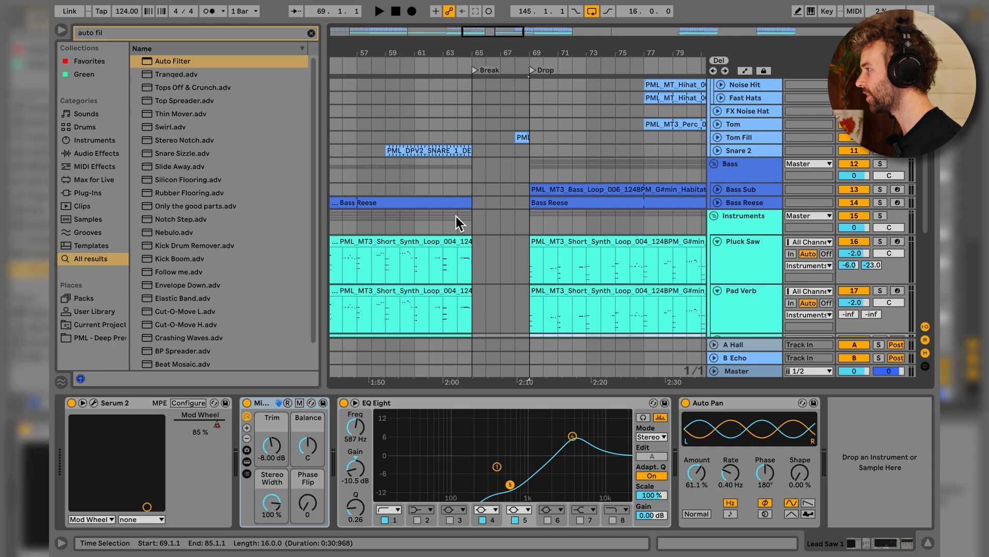
{"action": "scroll", "coordinate": [456, 215], "scroll_direction": "down", "scroll_amount": 1}
{"action": "left_click_drag", "start_coordinate": [537, 236], "coordinate": [523, 236]}
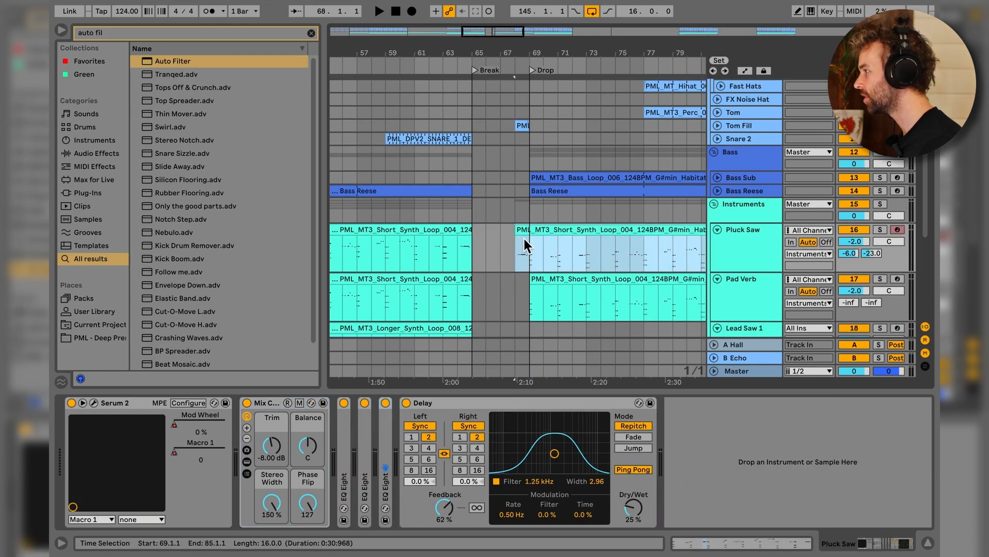
{"action": "left_click_drag", "start_coordinate": [537, 285], "coordinate": [523, 285]}
Step: Play back from bar 63 through the Break into the Drop to check the synth lead-in, and review the arrangement
{"action": "scroll", "coordinate": [522, 285], "scroll_direction": "down", "scroll_amount": 2}
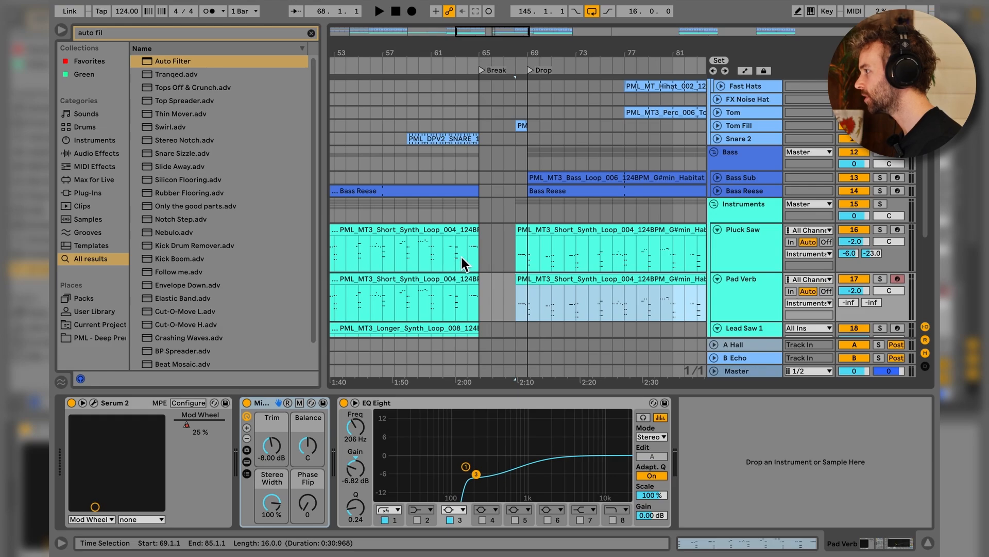
{"action": "left_click", "coordinate": [461, 257]}
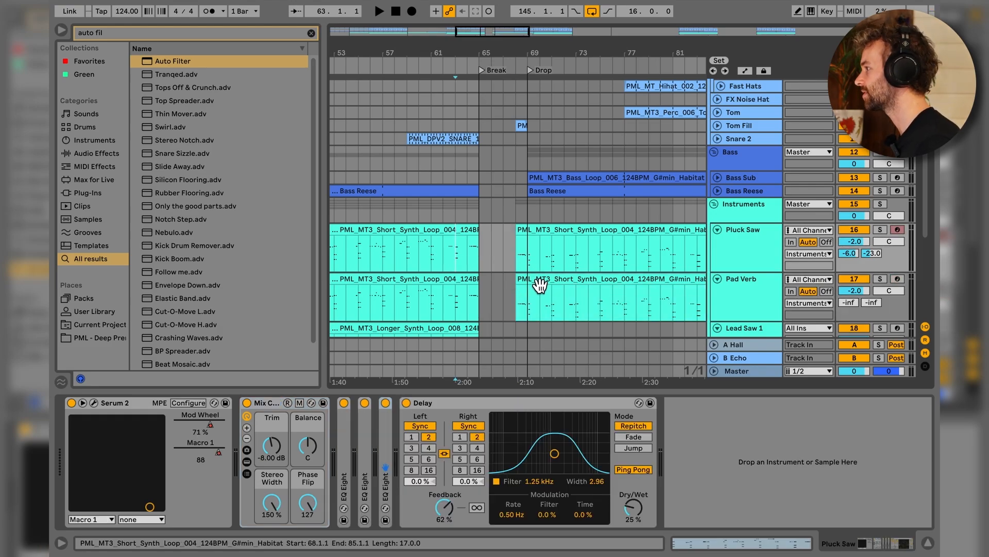
{"action": "key", "text": "space"}
{"action": "scroll", "coordinate": [521, 259], "scroll_direction": "down", "scroll_amount": 1}
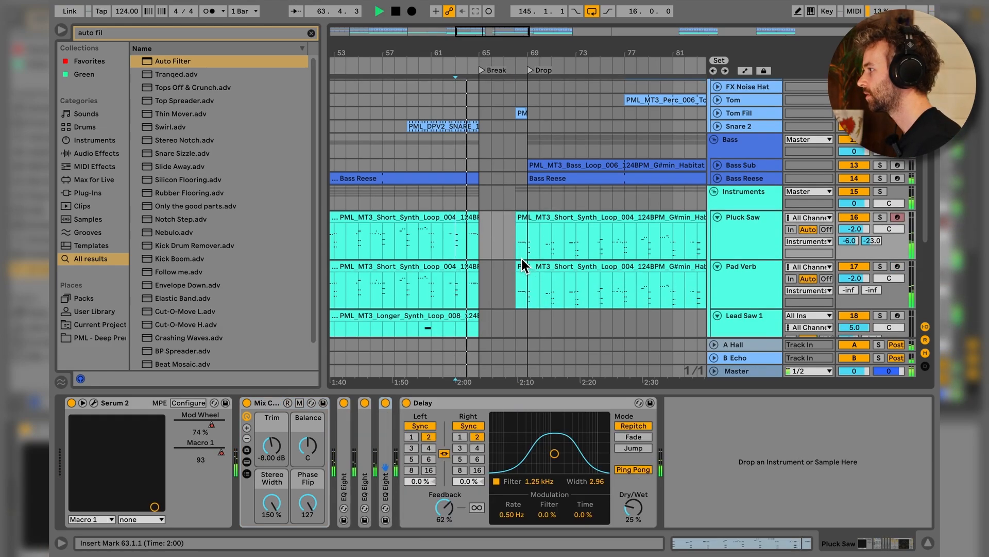
{"action": "scroll", "coordinate": [521, 258], "scroll_direction": "down", "scroll_amount": 4}
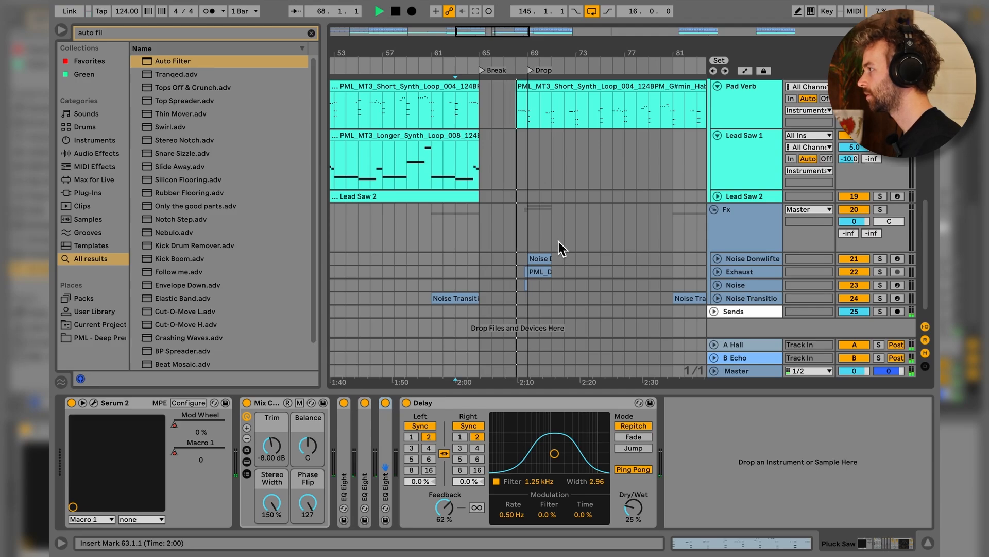
{"action": "scroll", "coordinate": [558, 237], "scroll_direction": "up", "scroll_amount": 5}
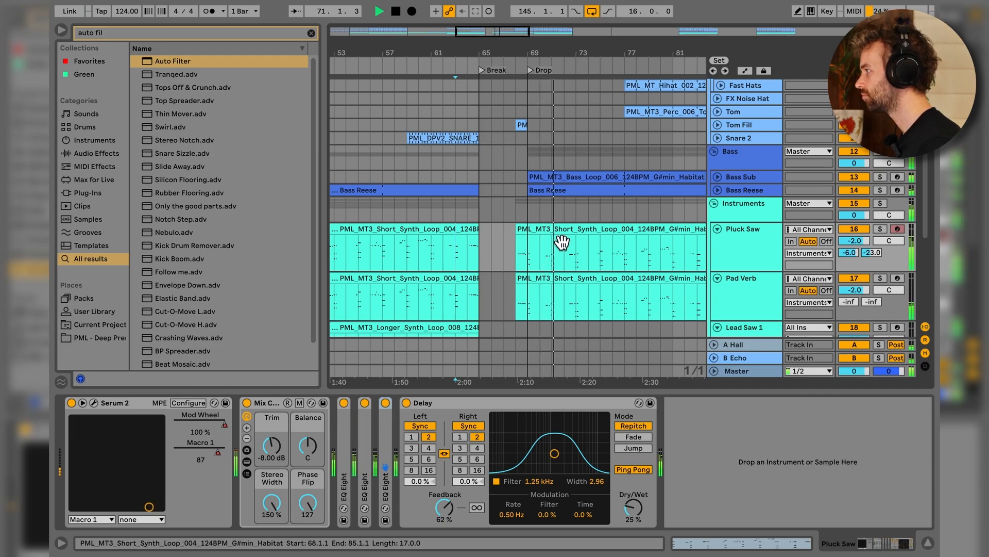
{"action": "key", "text": "space"}
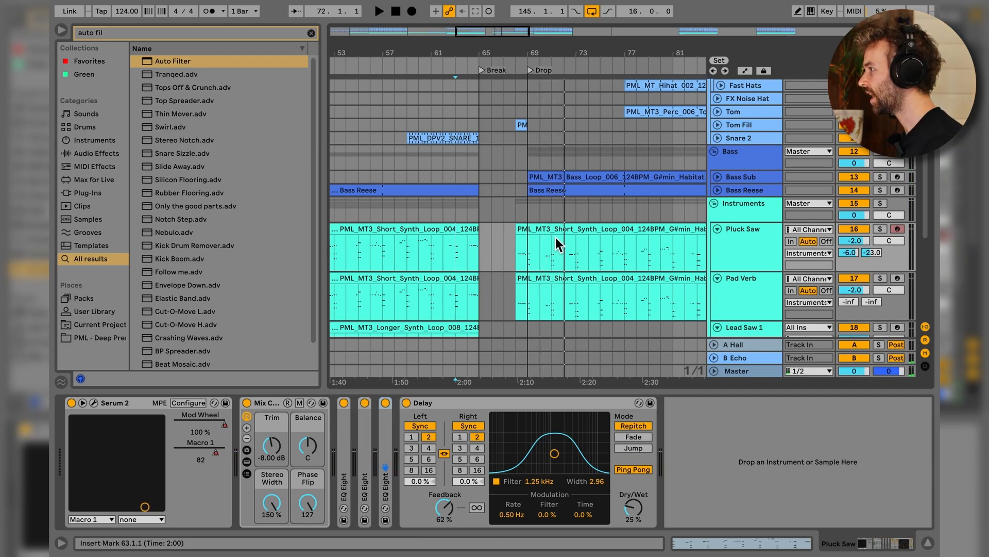
{"action": "scroll", "coordinate": [493, 196], "scroll_direction": "down", "scroll_amount": 5}
{"action": "scroll", "coordinate": [403, 184], "scroll_direction": "up", "scroll_amount": 6}
{"action": "scroll", "coordinate": [404, 187], "scroll_direction": "left", "scroll_amount": 2}
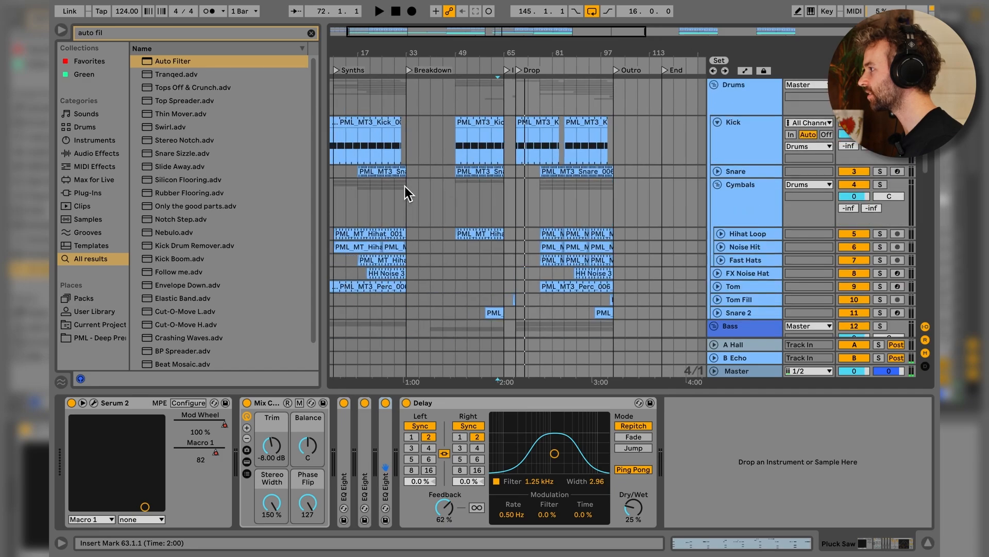
Step: Fill the Outro from bar 101 with copied Kick, Snare, Hihat Loop, Noise Hit and Fast Hats clips, and extend the Tom clip to bar 117
{"action": "scroll", "coordinate": [413, 187], "scroll_direction": "down", "scroll_amount": 1}
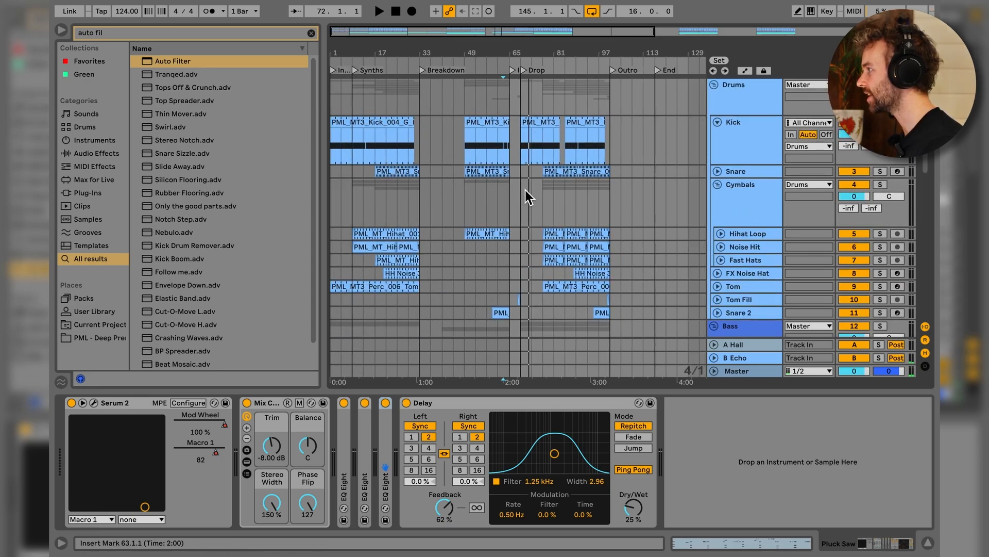
{"action": "left_click_drag", "start_coordinate": [592, 133], "coordinate": [633, 130]}
{"action": "left_click_drag", "start_coordinate": [466, 173], "coordinate": [623, 170]}
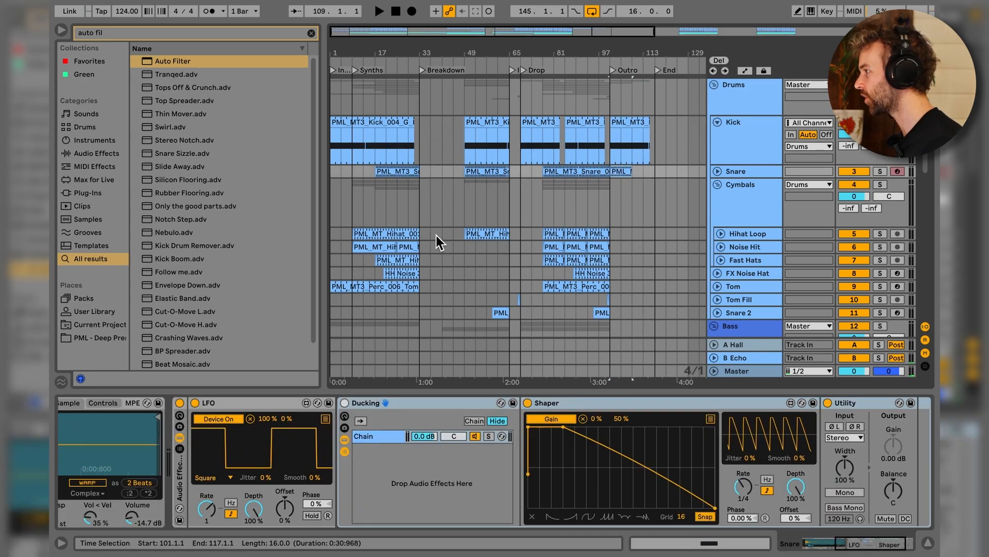
{"action": "left_click", "coordinate": [606, 262]}
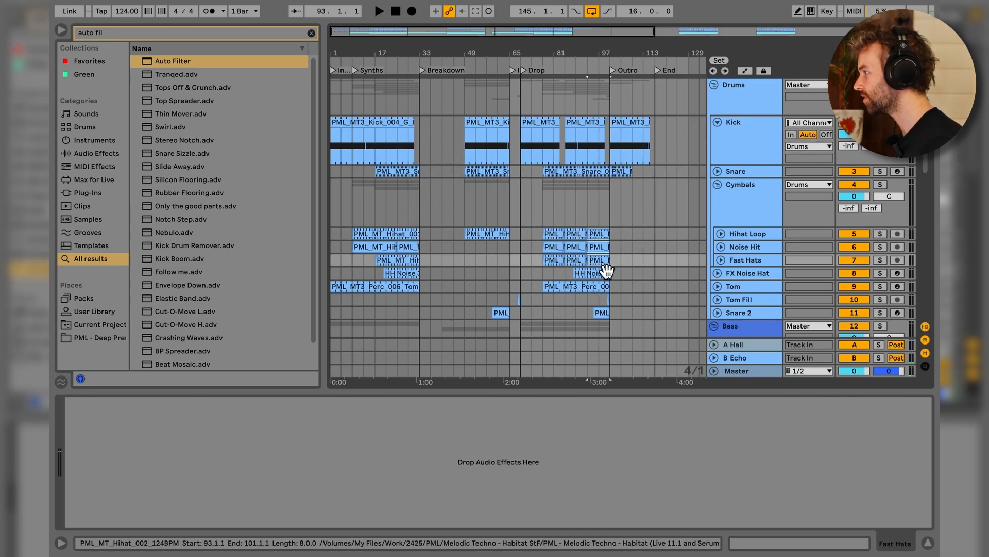
{"action": "left_click_drag", "start_coordinate": [601, 264], "coordinate": [656, 287]}
Step: Copy the Intro's Bass Sub clip into the Outro across bars 101–117
{"action": "scroll", "coordinate": [657, 287], "scroll_direction": "down", "scroll_amount": 3}
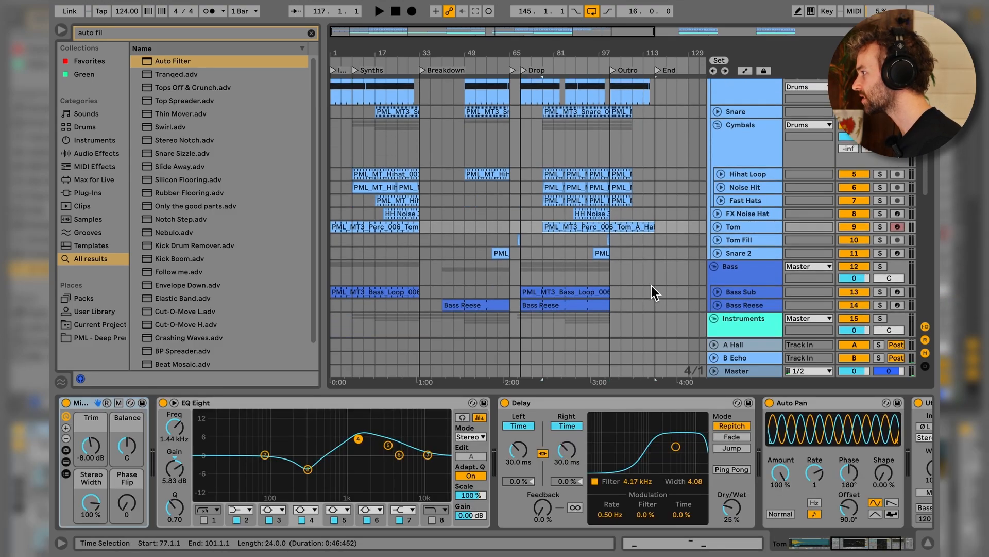
{"action": "scroll", "coordinate": [652, 280], "scroll_direction": "down", "scroll_amount": 2}
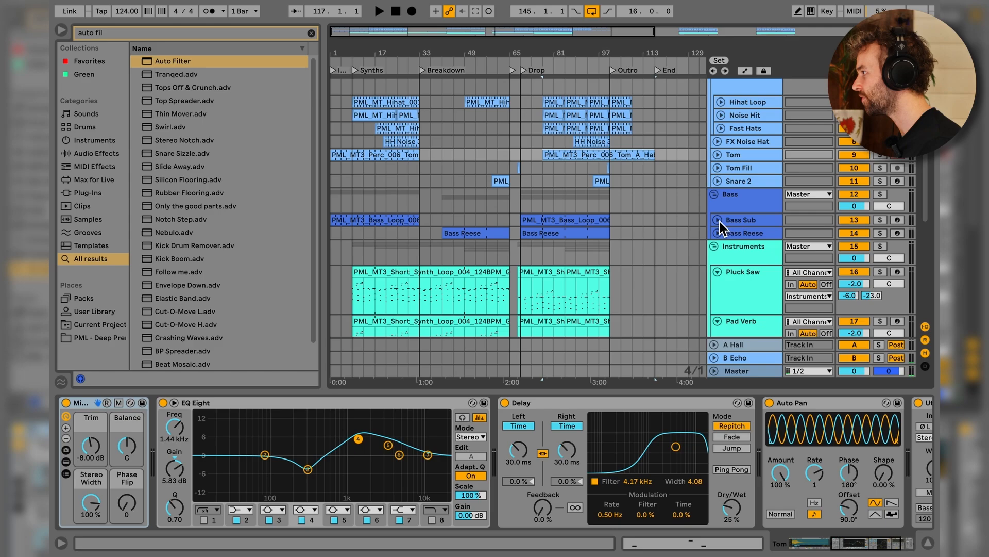
{"action": "left_click_drag", "start_coordinate": [369, 220], "coordinate": [641, 224]}
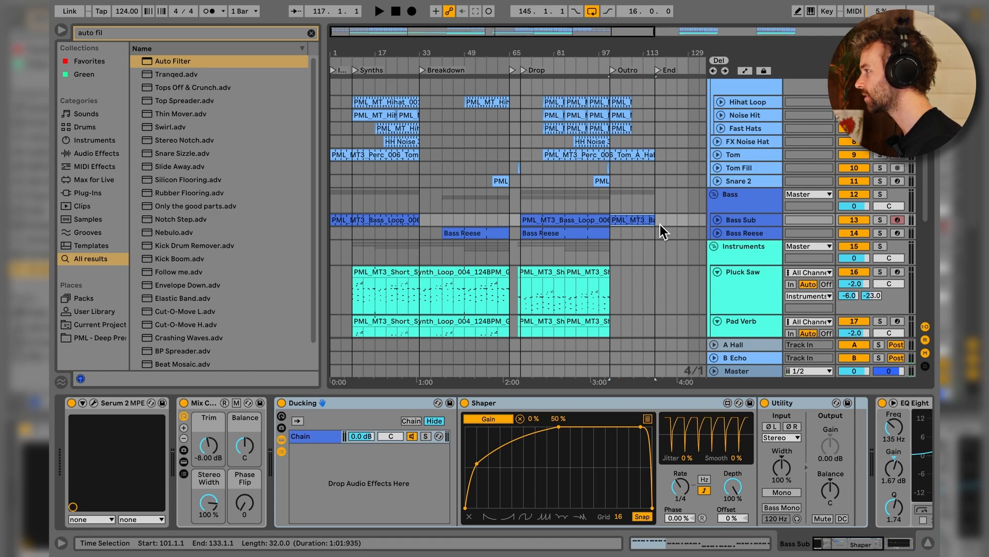
Step: Extend the Pluck Saw and Pad Verb clips to bar 117 and ramp their Mod Wheel automation down to 0 by bars 109 and 113 respectively
{"action": "scroll", "coordinate": [660, 224], "scroll_direction": "down", "scroll_amount": 3}
{"action": "left_click_drag", "start_coordinate": [609, 184], "coordinate": [658, 187]}
{"action": "left_click_drag", "start_coordinate": [607, 233], "coordinate": [632, 223]}
{"action": "key", "text": "a"}
{"action": "left_click", "coordinate": [654, 206]}
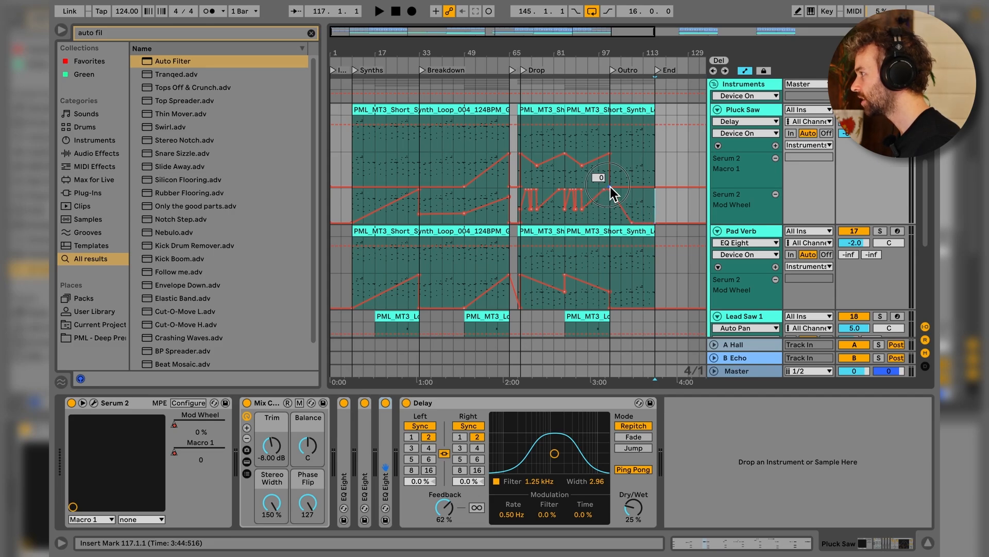
{"action": "left_click_drag", "start_coordinate": [611, 308], "coordinate": [643, 307]}
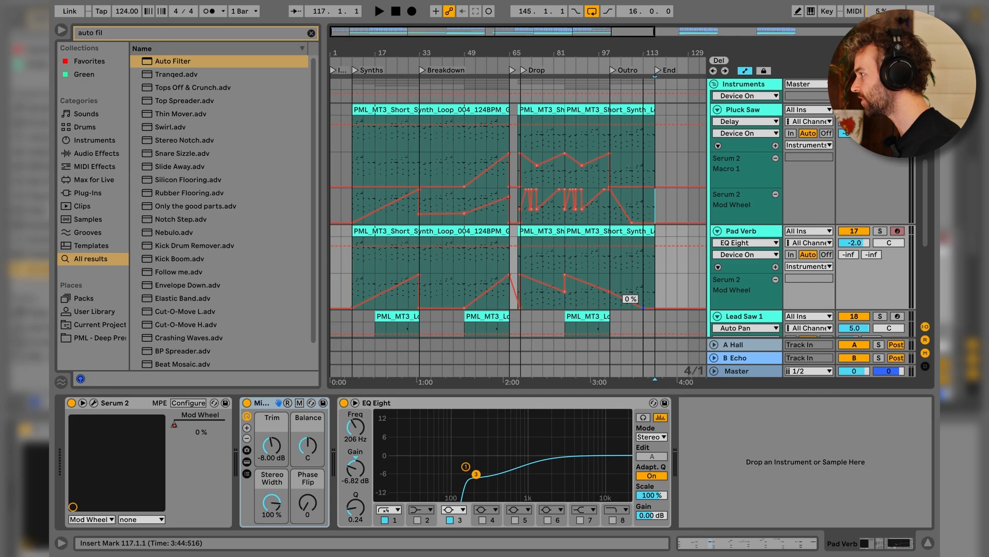
Step: Hide the automation and trim the ends of the Outro's Pluck Saw and Pad Verb clips back to bar 113
{"action": "key", "text": "a"}
{"action": "left_click", "coordinate": [651, 187]}
{"action": "left_click", "coordinate": [656, 233]}
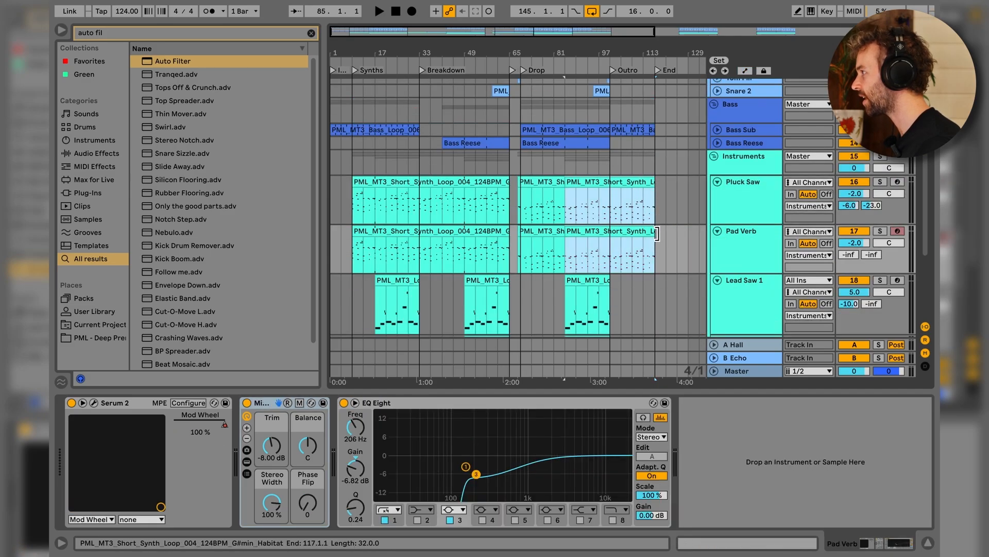
{"action": "left_click_drag", "start_coordinate": [655, 234], "coordinate": [643, 234]}
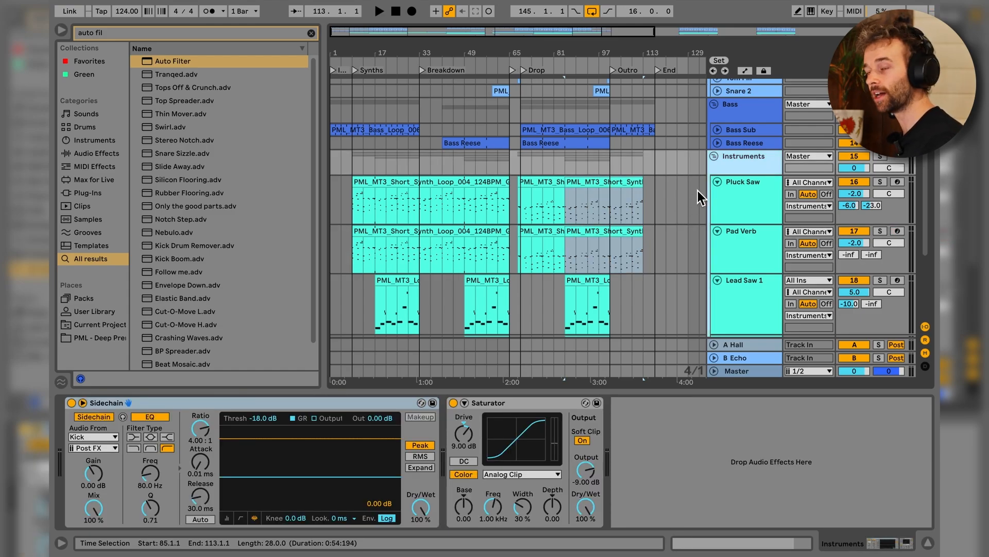
Step: Fold the Kick track, the Cymbals group and all main track groups to get a compact overview of the arrangement
{"action": "left_click", "coordinate": [714, 156]}
{"action": "scroll", "coordinate": [455, 165], "scroll_direction": "down", "scroll_amount": 2}
{"action": "scroll", "coordinate": [410, 175], "scroll_direction": "up", "scroll_amount": 1}
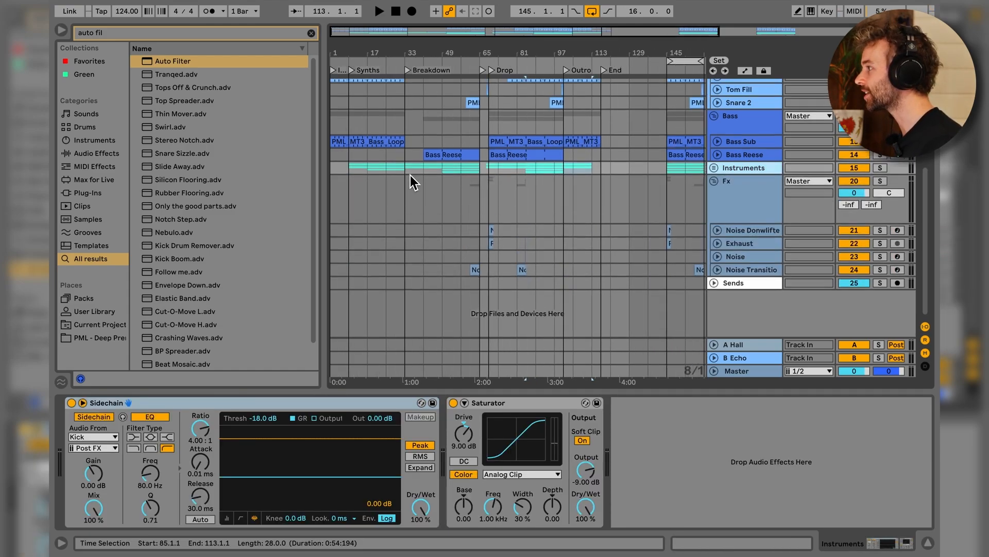
{"action": "scroll", "coordinate": [410, 176], "scroll_direction": "up", "scroll_amount": 5}
{"action": "scroll", "coordinate": [385, 162], "scroll_direction": "up", "scroll_amount": 1, "text": "ctrl"}
{"action": "left_click", "coordinate": [717, 122]}
{"action": "left_click", "coordinate": [717, 149]}
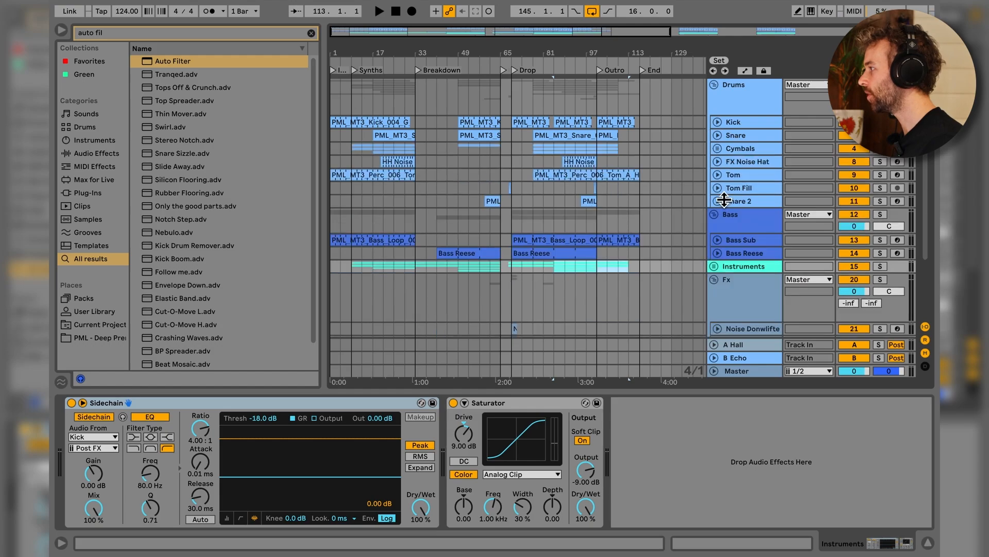
{"action": "left_click", "coordinate": [714, 278], "text": "alt"}
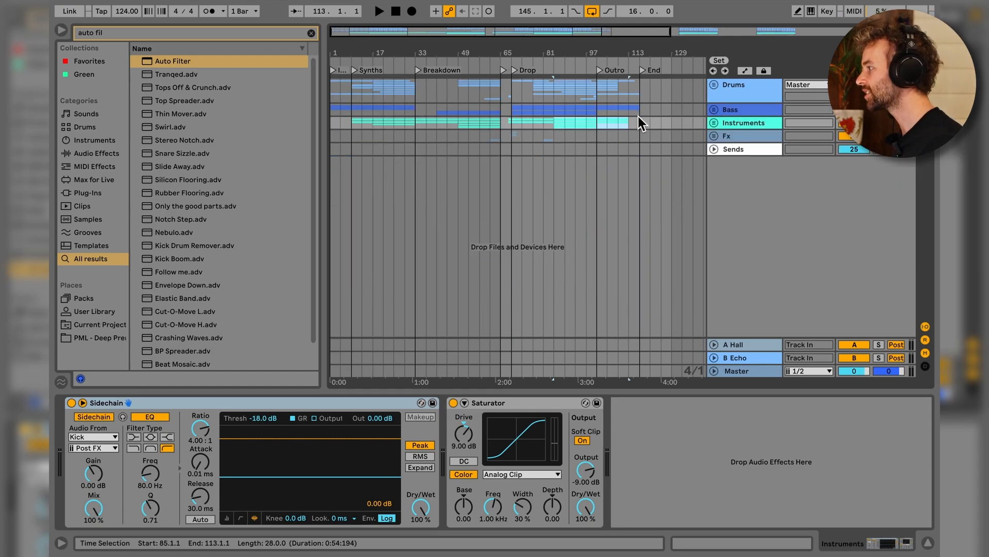
Step: Select the content of the Bass and Instruments groups from bar 1 to bar 117
{"action": "left_click_drag", "start_coordinate": [639, 116], "coordinate": [338, 124]}
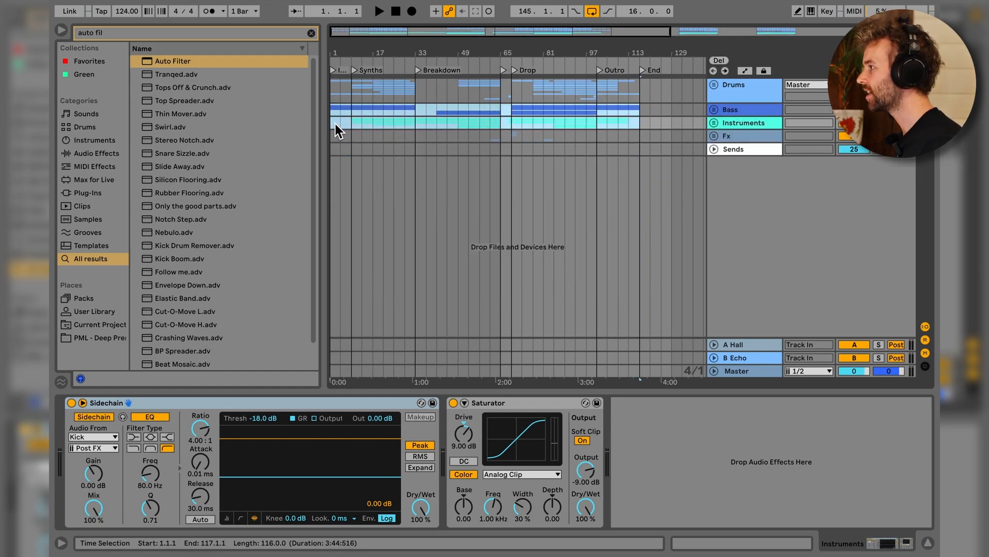